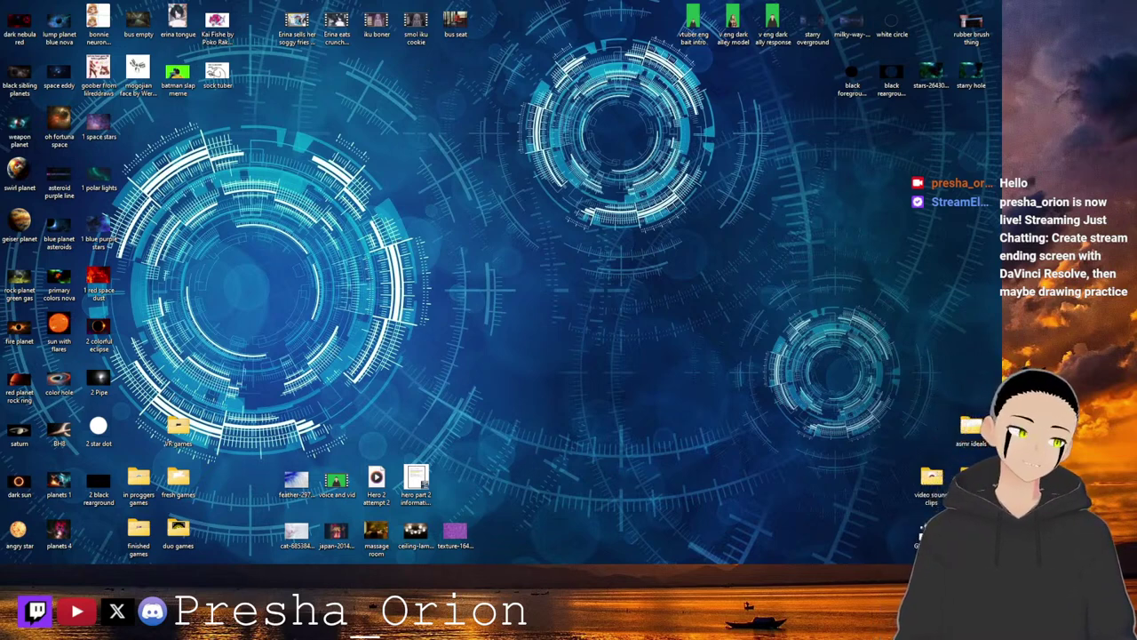
Delete the existing New Transition stinger from the scene transitions in Streamlabs Desktop.
drag(1001, 147, 559, 63)
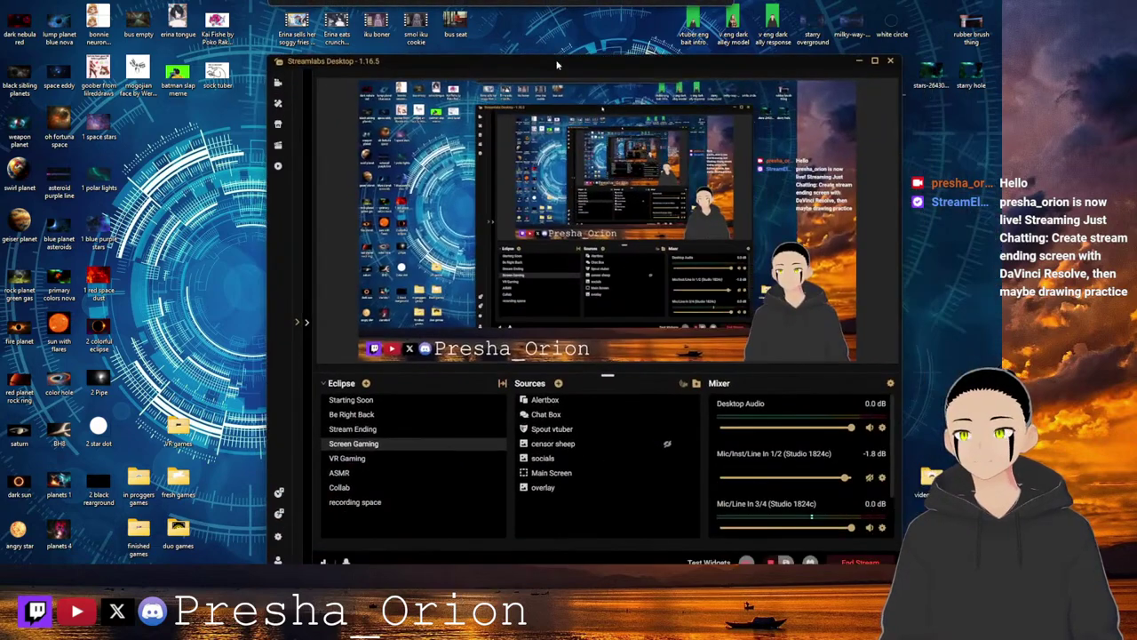
click(503, 383)
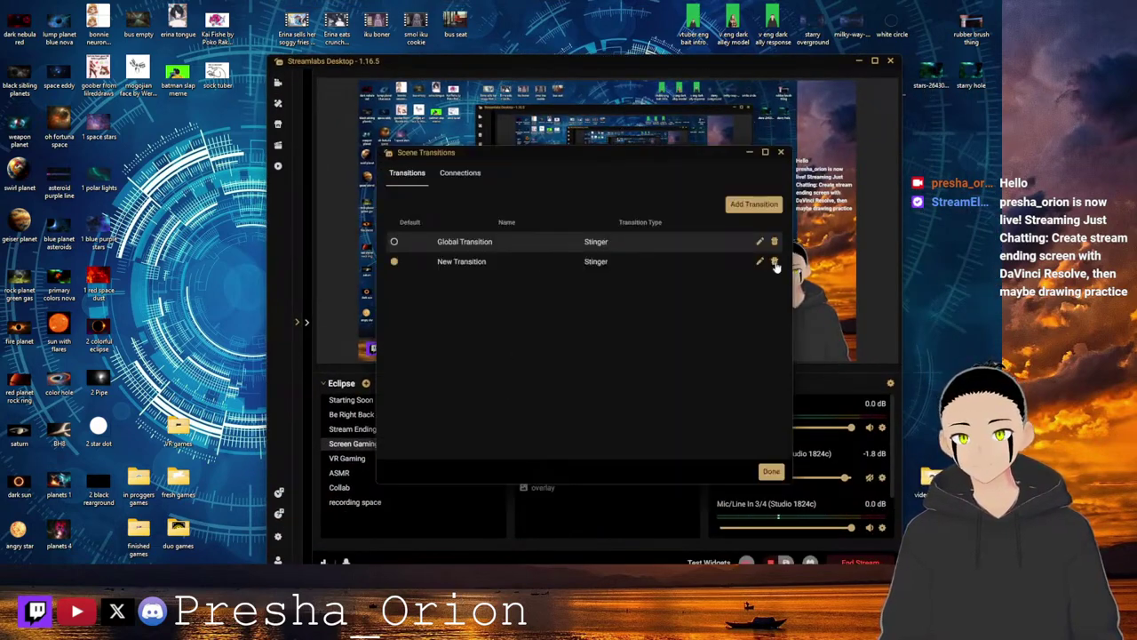
click(775, 263)
Add a new scene transition of type Stinger, keeping the name New Transition.
click(776, 205)
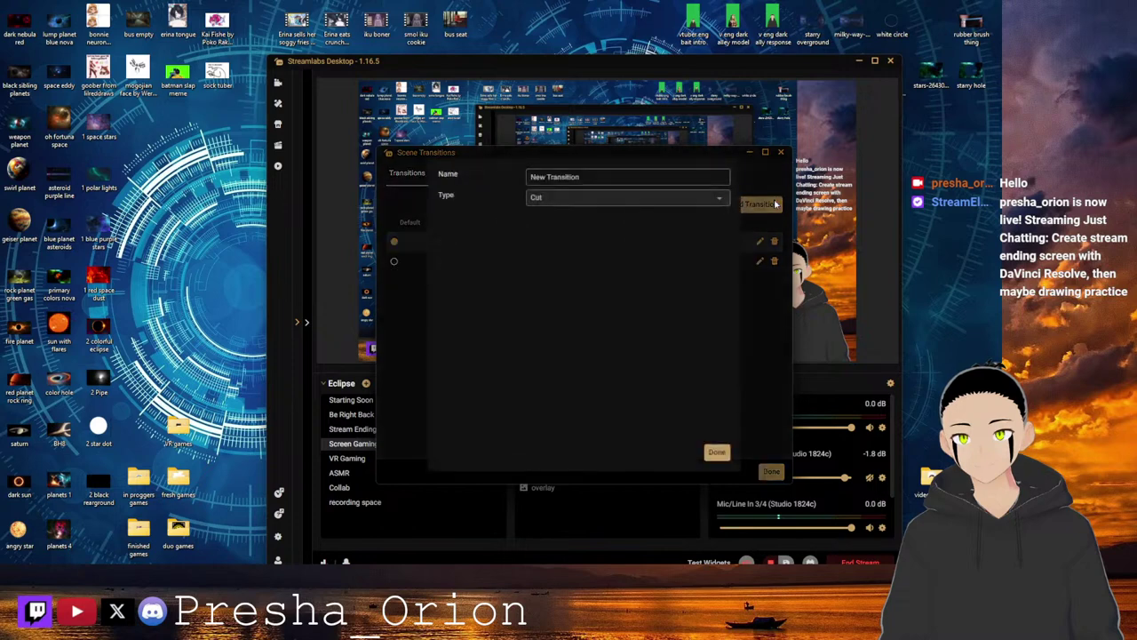
click(678, 195)
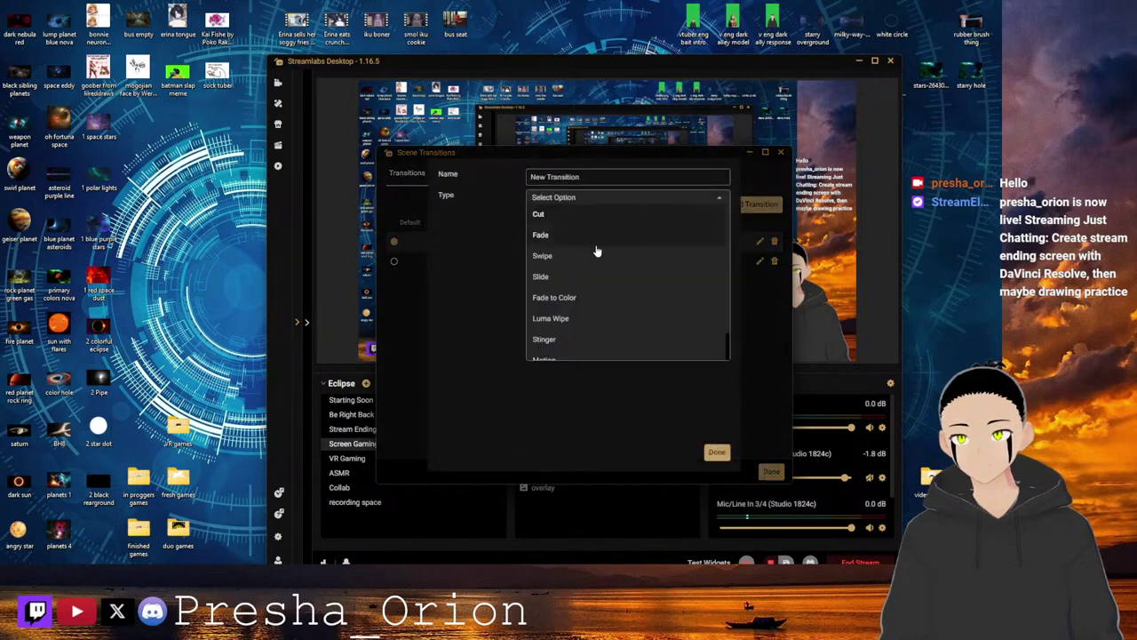
scroll(595, 253, down, 2)
click(567, 306)
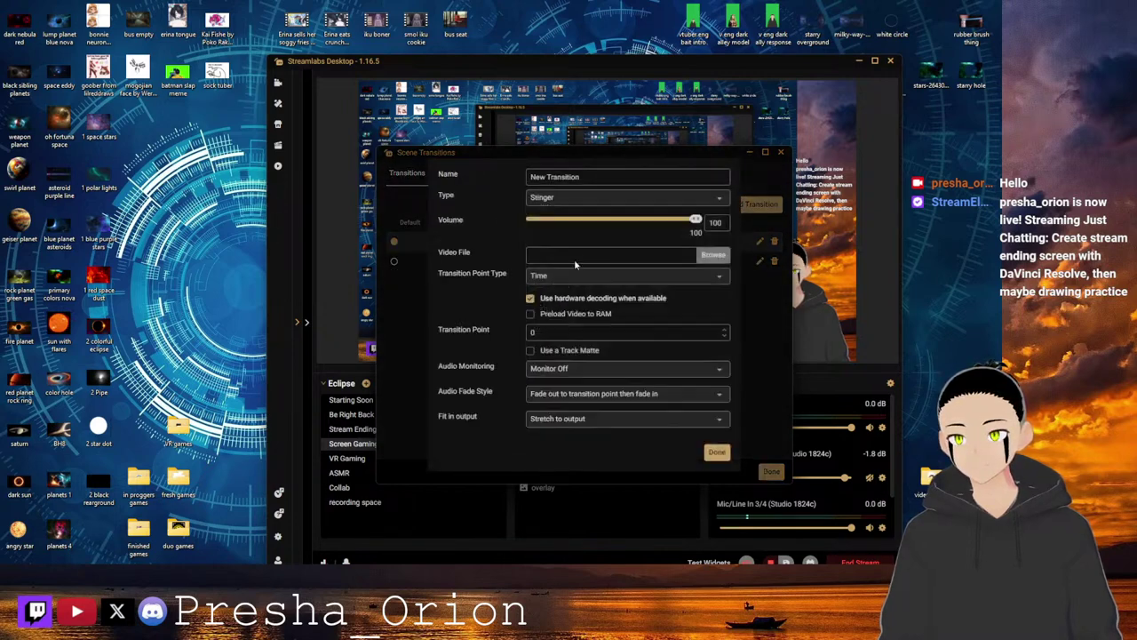
Browse for the stinger's video file in the streaming assets subfolders bgm and ambiance, previous edits, scenes for streaming and video clips meme reuse.
click(714, 255)
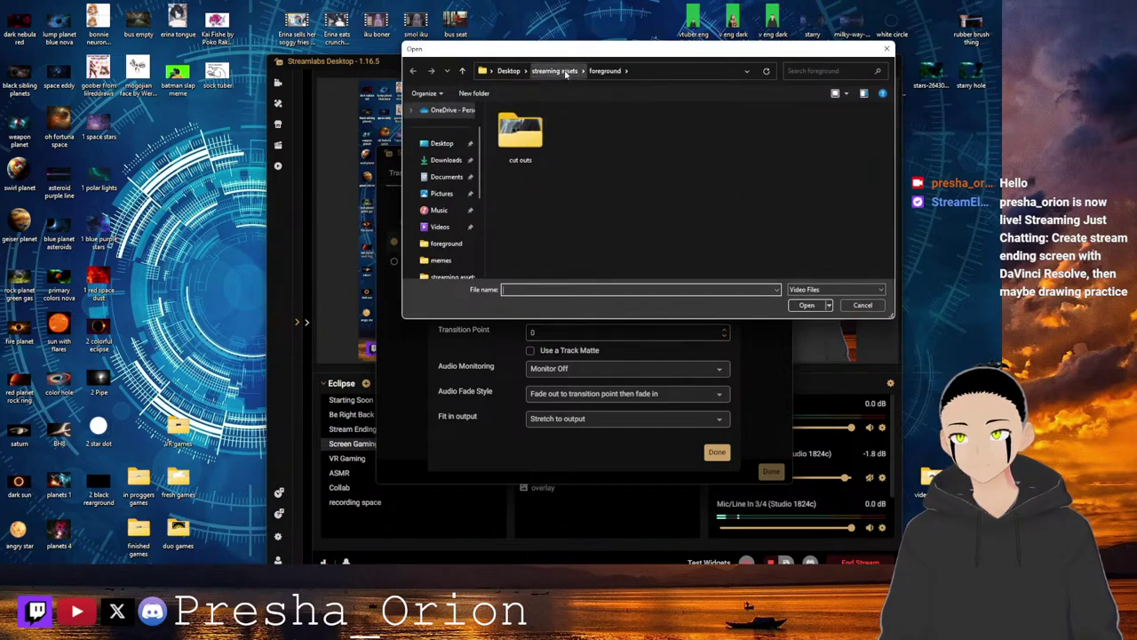
click(565, 74)
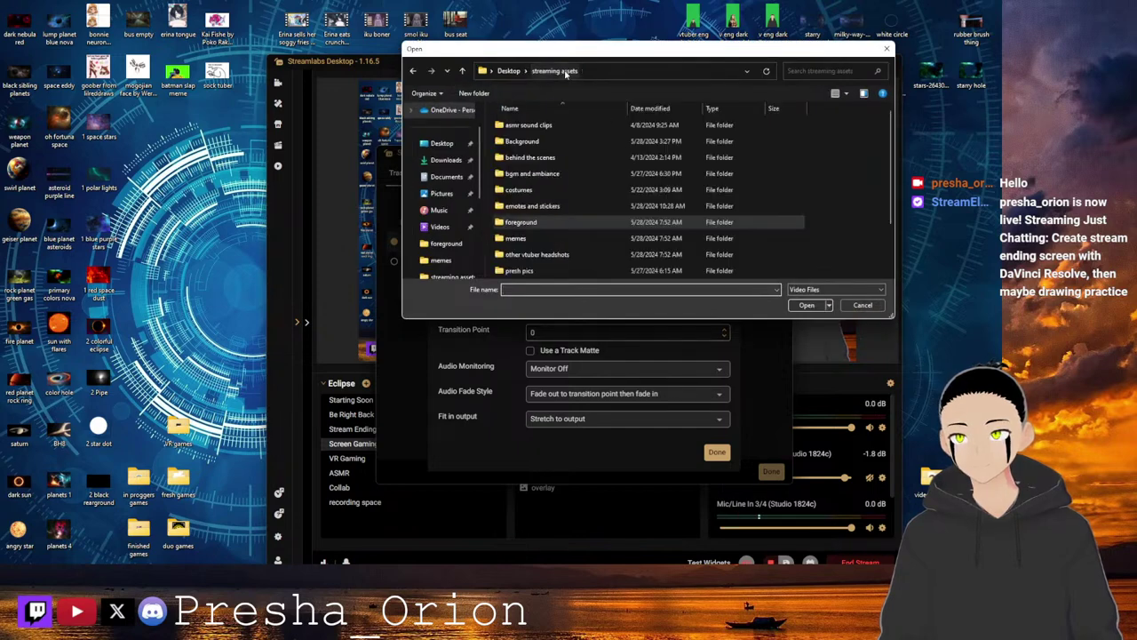
double_click(546, 175)
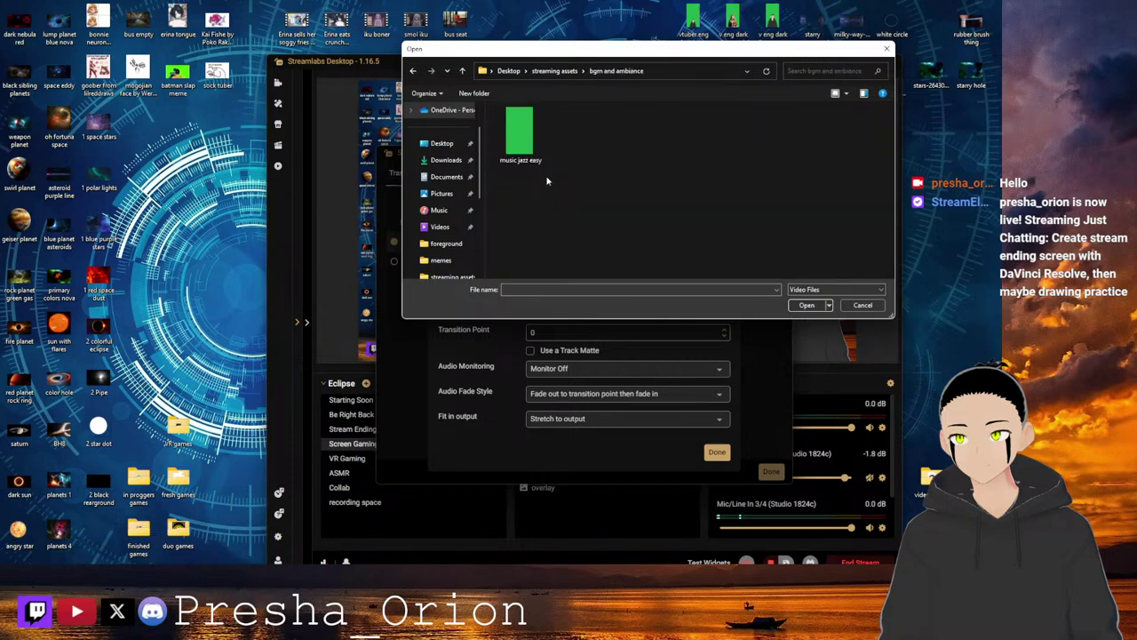
click(412, 70)
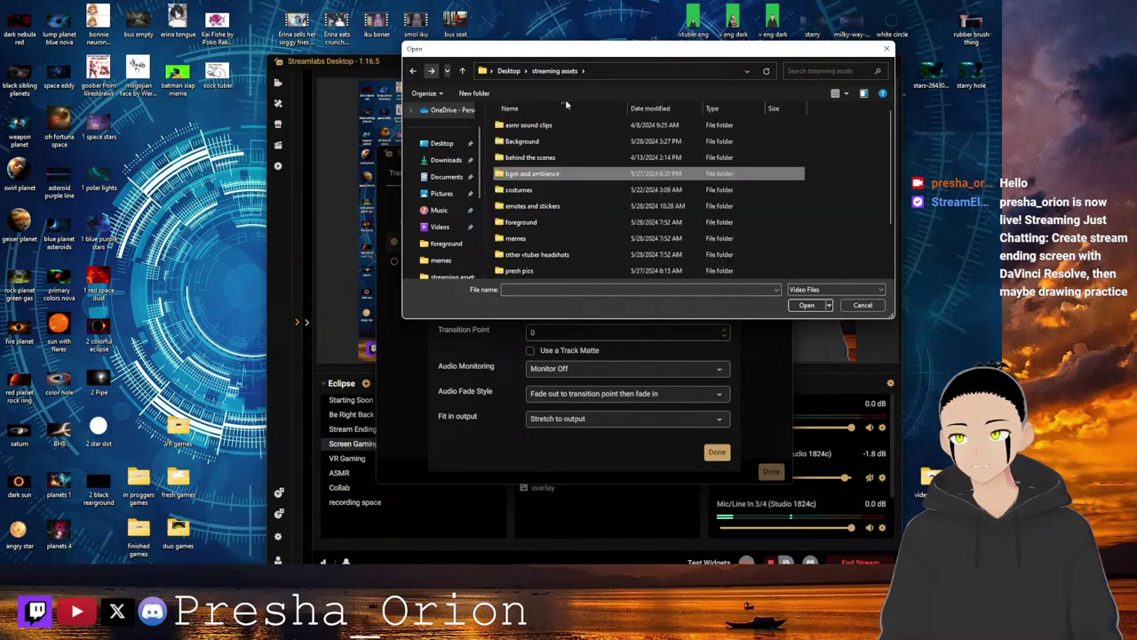
scroll(578, 201, down, 1)
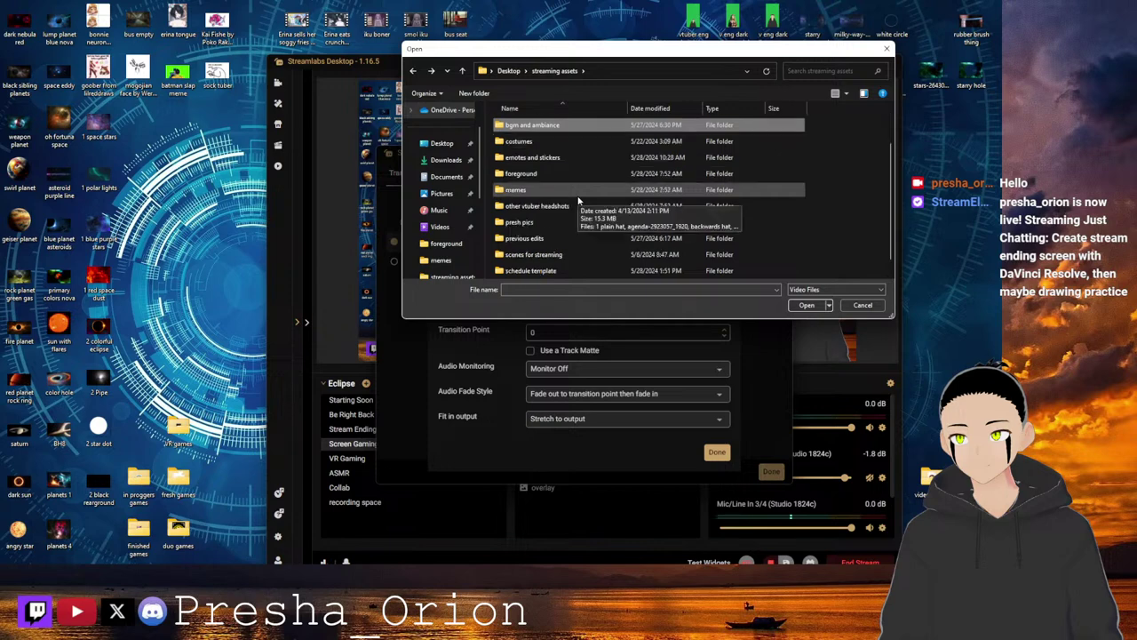
scroll(578, 201, down, 1)
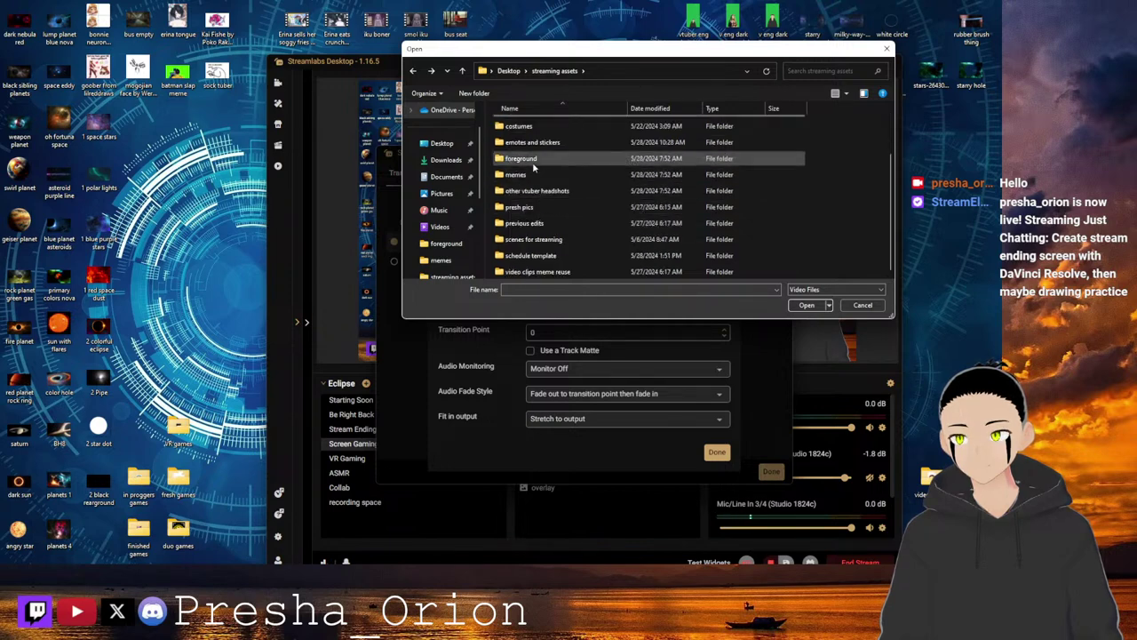
double_click(529, 223)
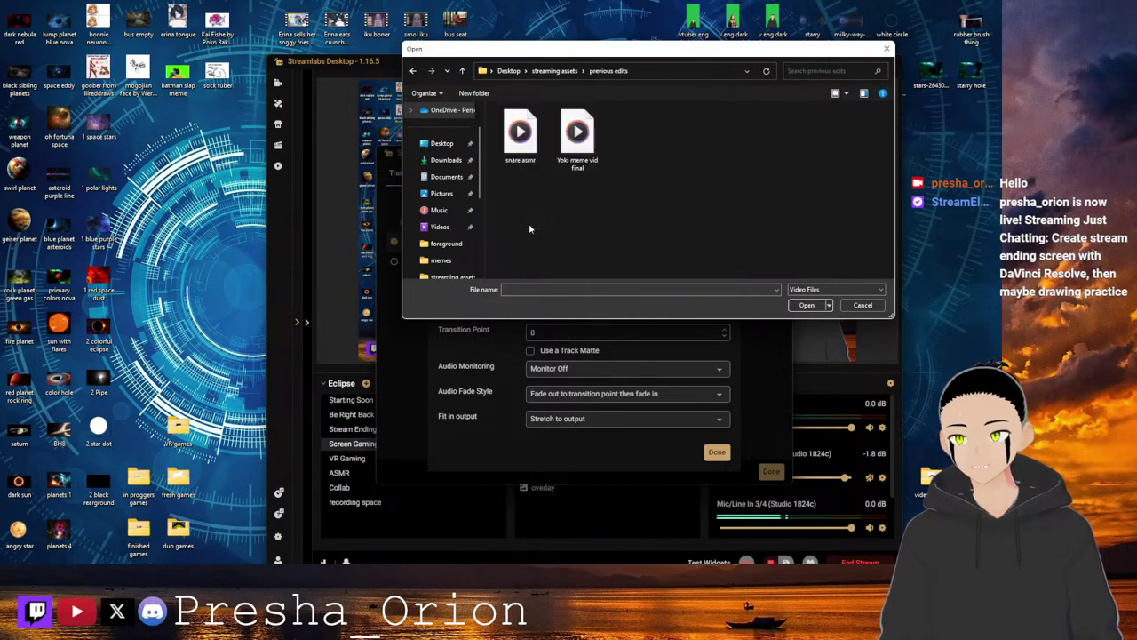
click(412, 70)
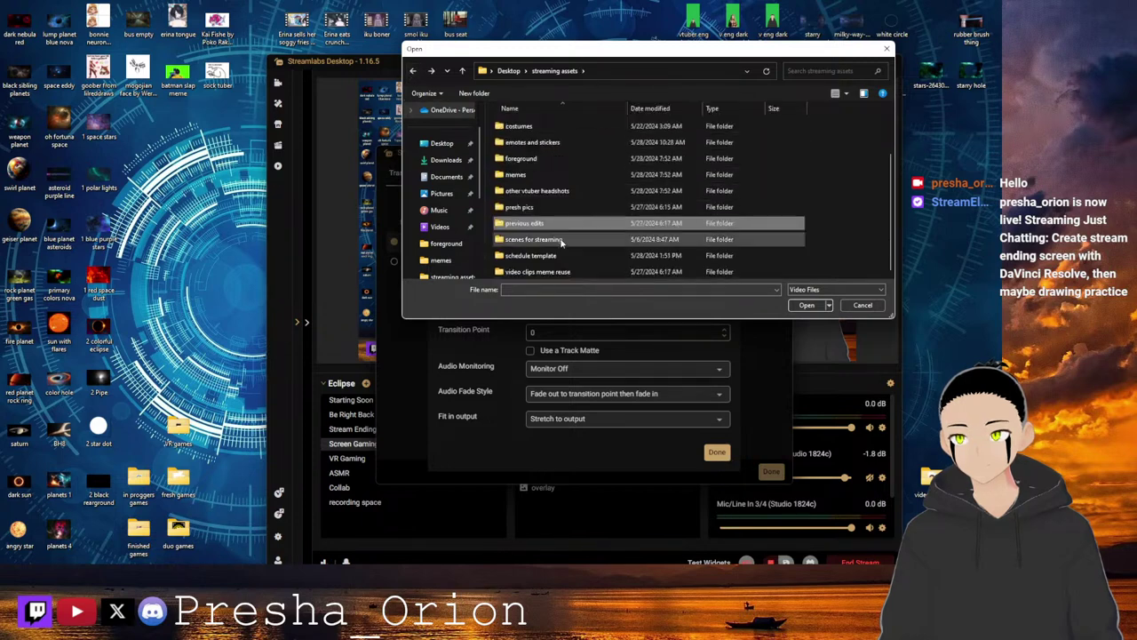
double_click(556, 239)
click(412, 71)
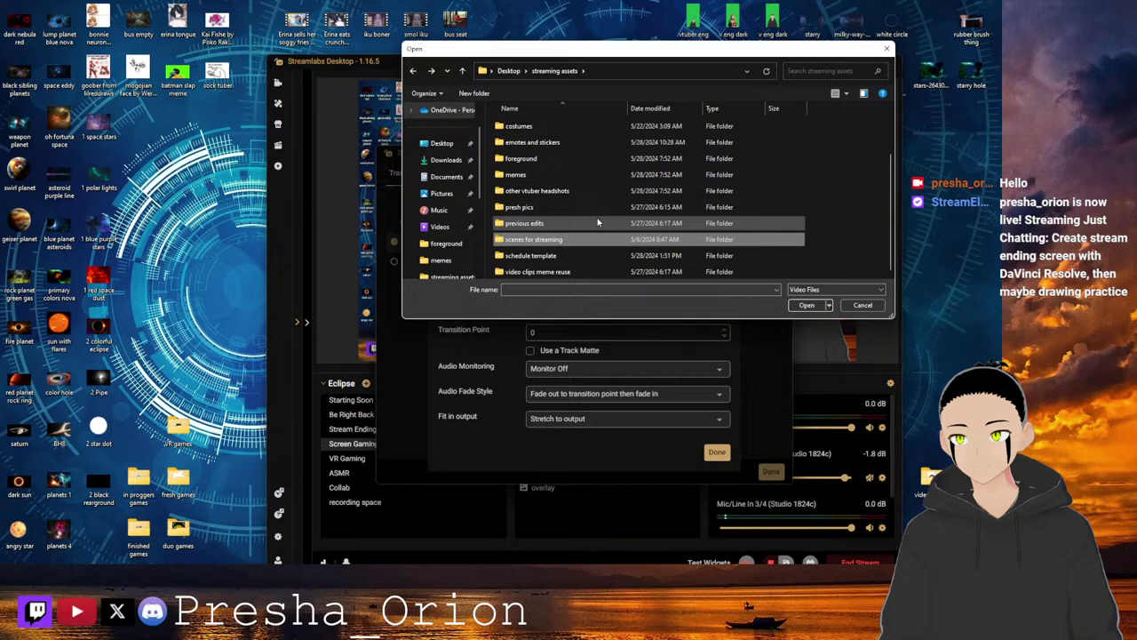
double_click(558, 272)
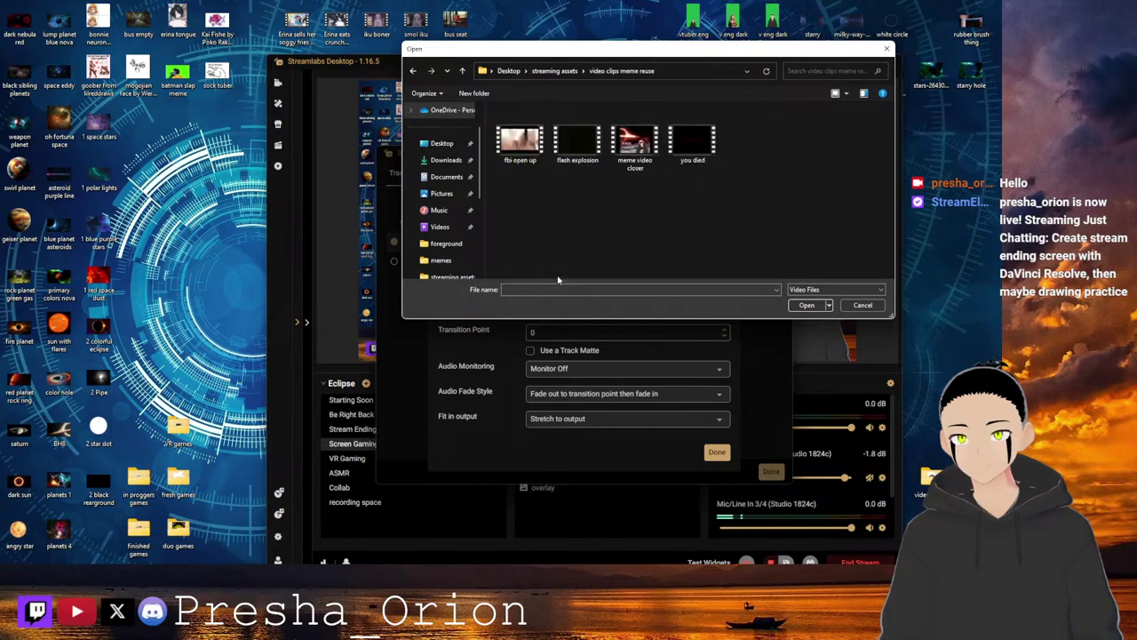
click(412, 71)
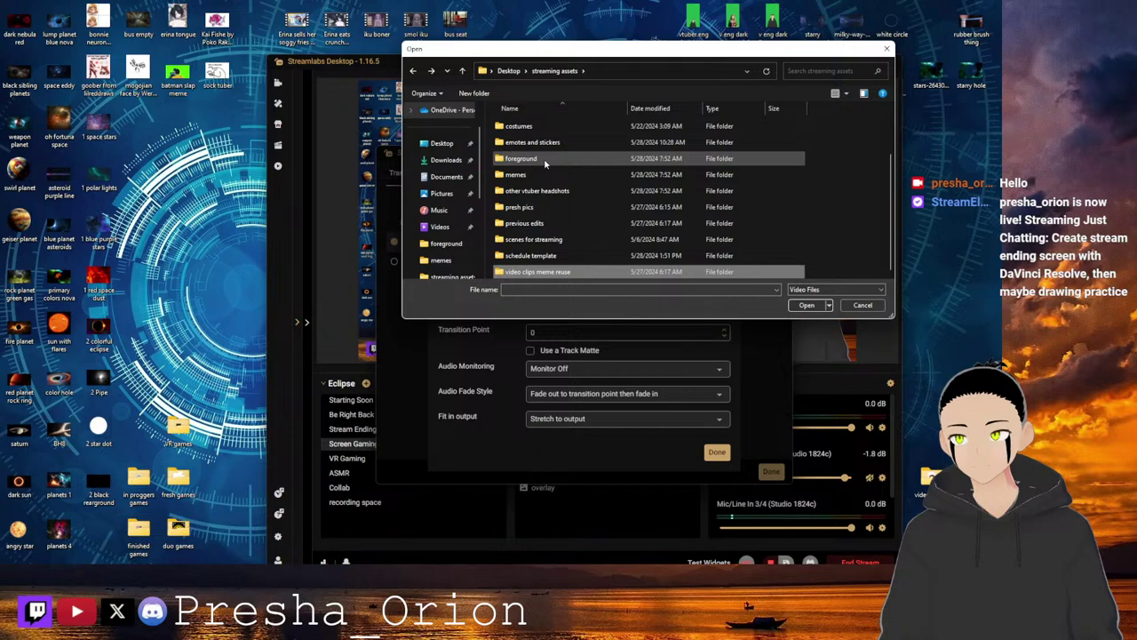
scroll(543, 158, up, 2)
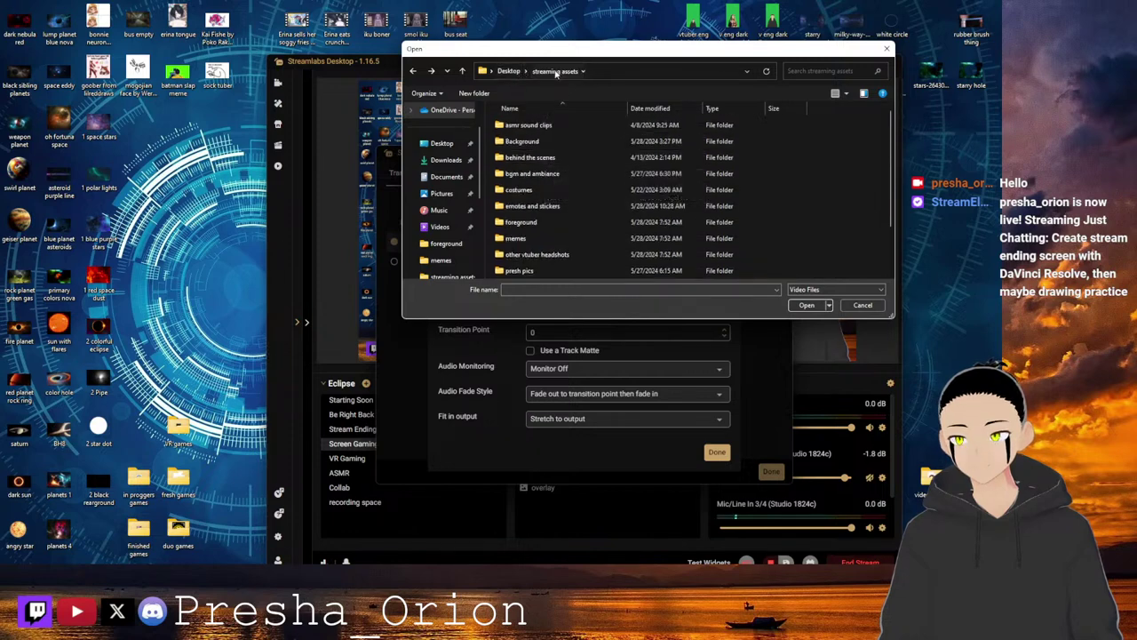
scroll(604, 217, down, 2)
scroll(609, 225, up, 2)
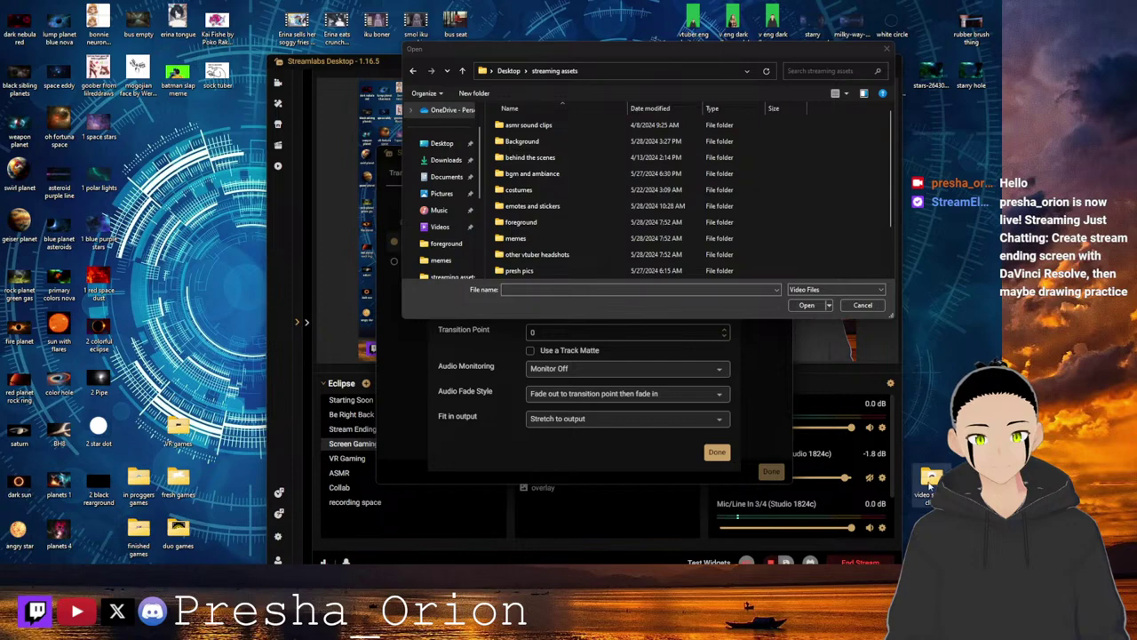
Check the desktop's video sound clips folder for the transition video, and cancel the video file selection.
double_click(929, 483)
scroll(535, 347, down, 5)
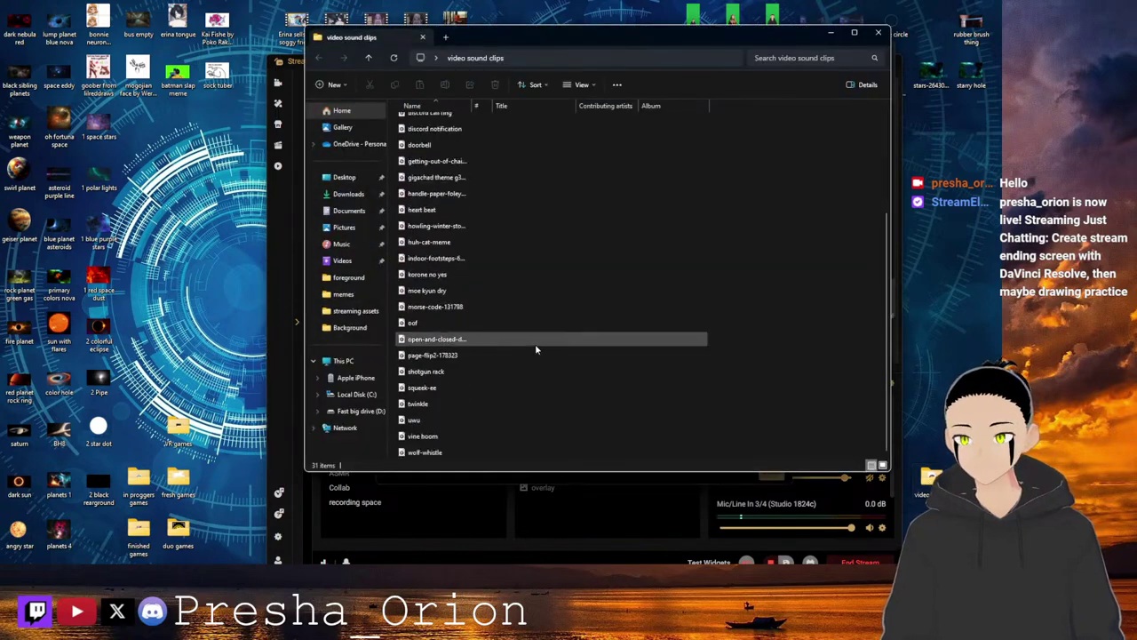
click(878, 33)
drag(807, 54, 727, 190)
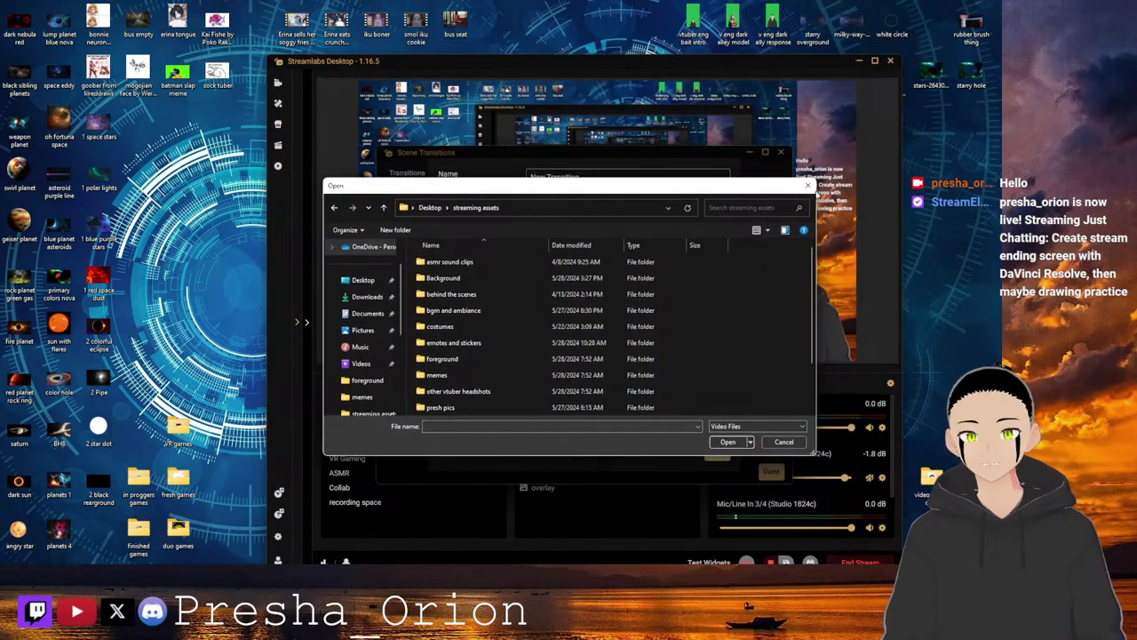
click(808, 186)
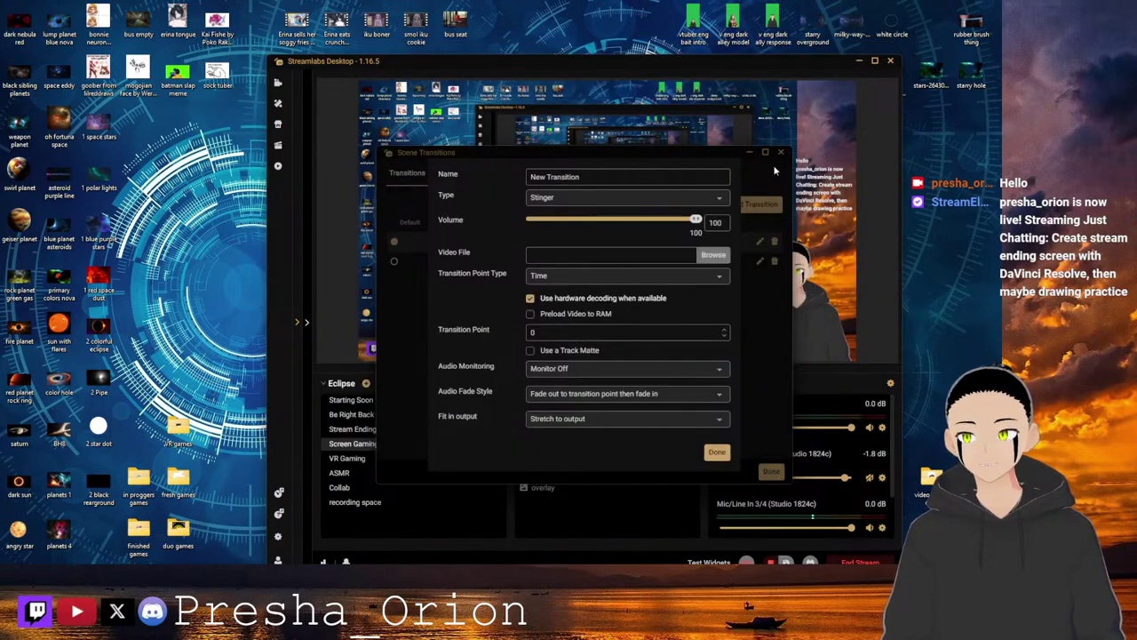
Switch to File Explorer and look for the transition video in streaming assets, checking previous edits and the moving bg folder inside Background.
drag(812, 64, 660, 147)
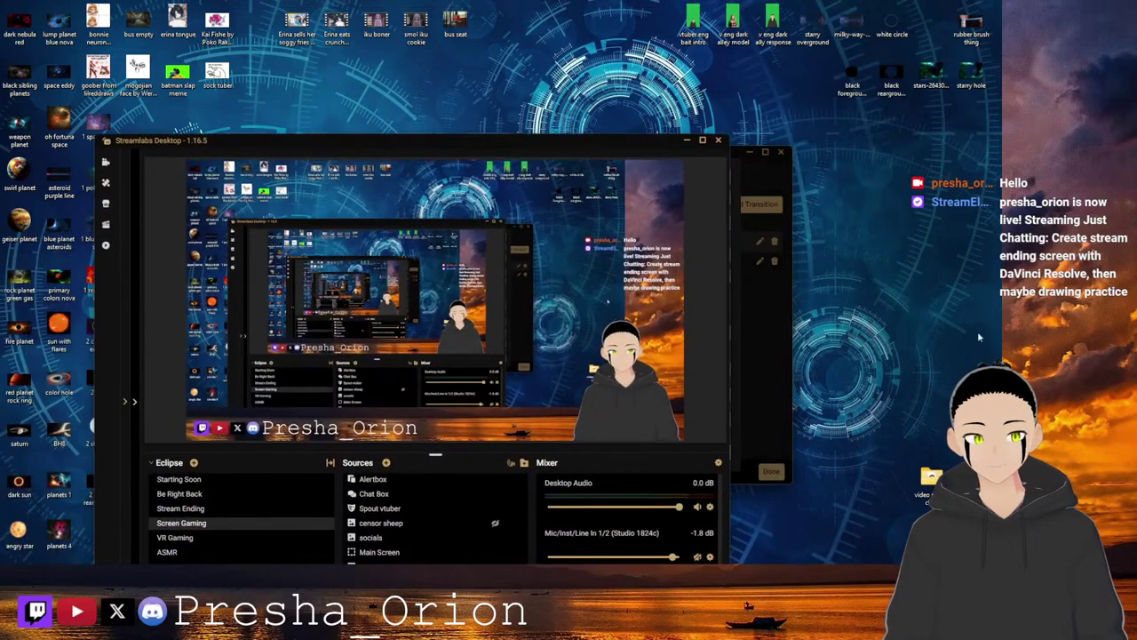
key(alt+Tab)
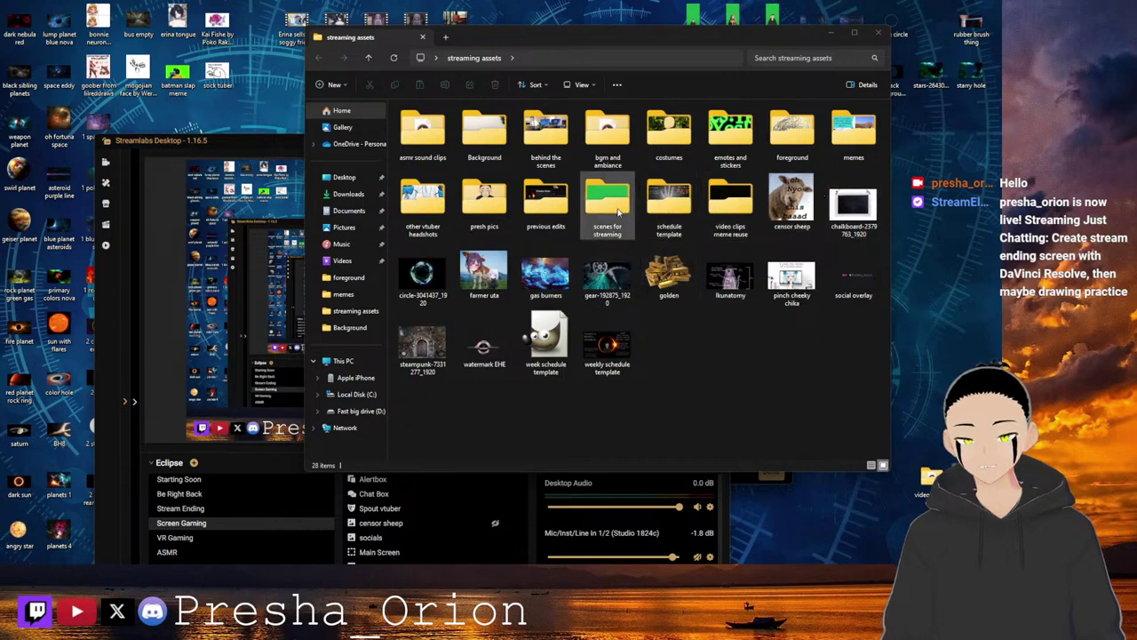
double_click(559, 211)
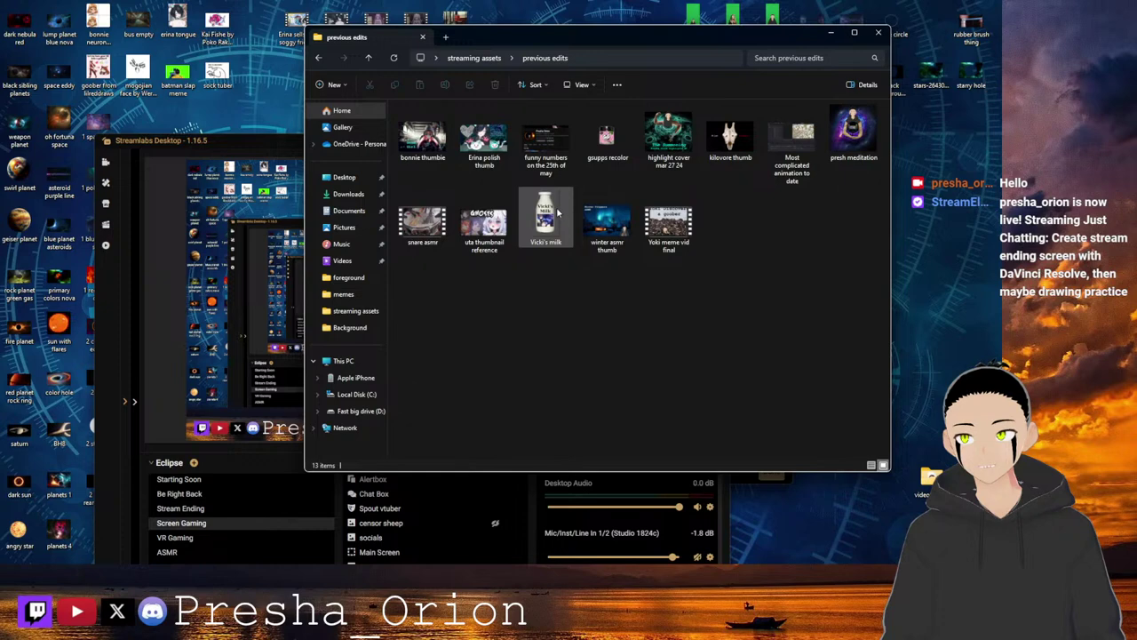
click(318, 58)
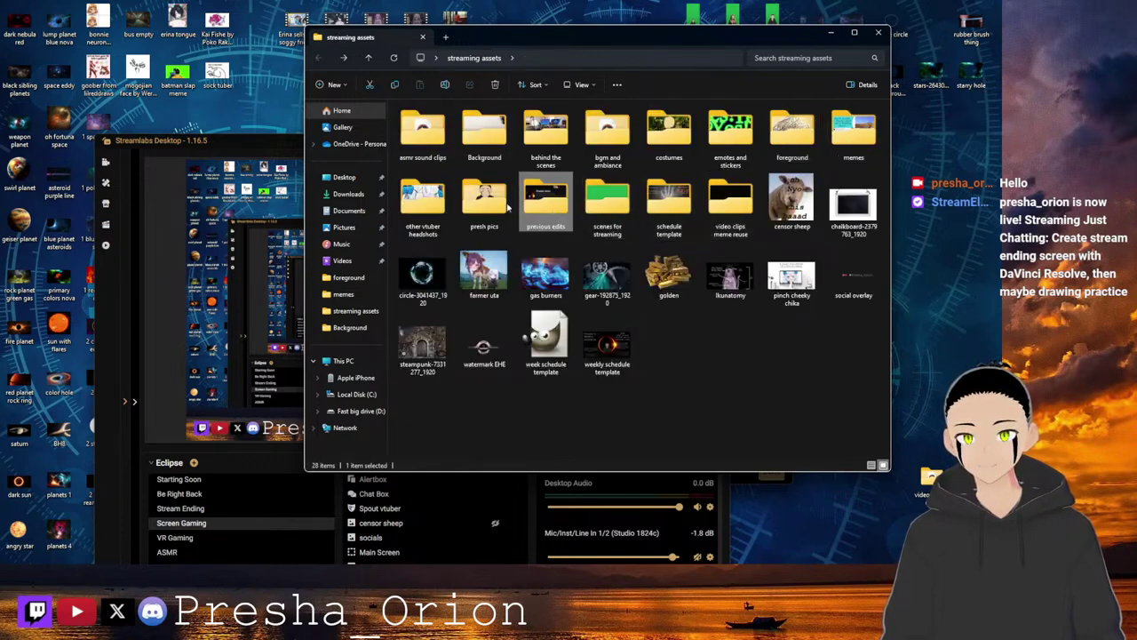
double_click(484, 133)
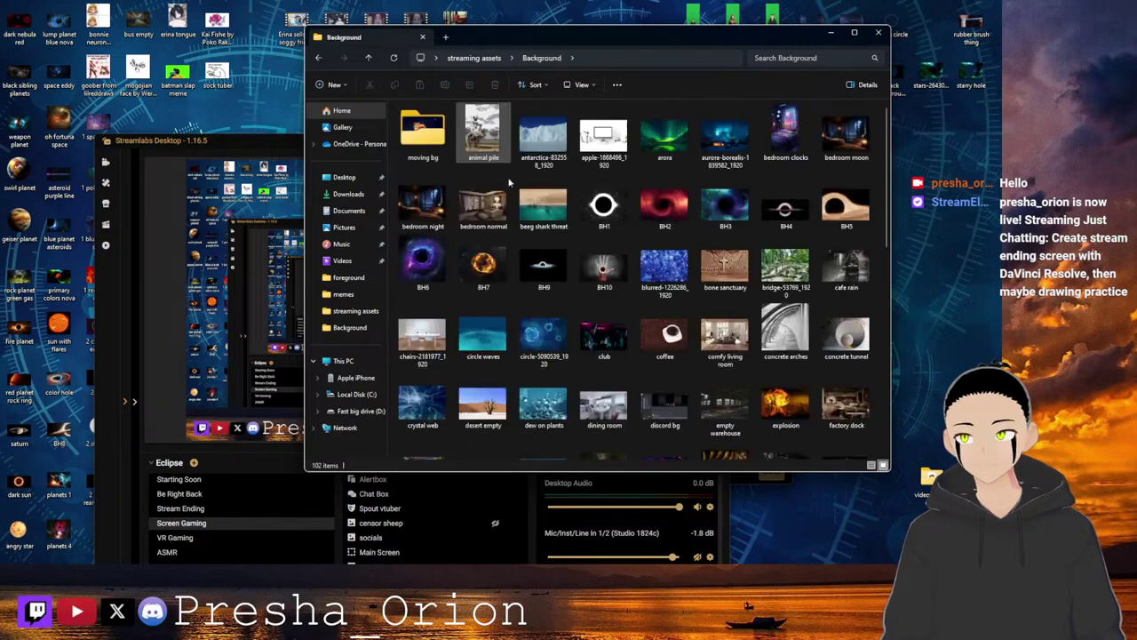
double_click(441, 157)
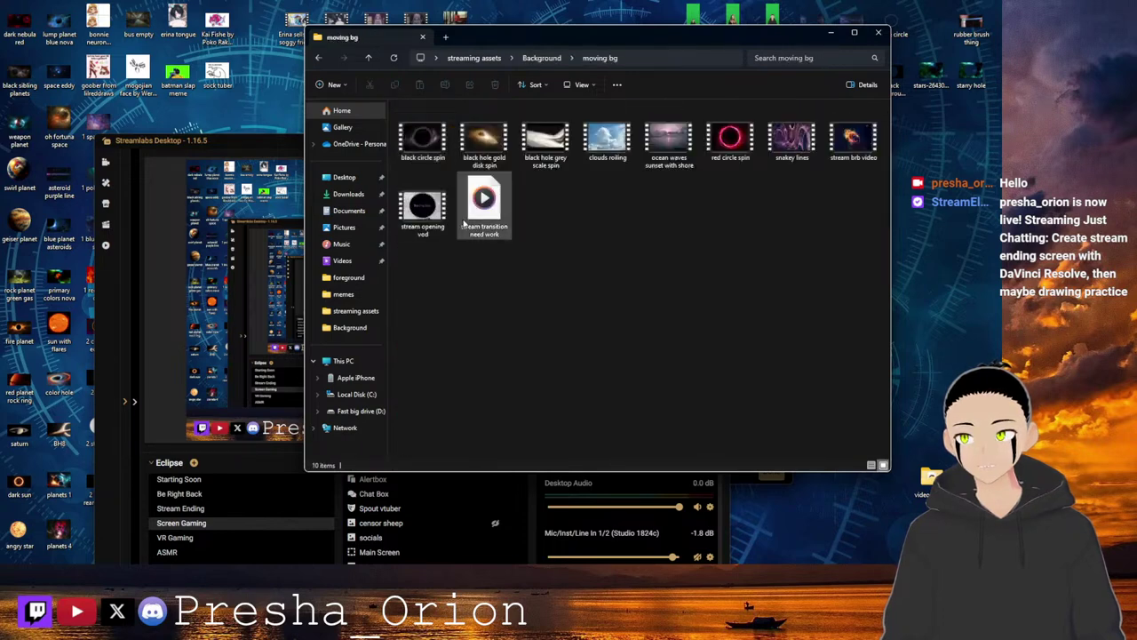
click(878, 34)
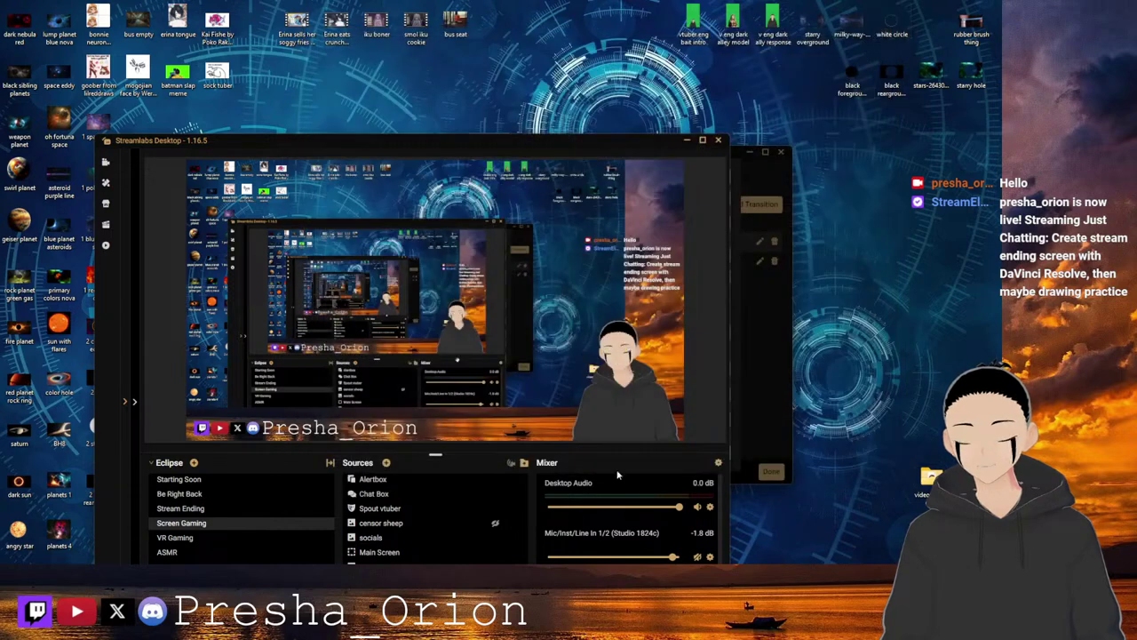
Set New Transition's video file to "stream transition need work" from the moving bg folder inside Background, and finish the scene transition setup.
click(775, 183)
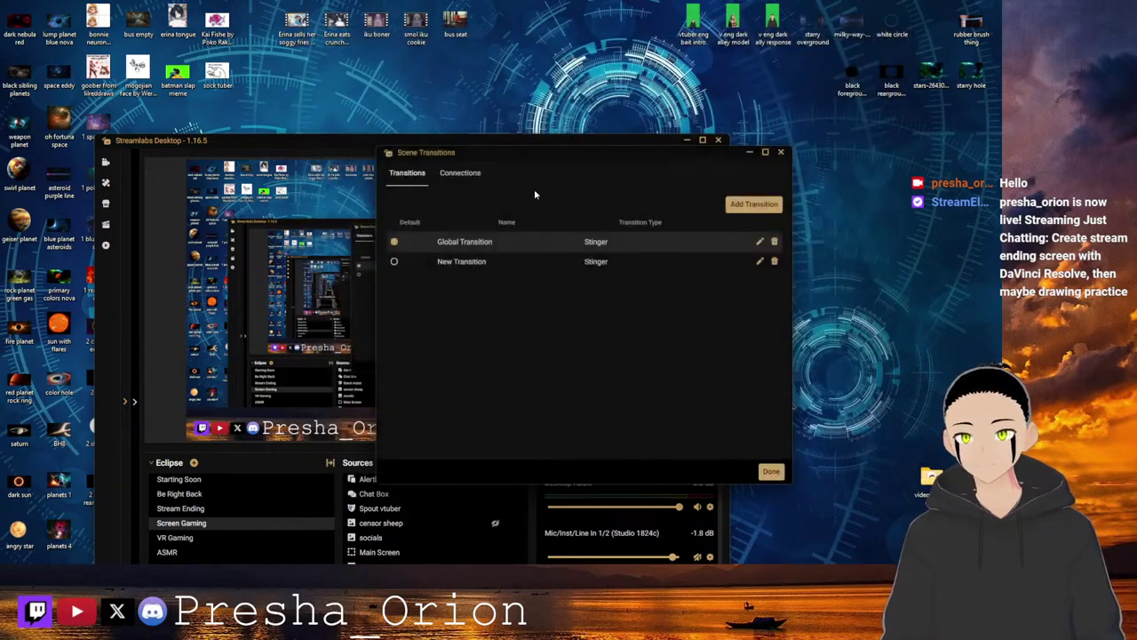
click(759, 262)
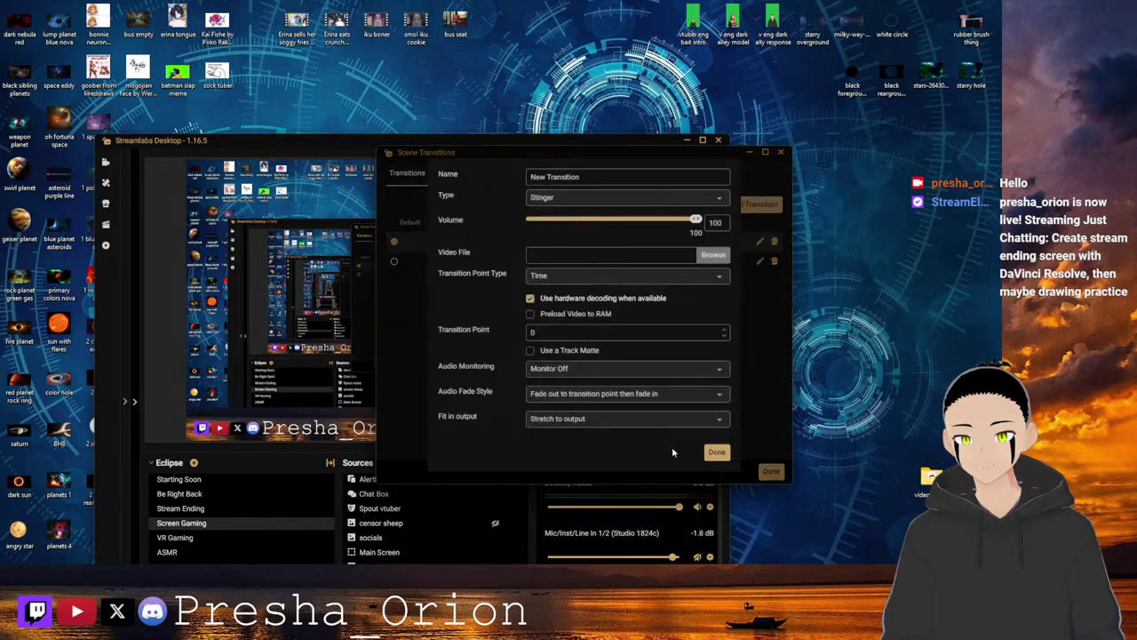
click(713, 255)
click(471, 208)
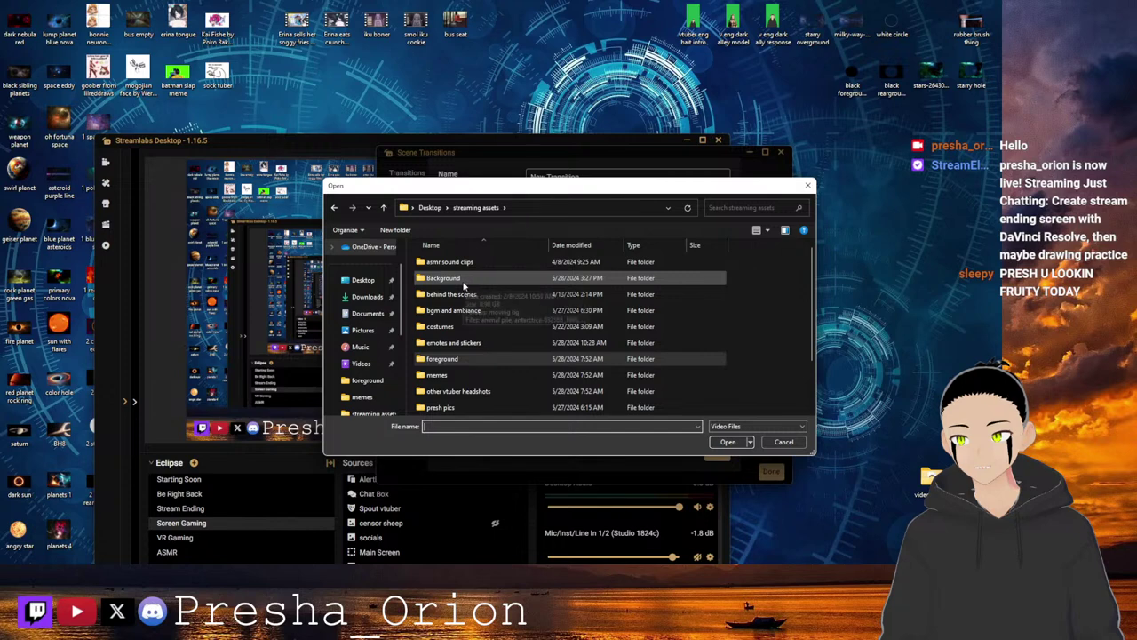
double_click(467, 281)
double_click(460, 279)
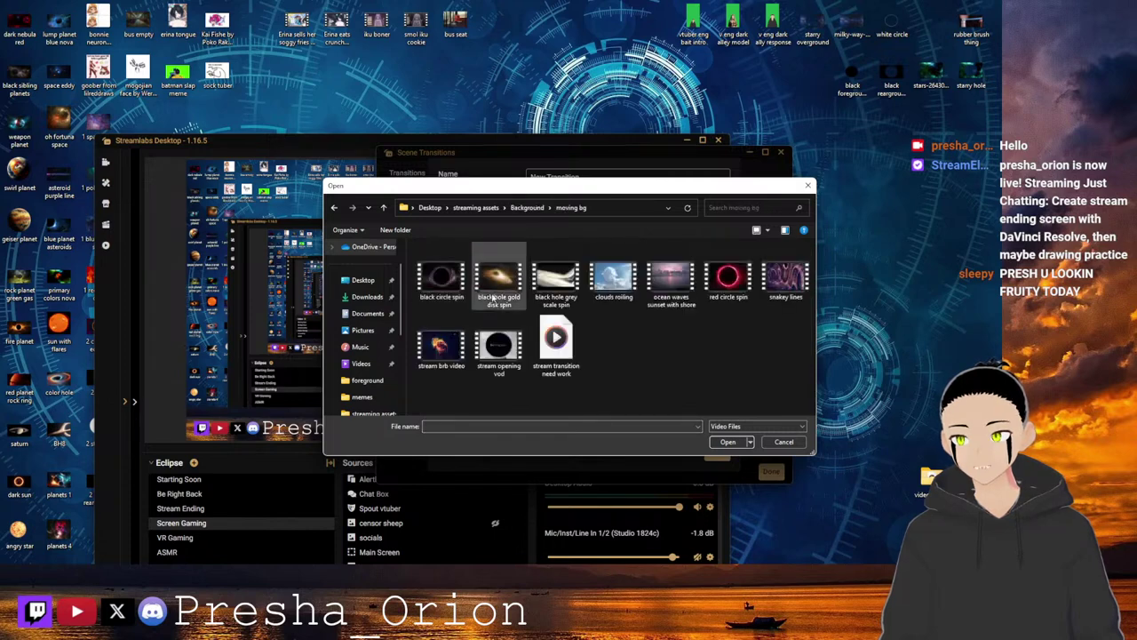
click(560, 336)
click(727, 443)
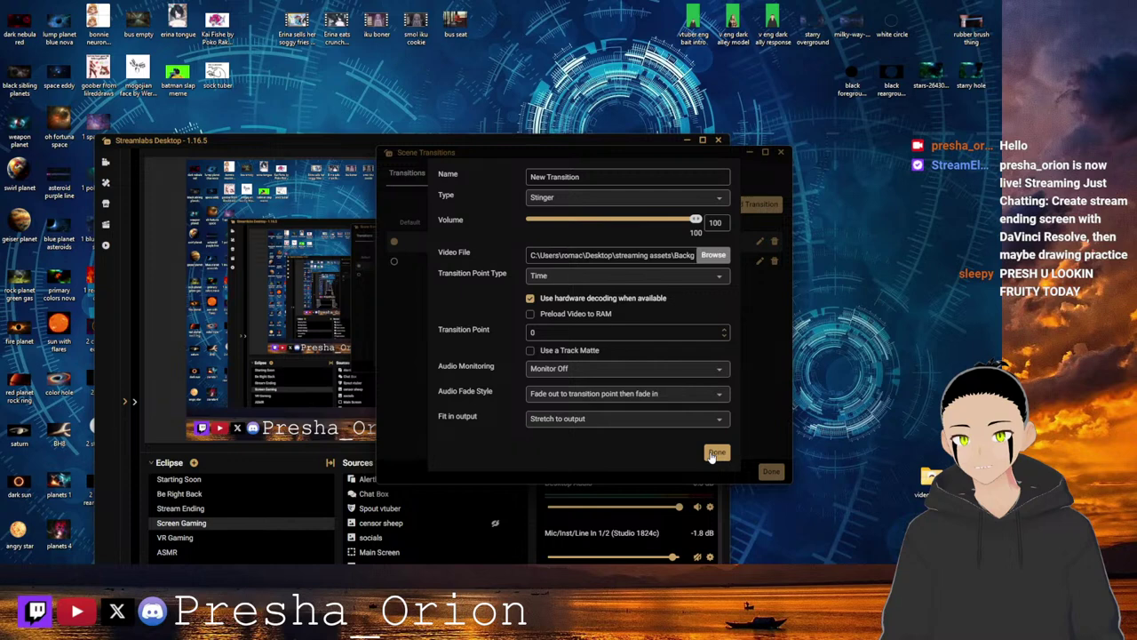
click(715, 453)
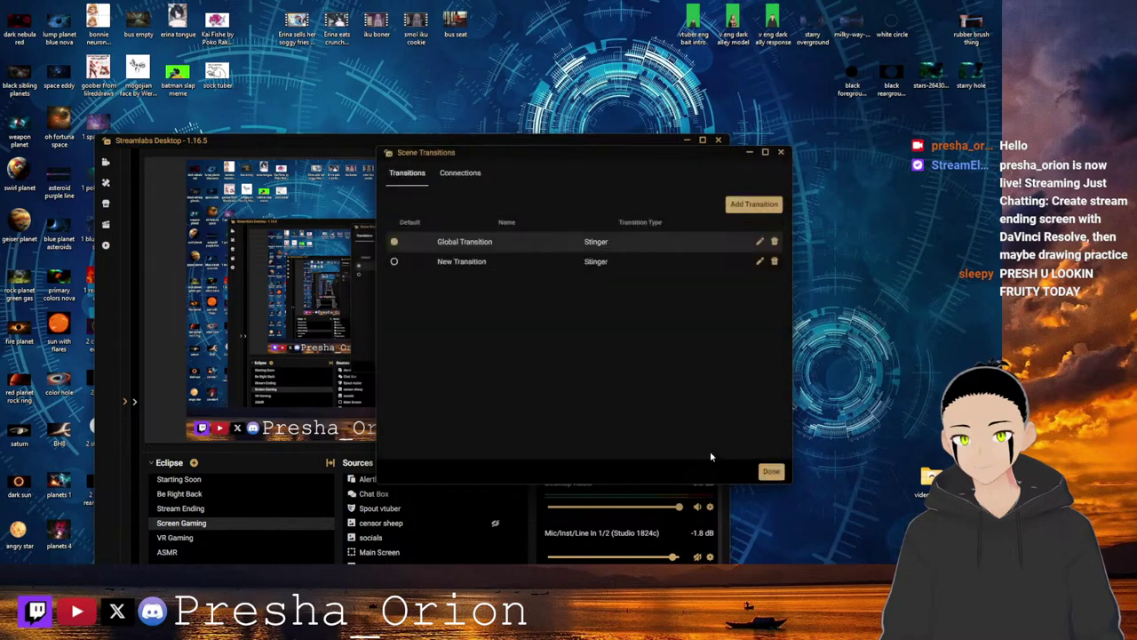
click(771, 472)
drag(593, 148, 730, 49)
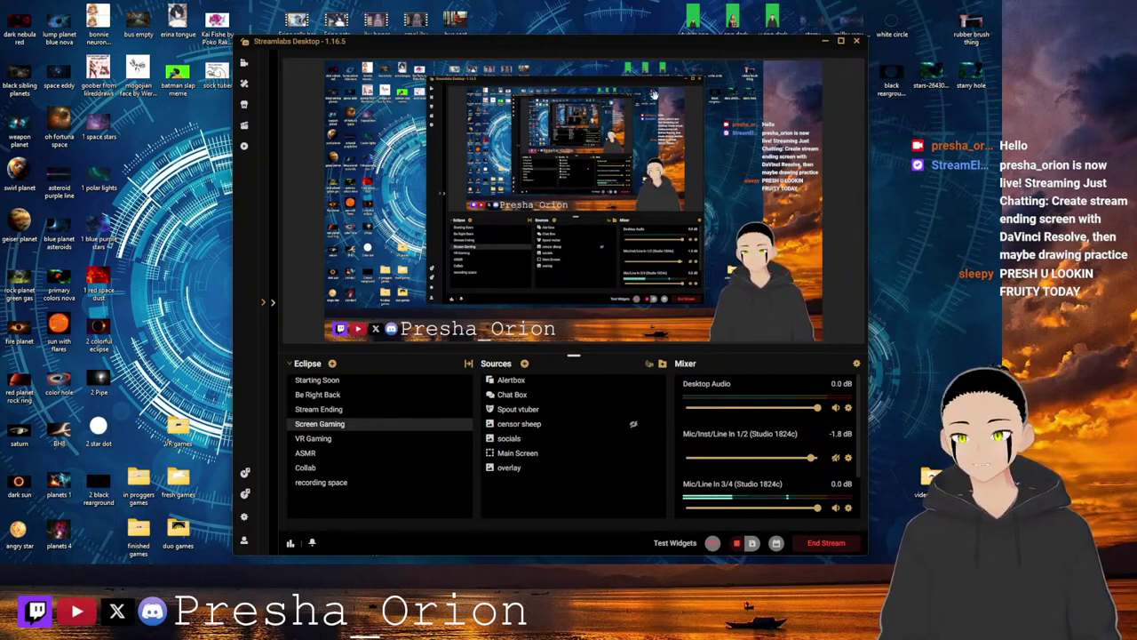
Select the Stream Ending scene, and move the bonnie and goober images beneath sock tuber and batman slap meme on the desktop.
click(335, 408)
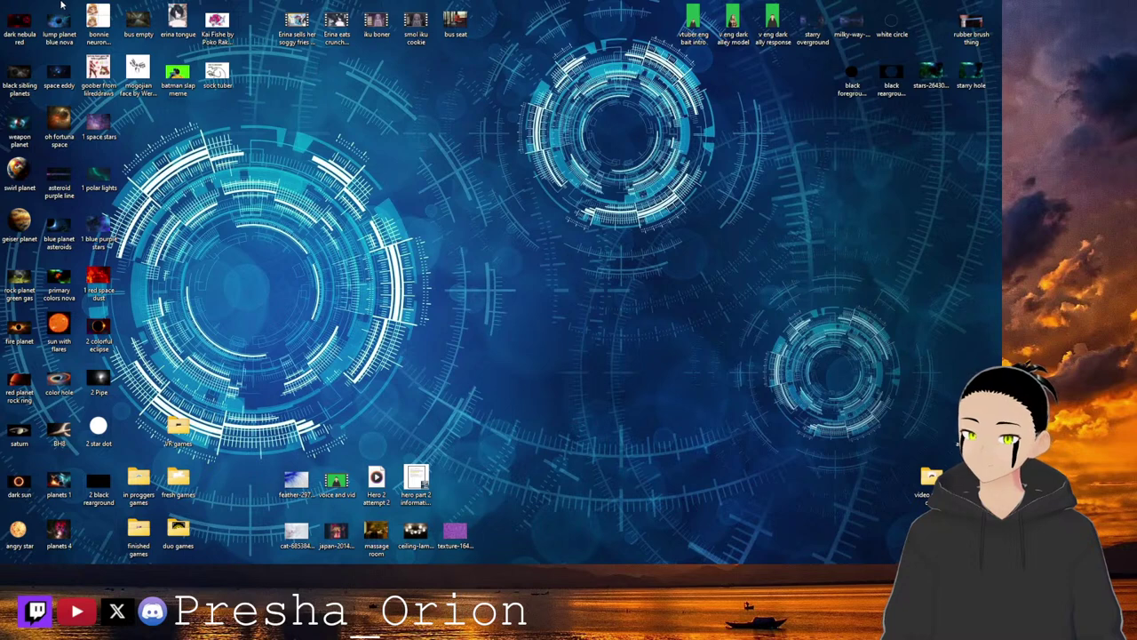
drag(98, 18, 216, 118)
drag(101, 84, 178, 120)
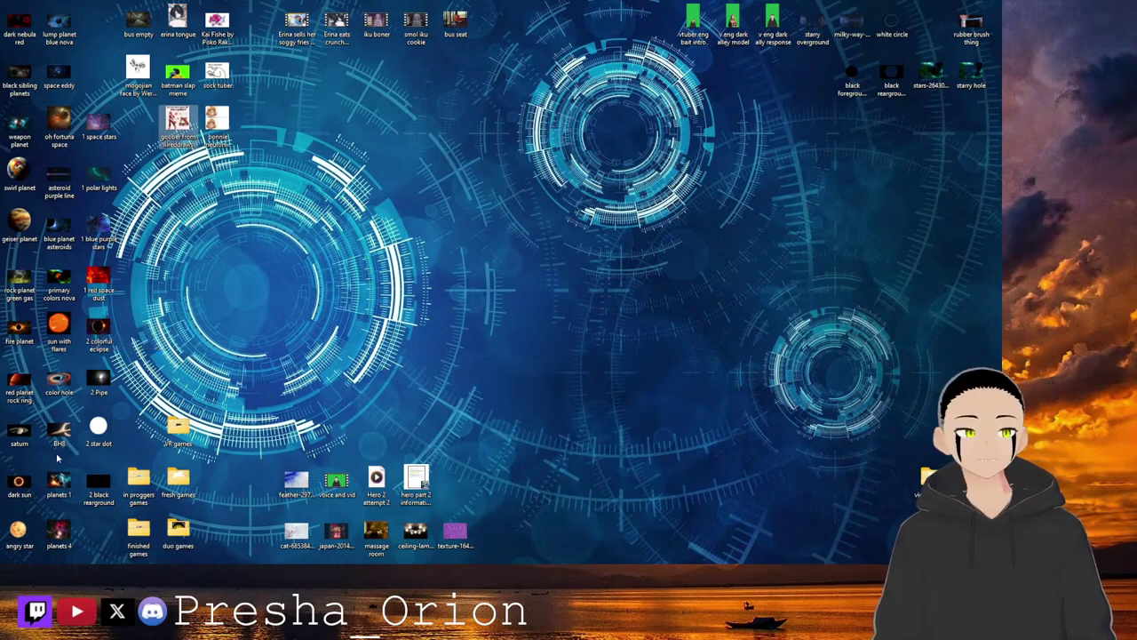
Switch to DaVinci Resolve and shorten the black background clip on V1 by splitting it at 01:04:00:00 and deleting the remainder.
mouse_move(594, 544)
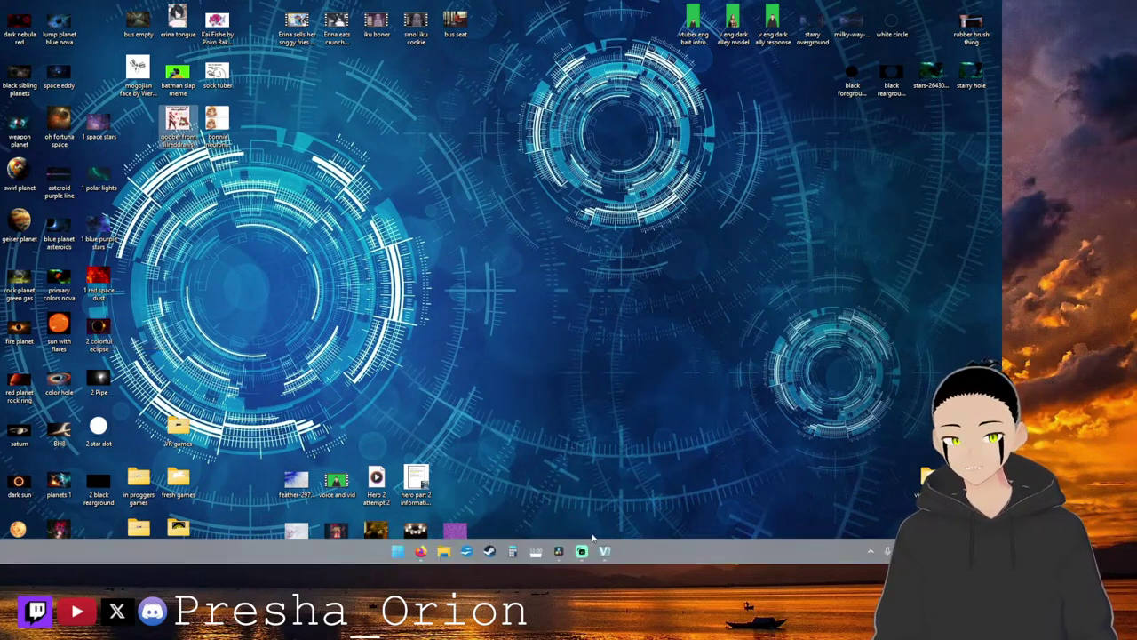
click(559, 552)
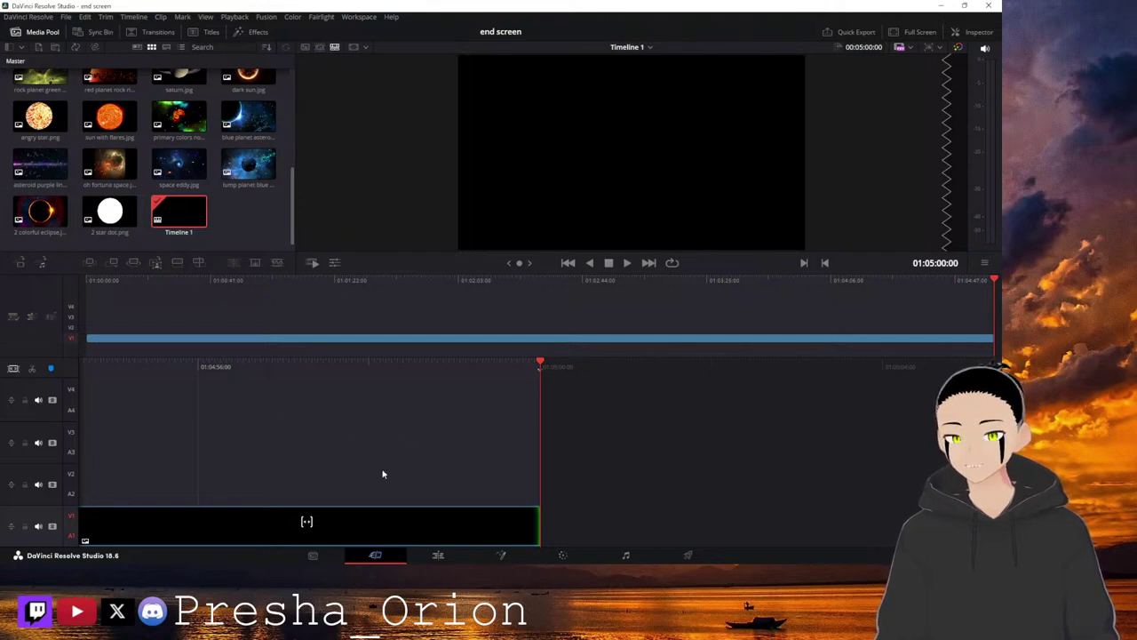
click(87, 283)
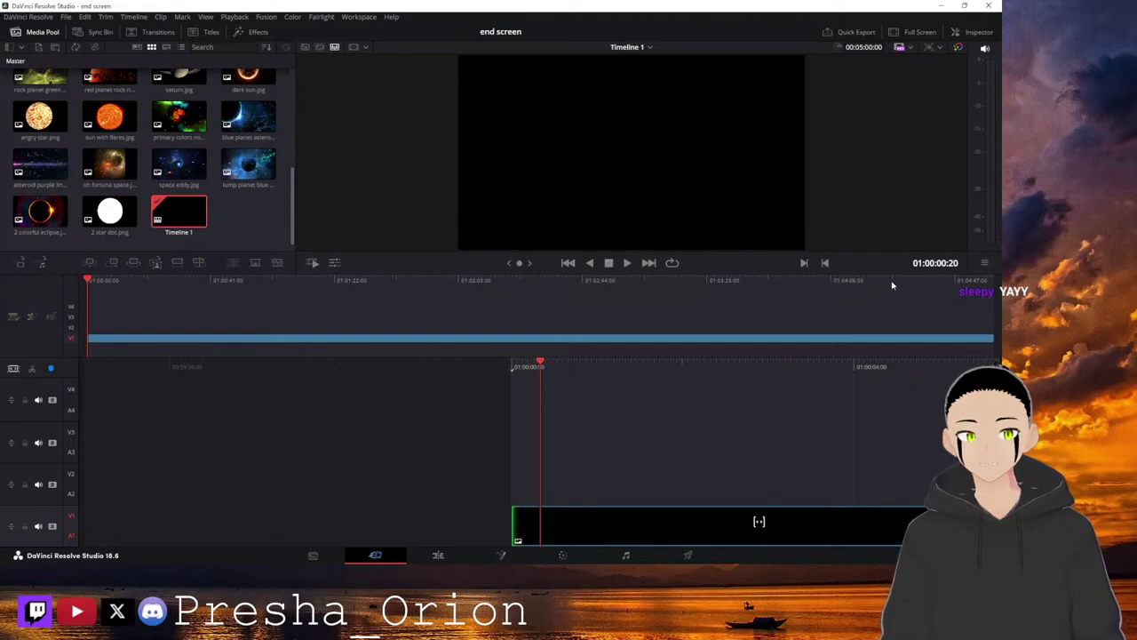
click(823, 281)
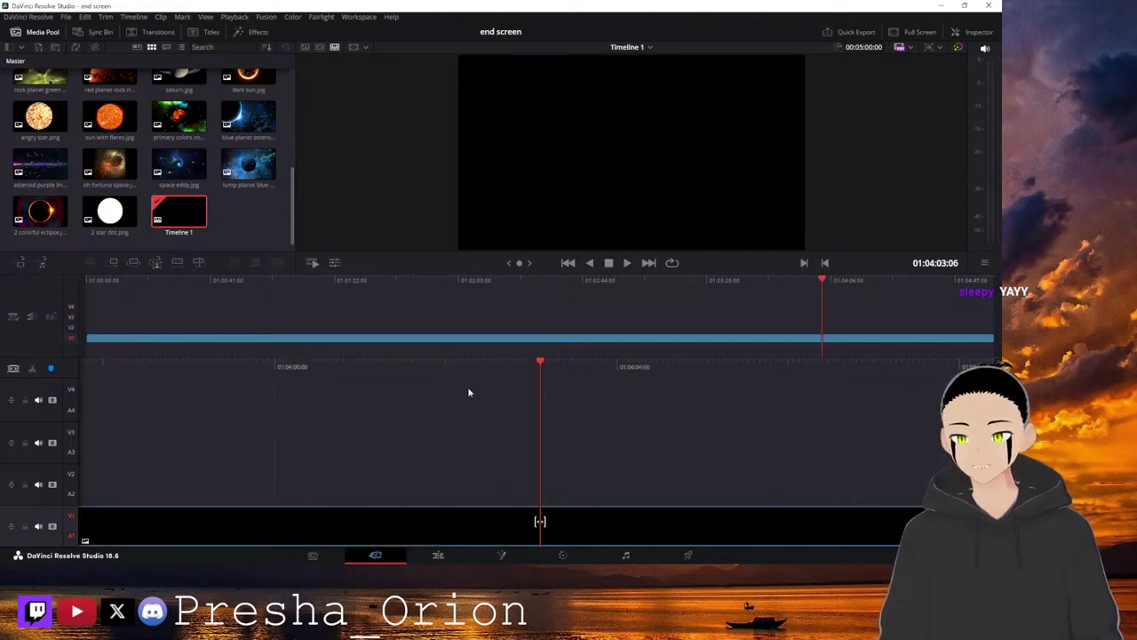
click(818, 281)
drag(429, 386, 539, 402)
key(Left)
click(546, 538)
key(ctrl+b)
click(669, 530)
key(Delete)
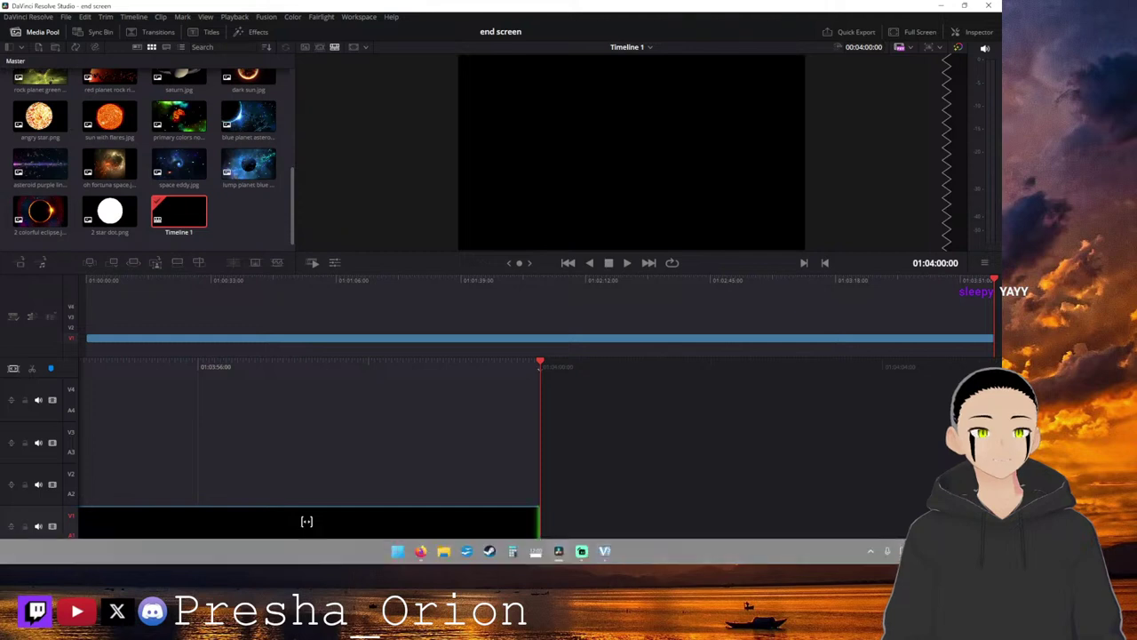
Open a Firefox window over the whole screen and load YouTube from the Socials bookmarks.
click(560, 553)
drag(915, 223, 654, 15)
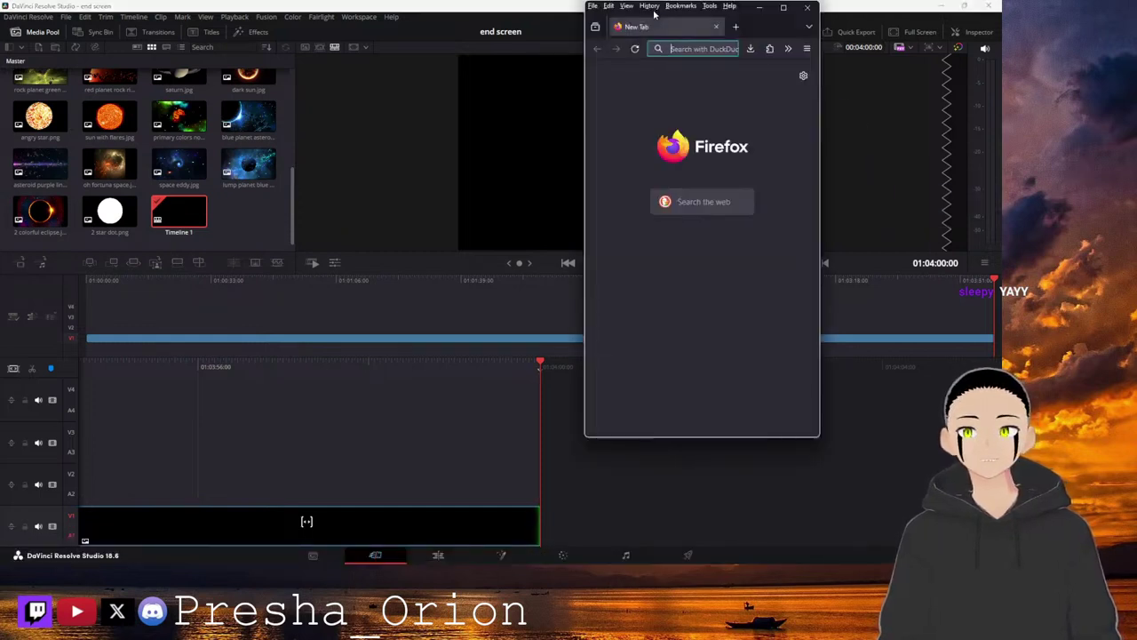
click(783, 8)
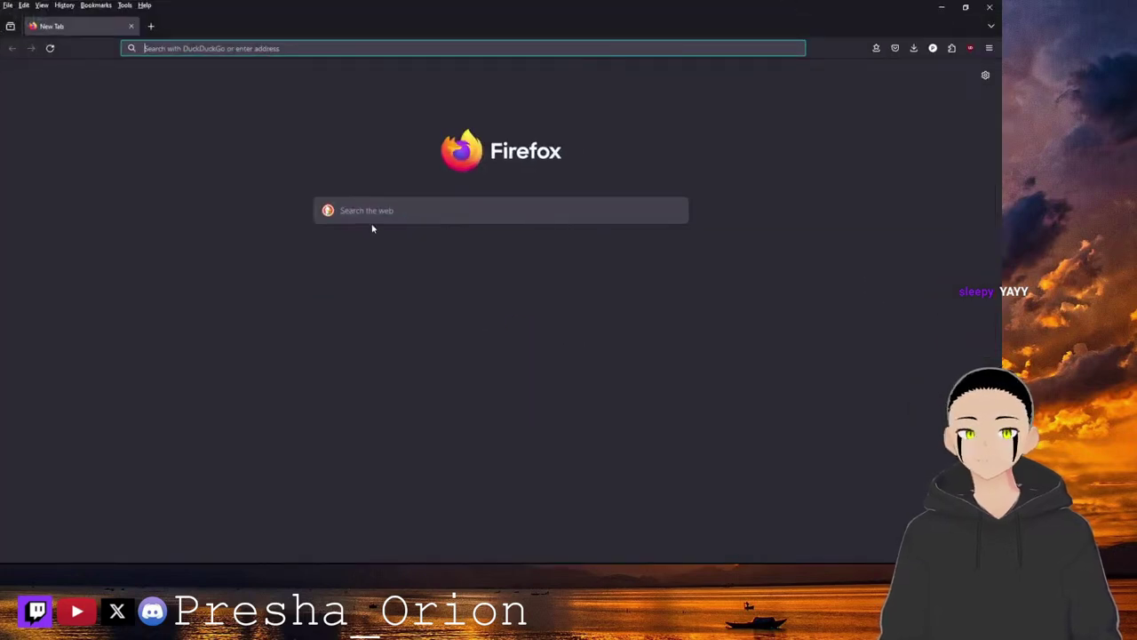
click(875, 47)
mouse_move(779, 220)
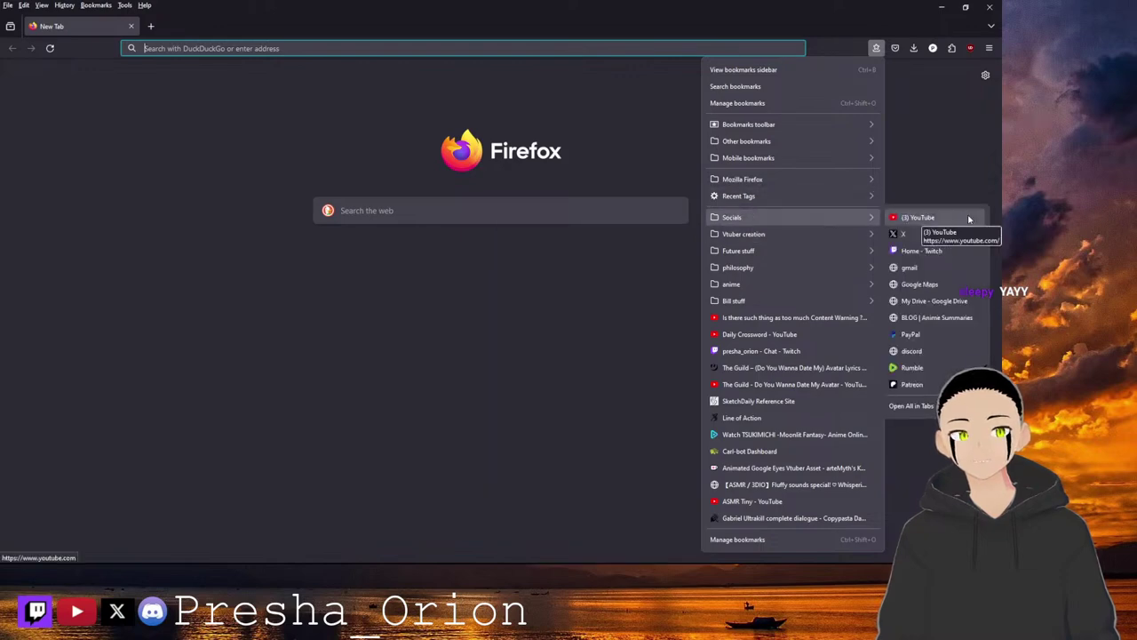
click(969, 218)
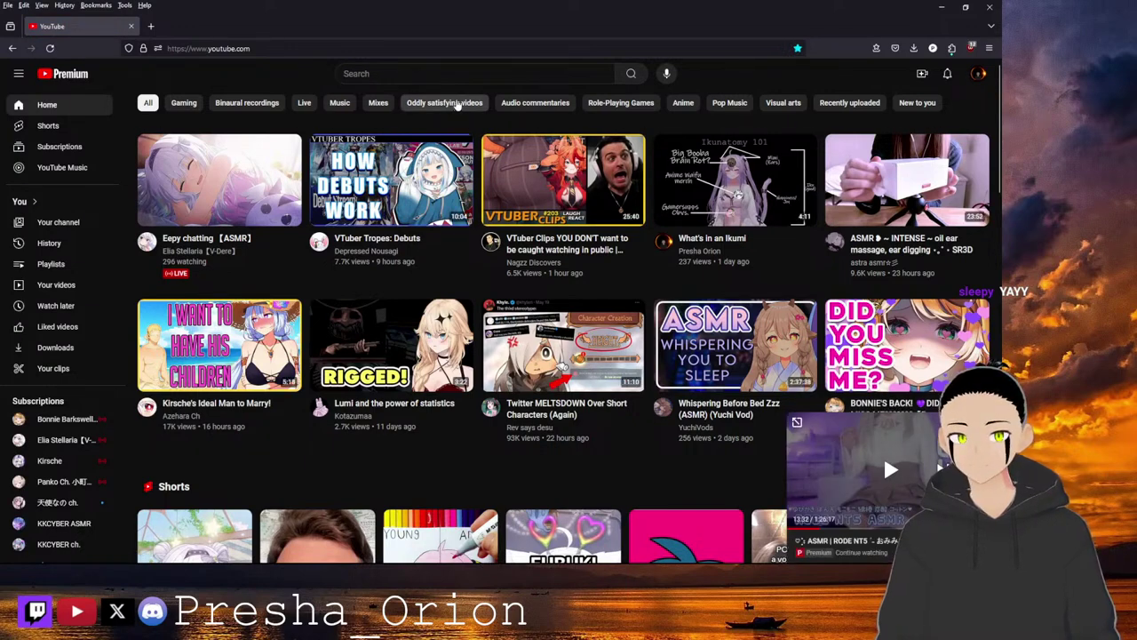
Search YouTube for "non copyrighted background music", play "12 Hours of Free Background Music" for creators and streamers, and return to DaVinci Resolve.
click(438, 72)
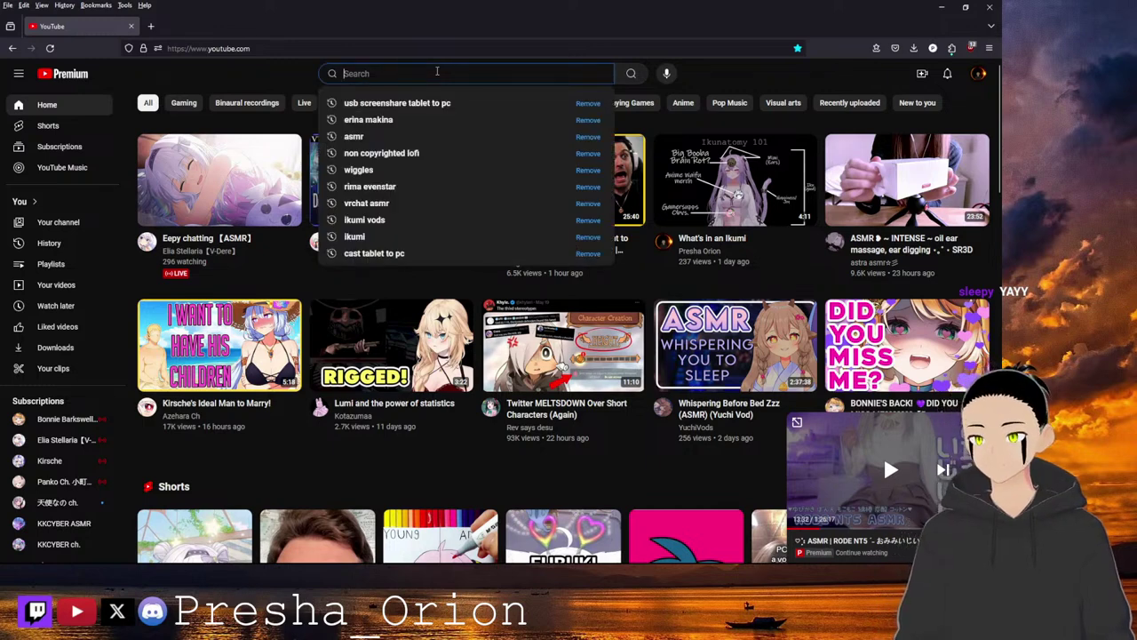
text(non co)
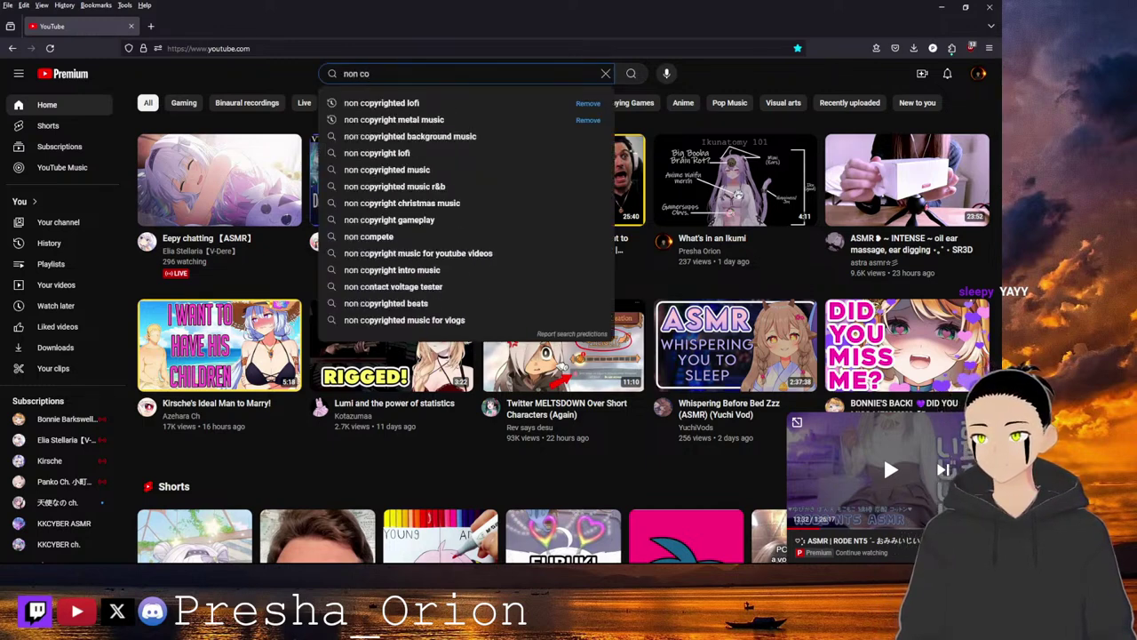
text(pyrighted background music)
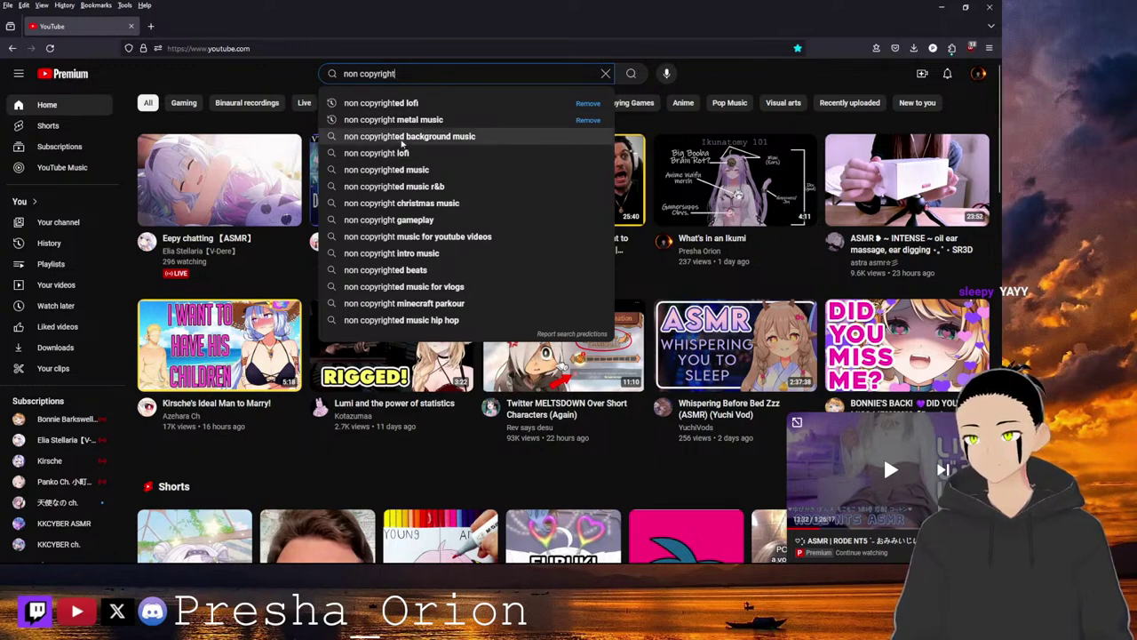
click(401, 139)
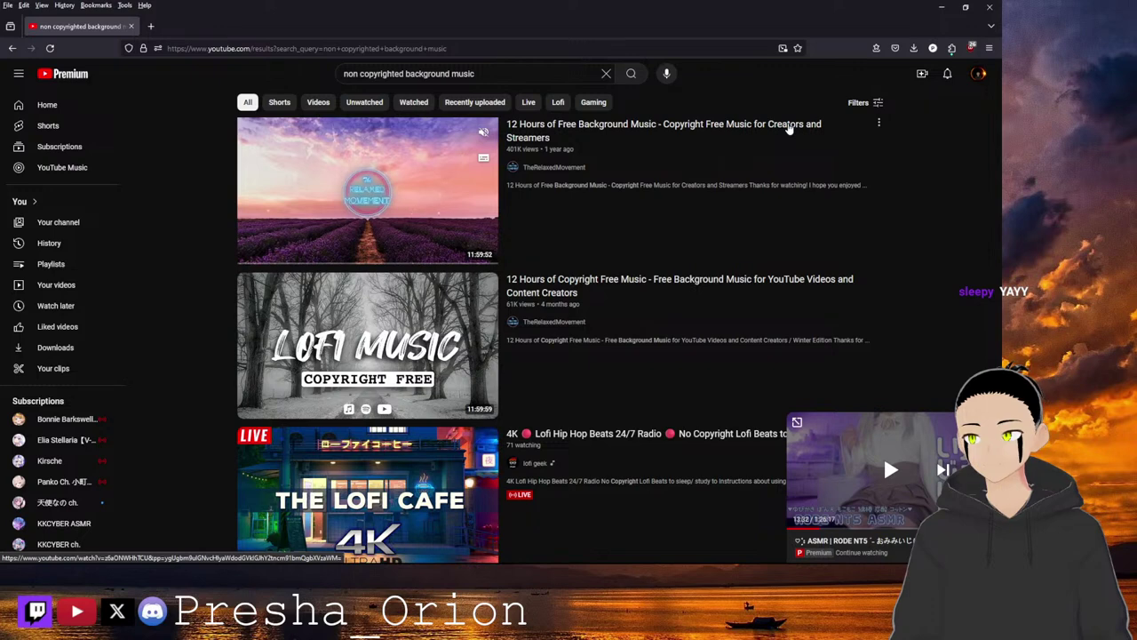
click(787, 127)
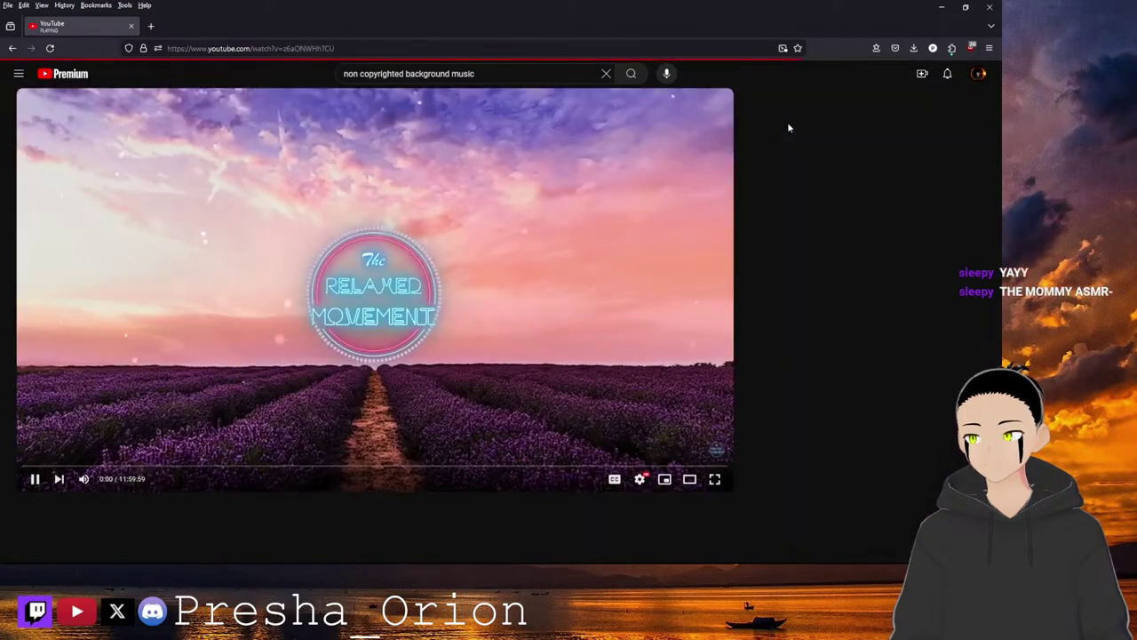
click(943, 8)
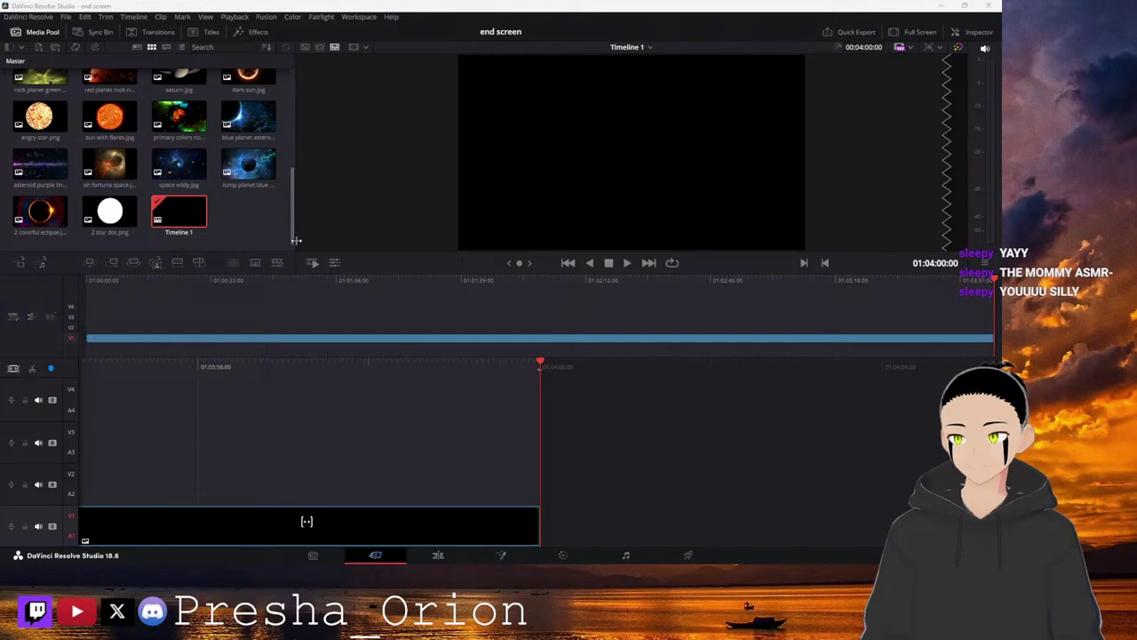
Place 1 red space dust.jpg on V2 at the timeline's start and extend it to 01:01:00:00.
scroll(218, 192, up, 2)
scroll(218, 192, up, 5)
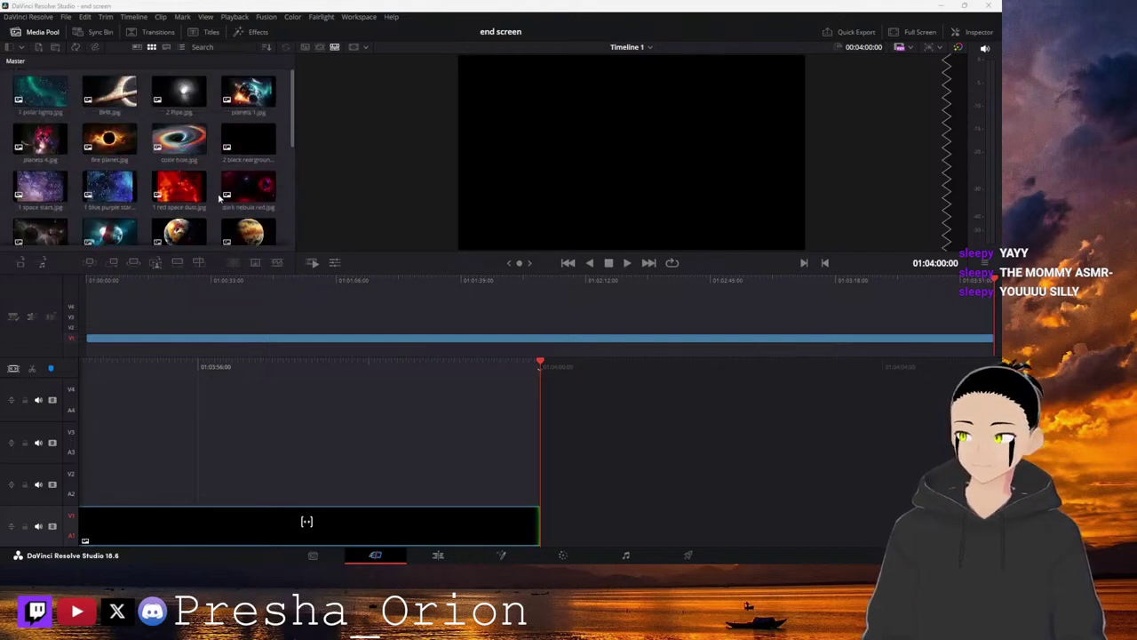
click(227, 189)
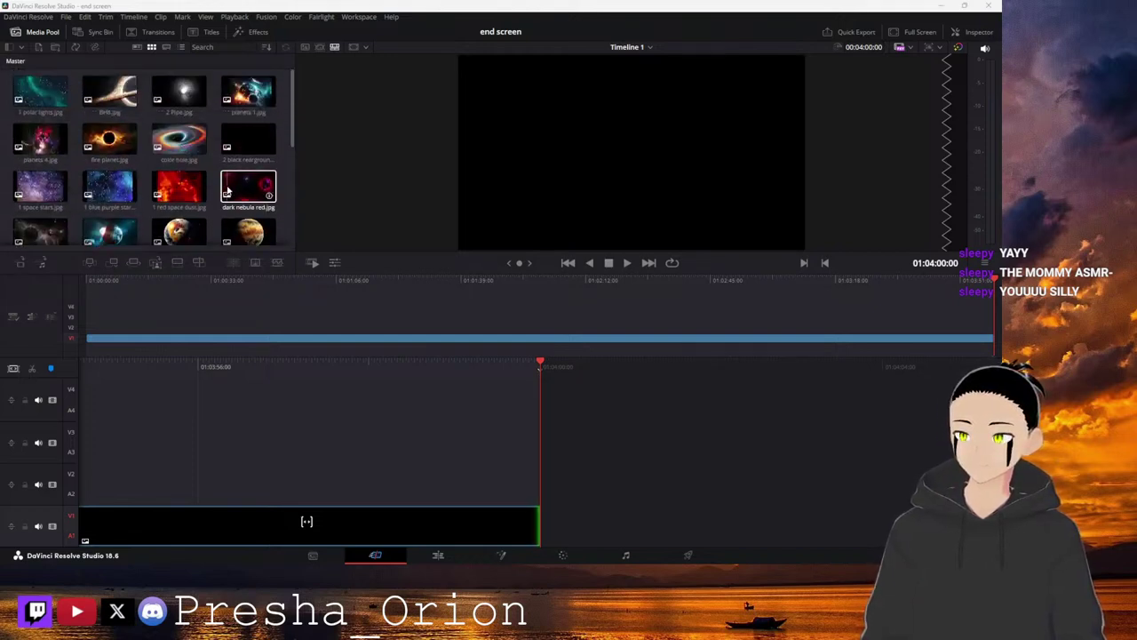
click(253, 155)
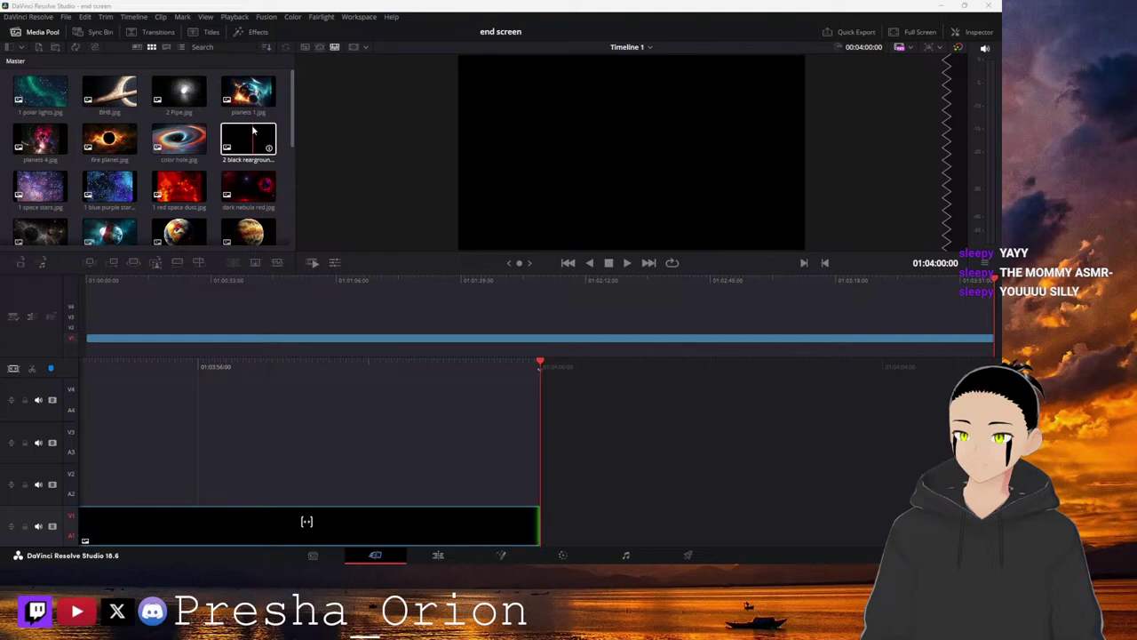
click(253, 96)
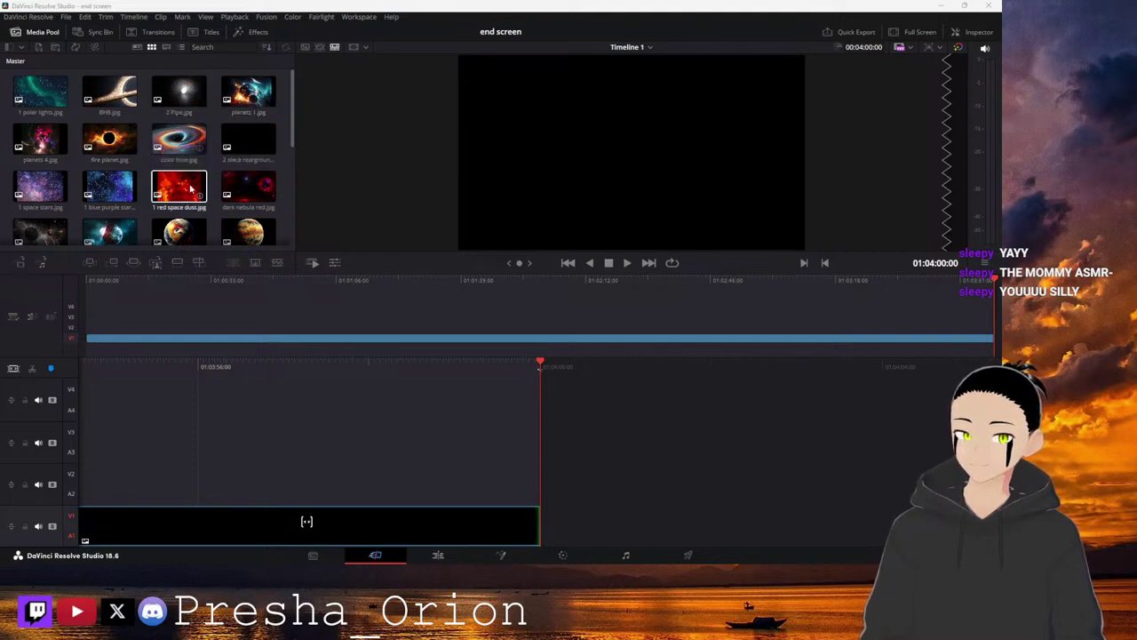
mouse_move(190, 188)
mouse_down()
mouse_move(151, 213)
mouse_move(93, 329)
mouse_move(112, 318)
mouse_move(310, 320)
mouse_move(307, 306)
mouse_move(359, 292)
mouse_move(308, 292)
mouse_up()
drag(536, 491, 609, 486)
drag(692, 368, 659, 368)
drag(573, 487, 577, 484)
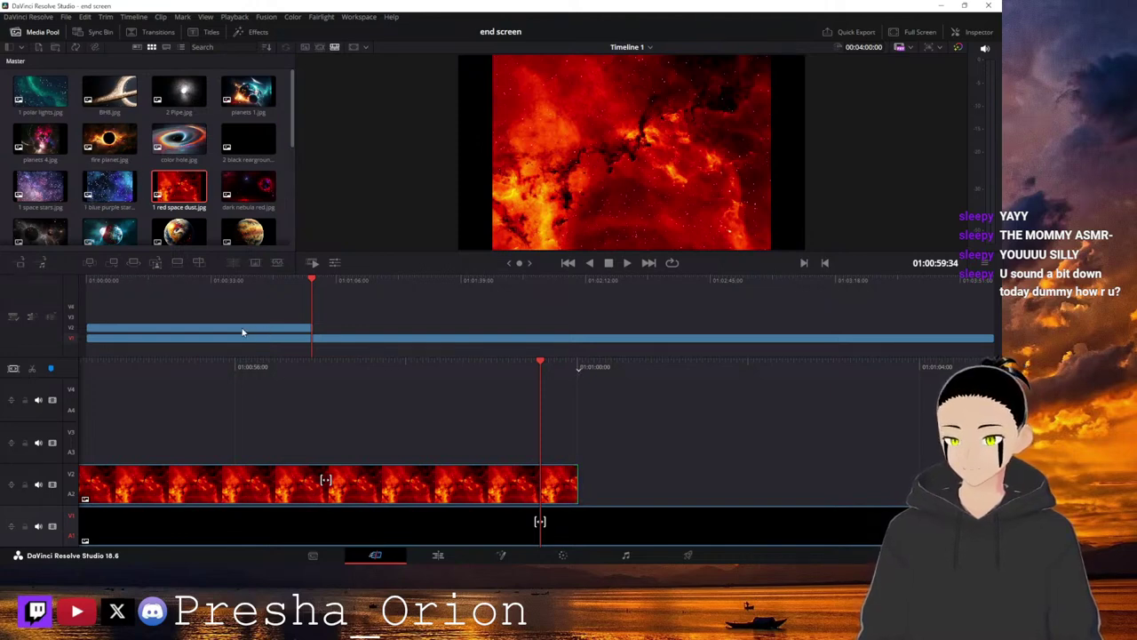
Move the red space dust clip along V2 so that it starts at 01:00:59:59.
drag(230, 333, 459, 336)
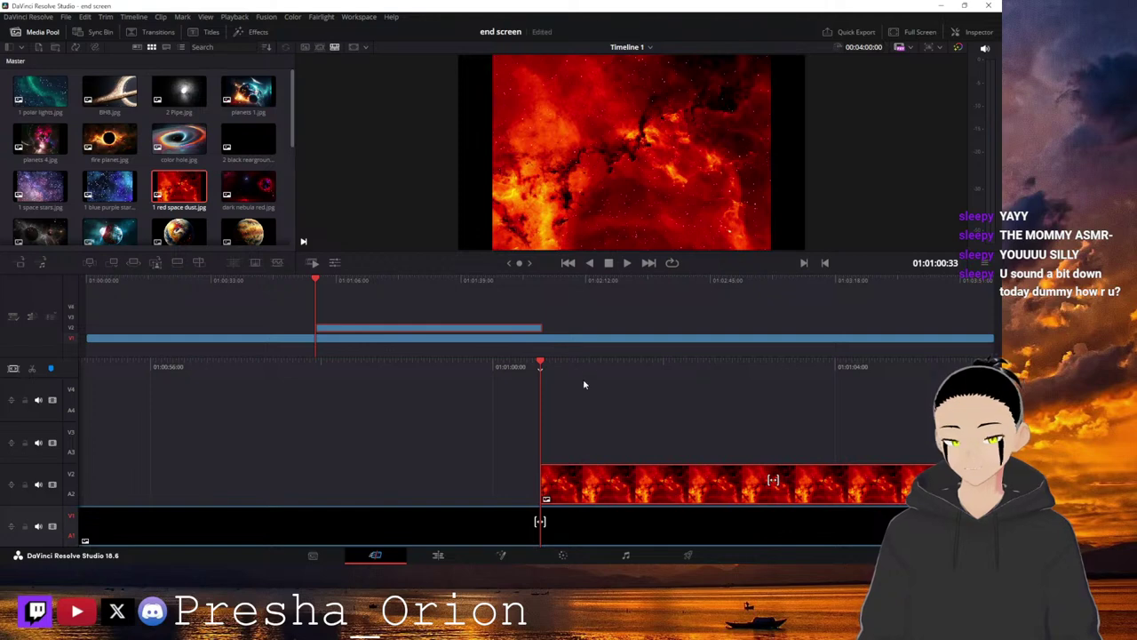
drag(601, 364, 641, 371)
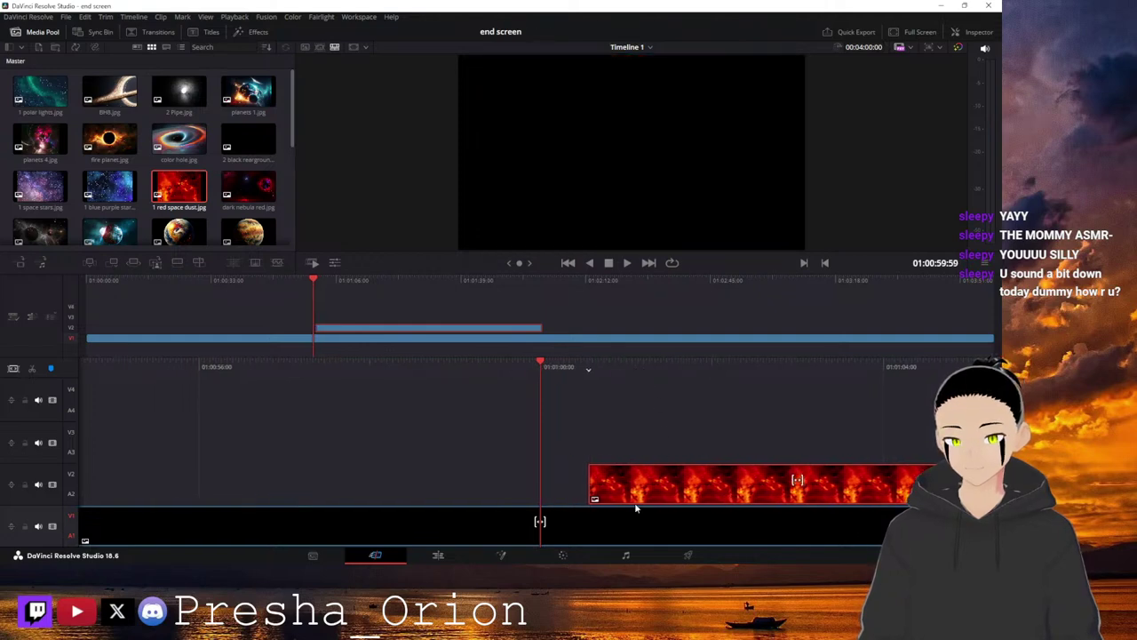
drag(635, 496, 587, 502)
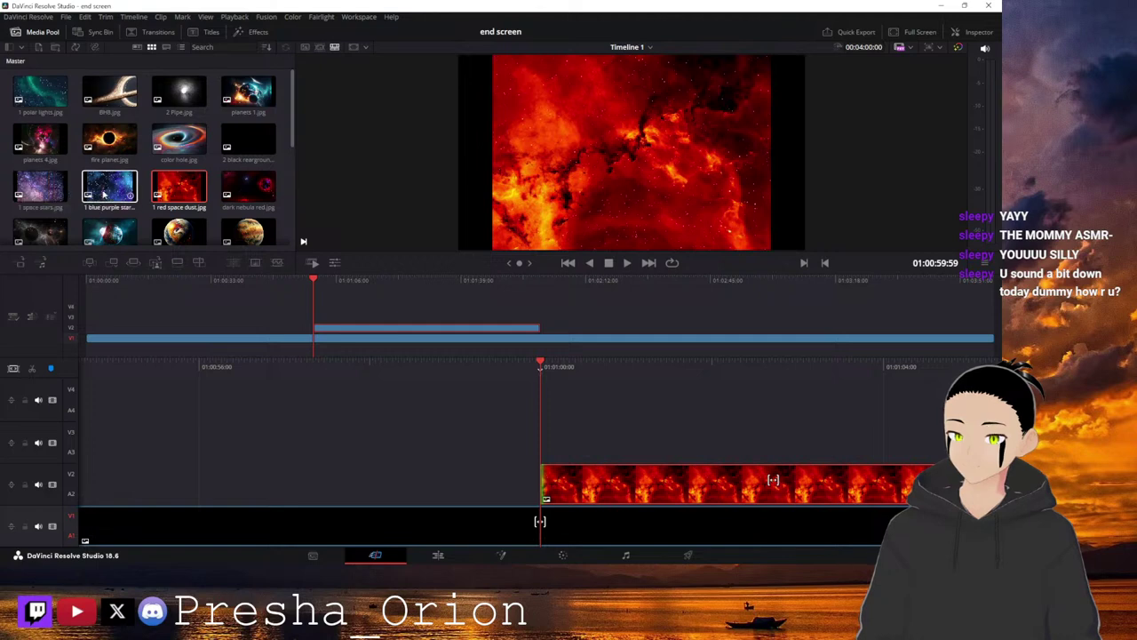
Add the 1 blue purple stars image at the start of V2 and extend it up to the red space dust clip.
drag(109, 187, 542, 490)
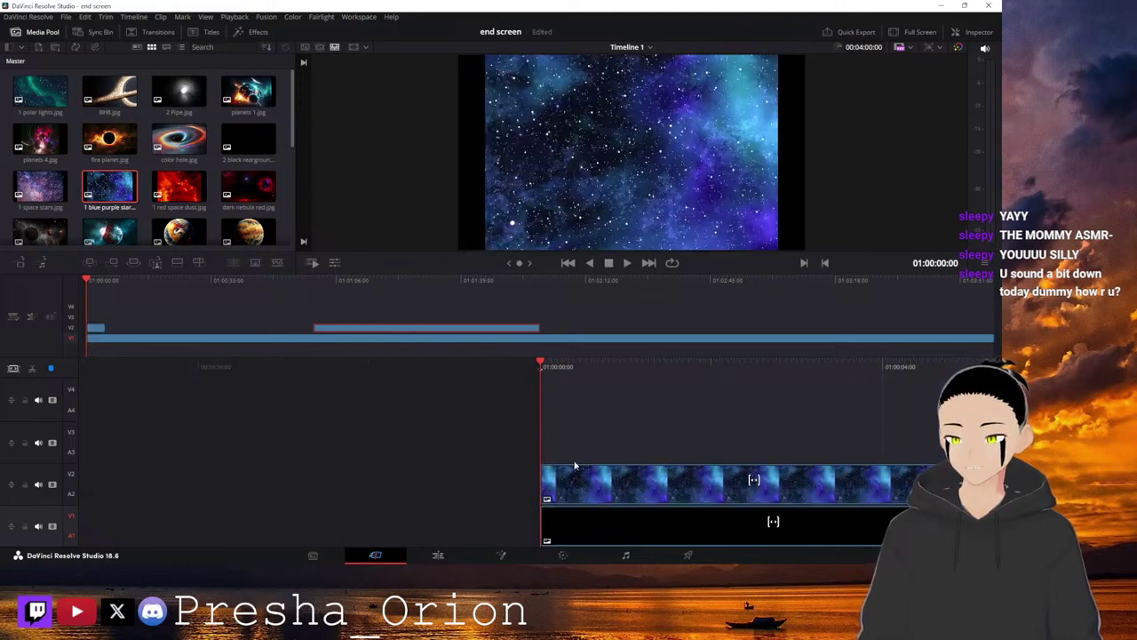
scroll(609, 407, down, 5)
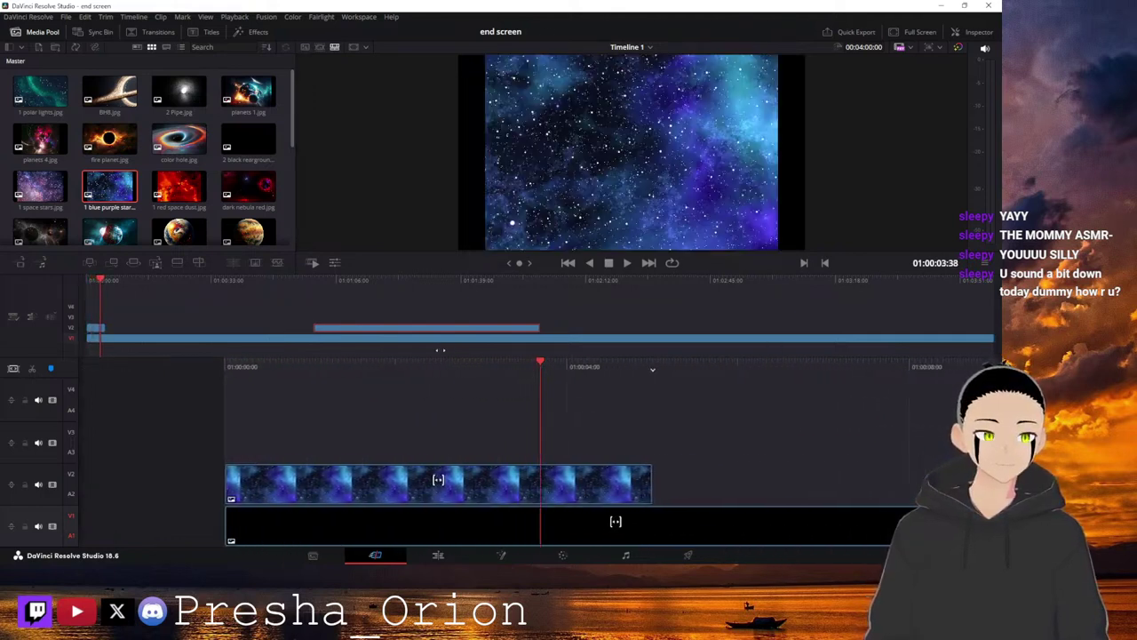
key(v)
click(616, 390)
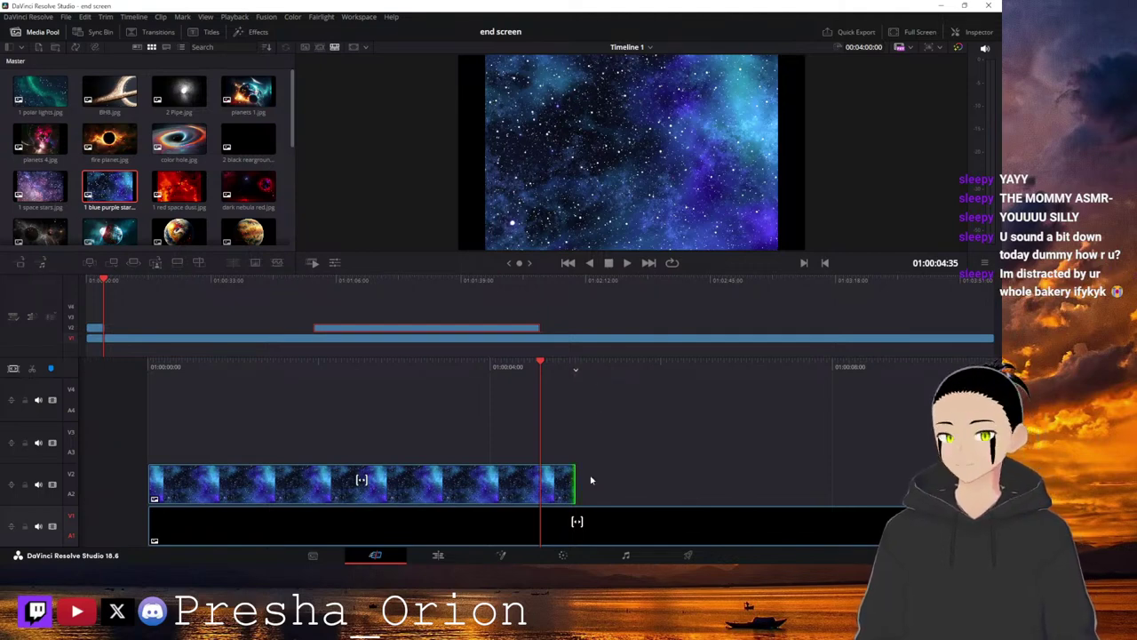
drag(575, 479, 813, 487)
key(v)
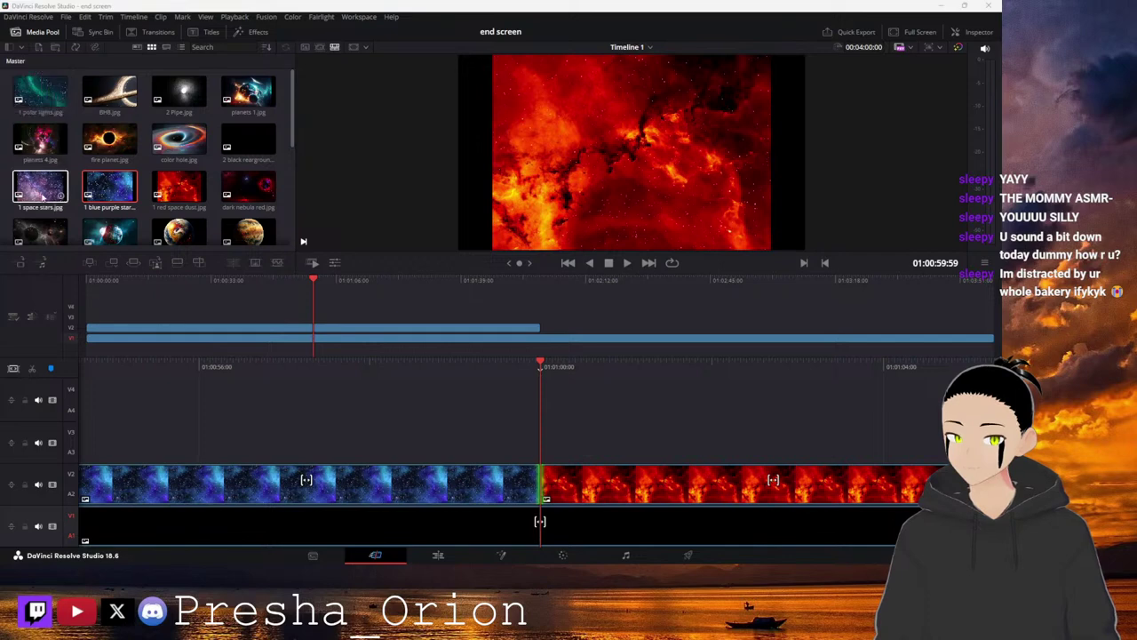
Add 1 space stars.jpg on V2 after the red space dust clip and set its end at about 01:03:00:00.
key(v)
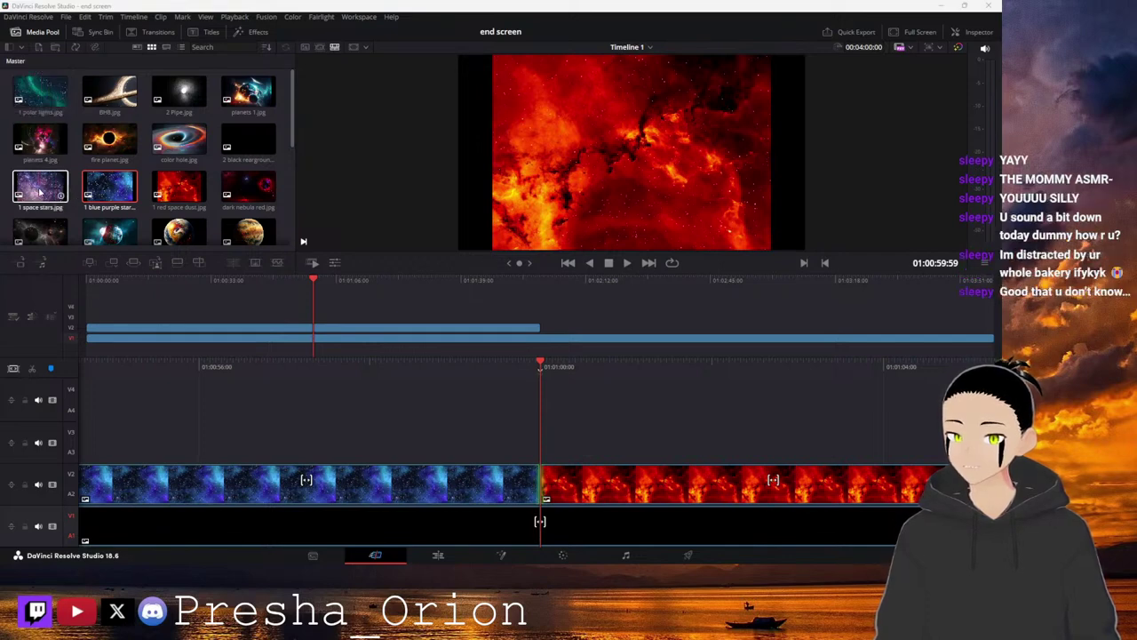
drag(40, 191, 764, 327)
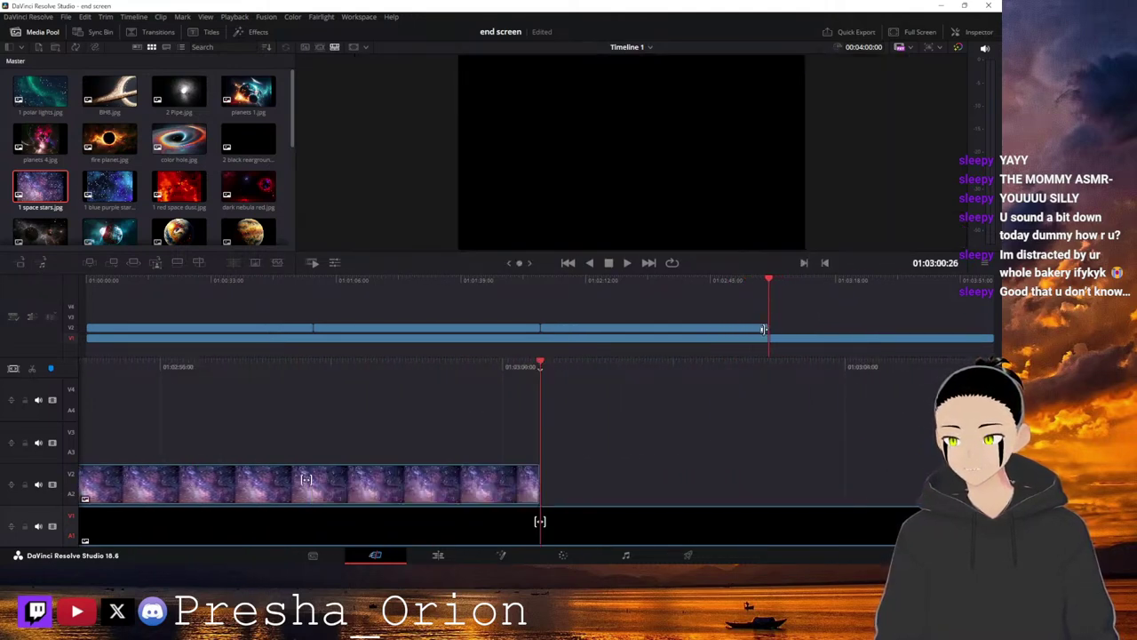
drag(531, 488, 502, 489)
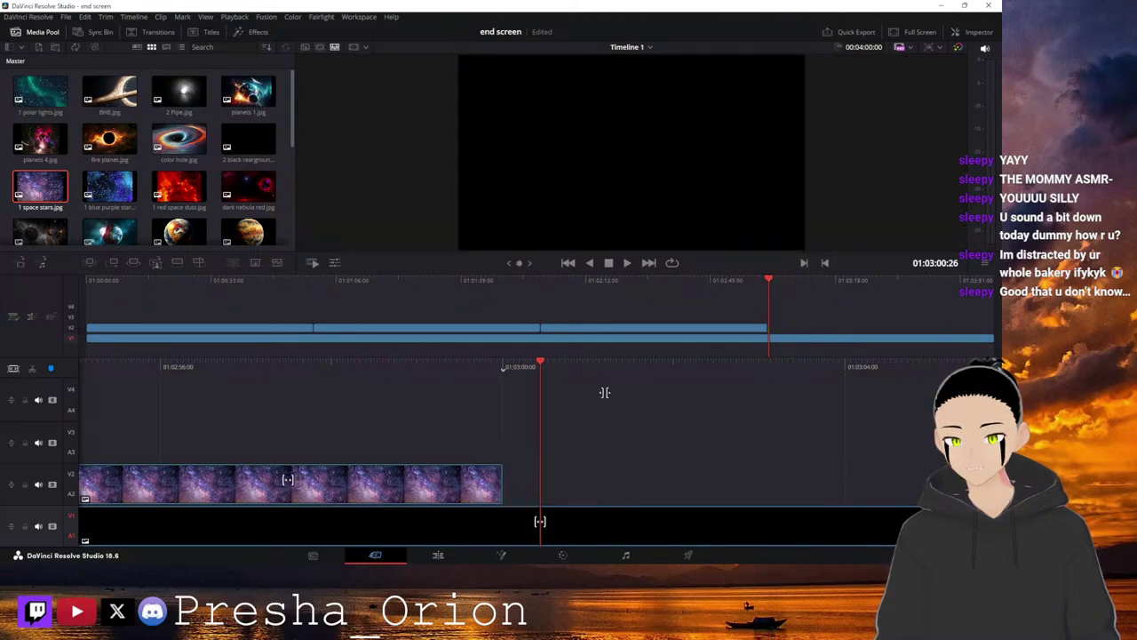
Add 1 polar lights.jpg on V2 after the space stars clip and extend it to the timeline's end at 01:04:00:00.
drag(46, 100, 509, 487)
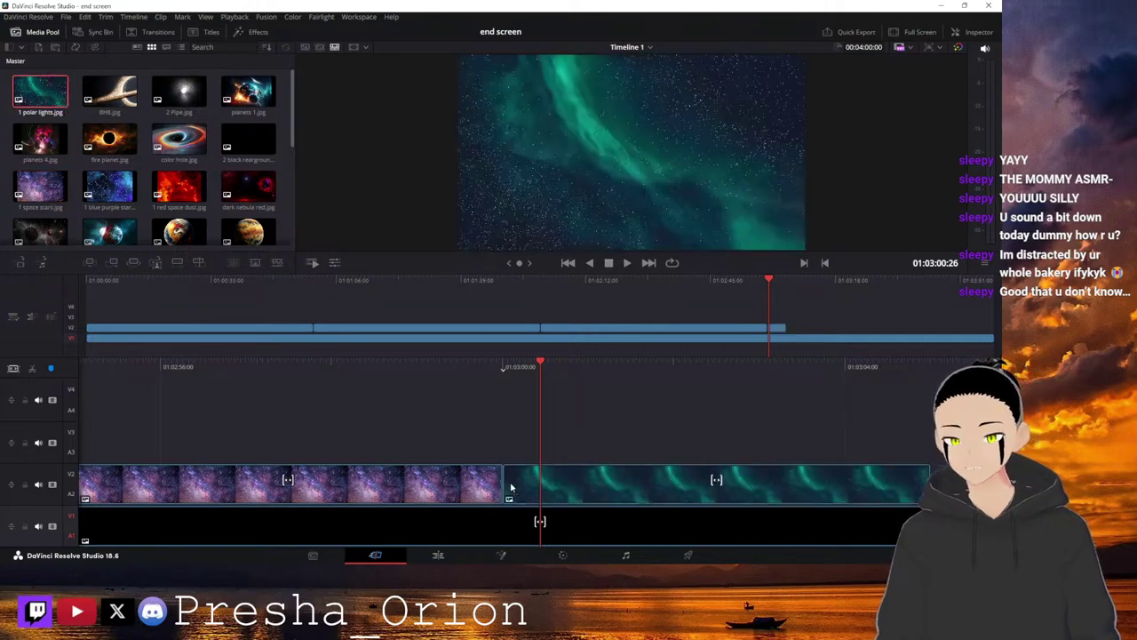
mouse_move(924, 480)
mouse_down()
mouse_move(918, 462)
mouse_move(931, 462)
mouse_up()
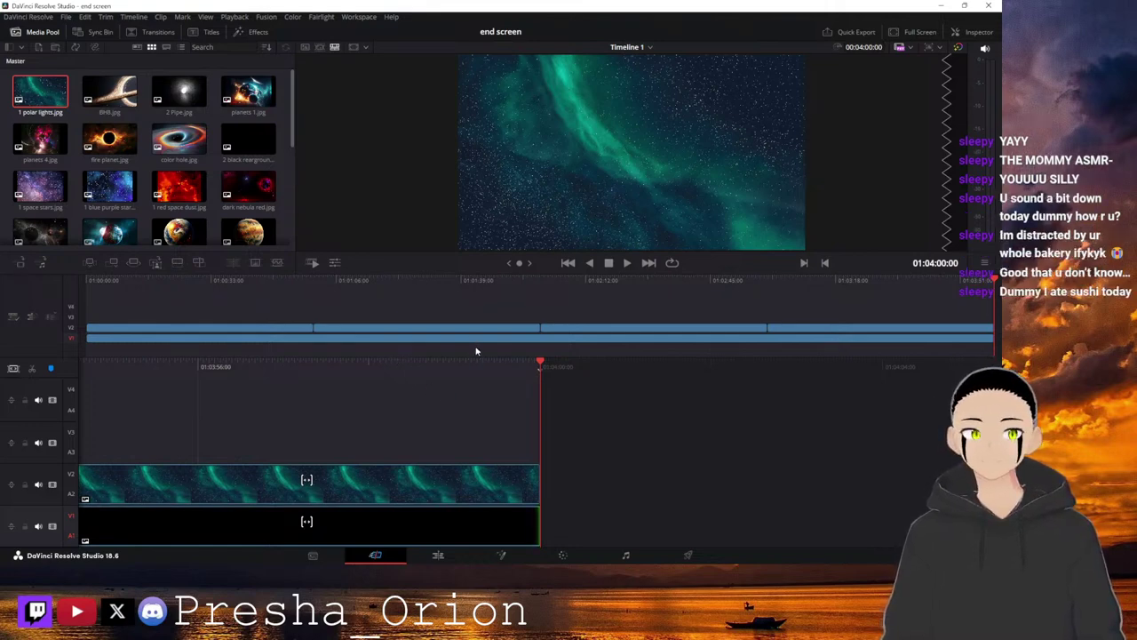
scroll(460, 364, up, 5)
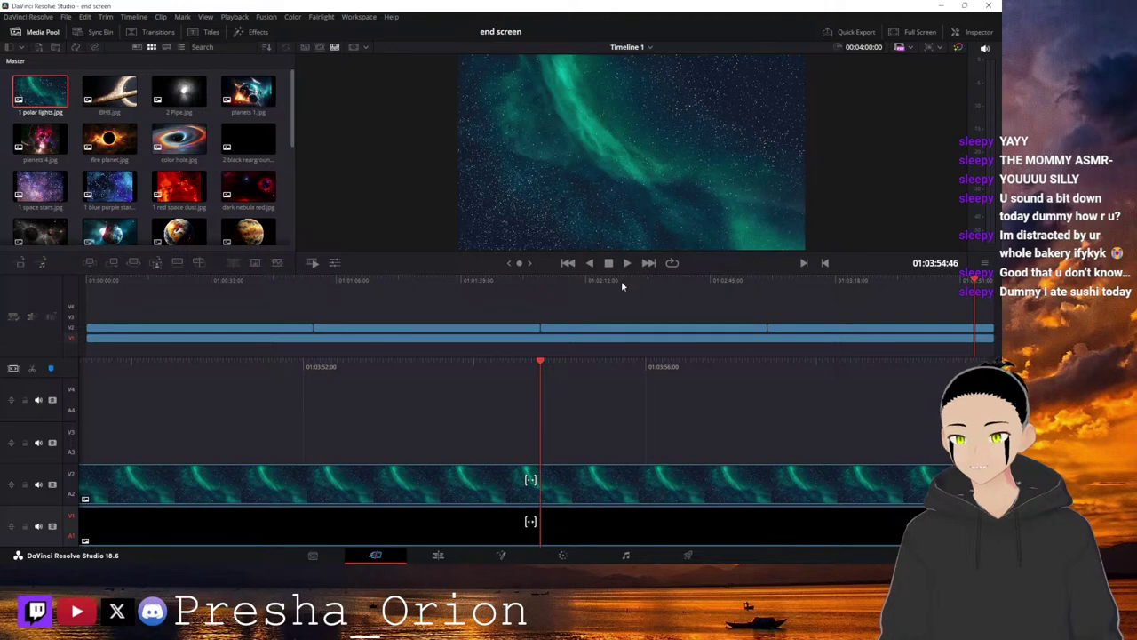
Unlink the zoom axes of the space stars clip on V2 and set its horizontal zoom to 1.180 to fill the frame width.
click(632, 280)
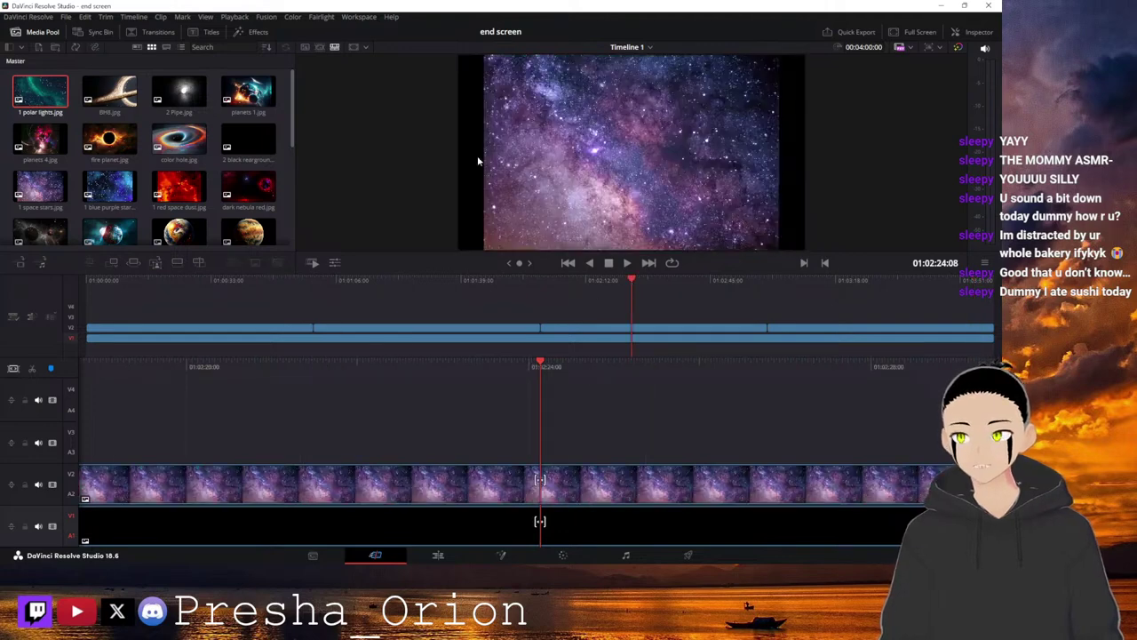
click(570, 486)
click(335, 262)
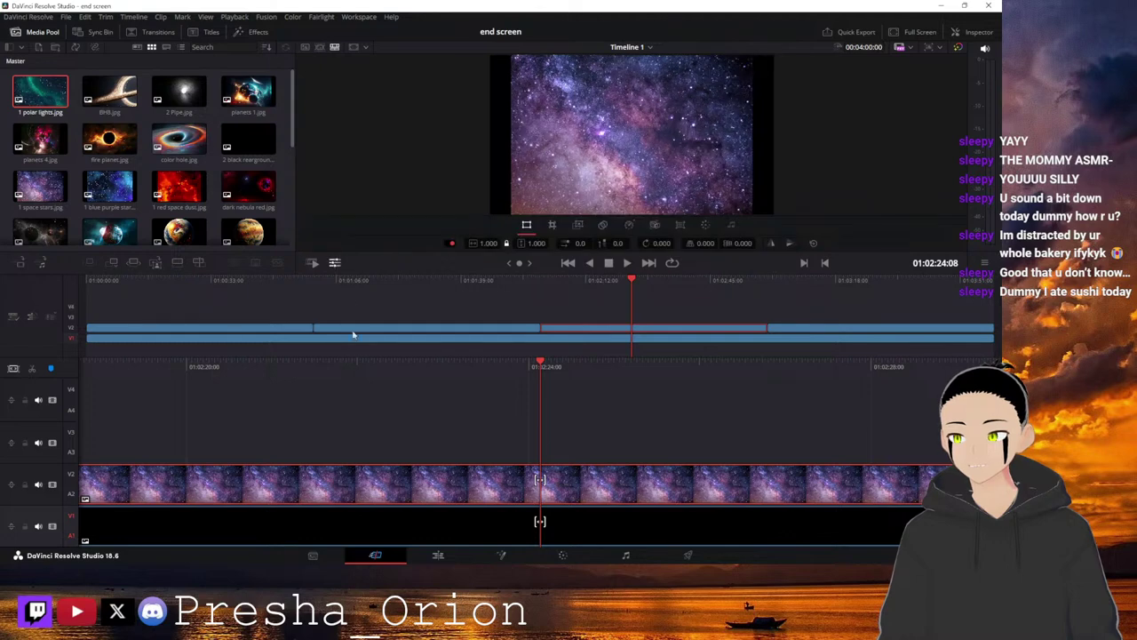
drag(363, 276, 377, 374)
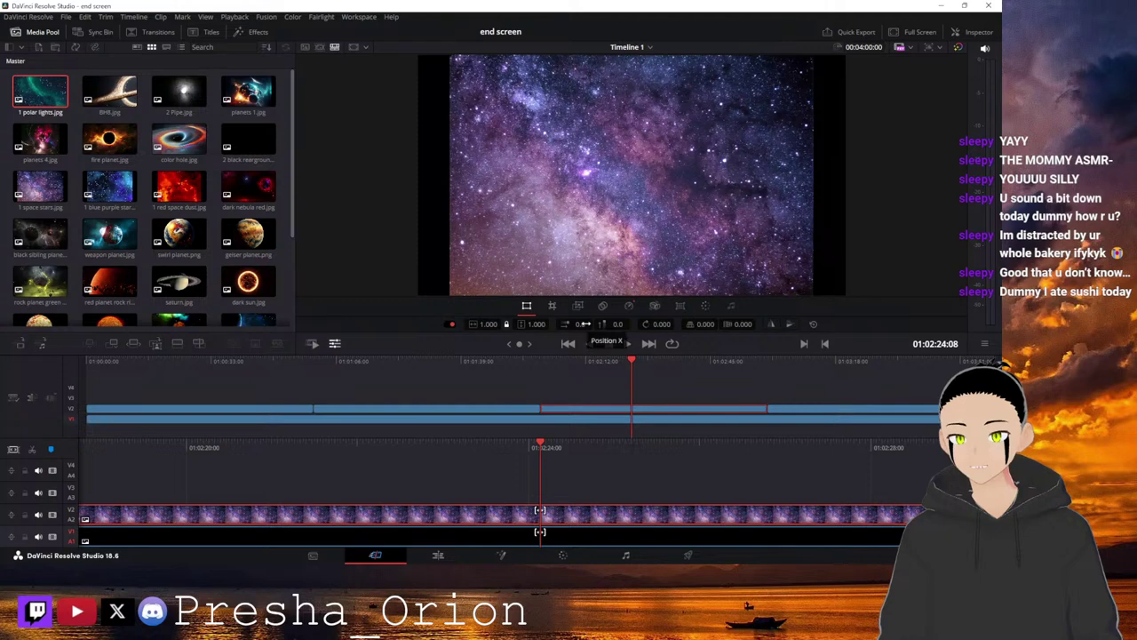
click(507, 325)
mouse_move(489, 325)
mouse_down()
mouse_move(523, 325)
mouse_move(490, 325)
mouse_up()
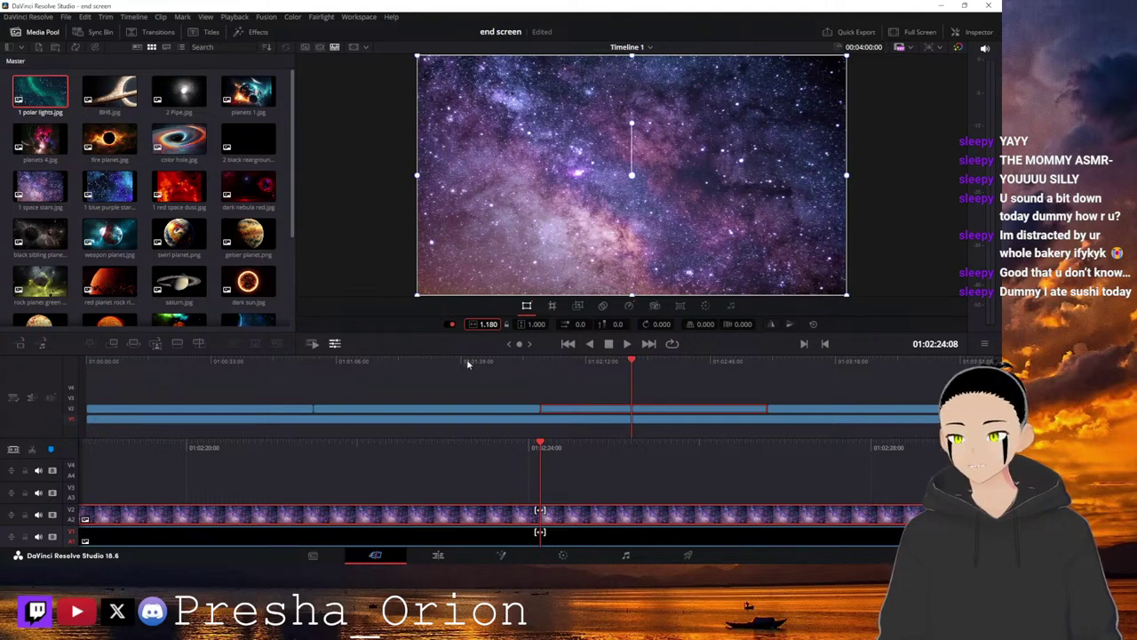
click(468, 363)
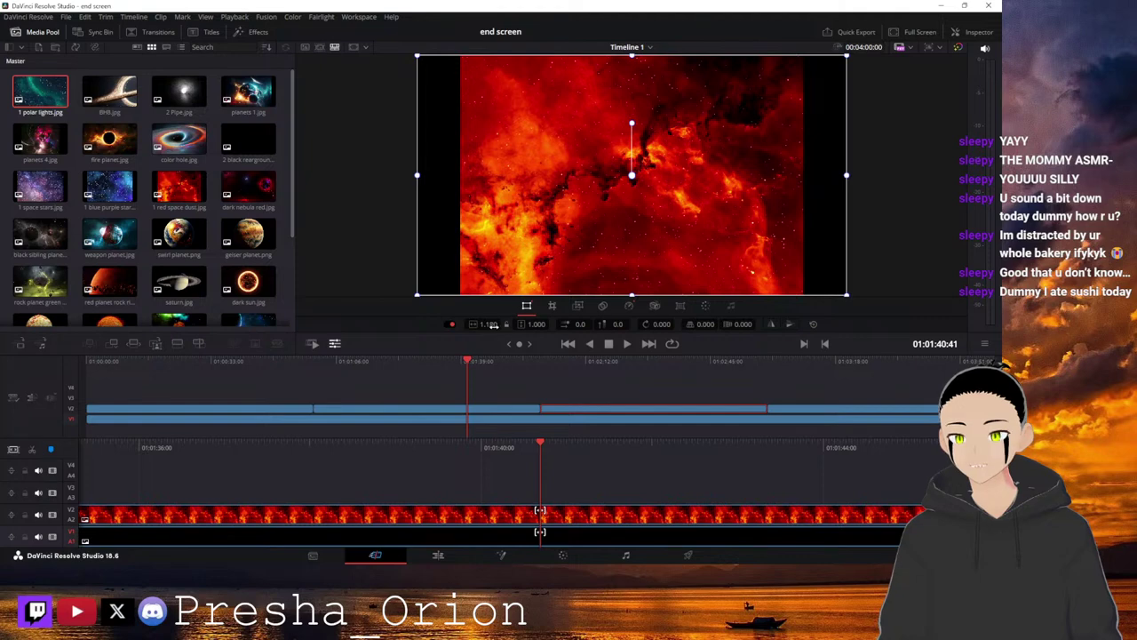
mouse_move(490, 326)
mouse_down()
mouse_move(505, 326)
mouse_move(467, 326)
mouse_move(506, 323)
mouse_up()
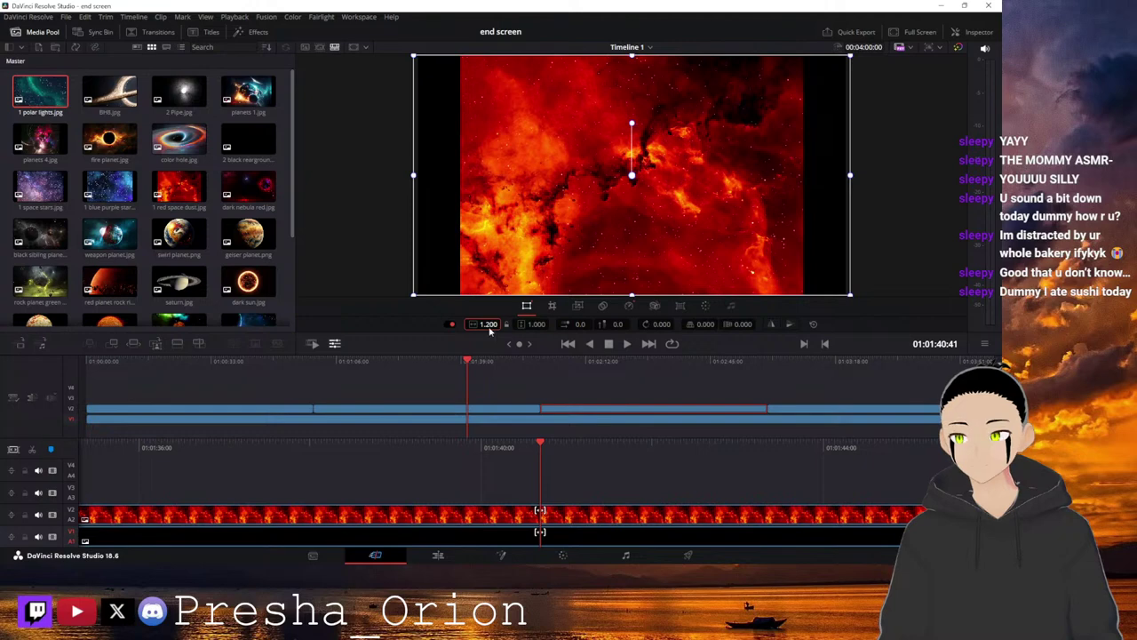
key(ctrl+z)
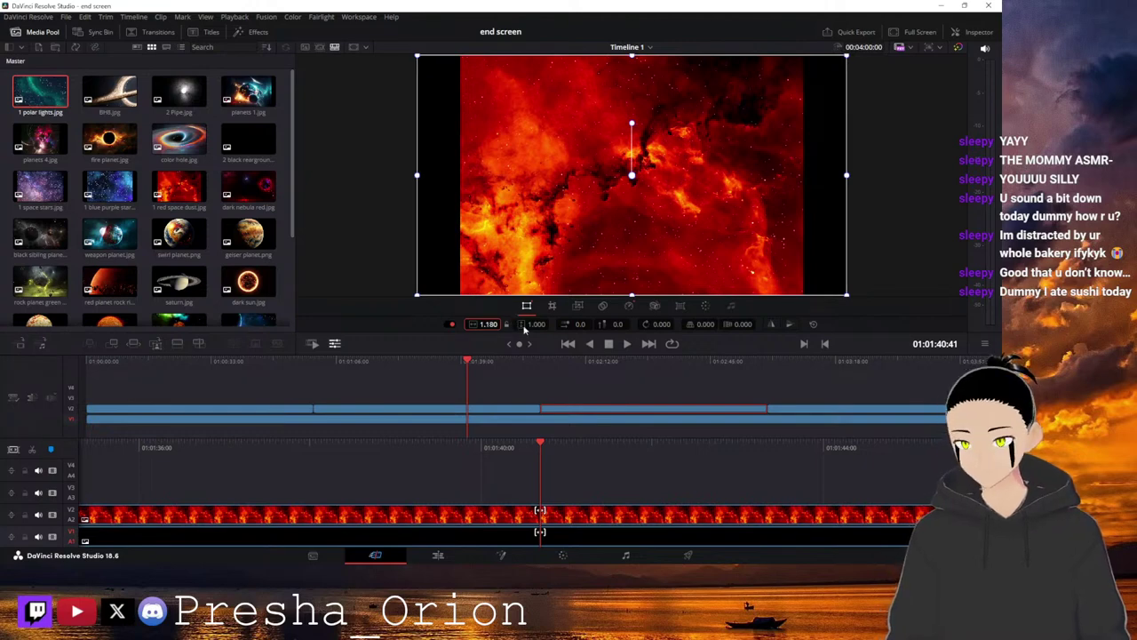
Unlink the zoom axes of the red space dust clip on V2 and set its horizontal zoom to 1.240.
click(480, 410)
drag(486, 324, 486, 323)
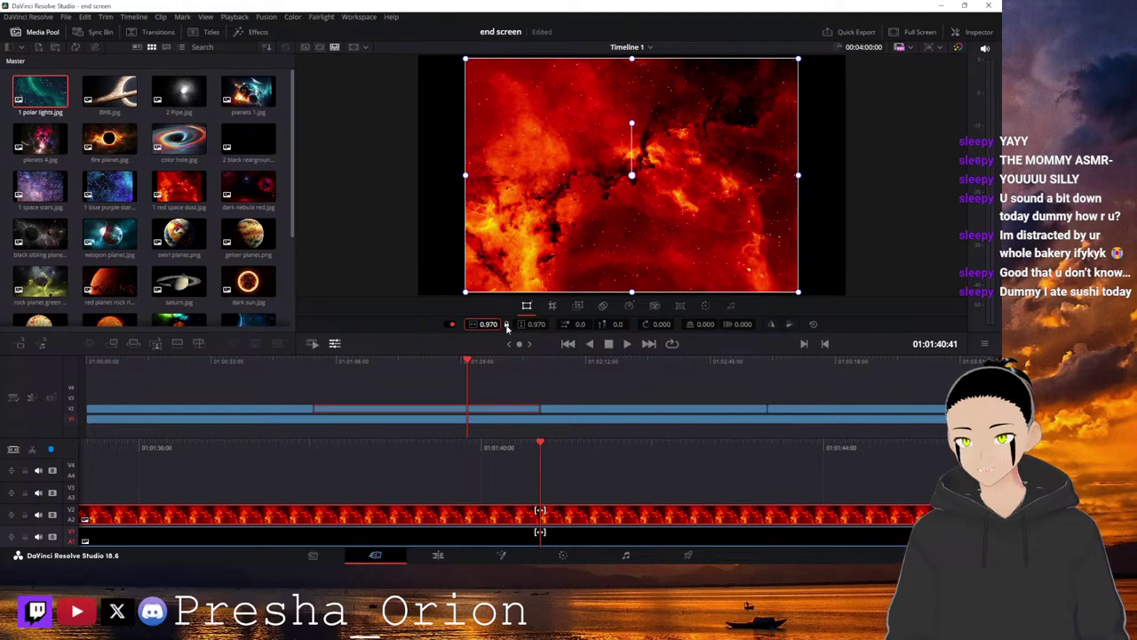
key(ctrl+z)
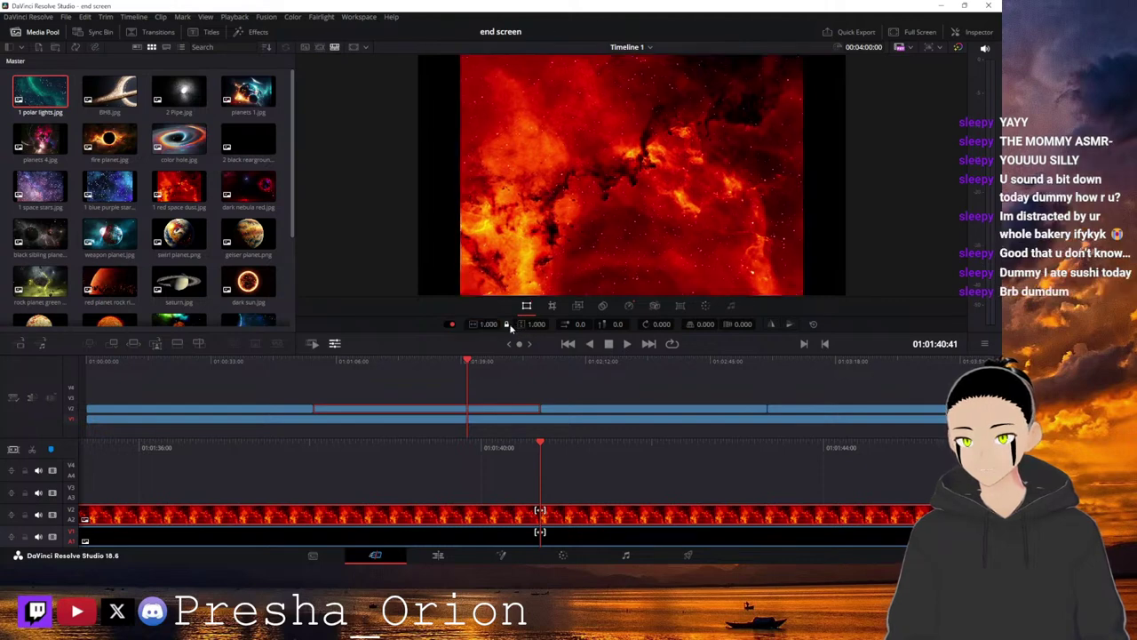
drag(489, 323, 510, 324)
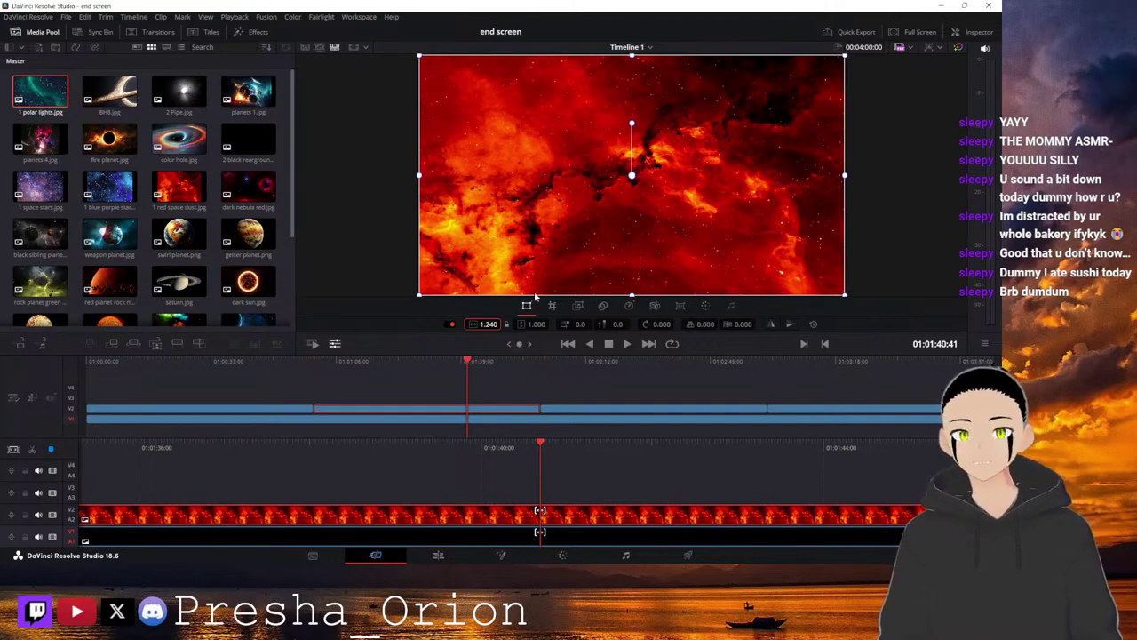
Unlink the zoom axes of the blue purple stars clip on V2 and set its horizontal zoom to 1.180.
click(264, 362)
click(297, 409)
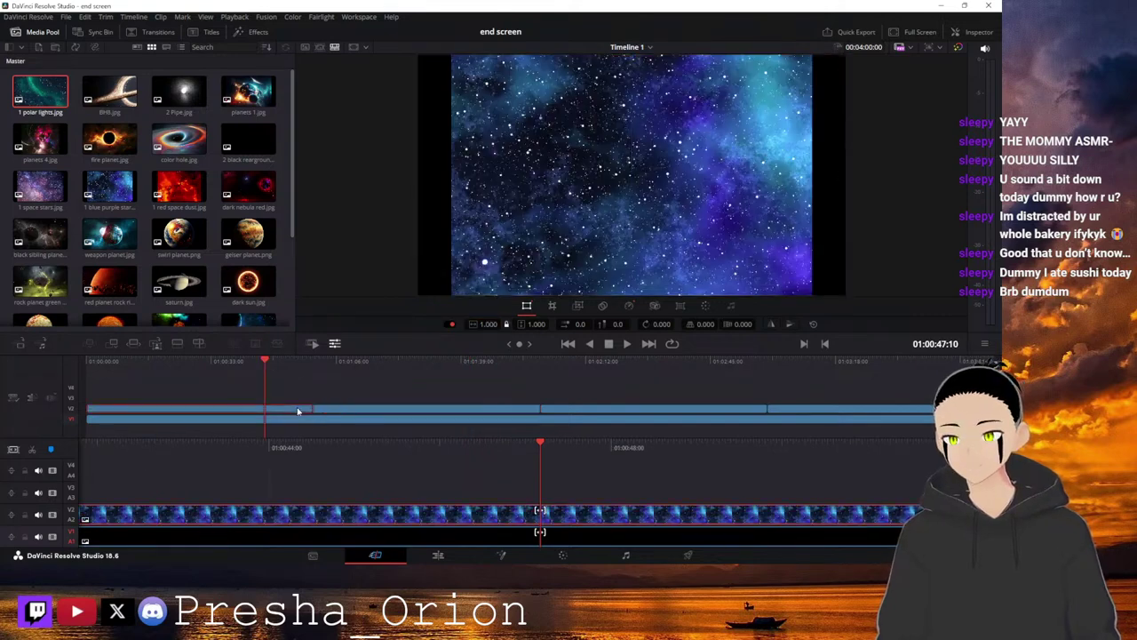
click(507, 326)
drag(489, 324, 503, 325)
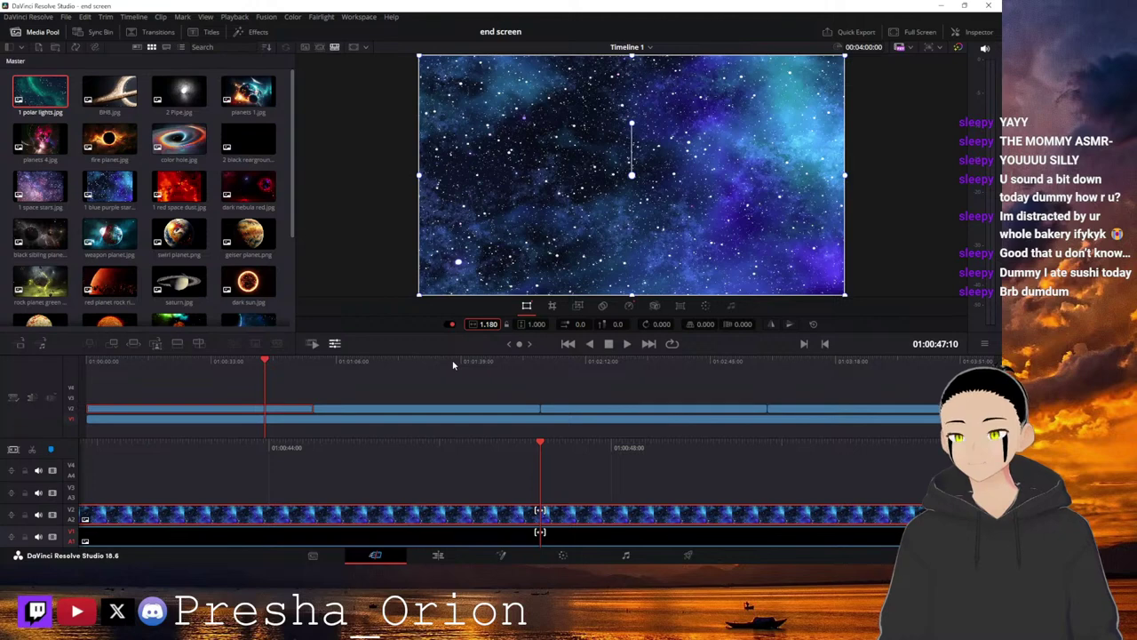
Check how the picture changes across each of the three cuts between the background clips on V2.
click(308, 365)
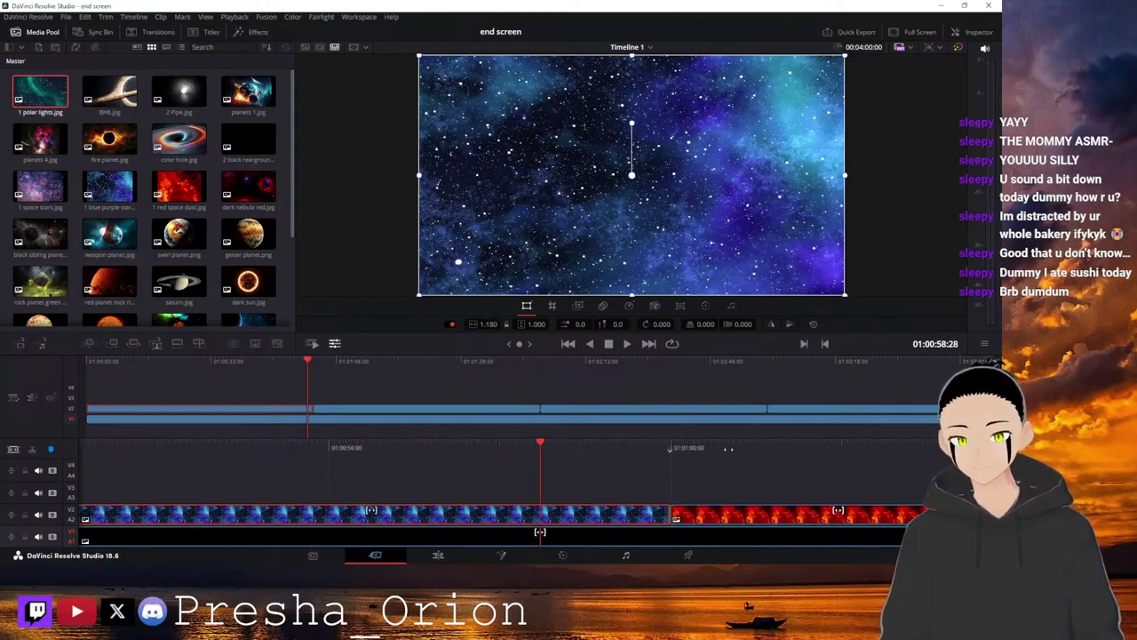
drag(731, 439, 485, 437)
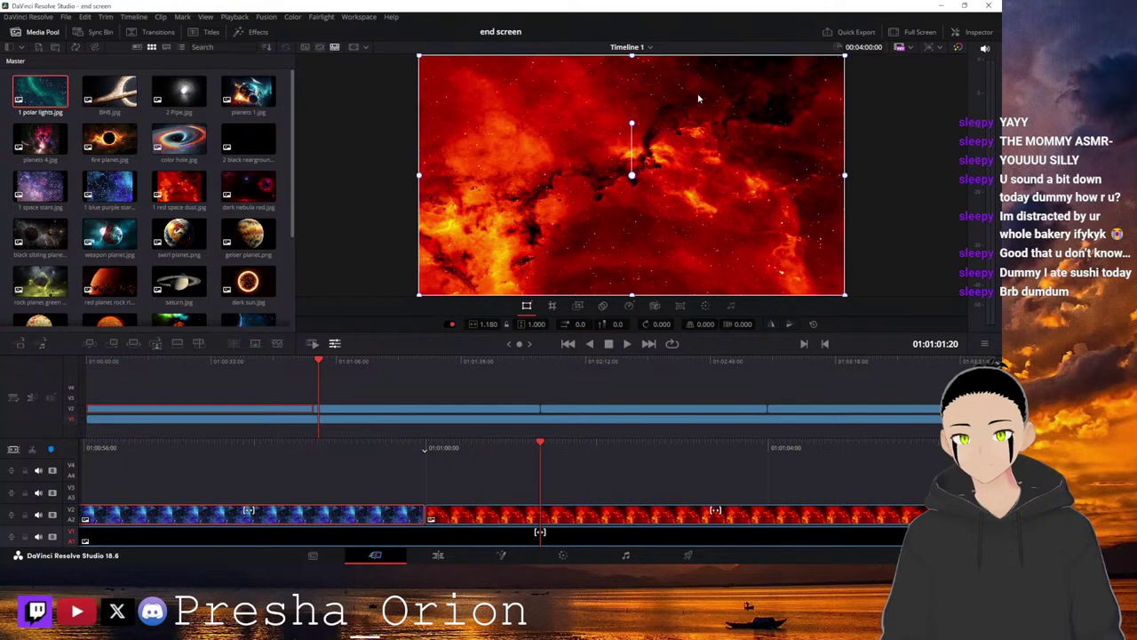
key(v)
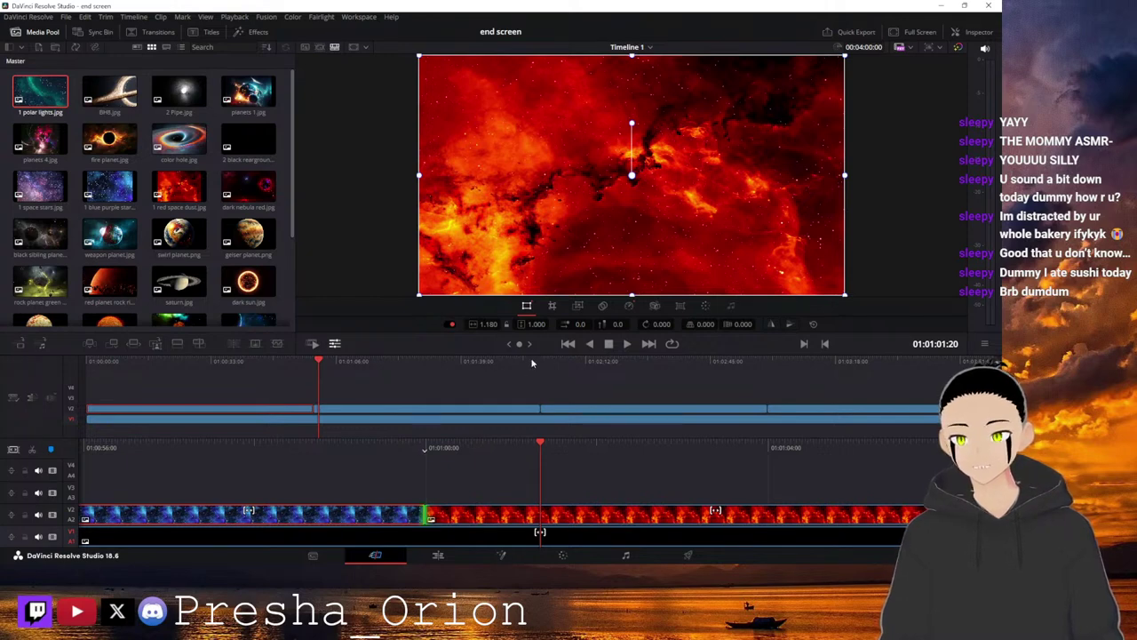
click(537, 361)
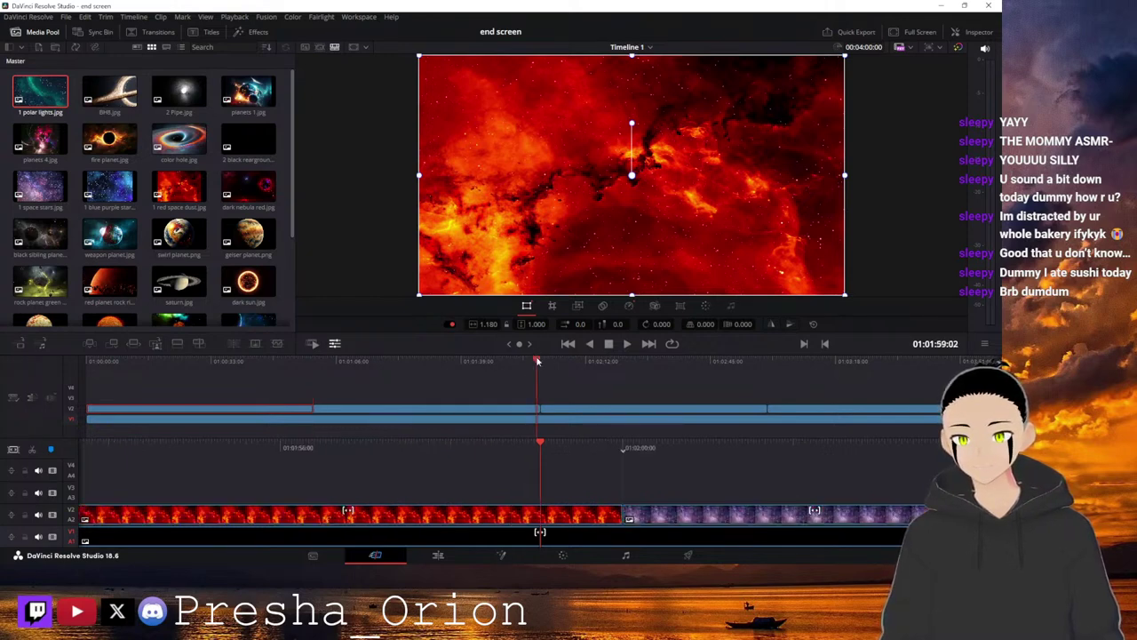
drag(667, 437, 540, 464)
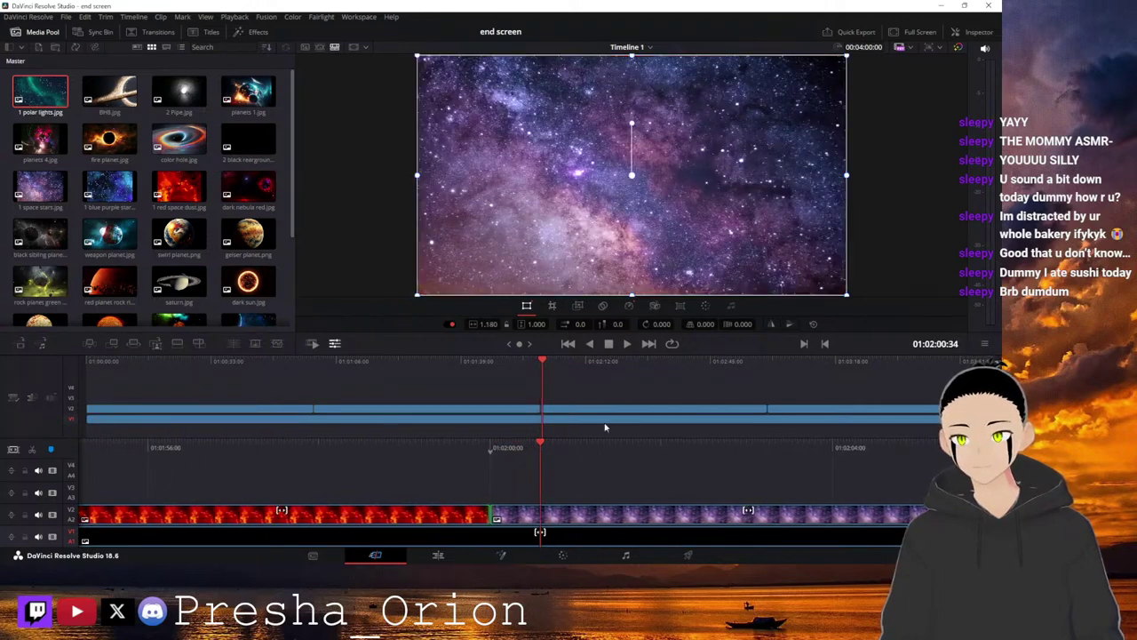
mouse_move(604, 442)
mouse_down()
mouse_move(655, 438)
mouse_move(607, 448)
mouse_up()
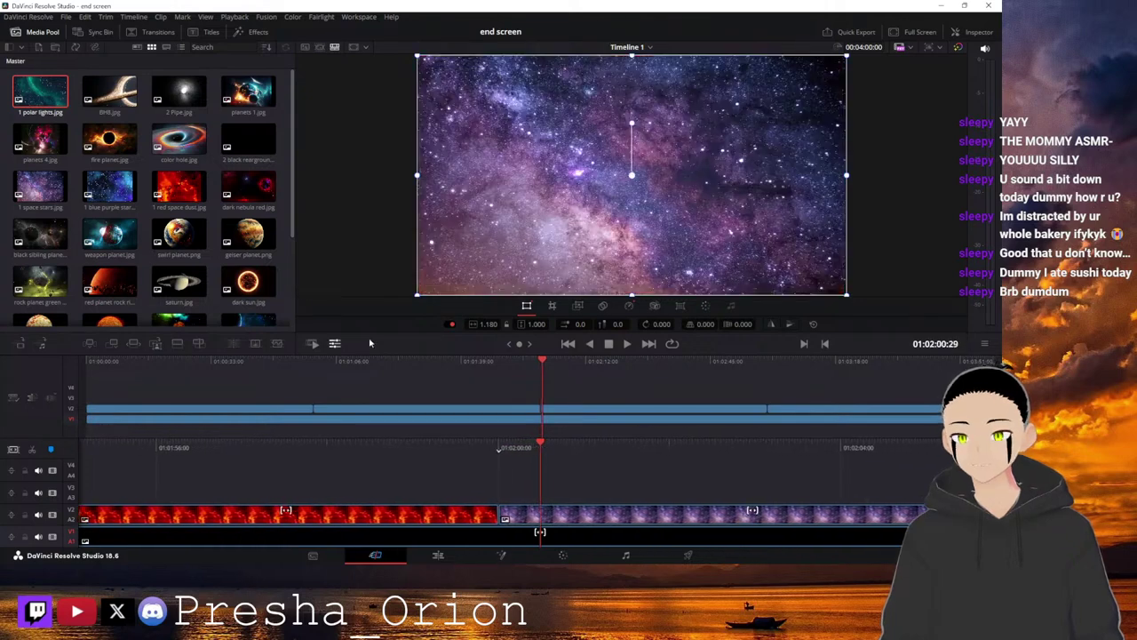
click(756, 366)
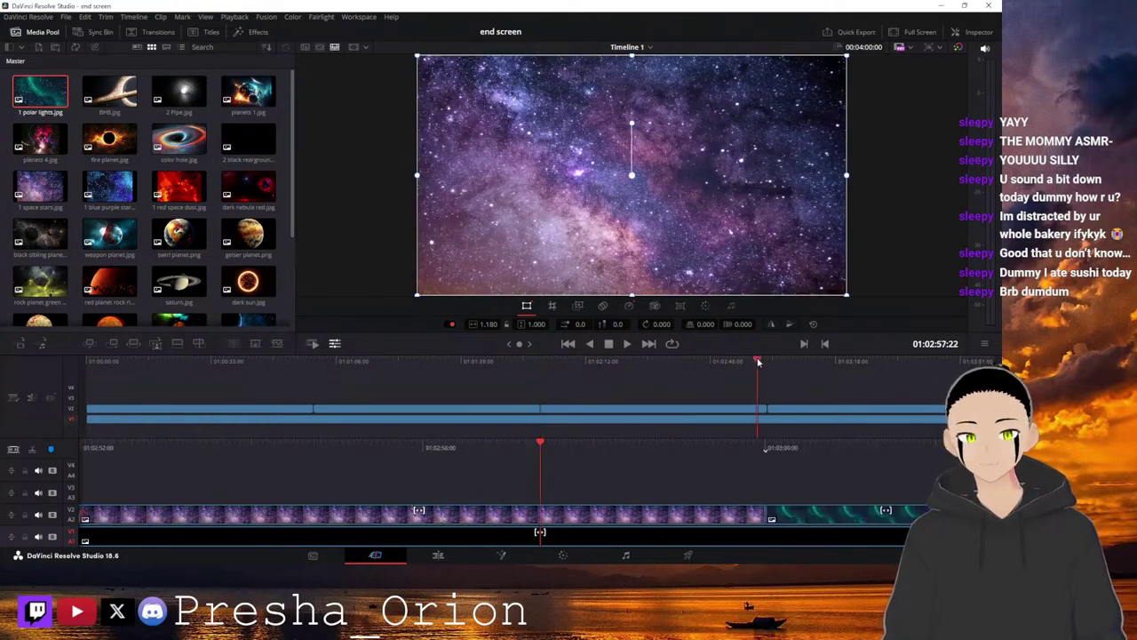
drag(770, 446, 502, 432)
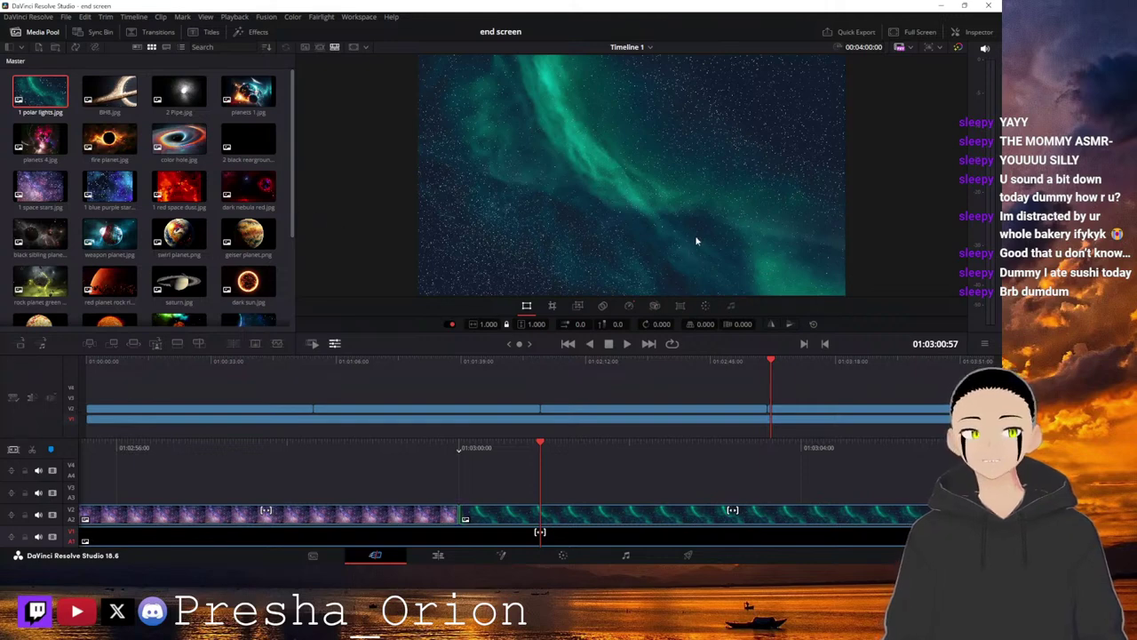
scroll(241, 222, down, 3)
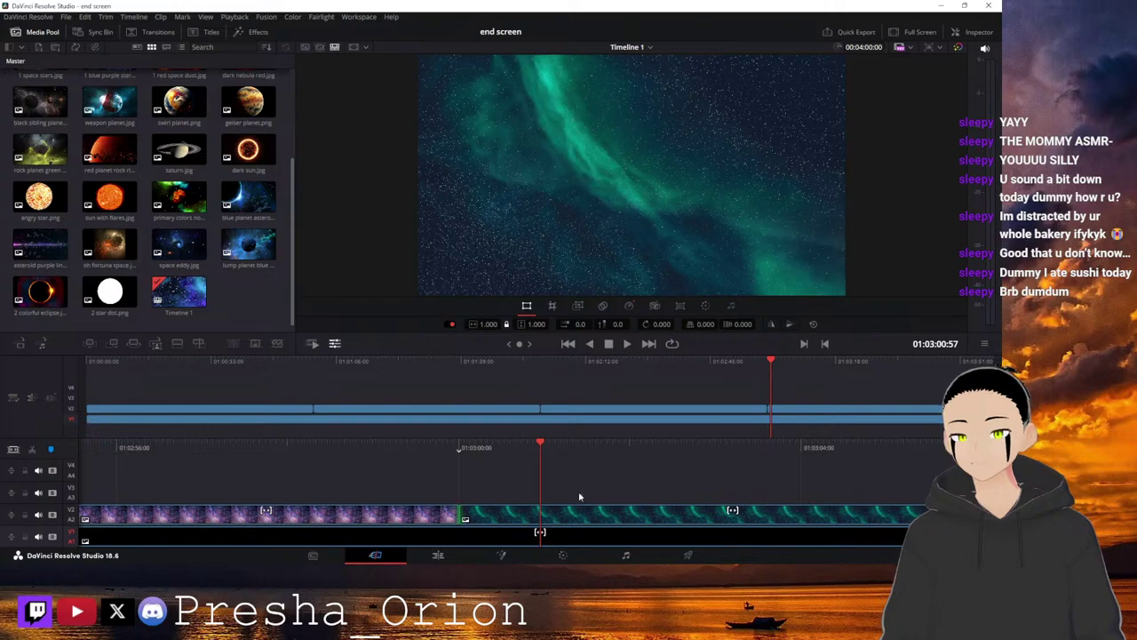
click(273, 362)
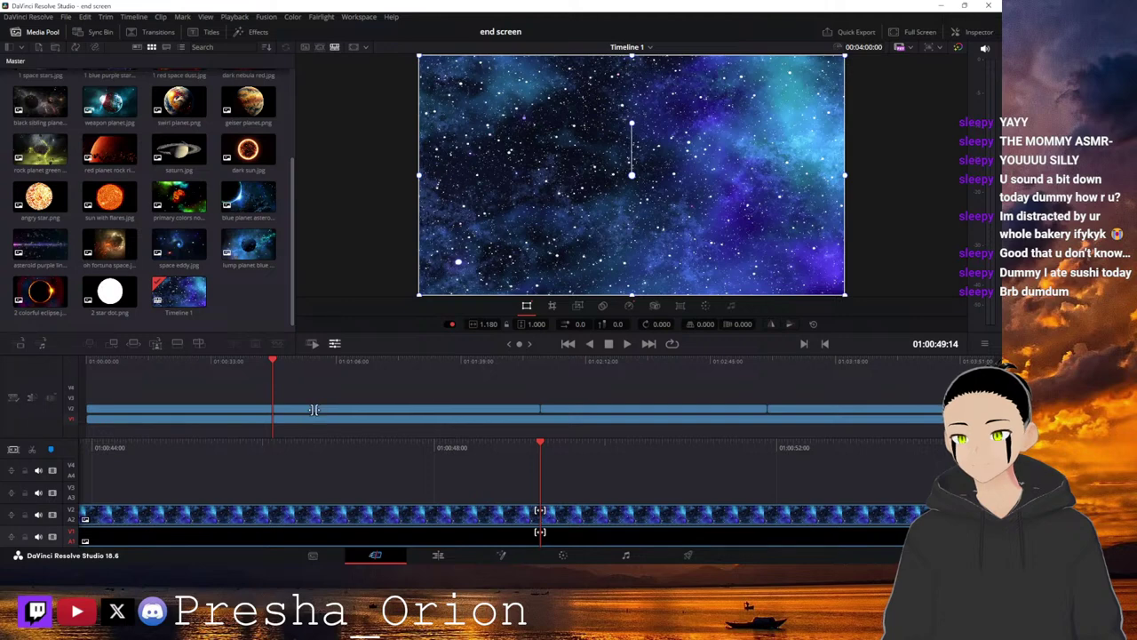
drag(311, 410, 312, 408)
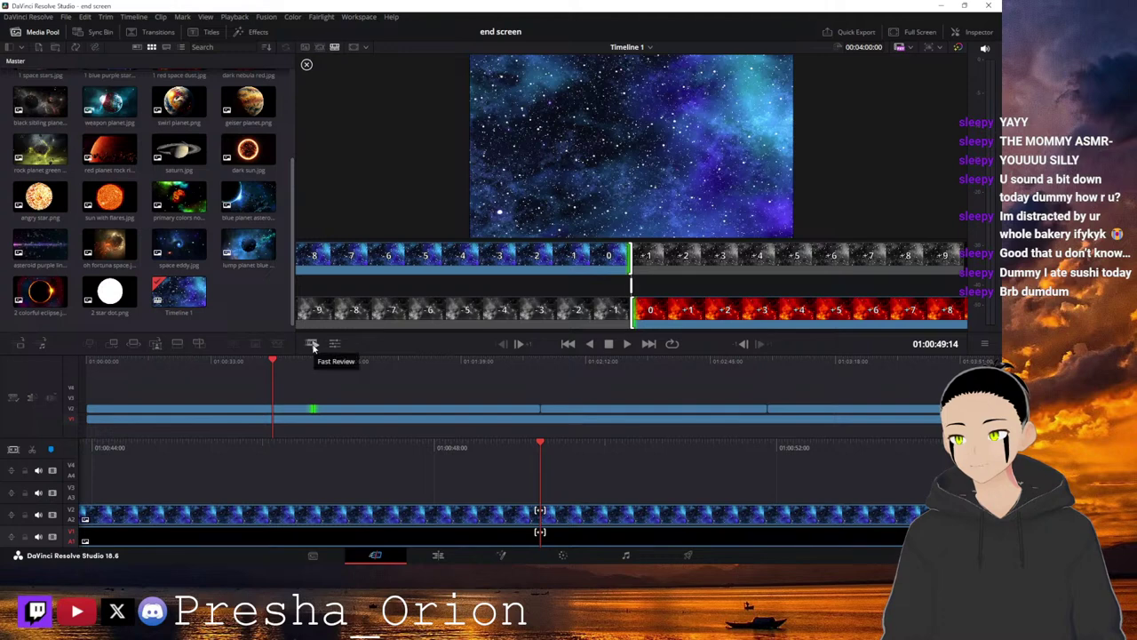
click(155, 345)
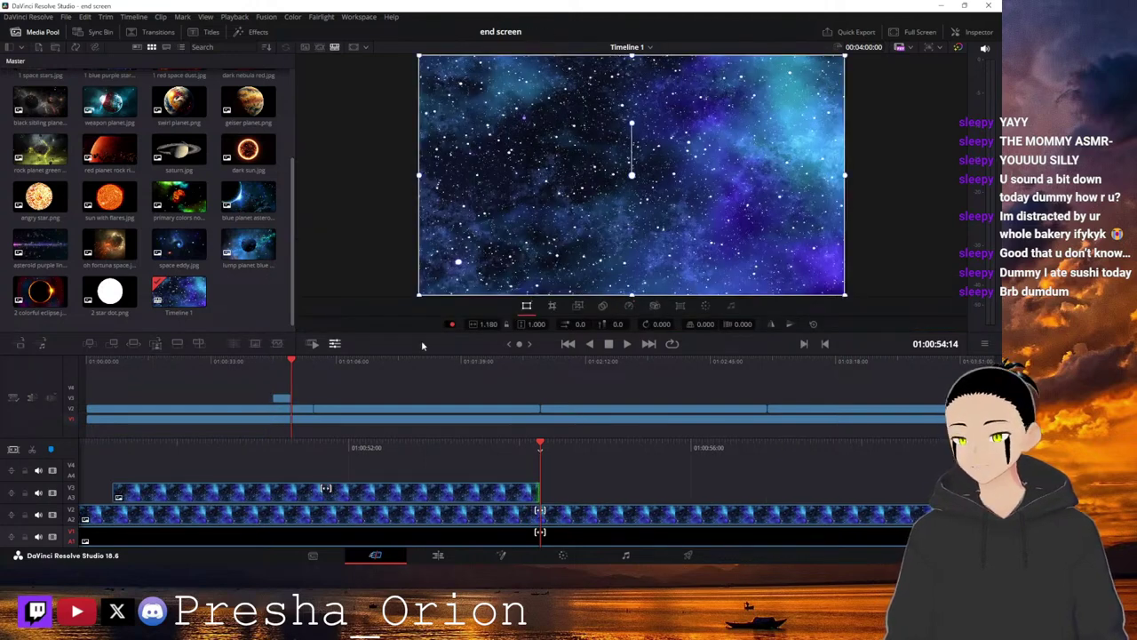
key(ctrl+z)
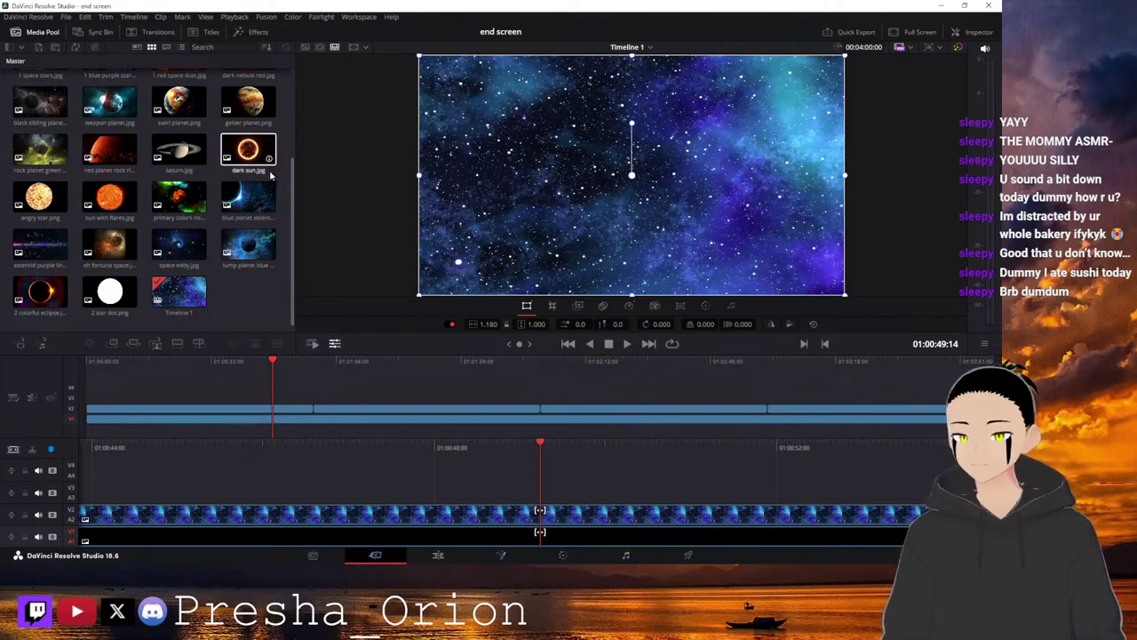
scroll(172, 188, up, 1)
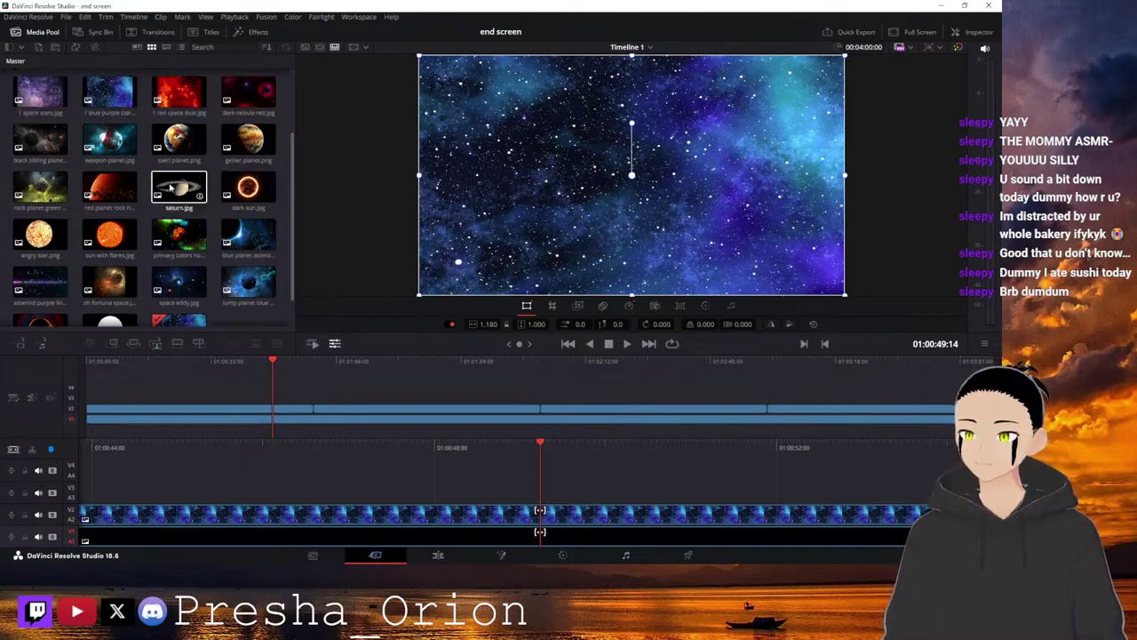
scroll(172, 187, up, 2)
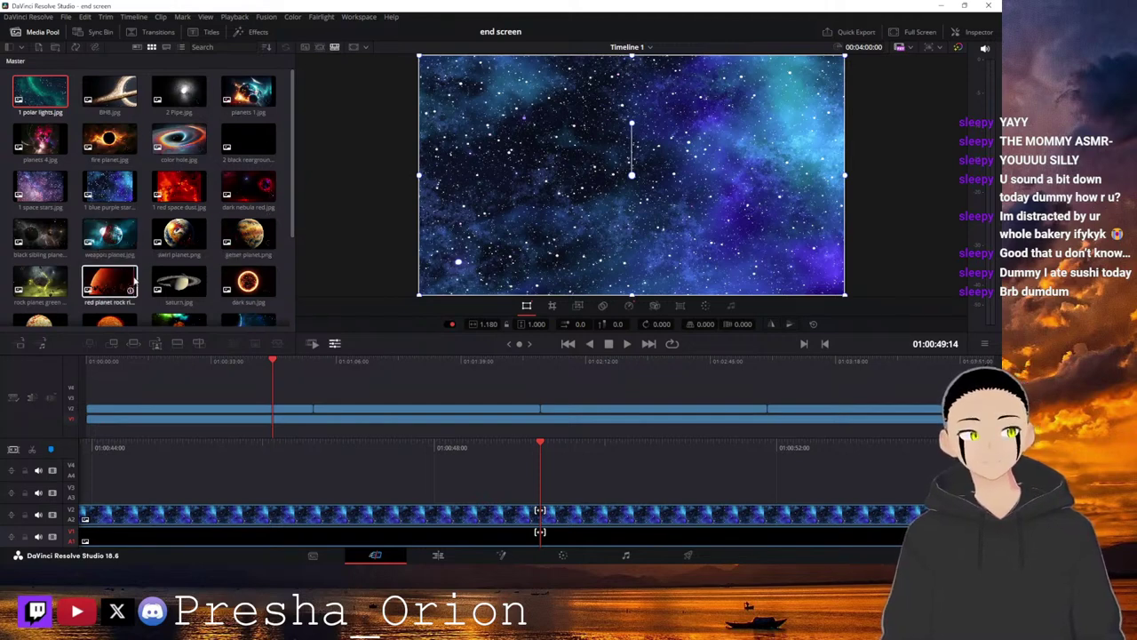
scroll(191, 249, down, 3)
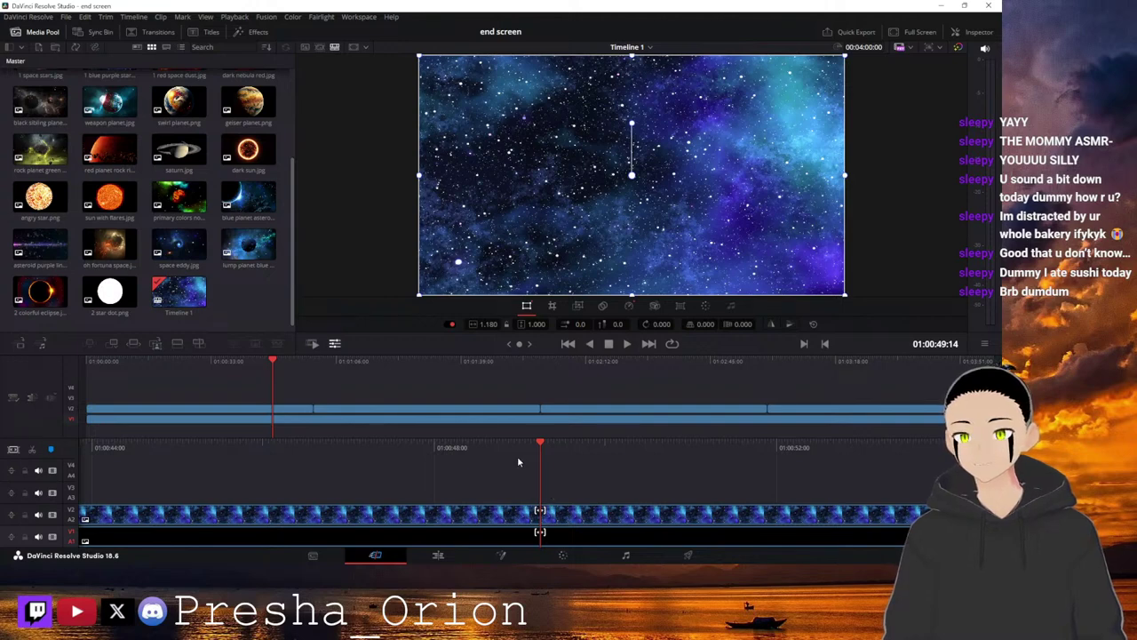
key(ctrl+z)
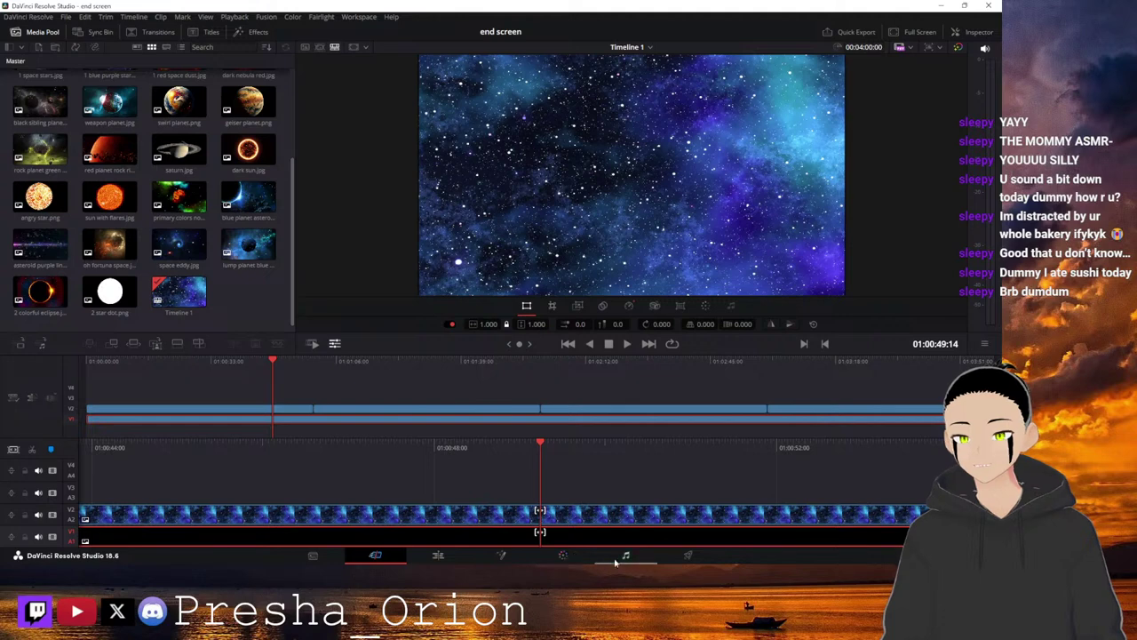
Open the blue purple stars clip's Fusion composition and move MediaIn1 and MediaOut1 lower and farther apart to make room for more nodes.
click(503, 556)
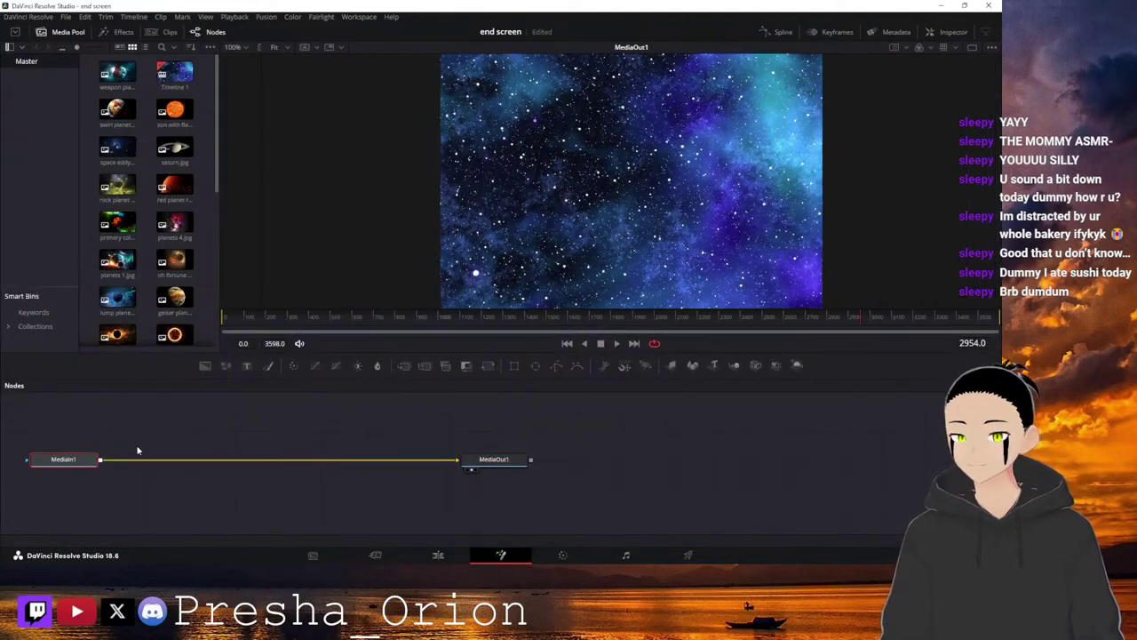
drag(81, 466, 233, 501)
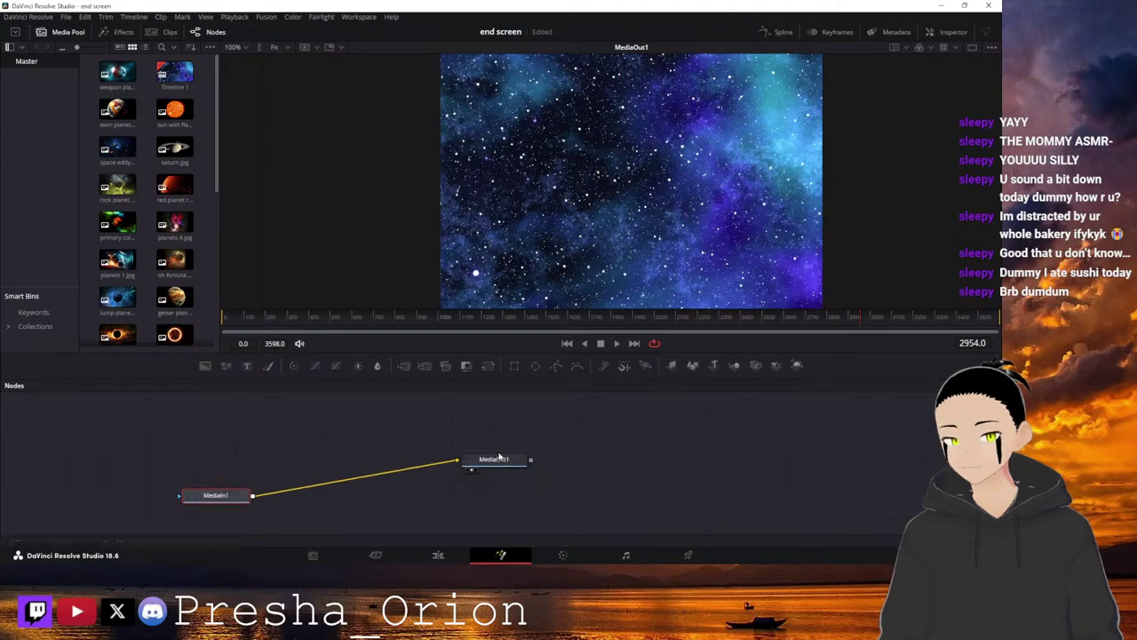
drag(508, 466, 761, 504)
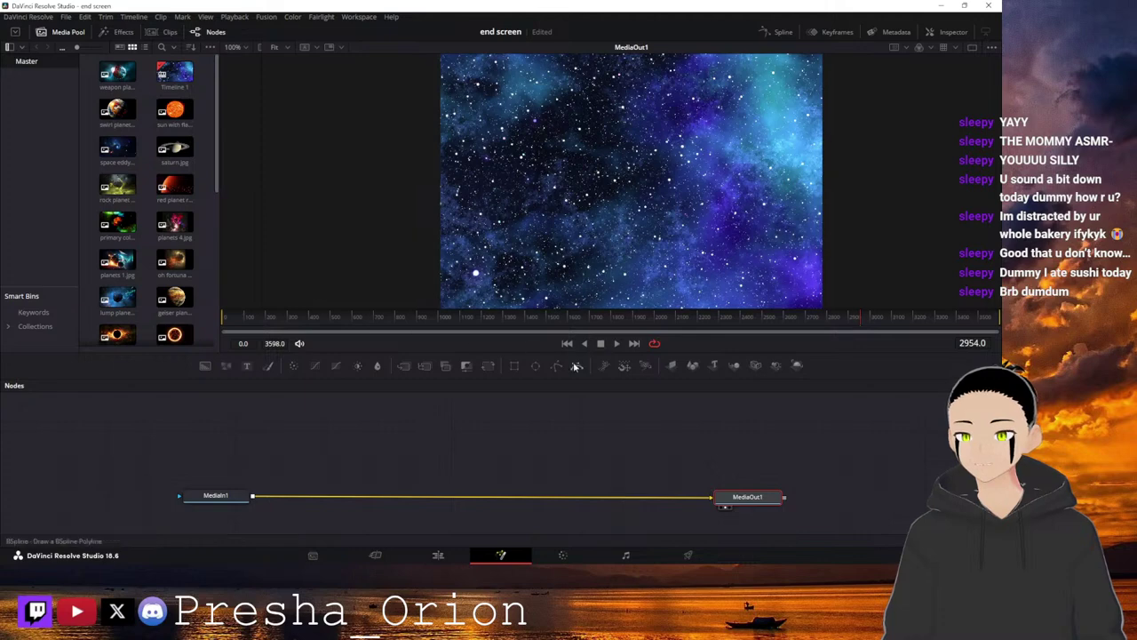
Add a pEmitter node connected to a pRender node, and merge the particle render over MediaIn1.
drag(606, 368, 349, 436)
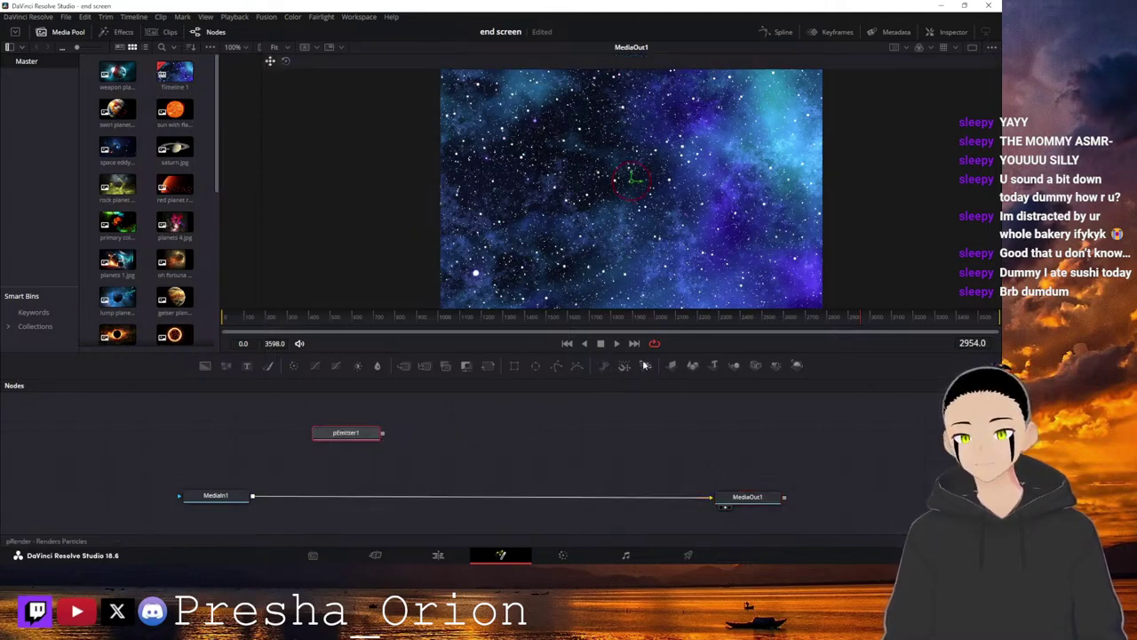
drag(646, 365, 526, 432)
drag(383, 434, 522, 432)
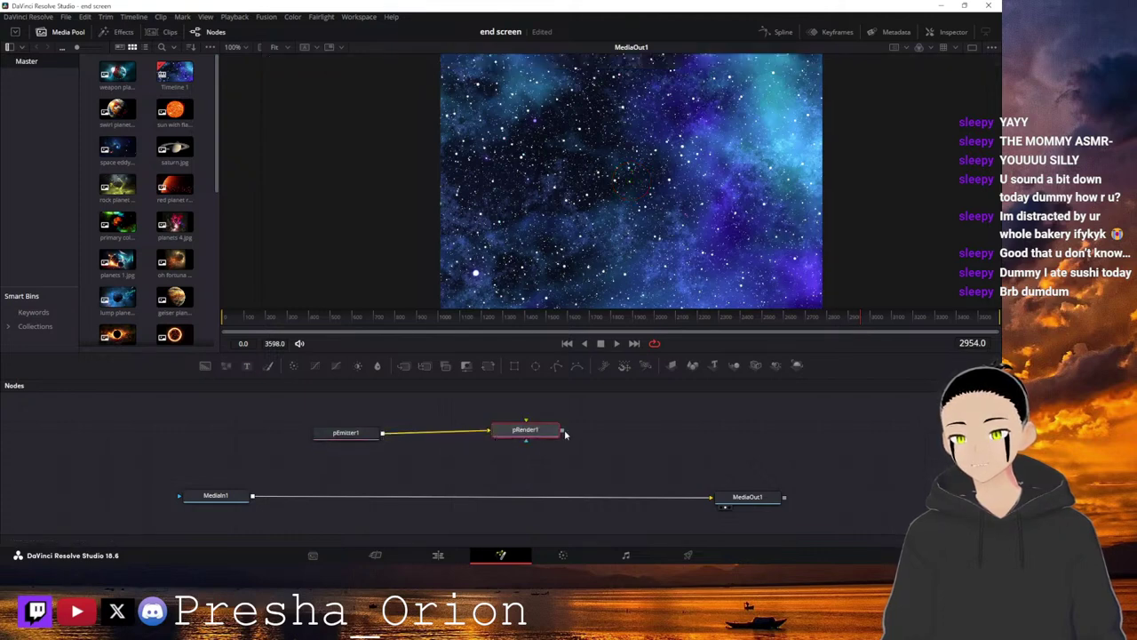
drag(562, 432, 251, 498)
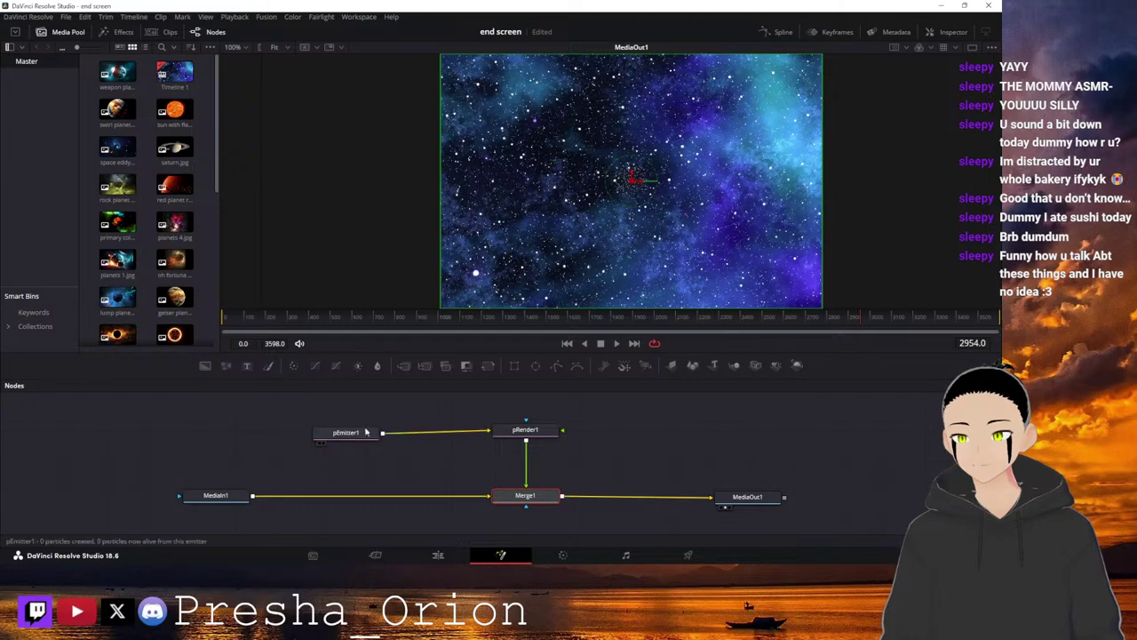
Add the 2 star dot image from the media pool to the composition as a new MediaIn node to the left of pEmitter1.
drag(355, 438, 357, 433)
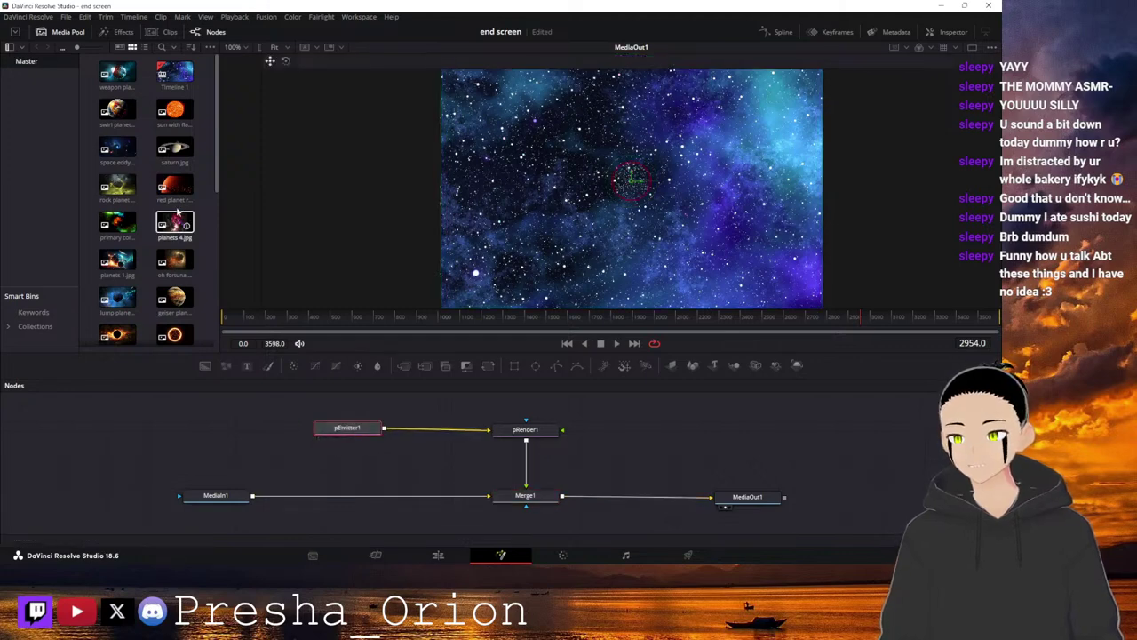
scroll(178, 193, down, 3)
scroll(179, 194, down, 5)
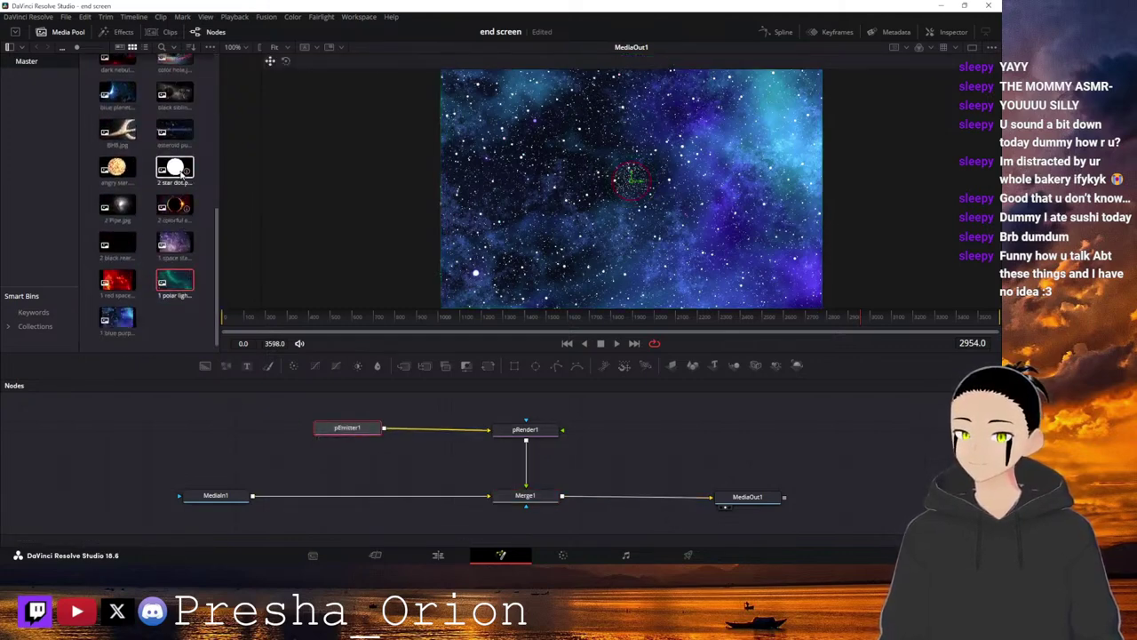
drag(179, 176, 200, 427)
drag(218, 436, 216, 435)
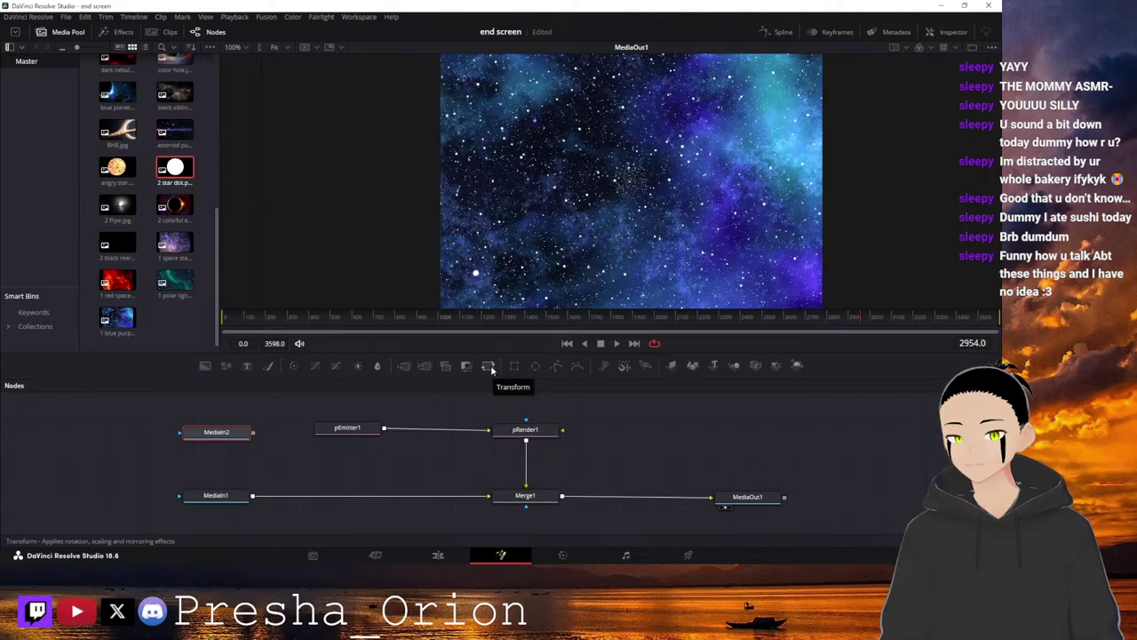
drag(205, 434, 163, 424)
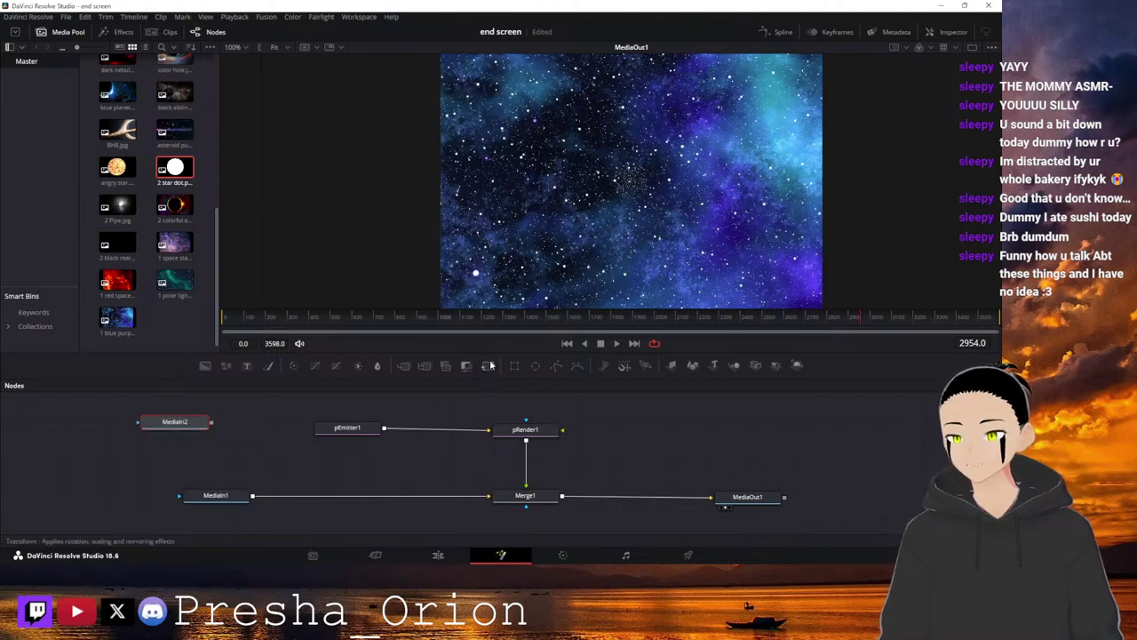
Add a Transform node between MediaIn2 and pEmitter1, and connect MediaIn2's output to it.
drag(488, 372, 387, 433)
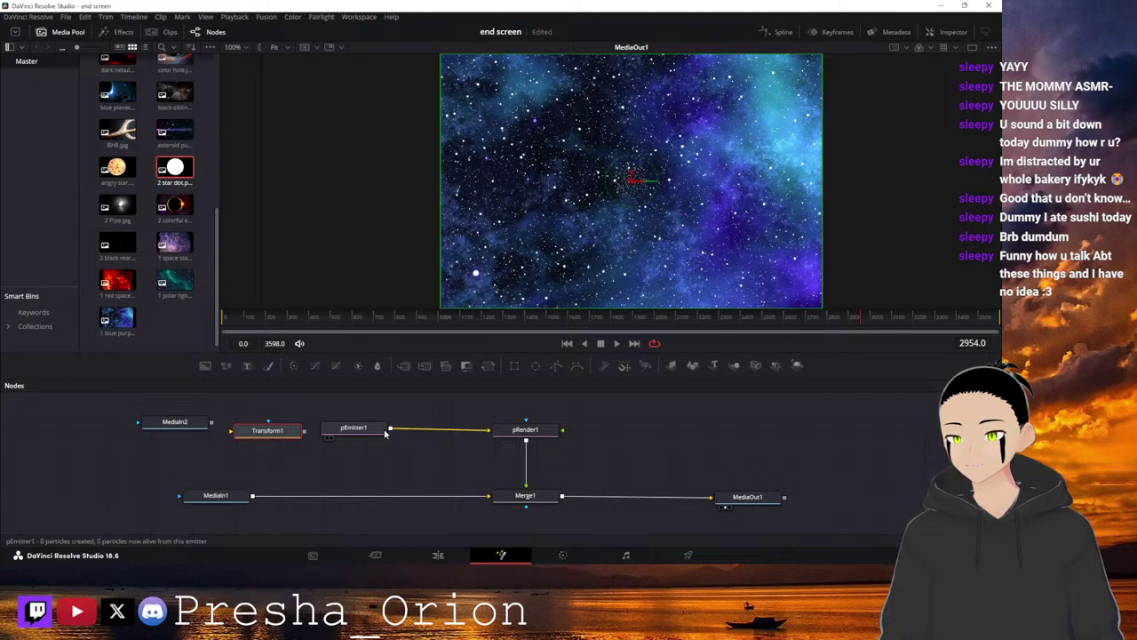
drag(212, 423, 245, 437)
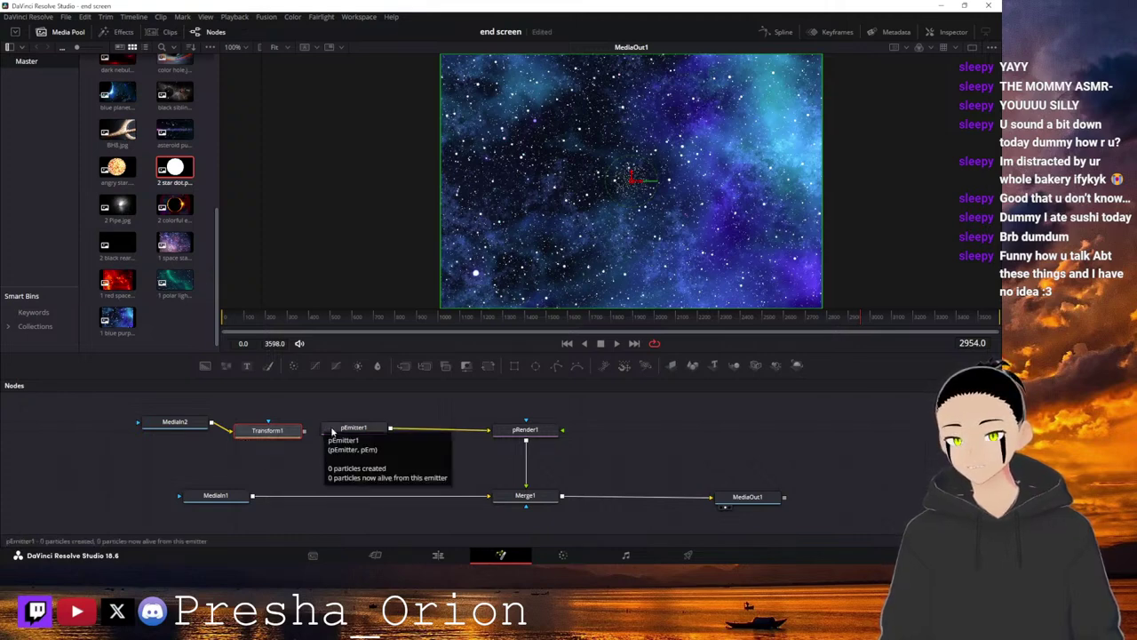
click(185, 425)
drag(185, 430, 181, 433)
right_click(181, 434)
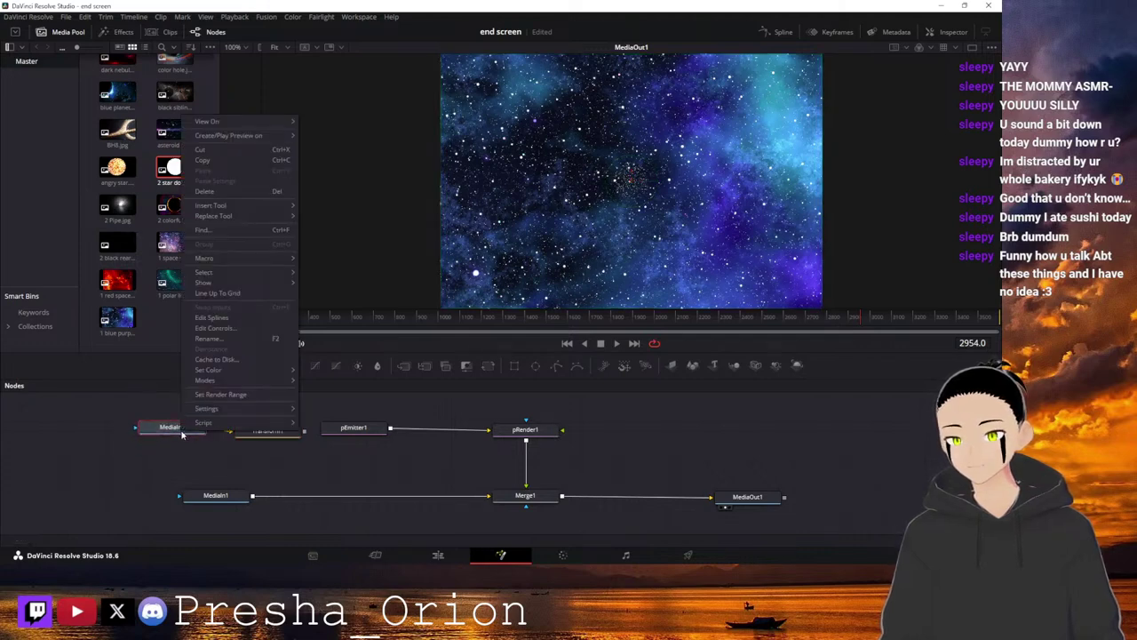
click(176, 466)
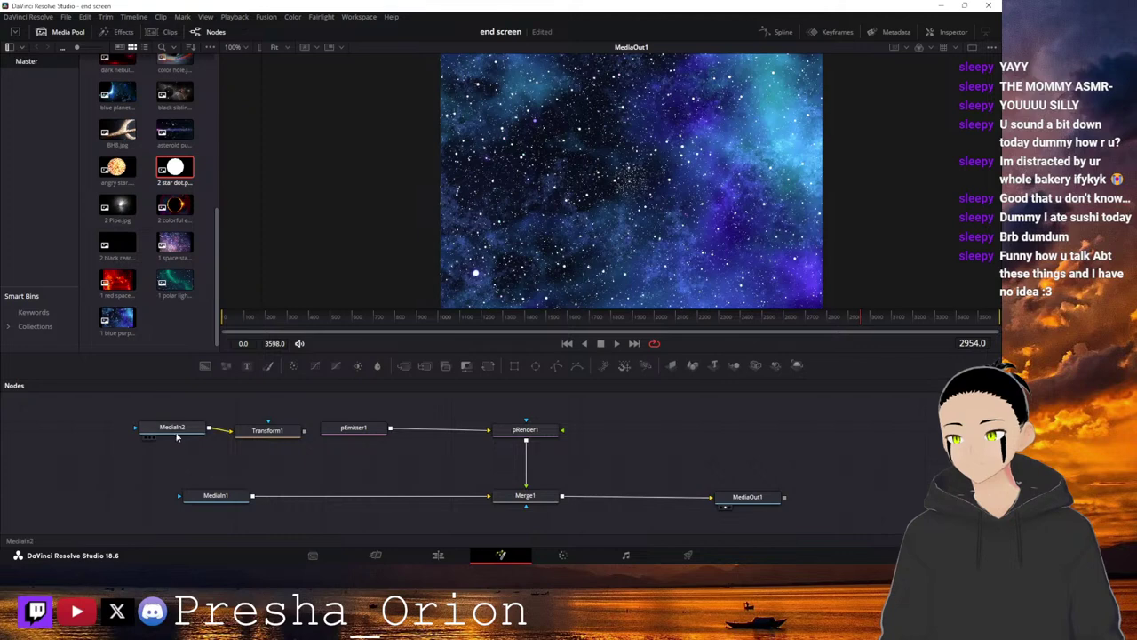
drag(176, 436, 172, 439)
drag(305, 432, 503, 432)
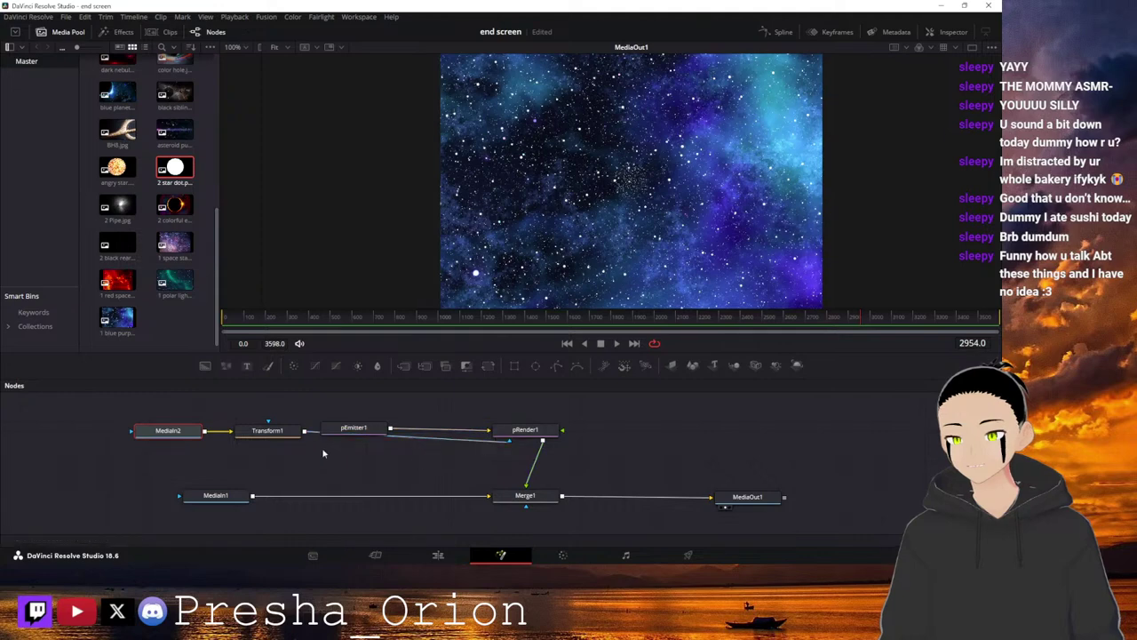
drag(267, 437, 274, 451)
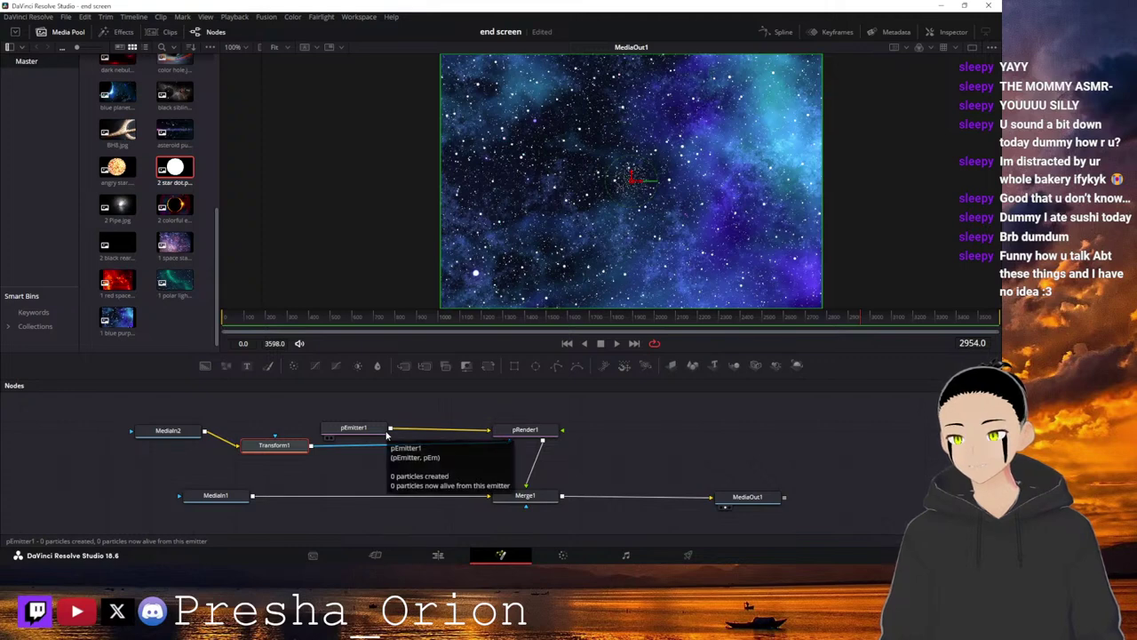
drag(388, 433, 475, 462)
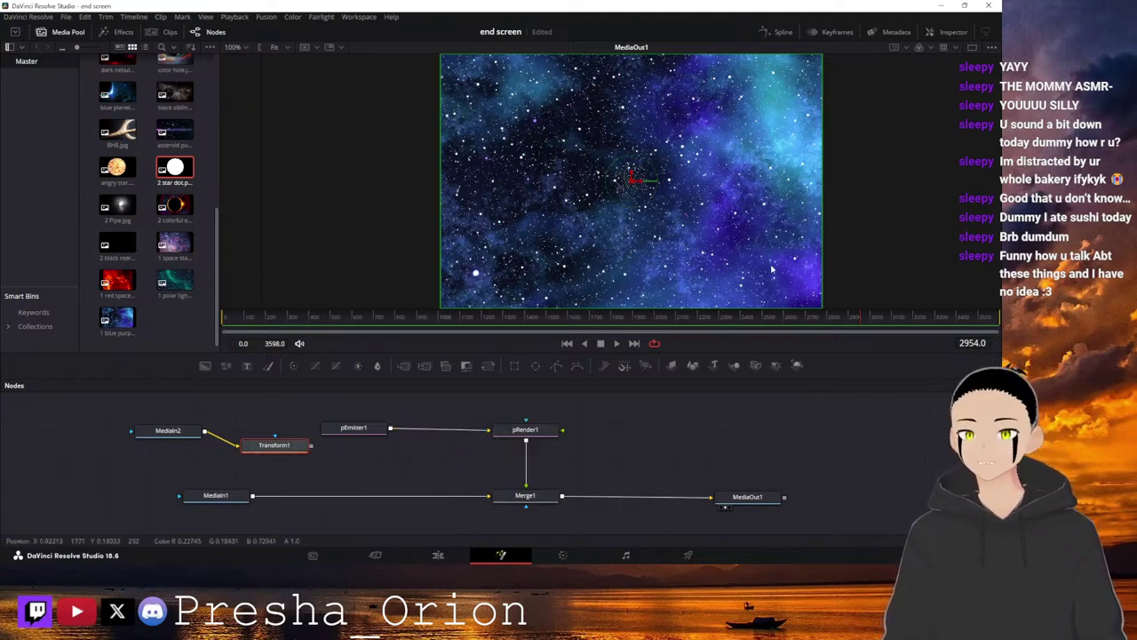
Move MediaIn2 and Transform1 farther left and line them up in one row with pEmitter1.
drag(183, 433, 158, 429)
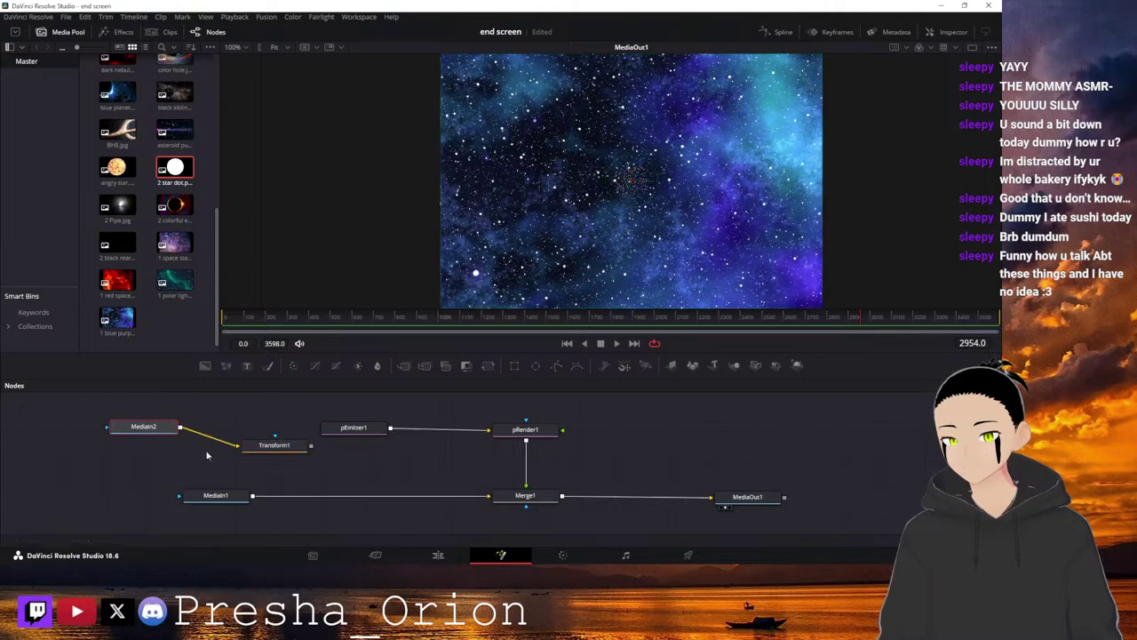
drag(275, 446, 237, 430)
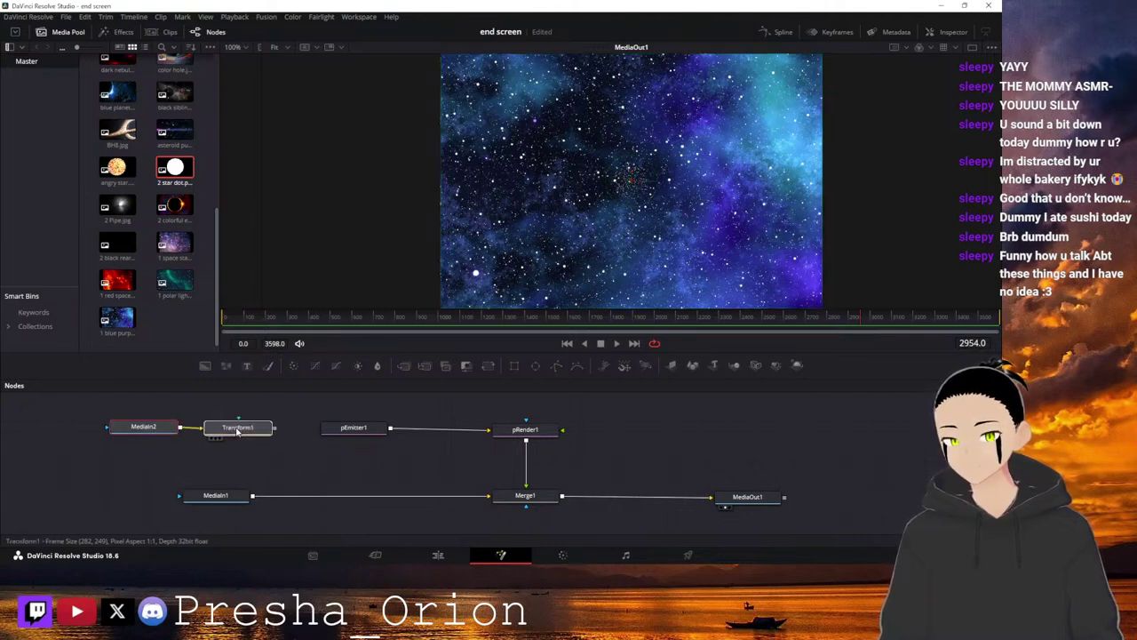
drag(237, 430, 237, 430)
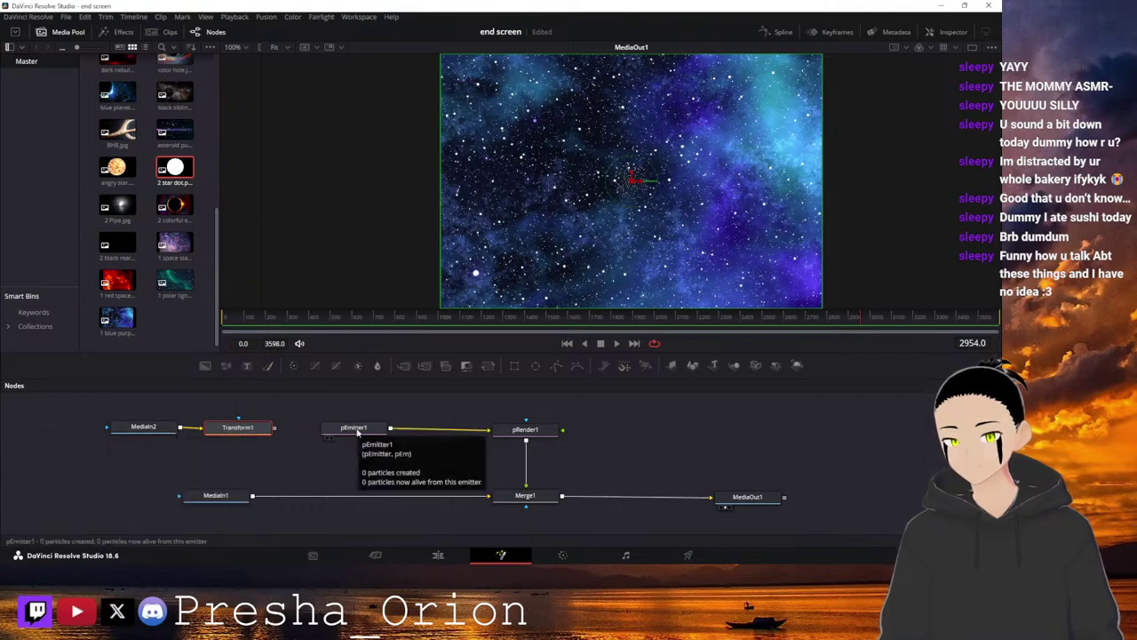
Set pEmitter1's particle style to Bitmap and connect Transform1's output to pEmitter1 as the style bitmap.
click(357, 432)
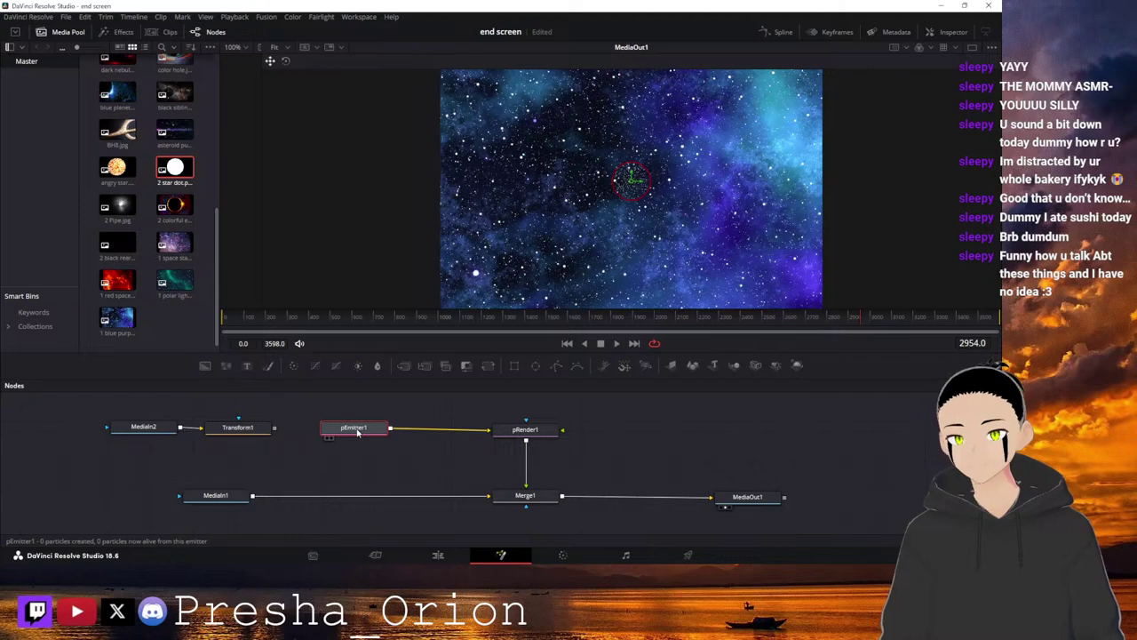
click(953, 31)
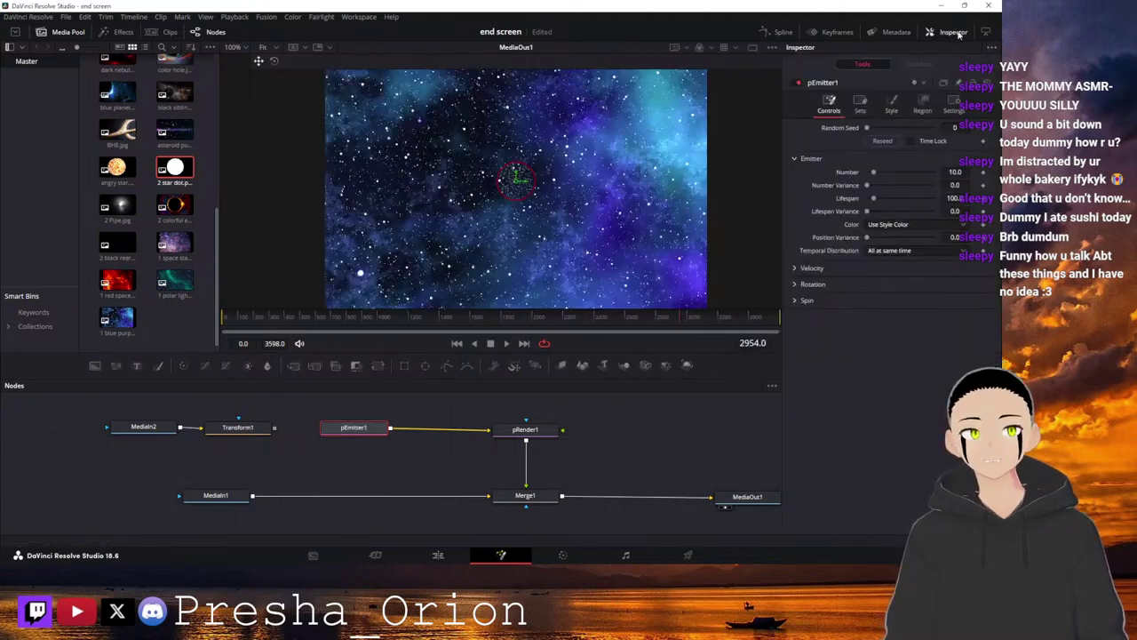
click(892, 110)
click(910, 141)
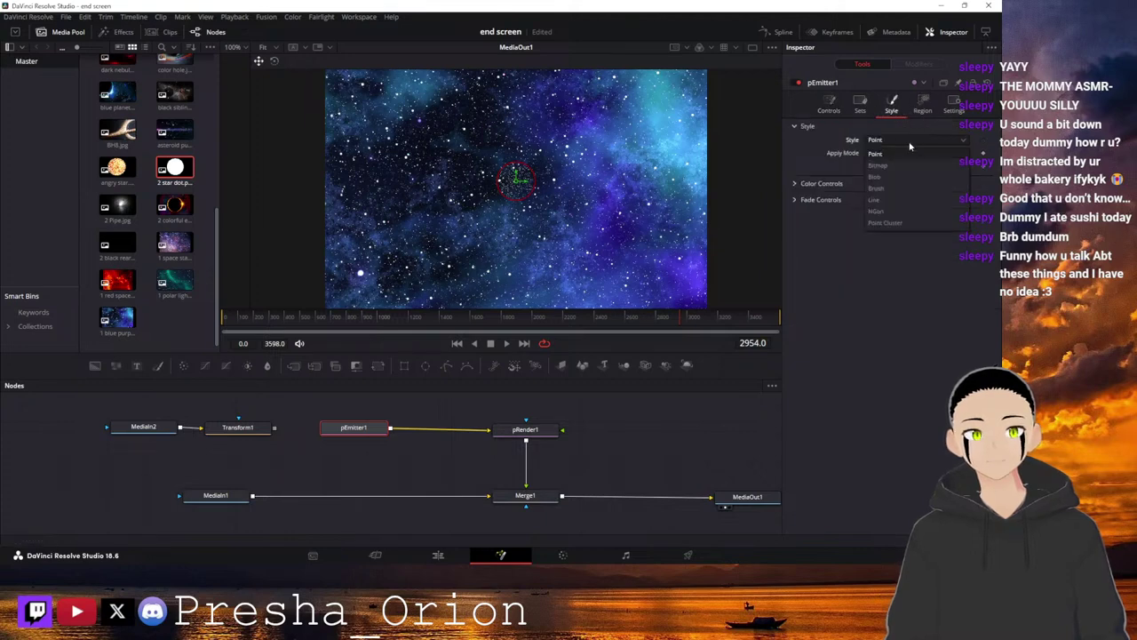
click(891, 165)
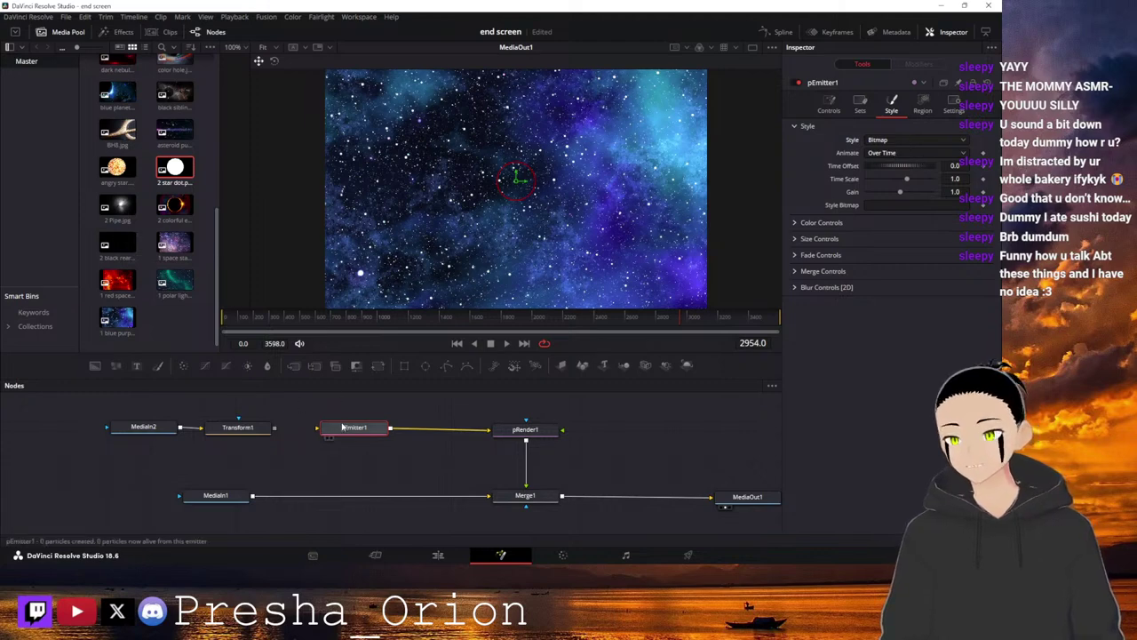
drag(274, 430, 326, 433)
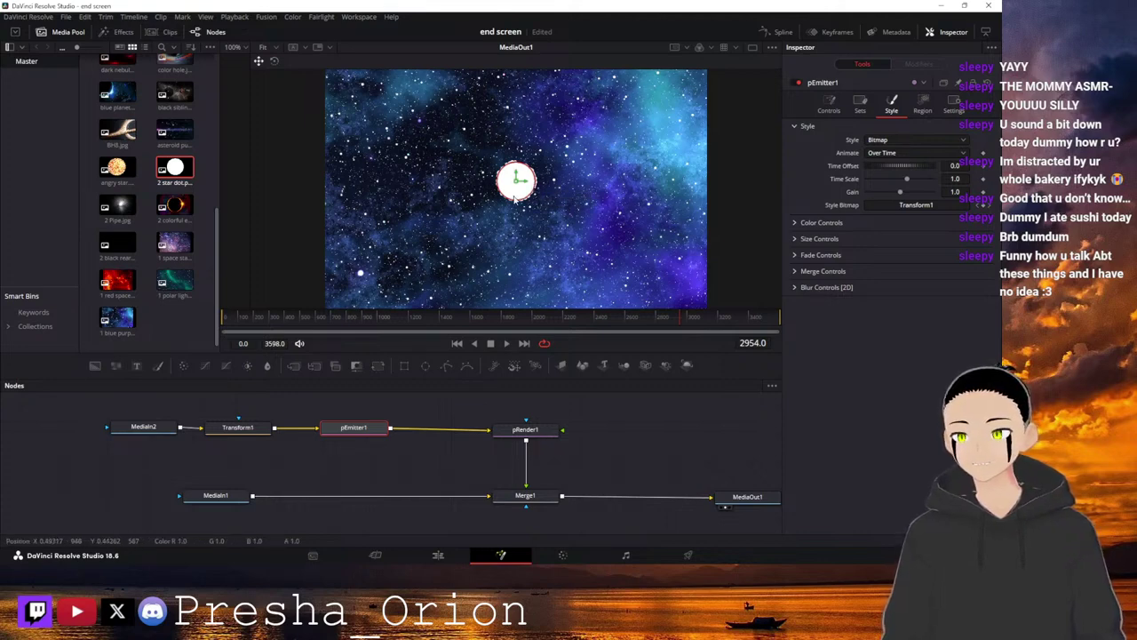
click(238, 429)
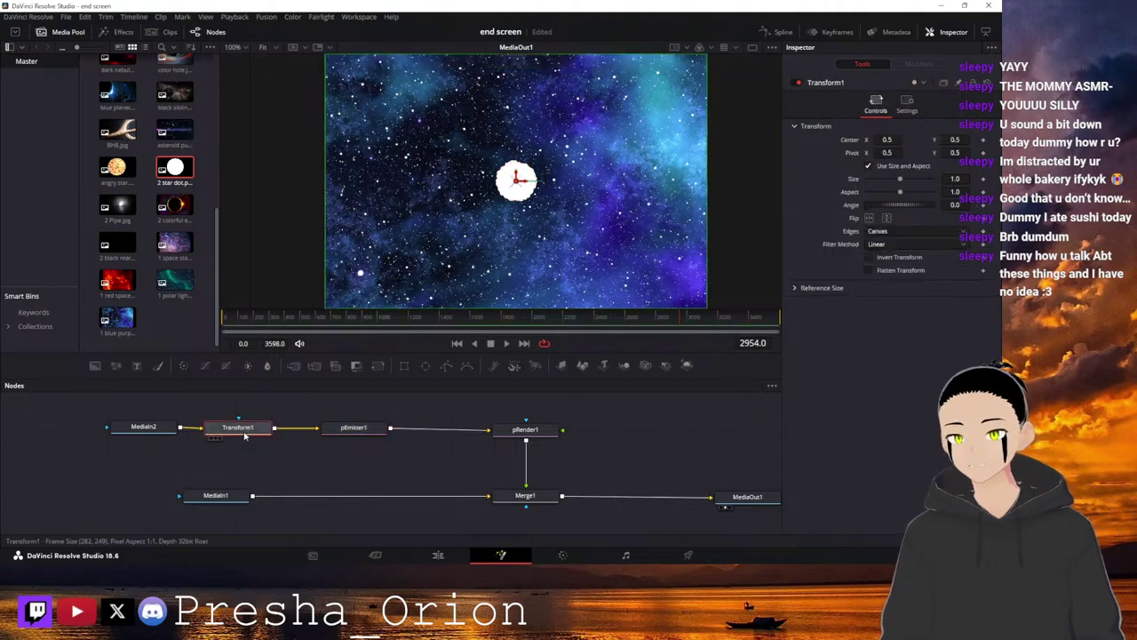
click(166, 431)
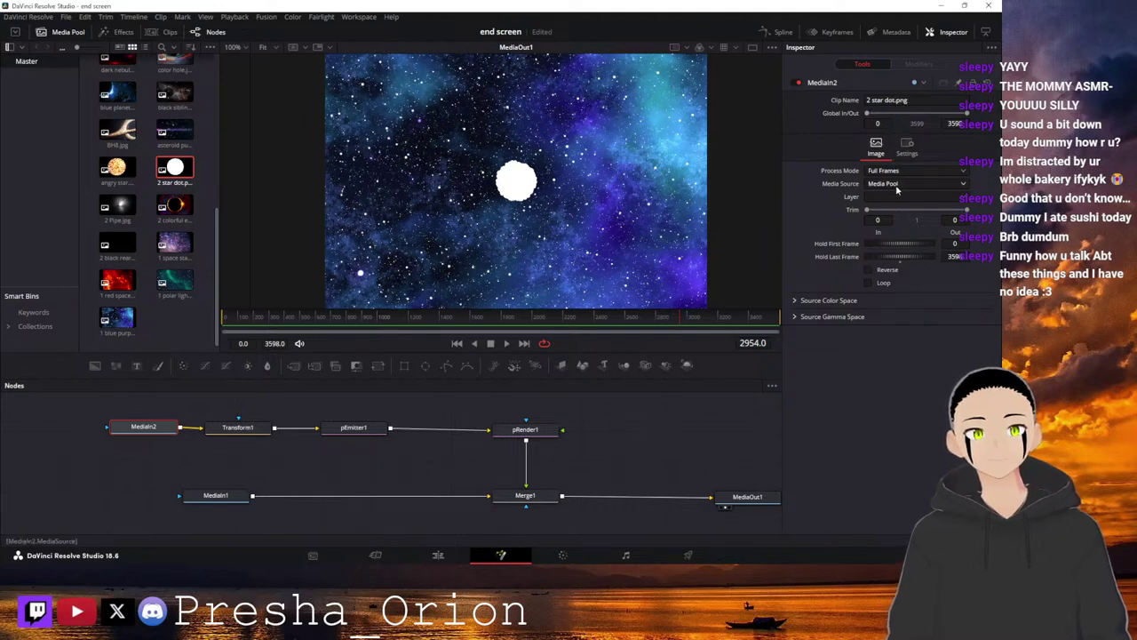
click(796, 302)
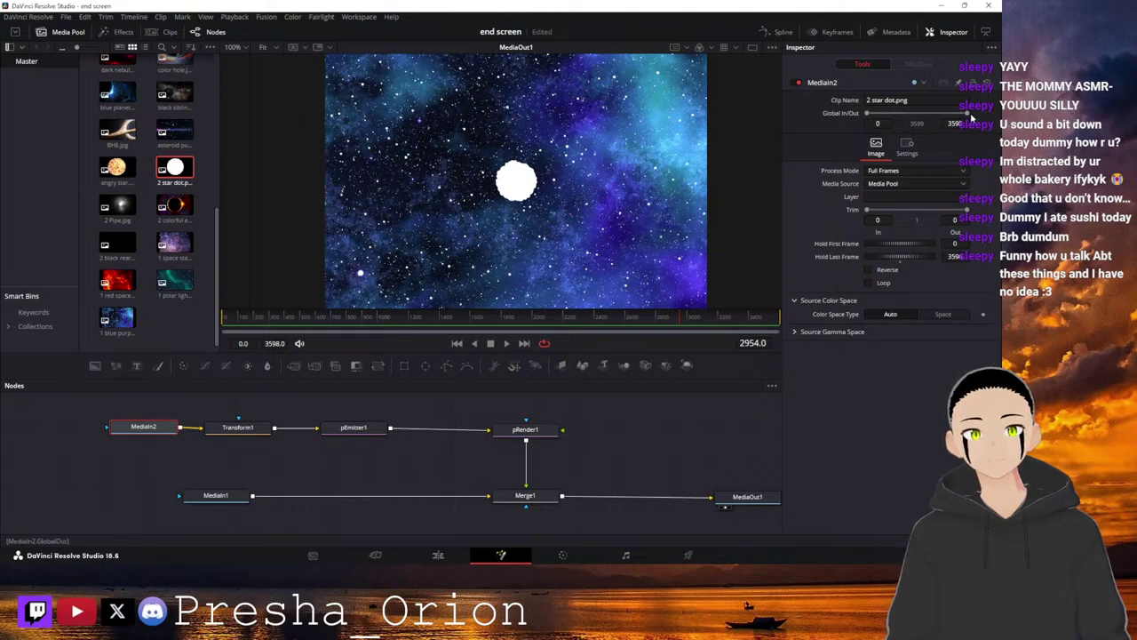
click(238, 430)
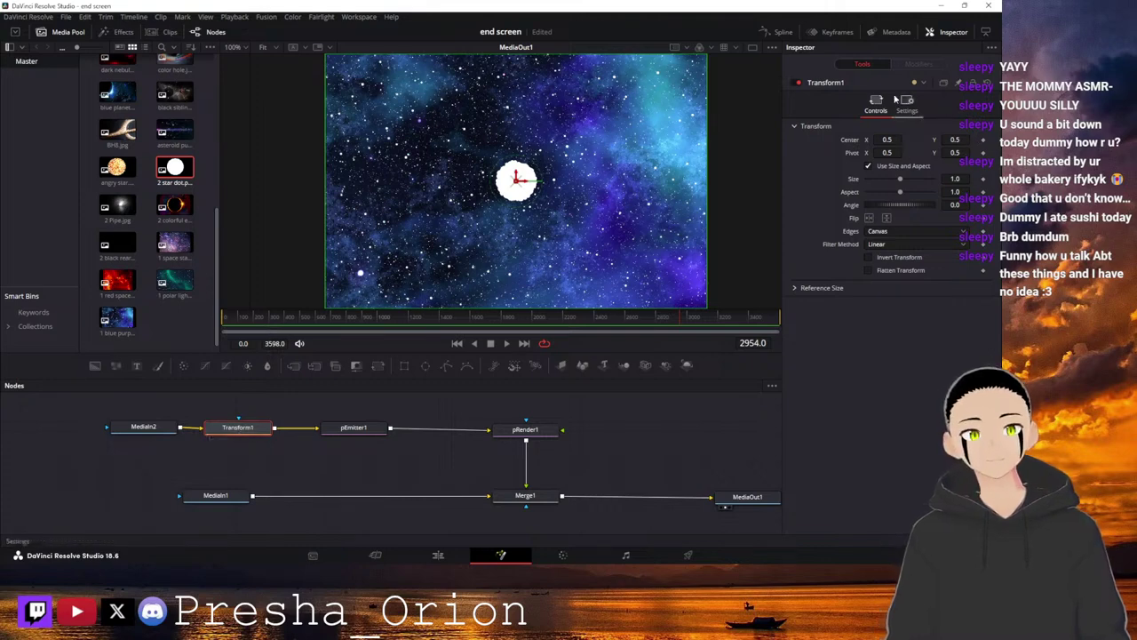
Set pEmitter1's high color variance to 1.0 for red, 0.925 for green, 1.0 for blue and 1.0 for alpha.
click(349, 429)
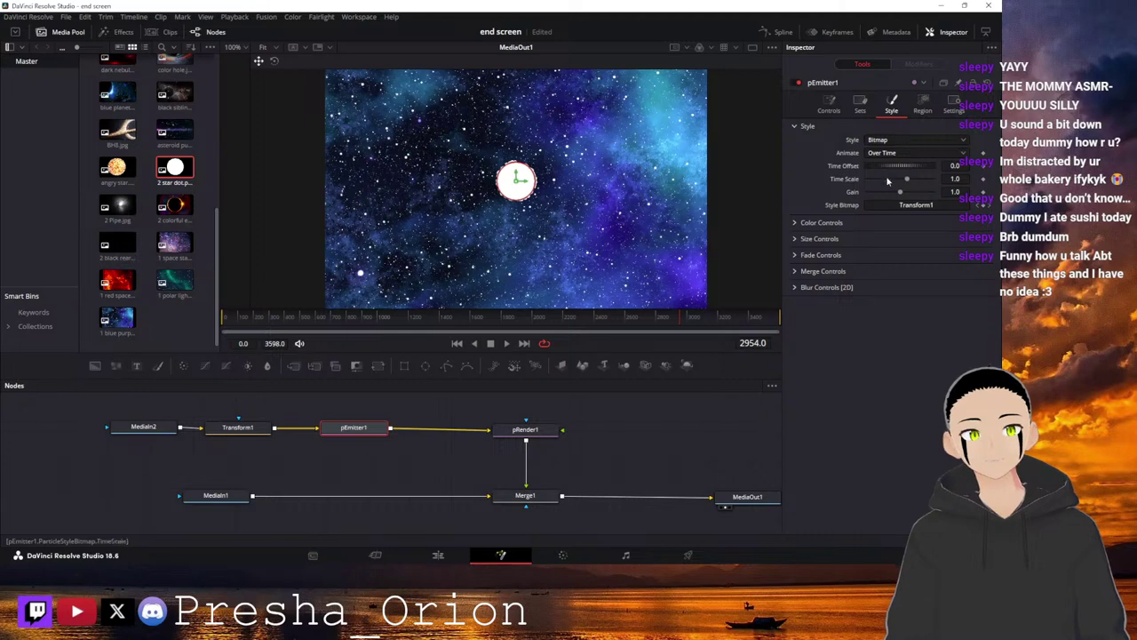
click(794, 223)
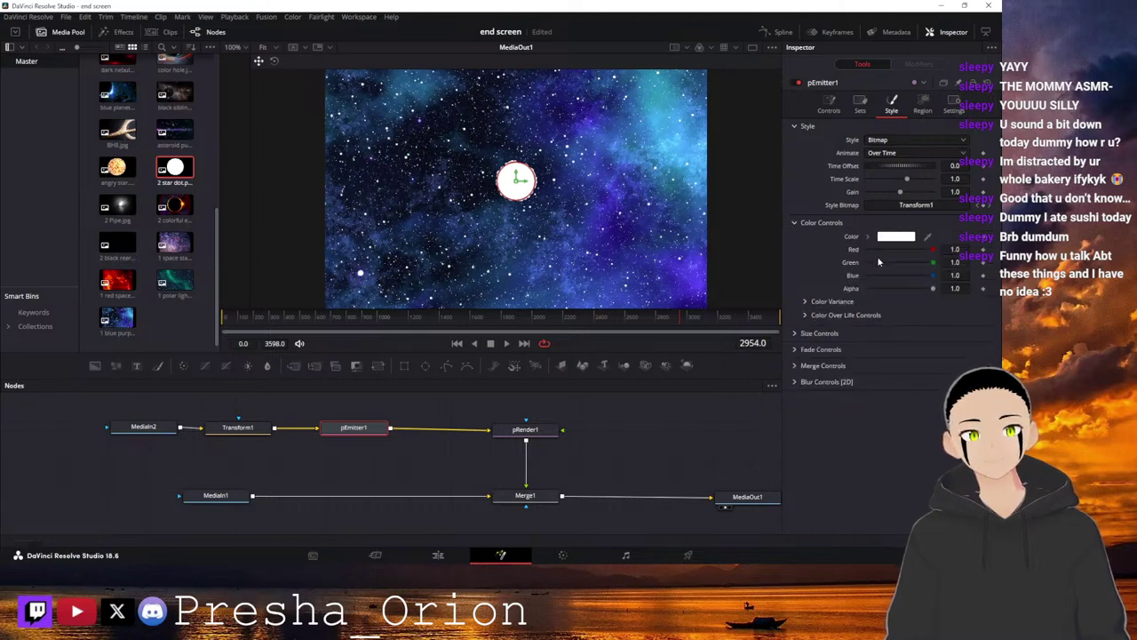
click(807, 303)
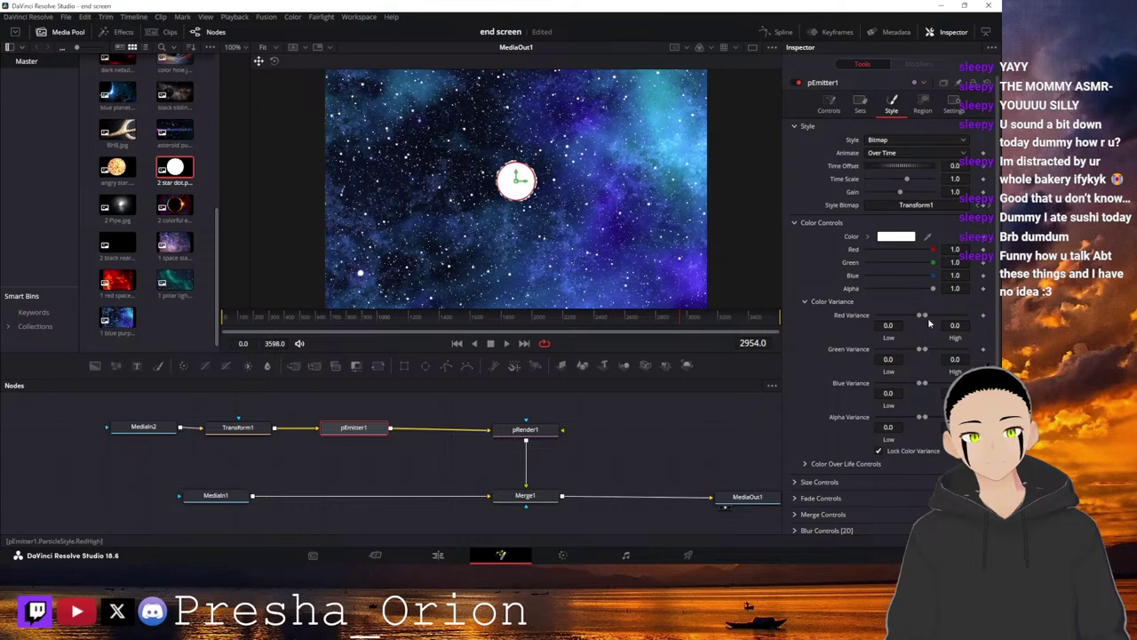
mouse_move(924, 315)
mouse_down()
mouse_move(986, 316)
mouse_move(870, 317)
mouse_move(920, 316)
mouse_up()
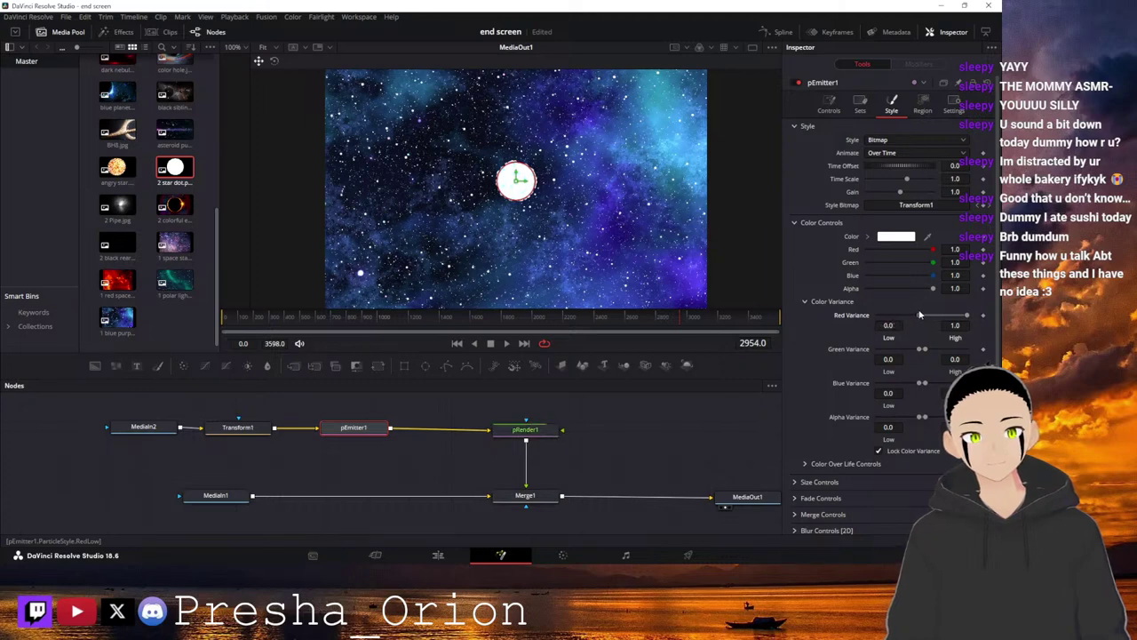
drag(921, 315, 965, 351)
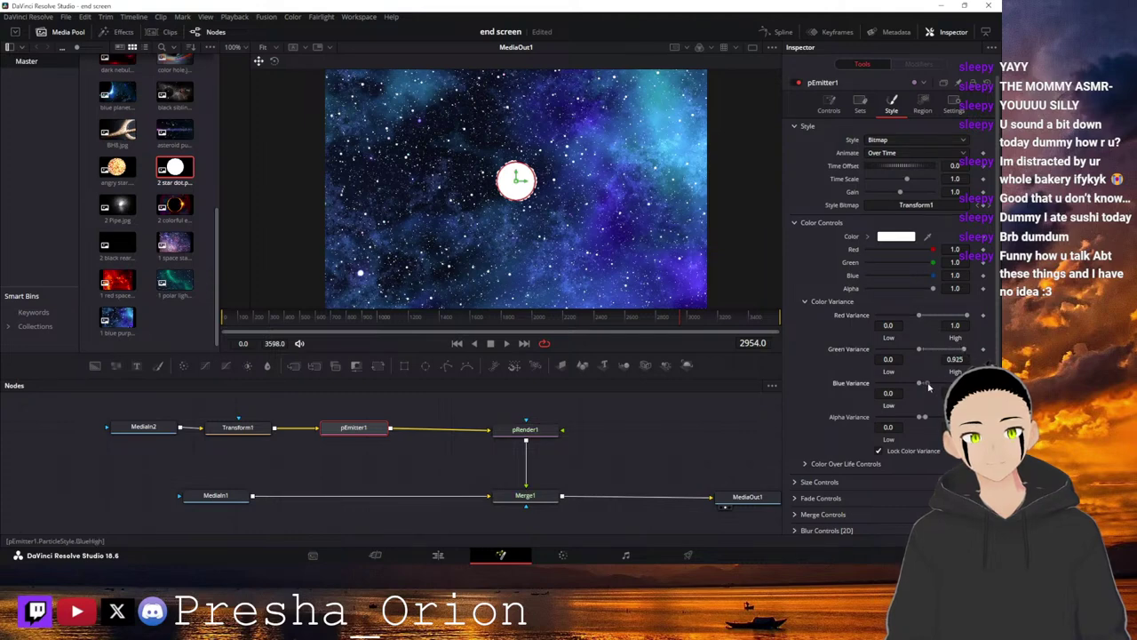
drag(925, 417, 967, 416)
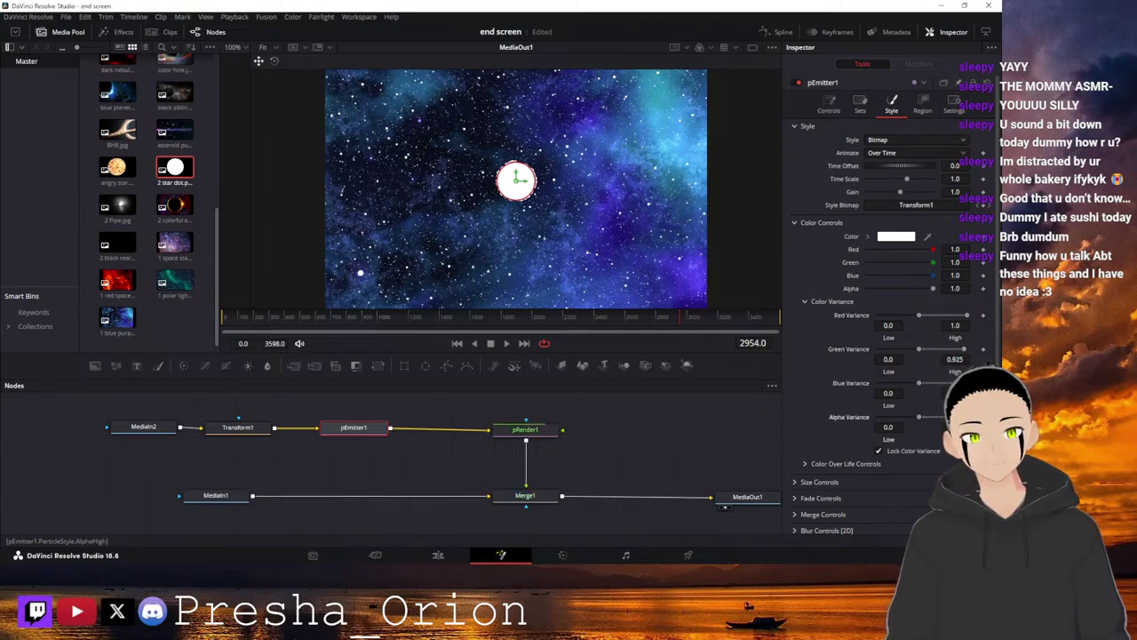
Set pEmitter1's particle size to about 0.0197 and its size variance to about 0.1772.
scroll(829, 425, down, 1)
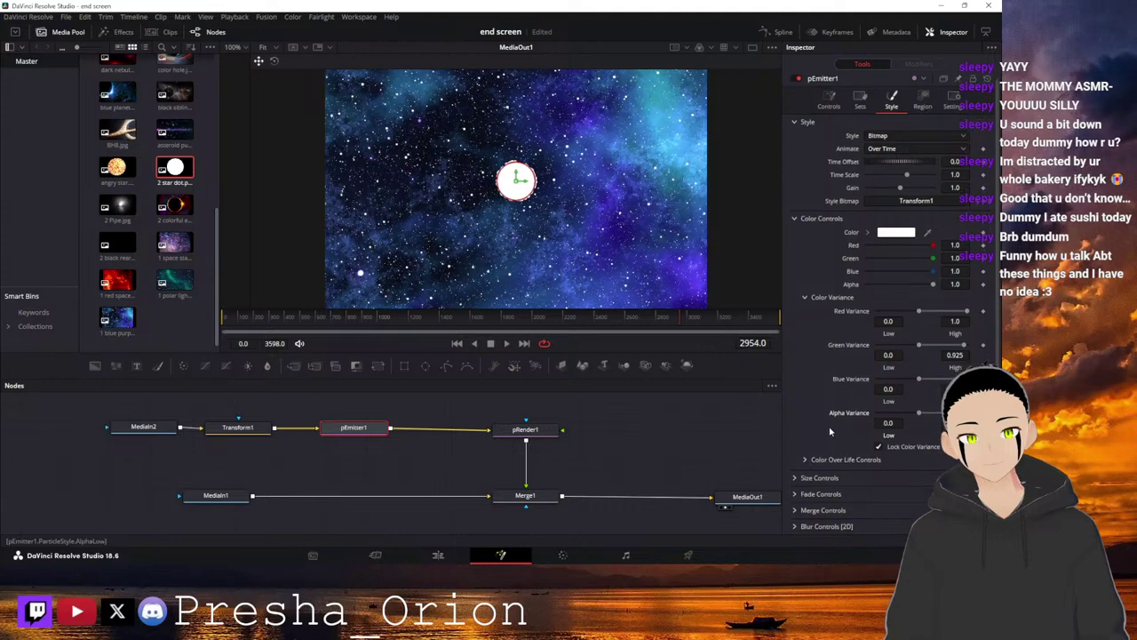
click(803, 478)
scroll(827, 462, down, 3)
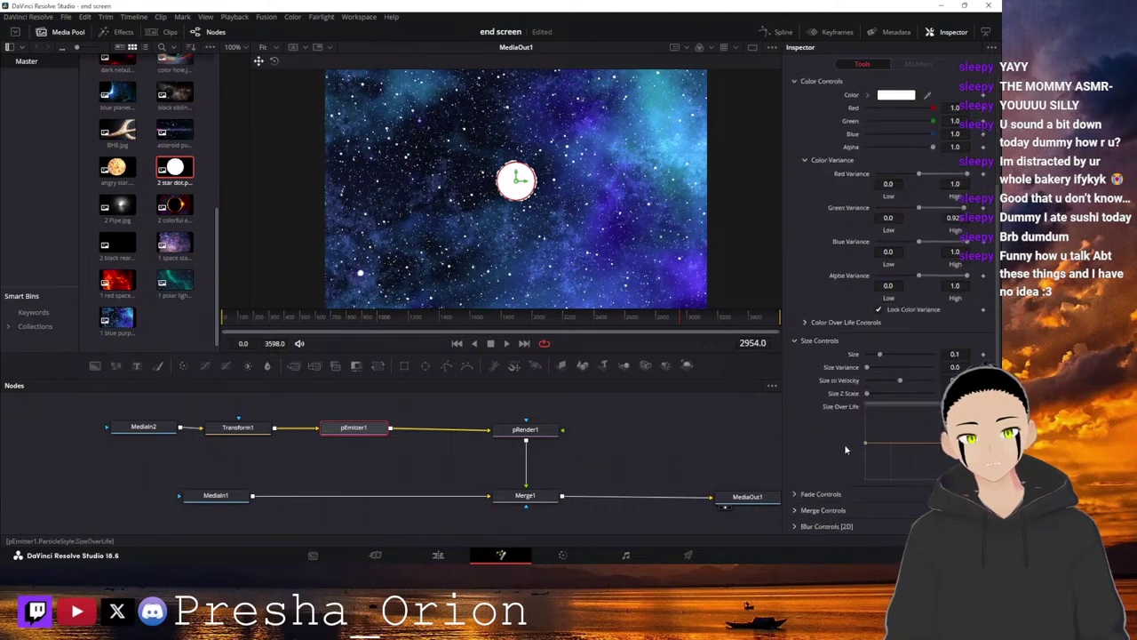
drag(880, 355, 869, 356)
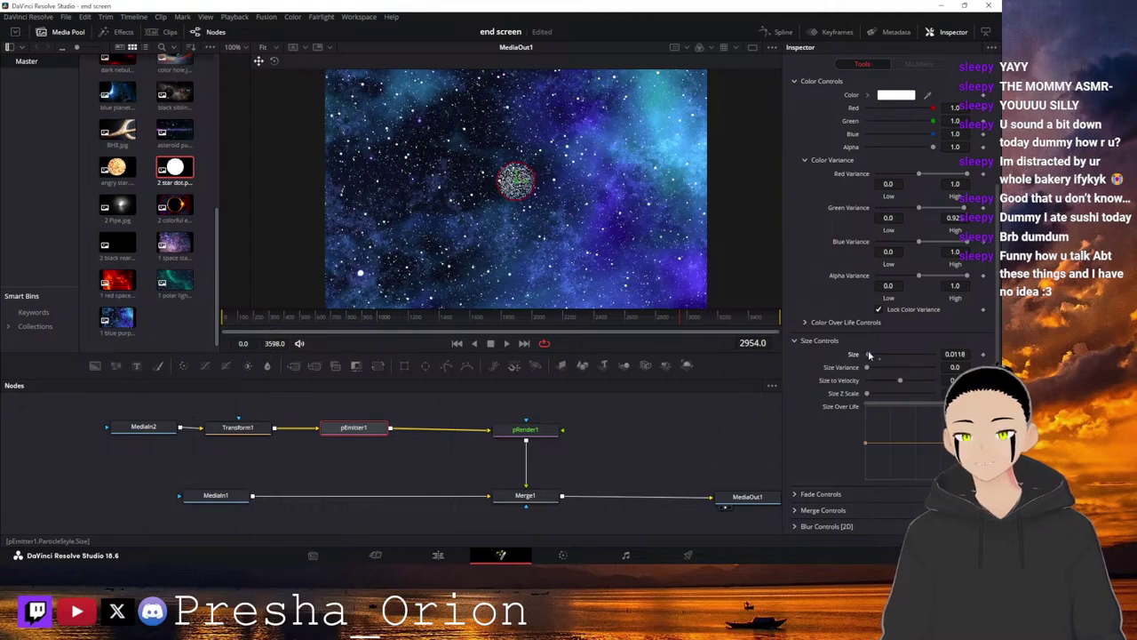
drag(869, 356, 871, 355)
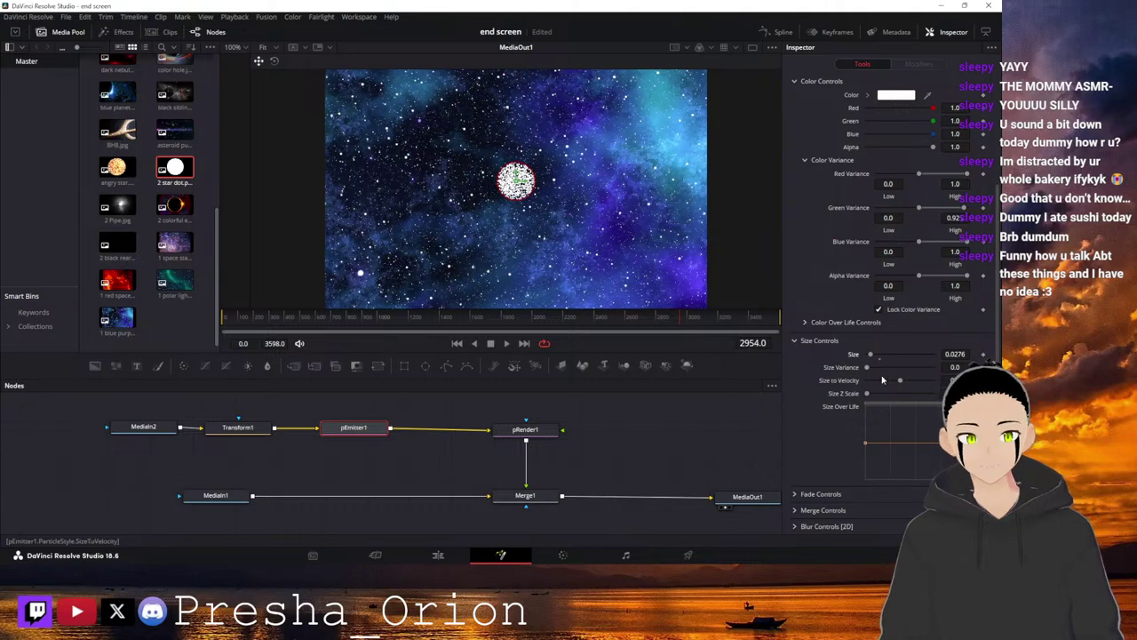
drag(866, 369, 889, 368)
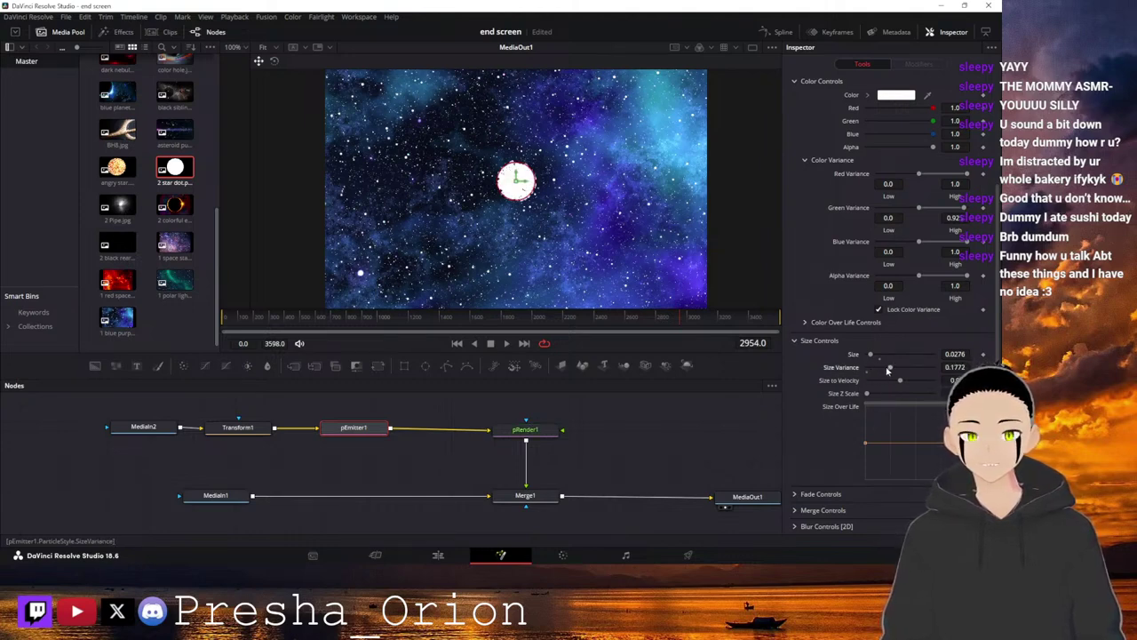
drag(874, 356, 871, 358)
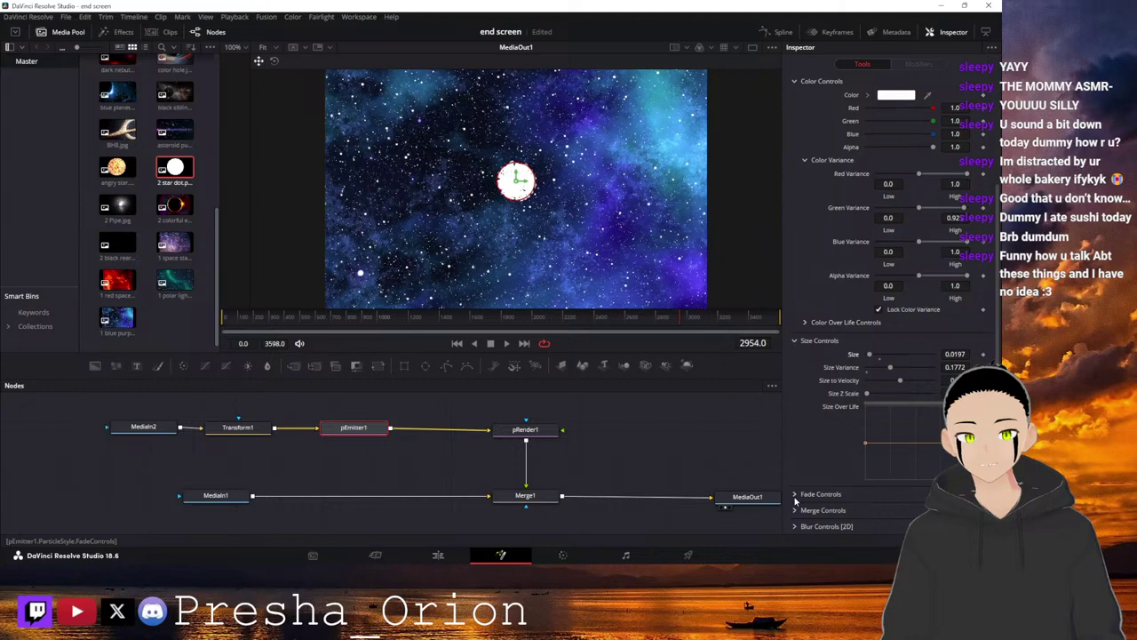
Collapse pEmitter1's Color Controls and Size Controls sections and look over pRender1's settings.
scroll(834, 207, up, 3)
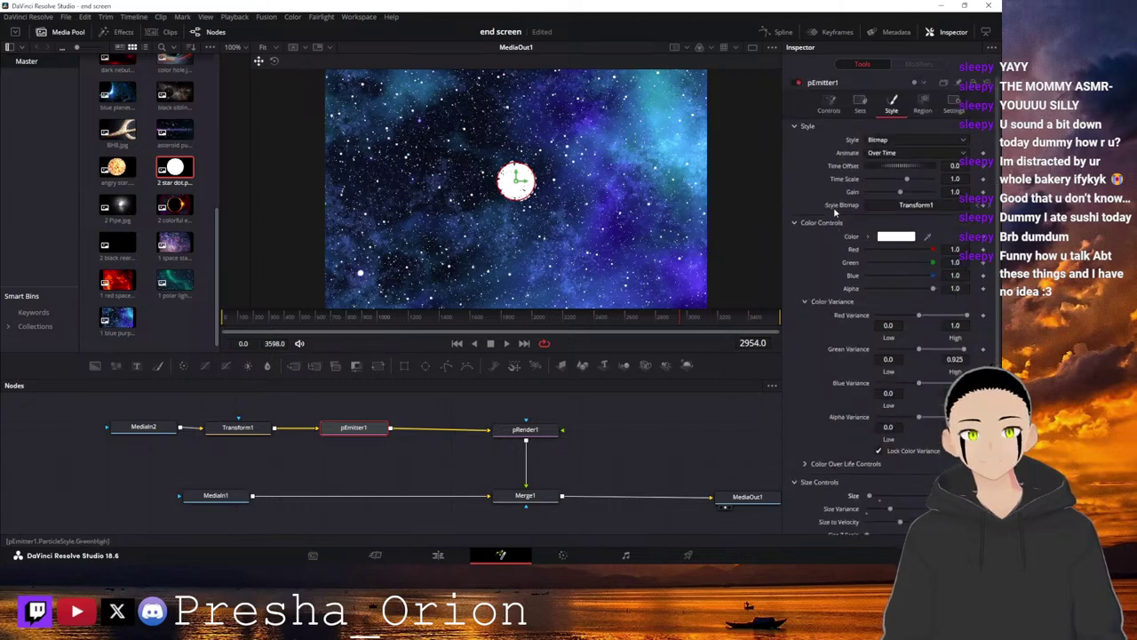
click(794, 223)
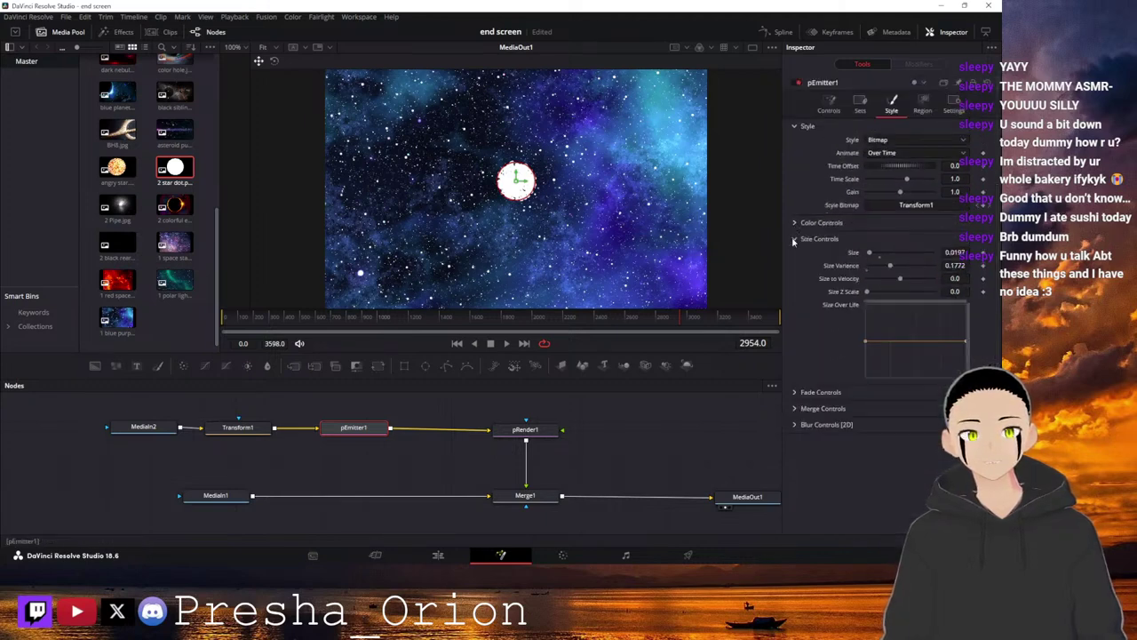
click(795, 240)
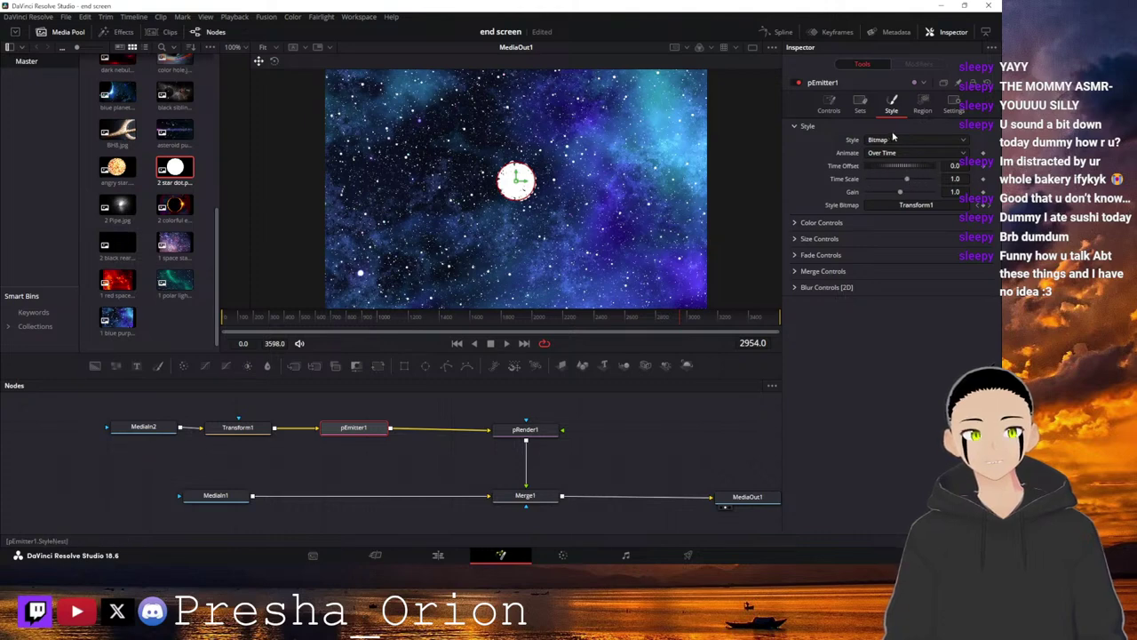
click(525, 429)
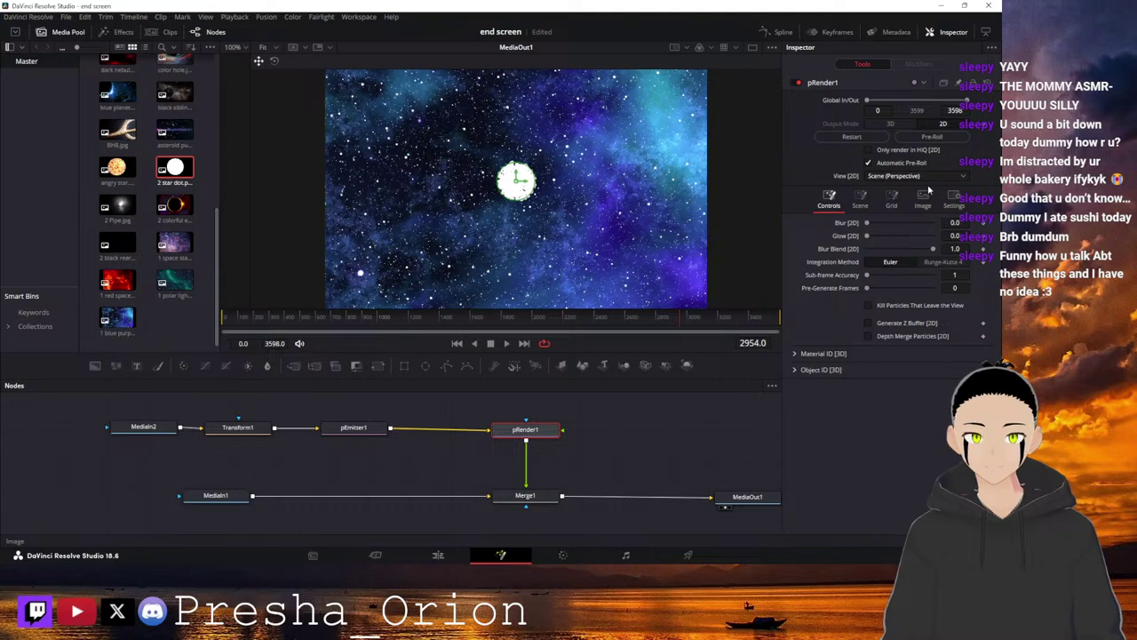
click(354, 428)
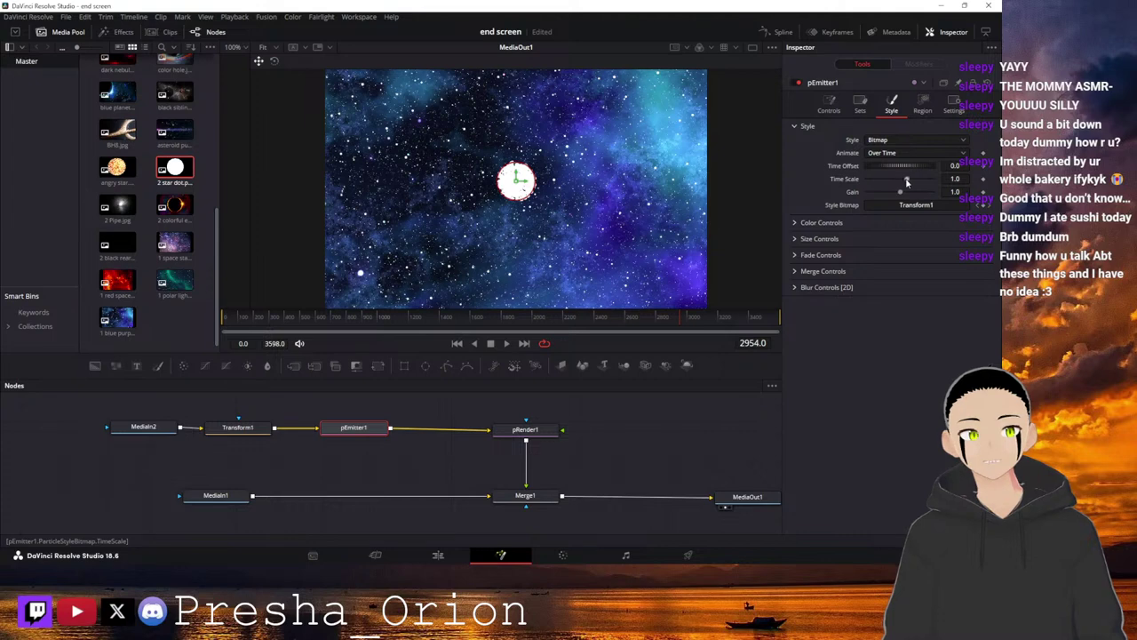
Try animating pEmitter1's bitmap style by Particle Age, and return the animate mode to Over Time.
click(953, 156)
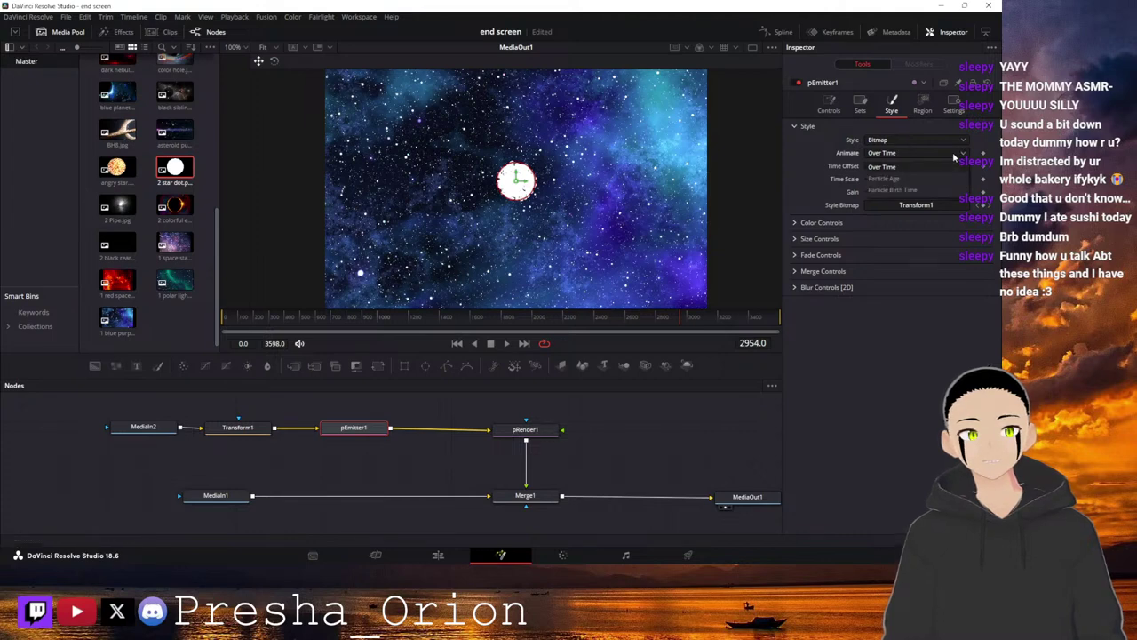
click(888, 179)
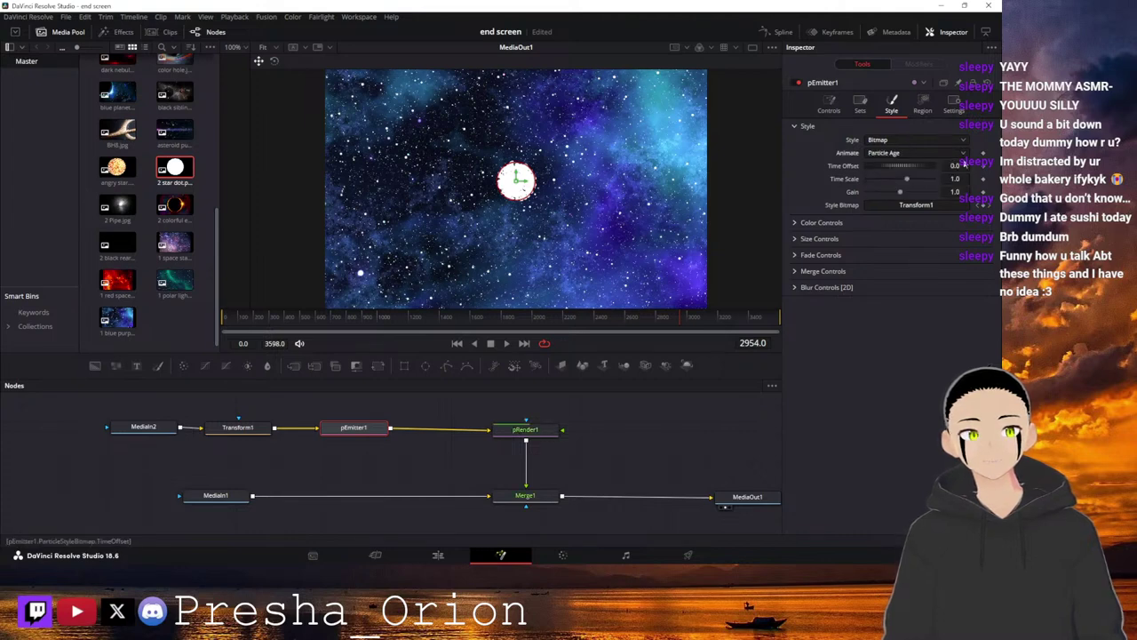
click(949, 157)
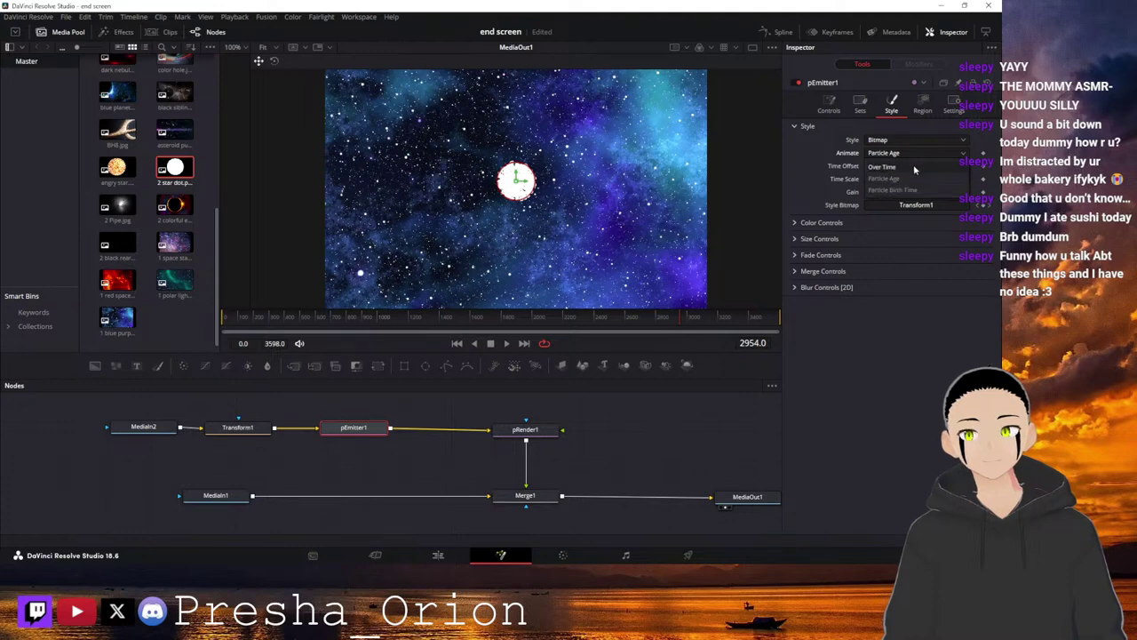
click(915, 167)
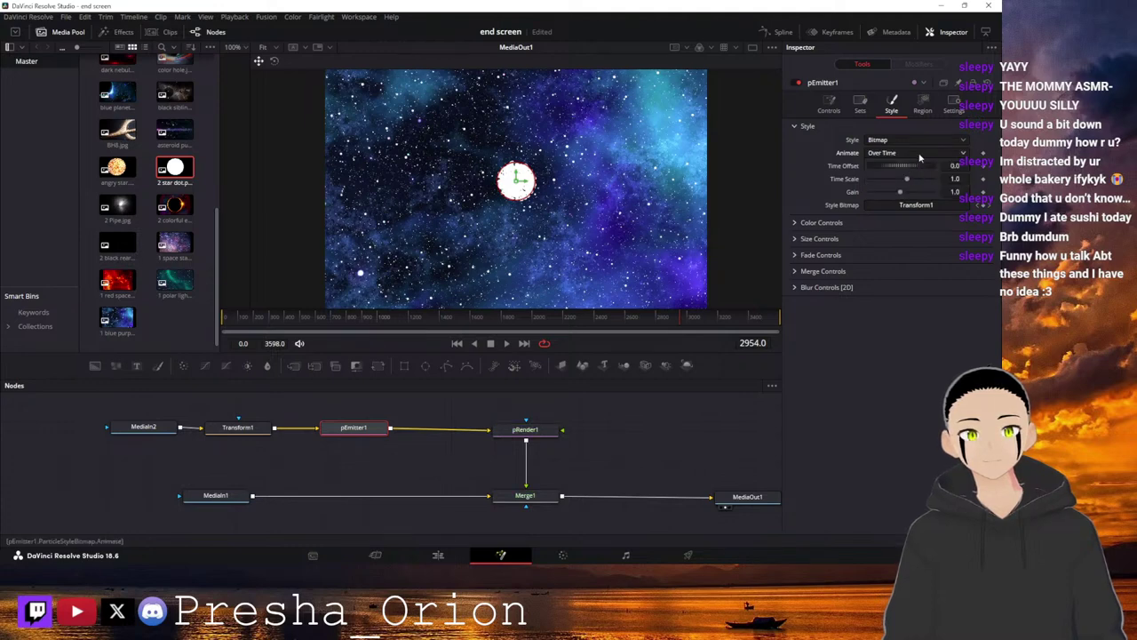
Set the size of pEmitter1's sphere region to about 0.583 and reset the region's X offset to 0.0.
click(924, 104)
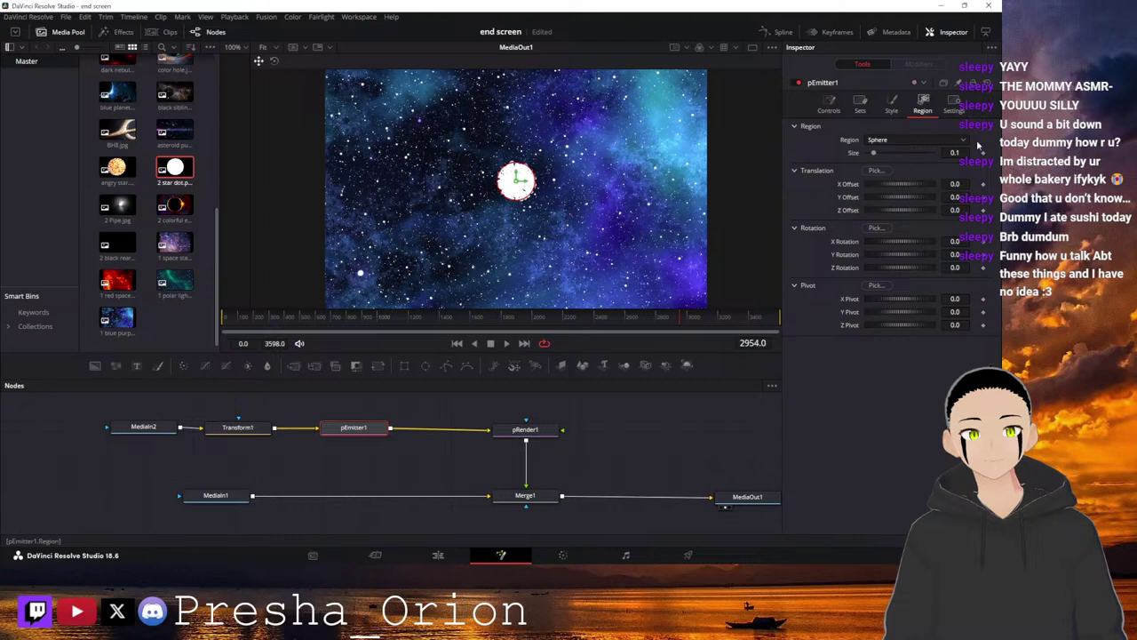
drag(877, 154, 920, 157)
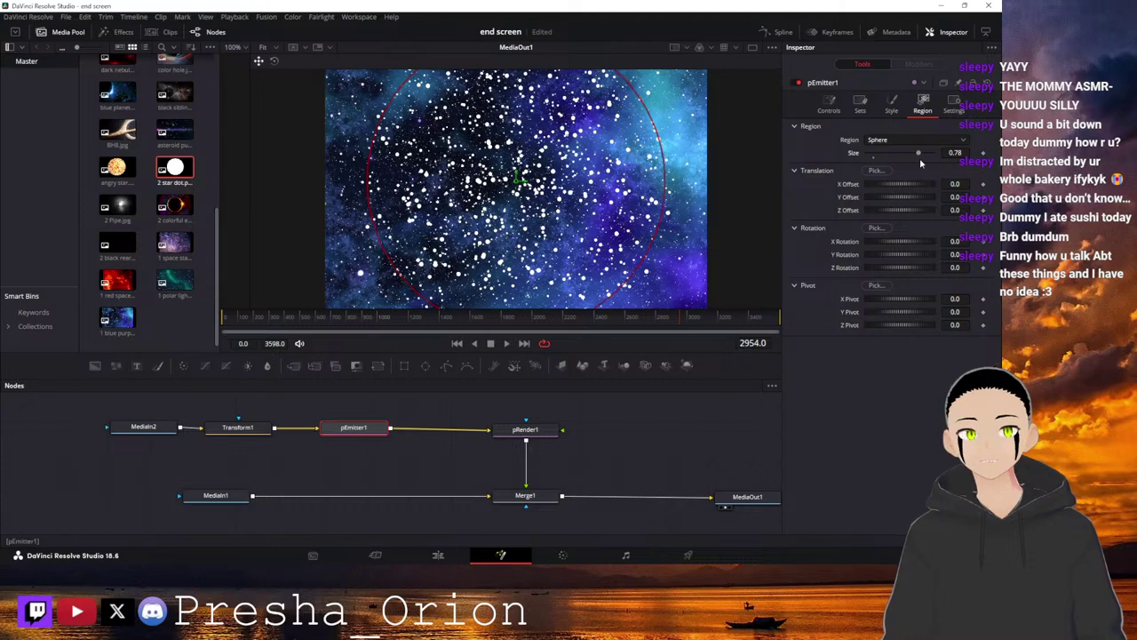
drag(919, 156, 907, 161)
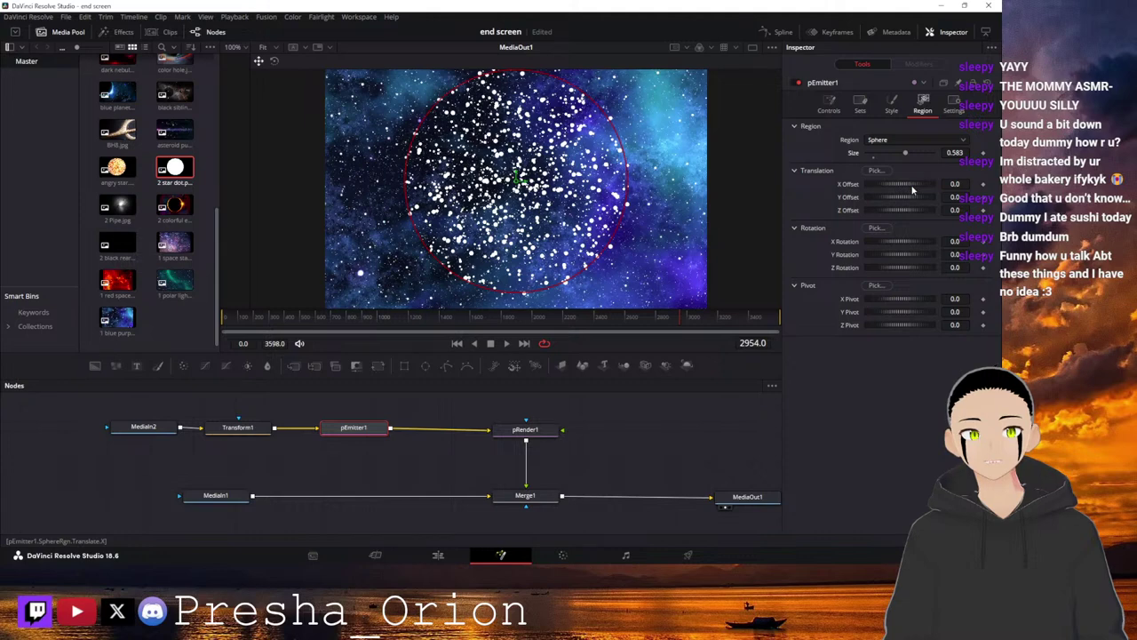
drag(912, 186, 913, 186)
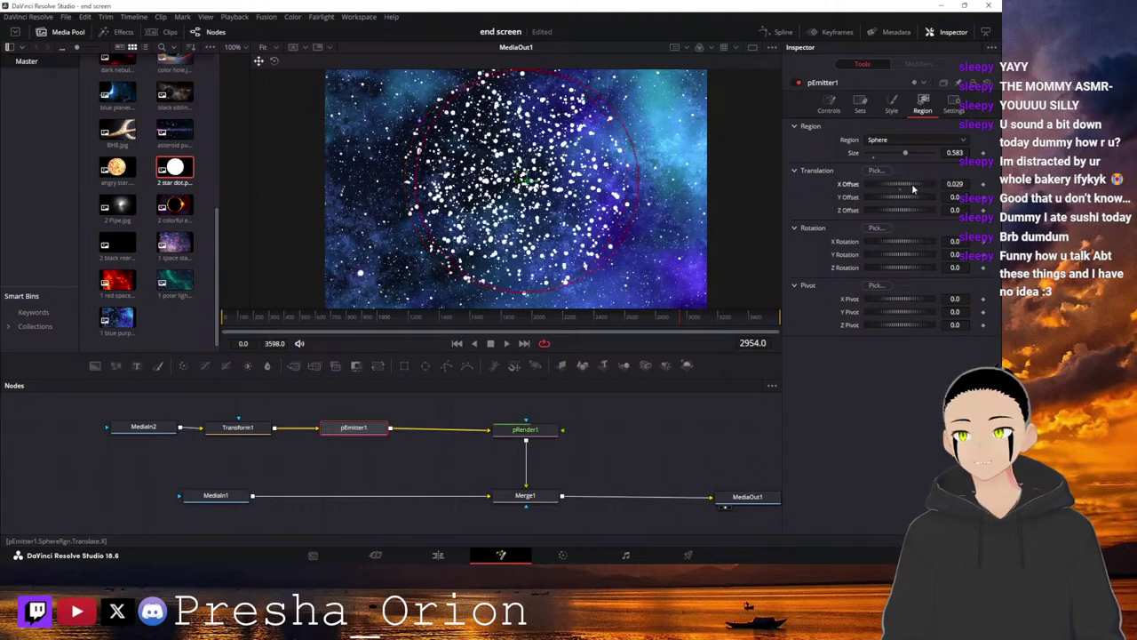
double_click(856, 185)
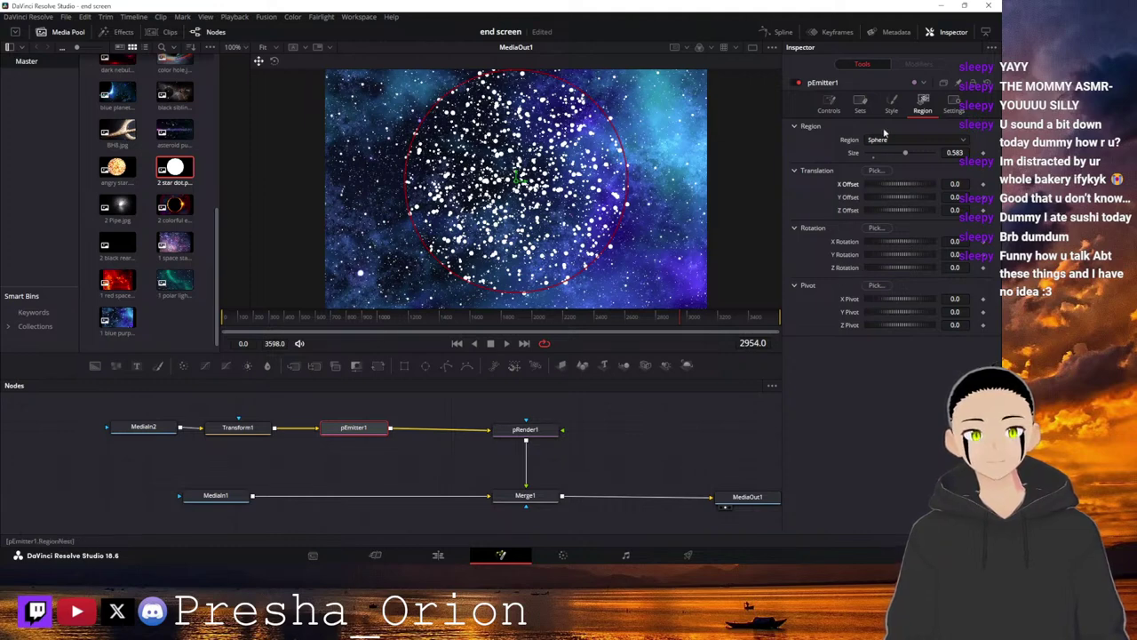
Set pEmitter1's particle lifespan to about 205 and its lifespan variance to about 23.6.
click(858, 104)
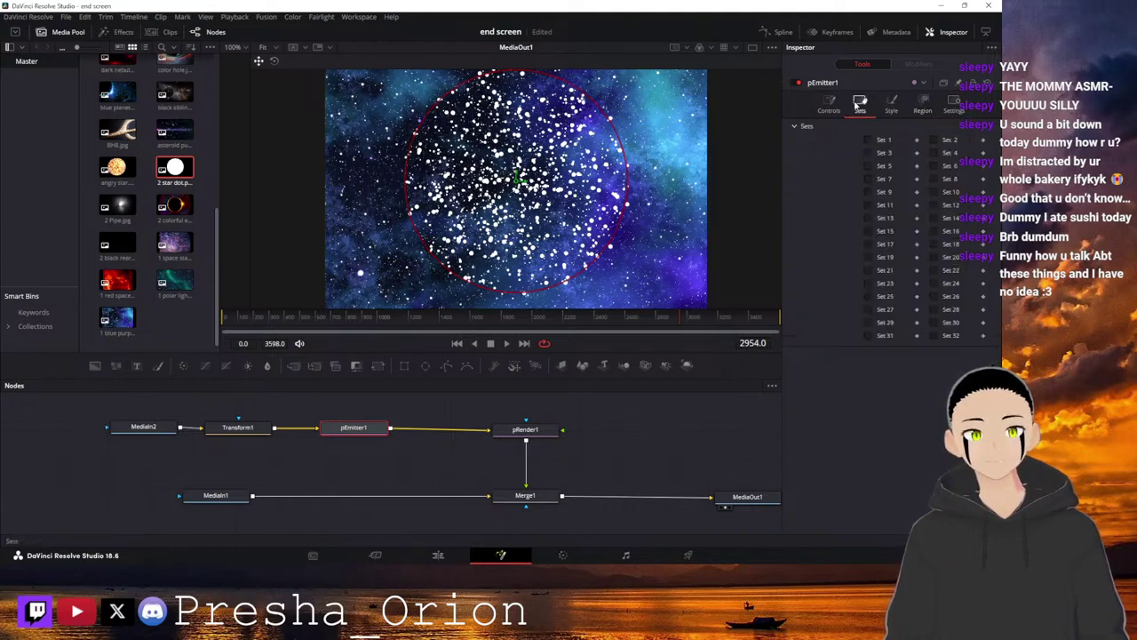
click(829, 103)
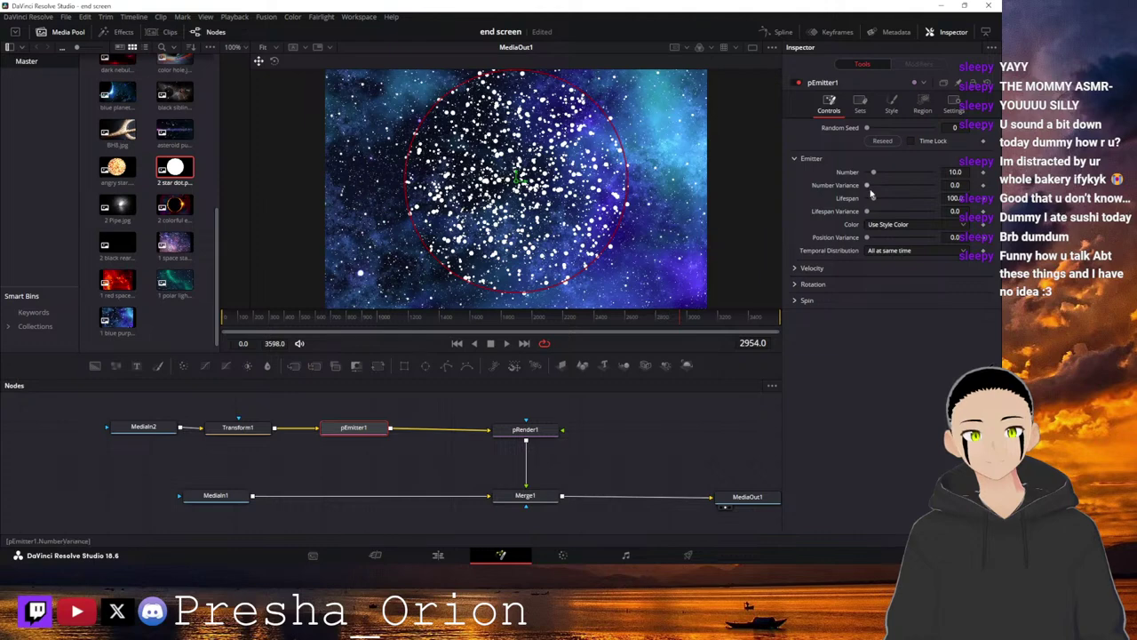
drag(874, 200, 880, 200)
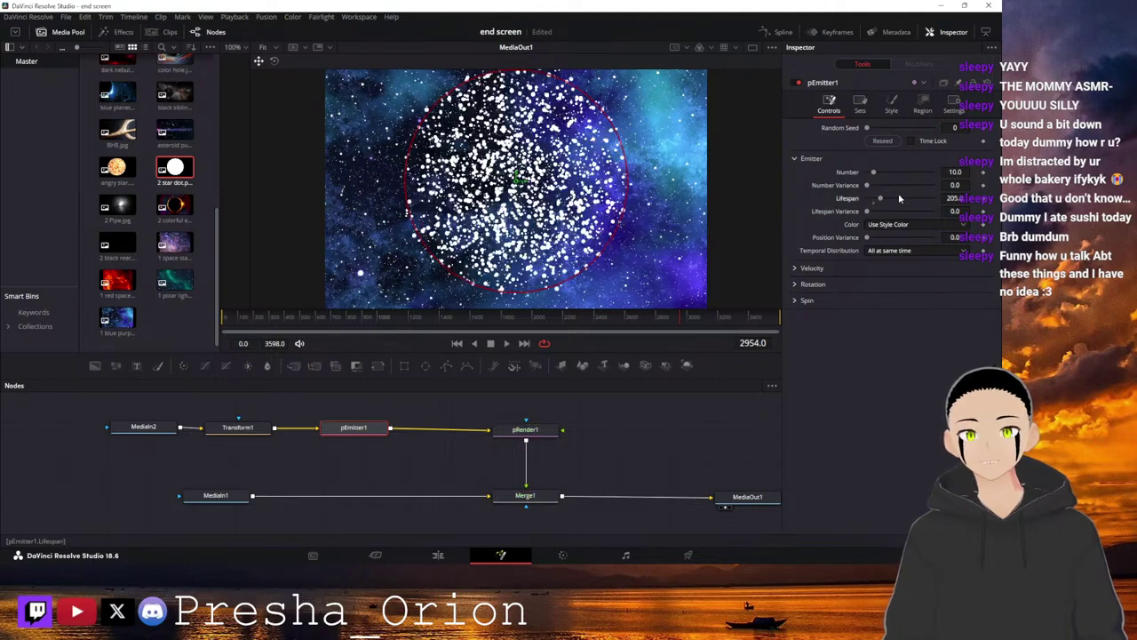
drag(868, 212, 883, 214)
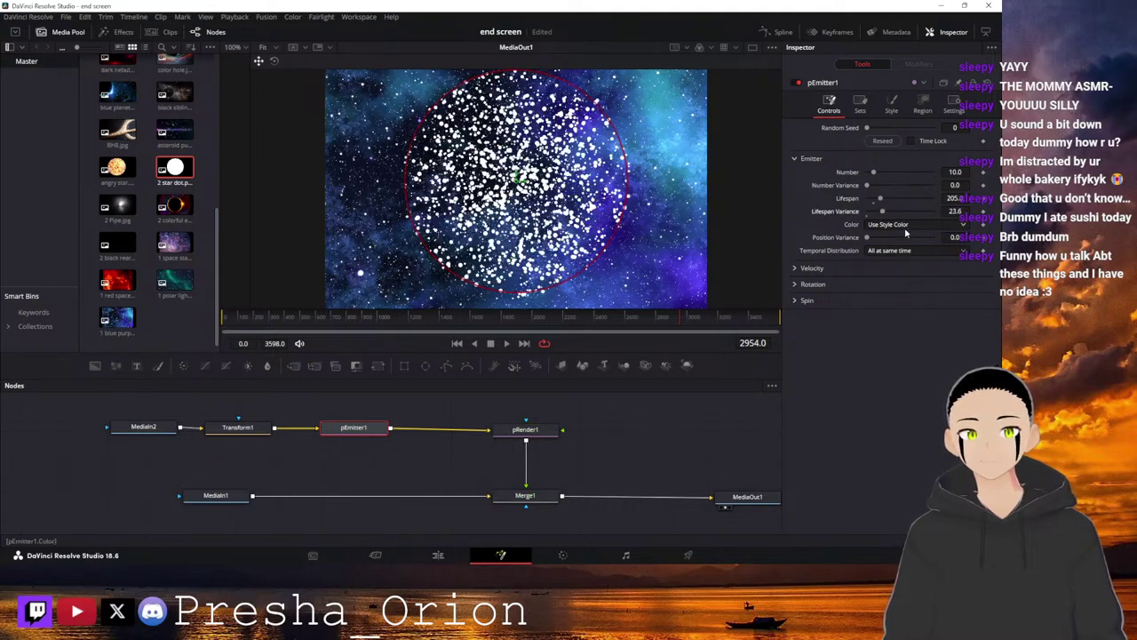
Set pEmitter1's velocity to about 0.197 and its Z angle to about -86.1 while the animation plays.
click(797, 271)
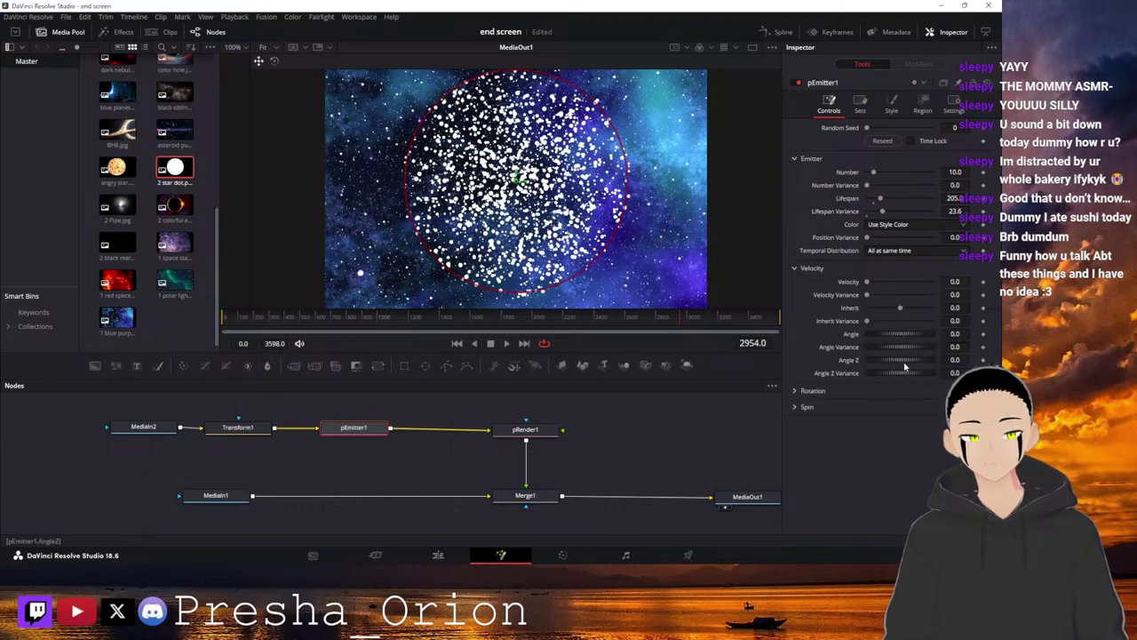
click(506, 344)
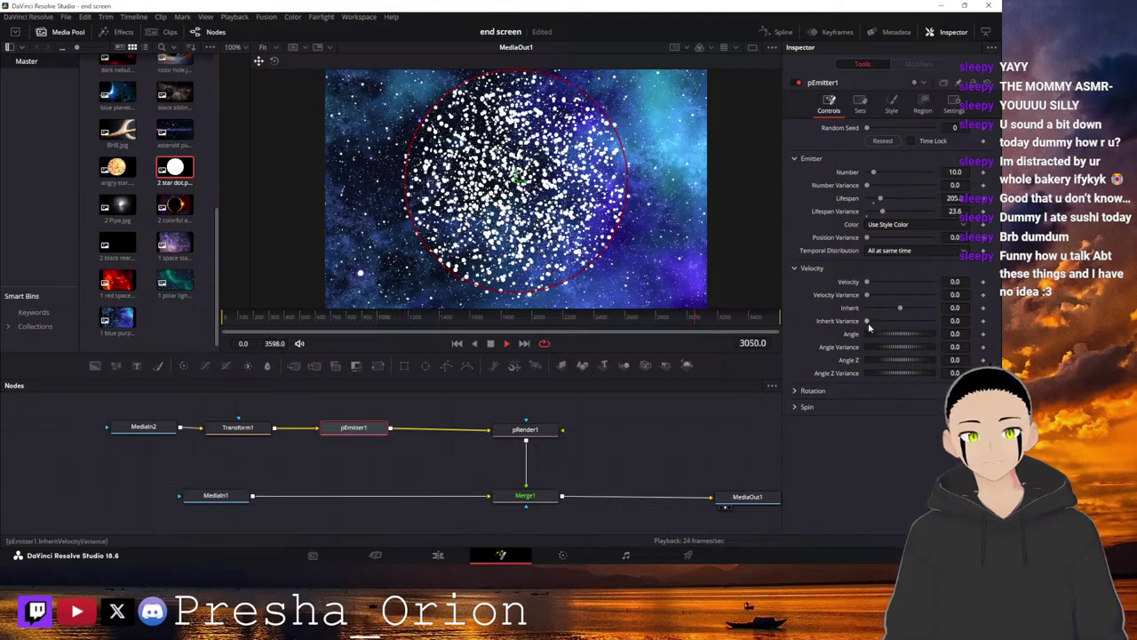
drag(867, 282, 881, 286)
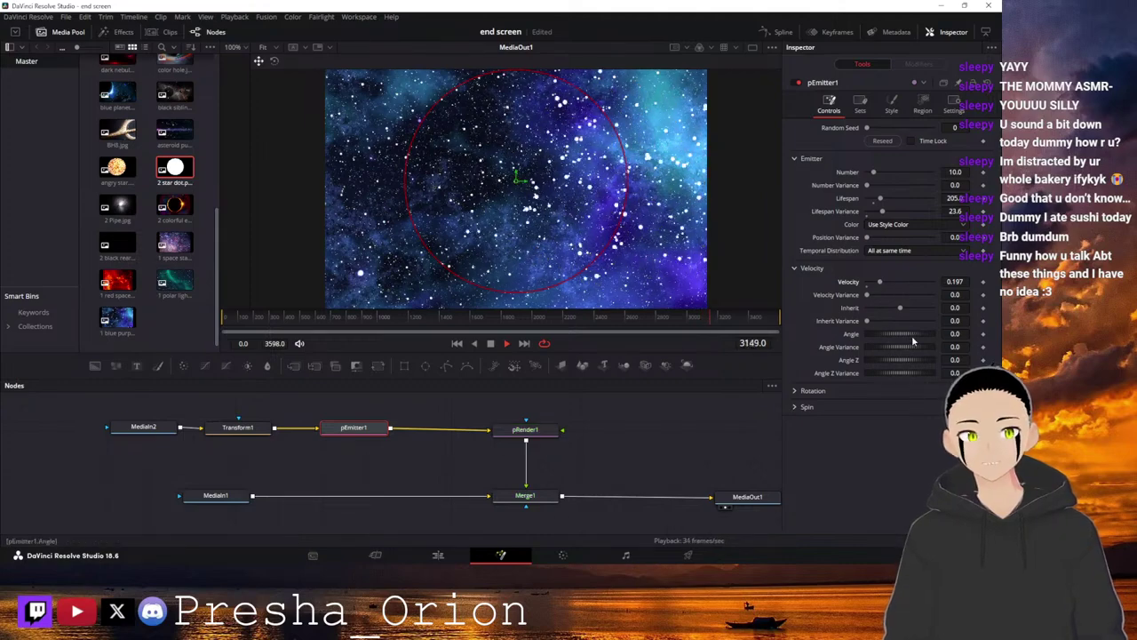
drag(906, 360, 897, 363)
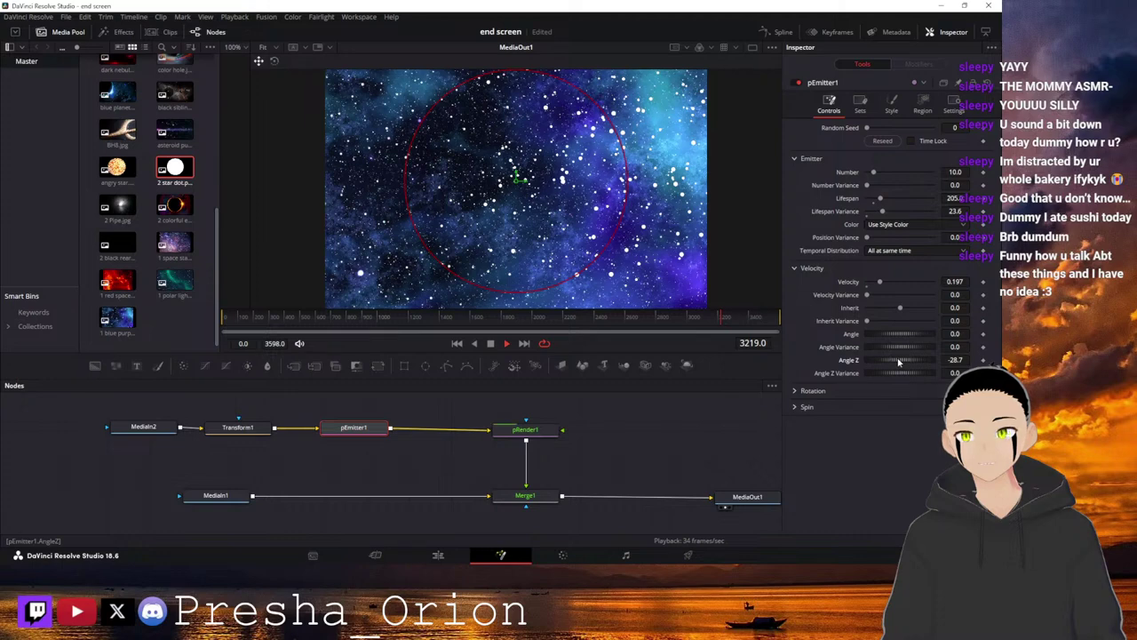
drag(898, 362, 887, 361)
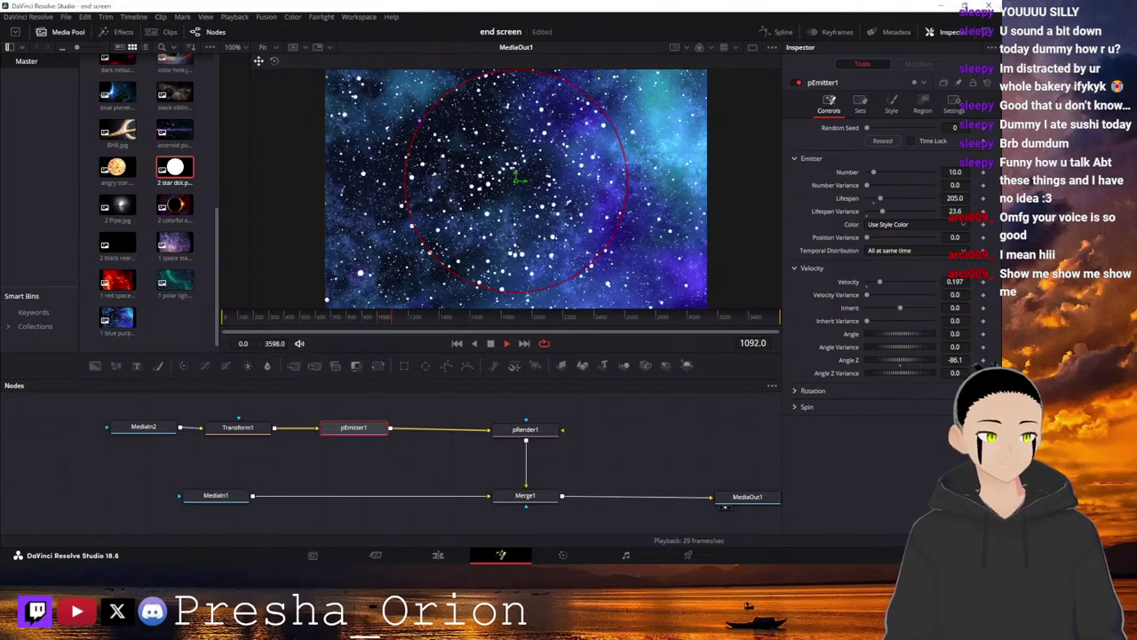
Look at the desktop and the Media, Cut, Edit, Color, Fairlight and Deliver pages, and return to the Fusion page.
key(super+d)
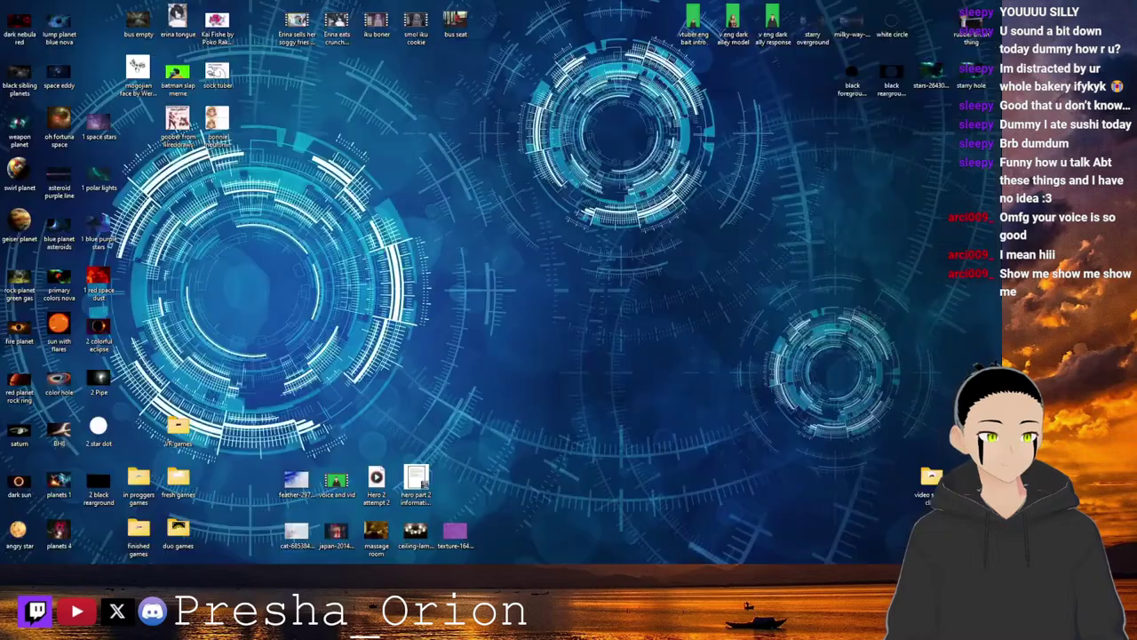
key(super+d)
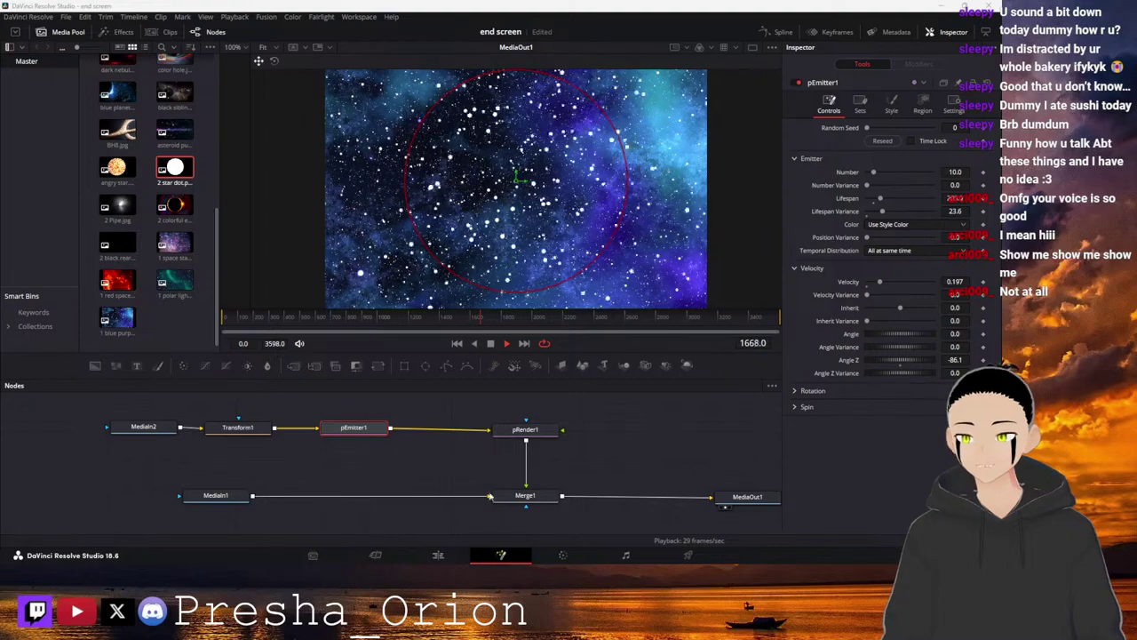
click(313, 555)
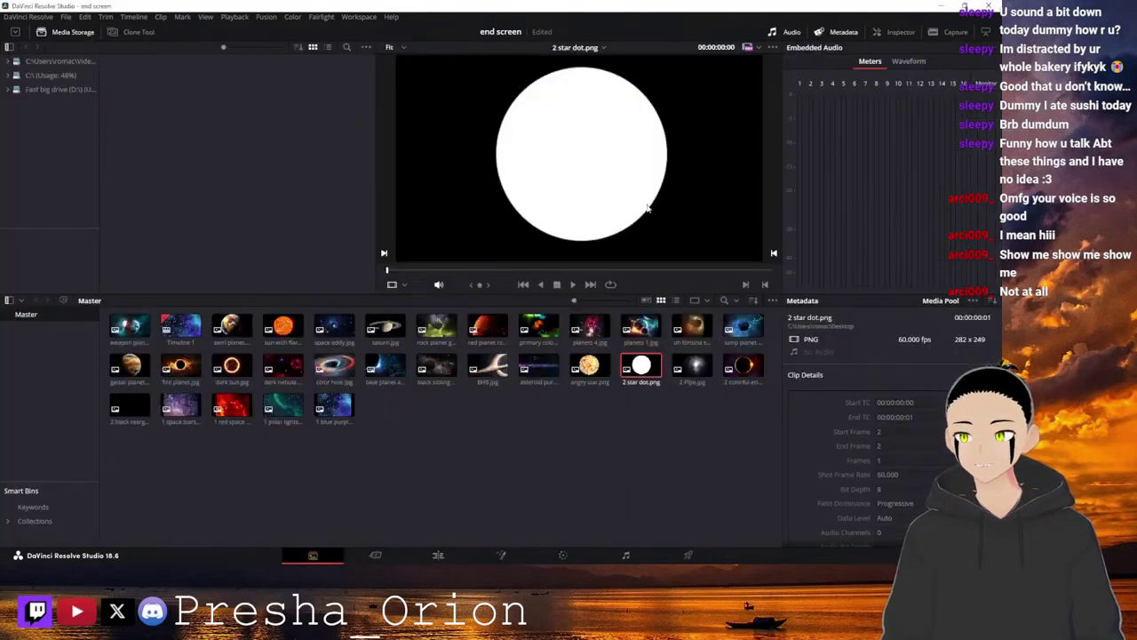
click(375, 555)
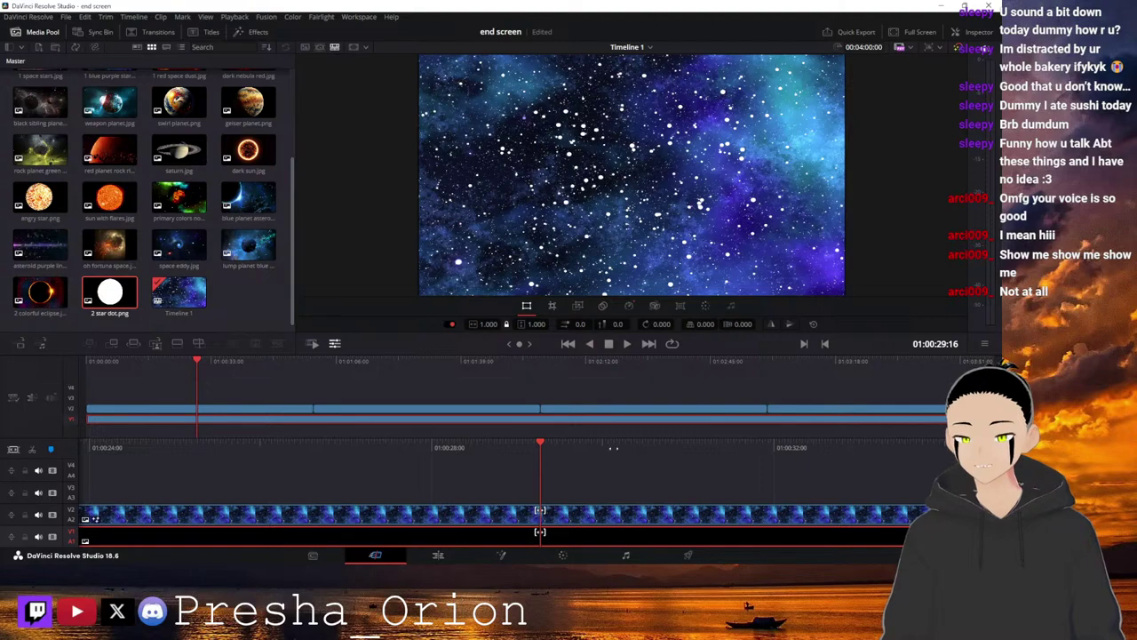
click(439, 555)
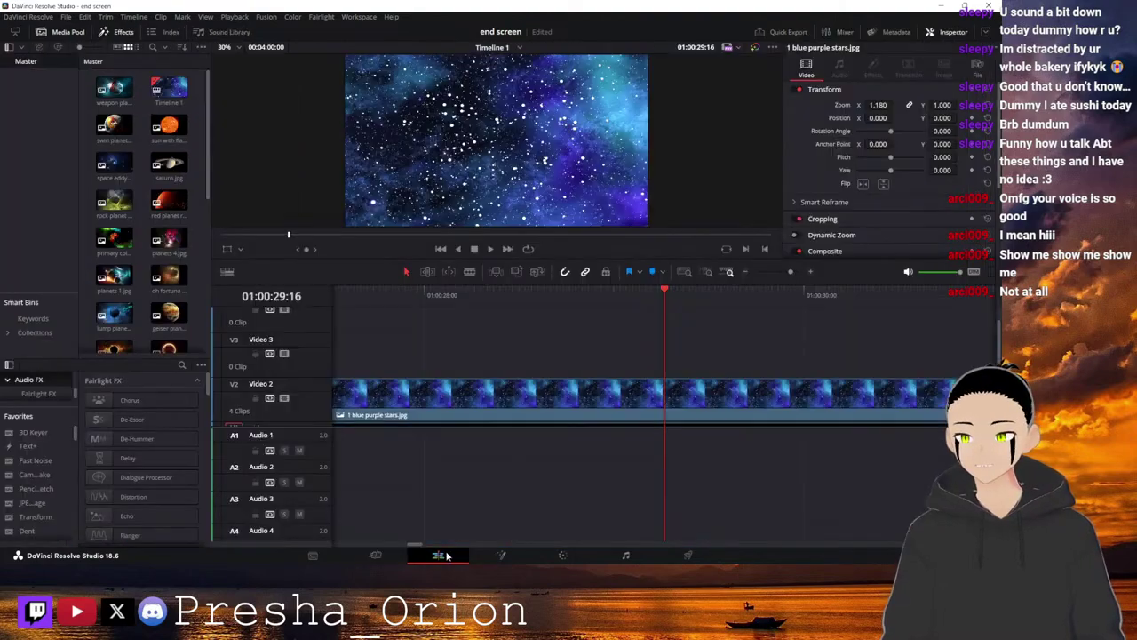
click(501, 554)
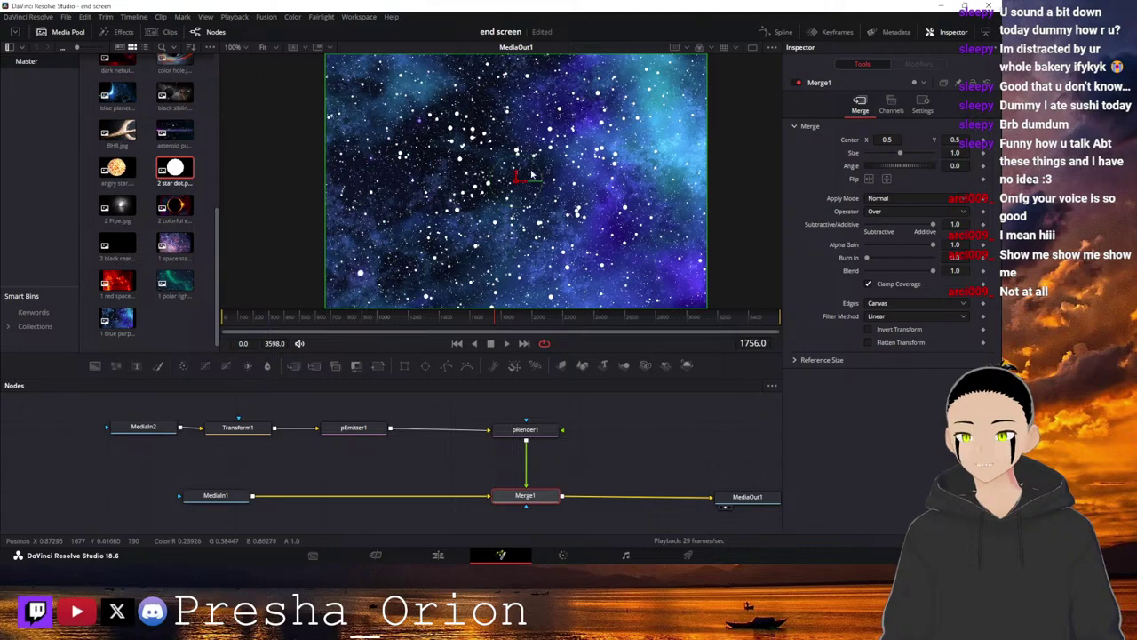
click(564, 555)
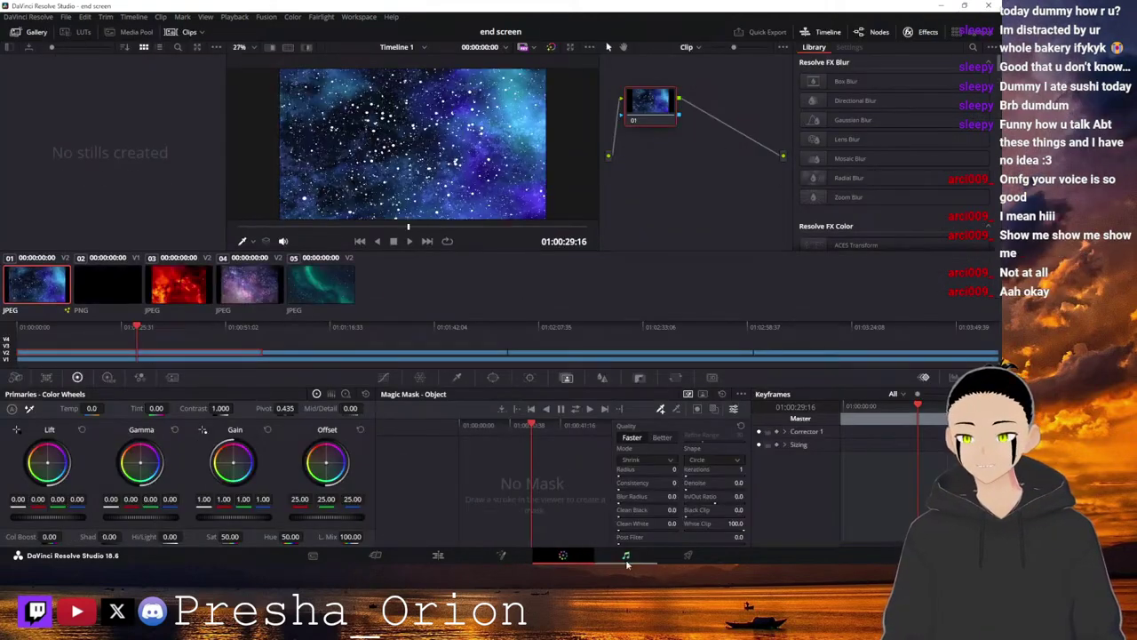
click(626, 555)
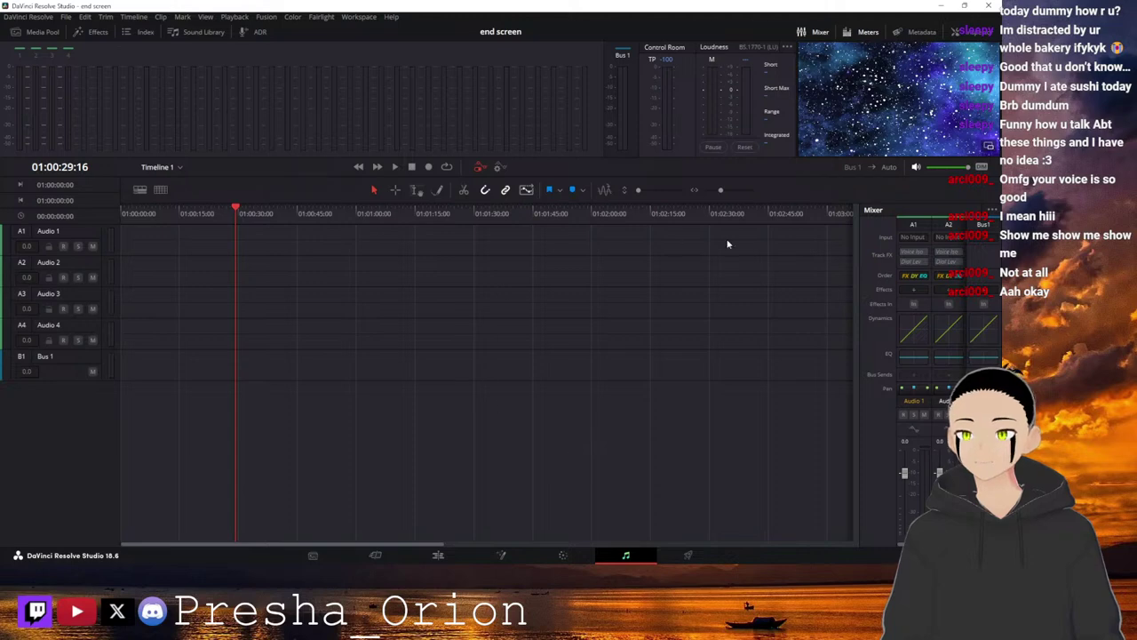
click(687, 555)
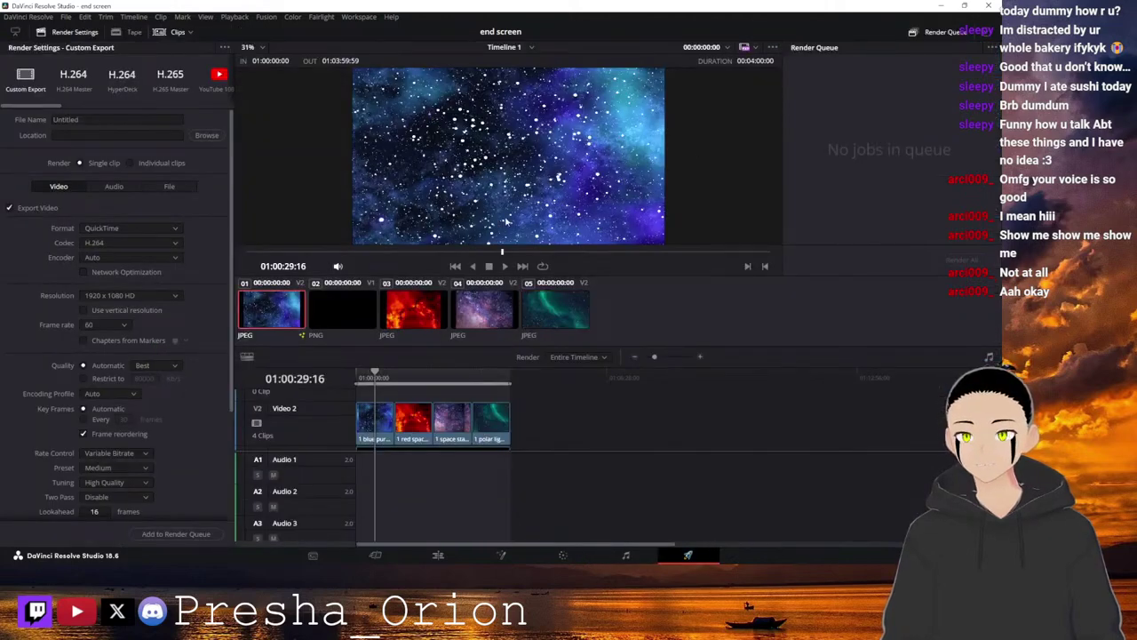
click(500, 555)
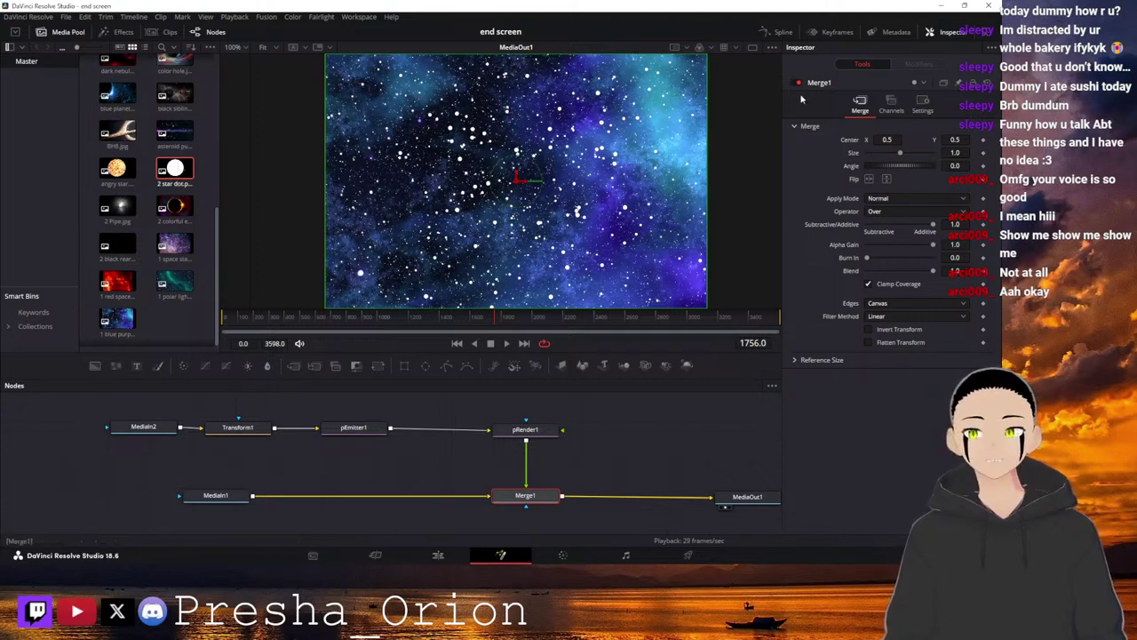
Play the animation and set pEmitter1's Z angle to -90.
click(507, 343)
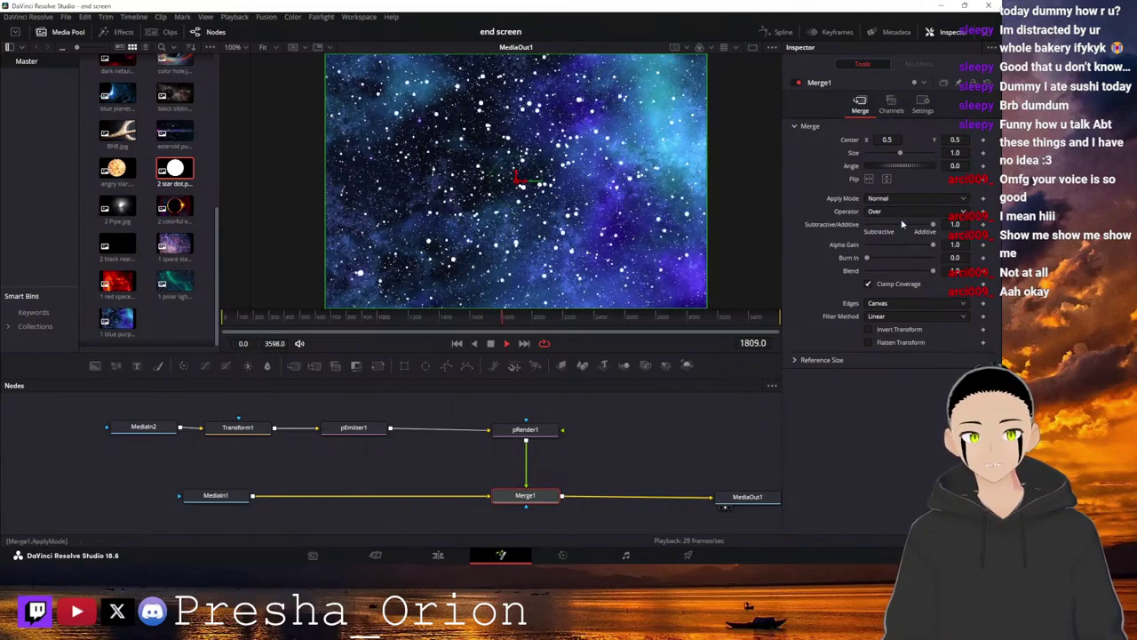
click(542, 429)
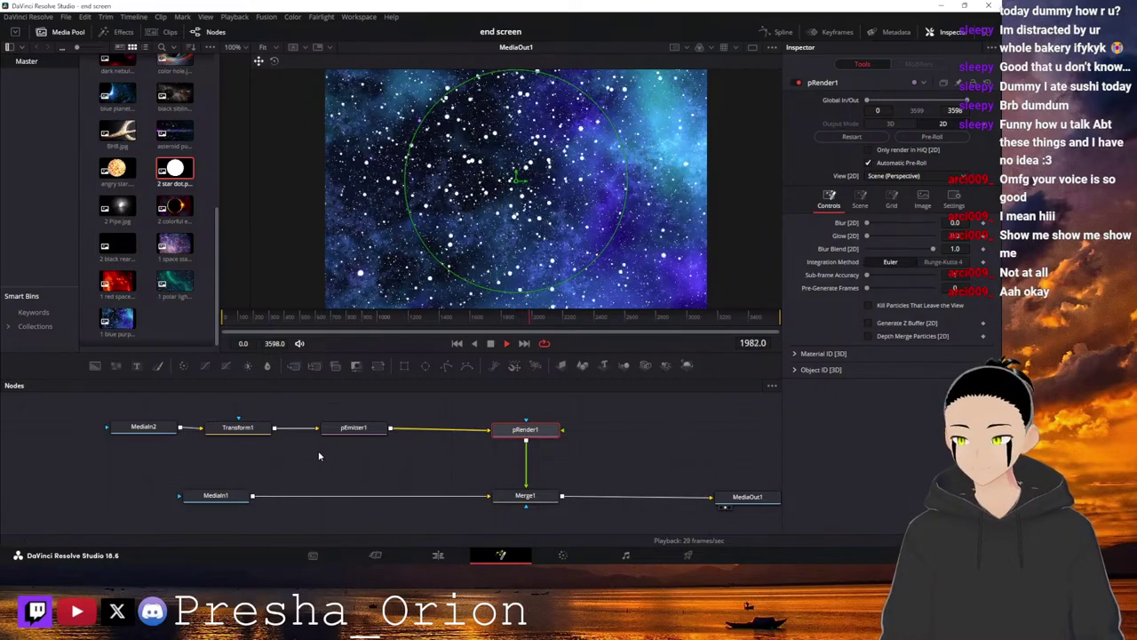
click(354, 430)
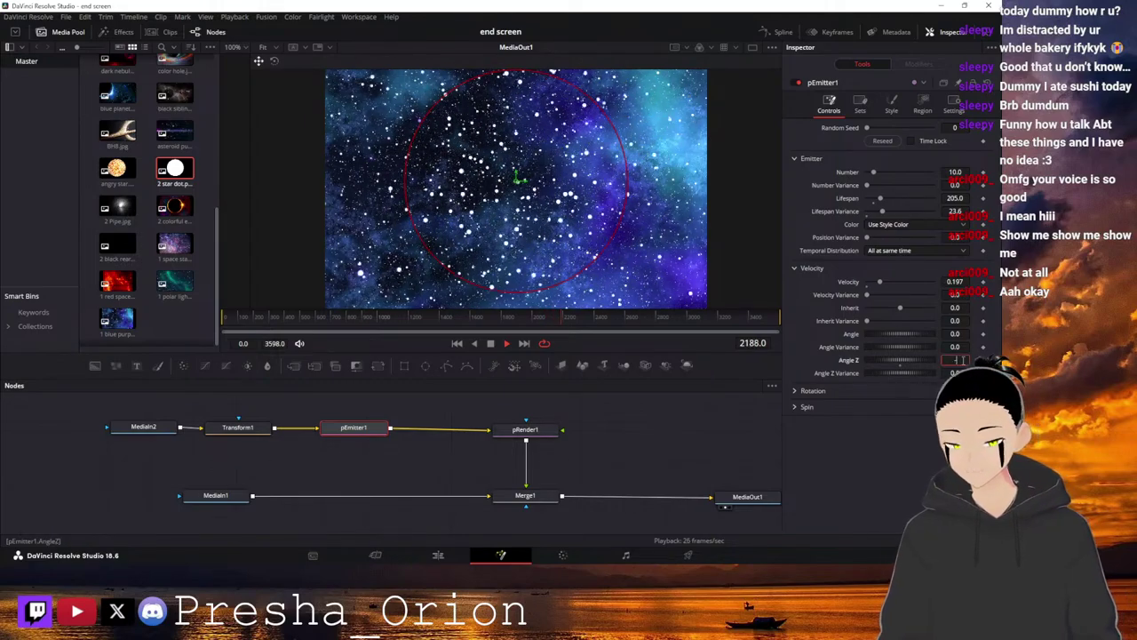
key(Tab)
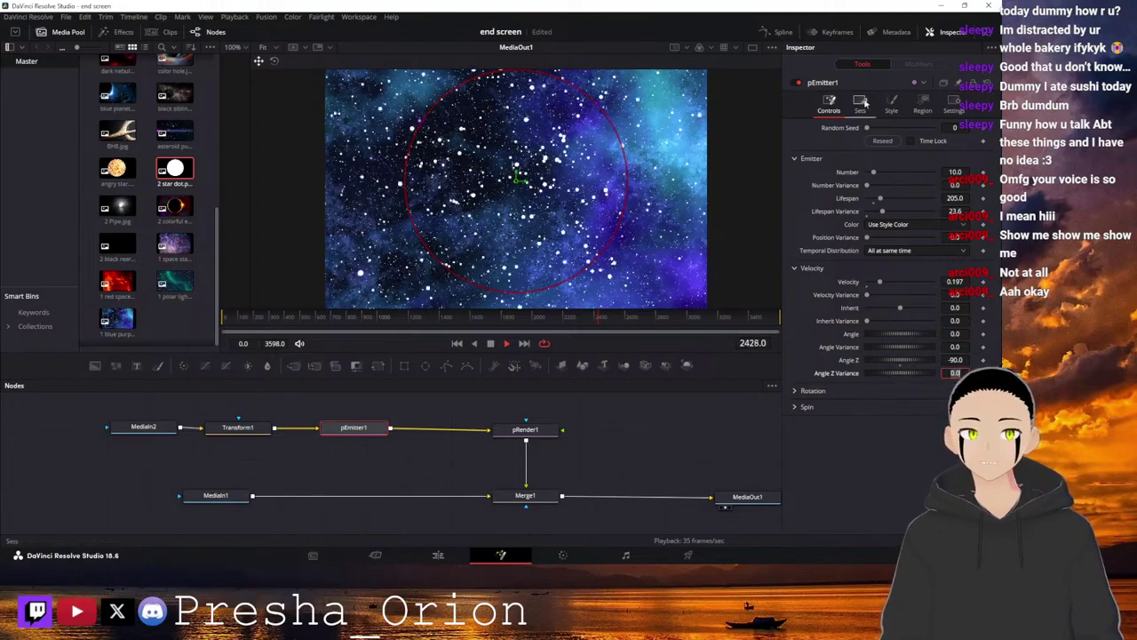
Set pEmitter1's particle color to about red 0.165, green 0.142 and blue 0.12, with alpha at about 0.528.
click(927, 104)
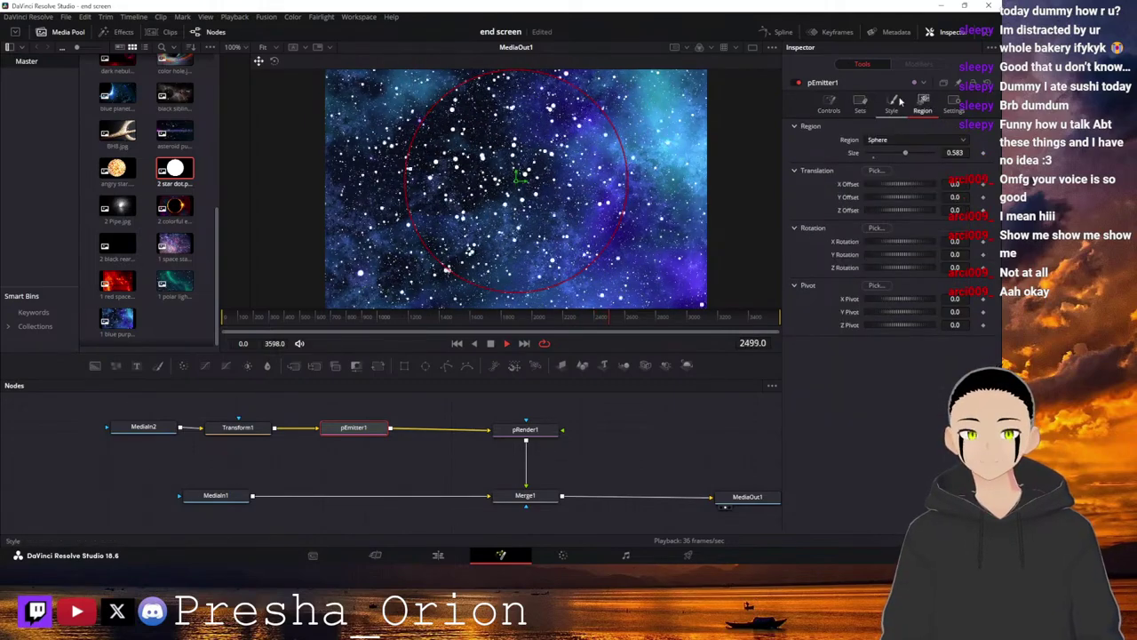
click(902, 104)
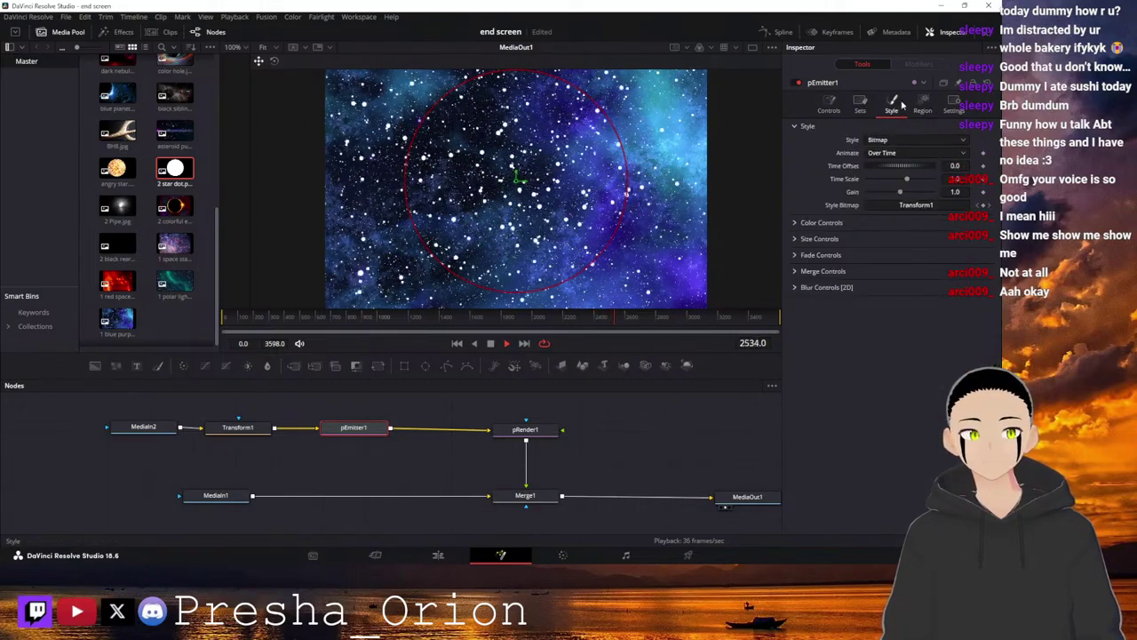
click(797, 226)
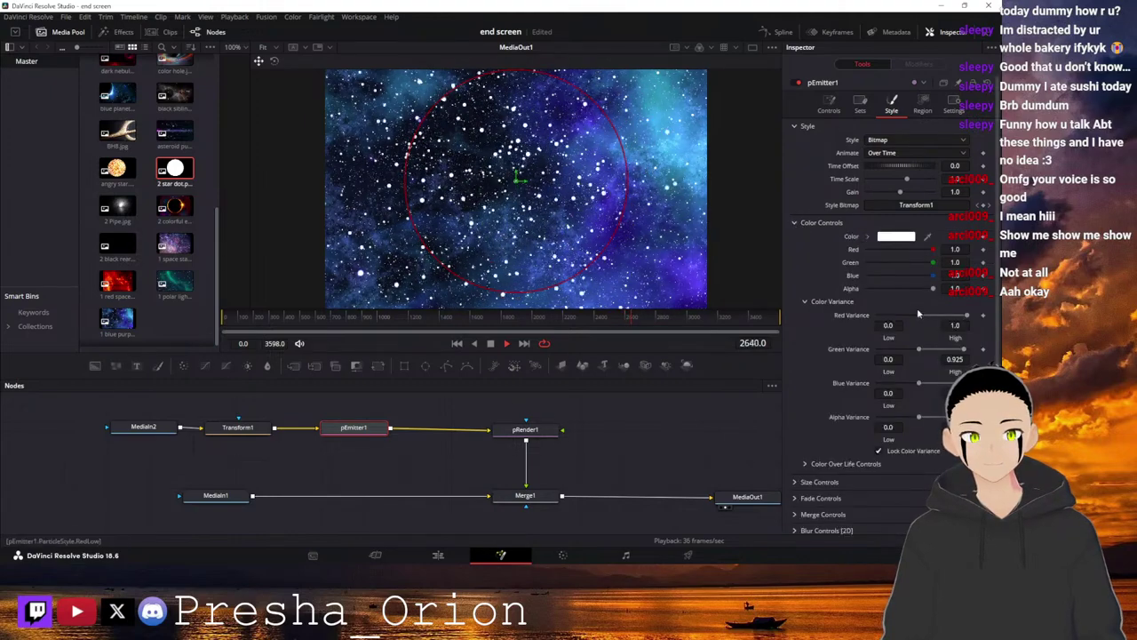
drag(933, 250, 908, 251)
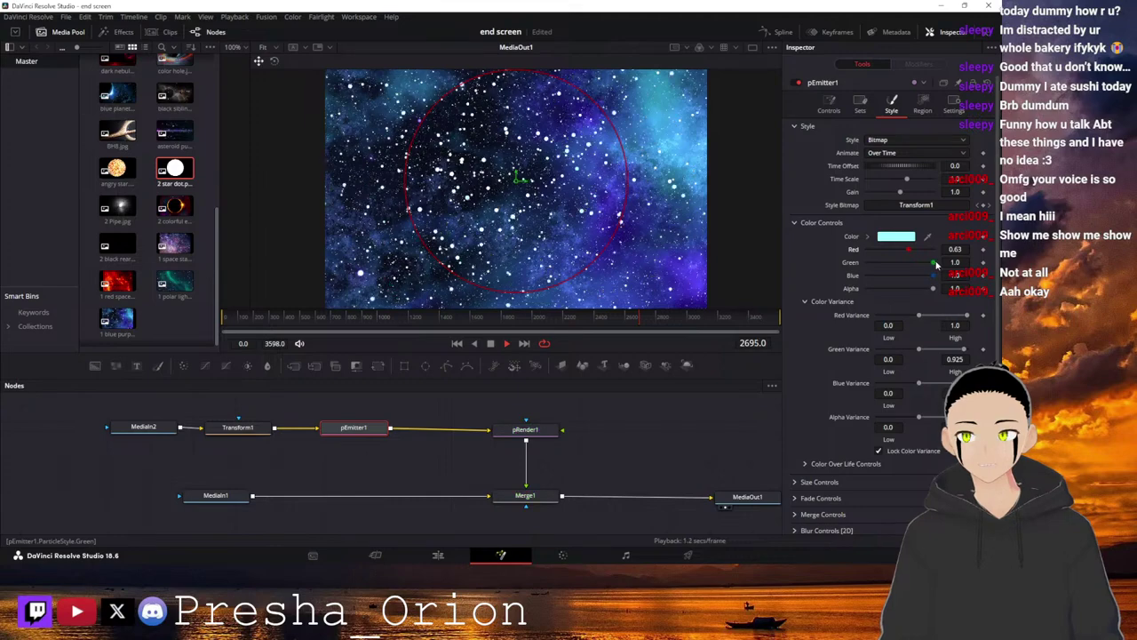
drag(936, 264, 909, 286)
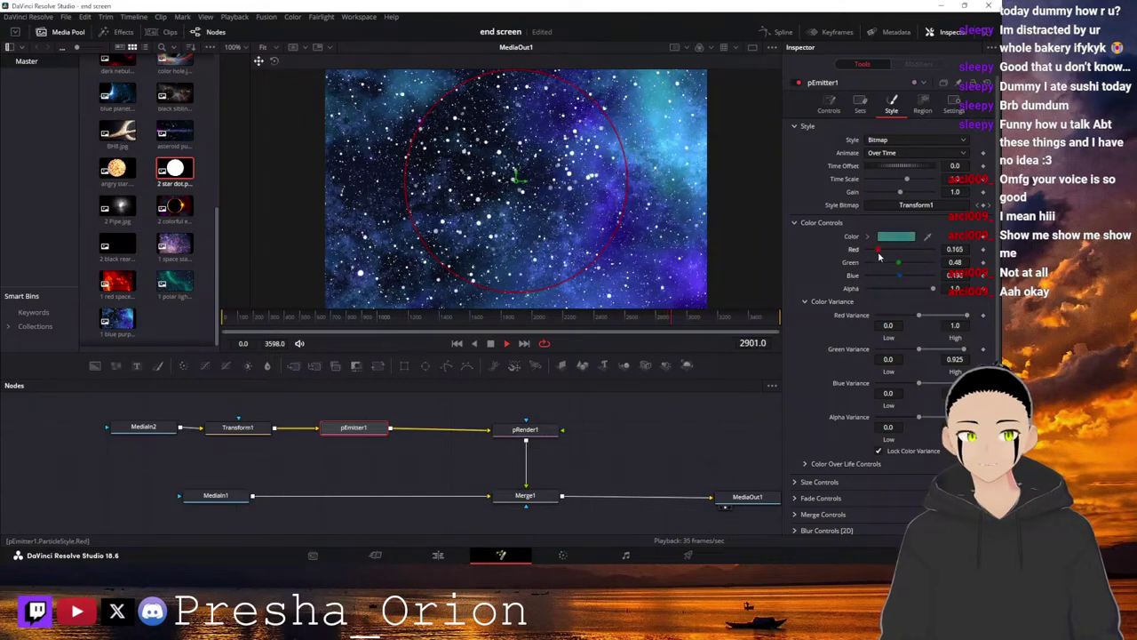
drag(891, 263, 876, 282)
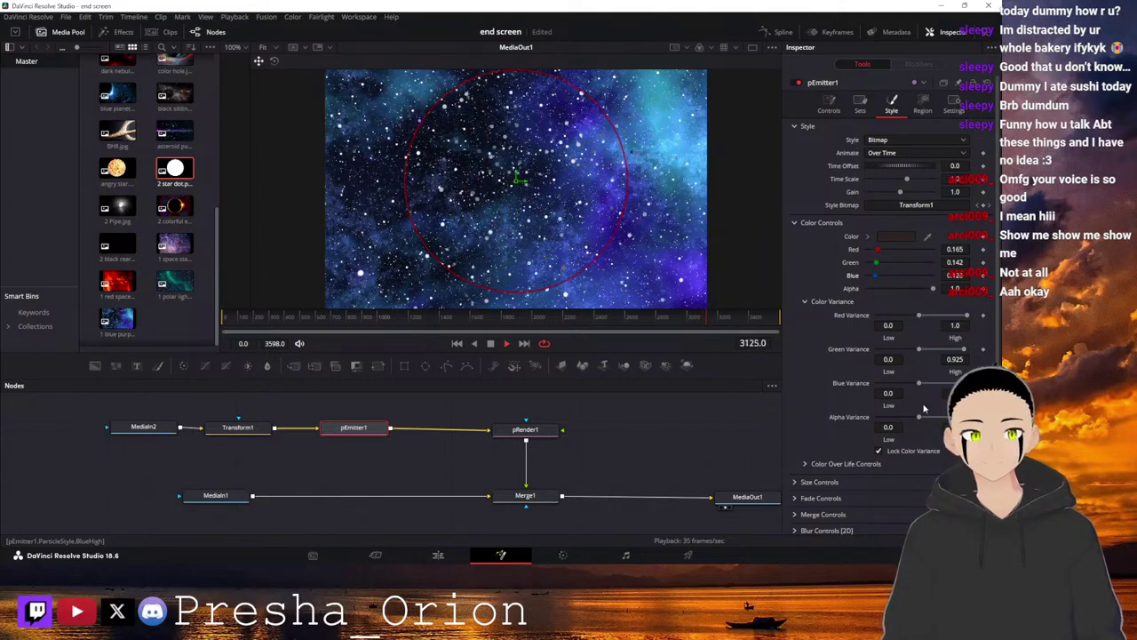
drag(933, 288, 902, 288)
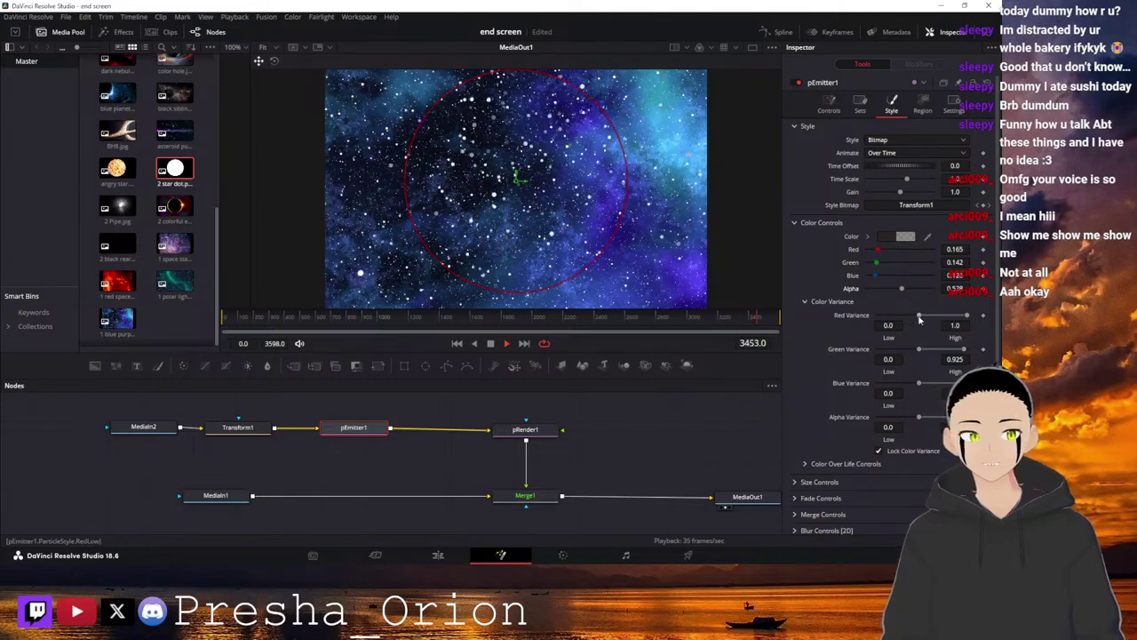
Set pEmitter1's red, green and blue variance lows to -1.0 and their highs to about 0.0, 0.313 and 0.05 respectively.
drag(919, 318, 877, 316)
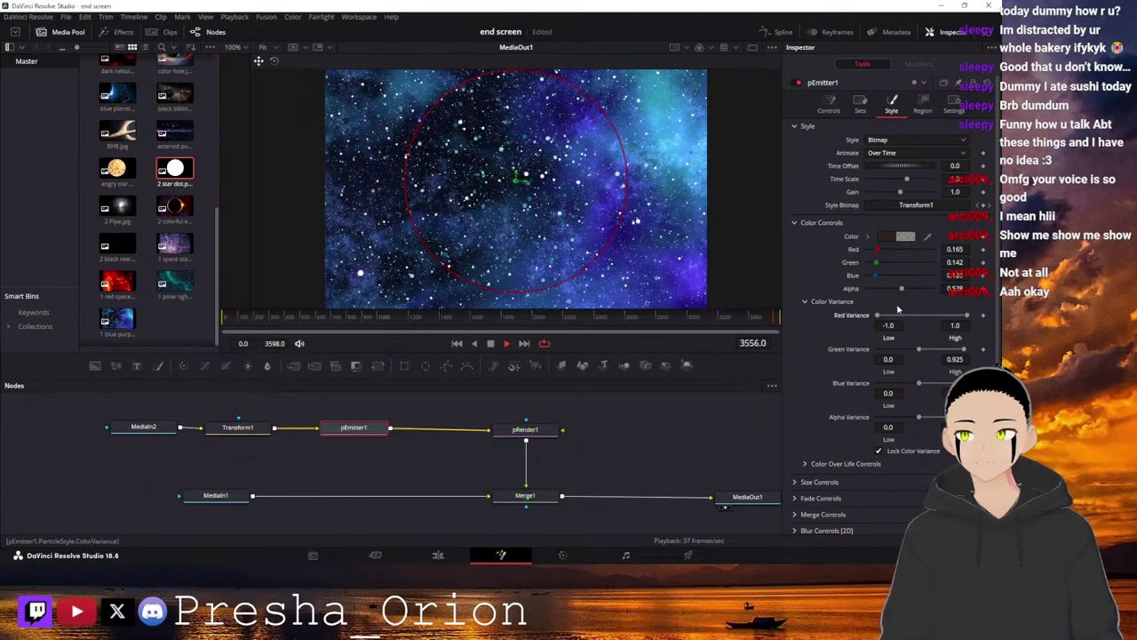
drag(919, 383, 855, 384)
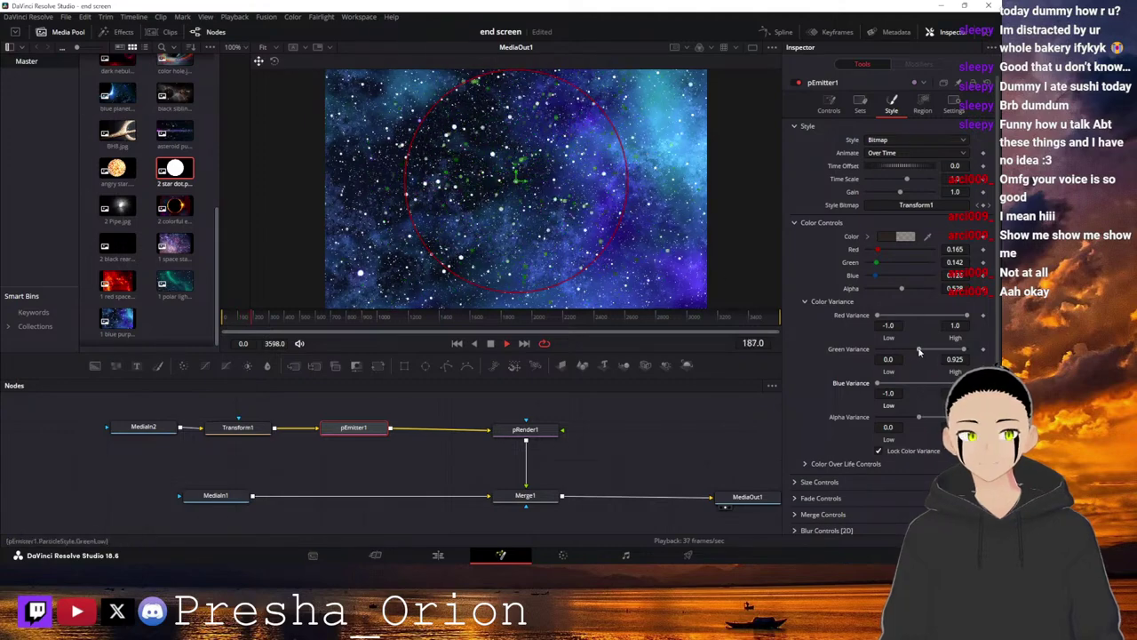
drag(915, 350, 874, 350)
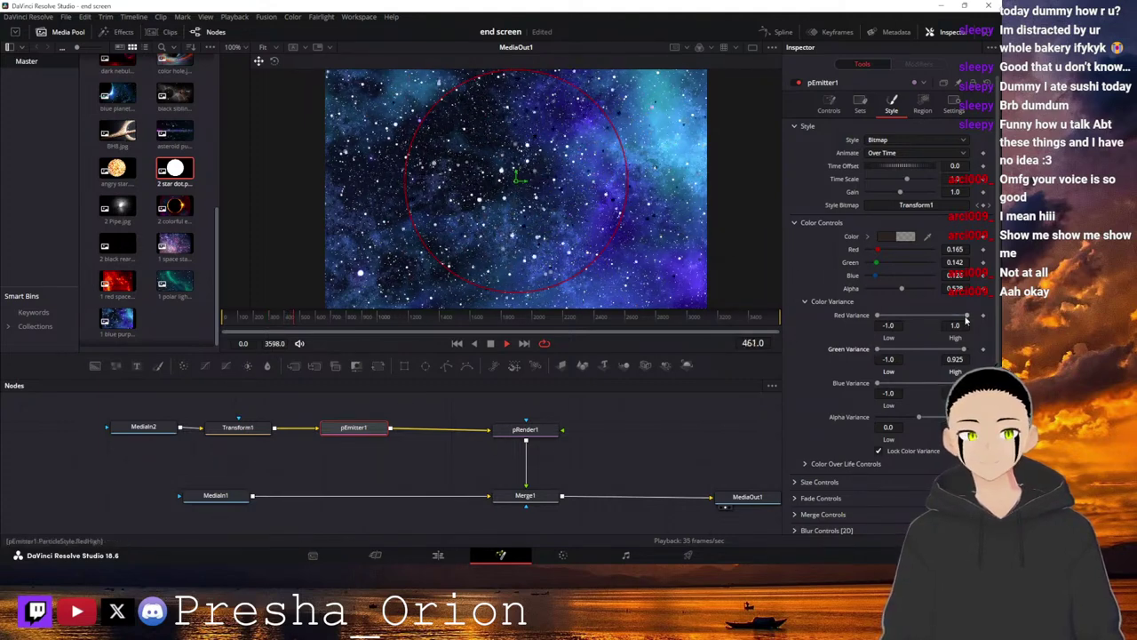
drag(967, 316, 928, 391)
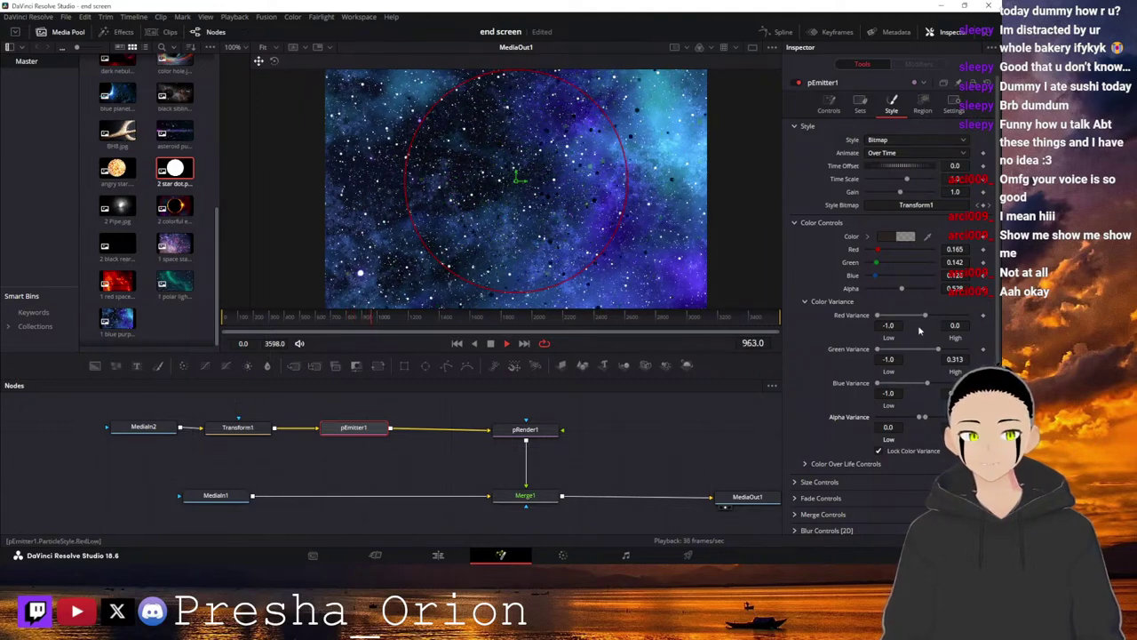
Set pEmitter1's red variance to about -0.537 to 0.4, green to -0.55 to 0.513 and alpha to -0.4 to 0.575.
drag(924, 317, 896, 321)
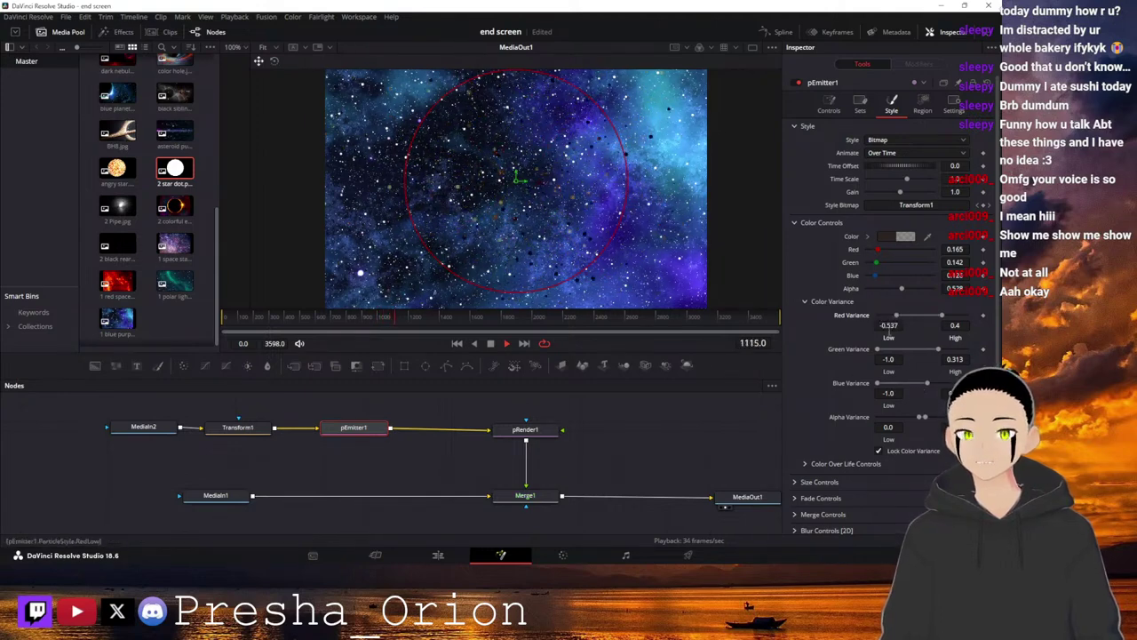
drag(877, 349, 949, 350)
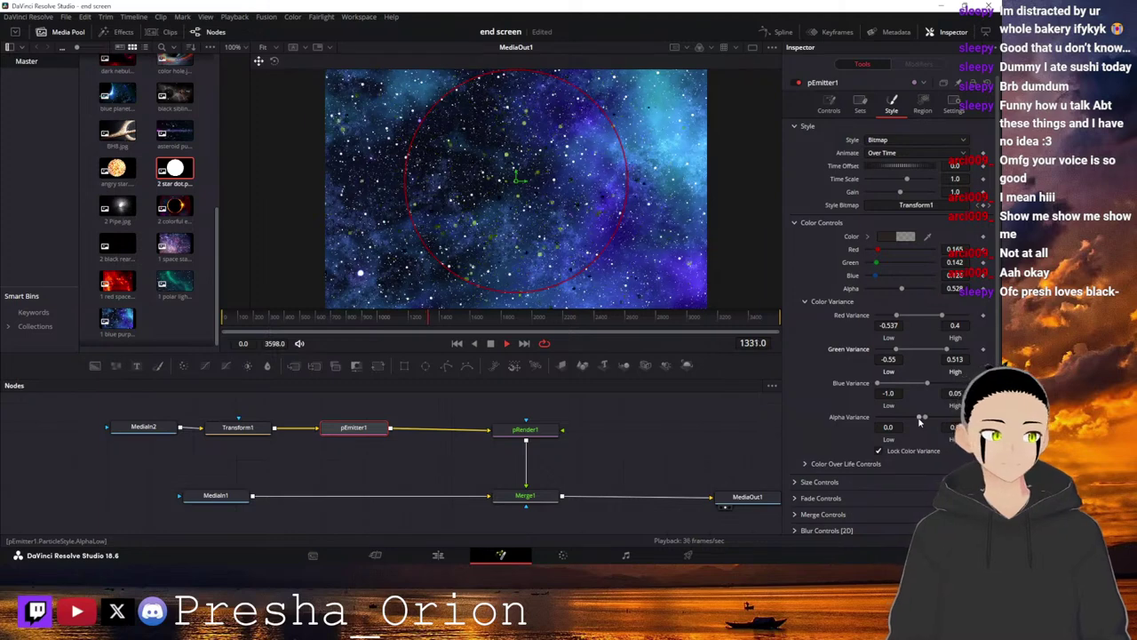
drag(920, 418, 901, 418)
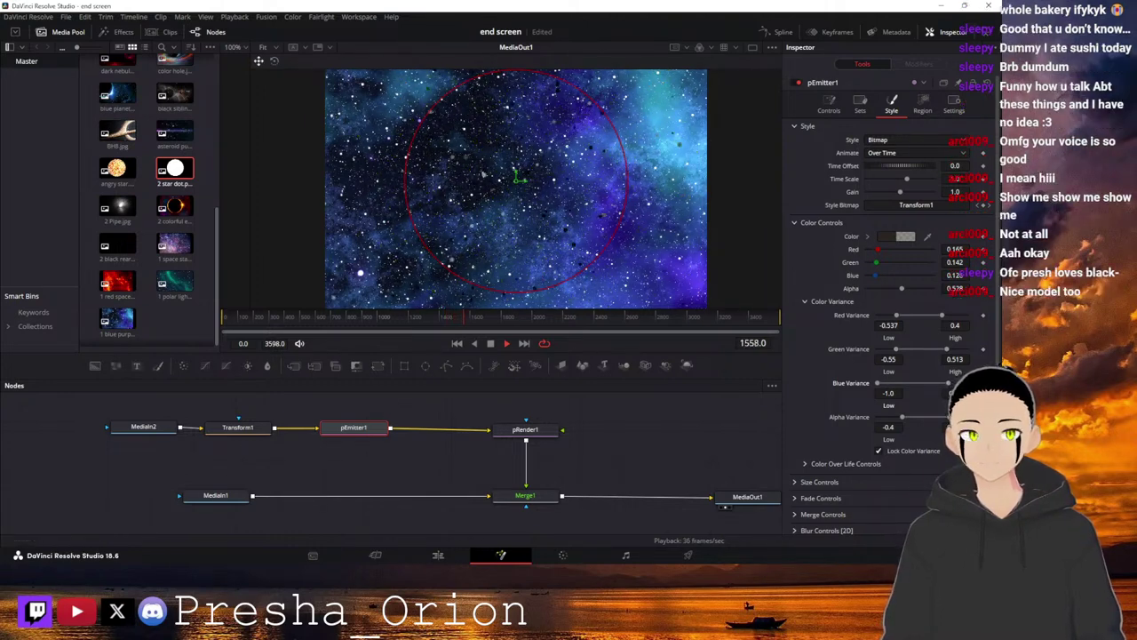
Change pEmitter1's particle color to about red 0.614, green 0.843 and blue 0.921, and look at the Color Over Life controls.
drag(878, 249, 957, 276)
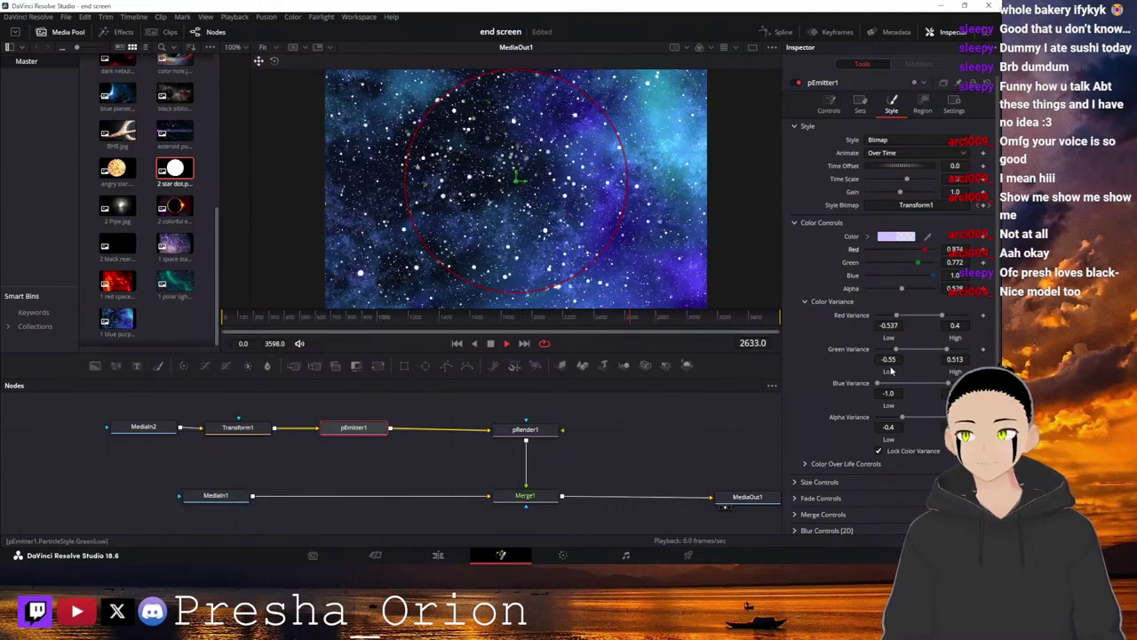
click(929, 277)
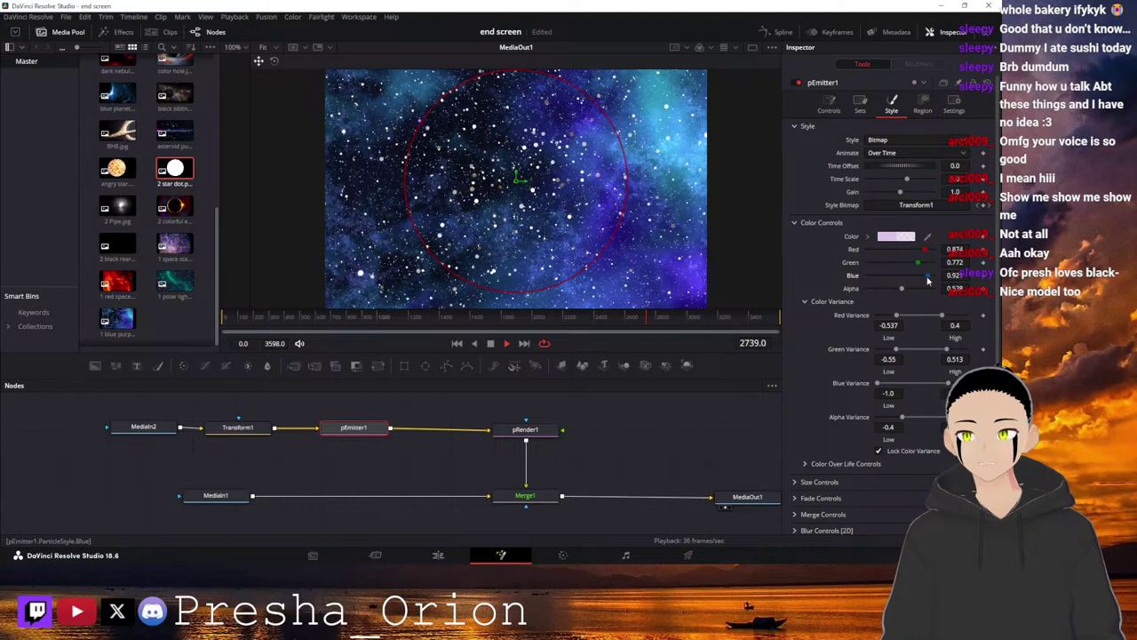
drag(924, 267, 904, 269)
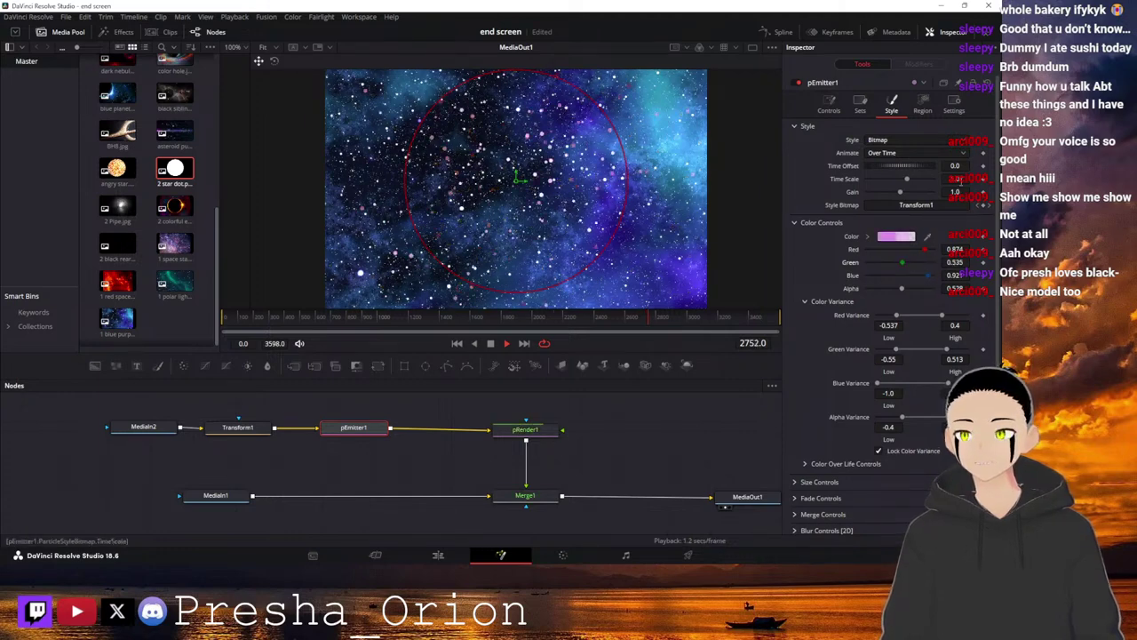
mouse_move(902, 268)
mouse_down()
mouse_move(924, 258)
mouse_move(910, 253)
mouse_up()
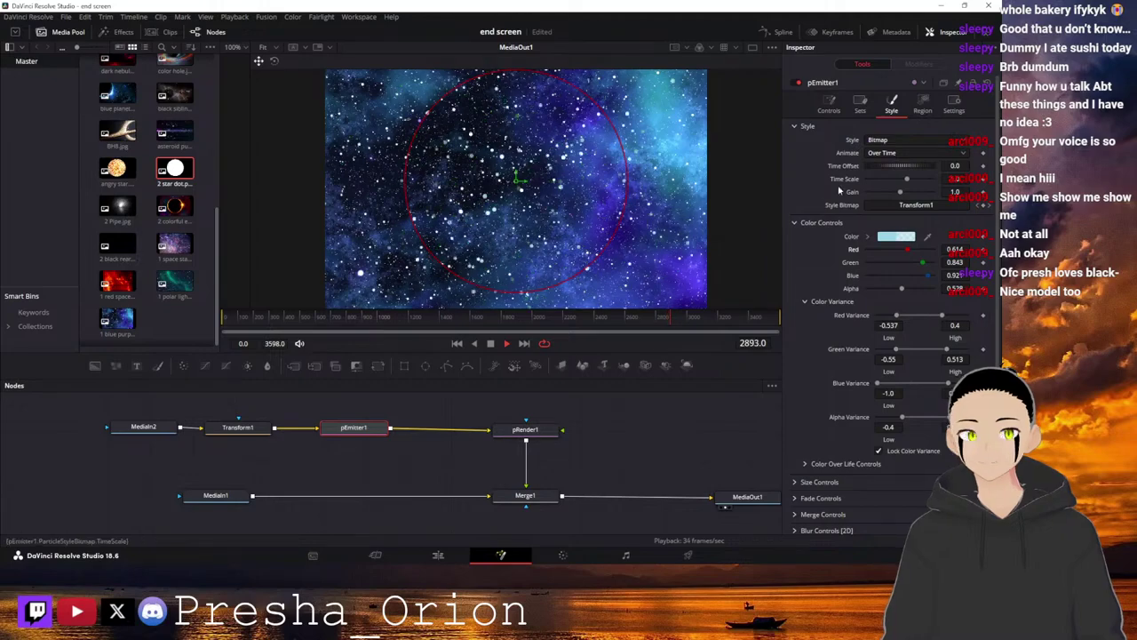
click(802, 464)
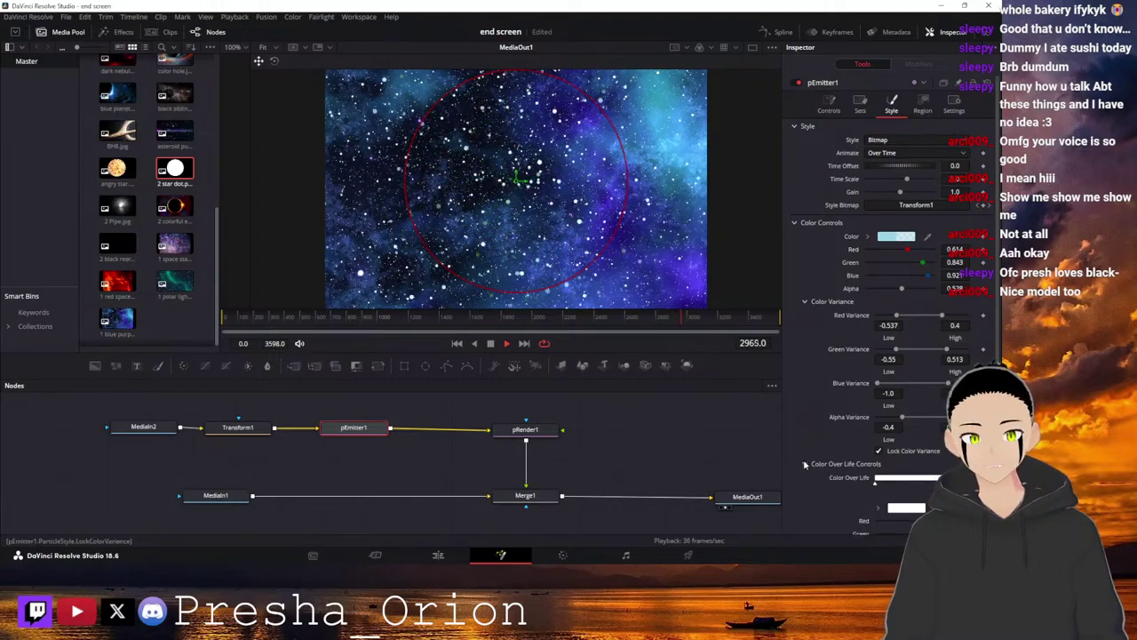
scroll(862, 413, down, 2)
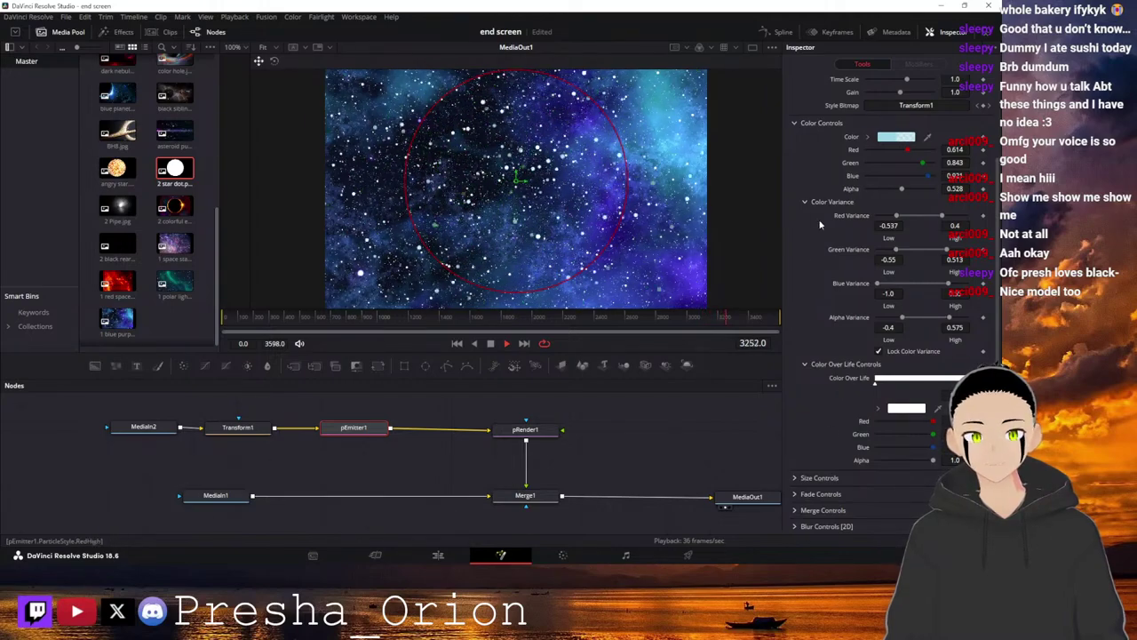
scroll(821, 224, up, 2)
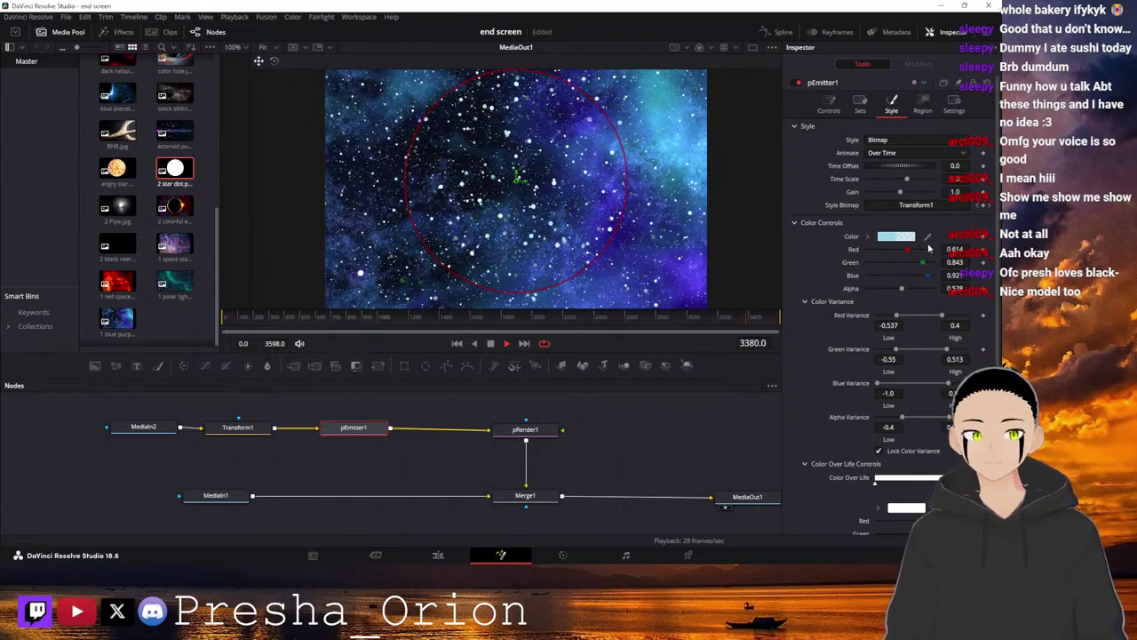
Set pEmitter1's particle color to white and its variance to about red 0.375 to 0.788, green 0.413 to 0.513 and blue low 0.375.
drag(909, 249, 938, 276)
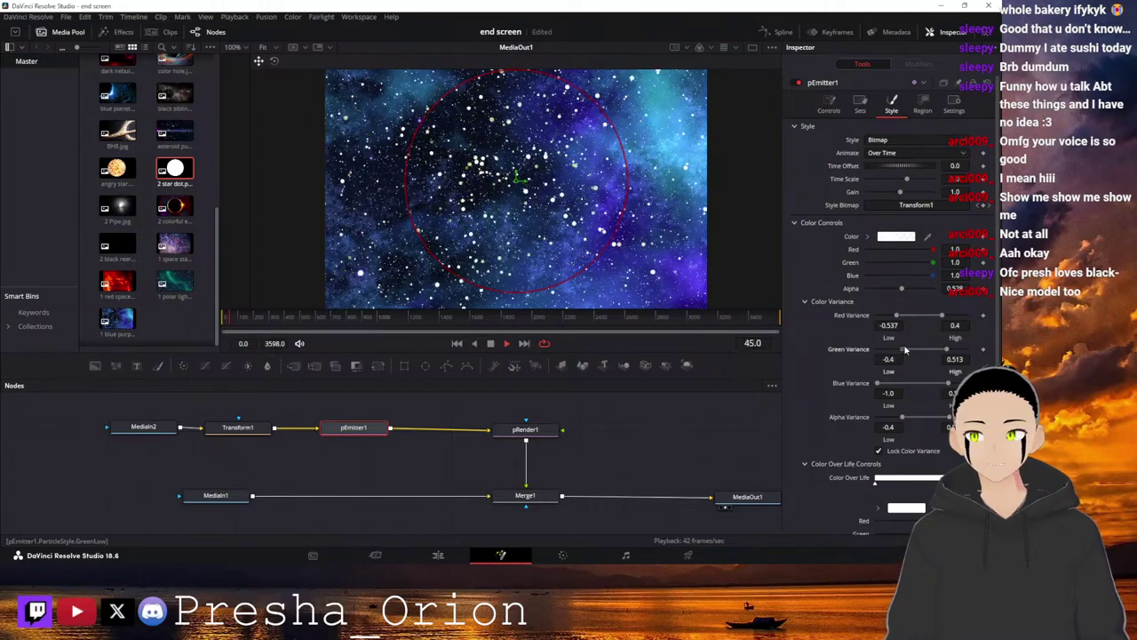
drag(895, 351, 936, 345)
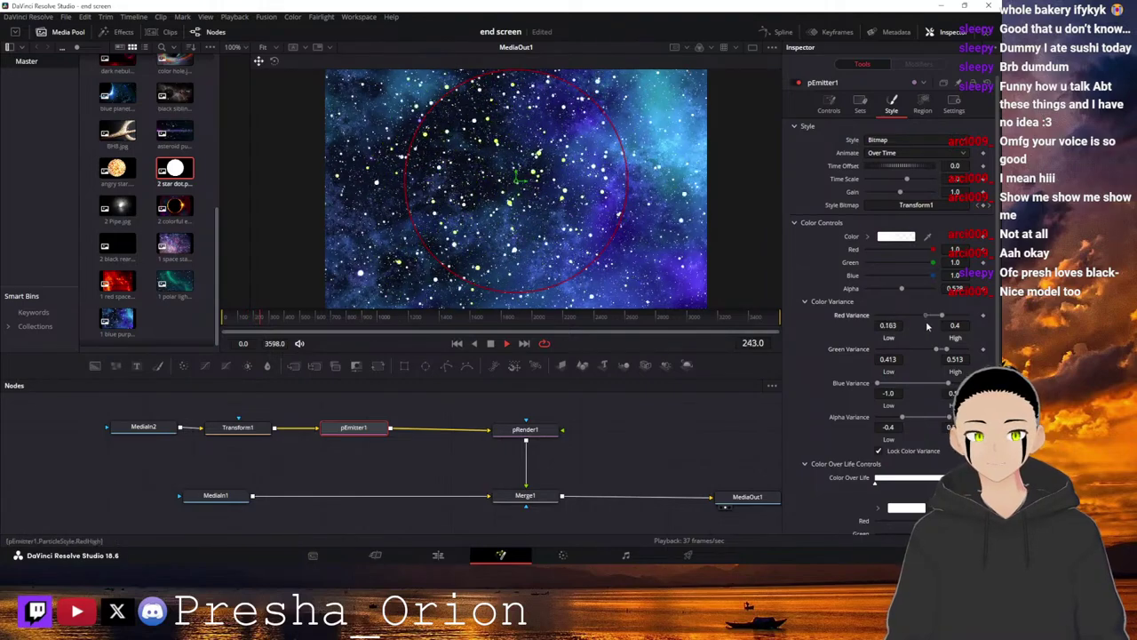
drag(897, 318, 959, 325)
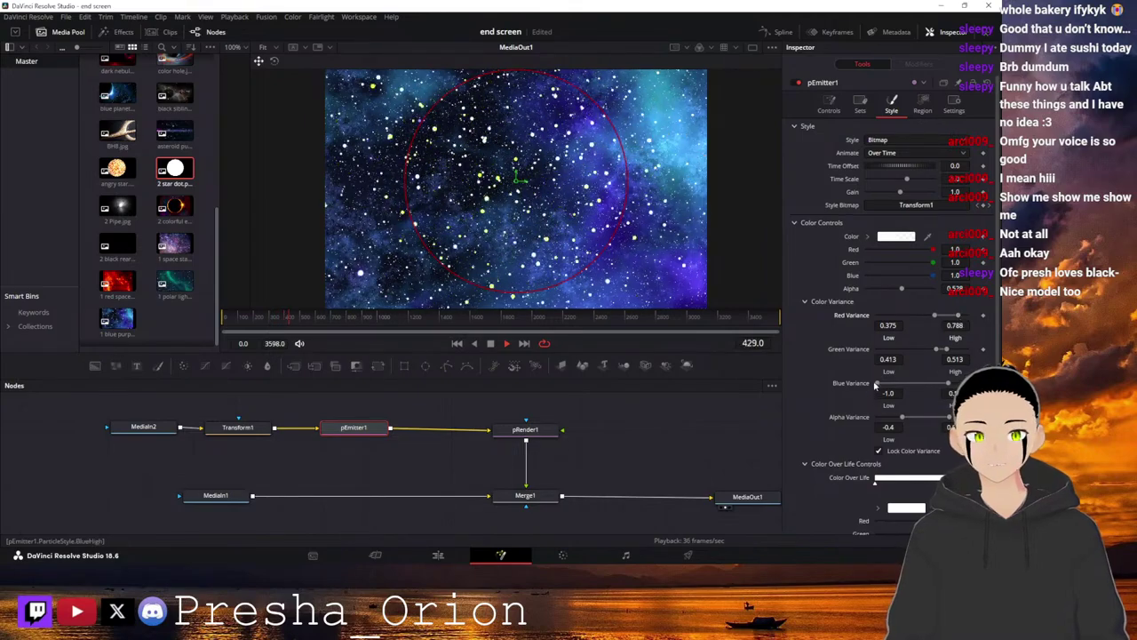
drag(877, 383, 934, 383)
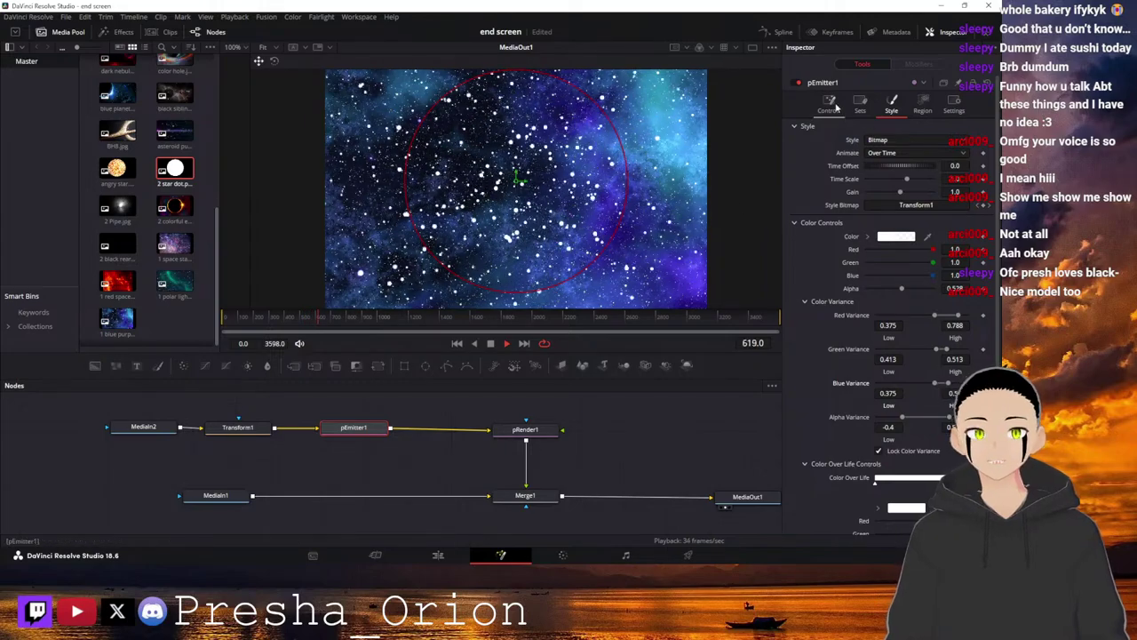
Reset pEmitter1's red, green, blue and alpha variance ranges to 0.0.
double_click(856, 319)
double_click(847, 353)
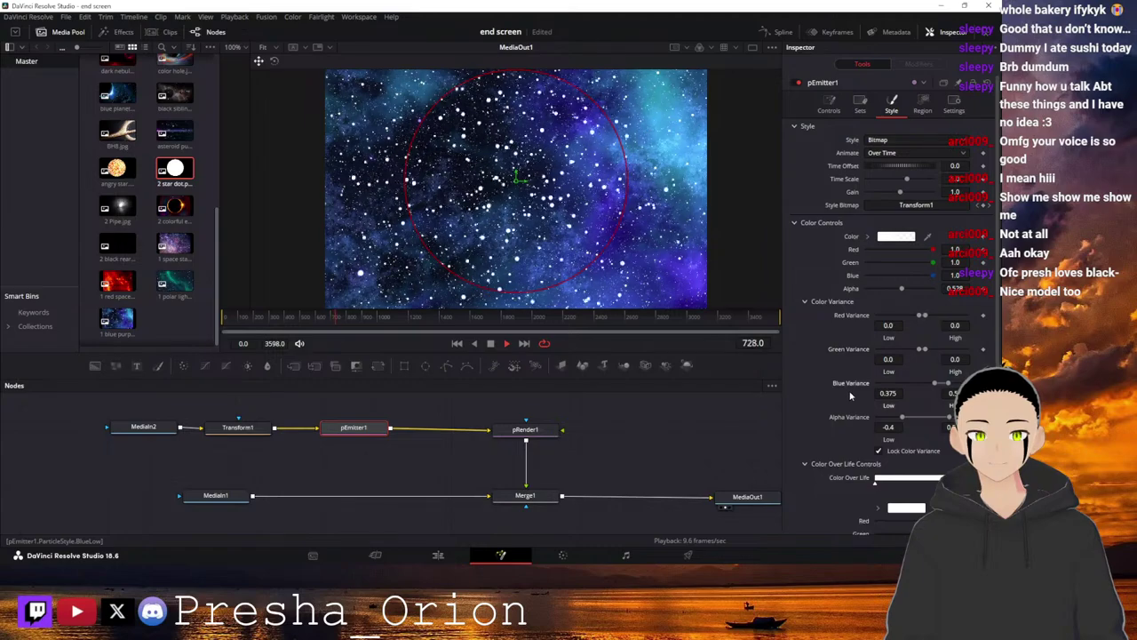
double_click(849, 386)
double_click(850, 415)
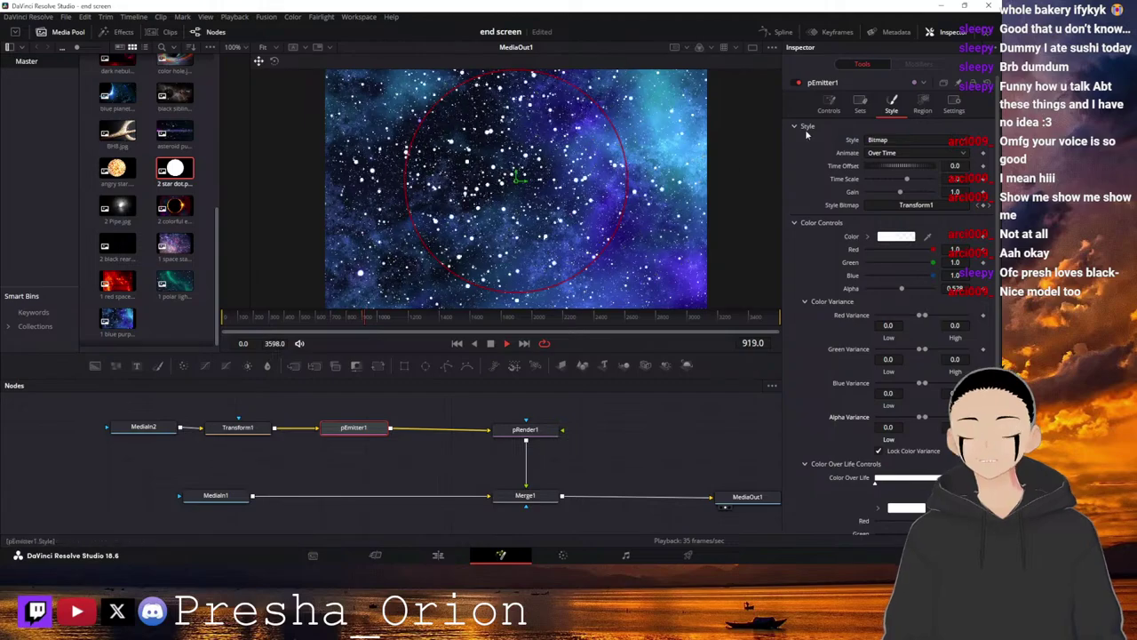
Set pEmitter1's number variance to about 13.4.
click(829, 105)
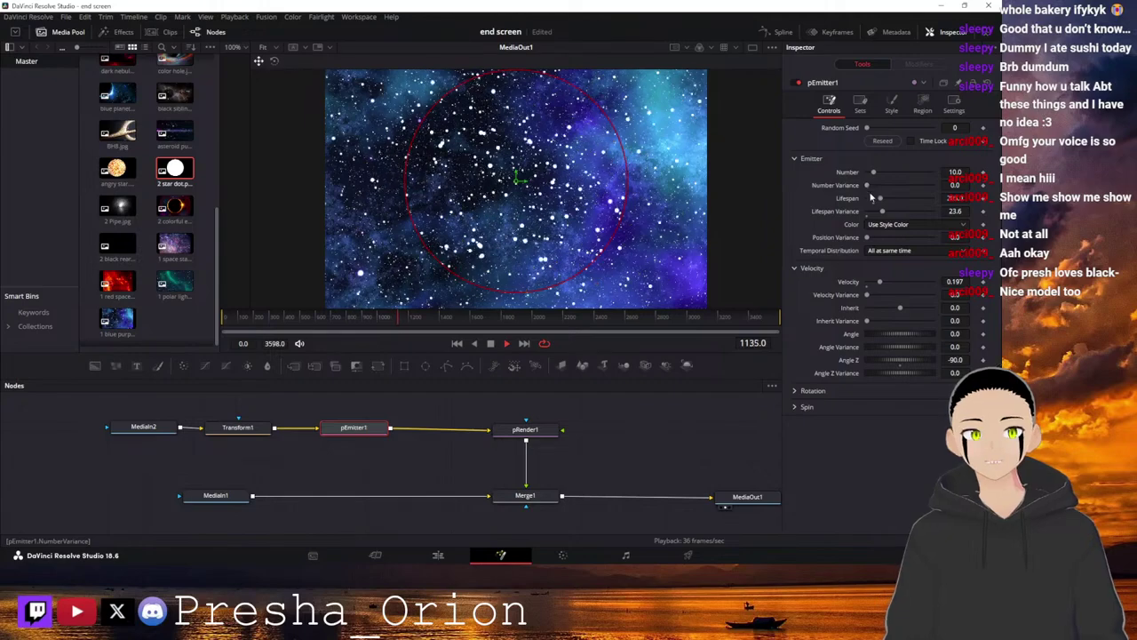
drag(867, 188, 876, 187)
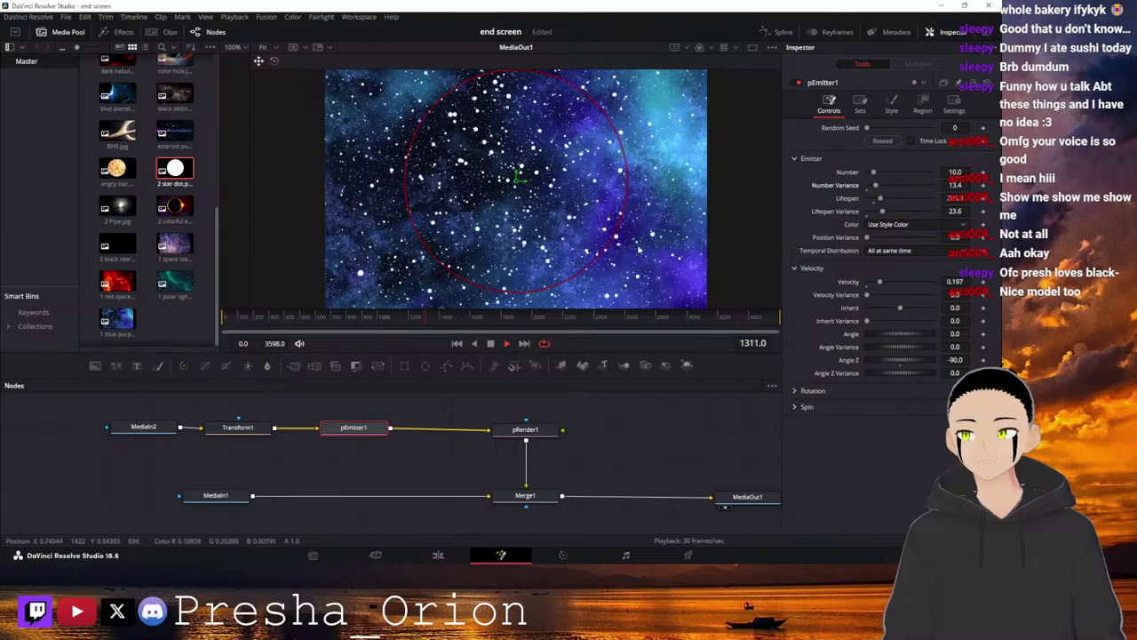
Try Use Color from Region as pEmitter1's particle color source and return it to Use Style Color.
click(885, 225)
click(891, 250)
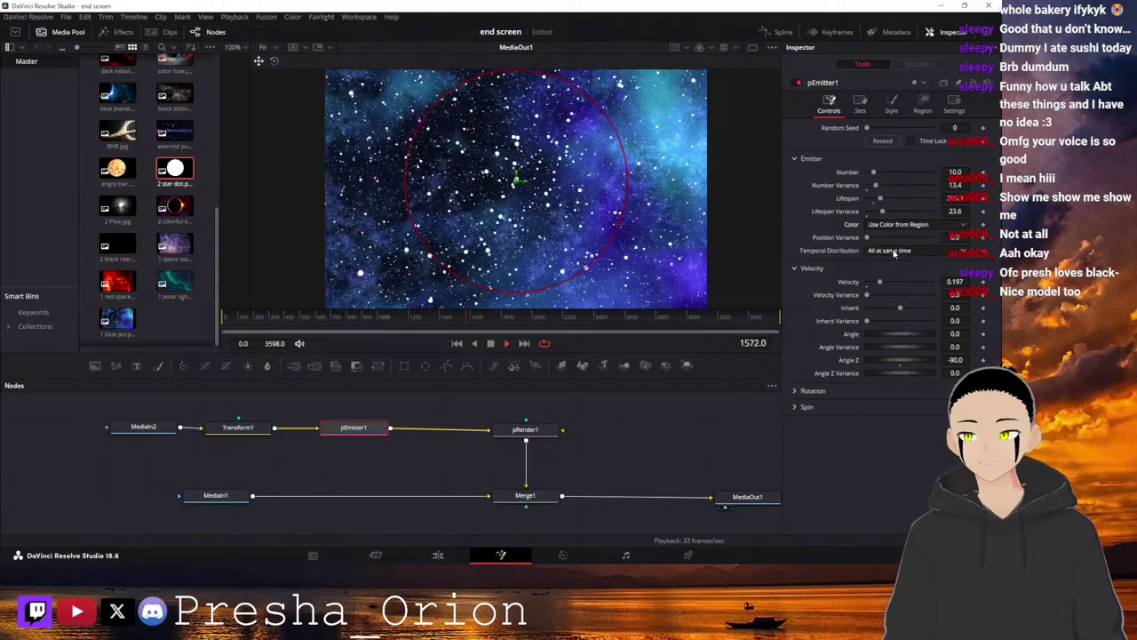
click(898, 228)
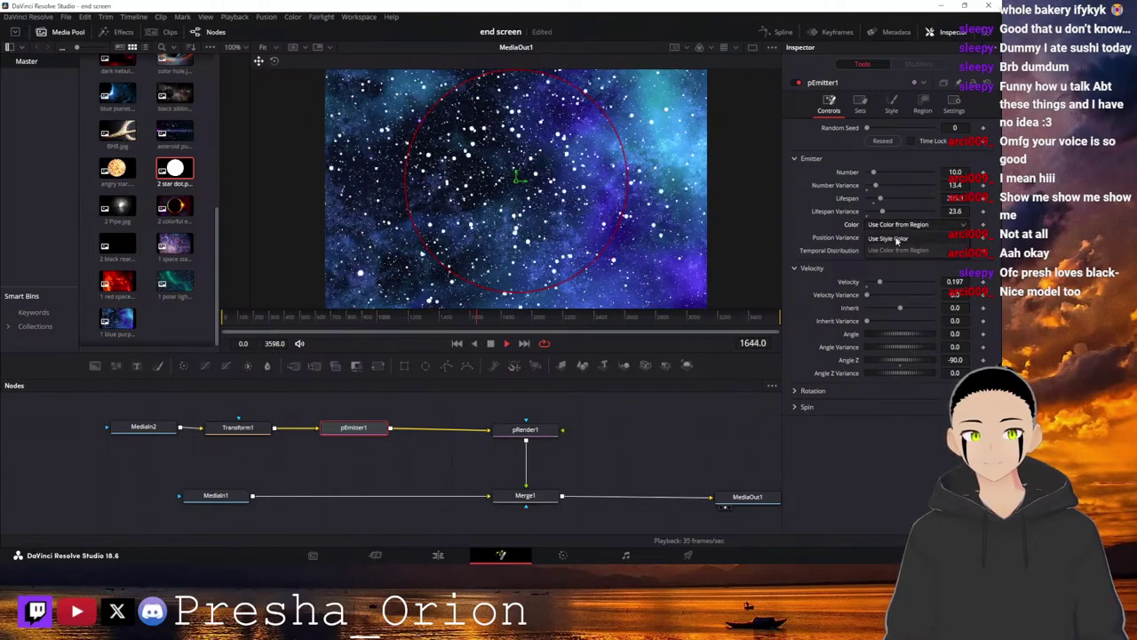
click(898, 238)
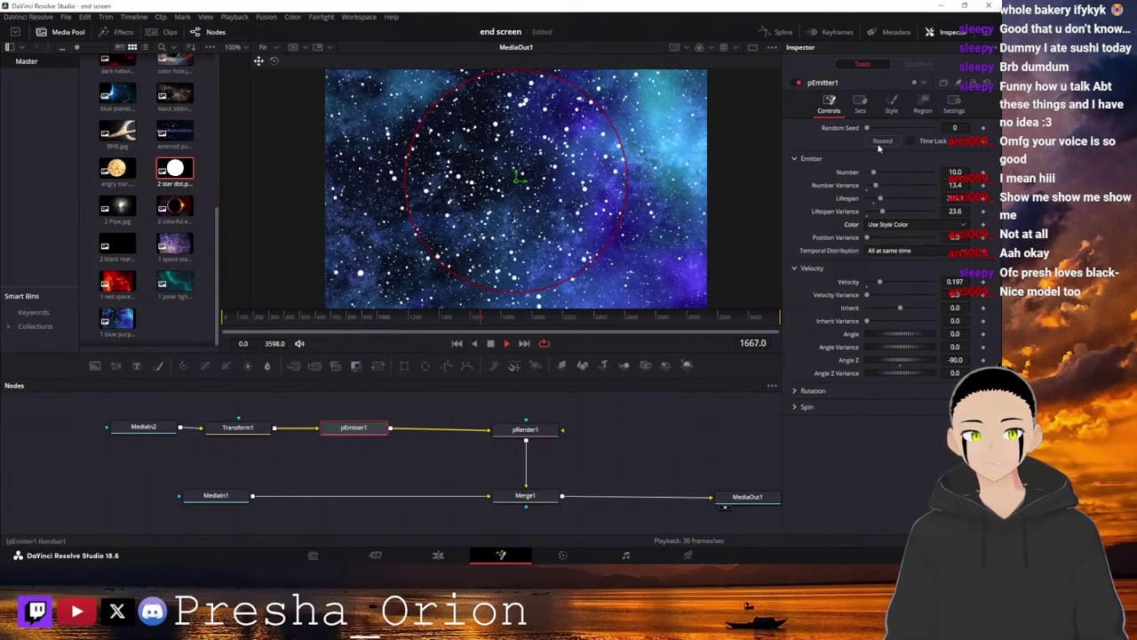
Look through pEmitter1's region, settings, style, sets and emitter parameters.
click(924, 105)
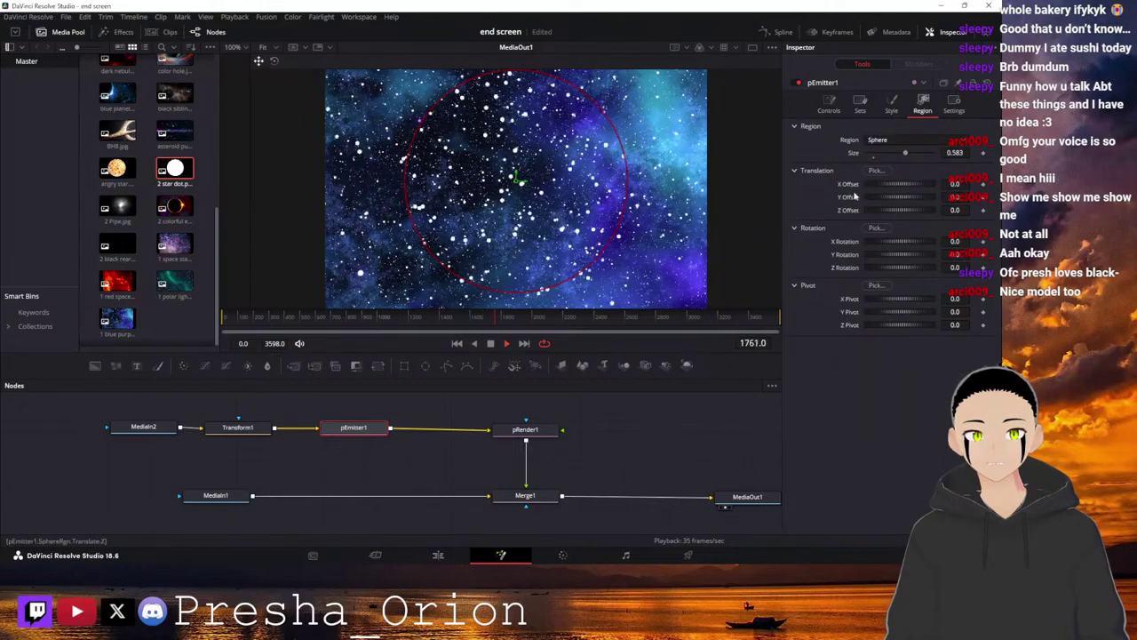
click(953, 105)
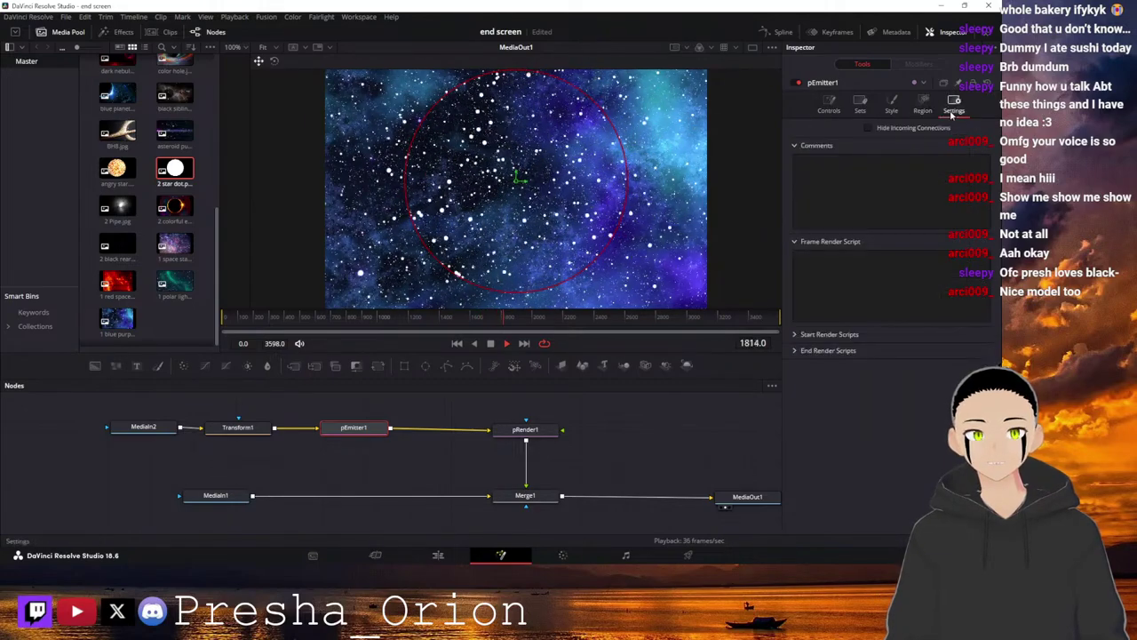
click(892, 111)
scroll(836, 297, down, 3)
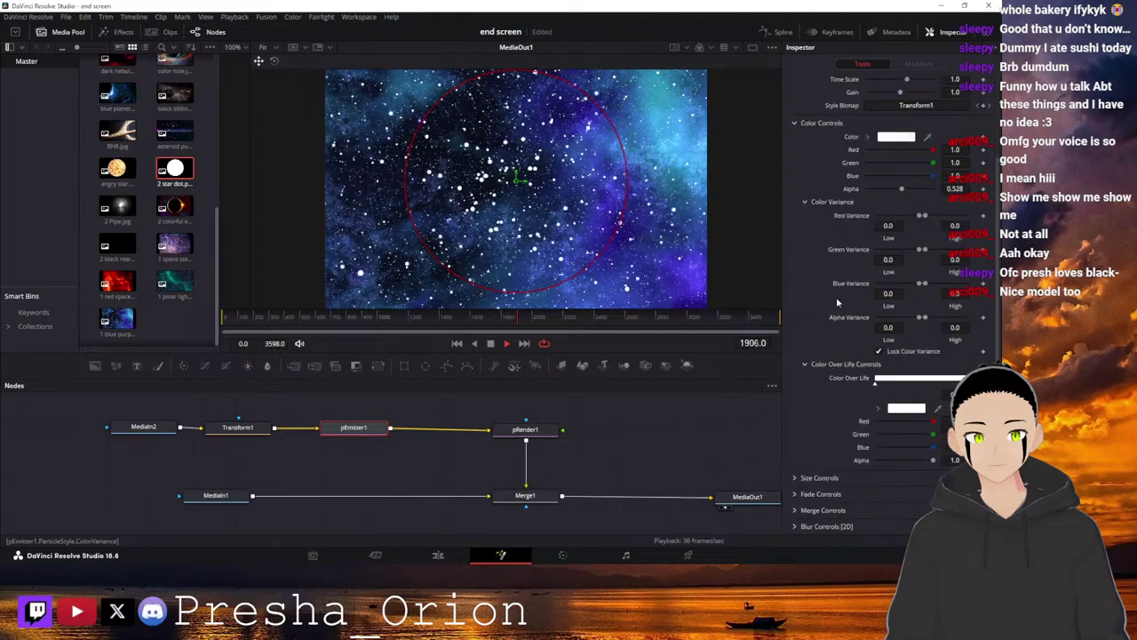
scroll(836, 297, up, 3)
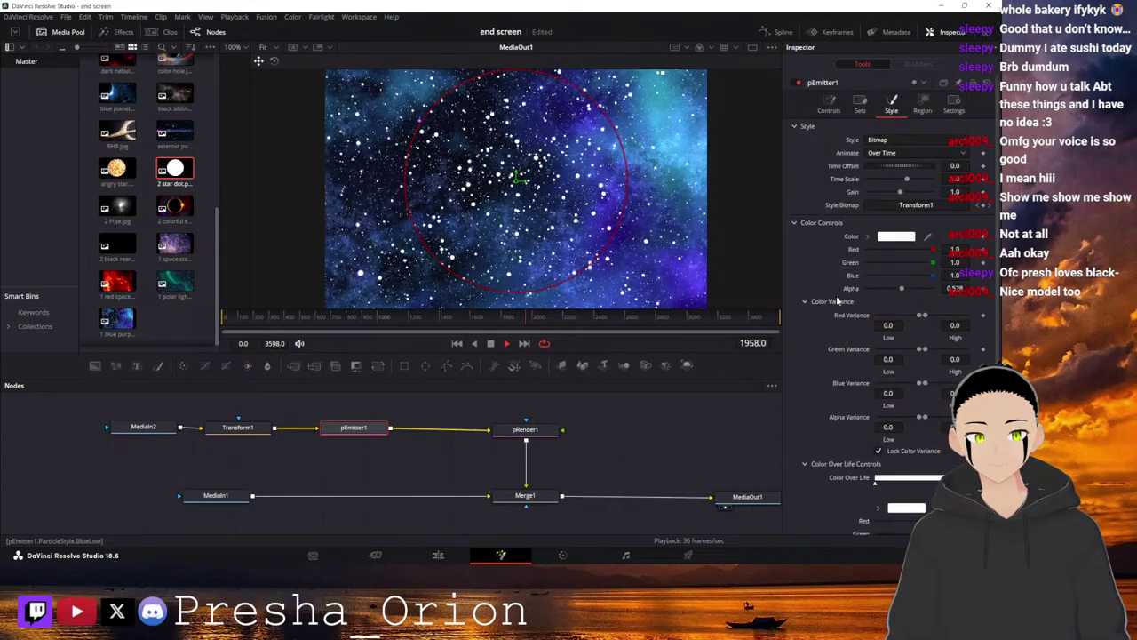
click(860, 104)
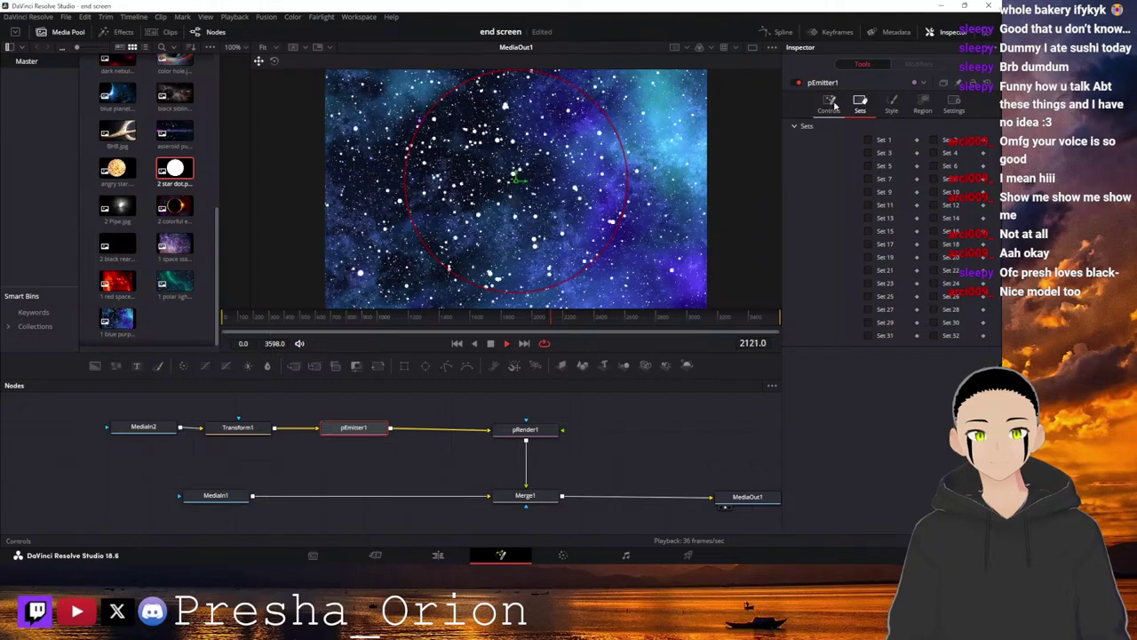
click(829, 105)
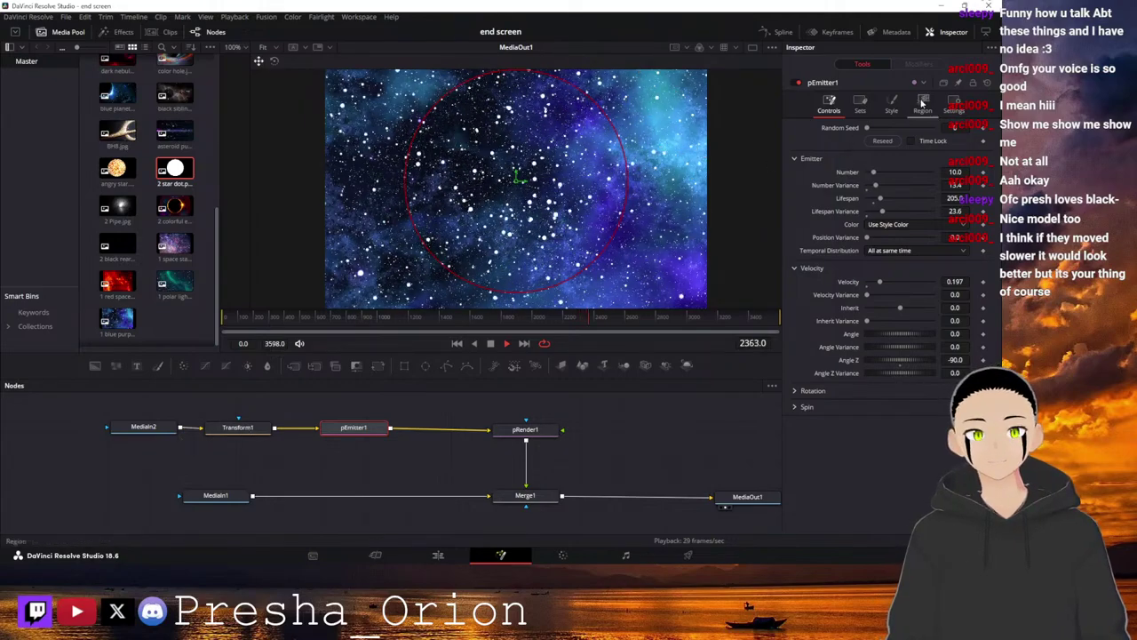
click(922, 103)
Reduce pEmitter1's particle size to 0.0179 and its size variance to about 0.0984.
click(896, 107)
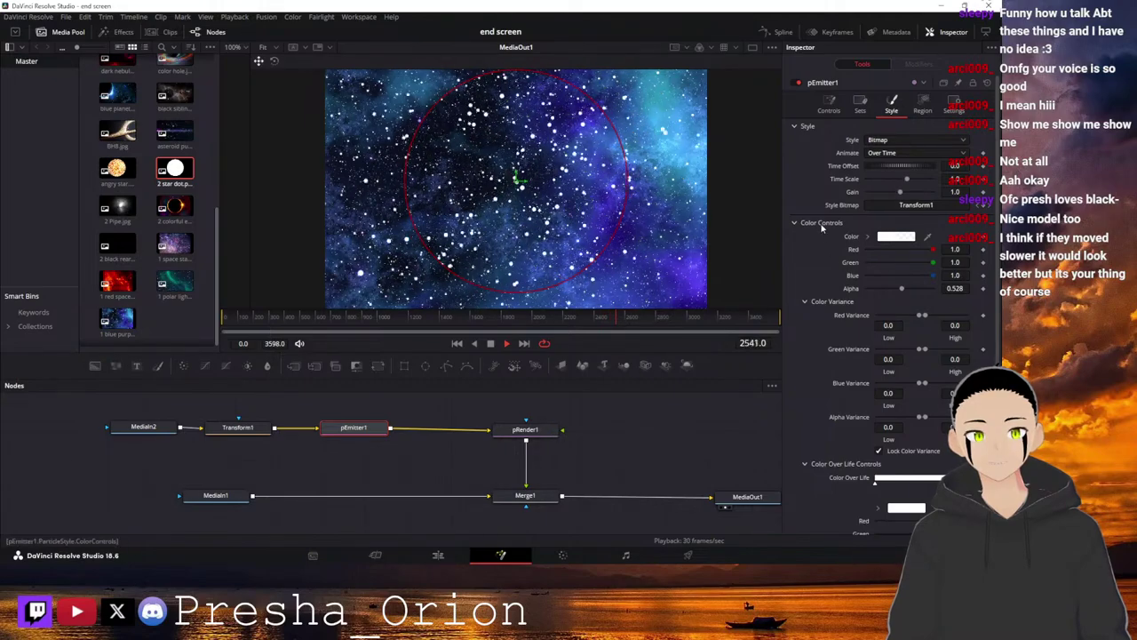
click(795, 224)
click(797, 241)
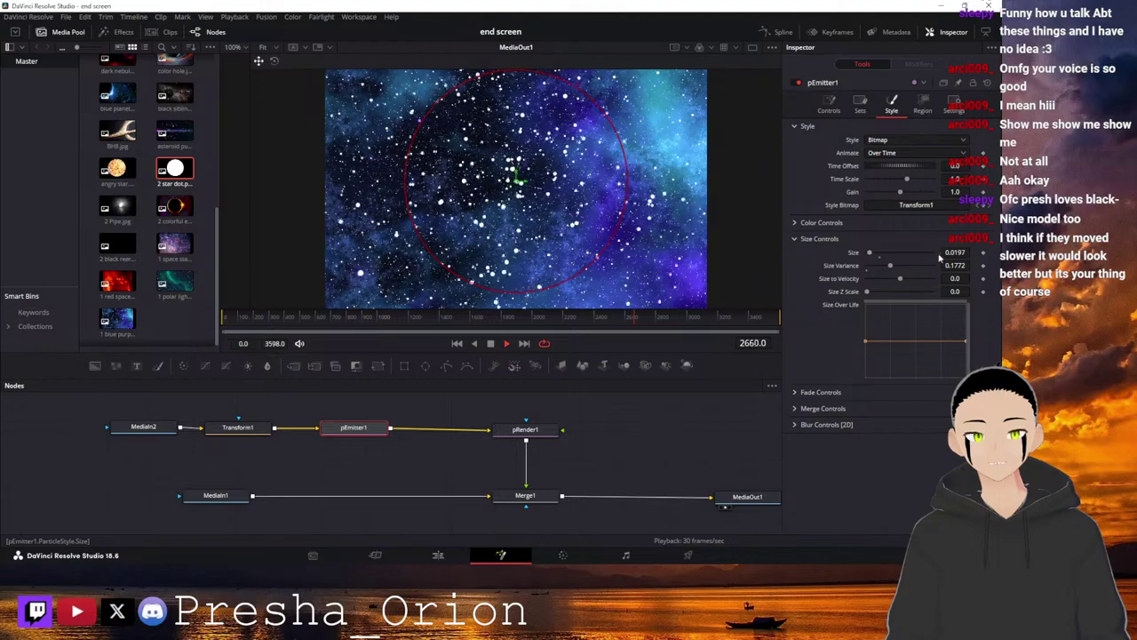
mouse_move(958, 254)
mouse_down()
mouse_move(946, 253)
mouse_move(960, 253)
mouse_up()
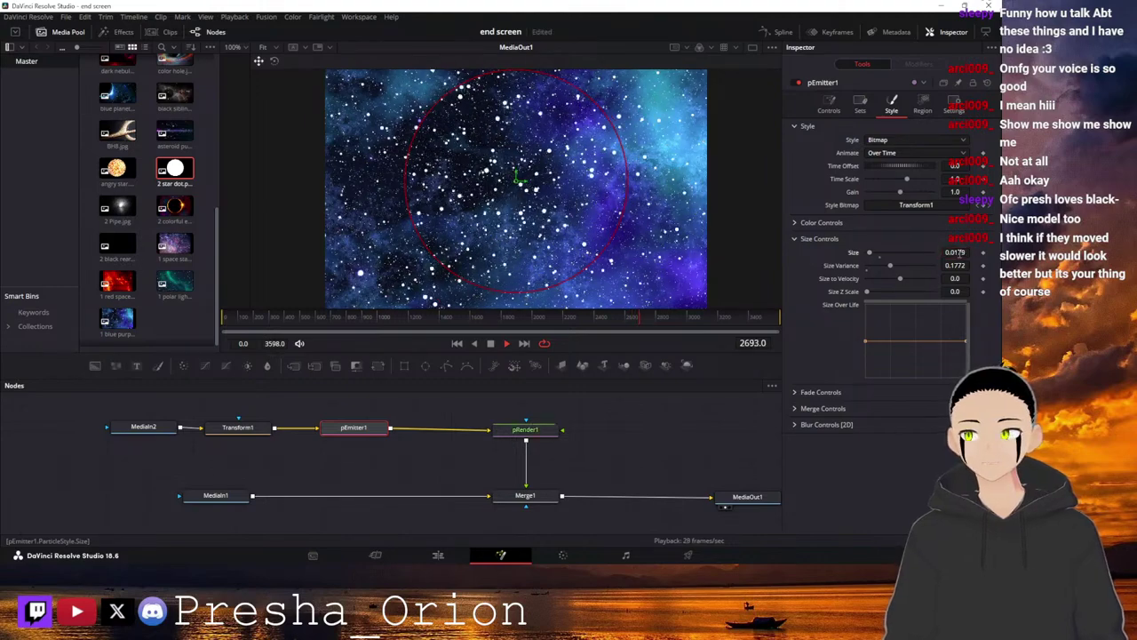
drag(891, 266, 880, 270)
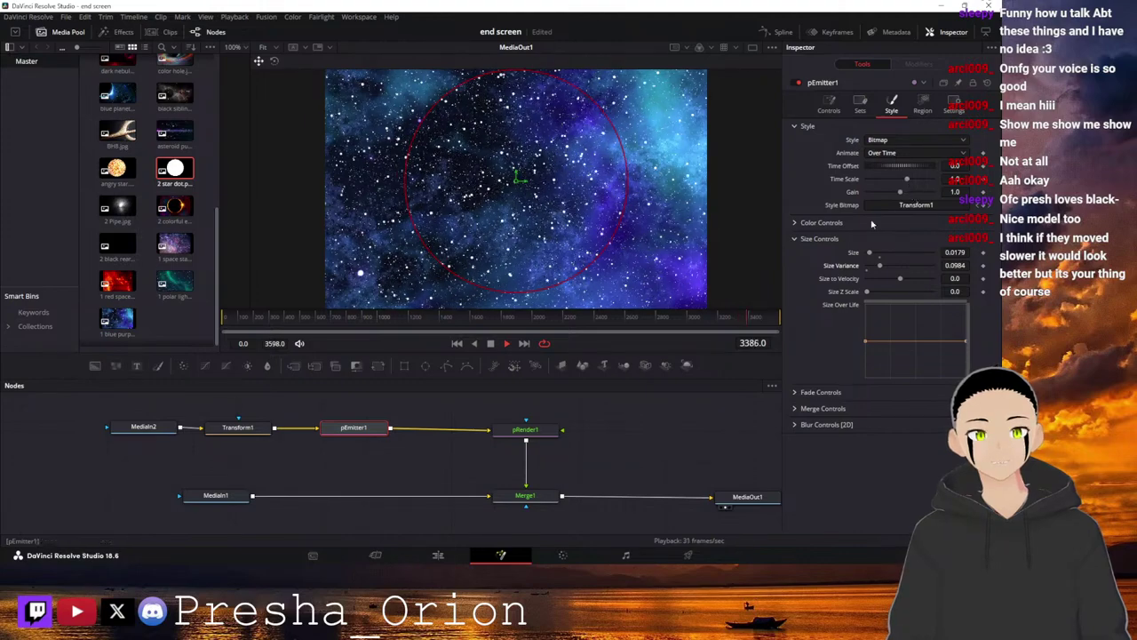
click(799, 239)
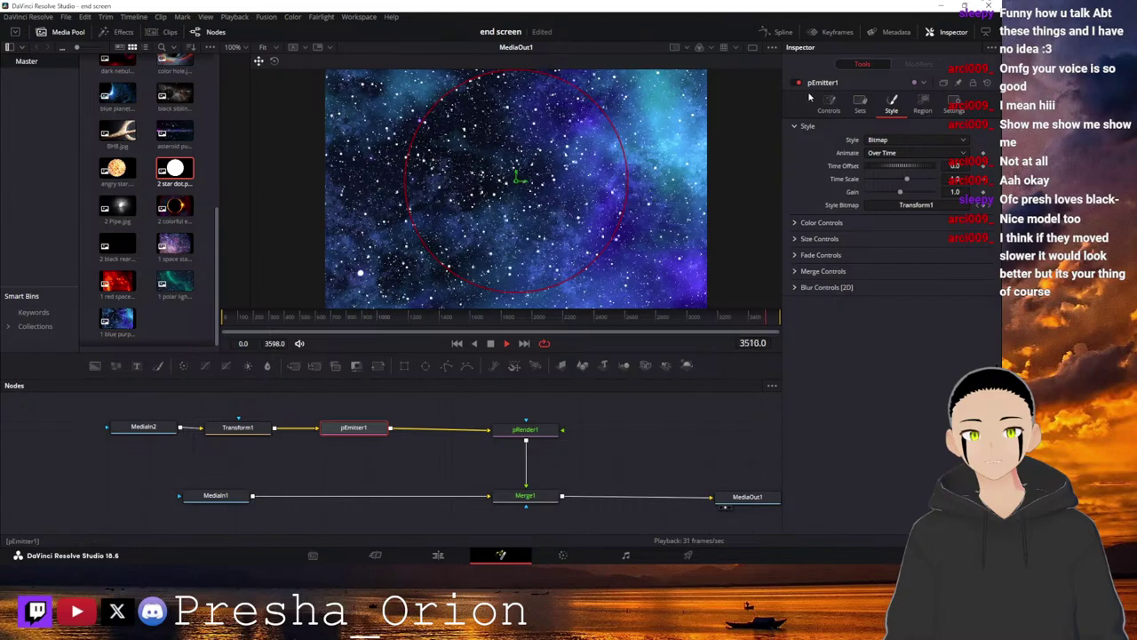
Slow pEmitter1's particles to a velocity of about 0.096, keeping Use Style Color as the color source.
click(836, 110)
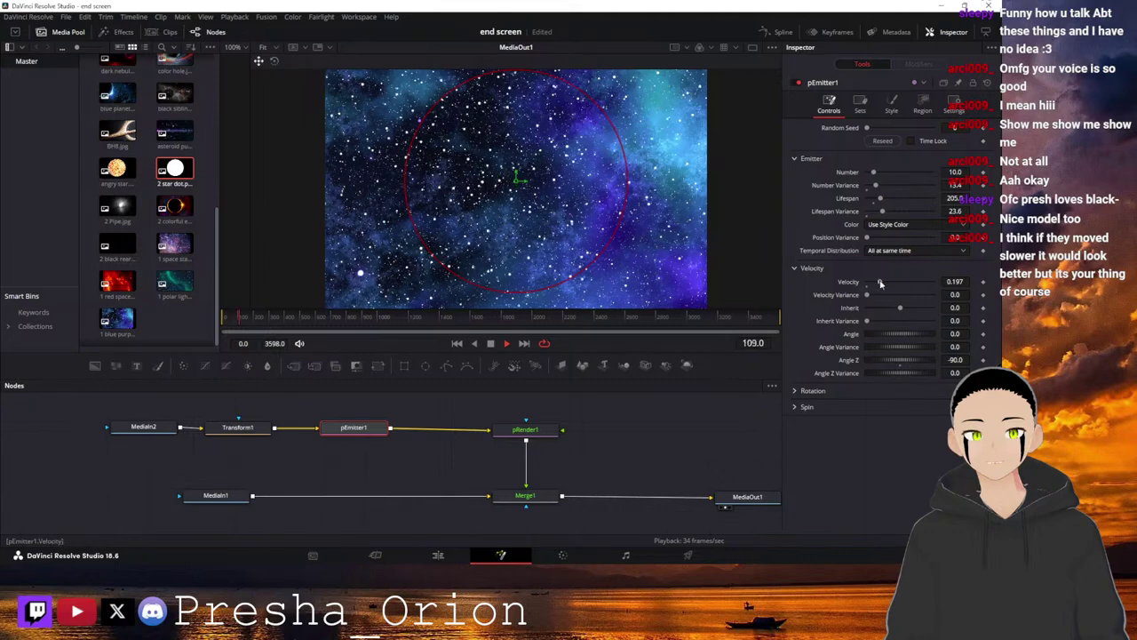
drag(879, 283, 876, 282)
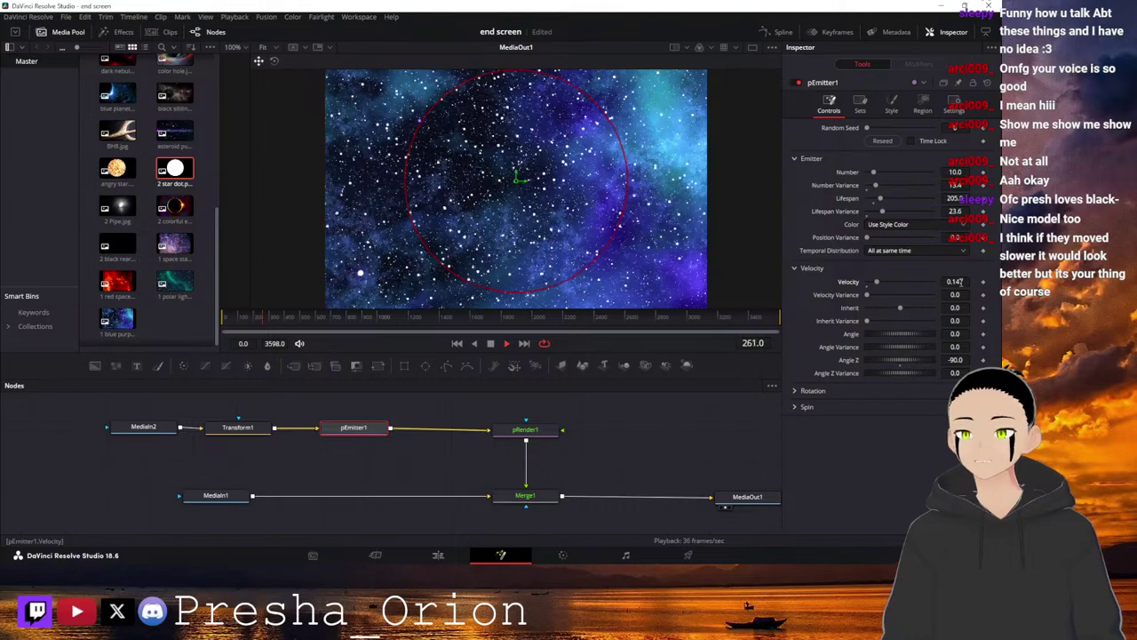
drag(961, 282, 949, 282)
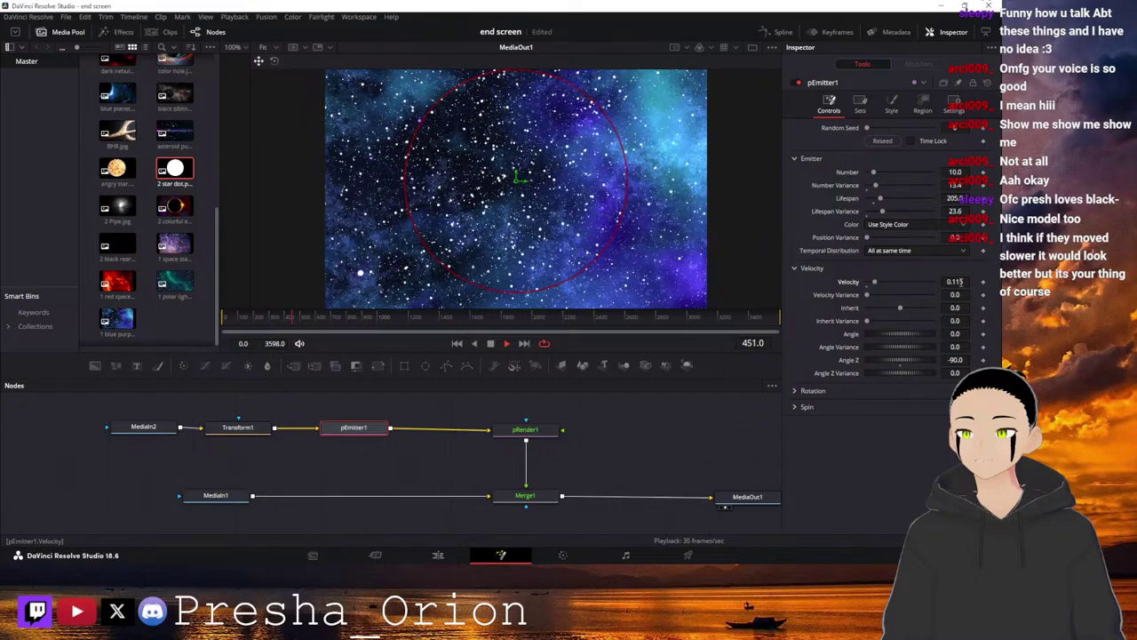
drag(961, 281, 960, 282)
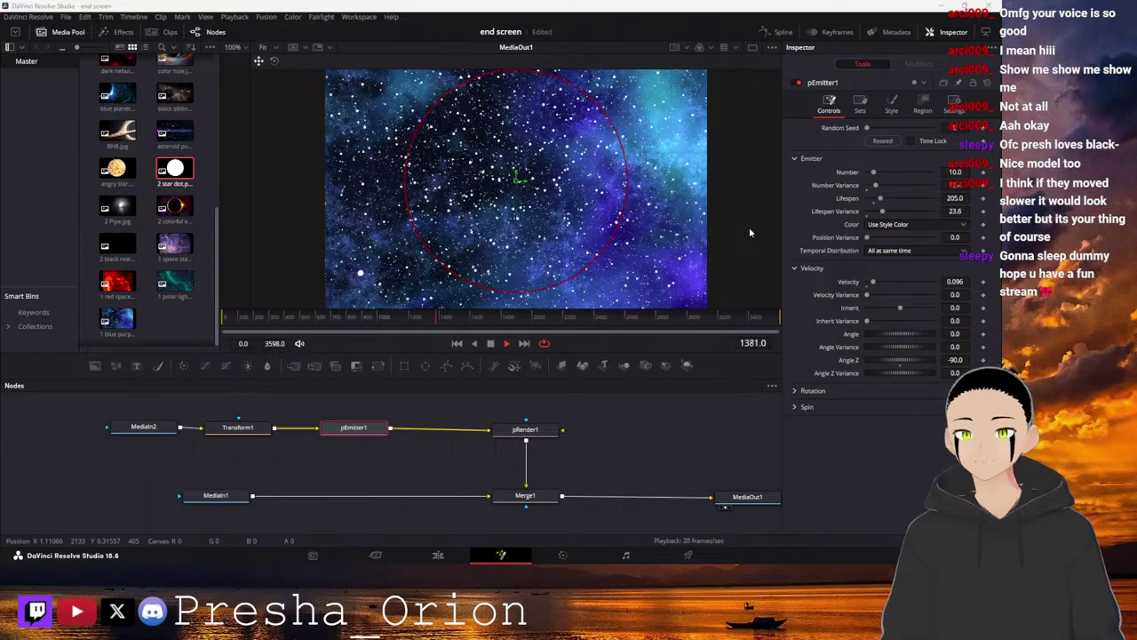
click(892, 226)
click(892, 236)
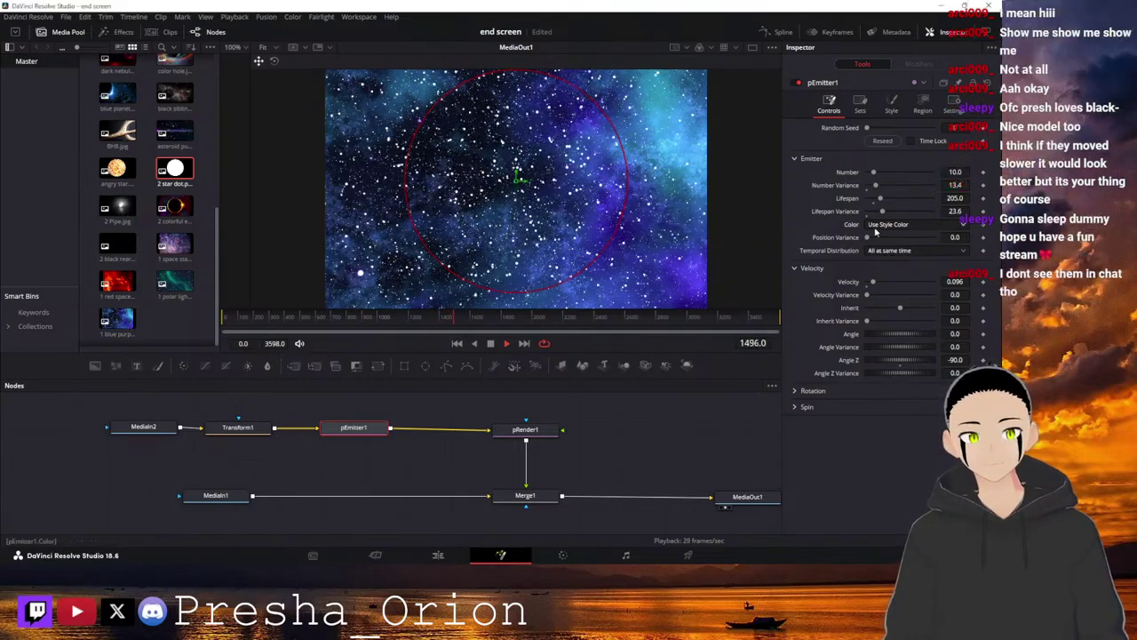
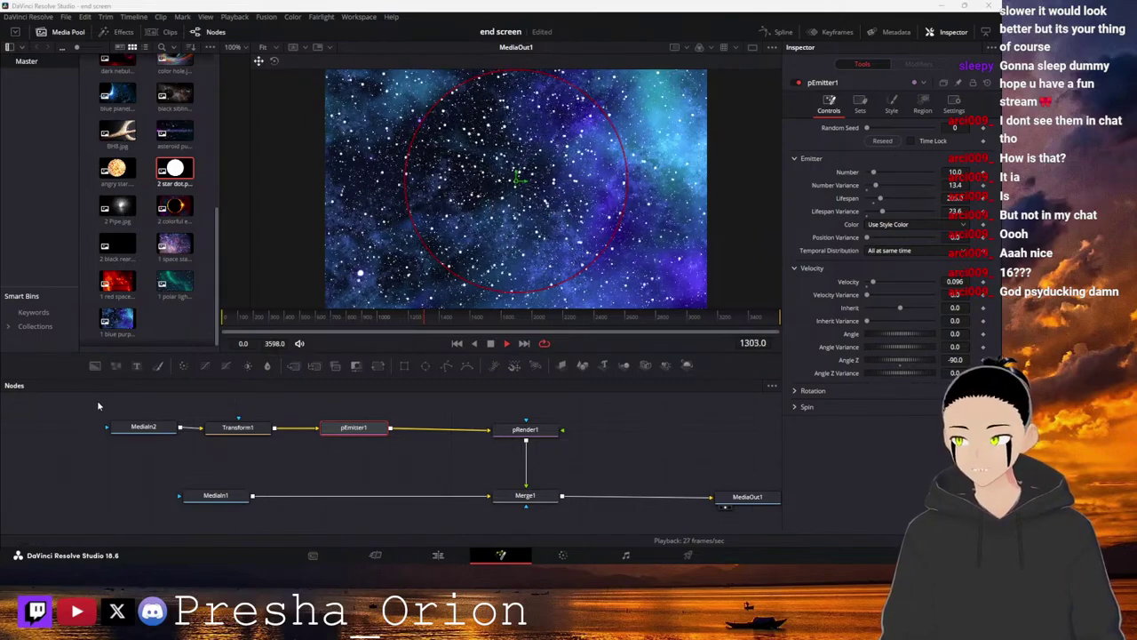
Try pasting the blue clip's entire node tree into the red space dust clip's Fusion composition, and delete the pasted nodes.
drag(99, 402, 745, 524)
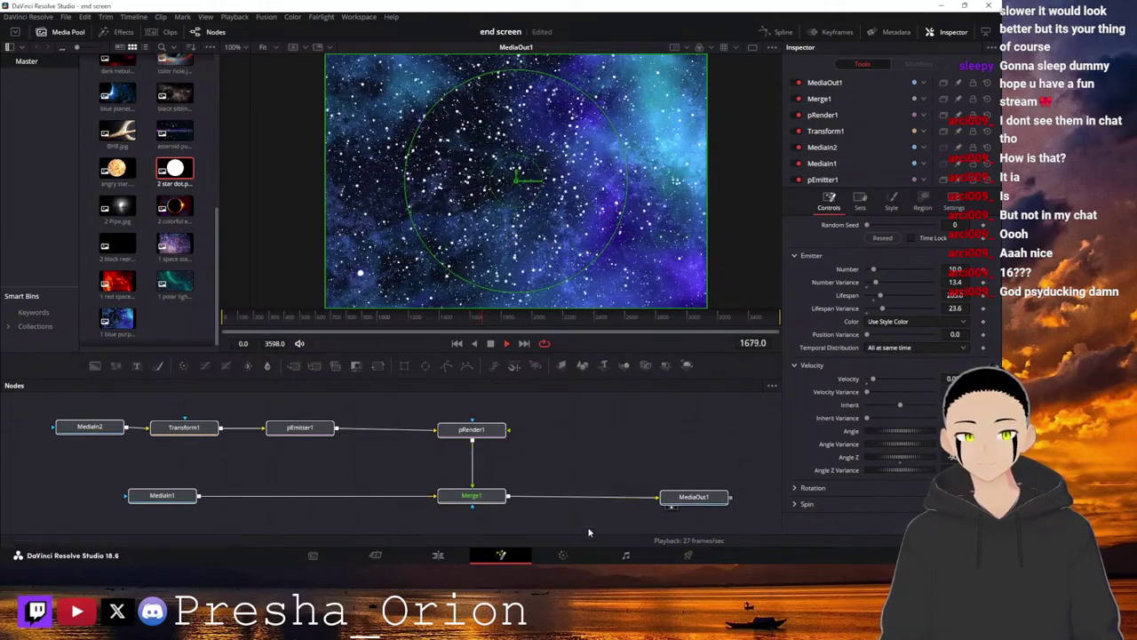
click(389, 556)
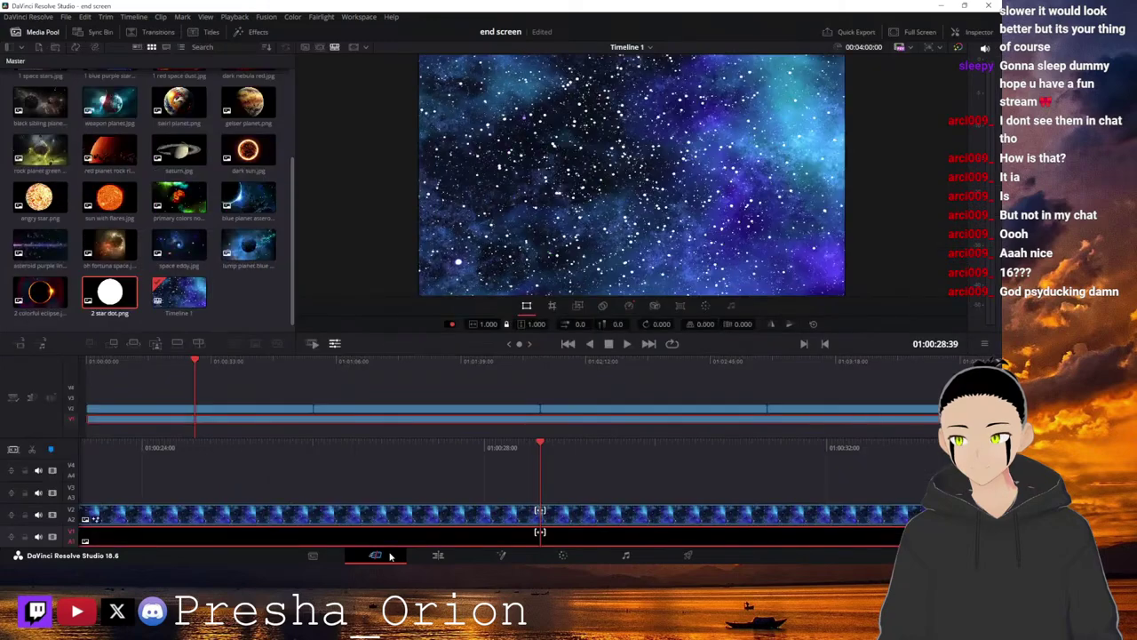
click(439, 361)
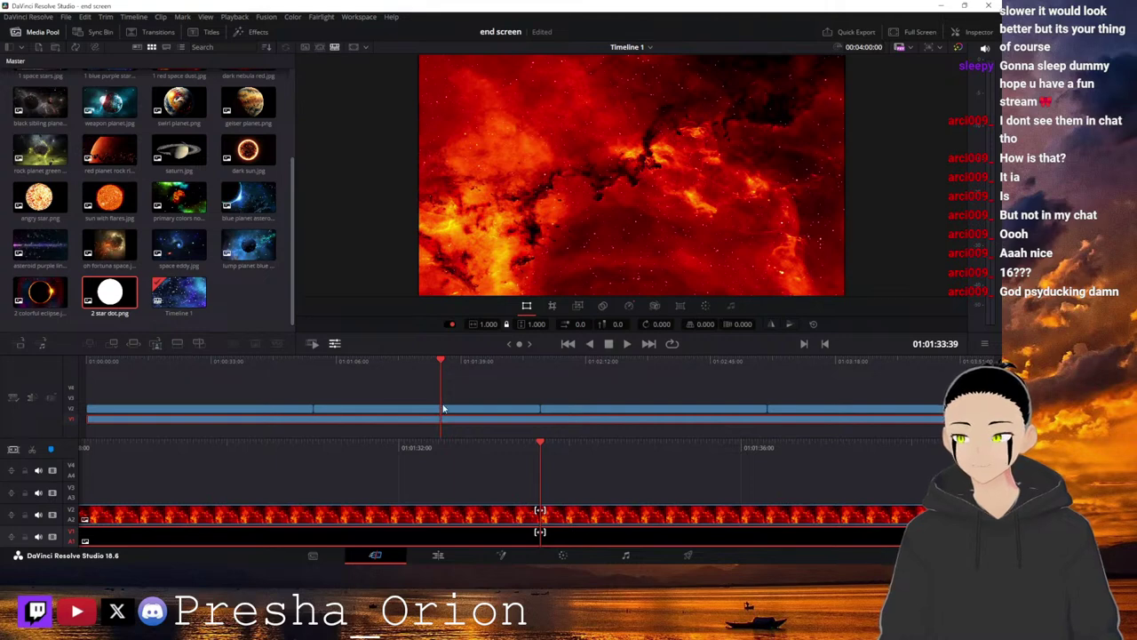
click(513, 557)
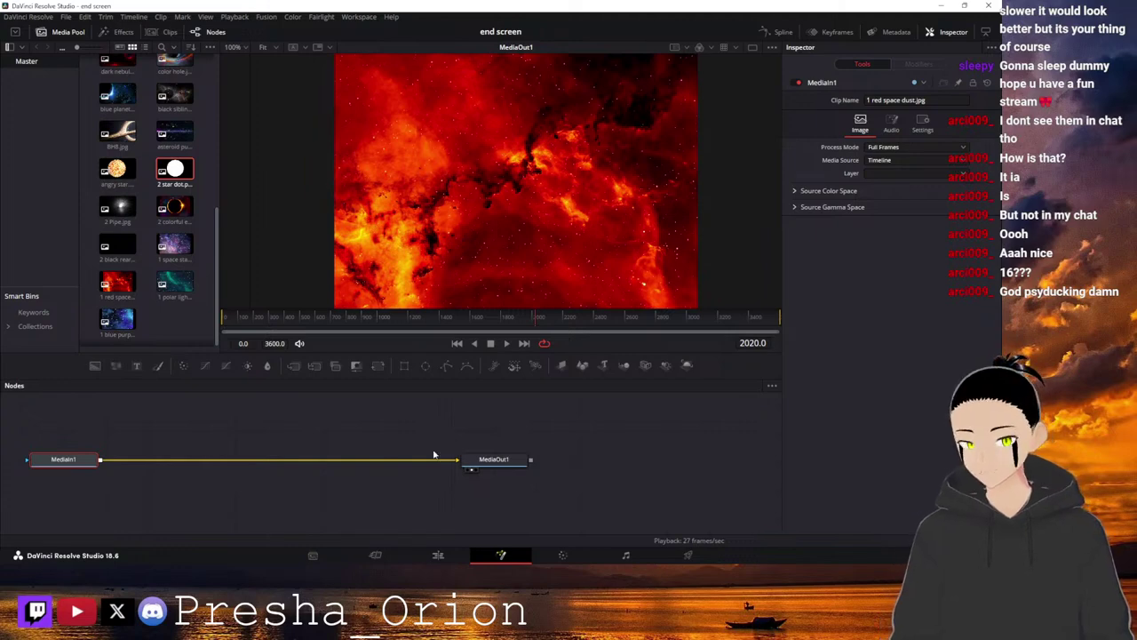
key(ctrl+v)
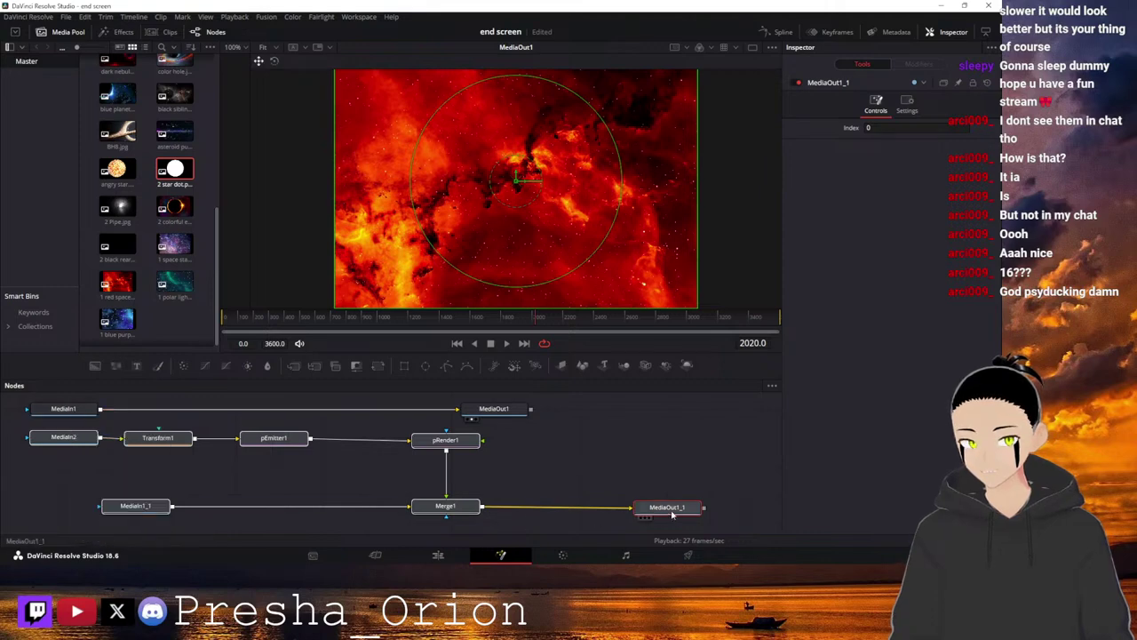
key(ctrl+a)
key(Delete)
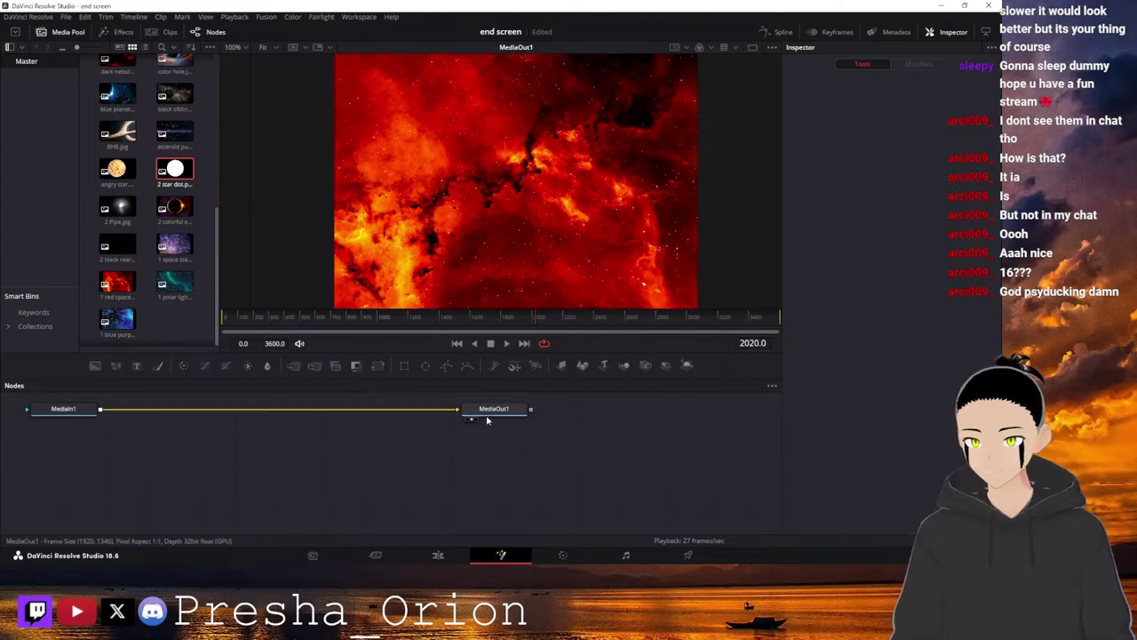
Copy only the MediaIn2, Transform1, pEmitter1 and pRender1 nodes from the blue clip's Fusion composition.
click(375, 555)
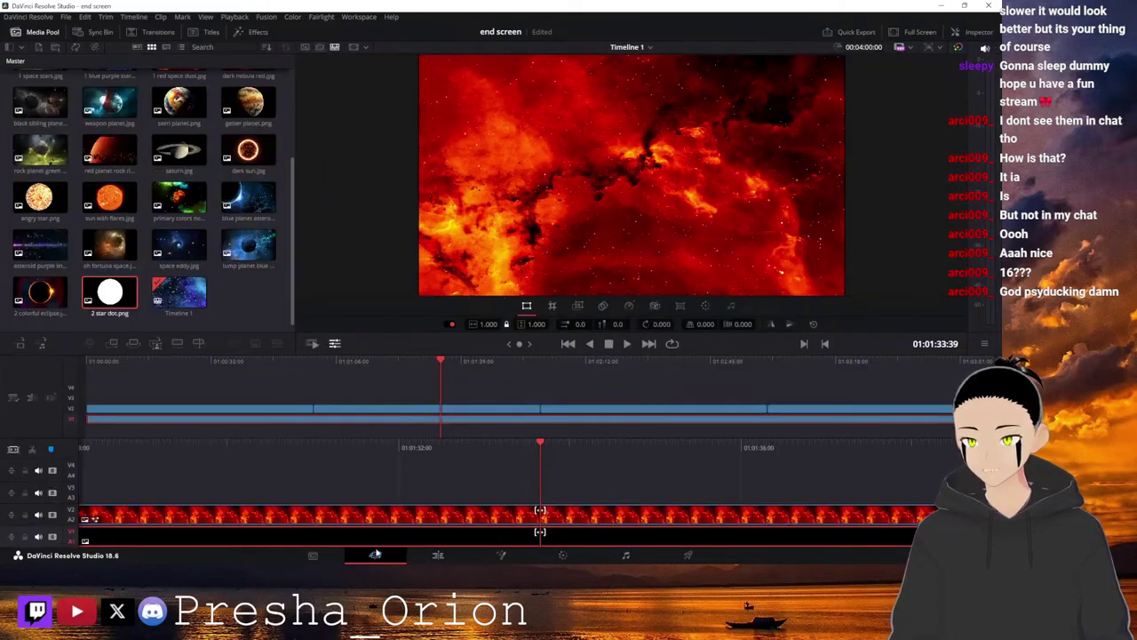
click(248, 363)
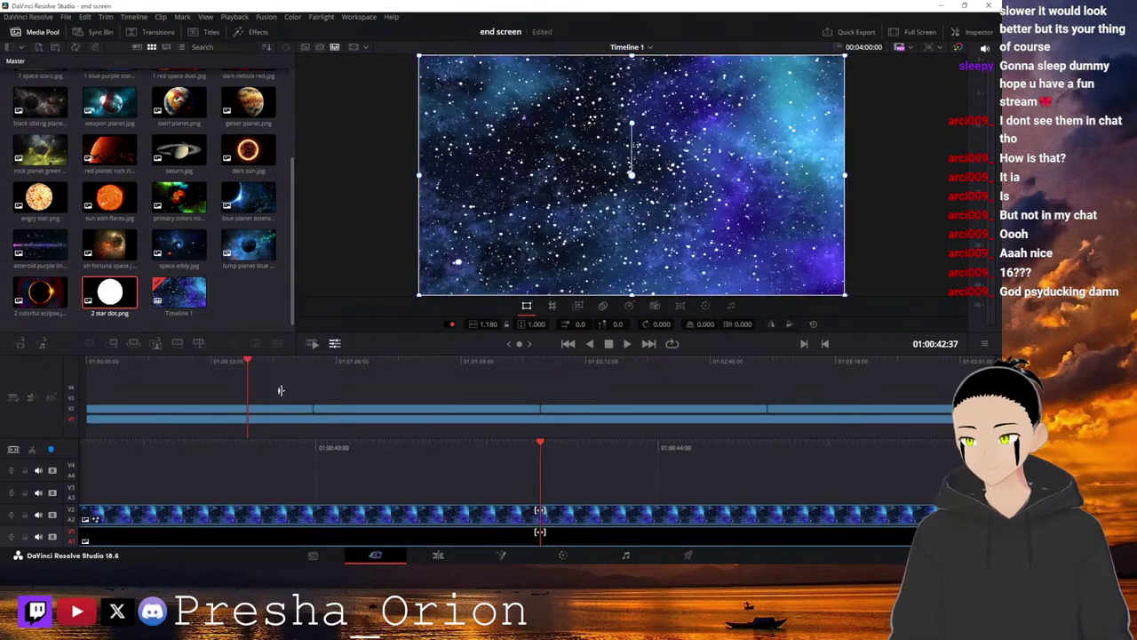
click(501, 555)
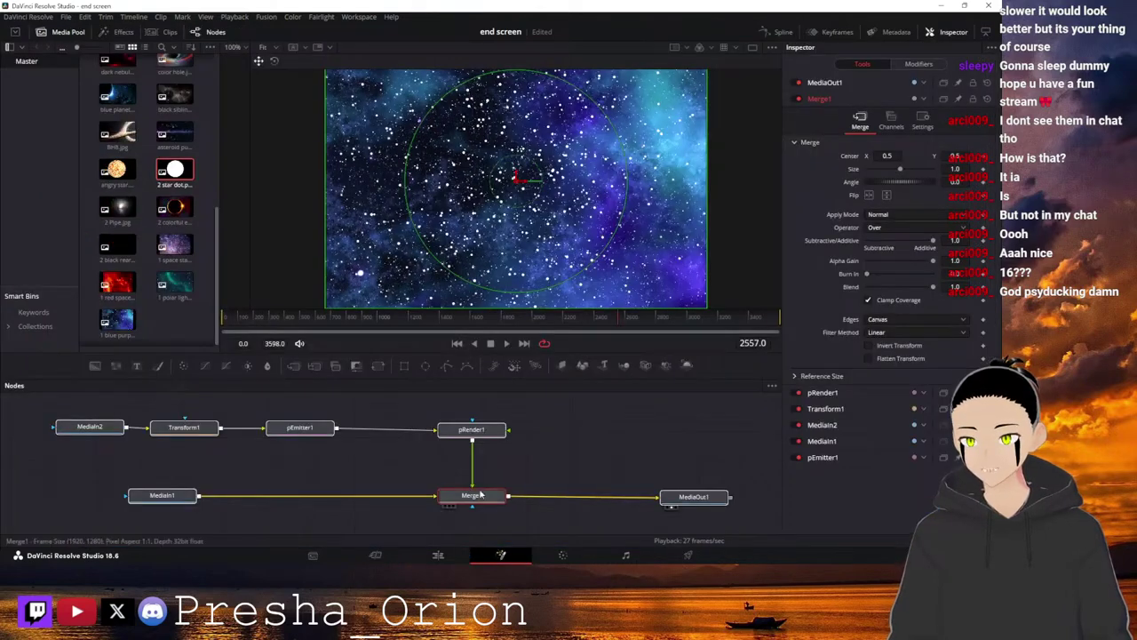
click(109, 471)
drag(54, 407, 524, 449)
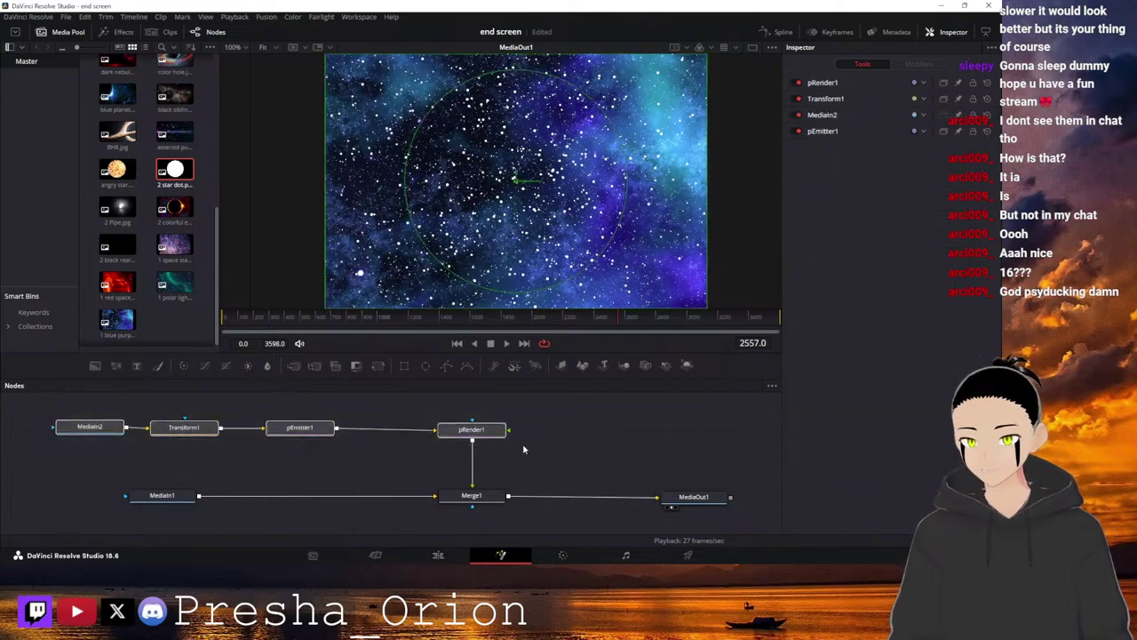
Paste the copied MediaIn2, Transform1, pEmitter1 and pRender1 nodes into the red space dust clip's Fusion composition.
click(375, 555)
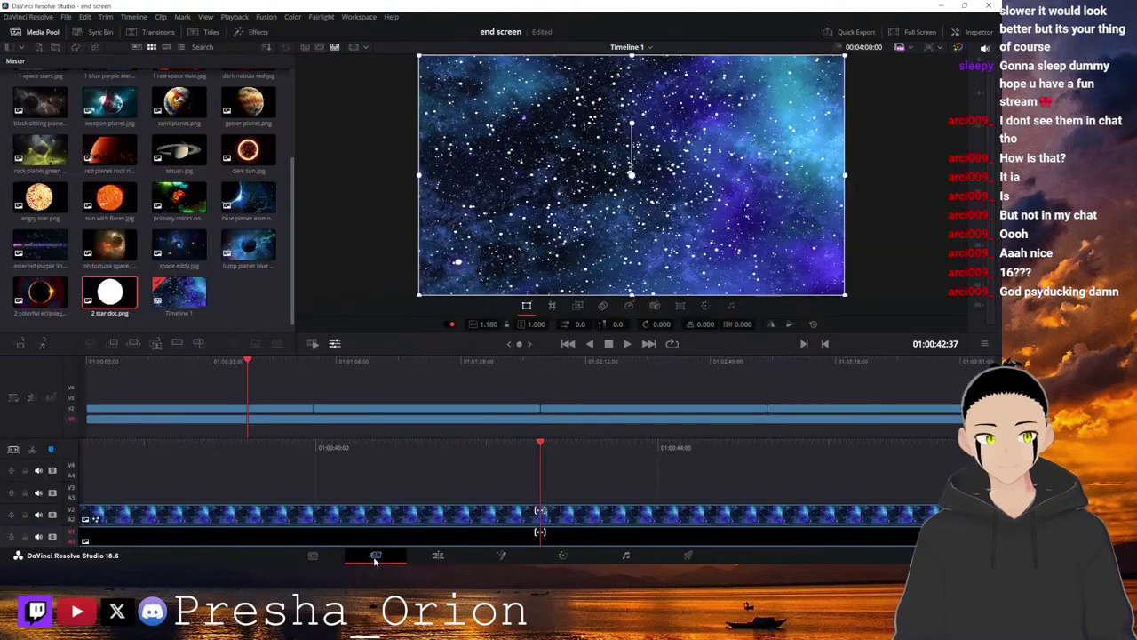
click(409, 361)
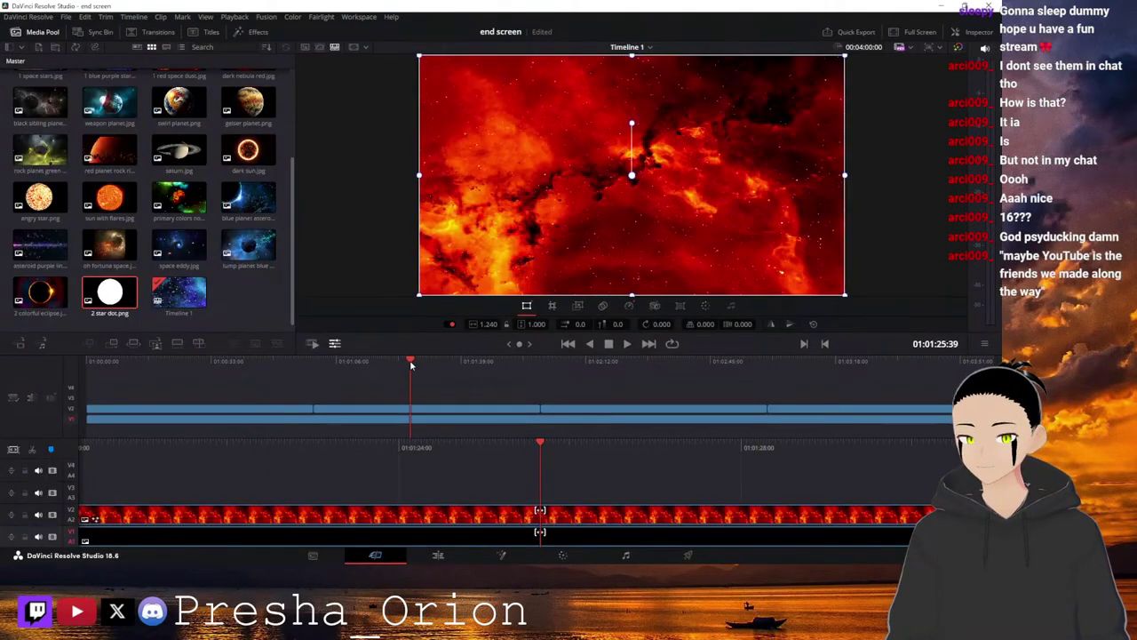
click(561, 514)
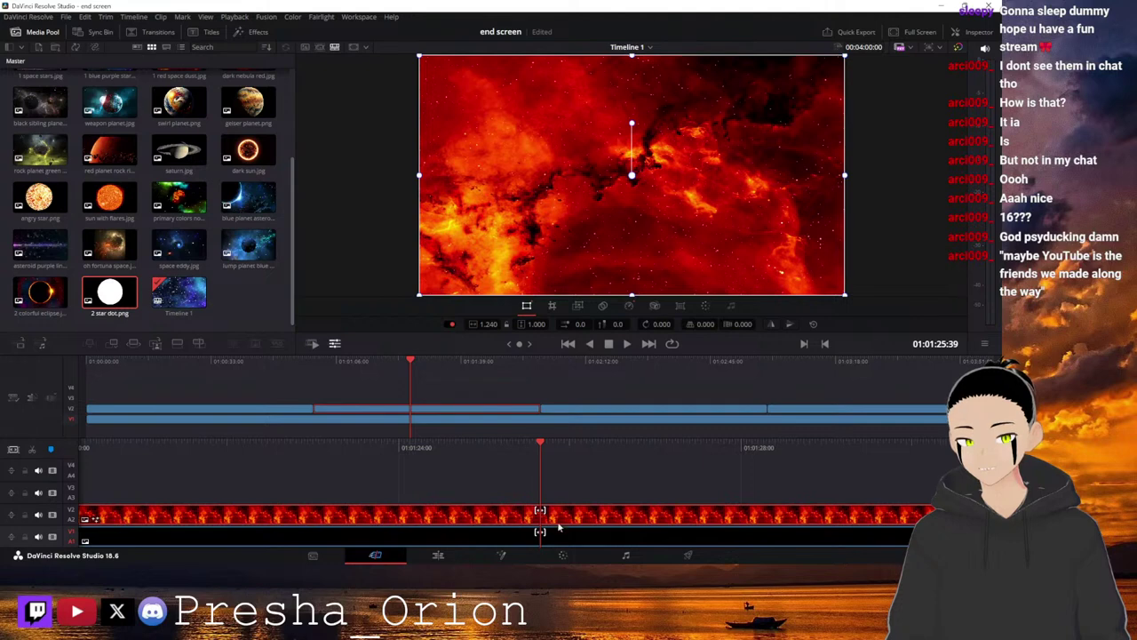
click(558, 531)
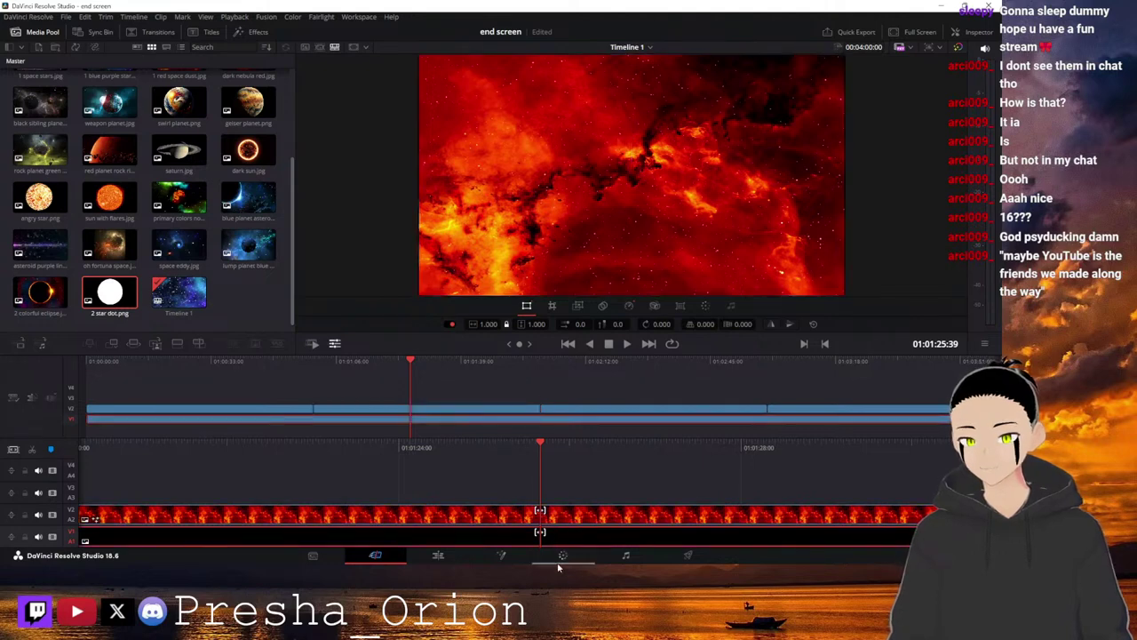
click(501, 556)
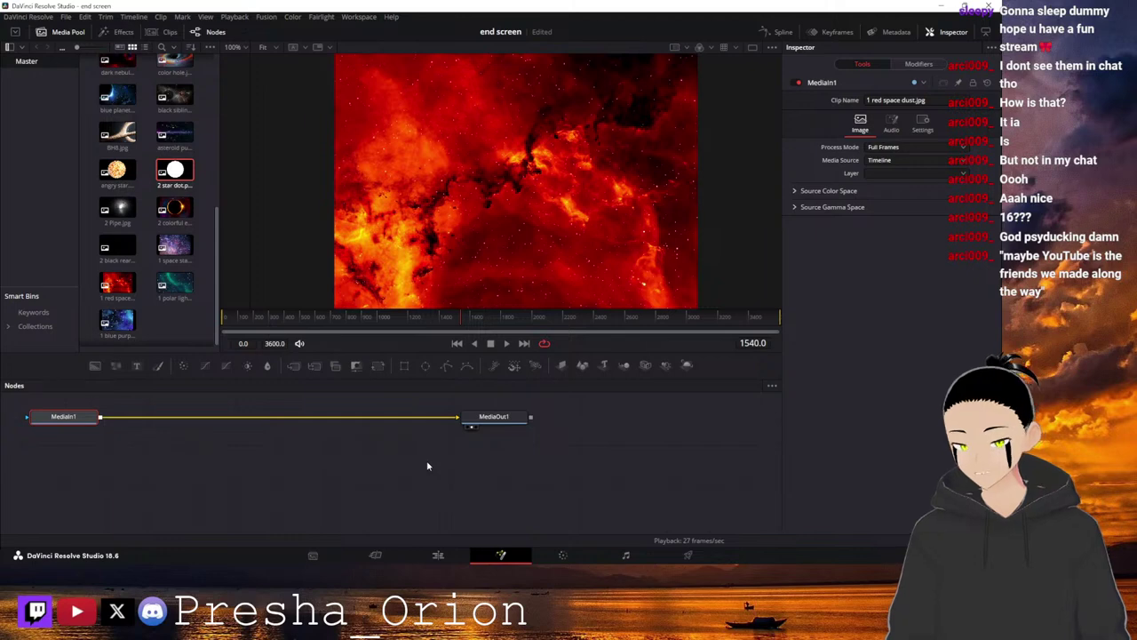
key(ctrl+v)
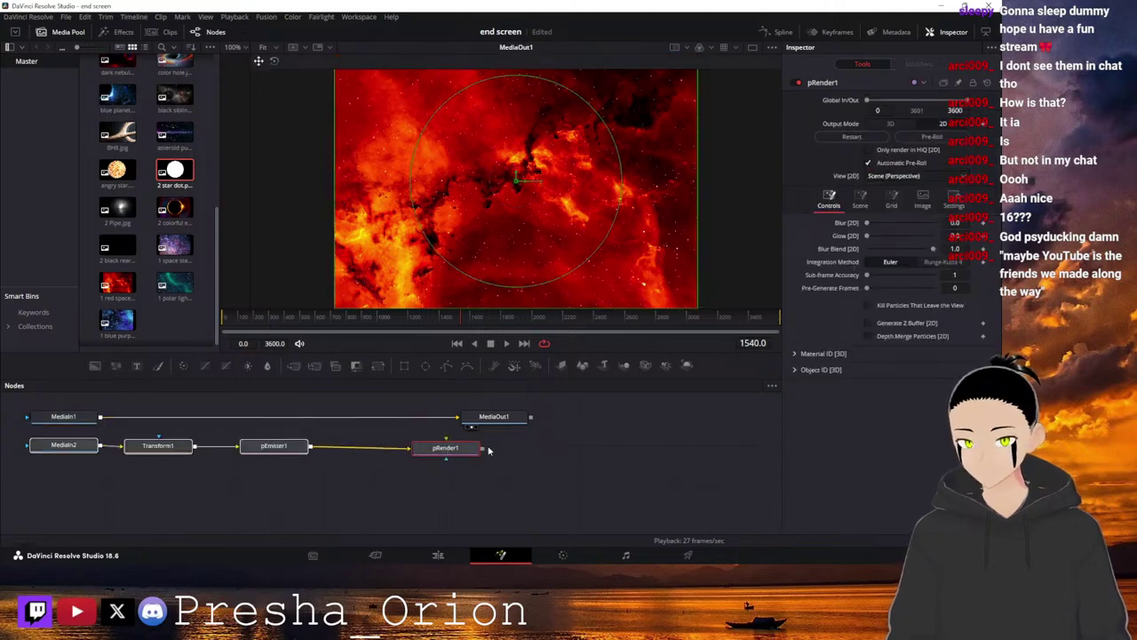
Merge pRender1's particles over MediaIn1 in the red clip, place the Merge1 node between MediaIn1 and MediaOut1, and play the result.
drag(485, 448, 95, 426)
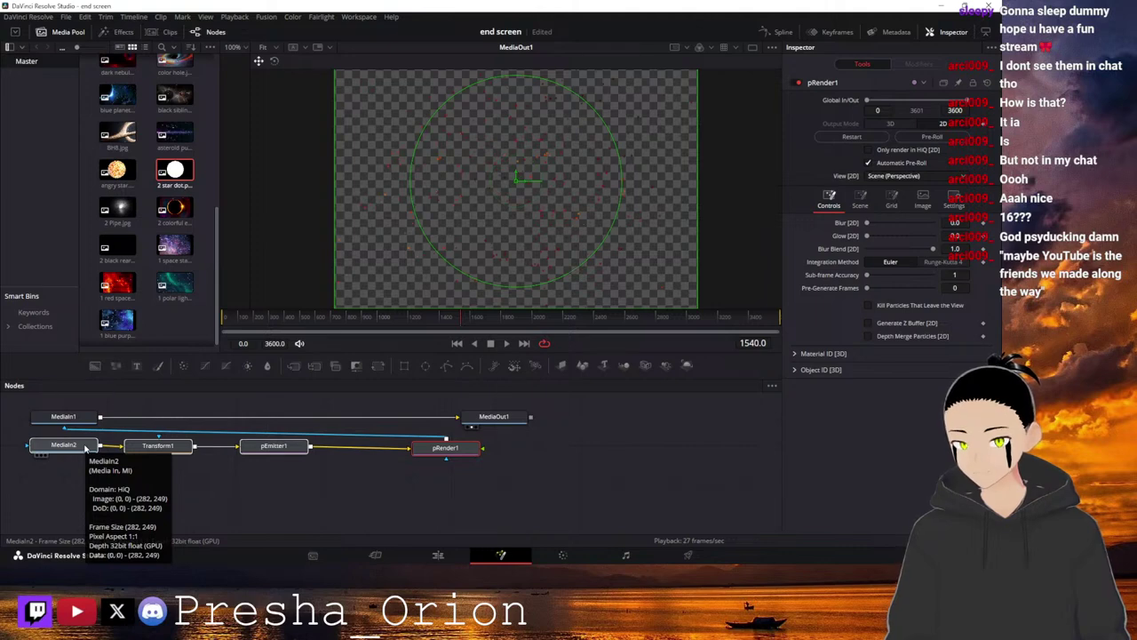
key(ctrl+z)
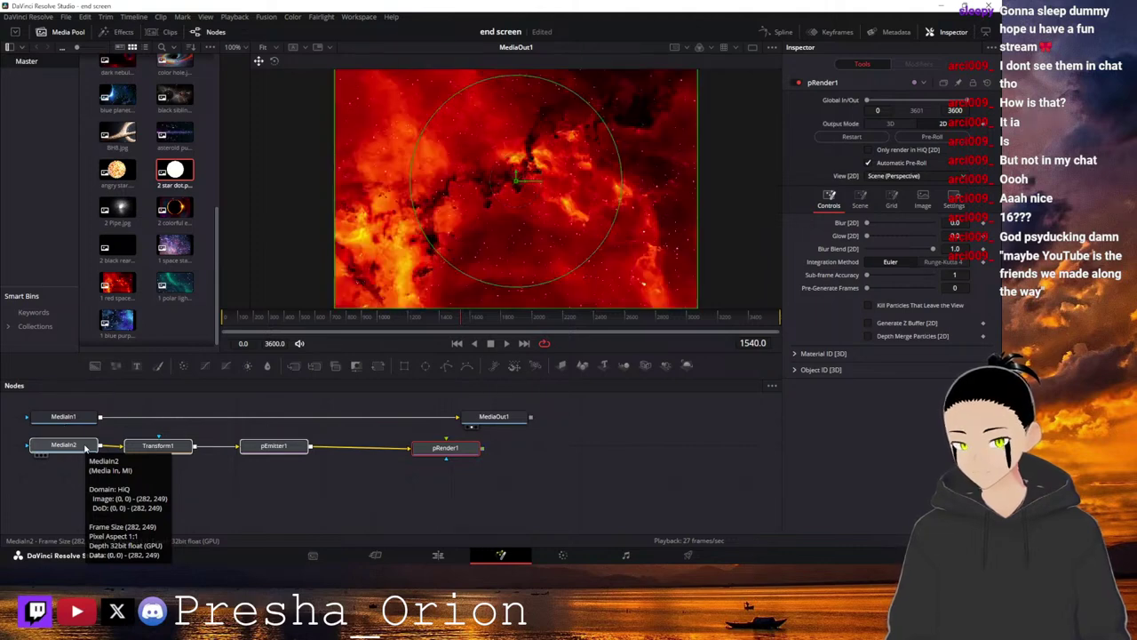
drag(87, 447, 77, 497)
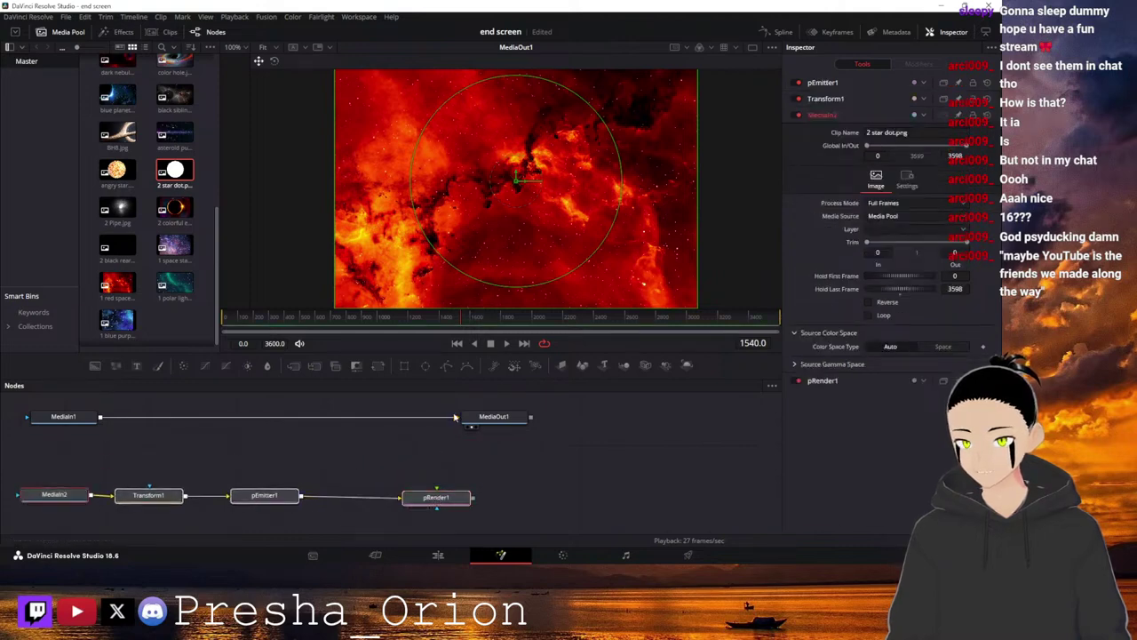
drag(471, 504, 101, 419)
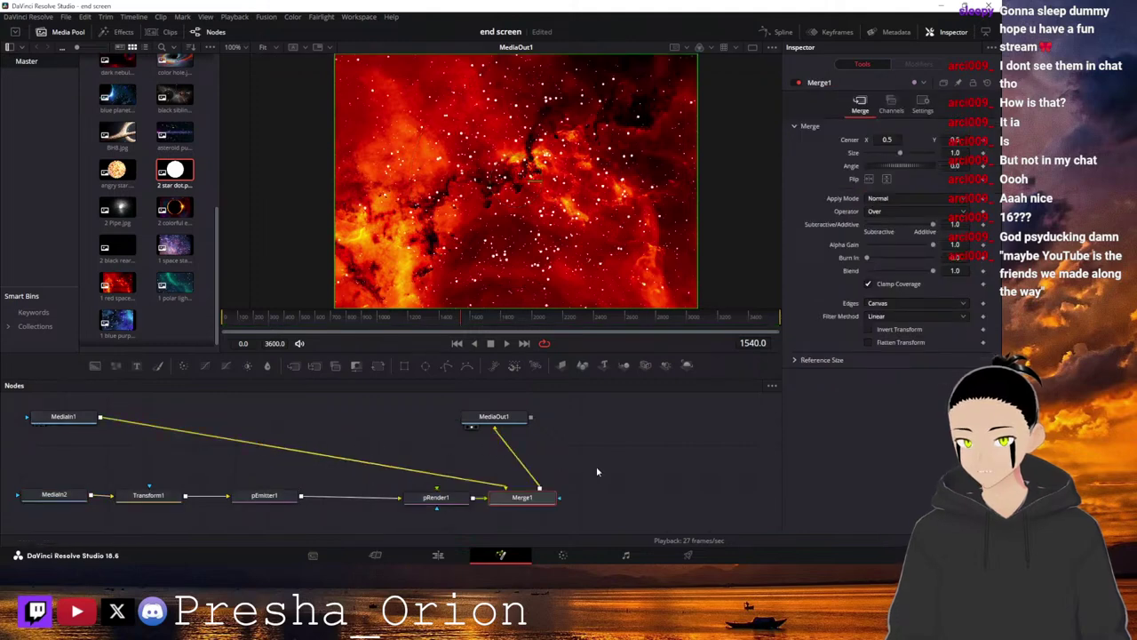
drag(533, 501, 328, 435)
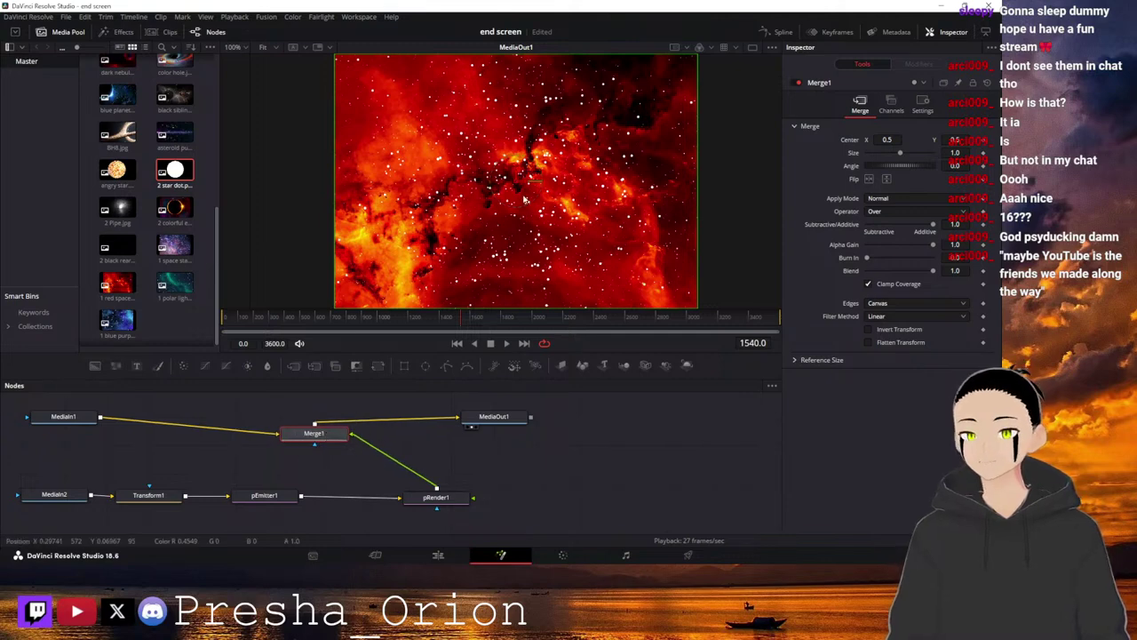
click(506, 344)
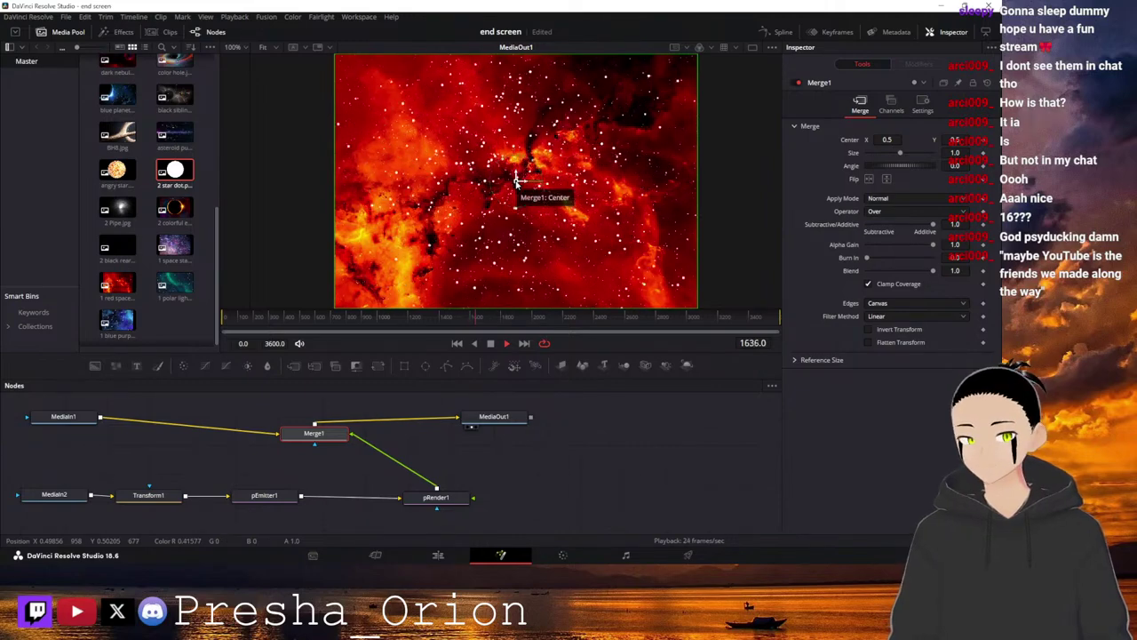
Paste the particle nodes into the space stars clip's Fusion composition and merge pRender1 over MediaIn1 ahead of MediaOut1.
click(376, 556)
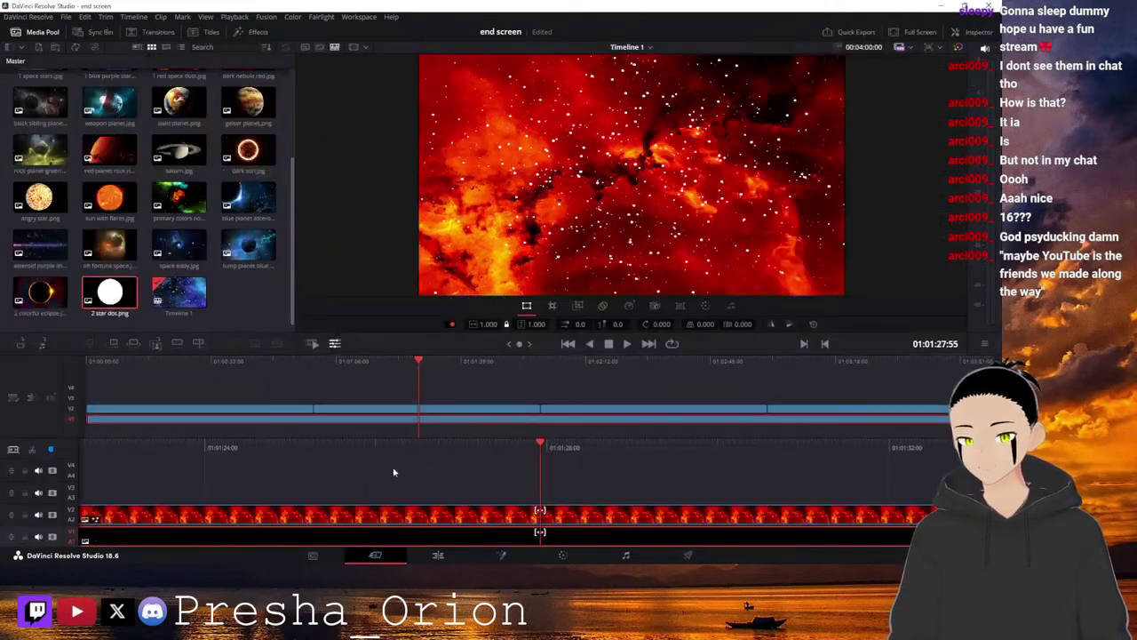
click(619, 363)
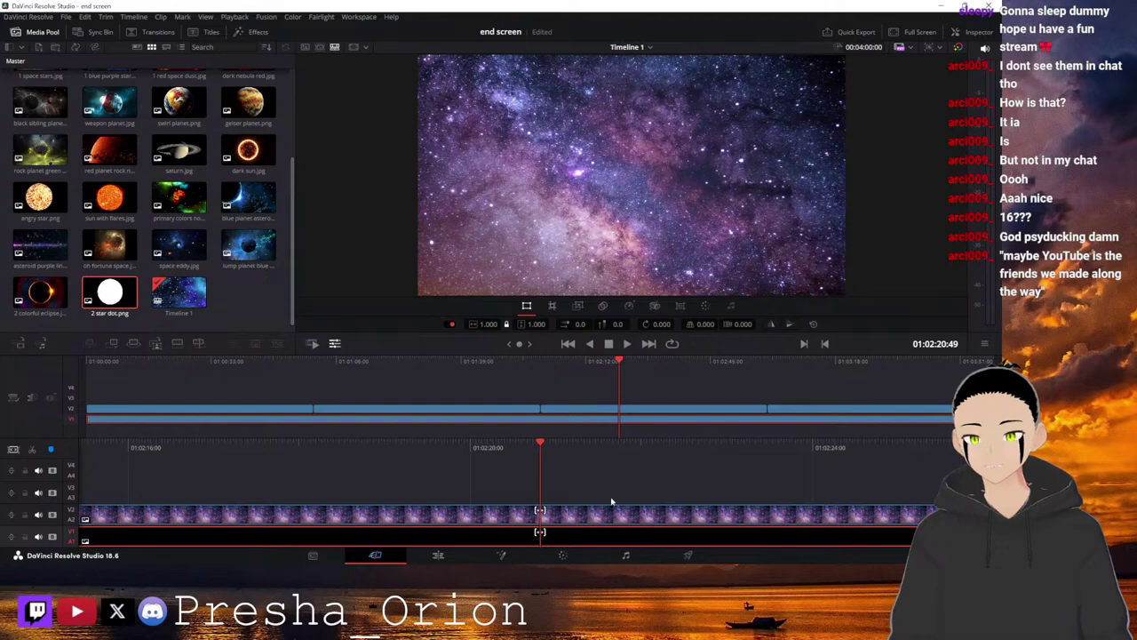
click(510, 558)
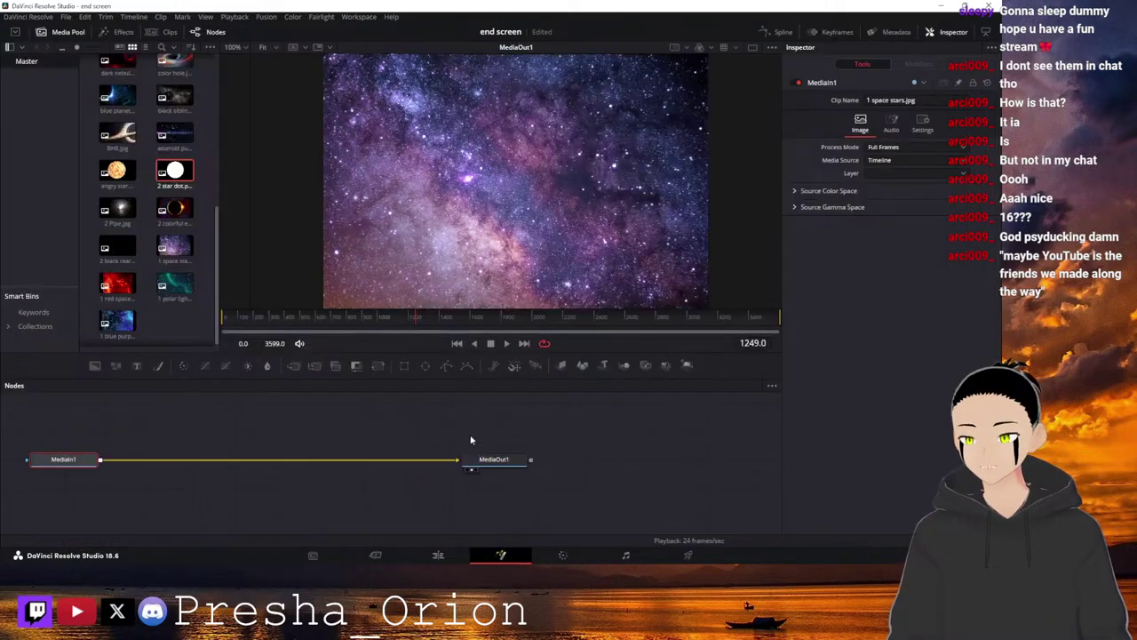
key(ctrl+v)
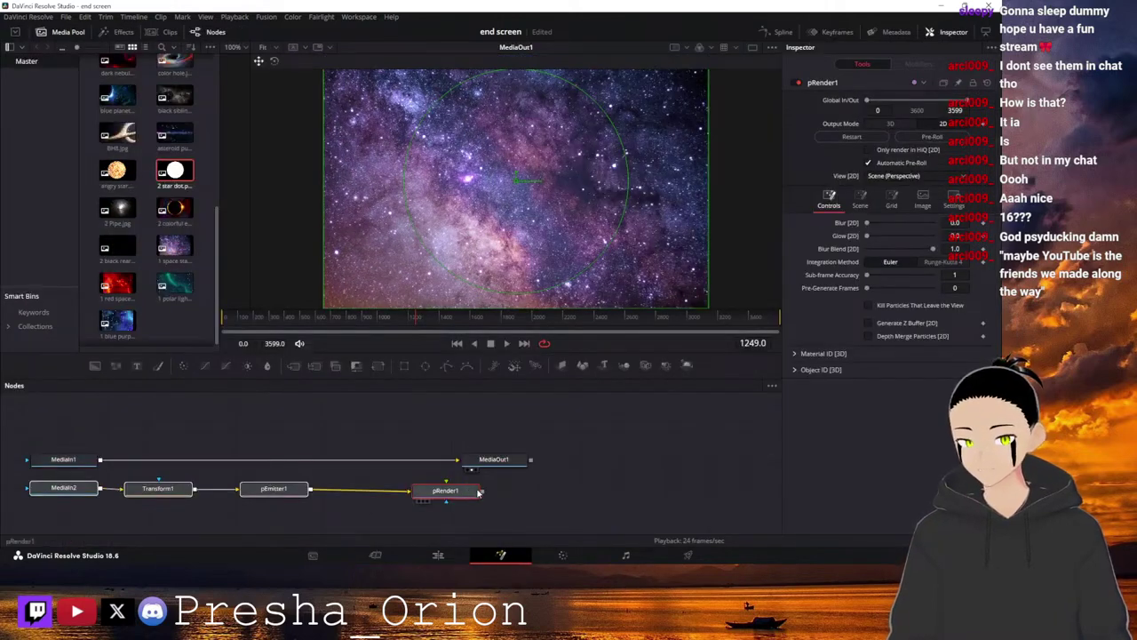
drag(482, 495, 100, 460)
drag(494, 459, 705, 448)
drag(536, 498, 510, 451)
click(510, 451)
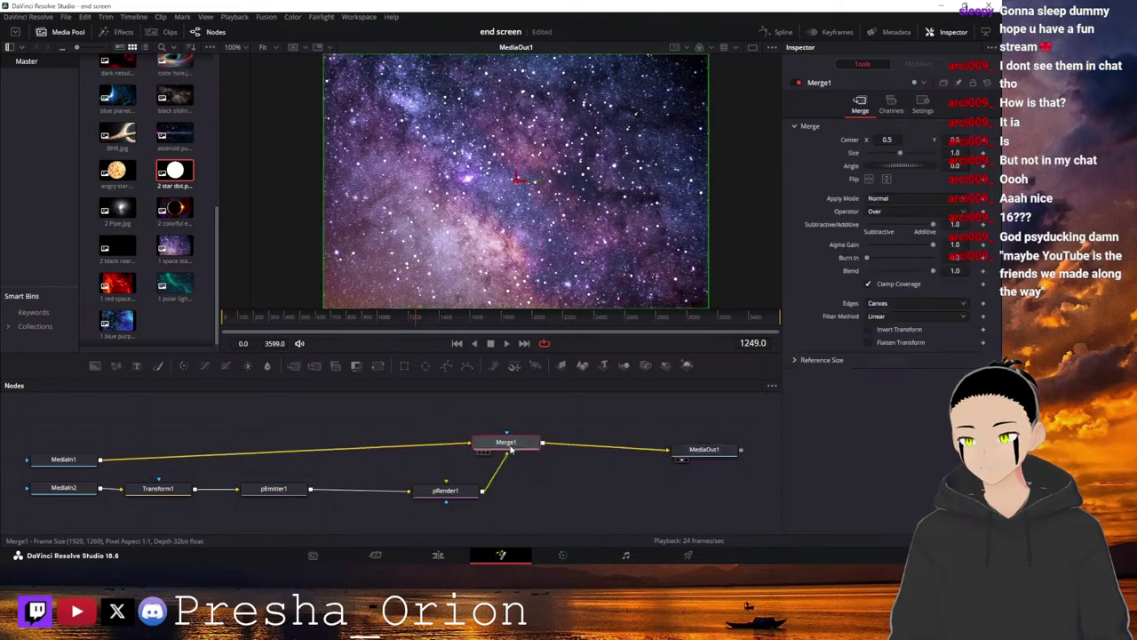
Paste the particle nodes into the polar lights clip's Fusion composition and merge pRender1 over MediaIn1, spacing the nodes apart.
click(377, 556)
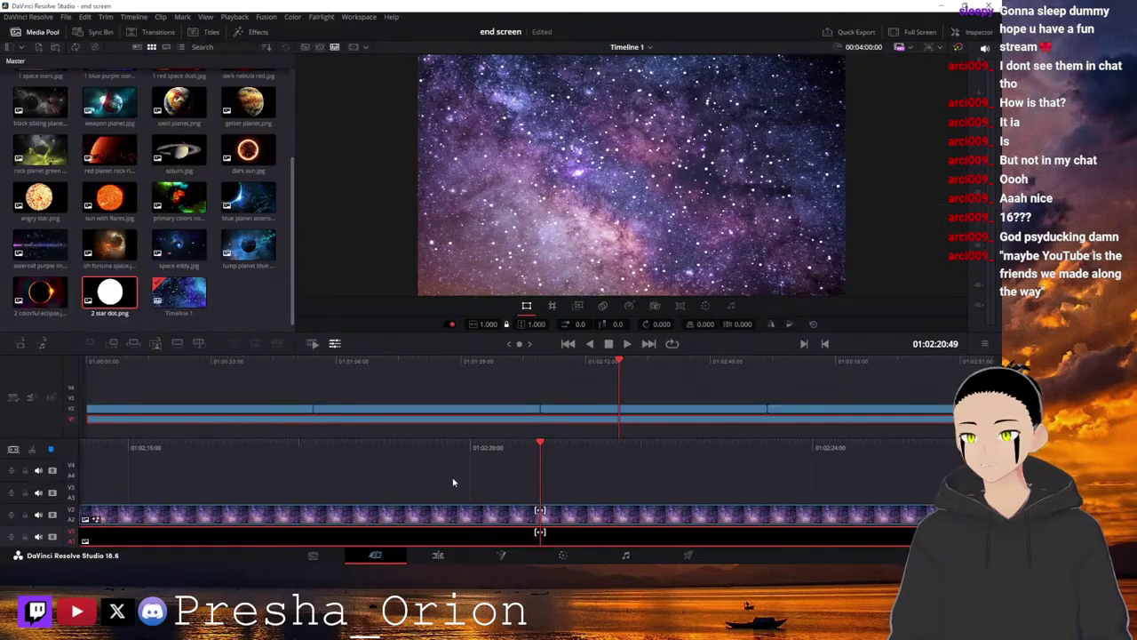
click(825, 361)
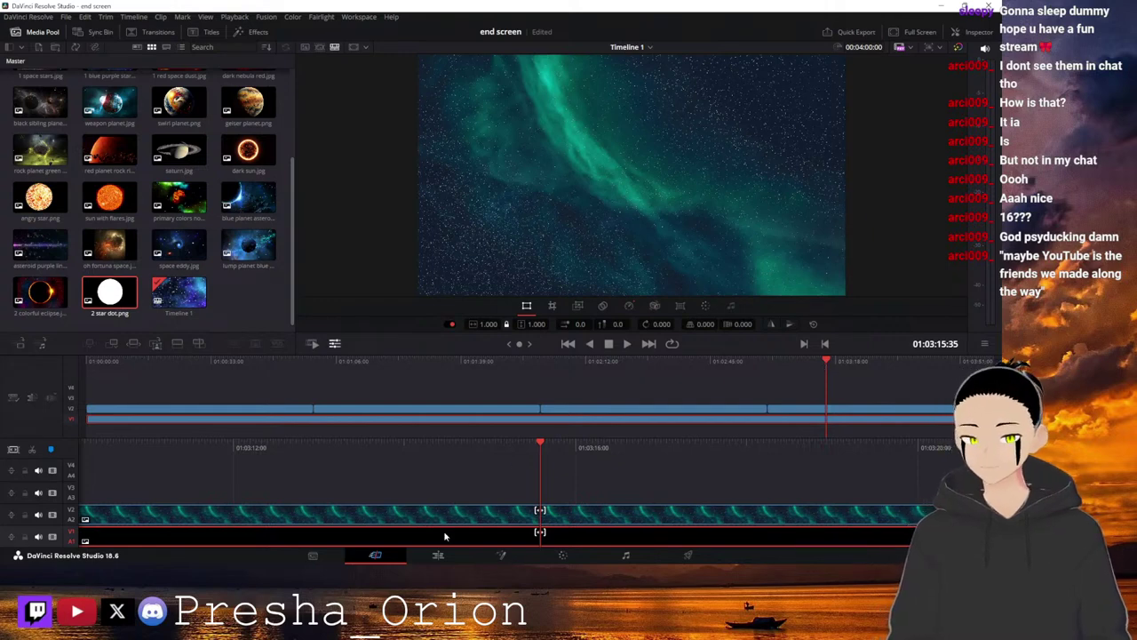
click(502, 556)
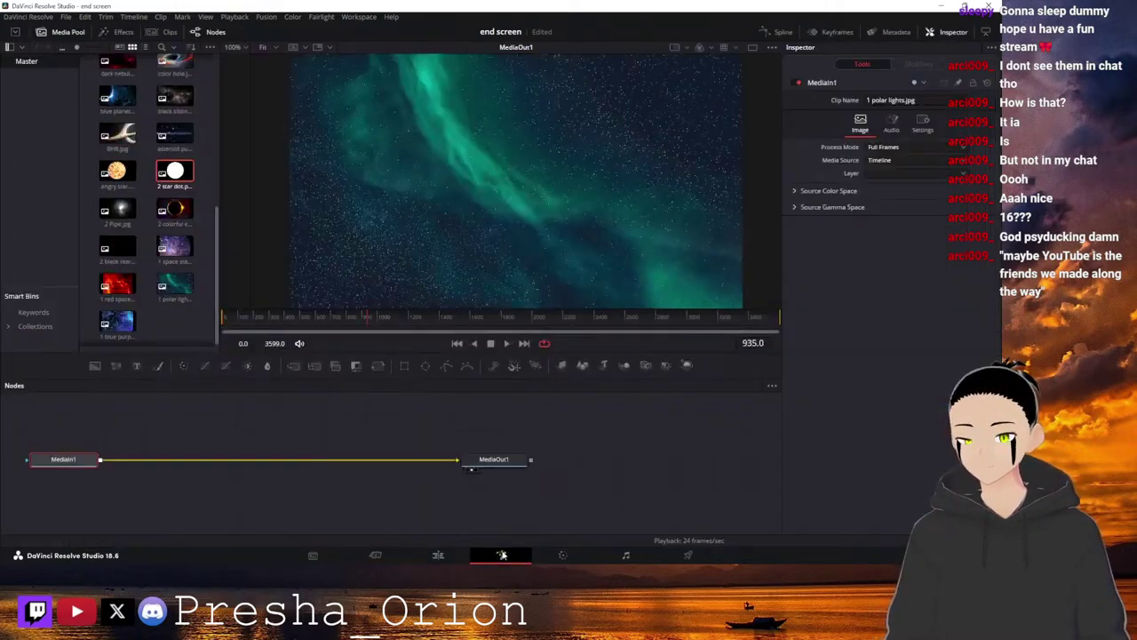
key(ctrl+v)
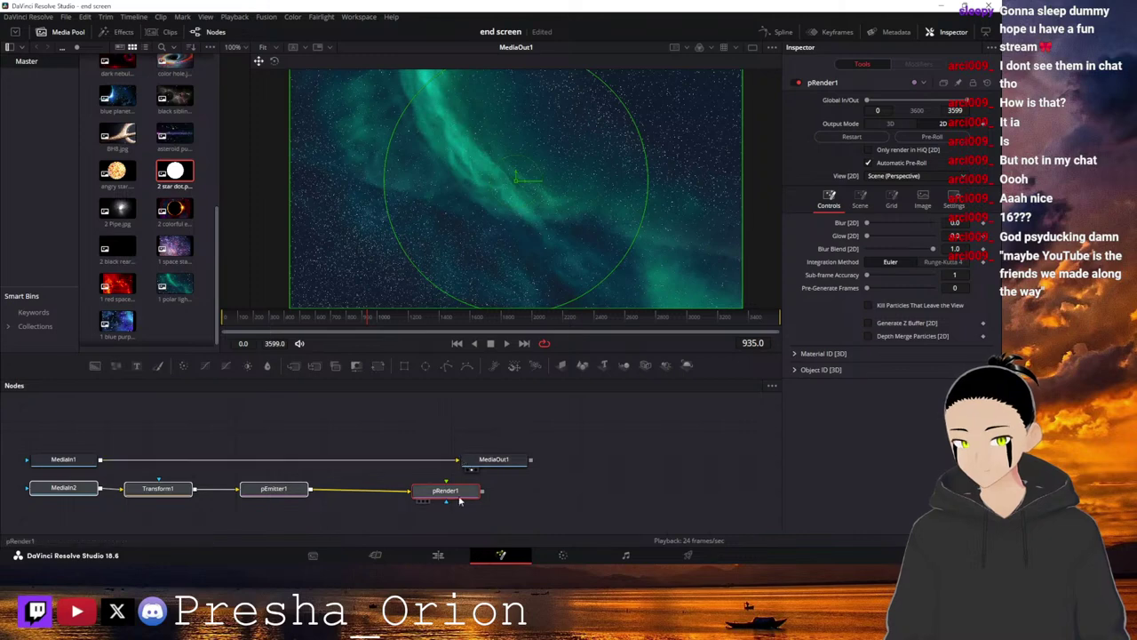
drag(71, 457, 189, 418)
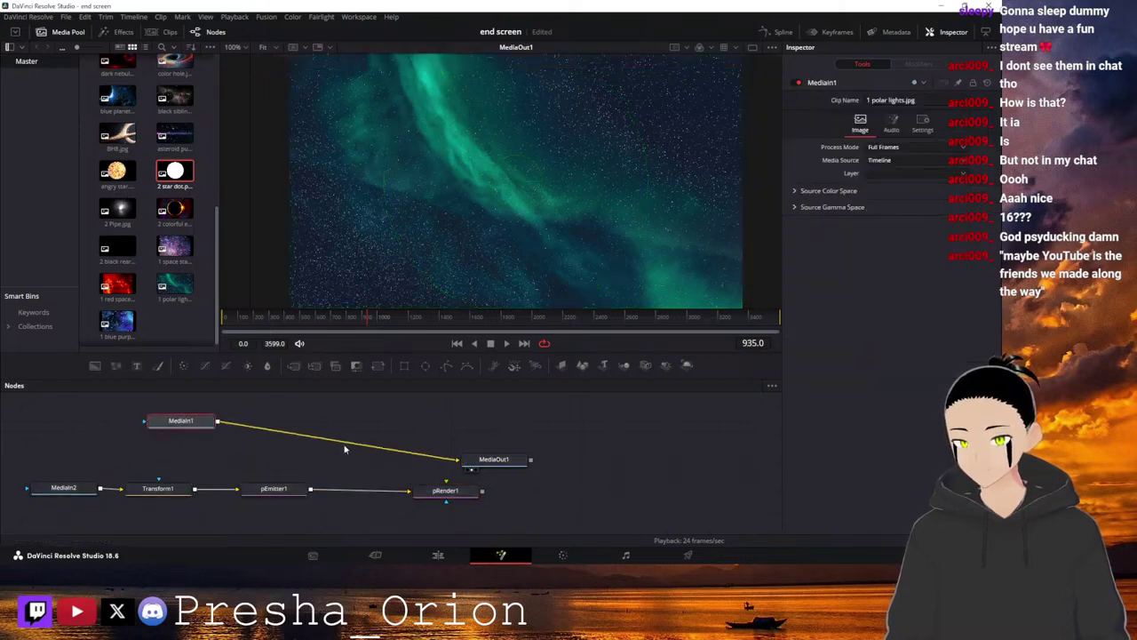
drag(517, 461, 594, 419)
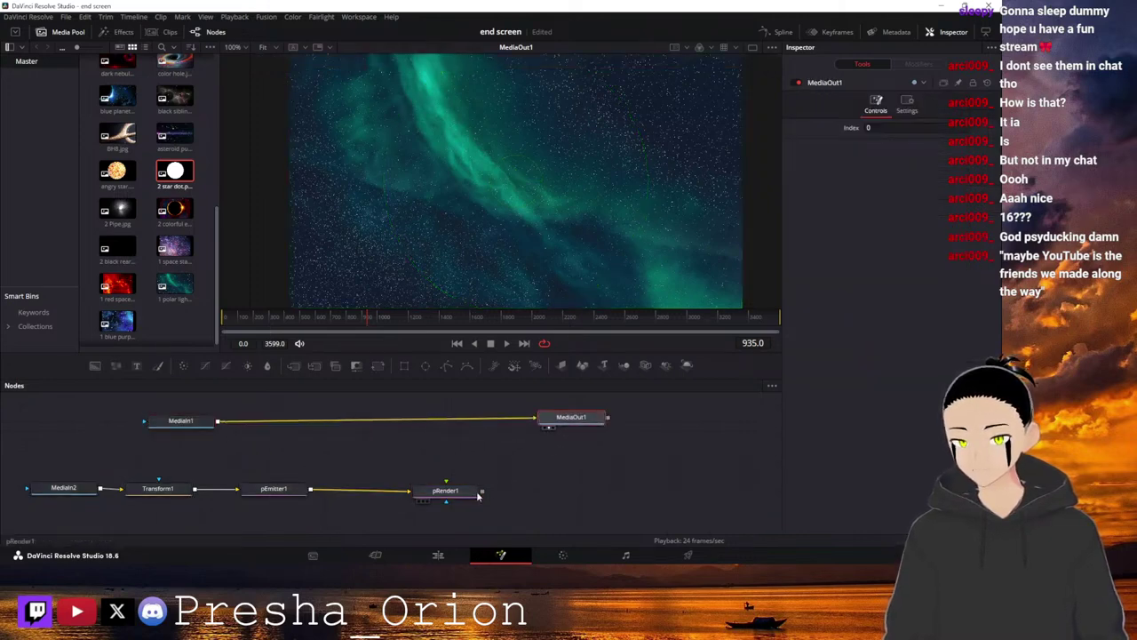
drag(481, 491, 219, 425)
drag(523, 491, 436, 424)
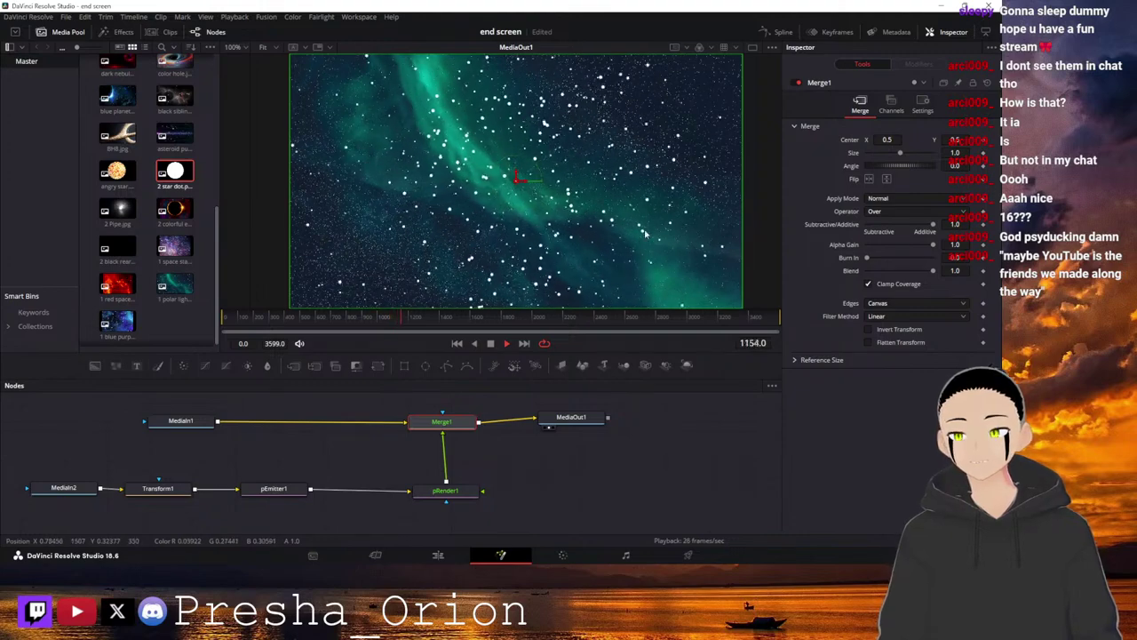
Tint the polar lights clip's pEmitter1 particles light cyan by setting the style color's red value to 0.535.
click(432, 491)
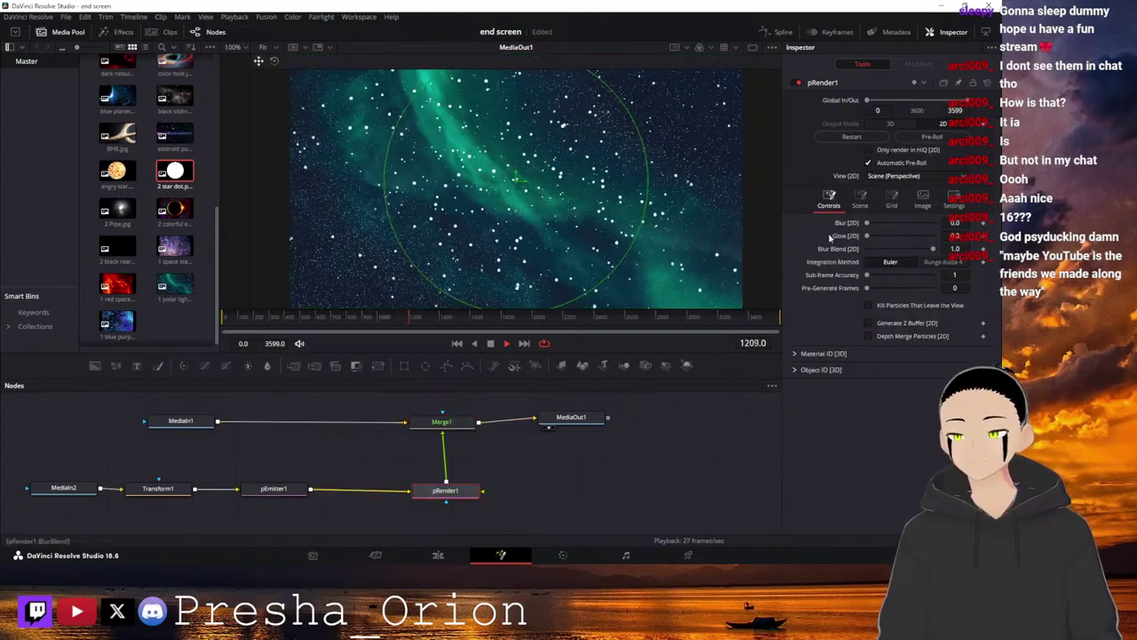
click(272, 489)
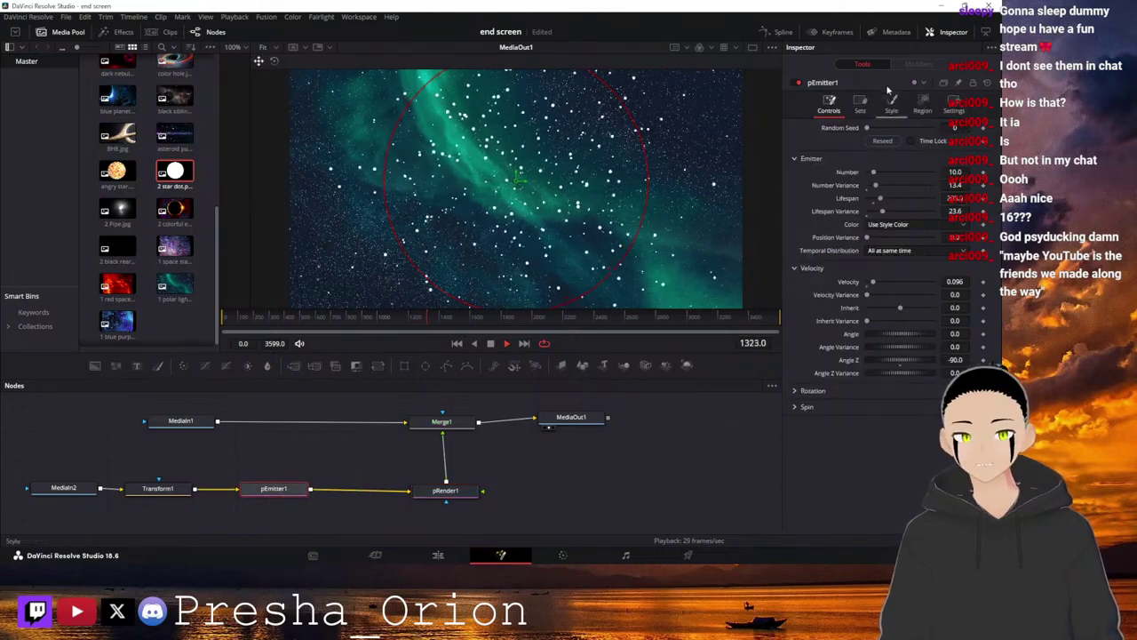
click(903, 110)
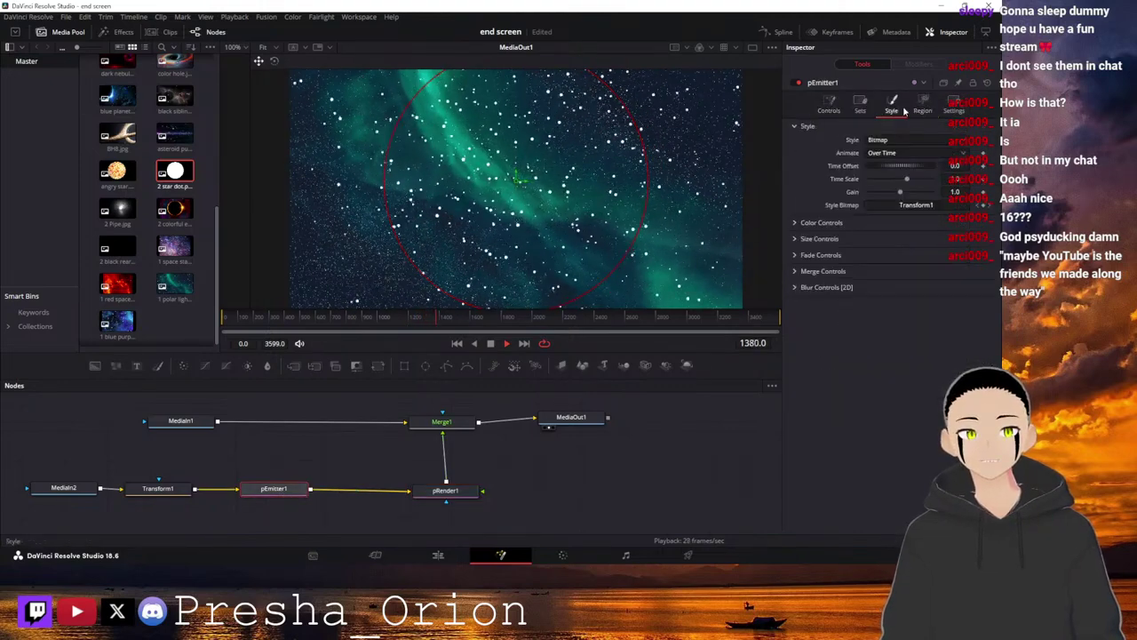
click(797, 224)
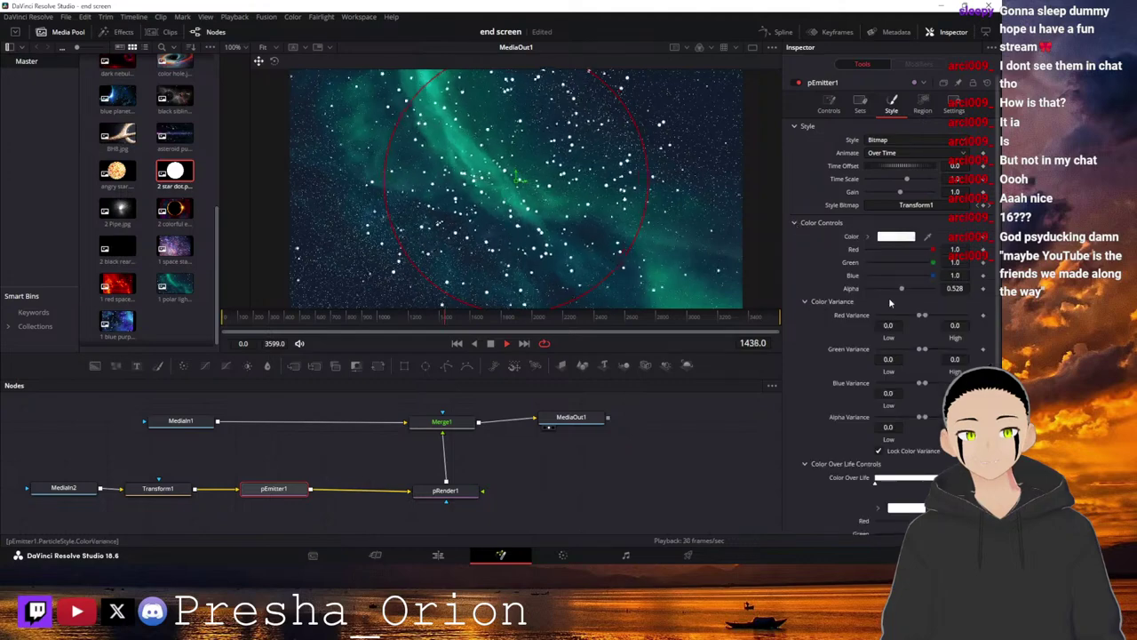
drag(936, 256, 903, 257)
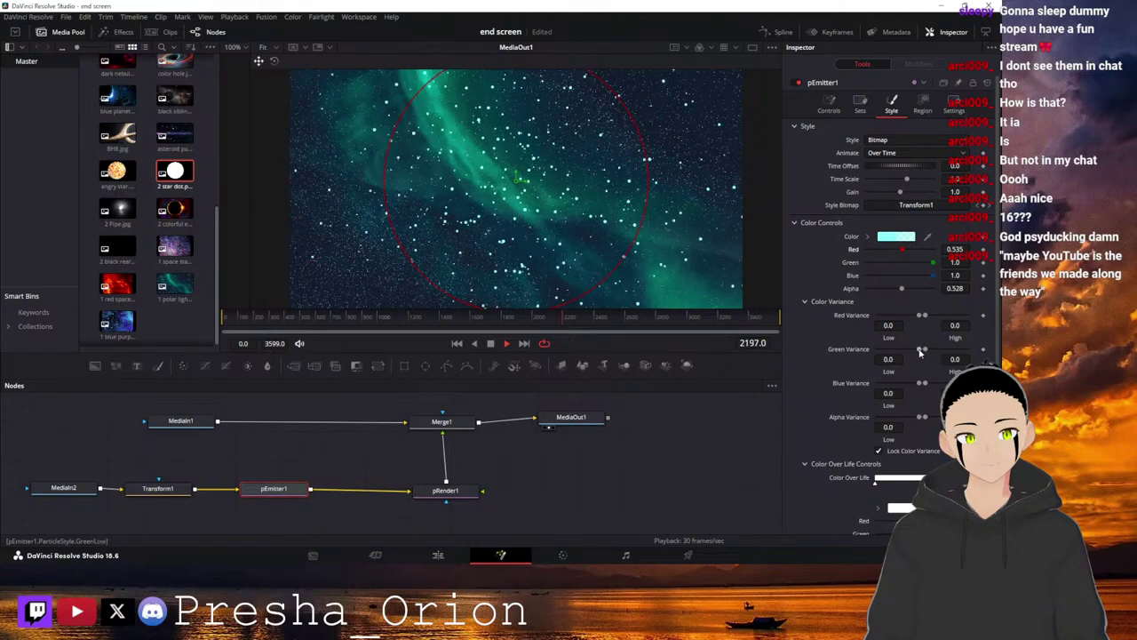
Try a high green variance of 0.9 and a raised alpha variance on pEmitter1's particles, and return both to zero.
drag(924, 350, 964, 353)
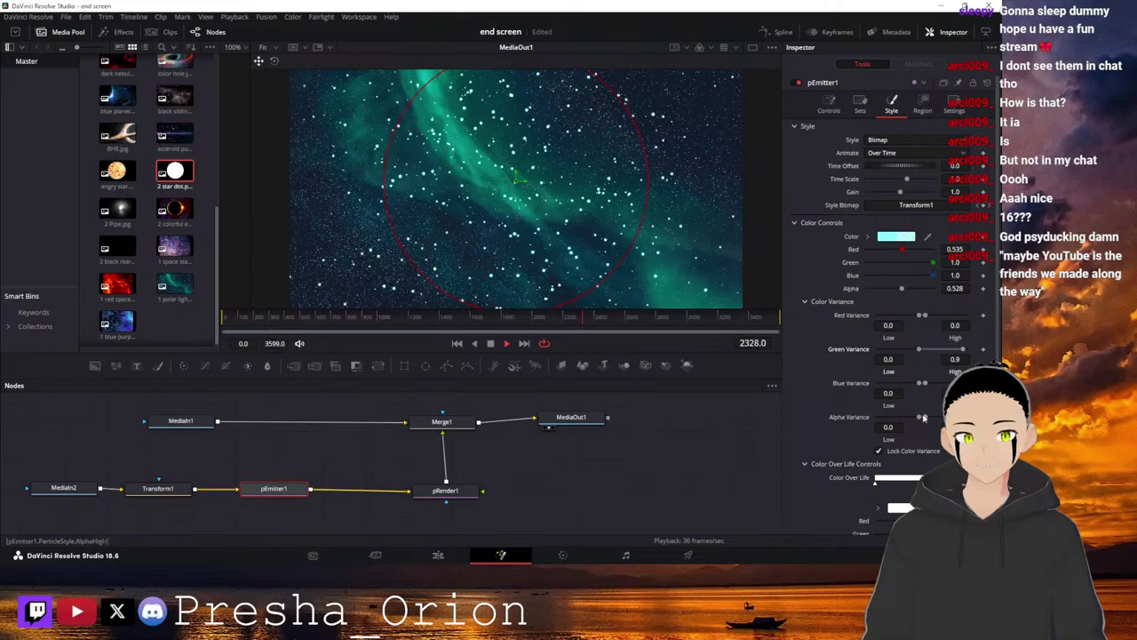
drag(925, 416, 947, 417)
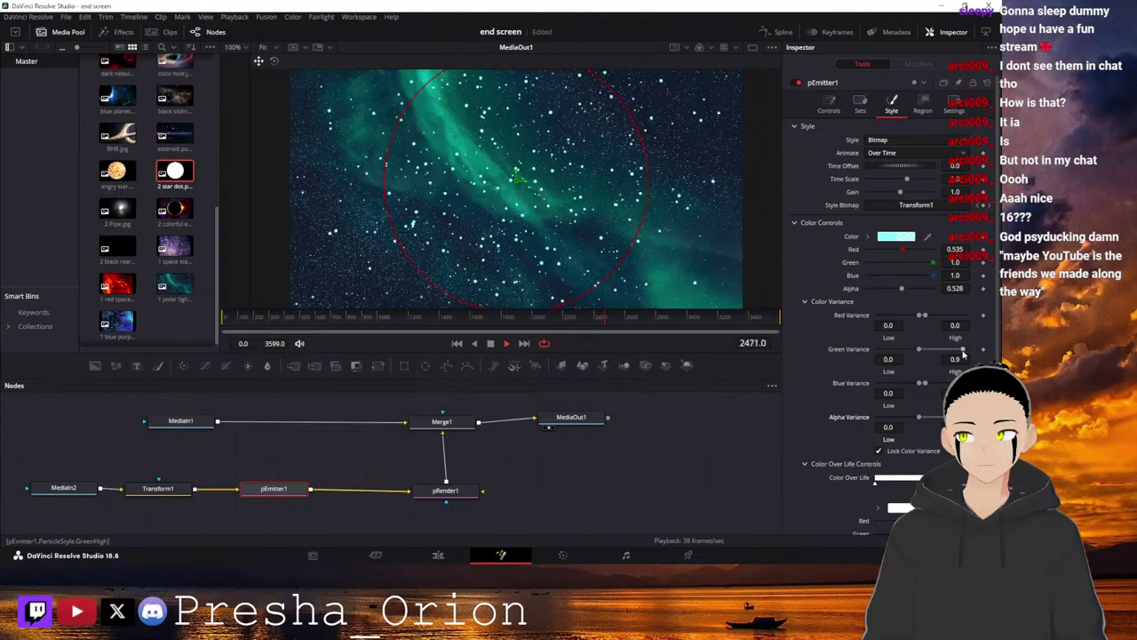
drag(963, 354, 856, 353)
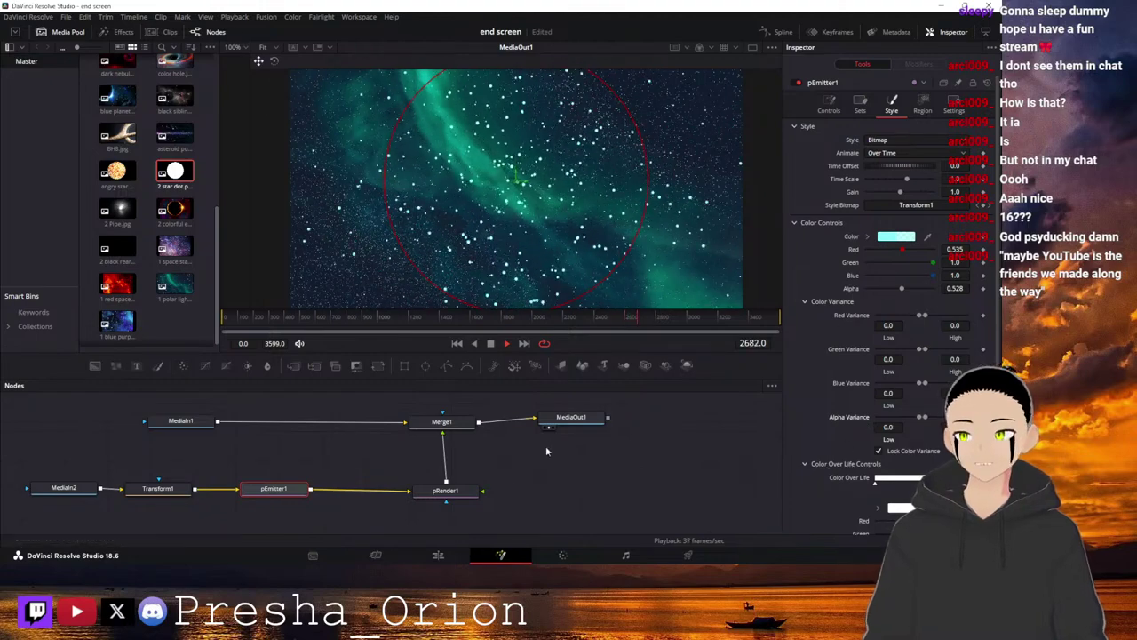
Tint the space stars clip's pEmitter1 particles pink by setting the style color's green value to 0.528.
click(376, 556)
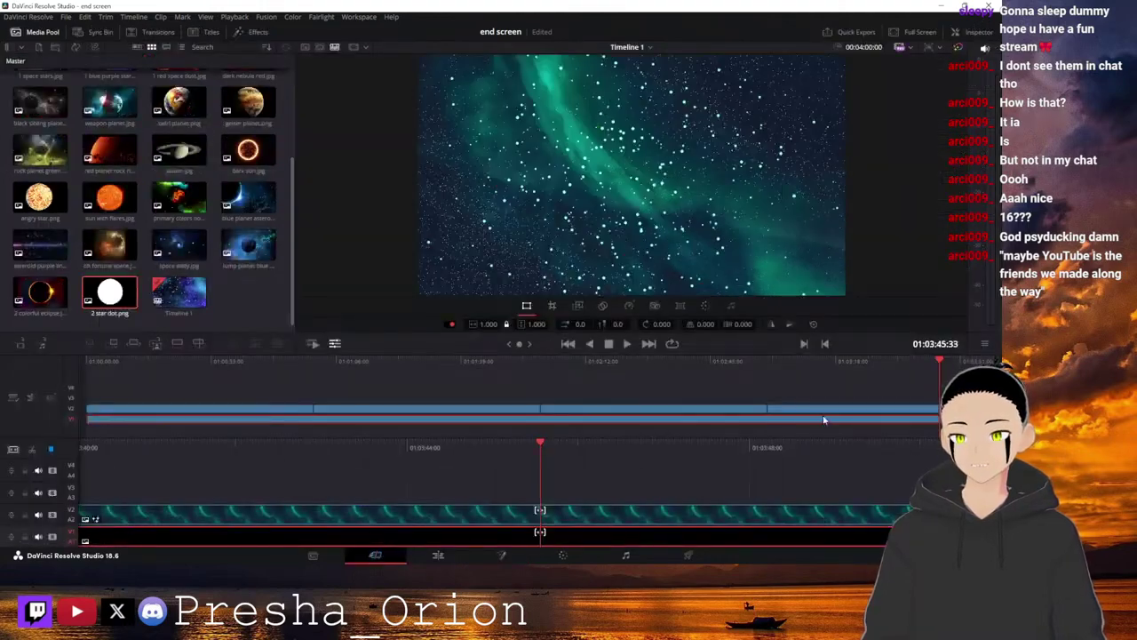
click(673, 363)
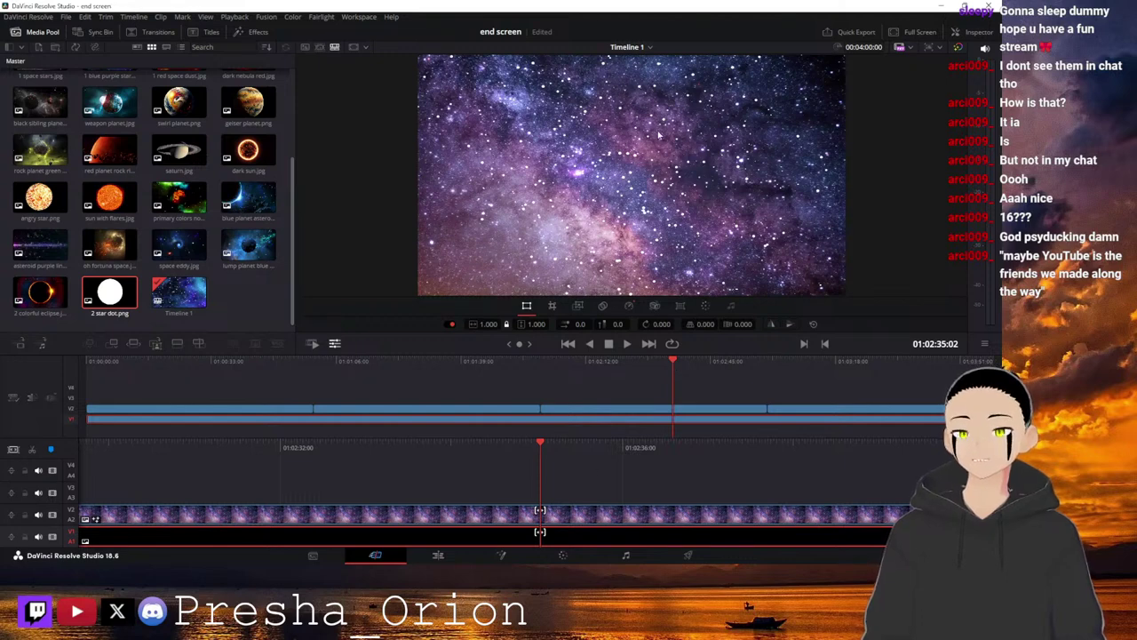
click(500, 555)
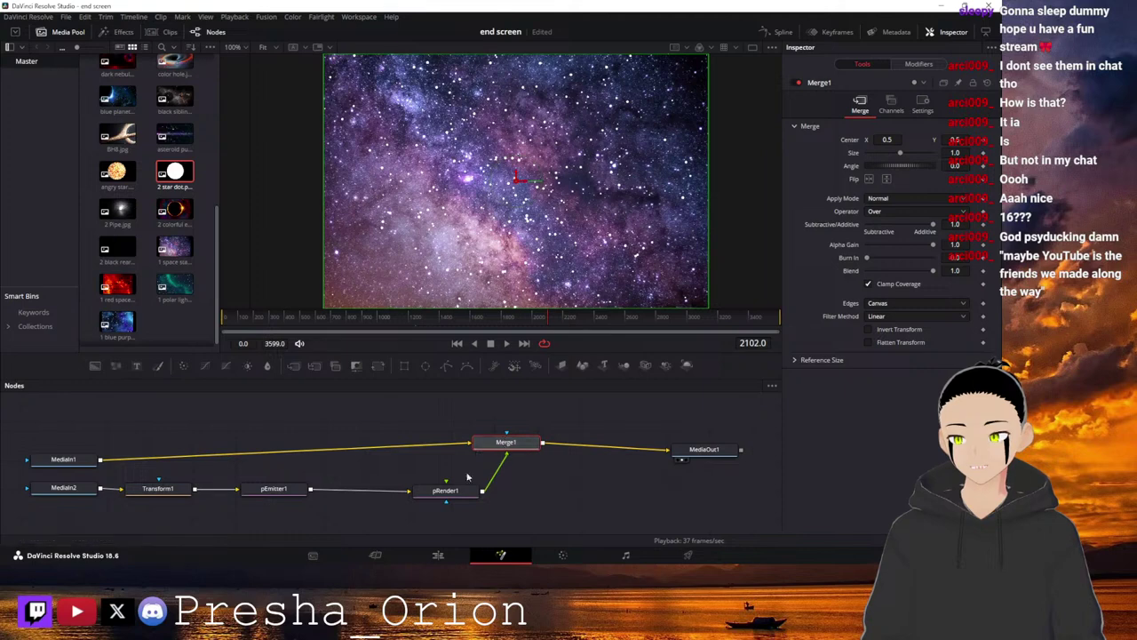
click(274, 489)
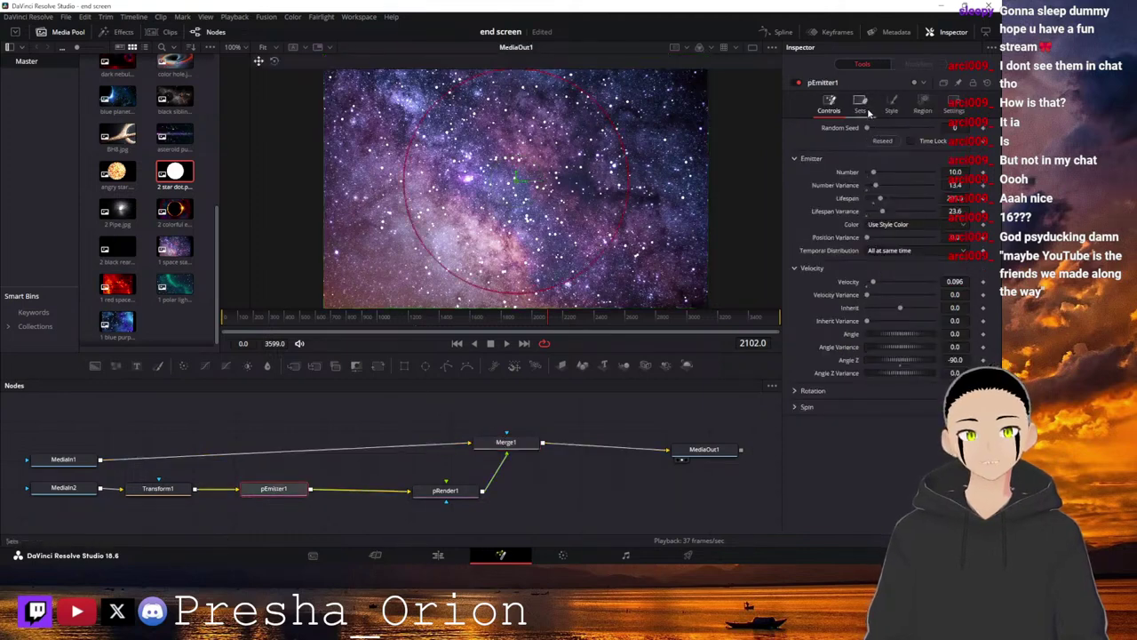
click(893, 104)
click(800, 222)
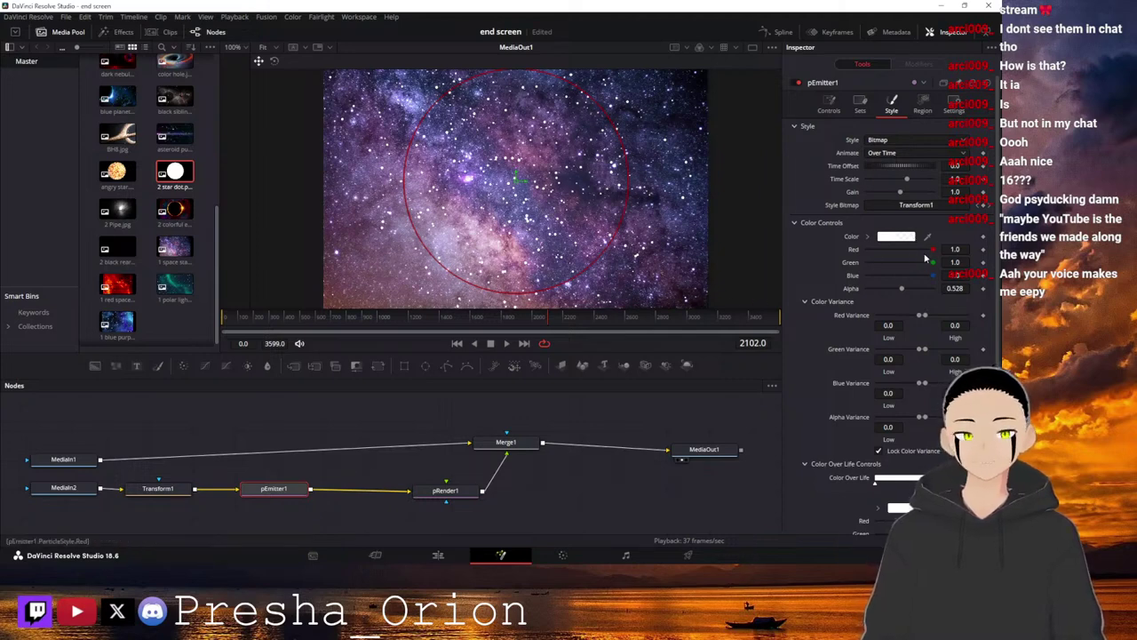
drag(933, 264, 903, 266)
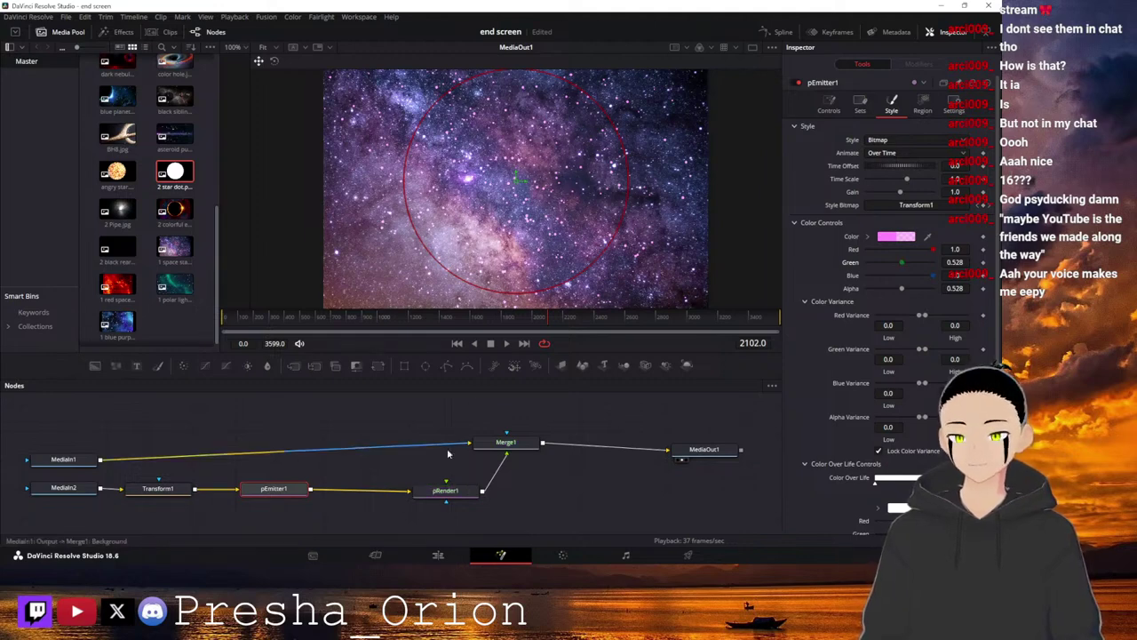
Tint the red space dust clip's pEmitter1 particles light orange by setting the style color's green value to 0.614 and lowering its blue value.
click(376, 555)
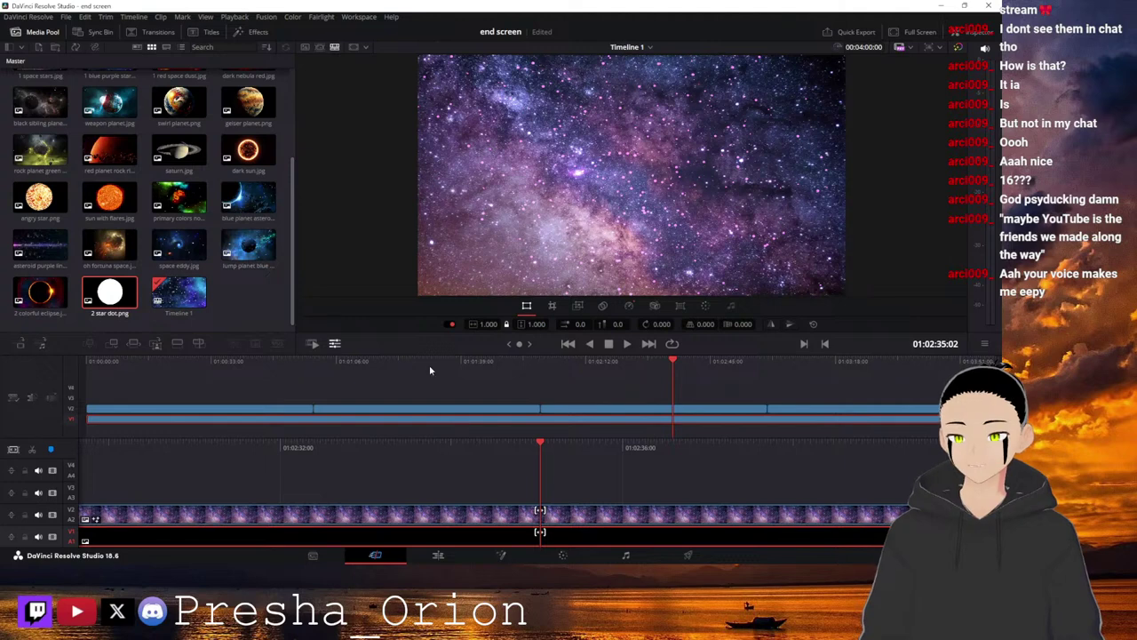
click(430, 365)
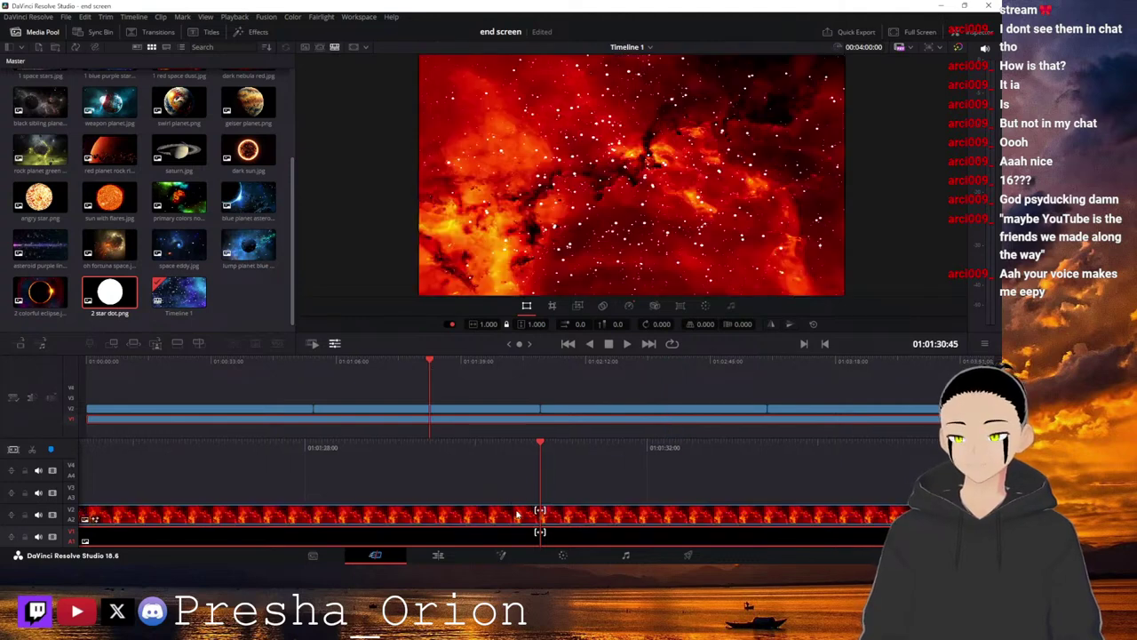
click(501, 555)
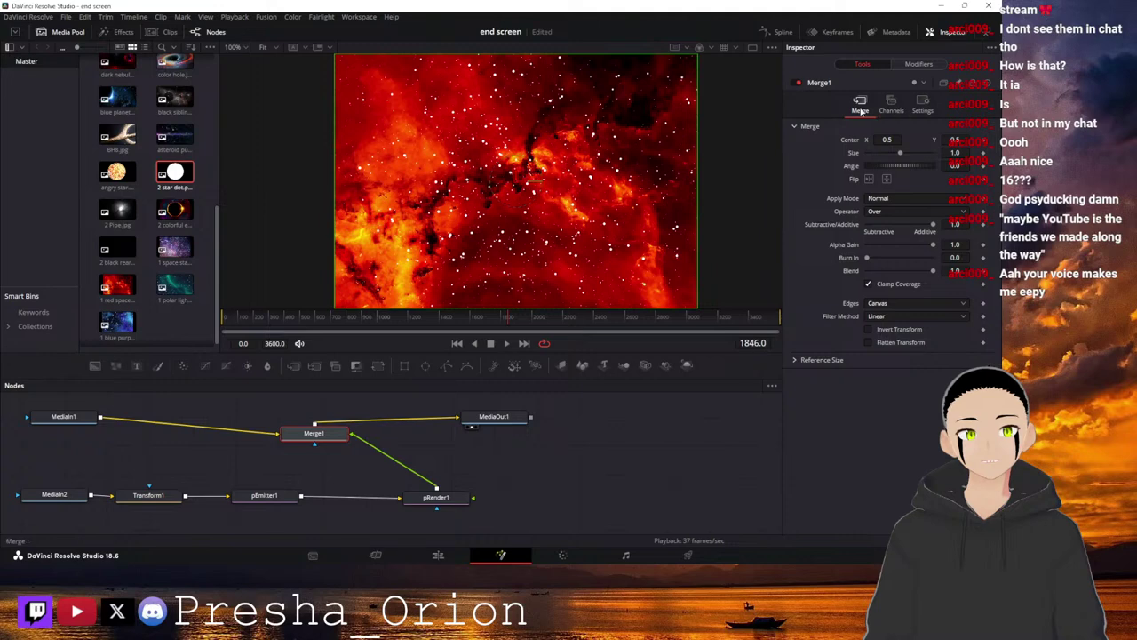
click(286, 497)
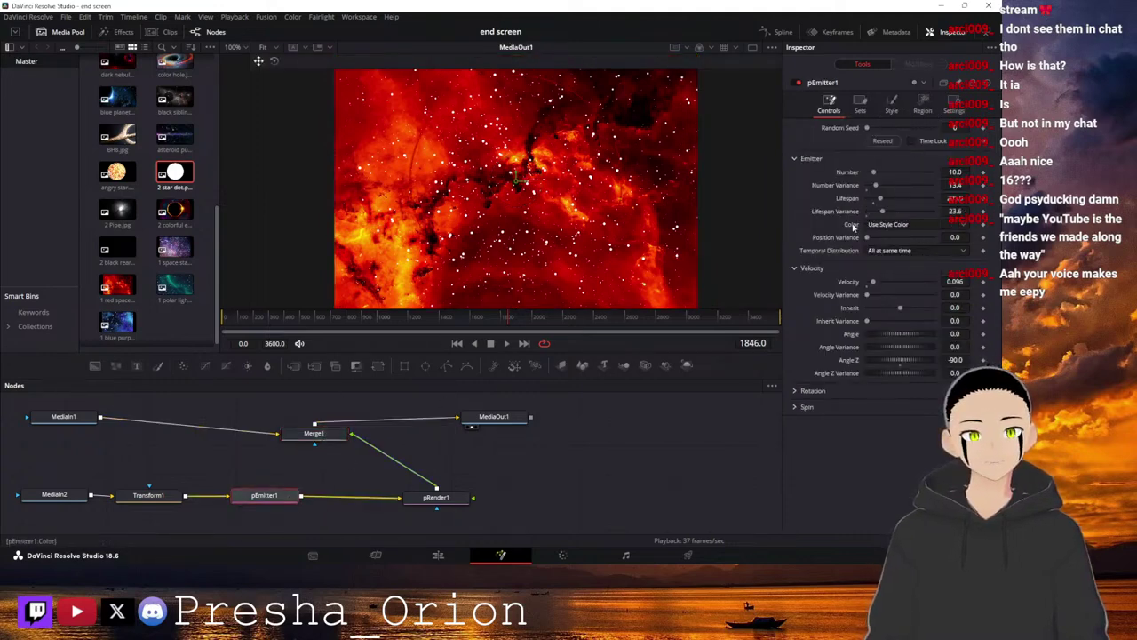
click(894, 103)
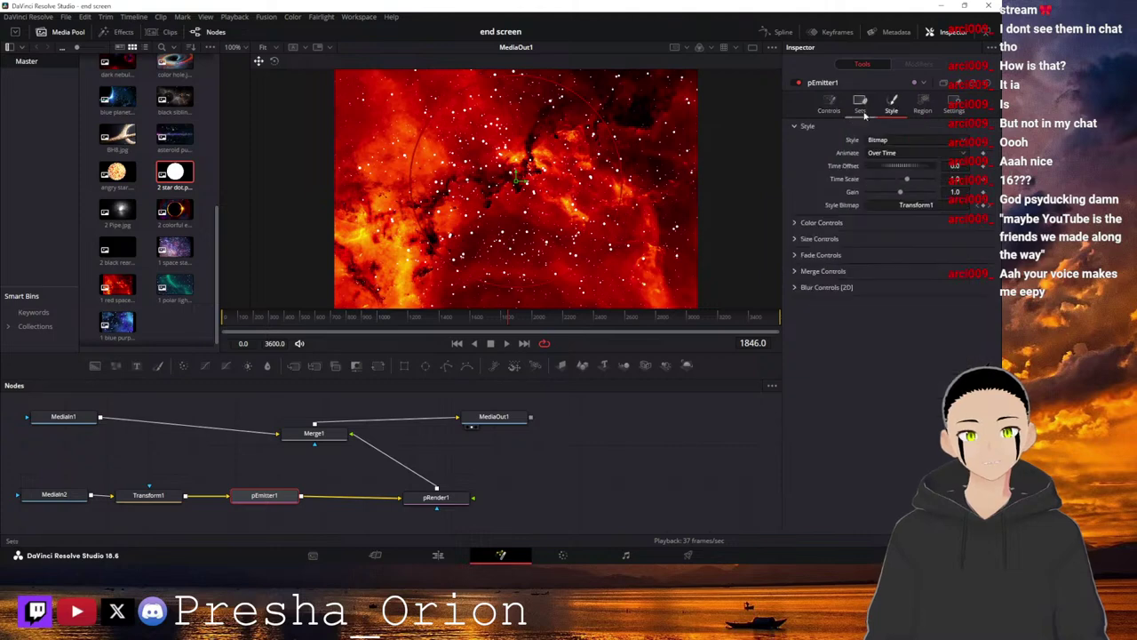
click(795, 223)
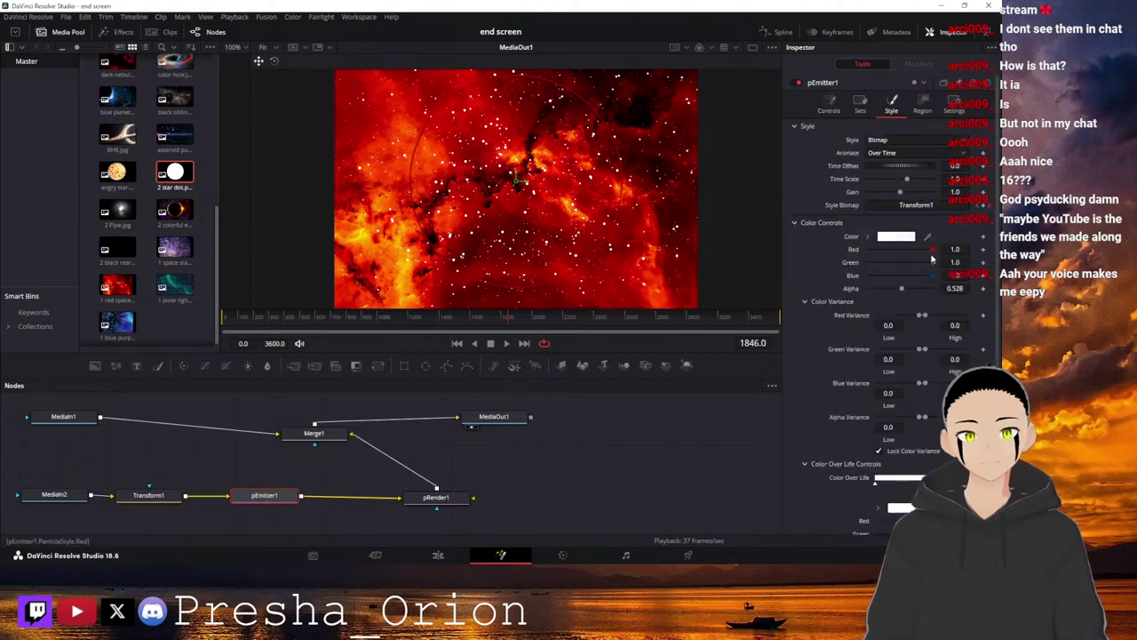
drag(937, 267, 896, 263)
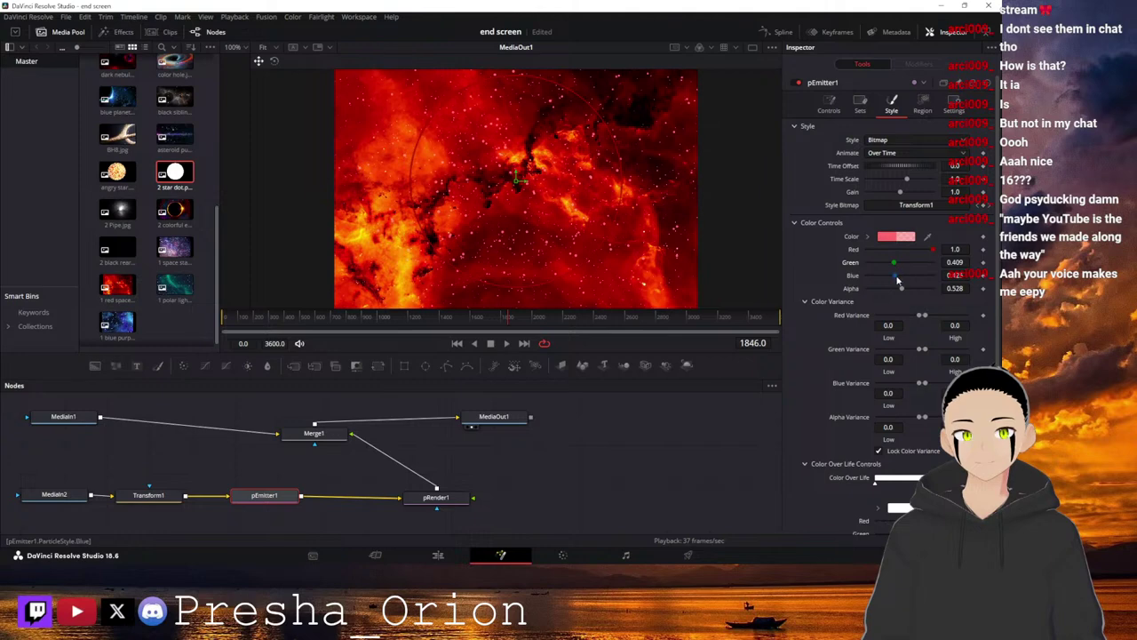
drag(897, 266, 908, 267)
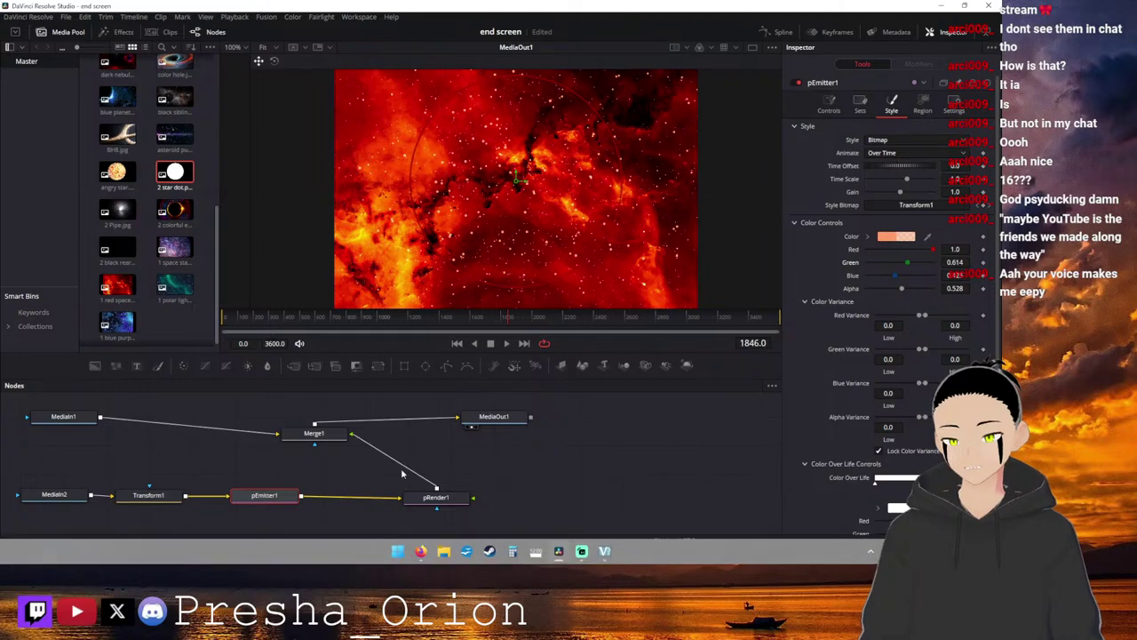
Compare the star particle colors on the blue, space stars, polar lights and red clips along the timeline.
click(377, 554)
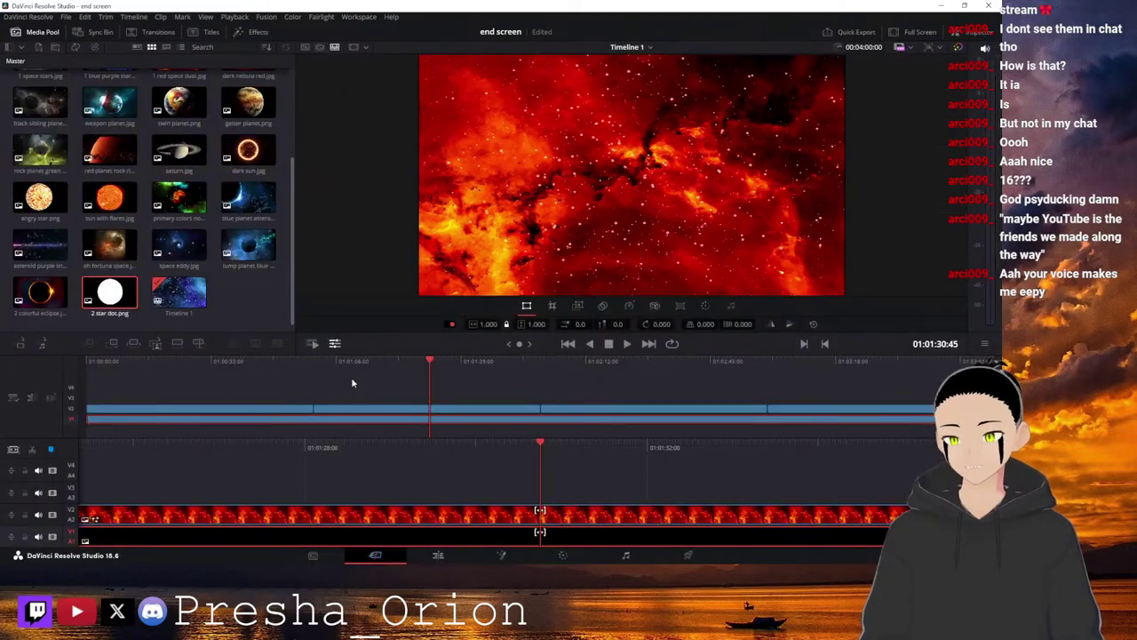
click(265, 362)
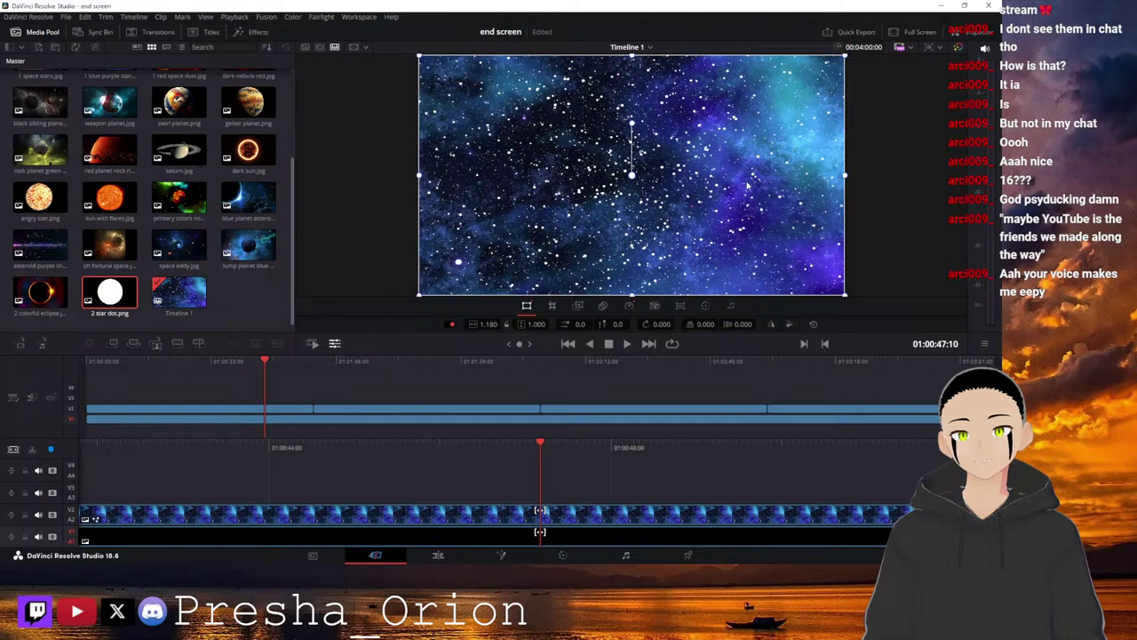
click(674, 361)
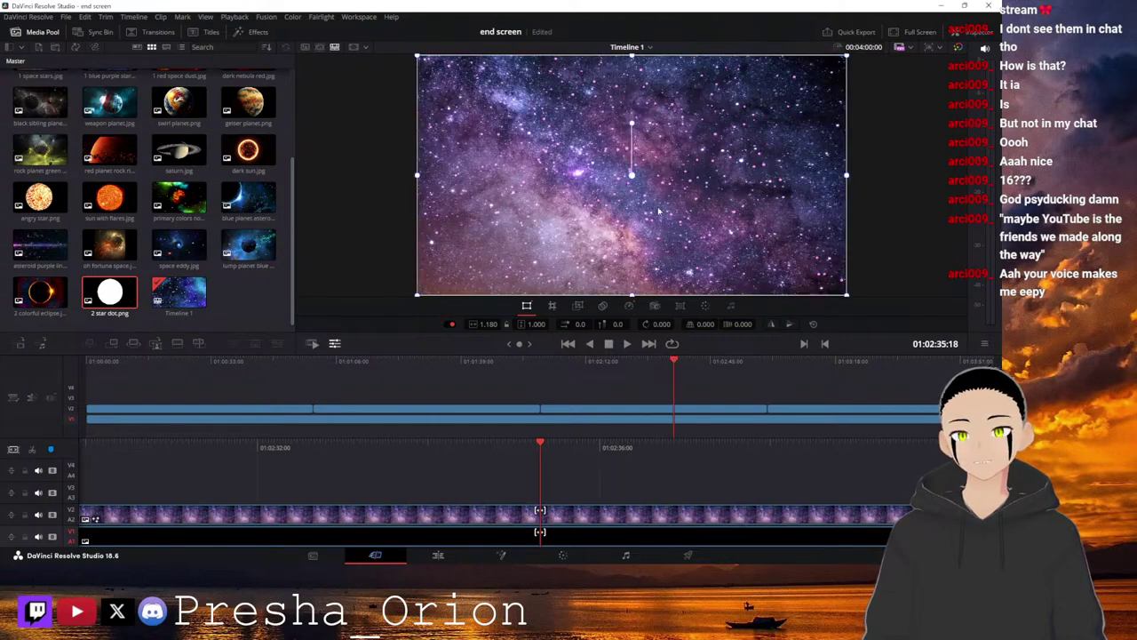
click(870, 361)
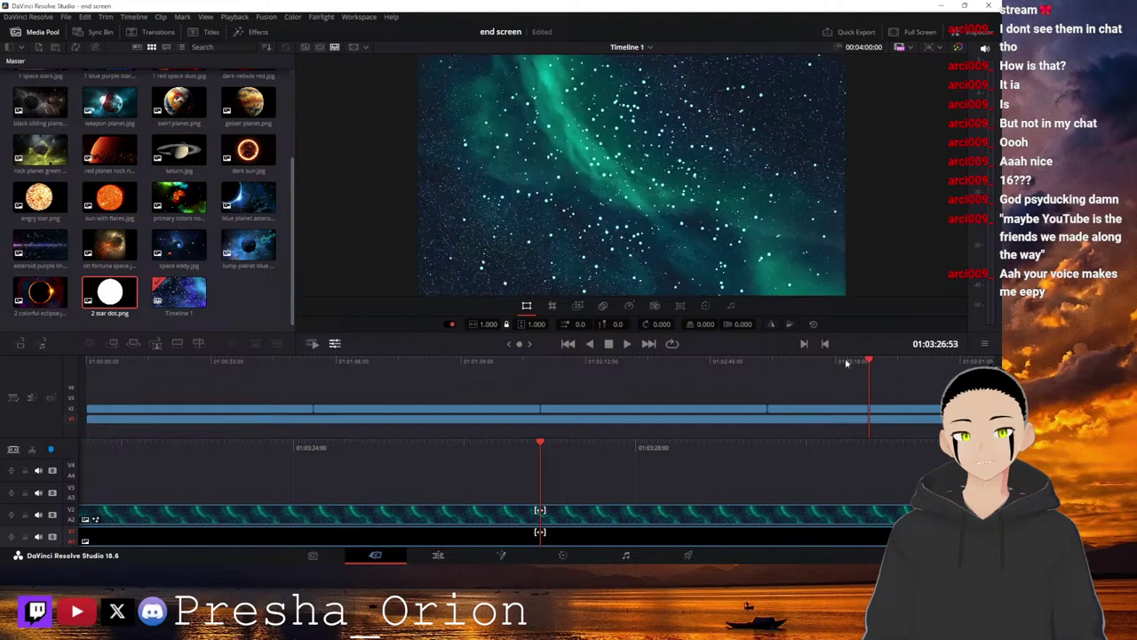
click(410, 361)
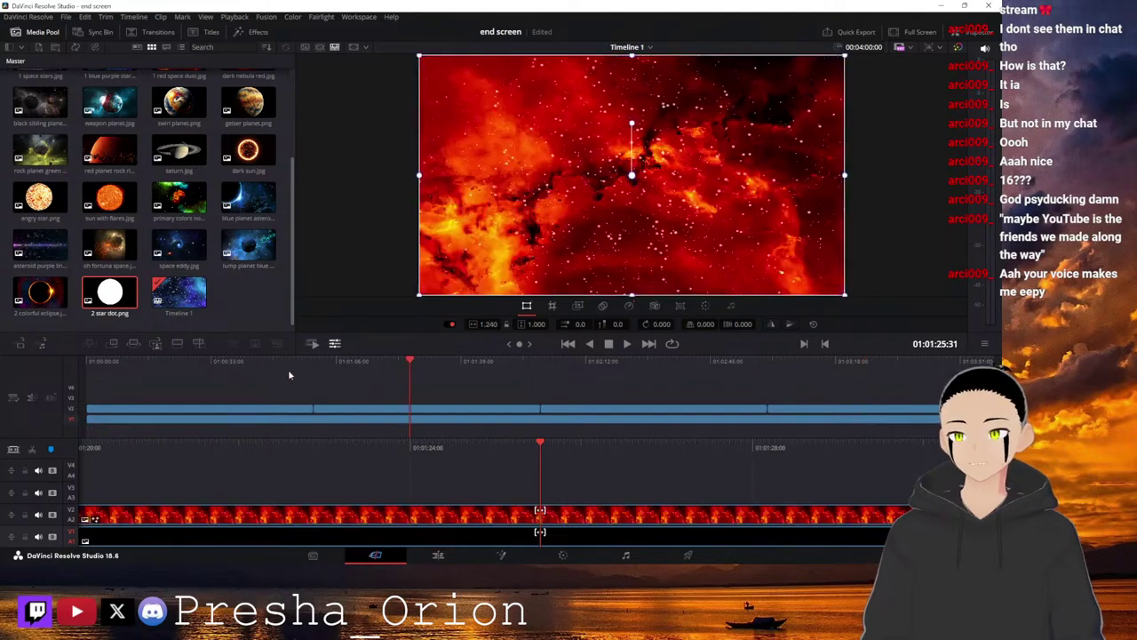
Open the blue purple stars clip's Fusion composition and set pEmitter1's style color green value to 0.0.
click(256, 364)
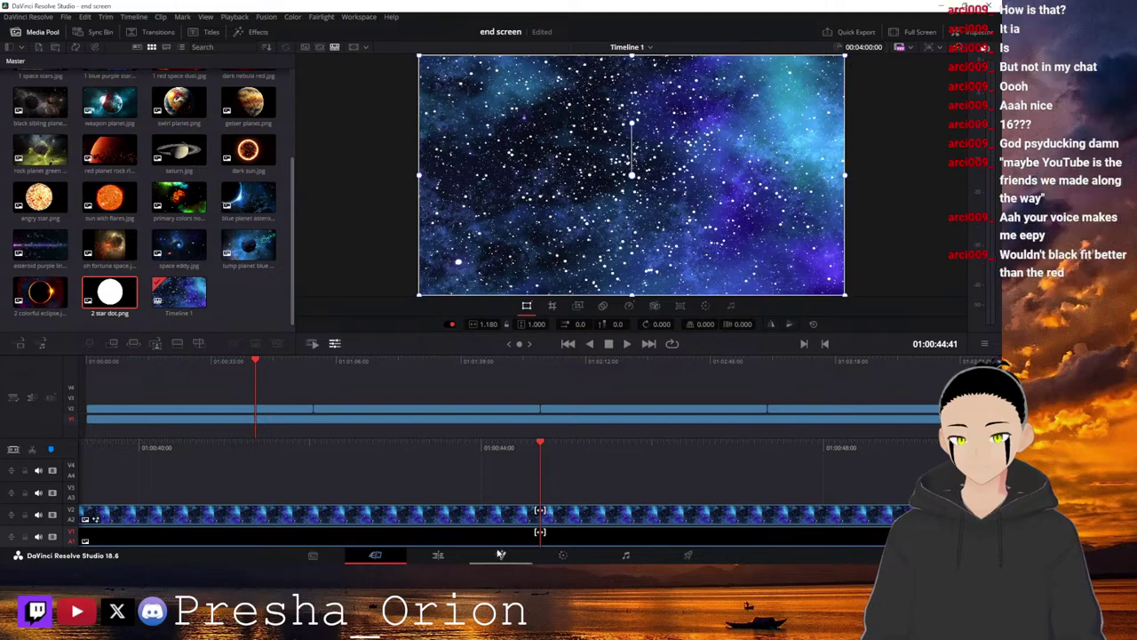
click(499, 556)
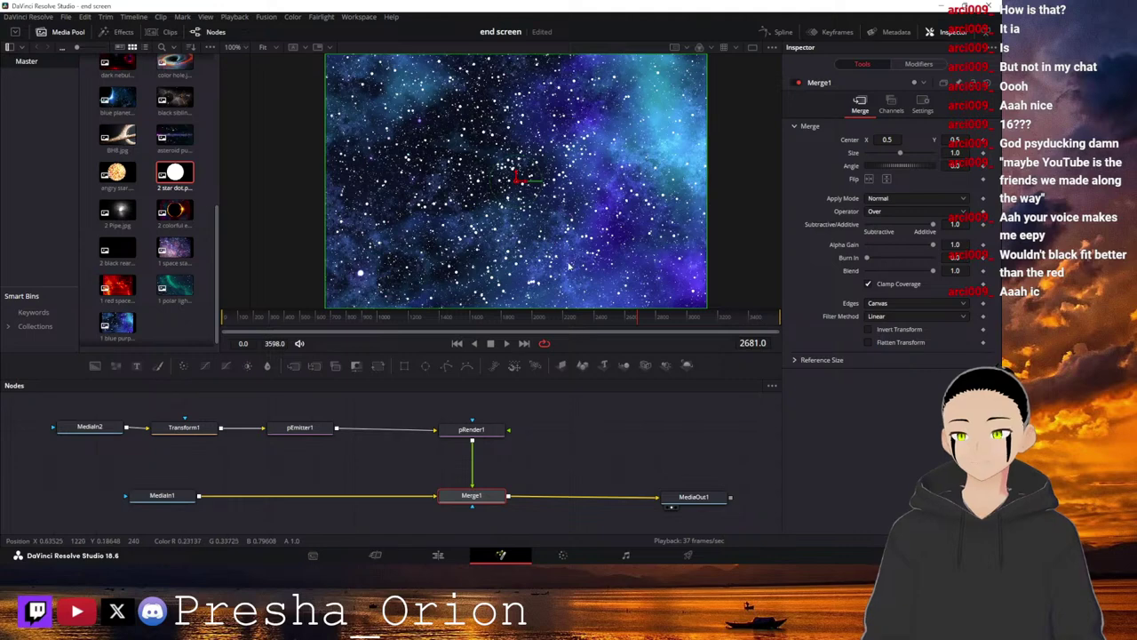
click(459, 433)
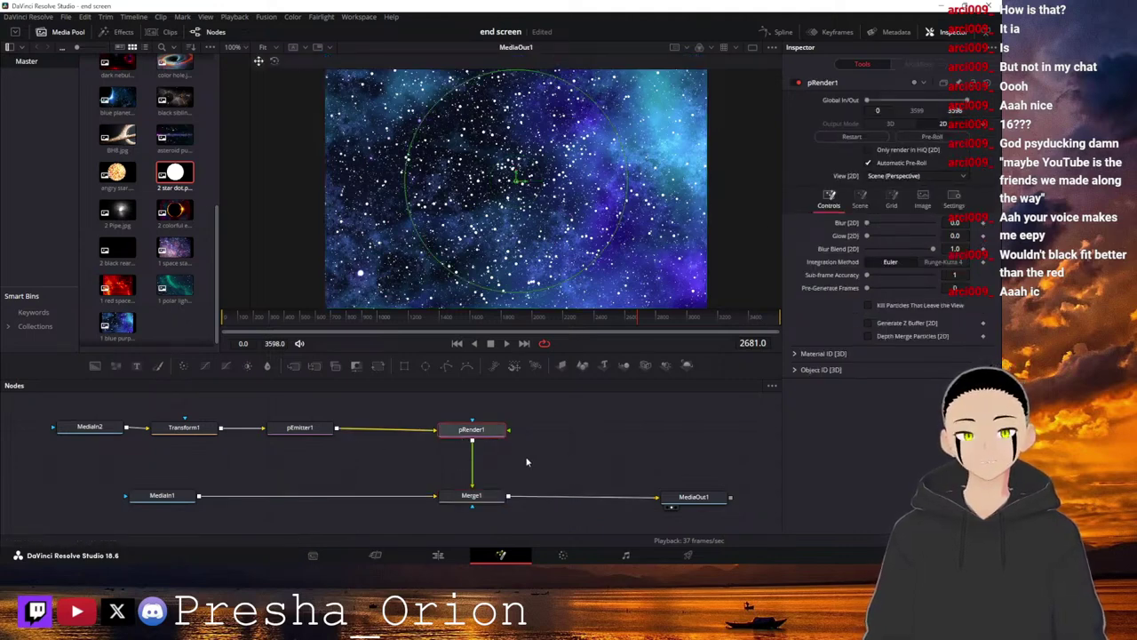
click(329, 433)
click(893, 103)
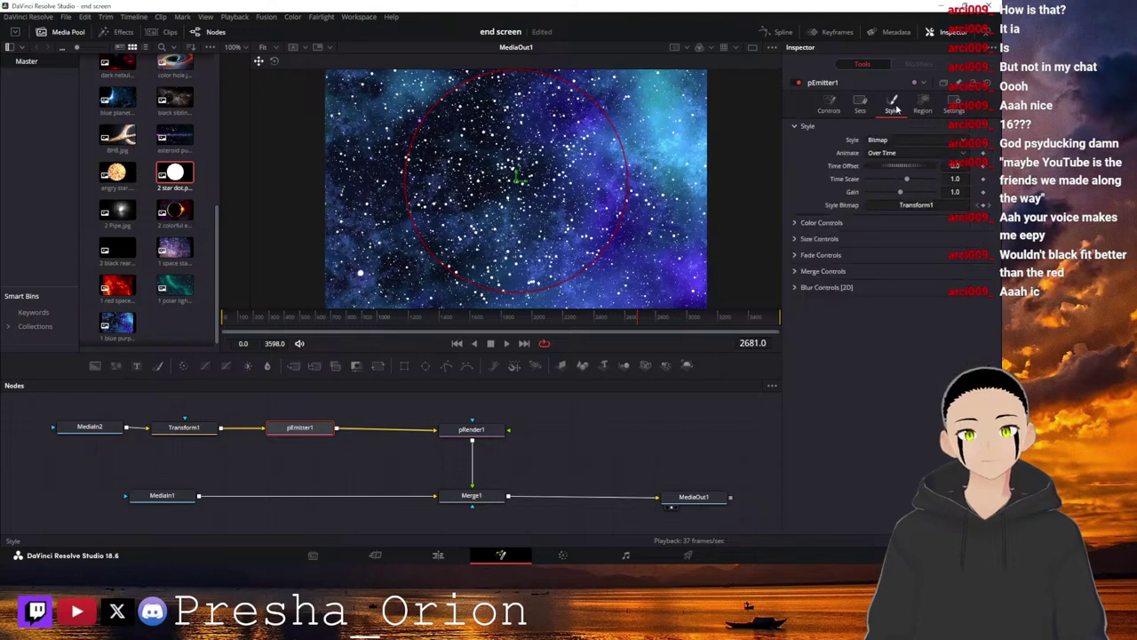
click(796, 224)
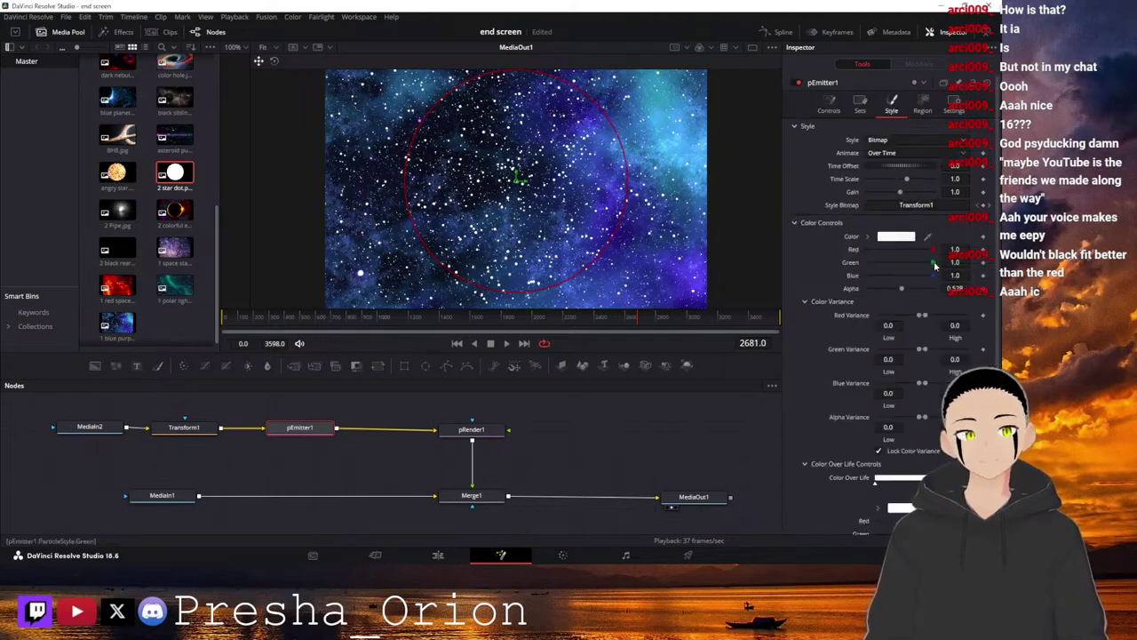
drag(934, 265, 913, 264)
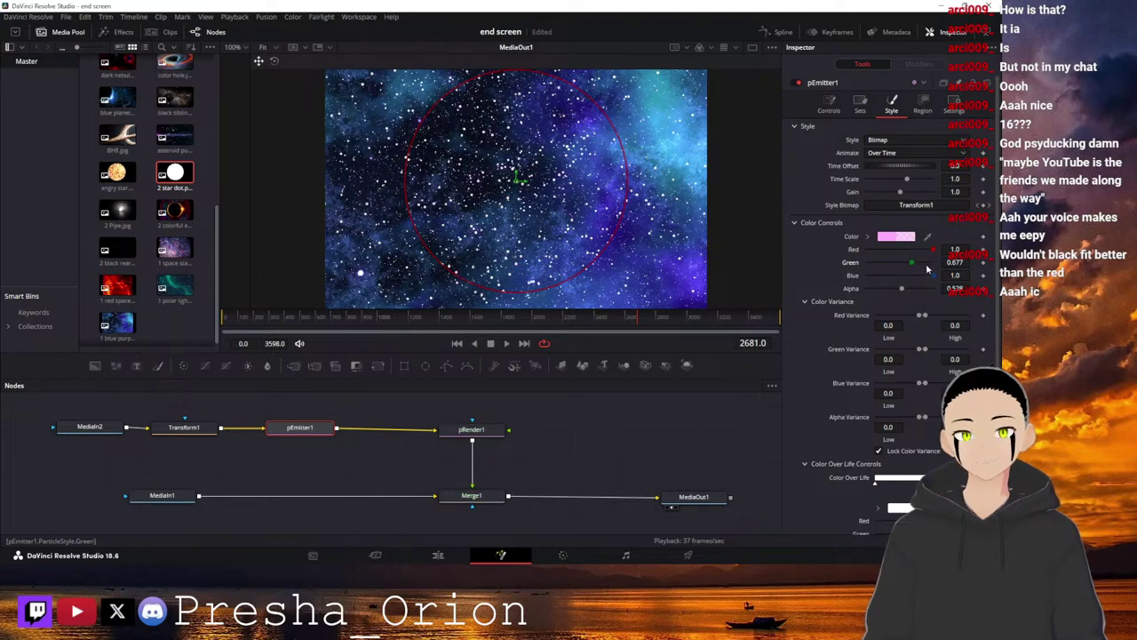
drag(912, 264, 861, 264)
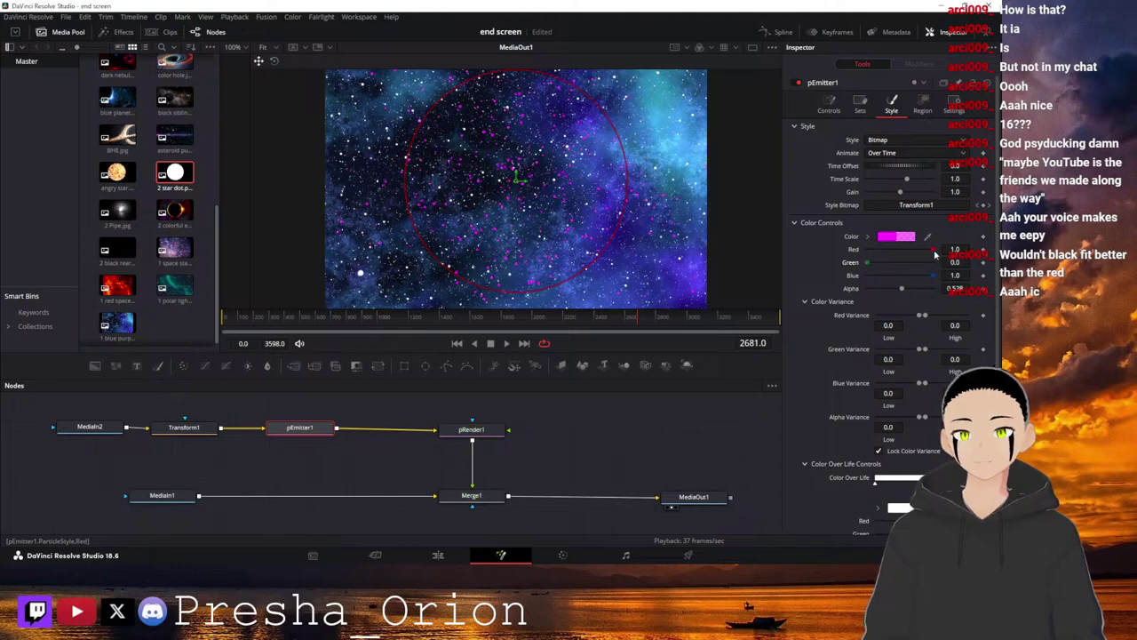
Shift the blue purple stars clip's particles to deep blue by setting pEmitter1's red value to 0.181, keeping blue at 1.0.
drag(934, 251, 907, 251)
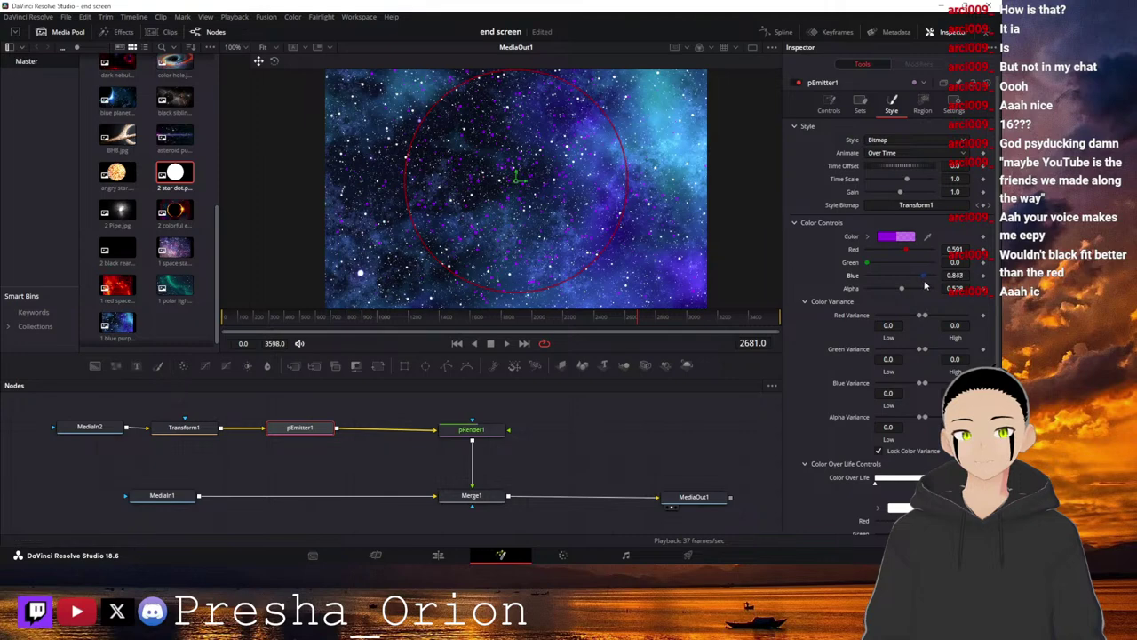
drag(906, 250, 892, 252)
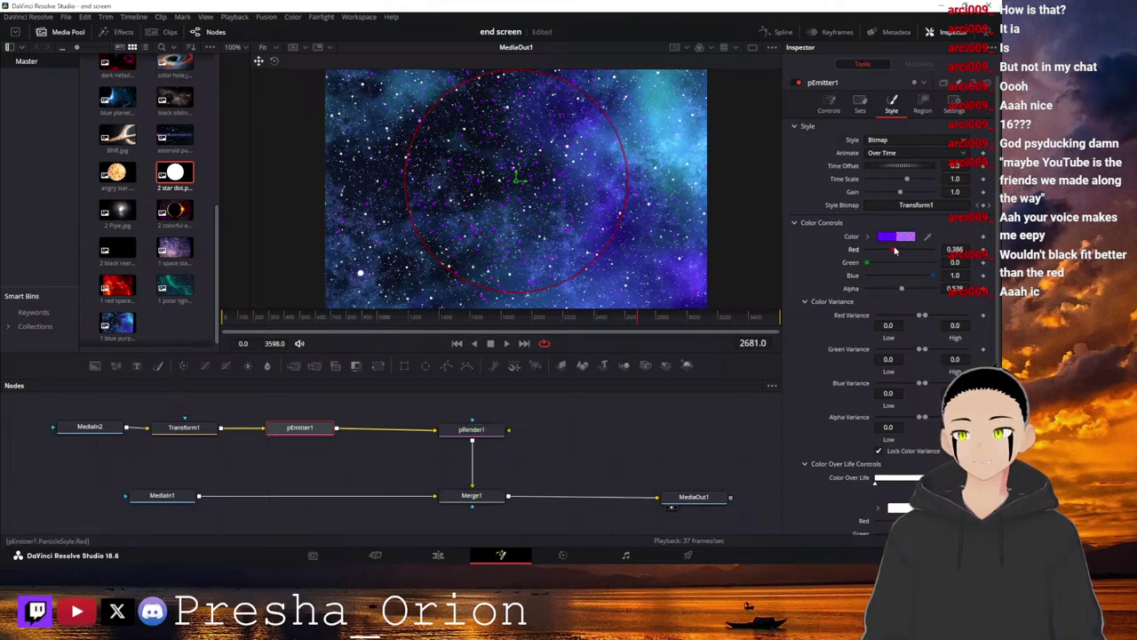
drag(886, 250, 884, 250)
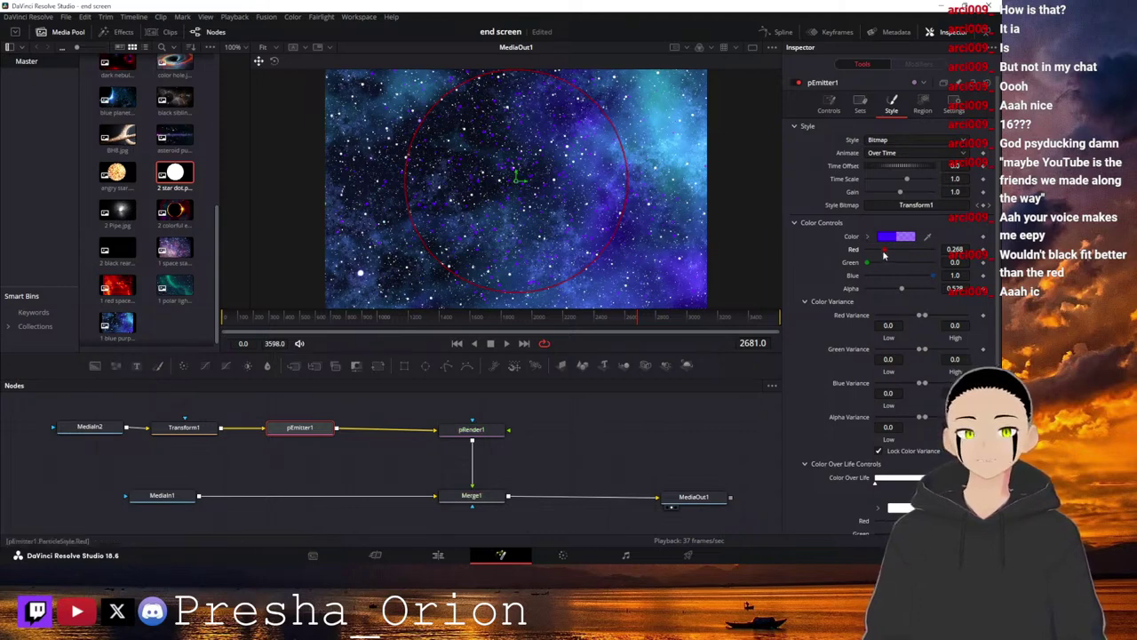
drag(882, 253, 858, 267)
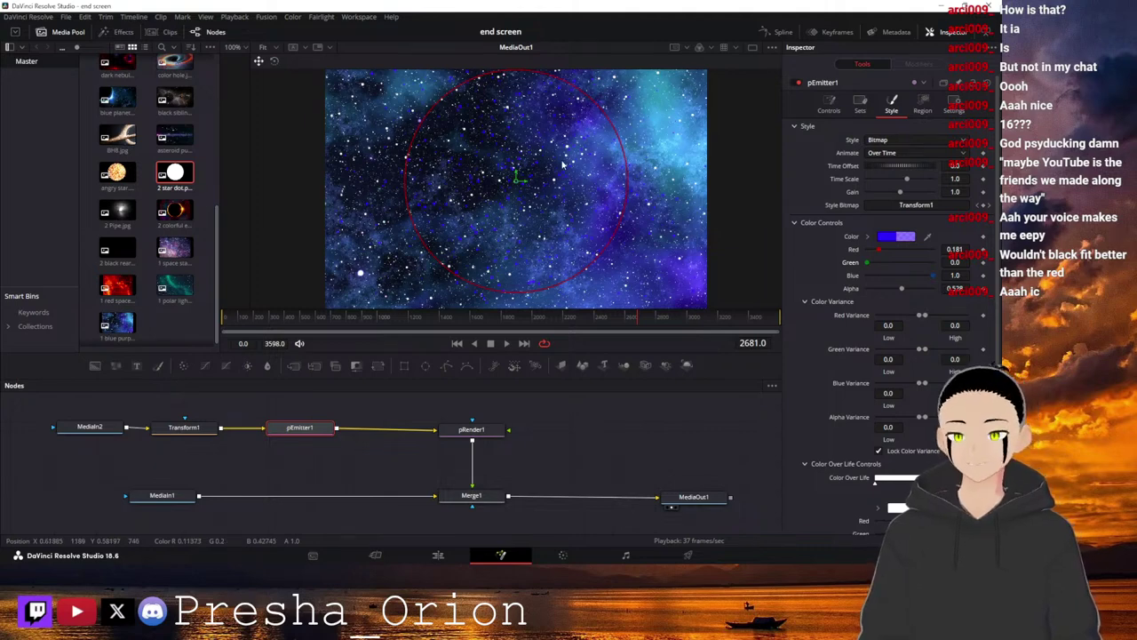
Play the timeline to review the tinted star particles on the blue, red and space stars clips.
click(375, 554)
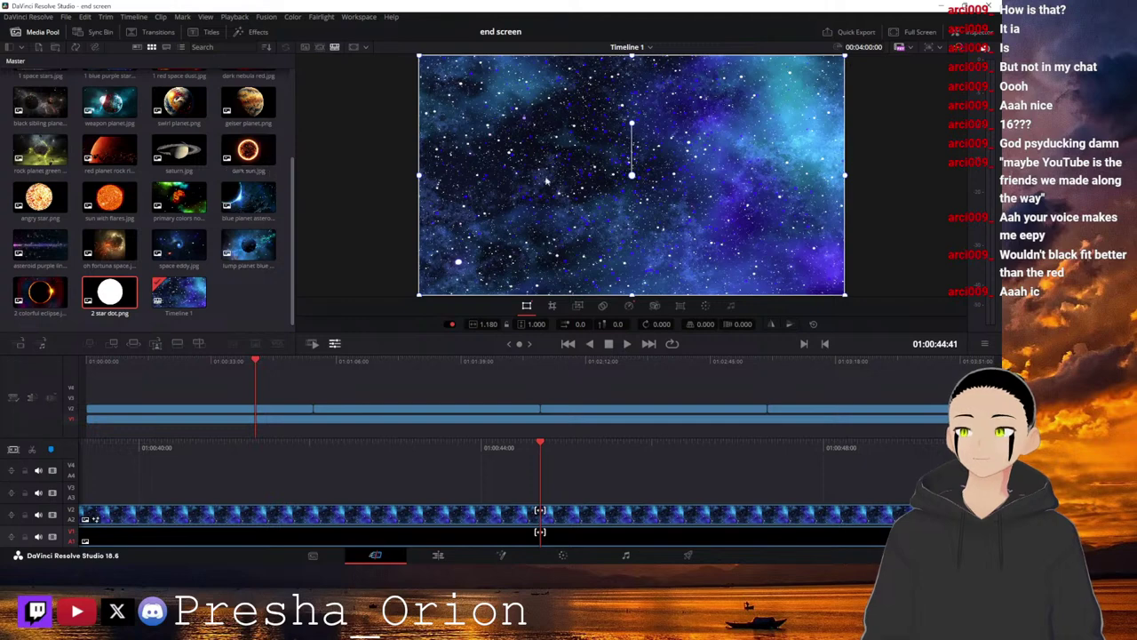
click(205, 362)
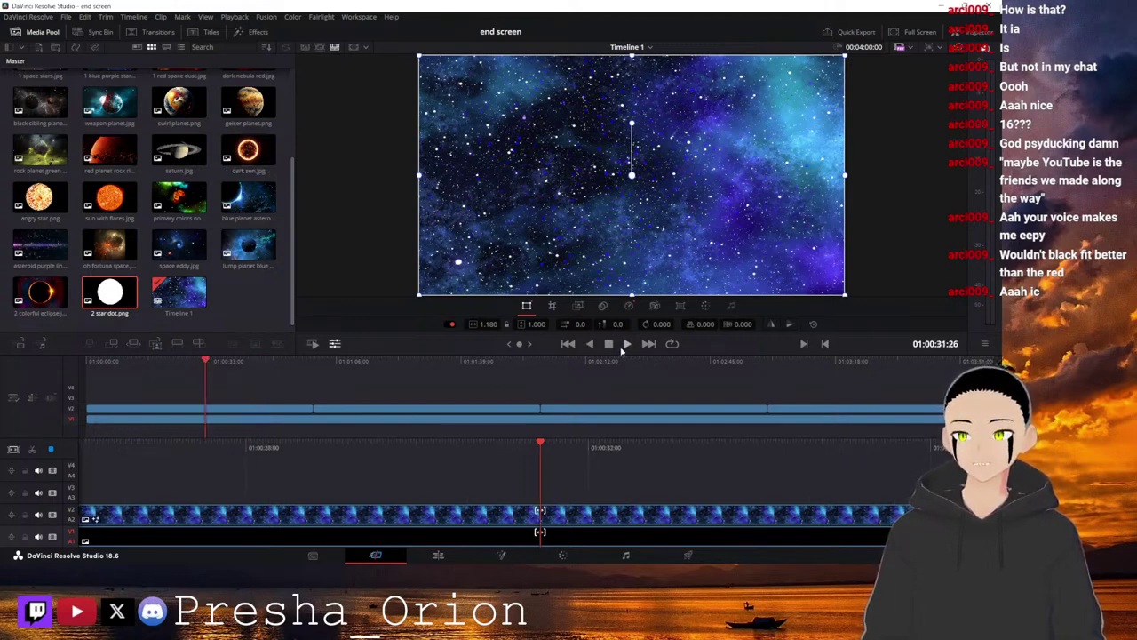
click(625, 345)
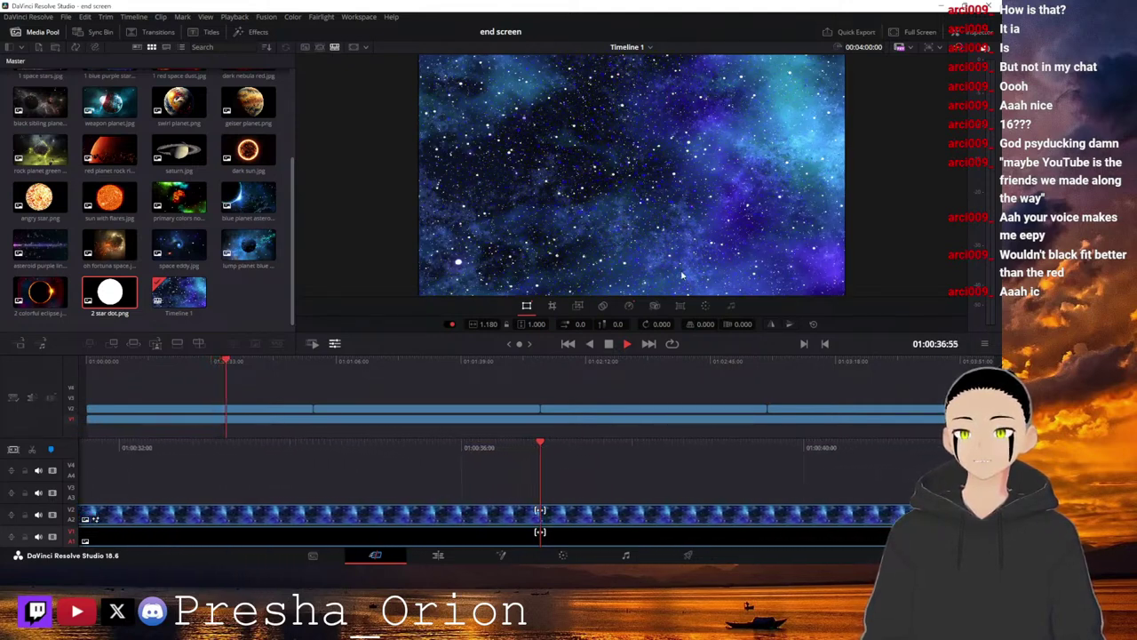
click(421, 361)
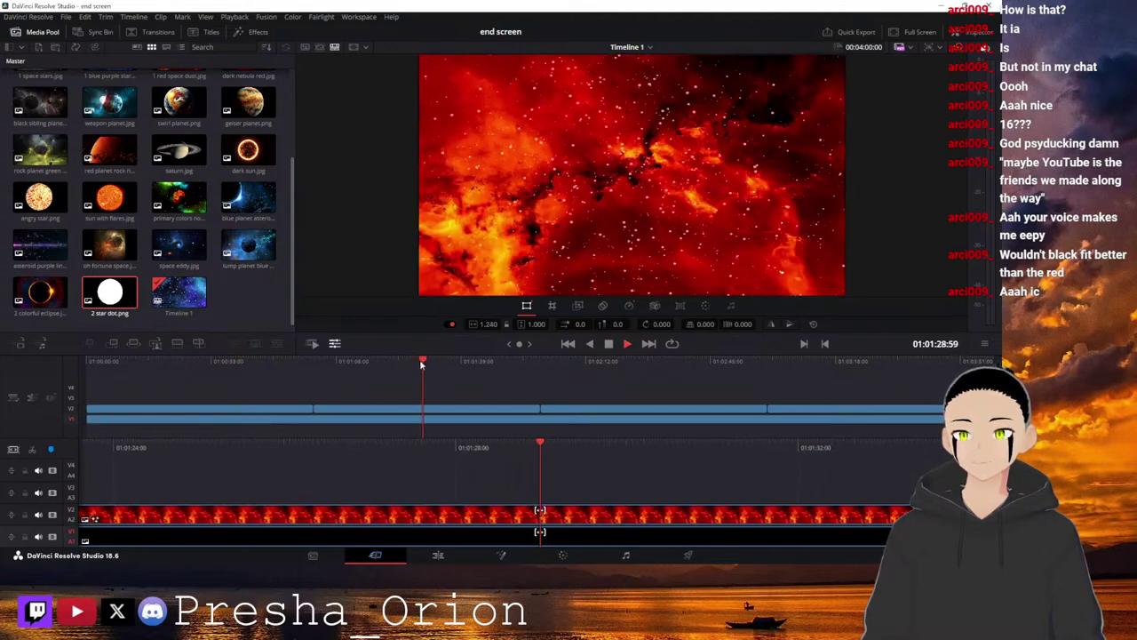
click(642, 362)
key(space)
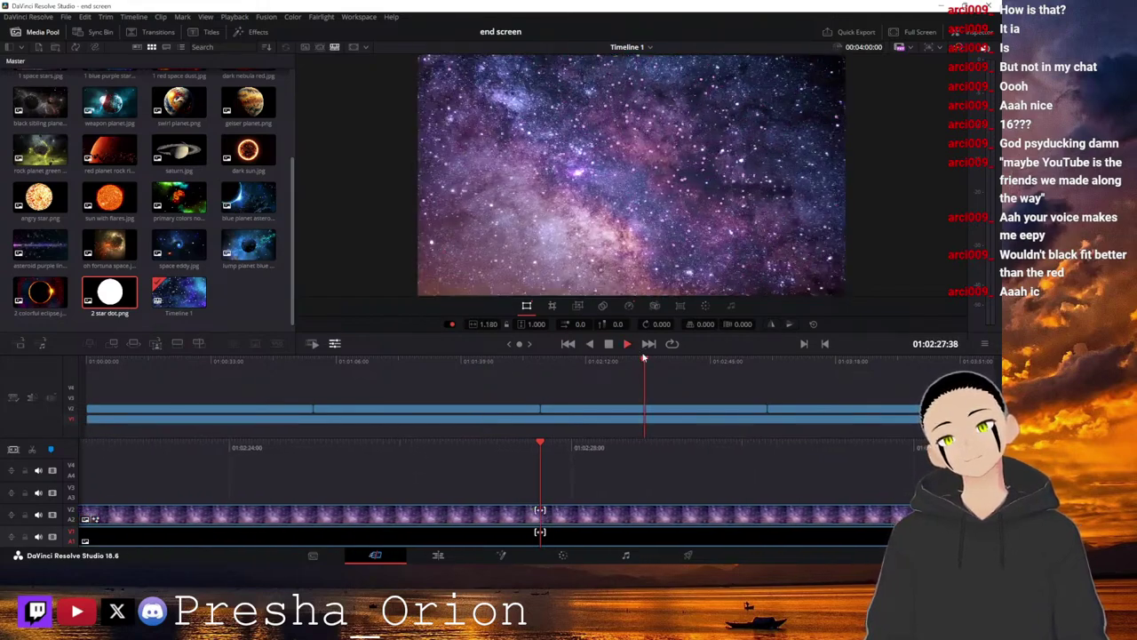
Play the polar lights clip to review its star particles, and check the blue purple stars clip.
click(835, 360)
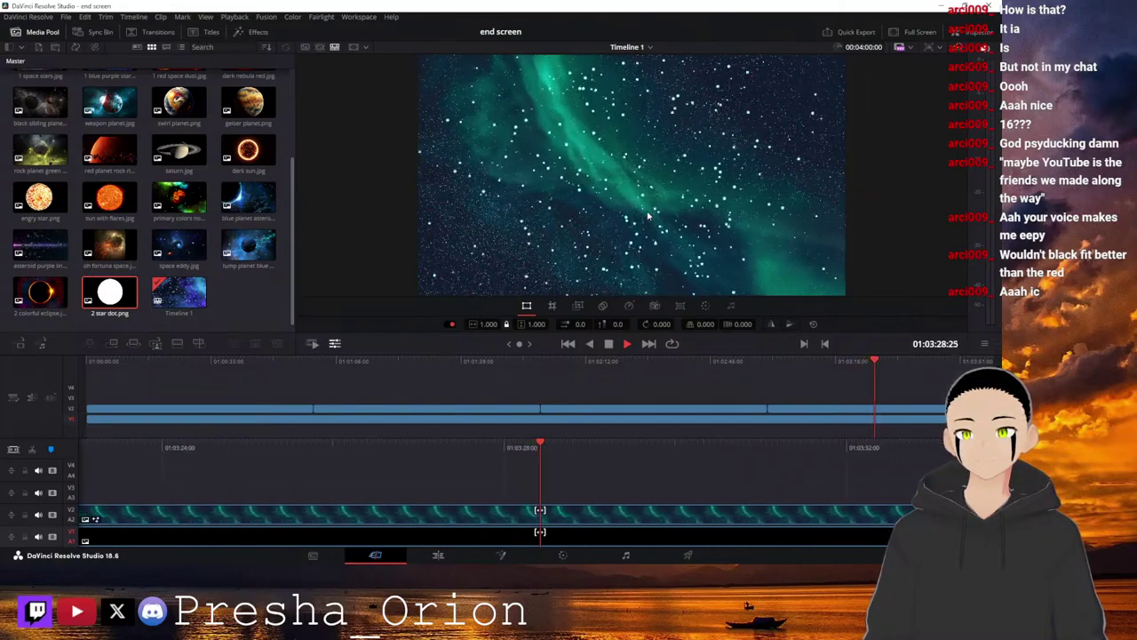
click(608, 344)
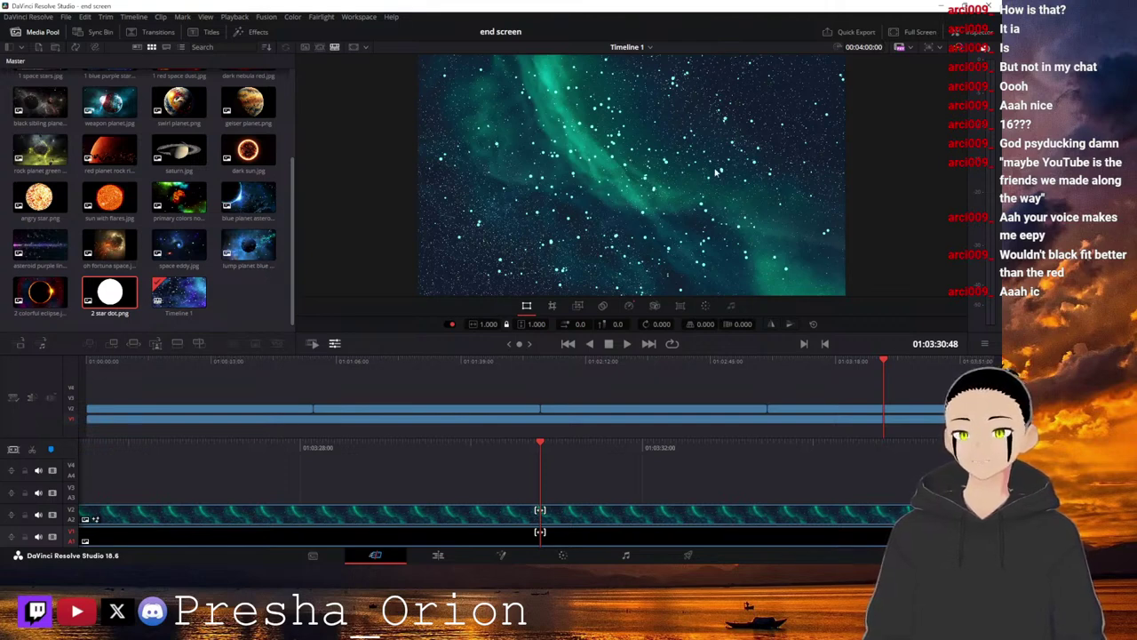
click(199, 363)
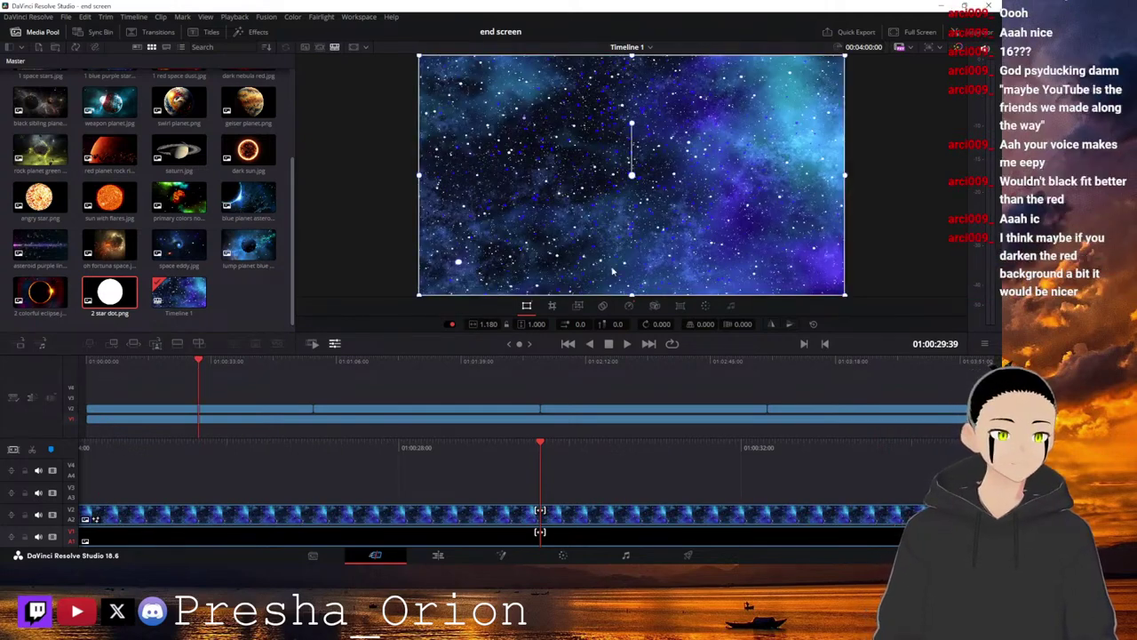
Darken the red space dust clip on the upper video track by lowering its opacity to 77.86.
click(436, 361)
click(470, 520)
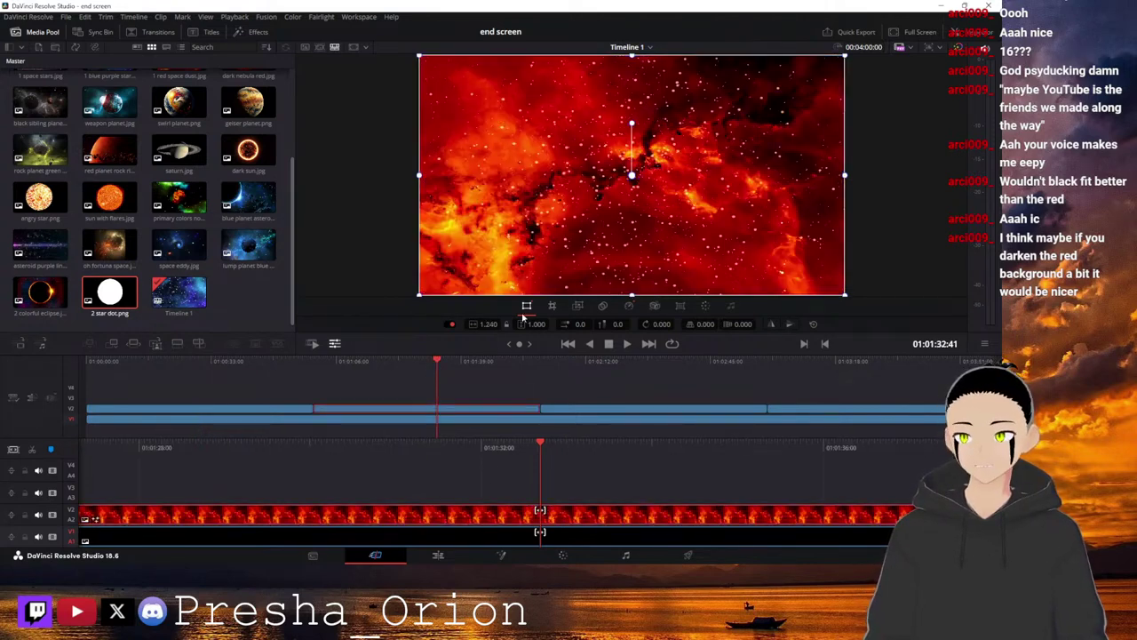
click(987, 32)
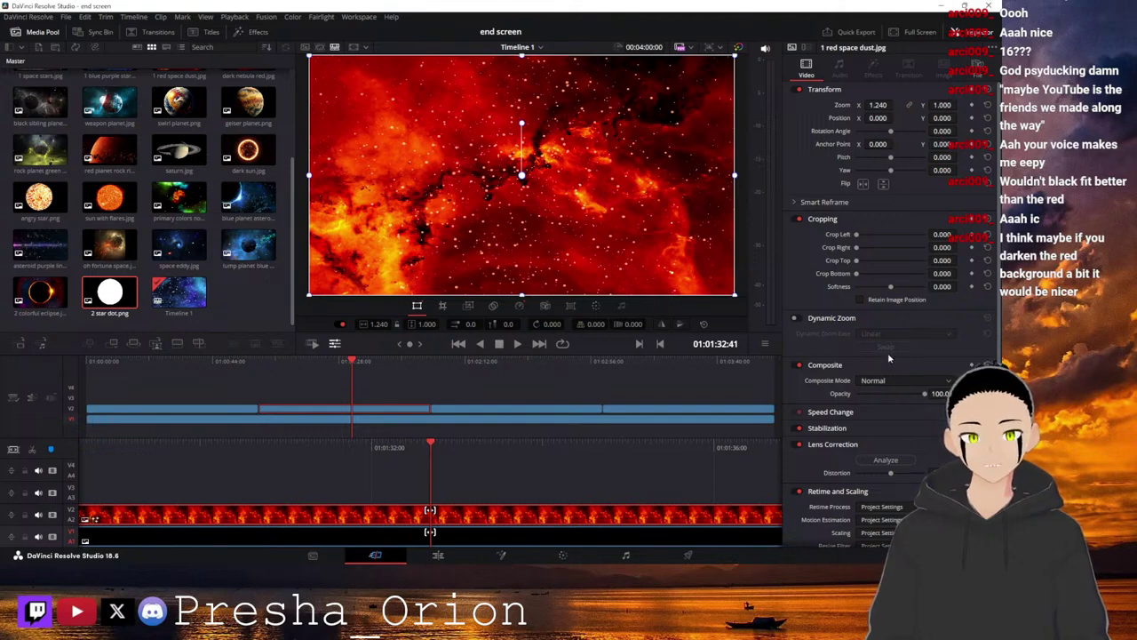
scroll(890, 356, down, 1)
scroll(890, 356, up, 1)
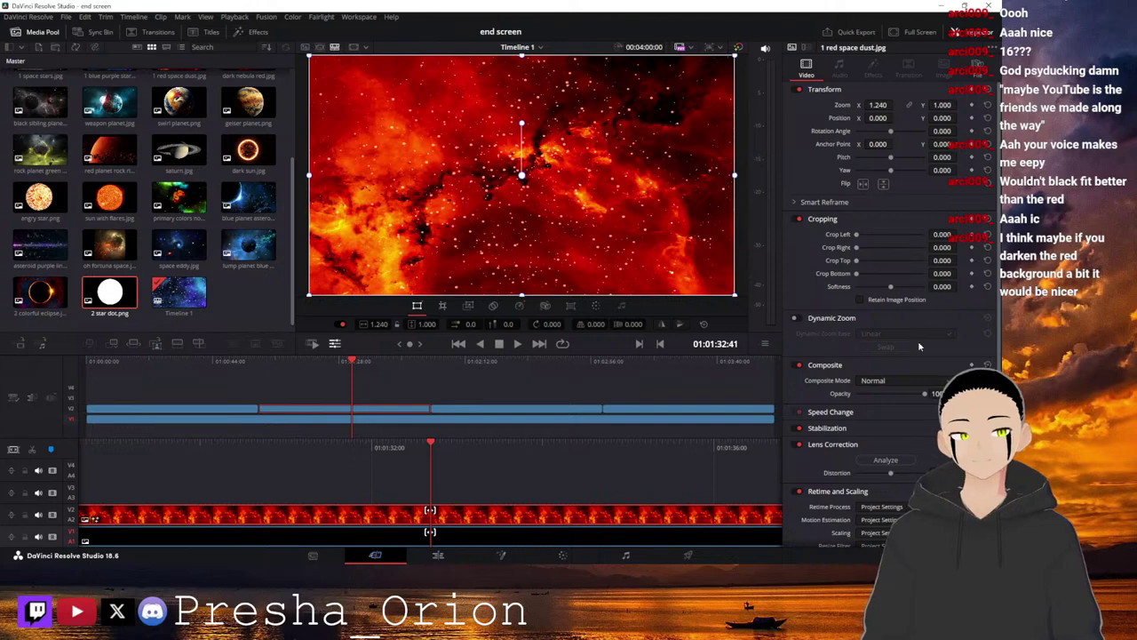
mouse_move(924, 397)
mouse_down()
mouse_move(895, 409)
mouse_move(746, 409)
mouse_move(846, 414)
mouse_move(926, 400)
mouse_move(910, 408)
mouse_up()
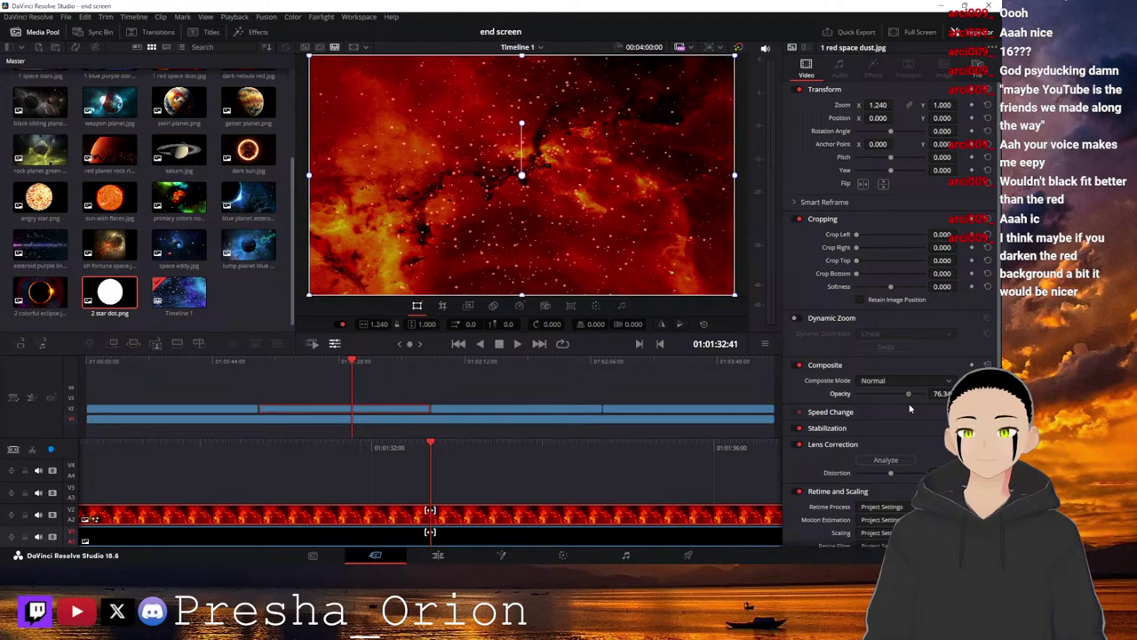
drag(909, 409, 912, 409)
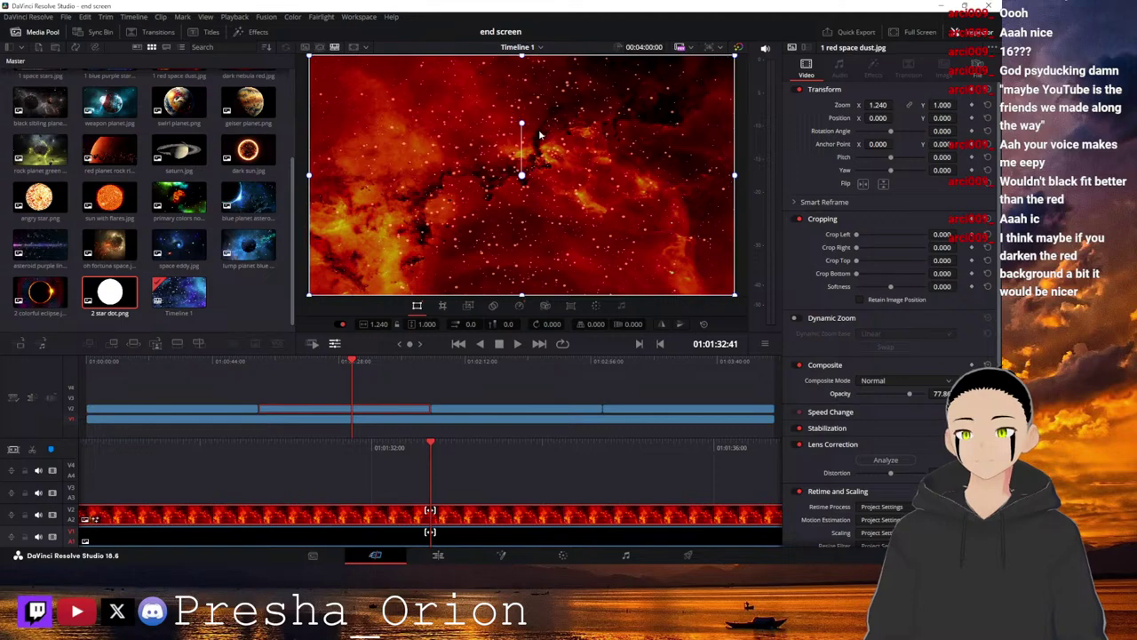
Play the red space dust clip to review how the star particles stand out against the darkened background.
key(space)
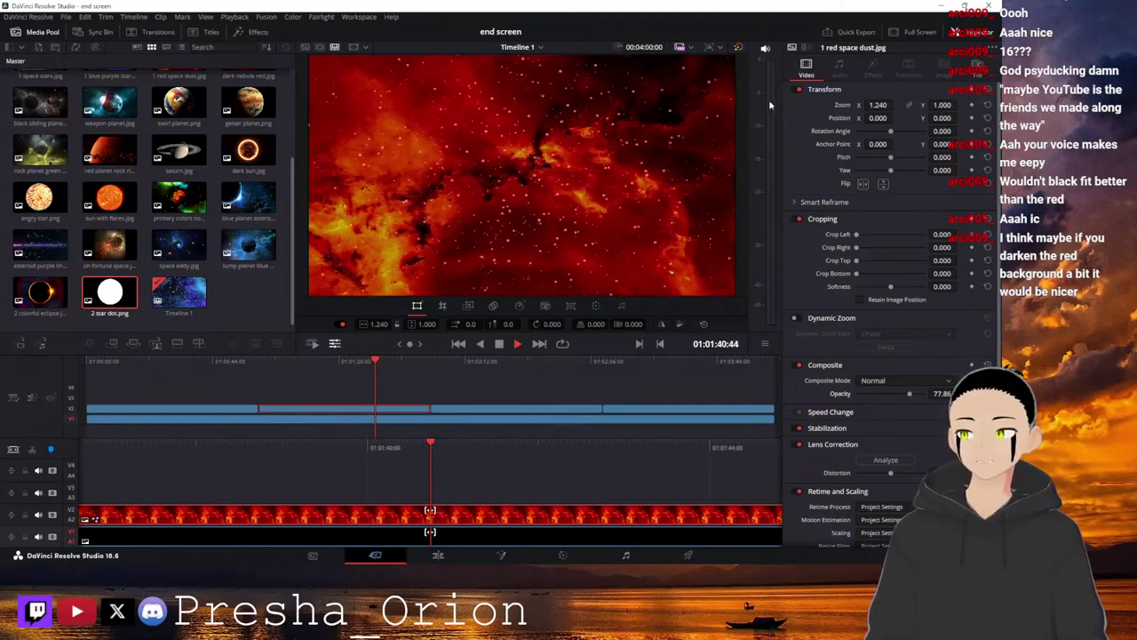
click(500, 344)
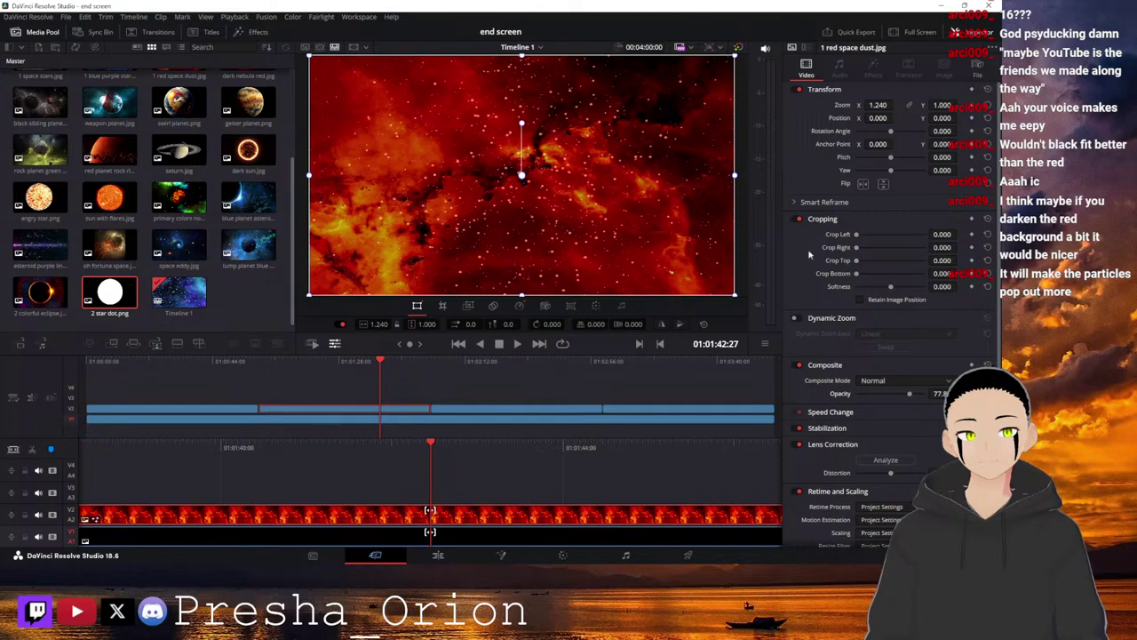
scroll(929, 337, down, 1)
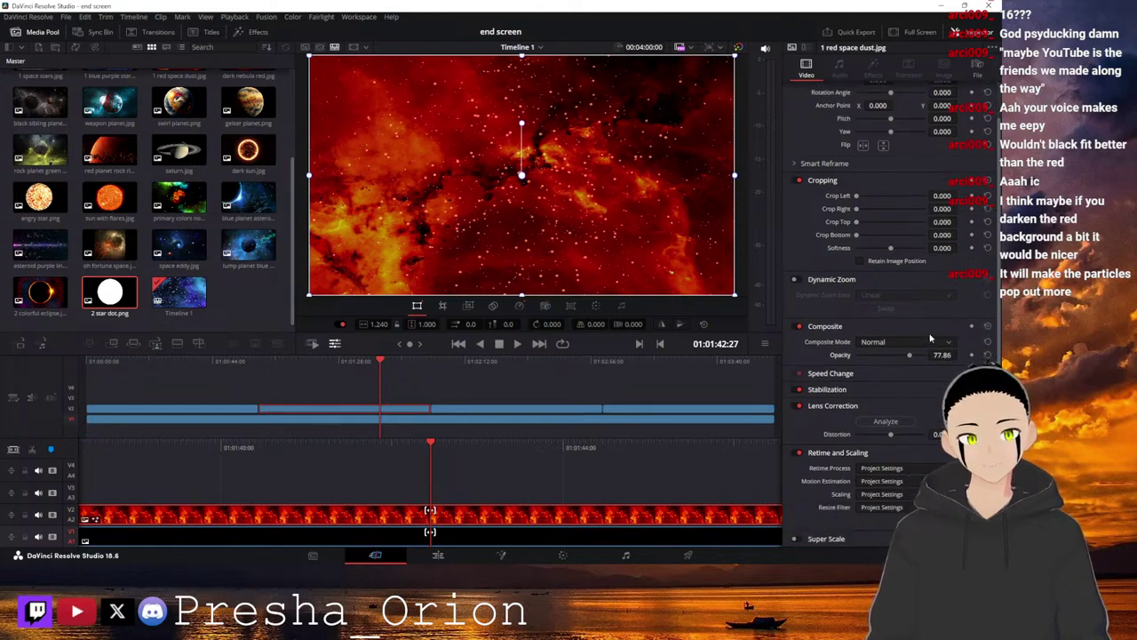
scroll(941, 341, up, 1)
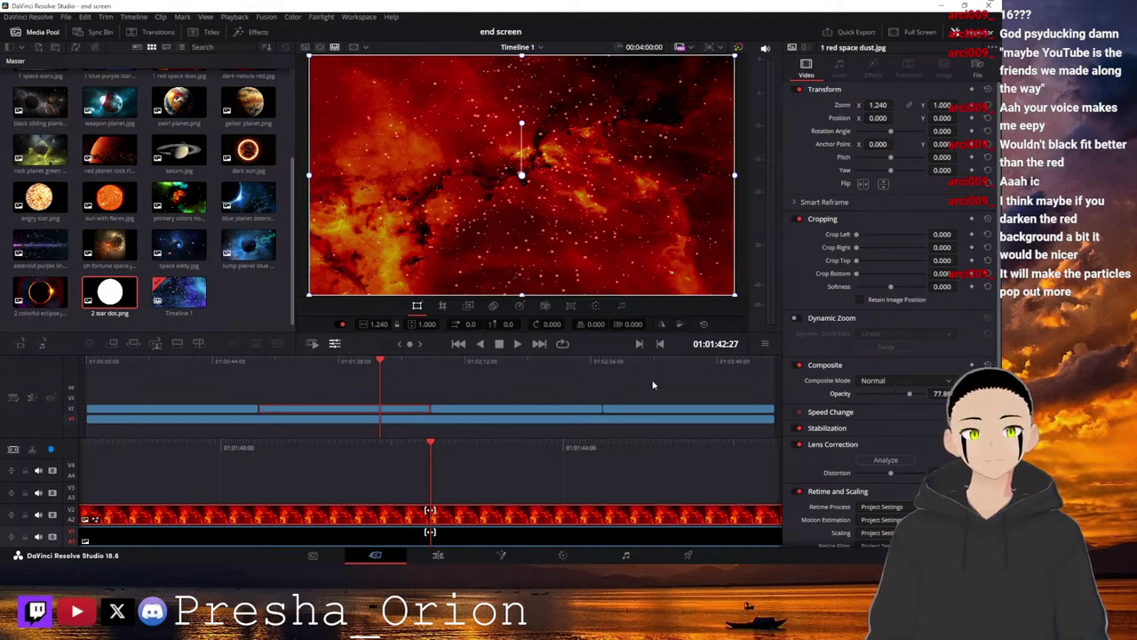
key(shift+6)
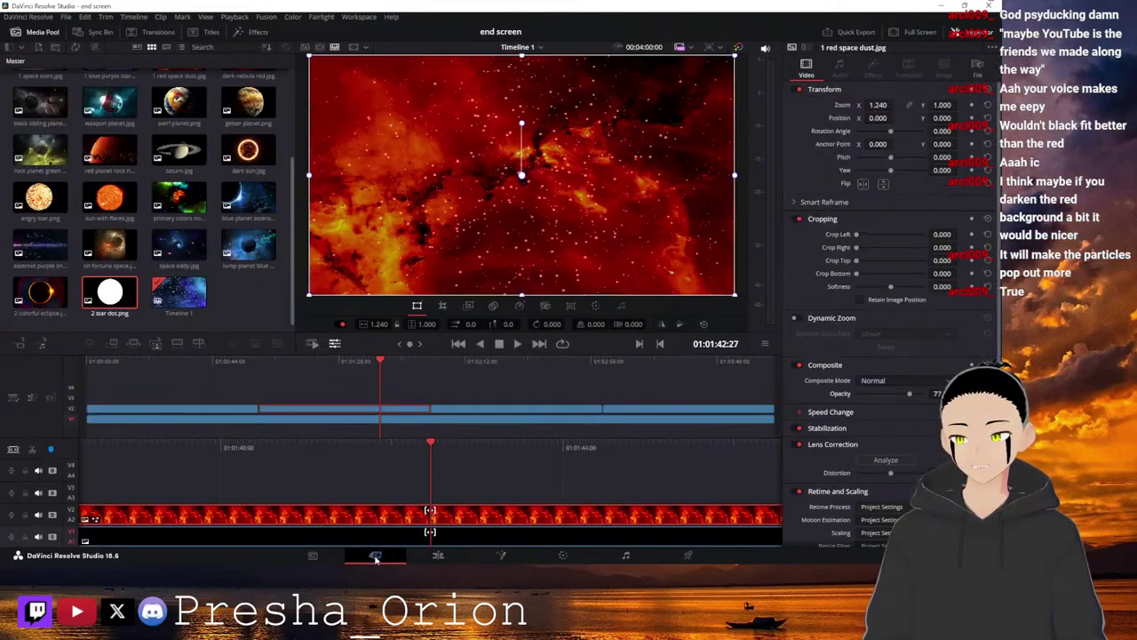
click(375, 555)
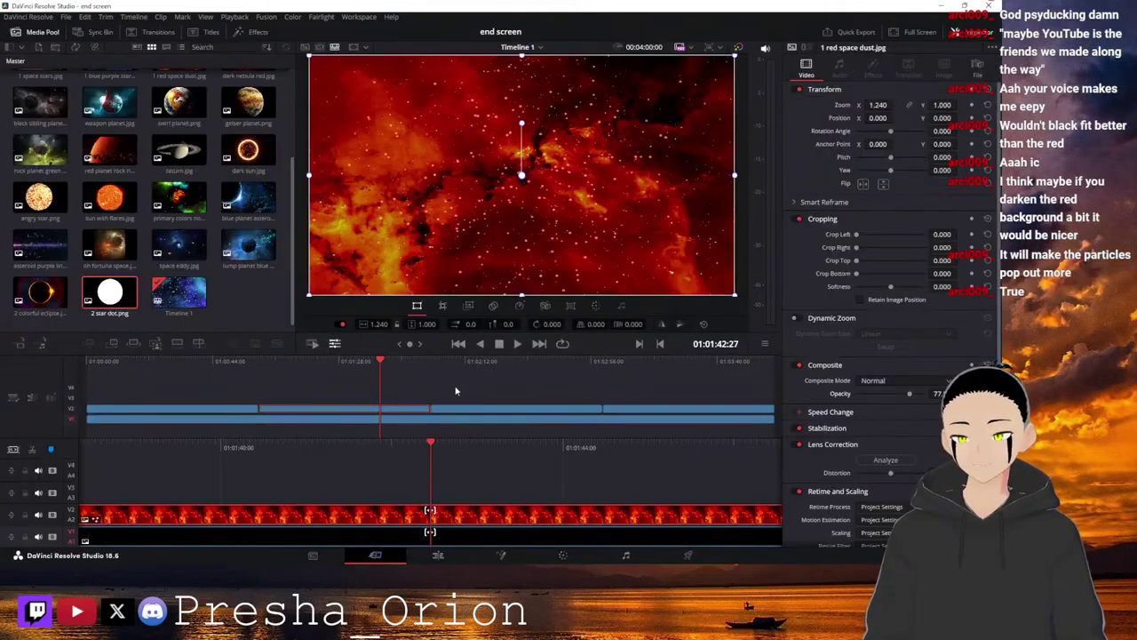
click(518, 343)
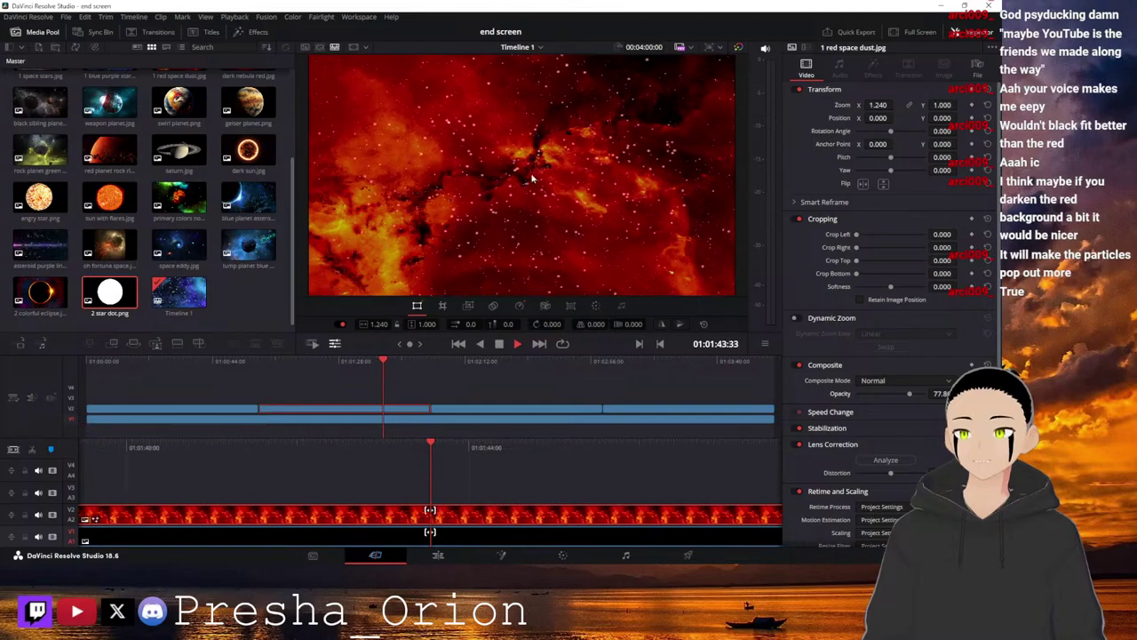
click(499, 344)
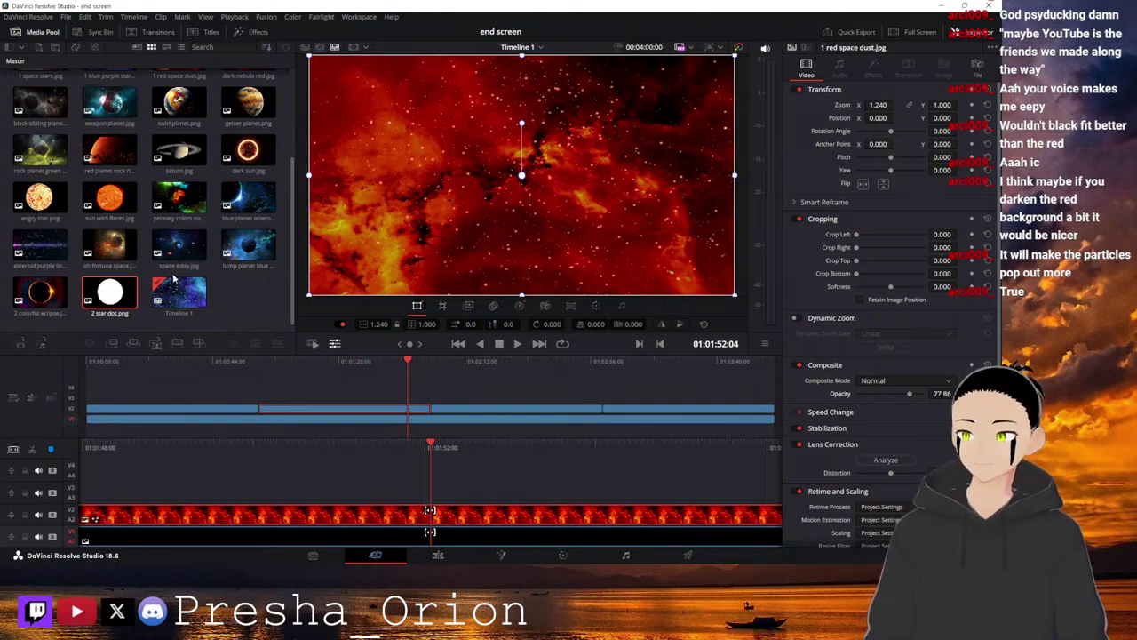
Insert 2 Pipe.jpg at the very start of the timeline and move it up to video track V2.
scroll(174, 280, up, 3)
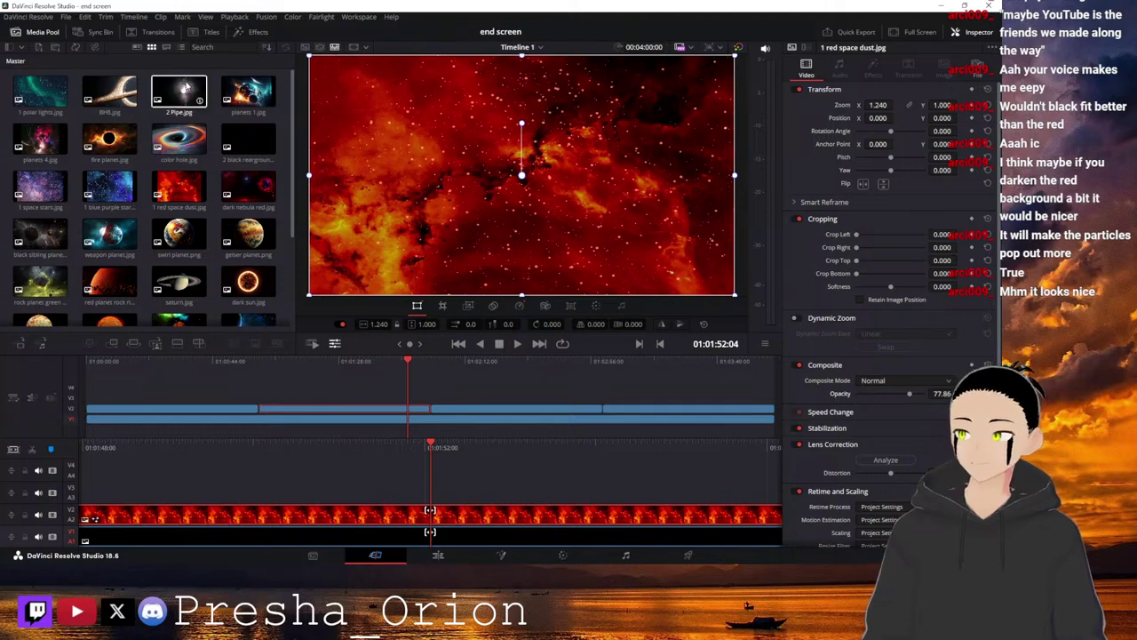
drag(184, 89, 93, 422)
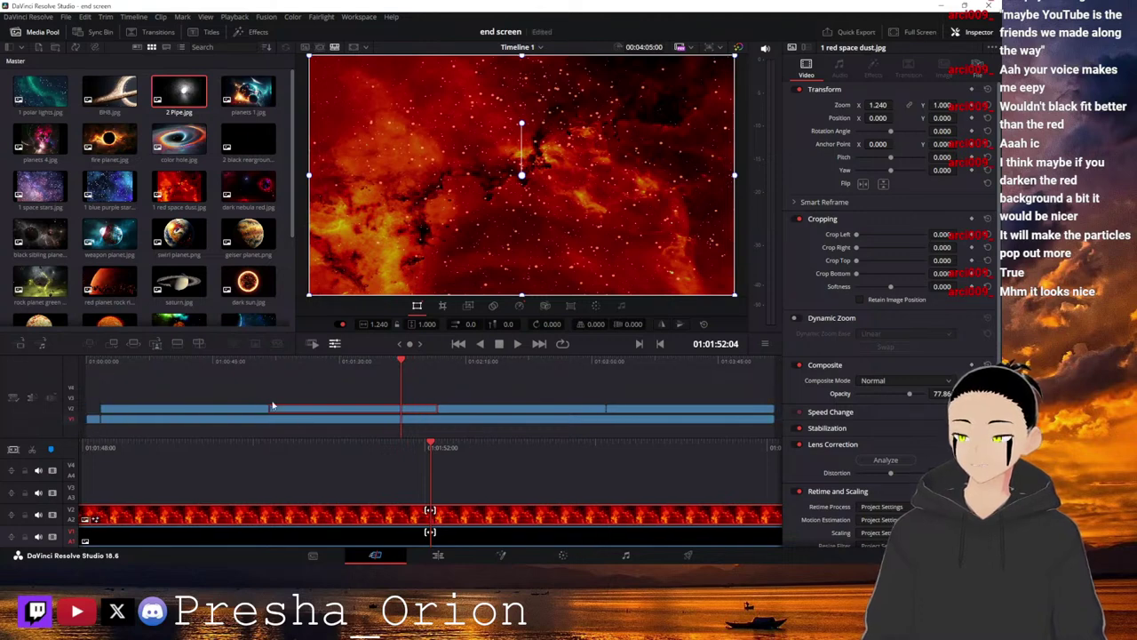
click(106, 361)
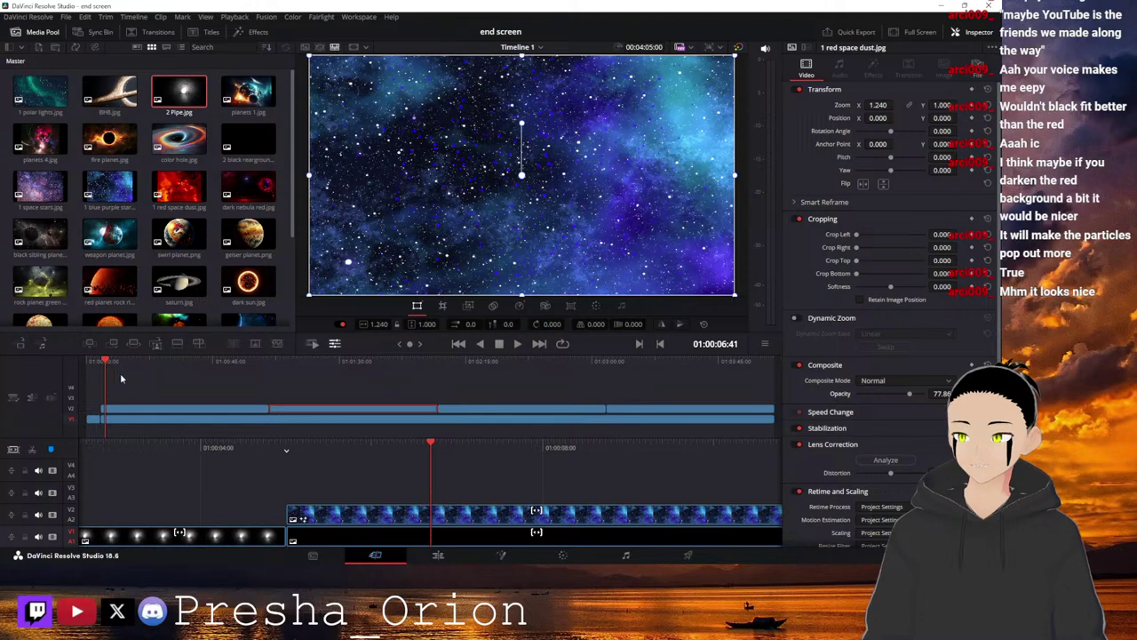
drag(275, 440, 778, 409)
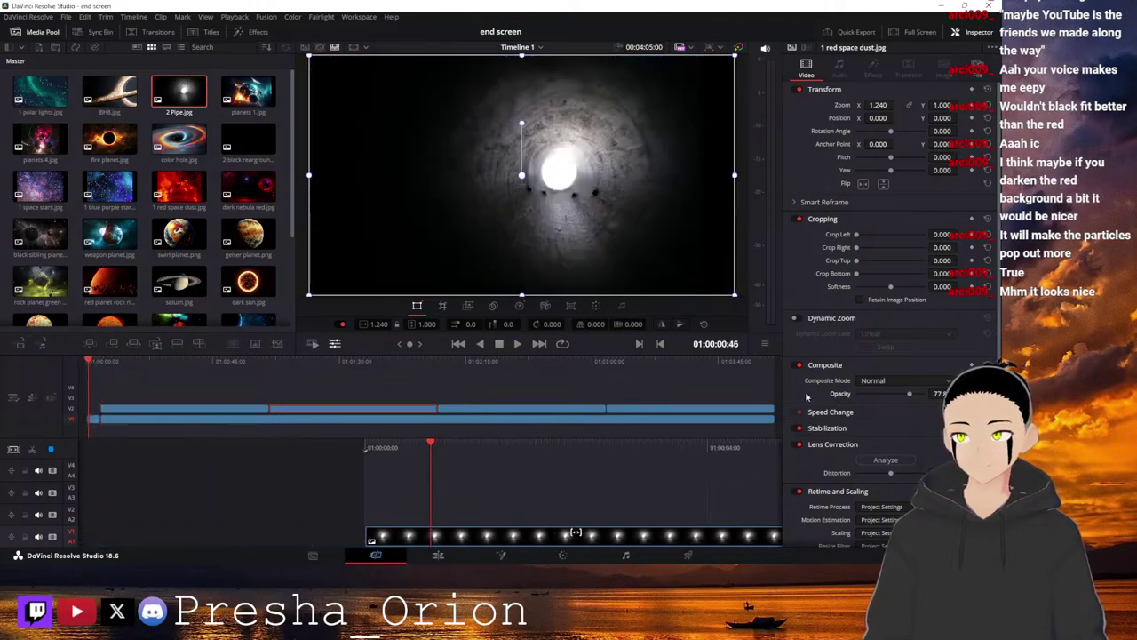
drag(502, 443, 645, 451)
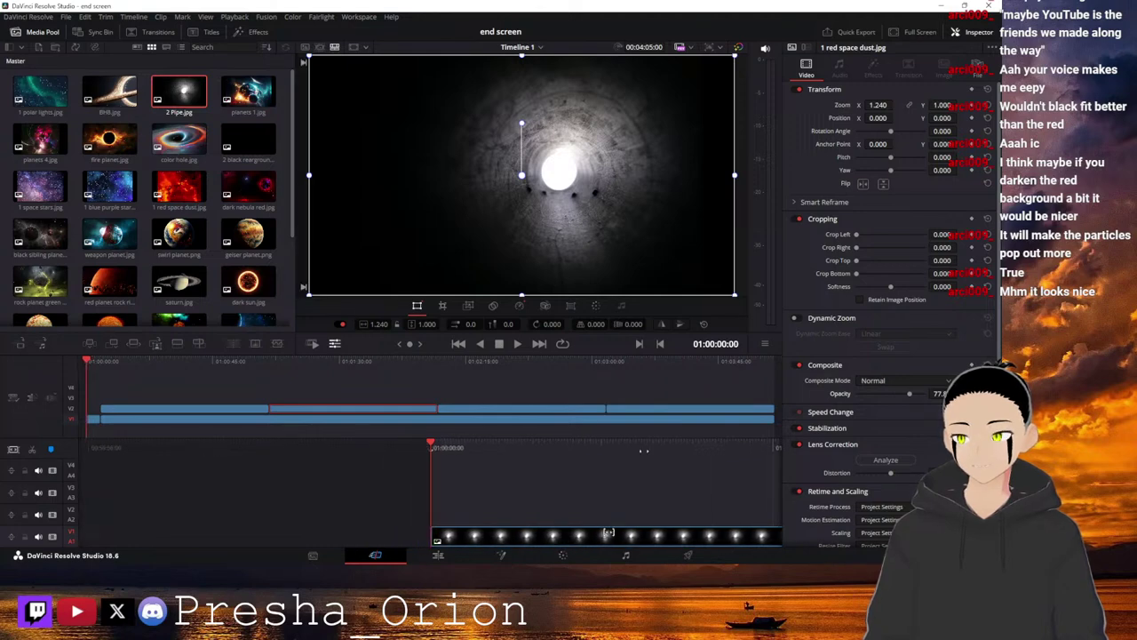
drag(573, 534, 569, 524)
drag(590, 440, 355, 438)
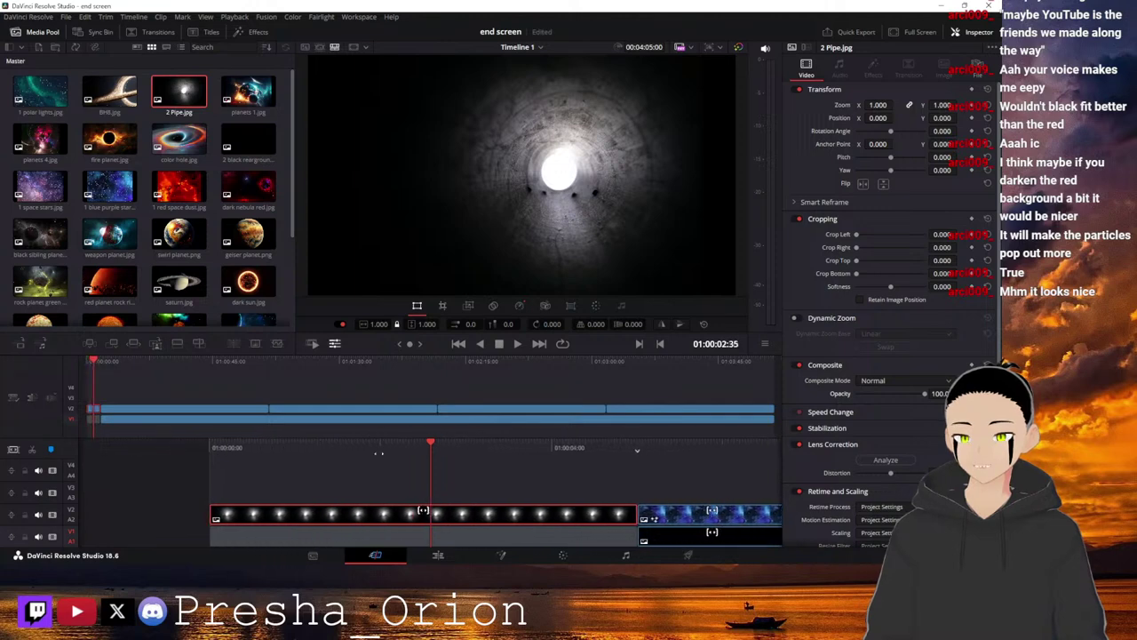
Place the 2 black rearground image on track V1 beneath the pipe clip, filling the gap, and select the pipe clip.
mouse_move(643, 537)
mouse_down()
mouse_move(518, 536)
mouse_move(648, 540)
mouse_up()
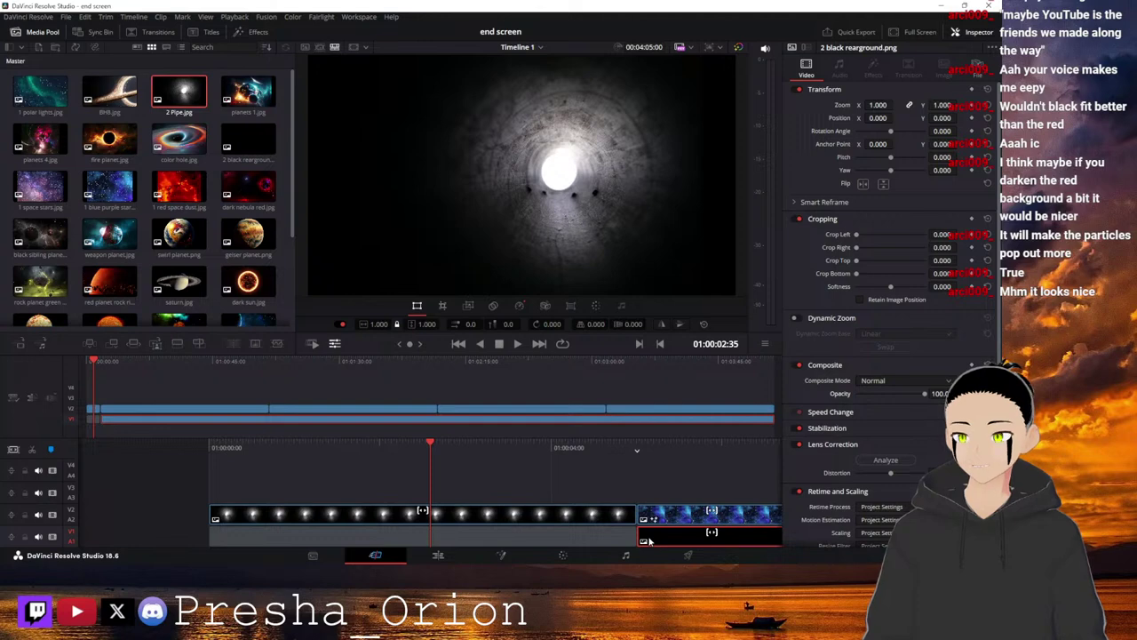
click(644, 535)
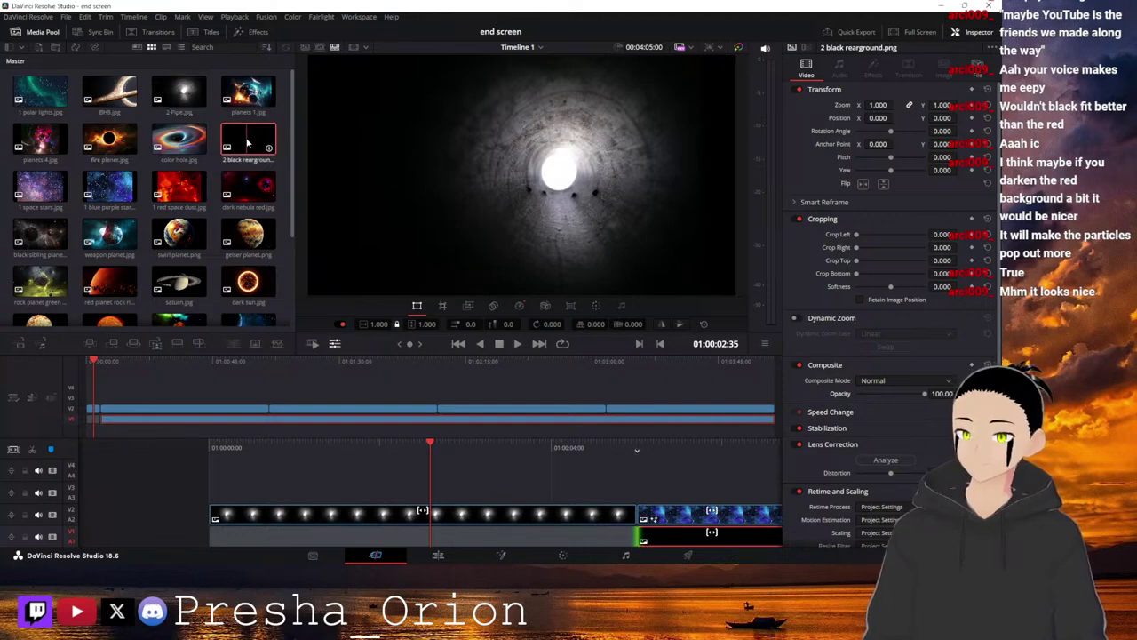
click(267, 538)
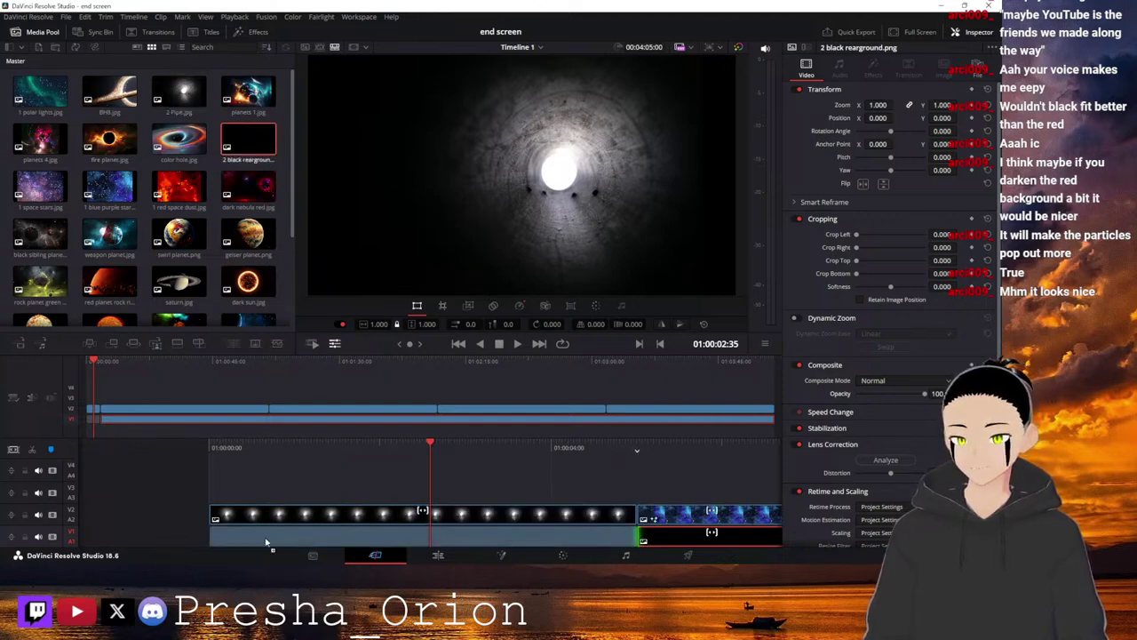
drag(264, 540, 265, 540)
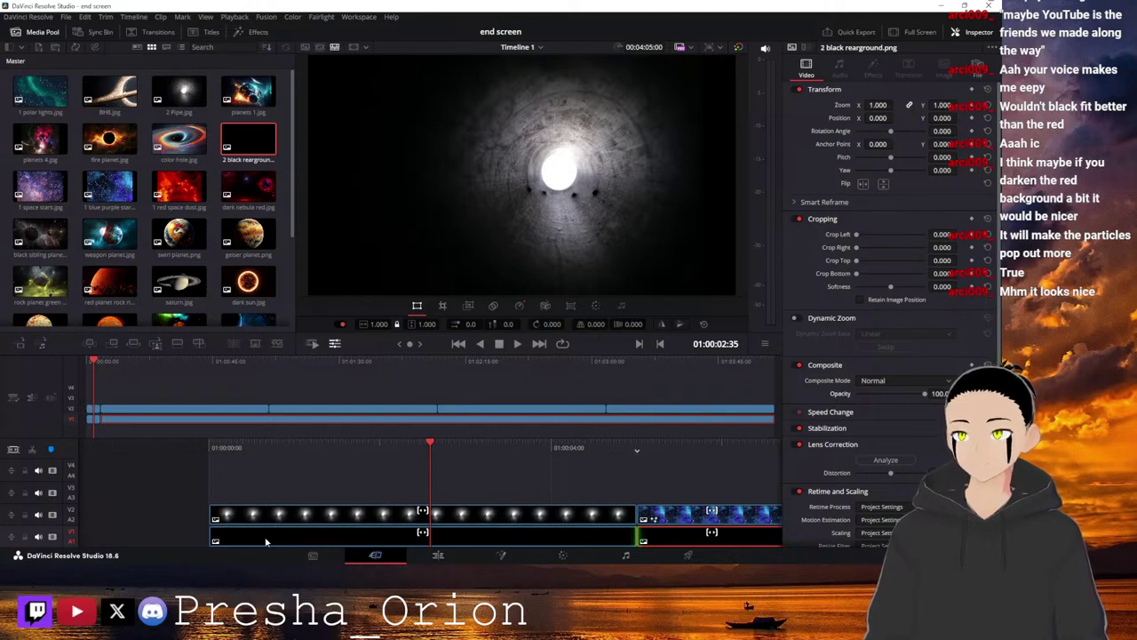
click(415, 518)
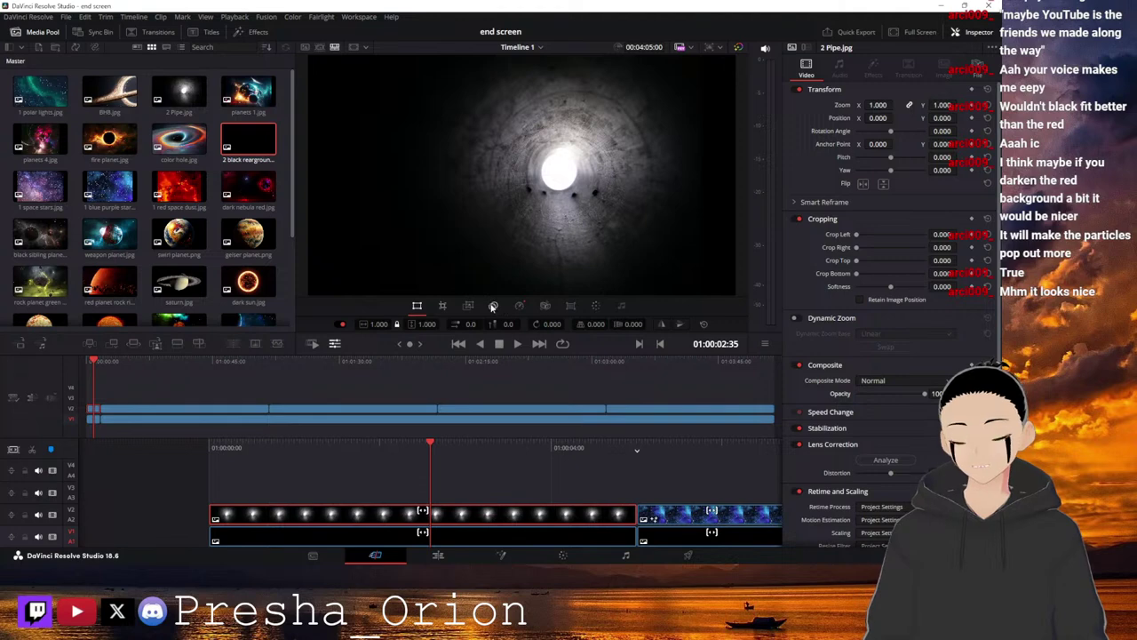
click(398, 327)
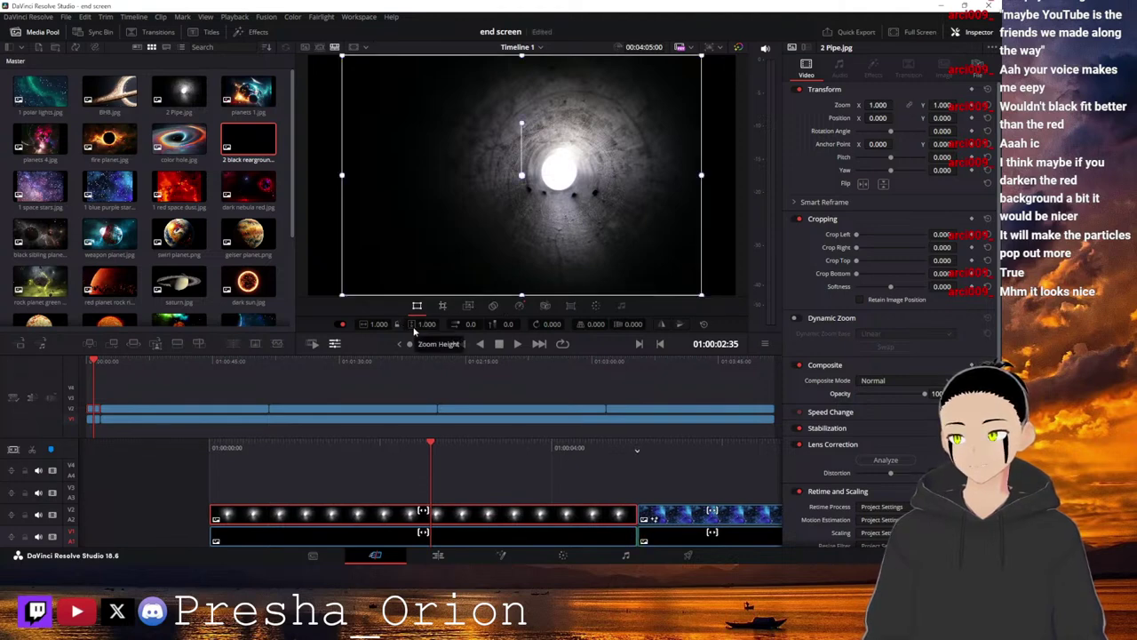
mouse_move(379, 325)
mouse_down()
mouse_move(415, 343)
mouse_move(383, 343)
mouse_up()
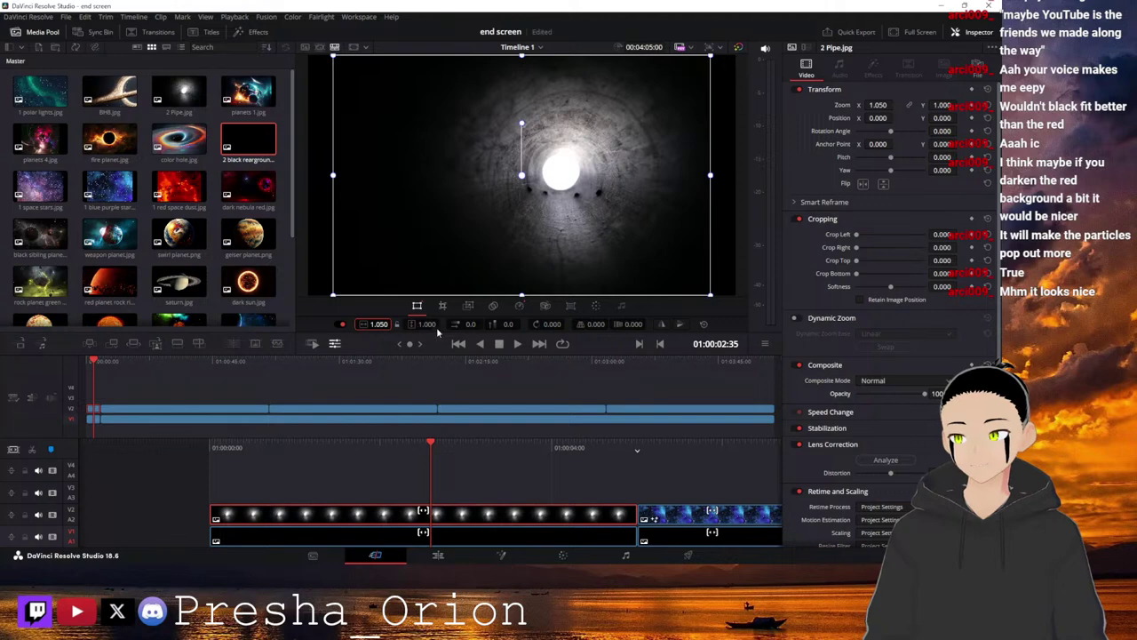
click(362, 325)
click(398, 326)
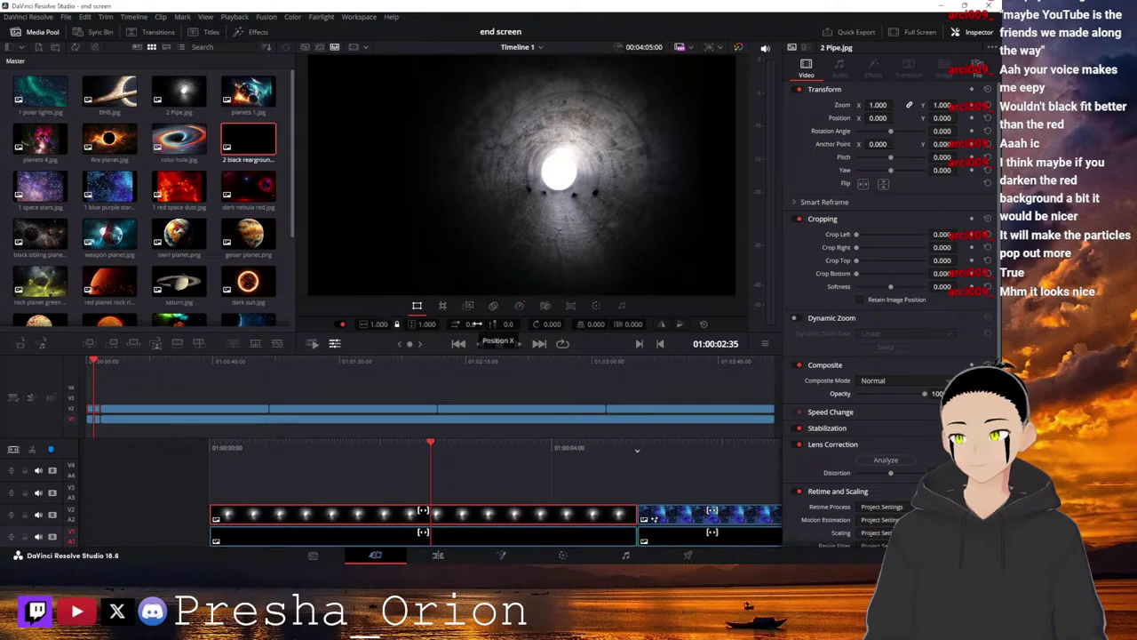
Shift the 2 Pipe.jpg image to X position -377 and enlarge its linked zoom to 1.710.
drag(468, 324, 434, 325)
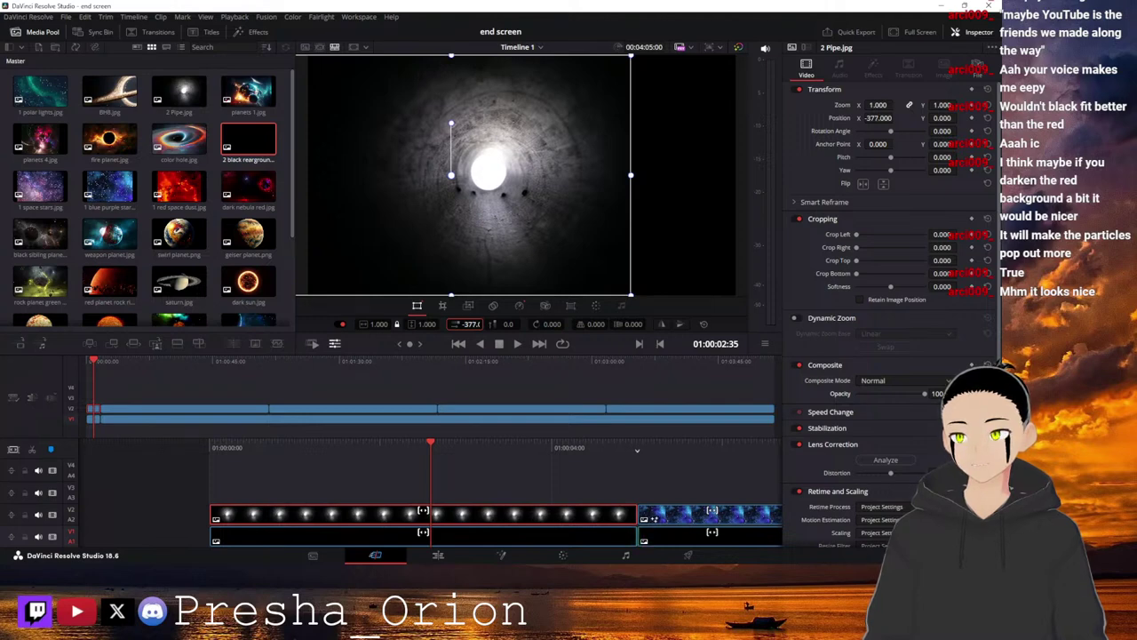
drag(426, 324, 485, 324)
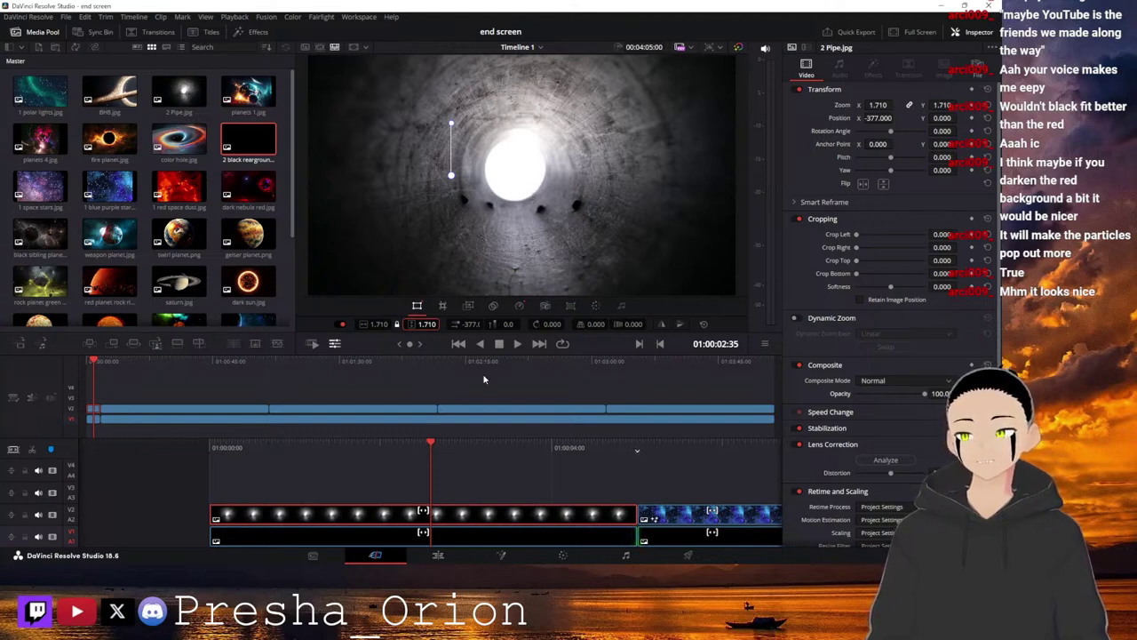
scroll(450, 442, up, 2)
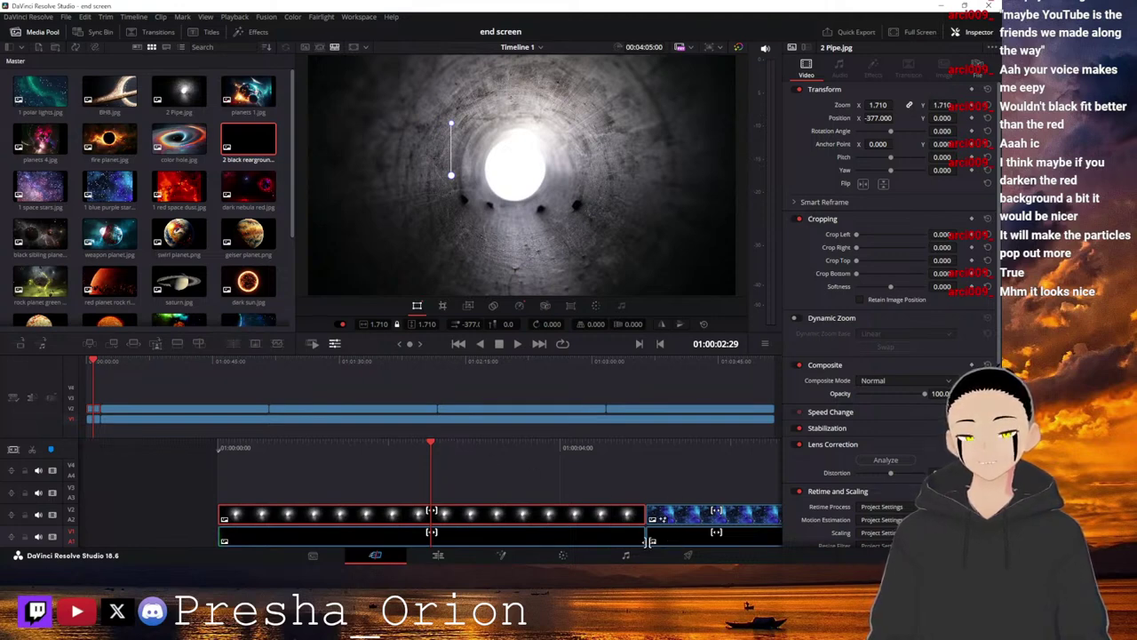
drag(649, 540, 672, 539)
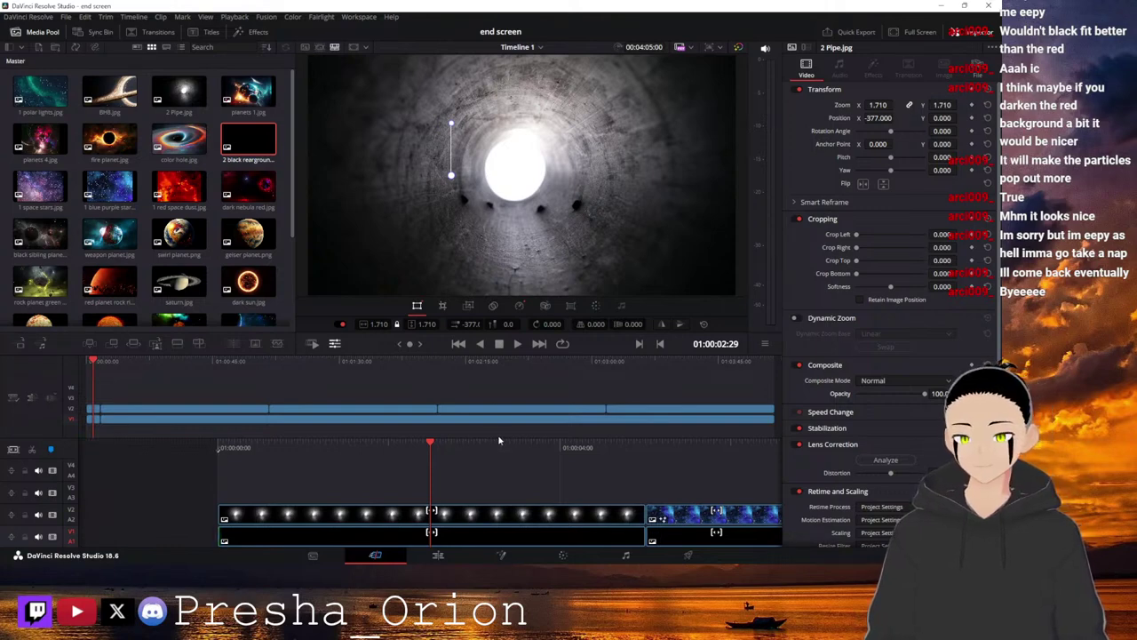
drag(538, 445, 747, 451)
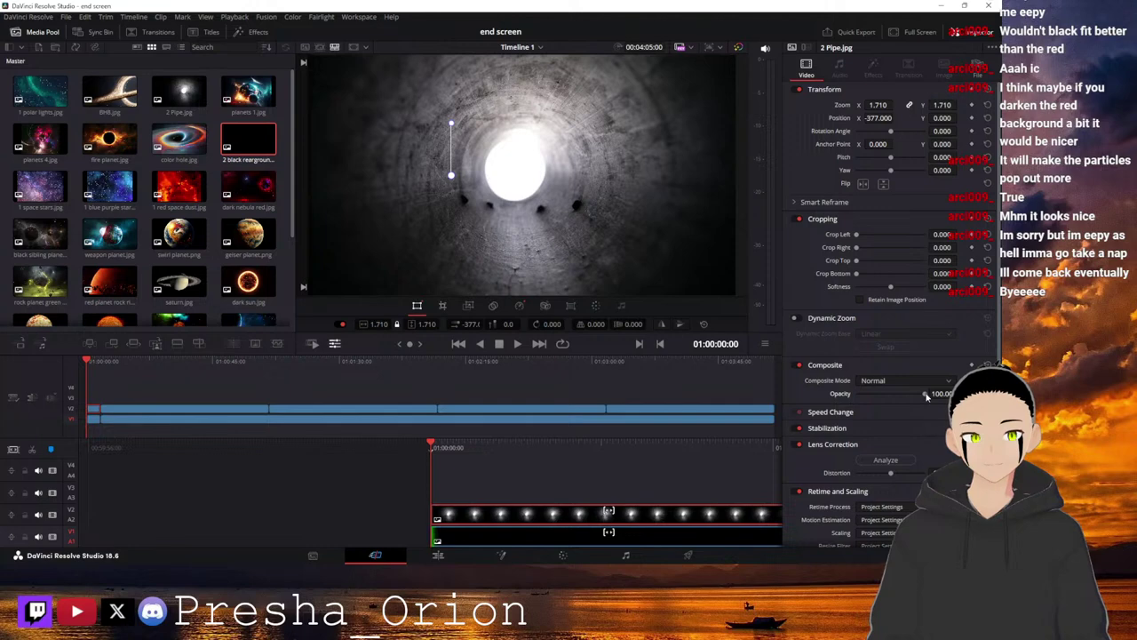
drag(930, 394, 856, 407)
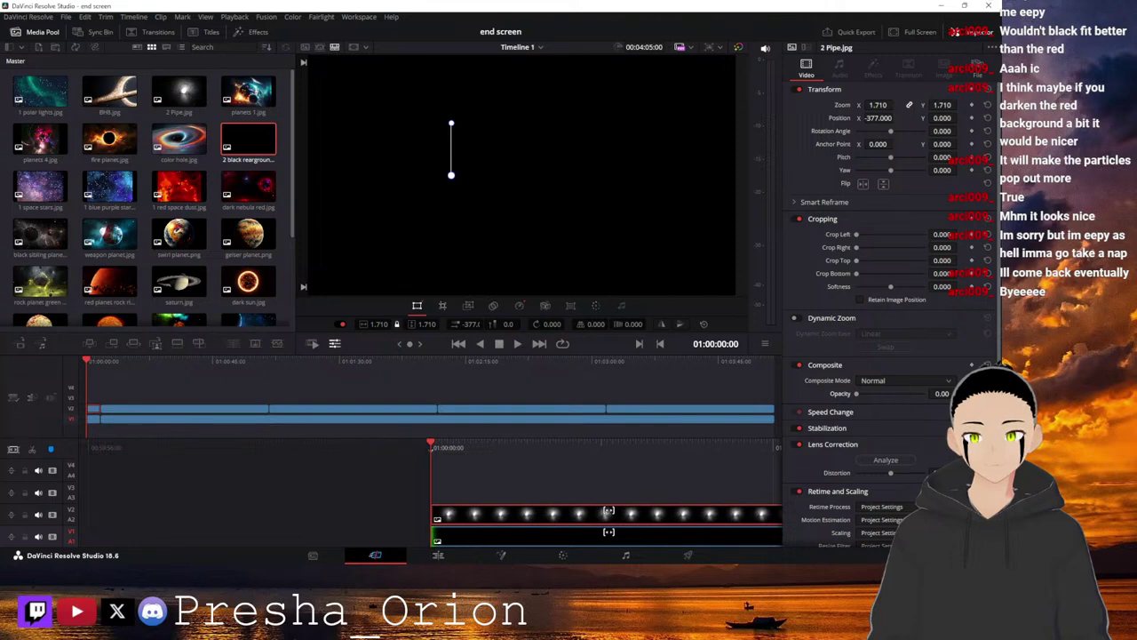
double_click(857, 394)
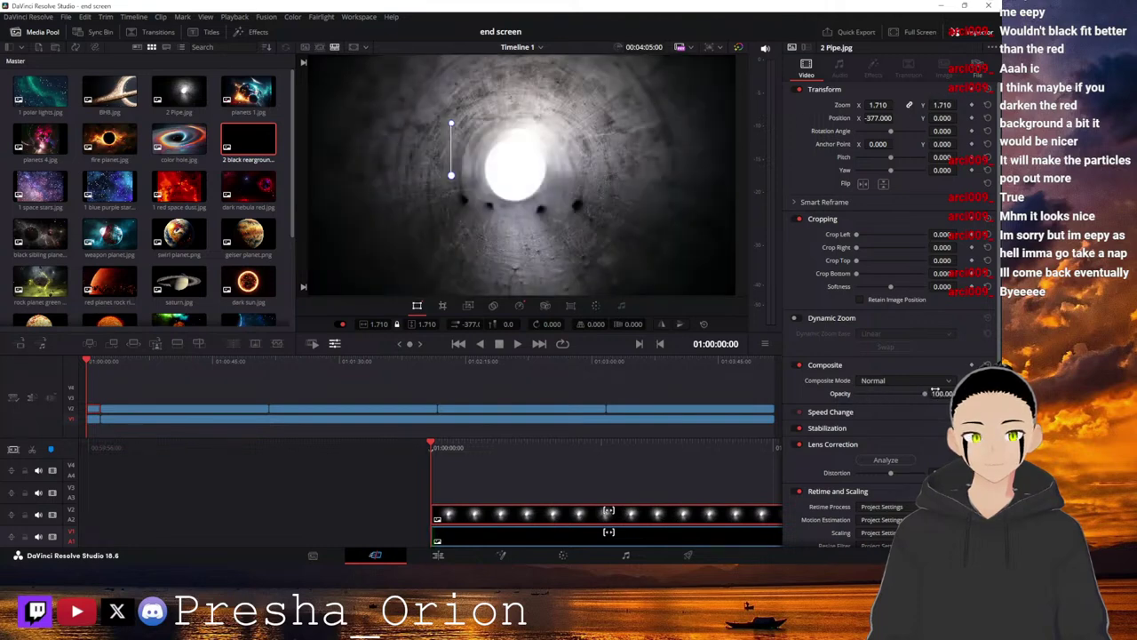
Keyframe the pipe clip's transform at its start and at 01:00:04:58 with zoom 47.220, X position -7375 and Y position -159.
click(975, 90)
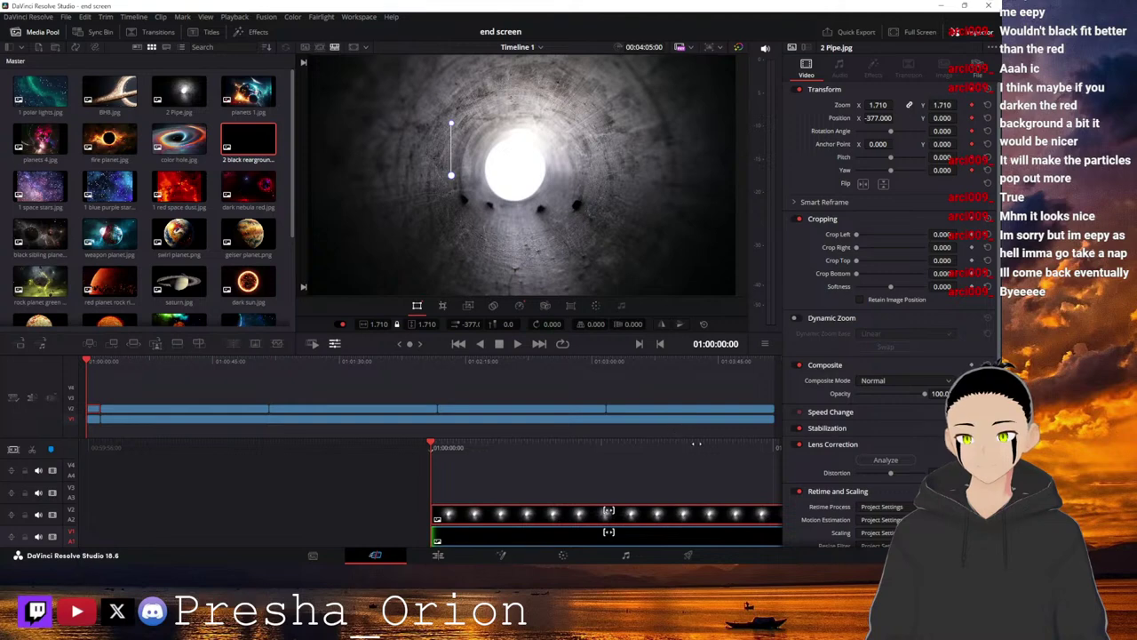
key(space)
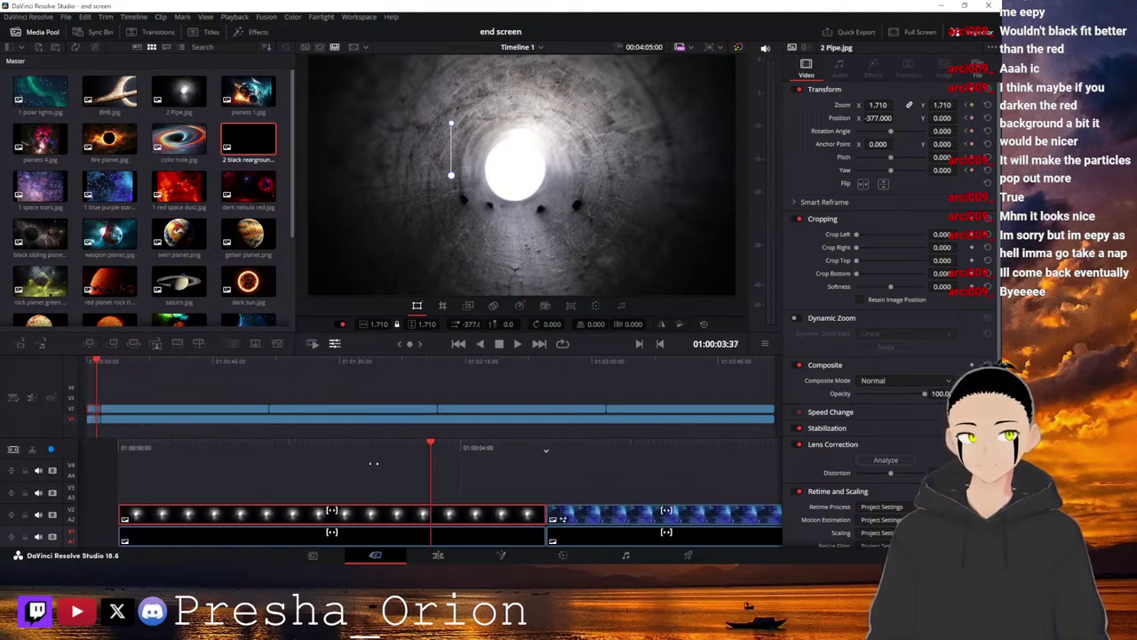
key(space)
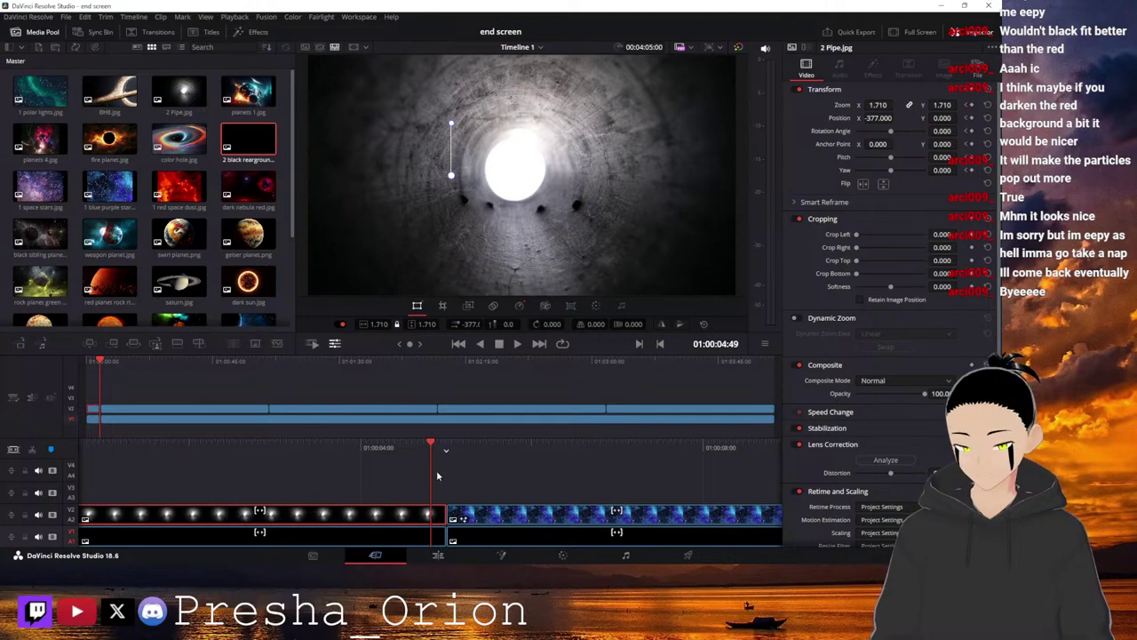
drag(473, 445, 459, 444)
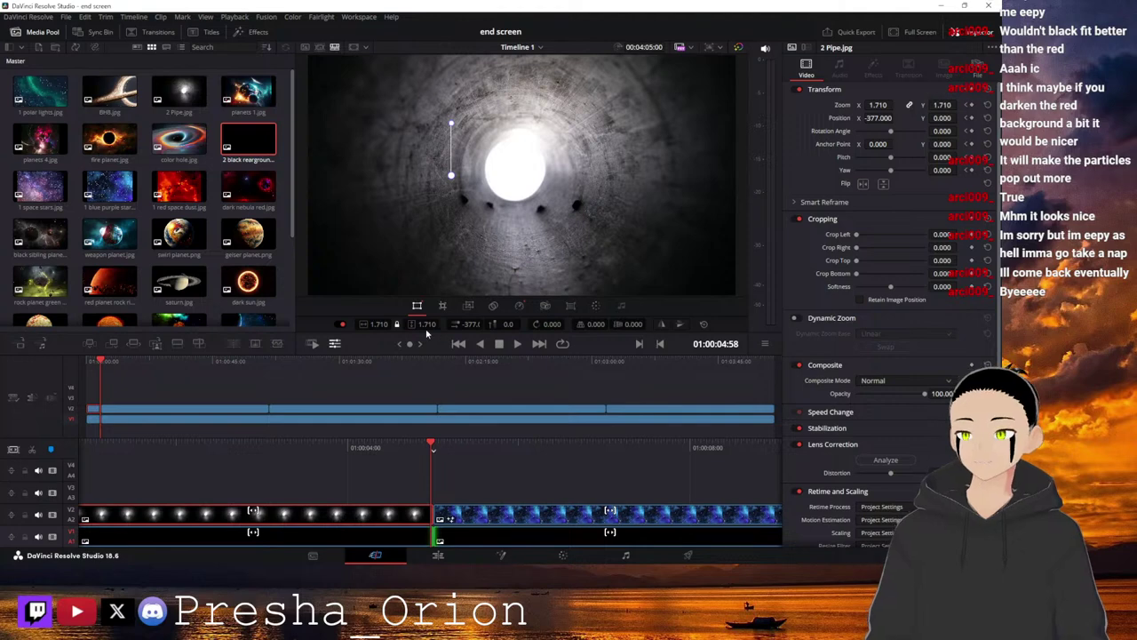
drag(427, 324, 677, 324)
drag(468, 324, 409, 324)
drag(506, 324, 545, 325)
drag(471, 325, 306, 325)
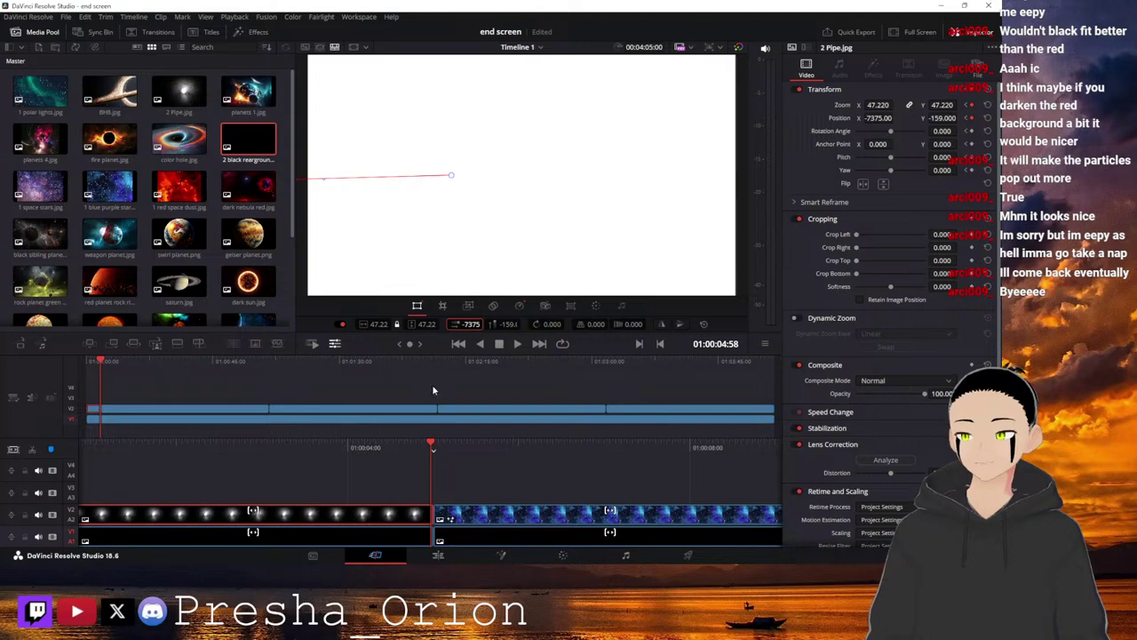
Play the pipe zoom animation from the timeline start to check it, and return to 01:00:00:00.
key(Home)
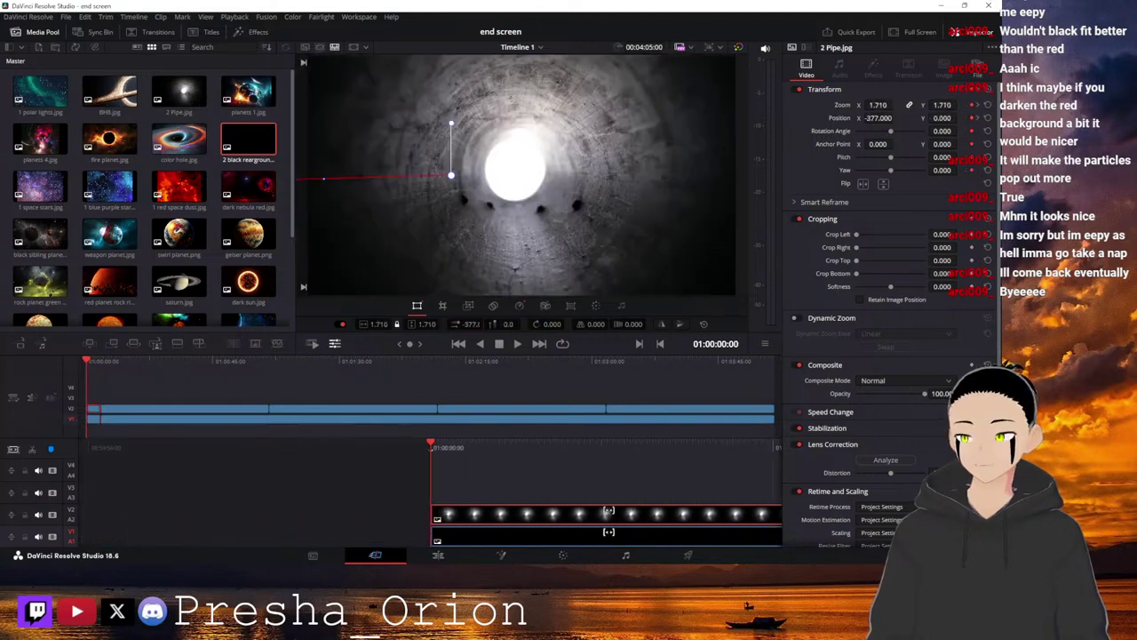
click(518, 345)
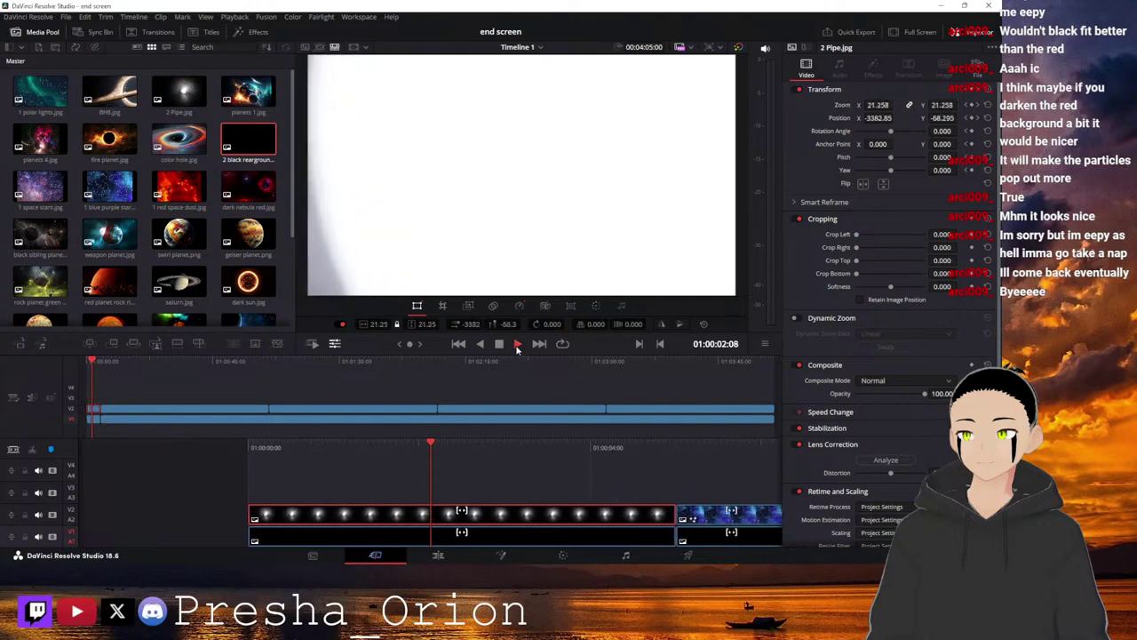
click(501, 346)
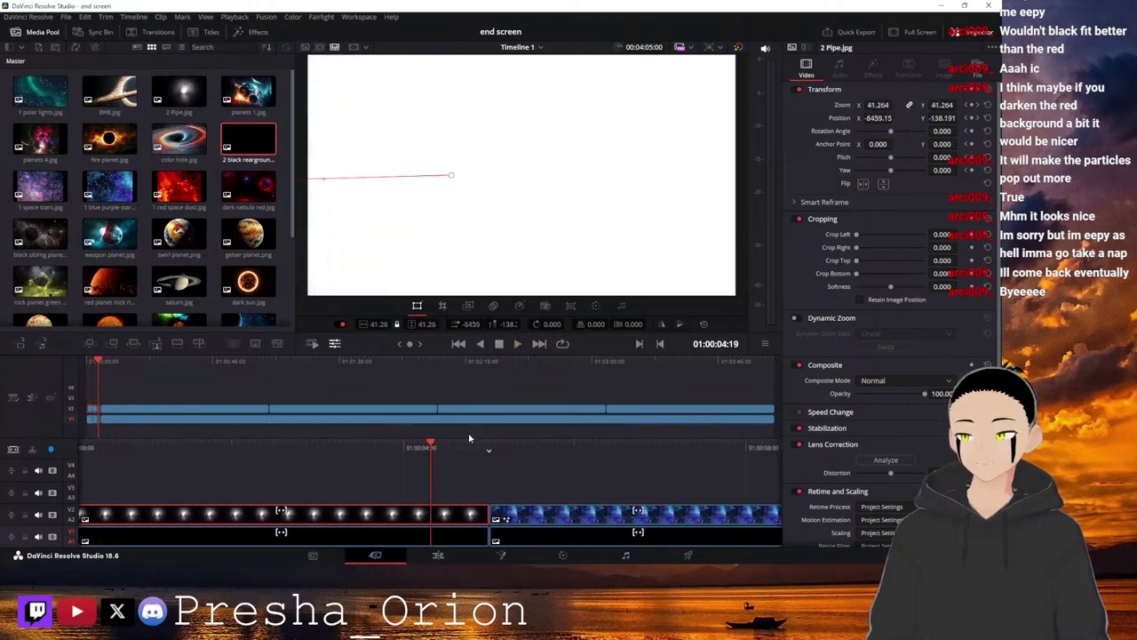
drag(489, 440, 836, 442)
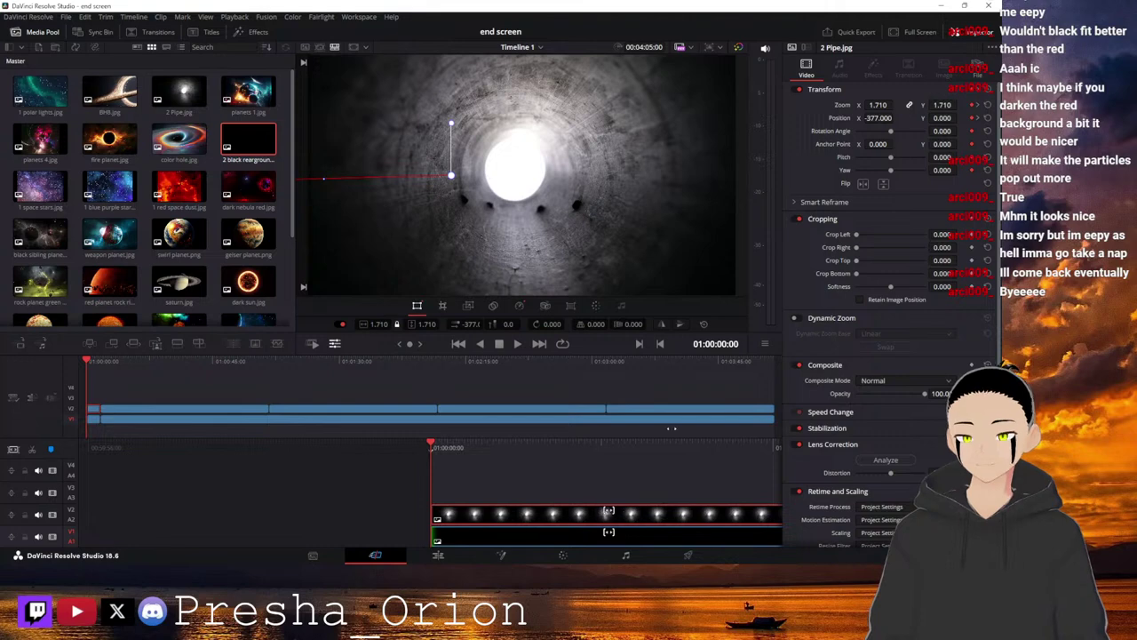
Remove all transform keyframes from the pipe clip.
click(976, 106)
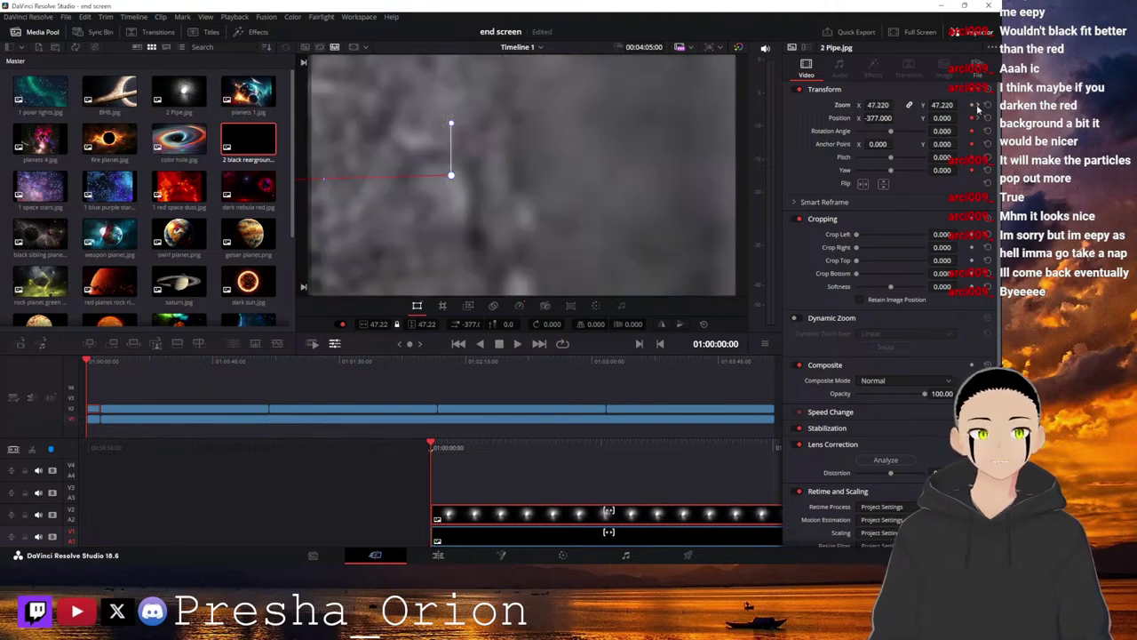
click(978, 107)
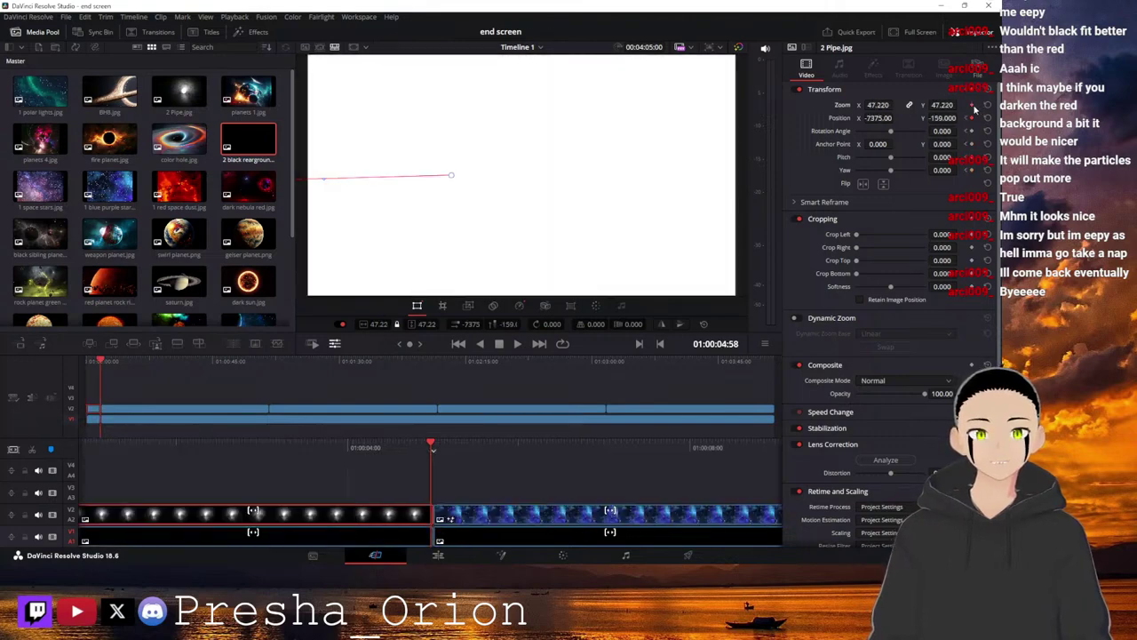
click(973, 106)
click(972, 119)
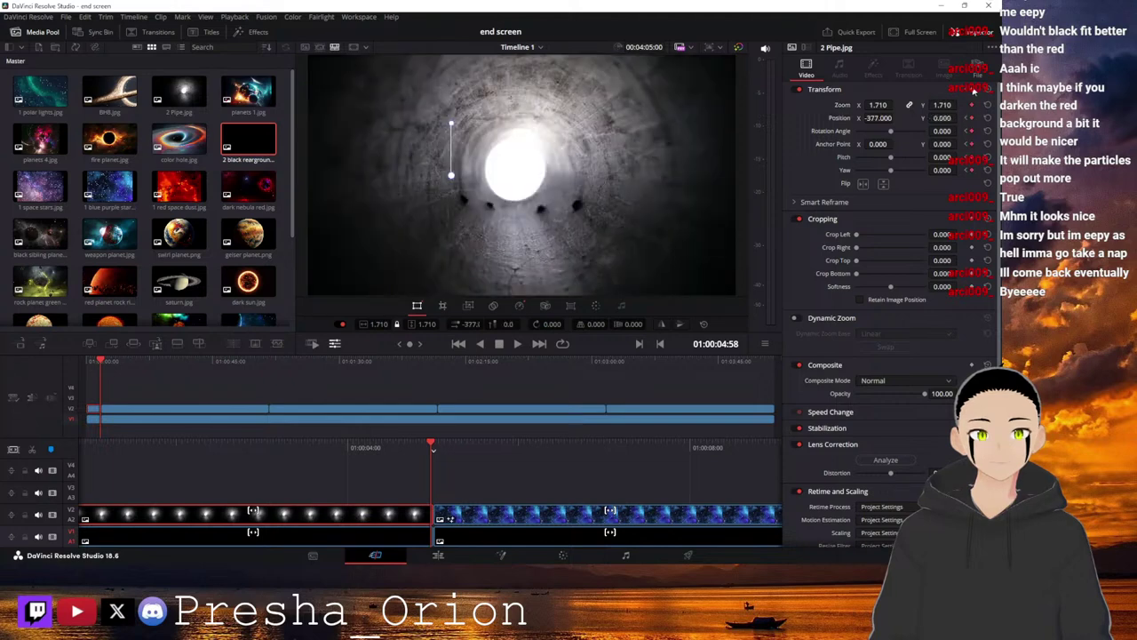
click(967, 91)
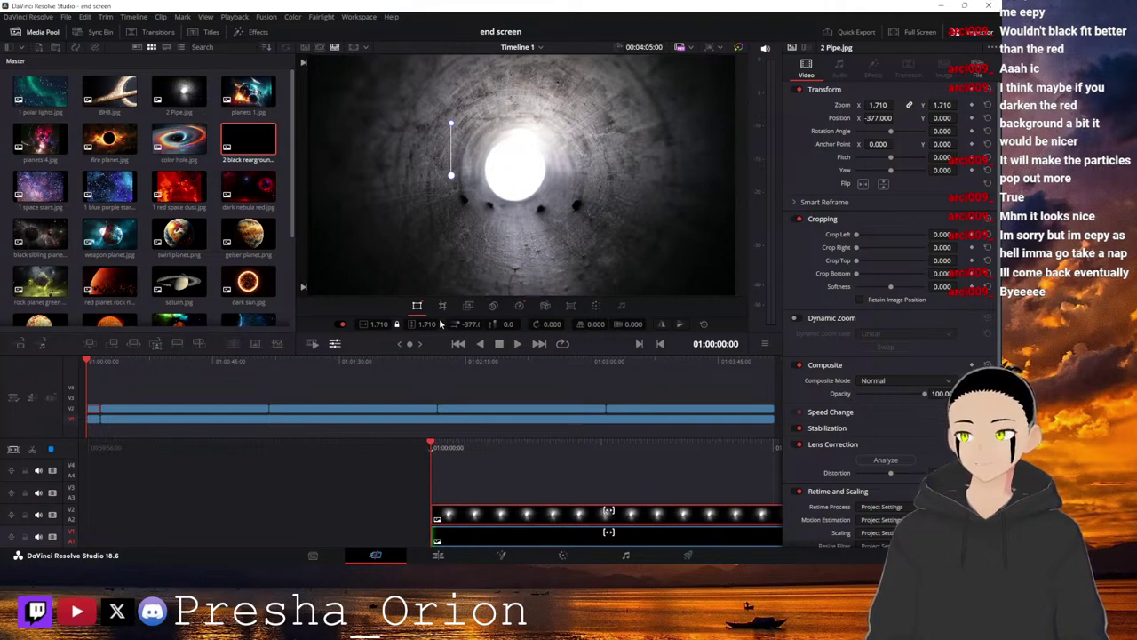
Set the pipe image to zoom 1.000 and X position -269, and place its anchor point on the bright opening, about X 173, Y 19.
mouse_move(468, 325)
mouse_down()
mouse_move(498, 325)
mouse_move(418, 326)
mouse_move(449, 326)
mouse_up()
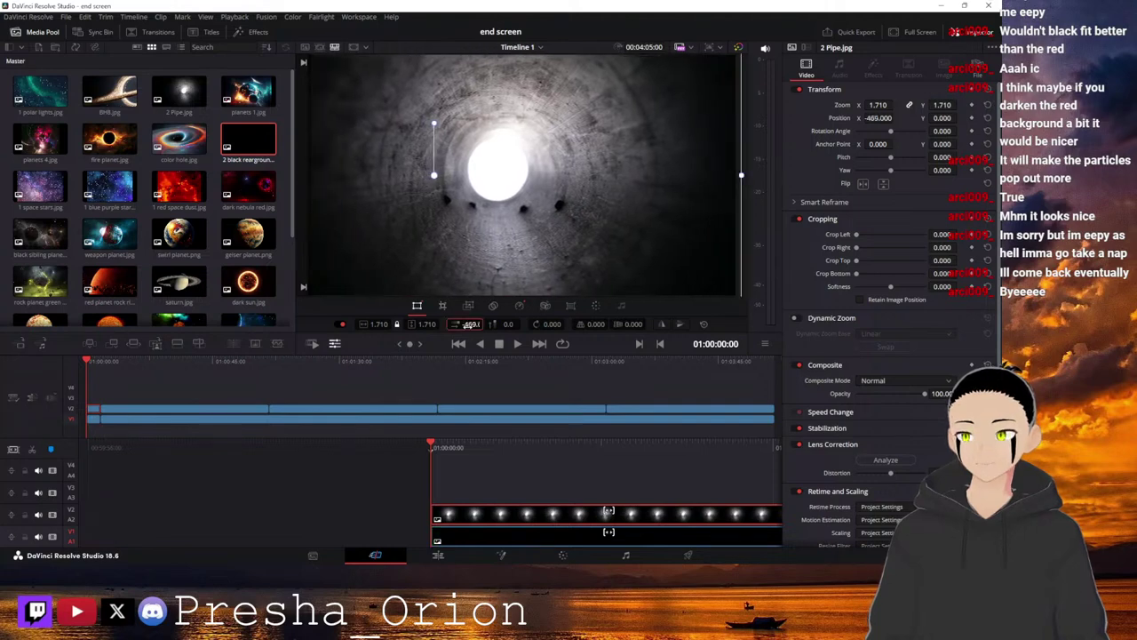
drag(438, 179, 472, 179)
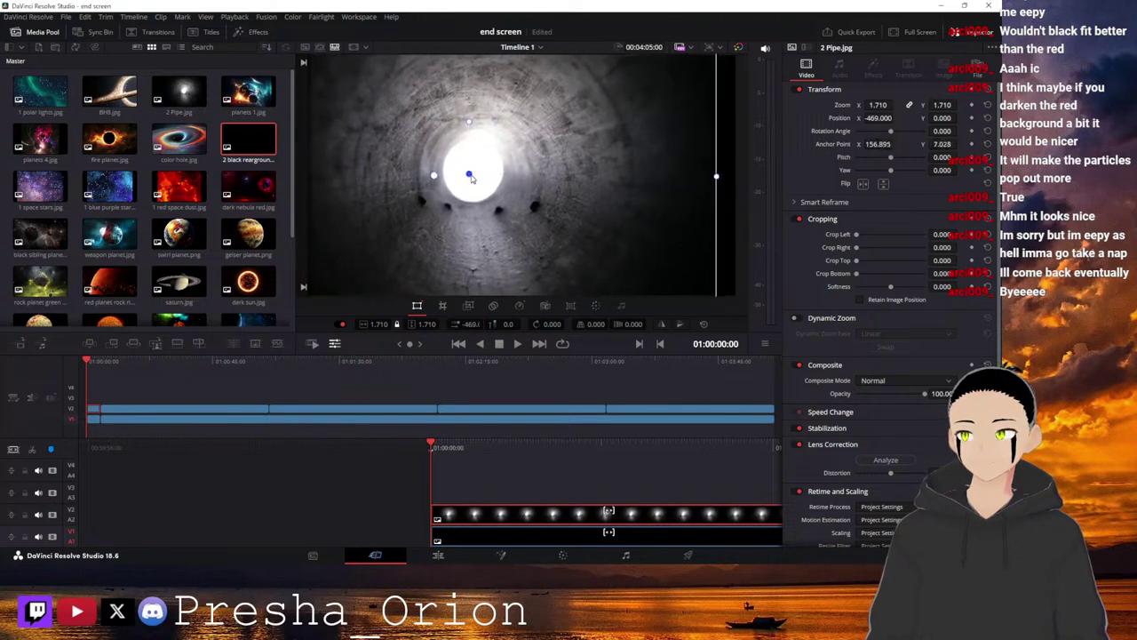
drag(472, 179, 435, 177)
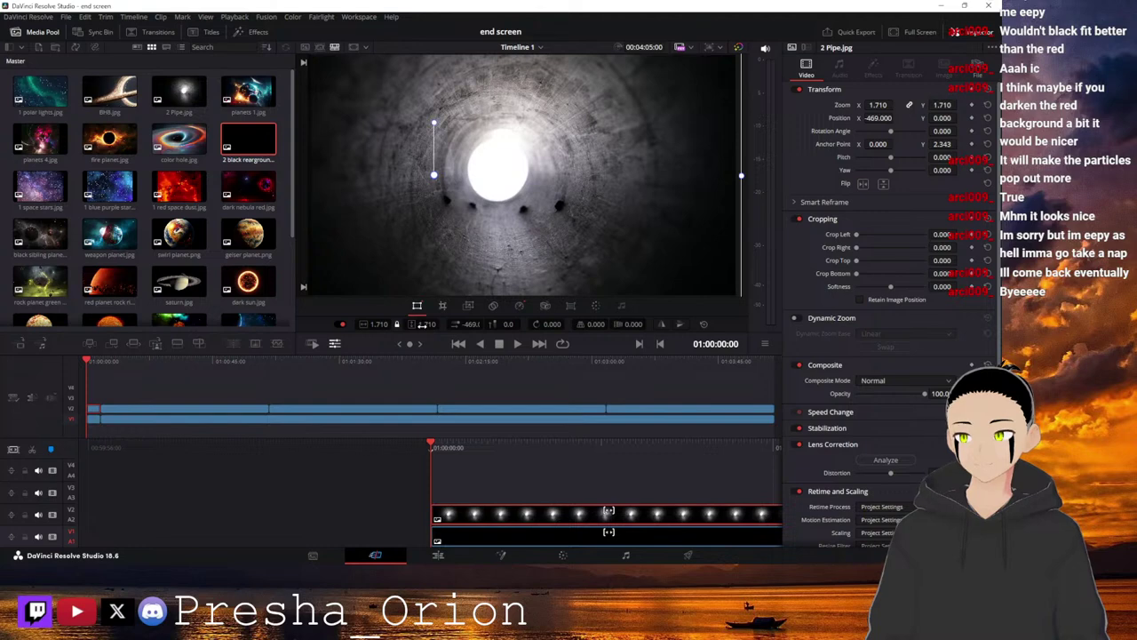
drag(426, 323, 481, 327)
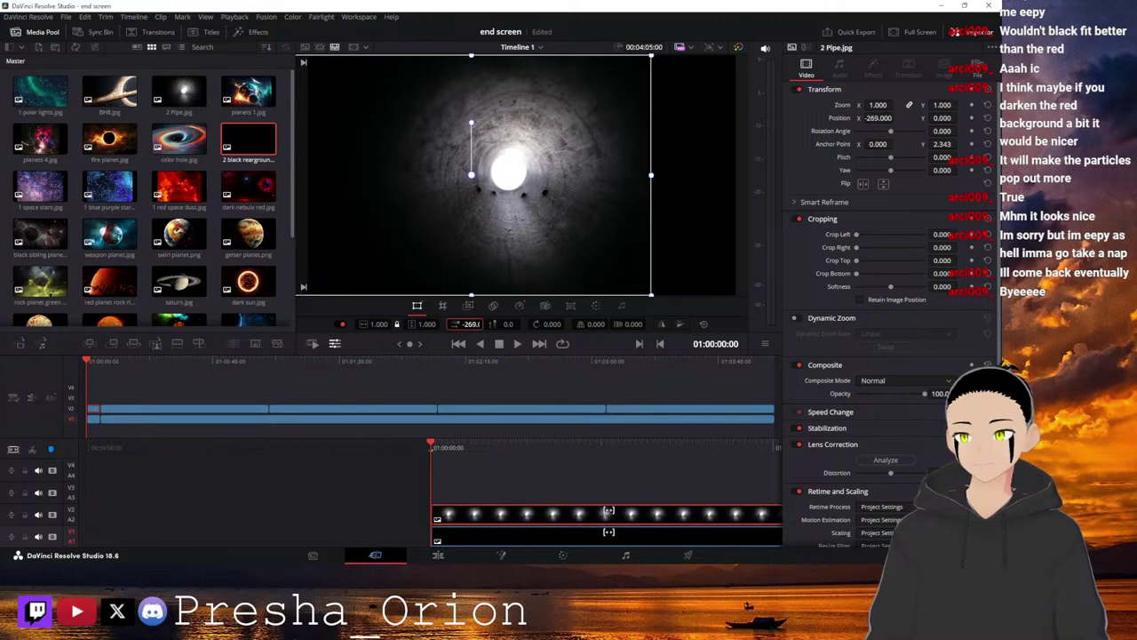
drag(471, 178, 510, 177)
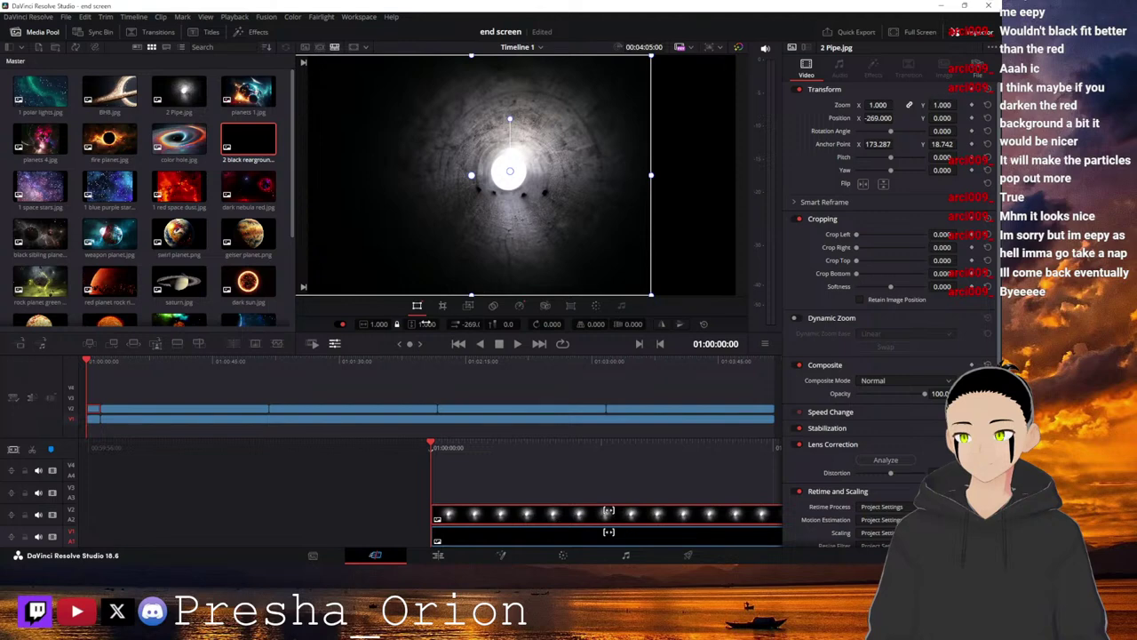
Keyframe the pipe clip's zoom from 1.620 at its start to 39.910 at 01:00:04:19.
mouse_move(427, 323)
mouse_down()
mouse_move(487, 324)
mouse_move(408, 323)
mouse_move(422, 323)
mouse_up()
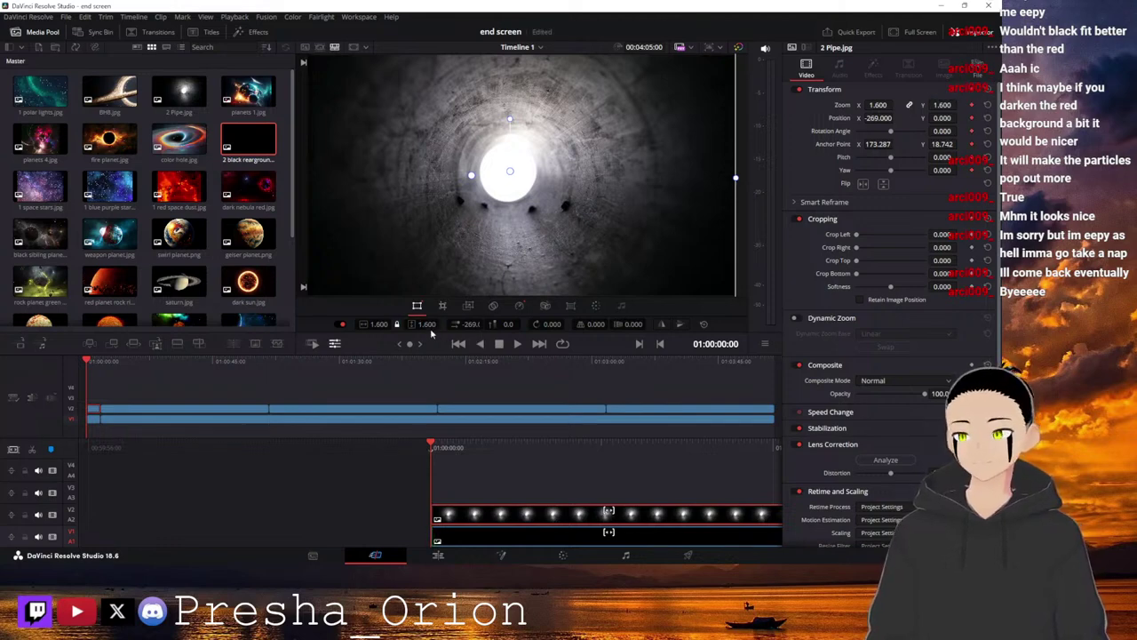
mouse_move(428, 323)
mouse_down()
mouse_move(520, 324)
mouse_move(445, 324)
mouse_up()
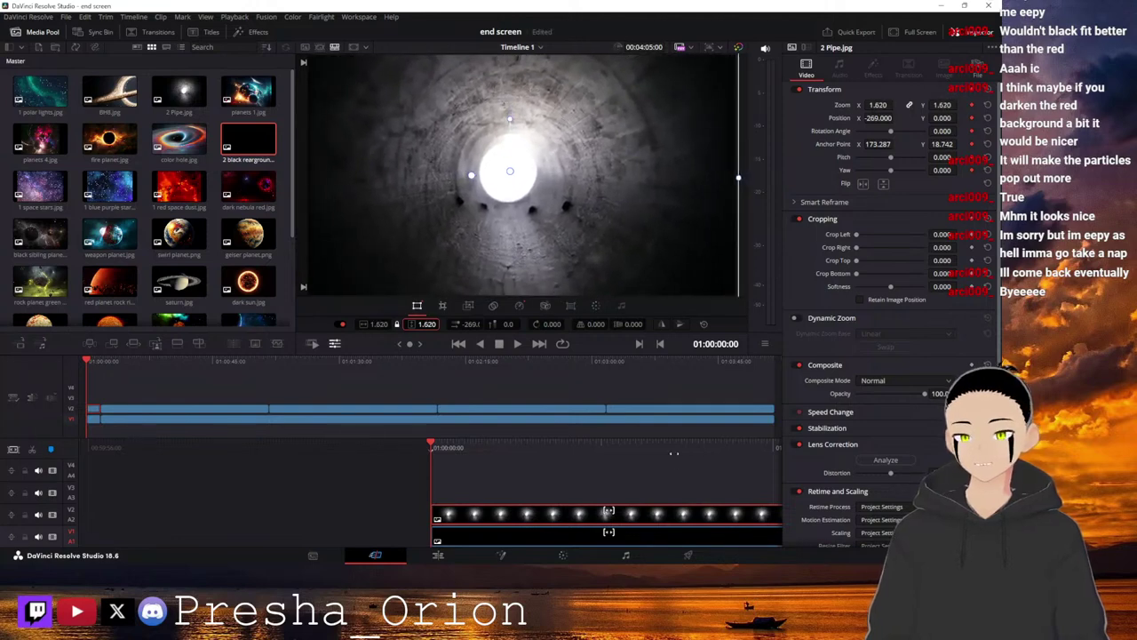
key(space)
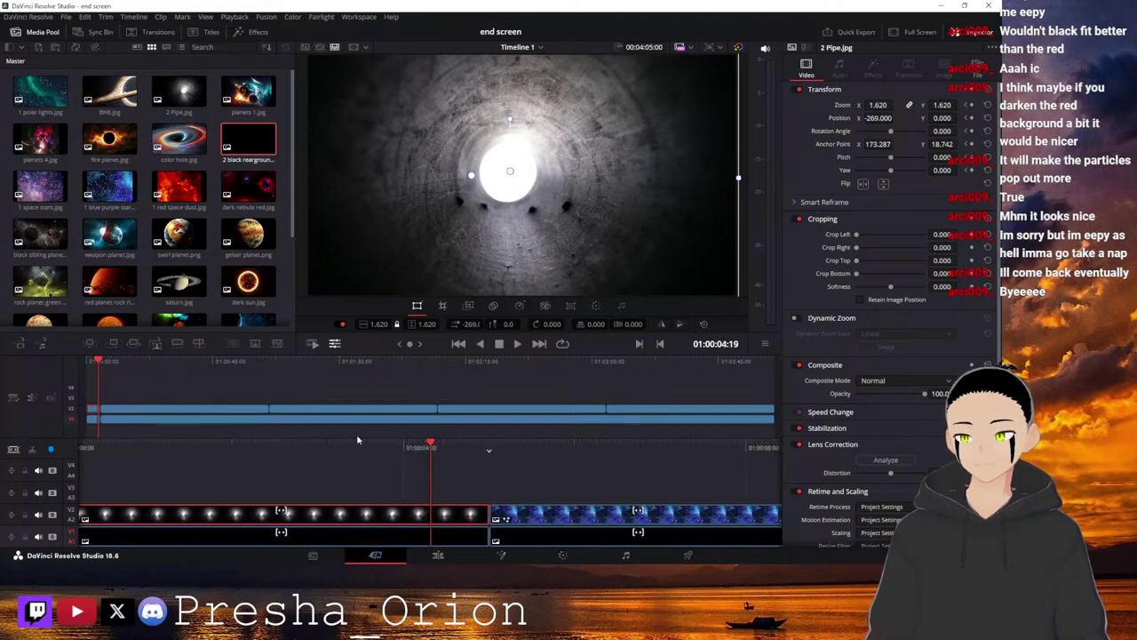
drag(430, 325, 515, 325)
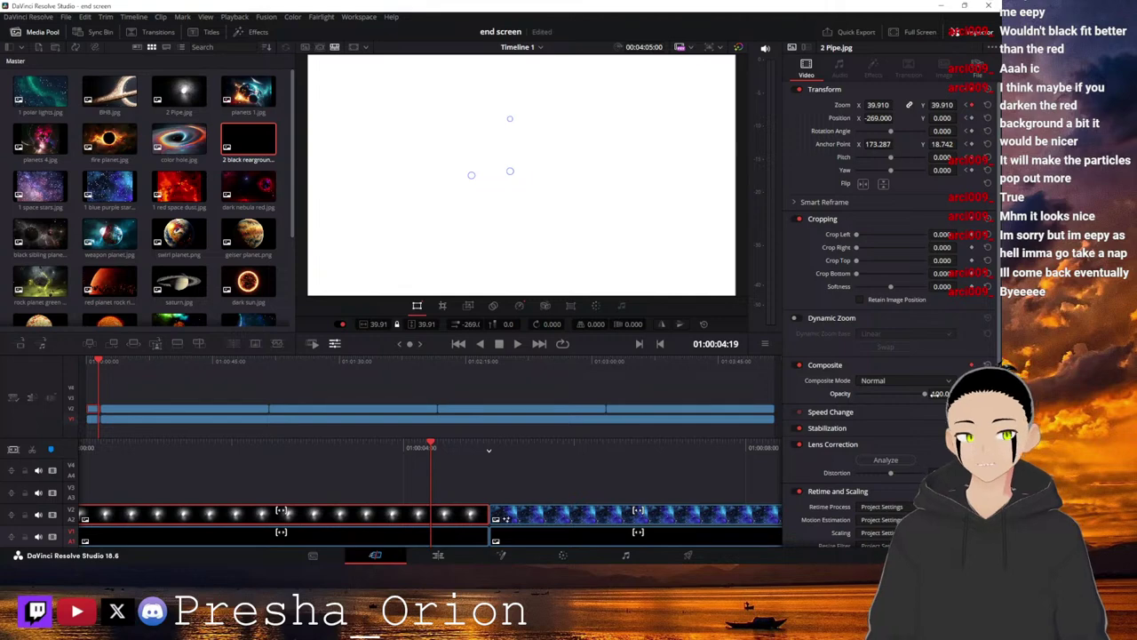
Fade the pipe clip's opacity to 0 at its end, 01:00:04:58.
drag(498, 441, 443, 447)
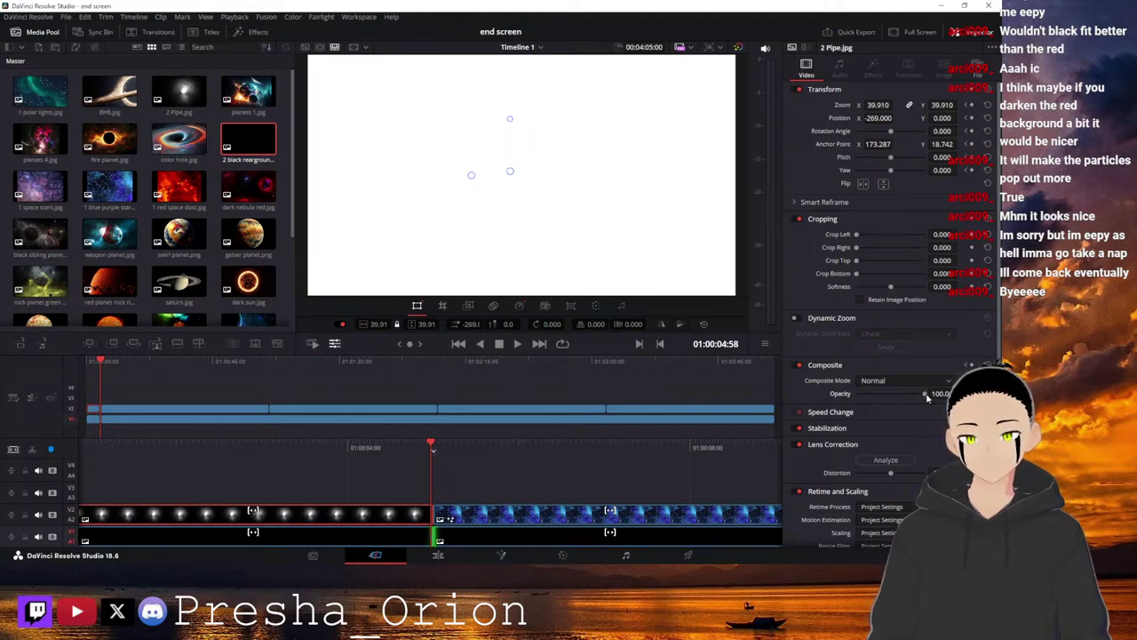
drag(927, 397, 850, 400)
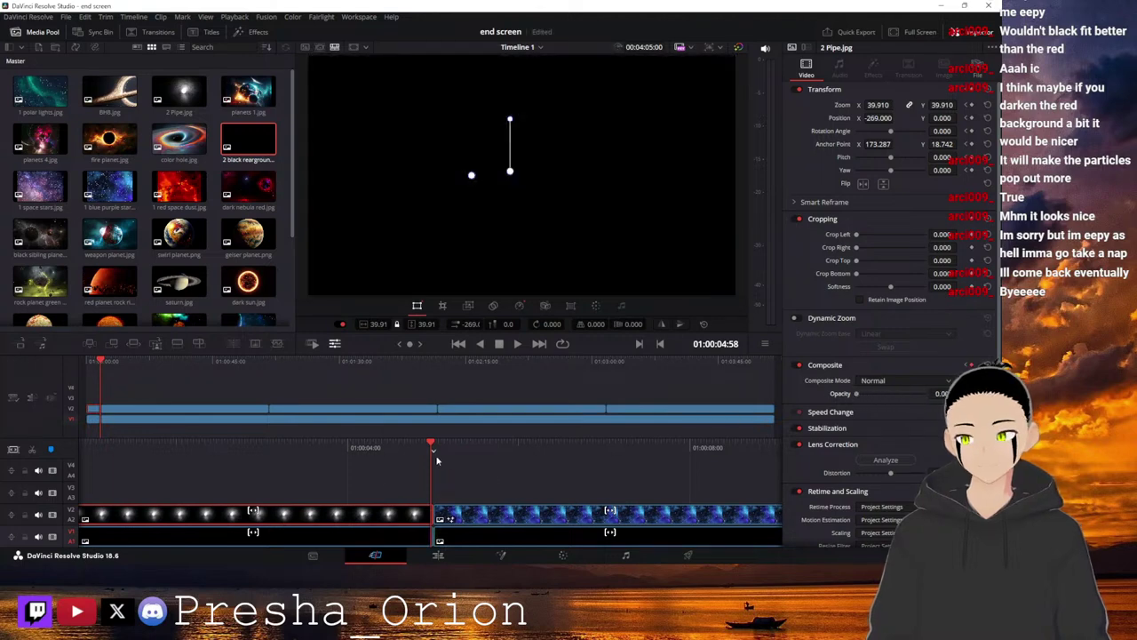
Move the pipe clip up to track V3, extend its end over the blue star clip, and return to 01:00:04:19.
drag(380, 511, 442, 494)
mouse_move(477, 439)
mouse_down()
mouse_move(917, 446)
mouse_move(432, 451)
mouse_move(488, 451)
mouse_up()
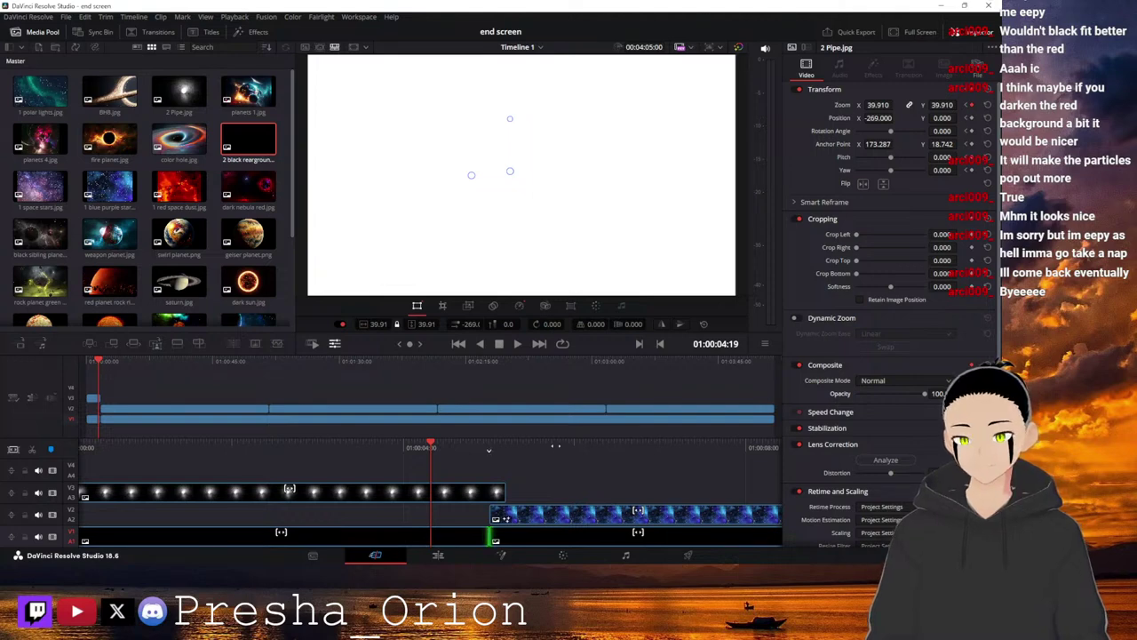
Extend the blue star clip's start back to 01:00:04:19 and trim the pipe clip's end to 01:00:05:00, at the black background cut.
drag(493, 515, 435, 509)
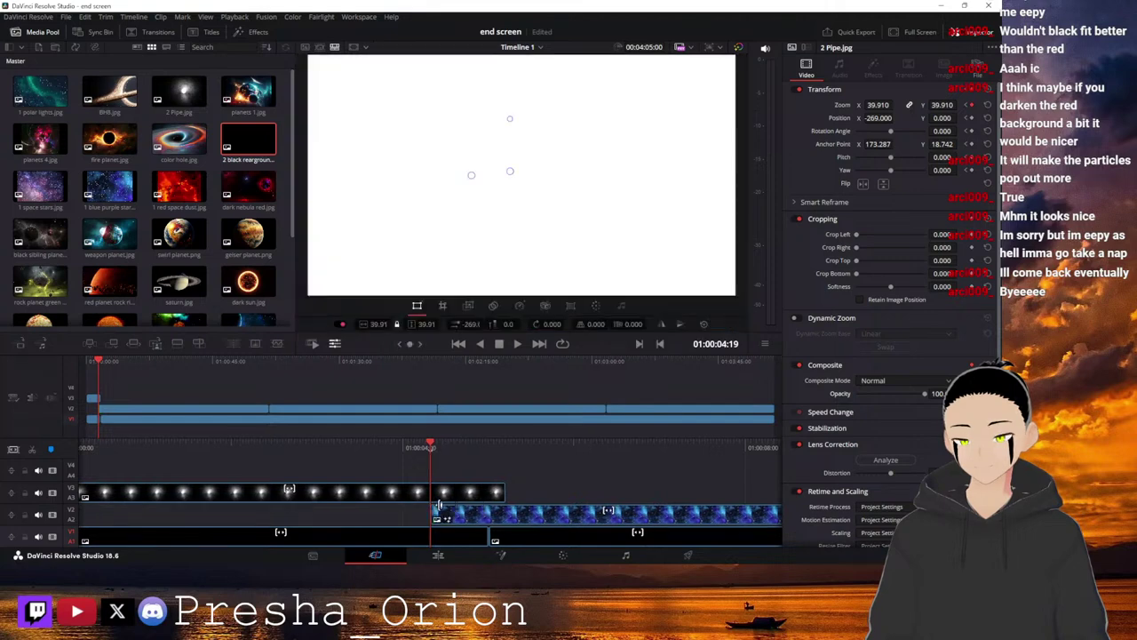
drag(498, 490, 485, 498)
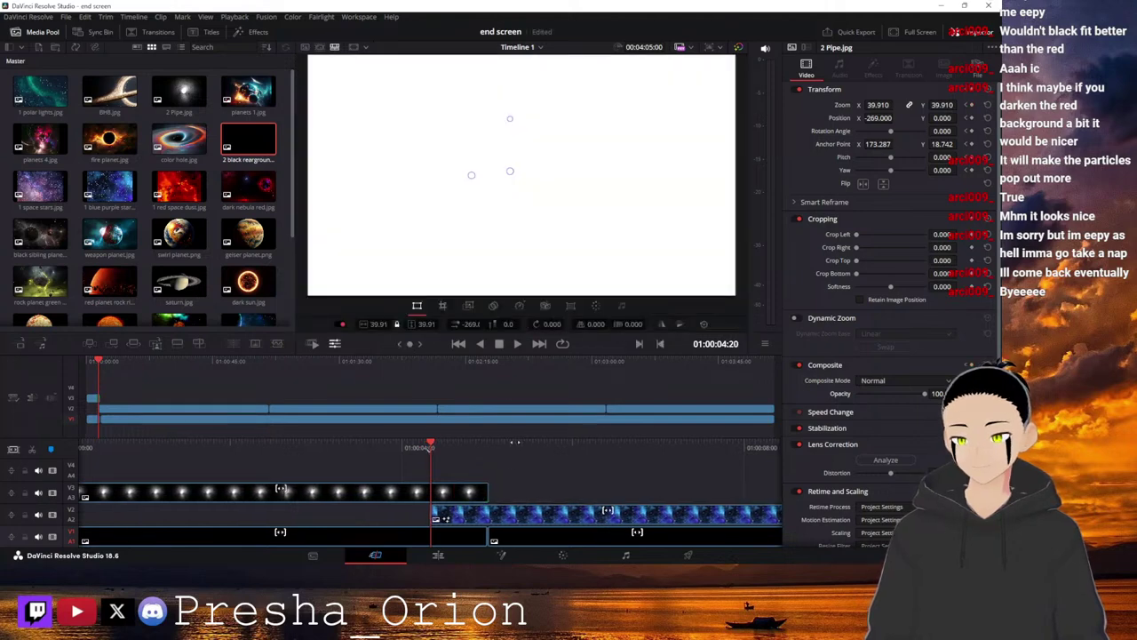
drag(455, 462, 519, 462)
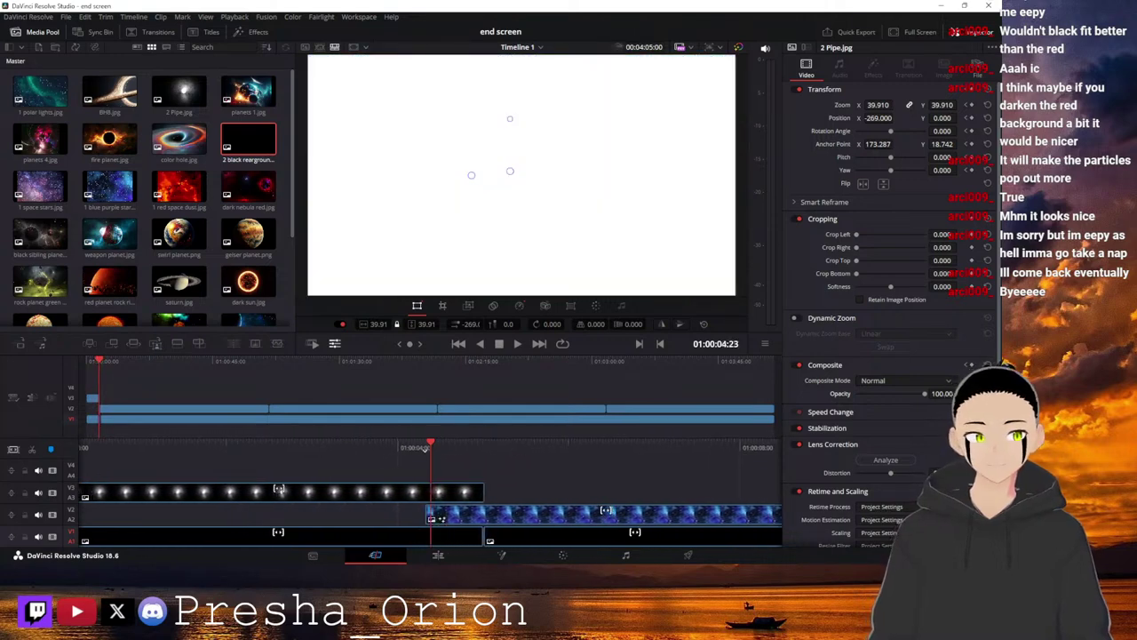
drag(426, 448, 431, 448)
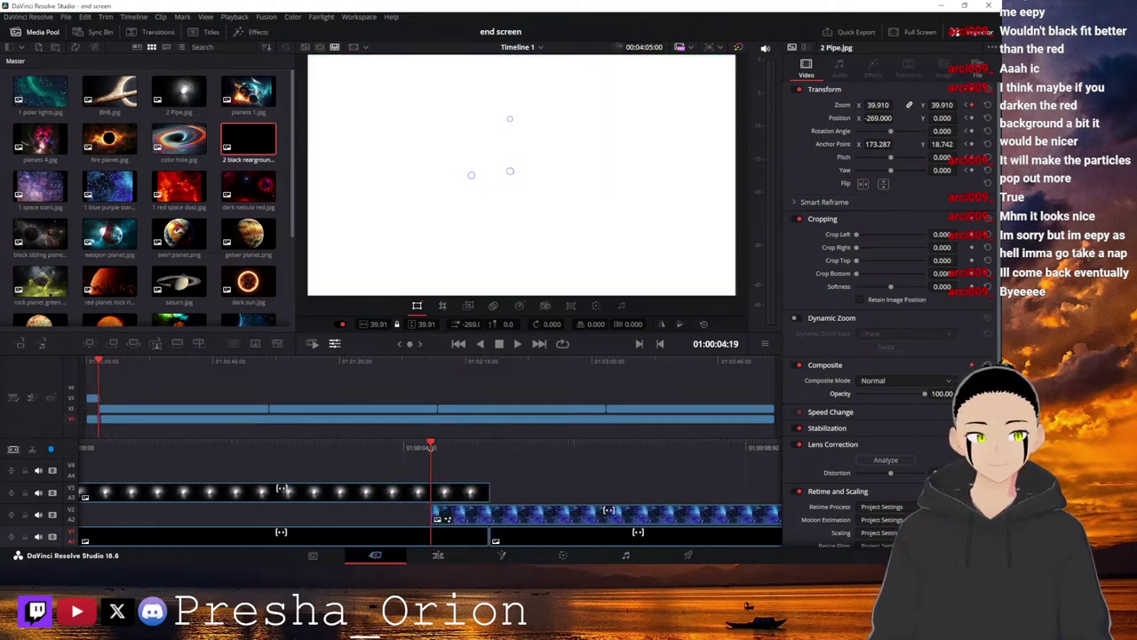
drag(518, 451, 471, 456)
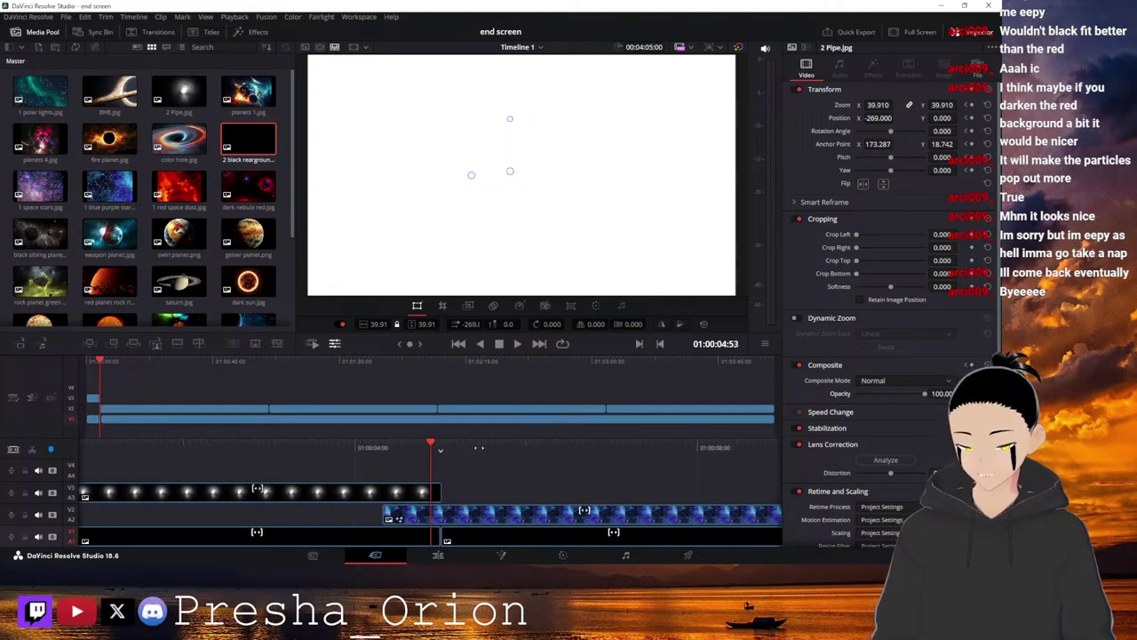
drag(434, 491, 438, 491)
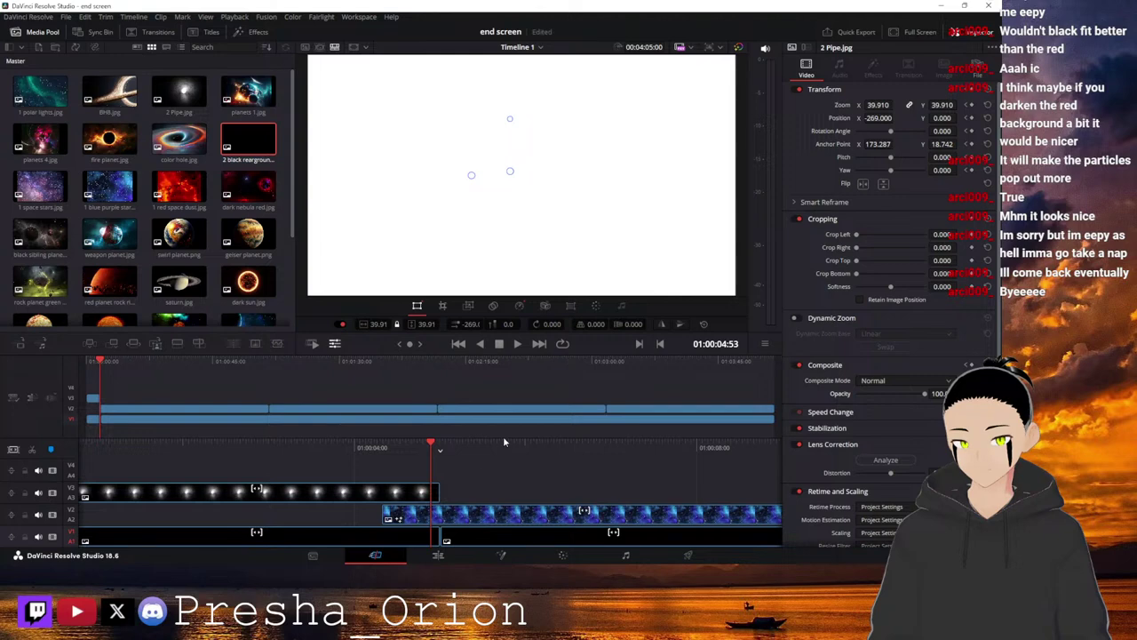
Set the pipe clip's opacity to 0 at its end, 01:00:05:00.
drag(503, 441, 495, 441)
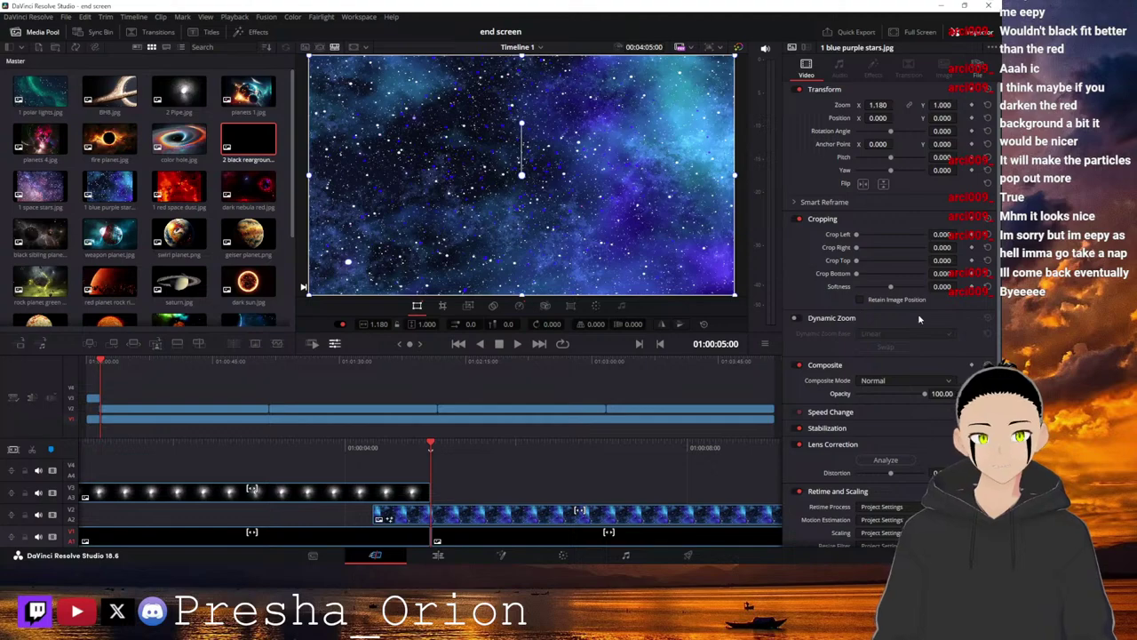
mouse_move(926, 398)
mouse_down()
mouse_move(816, 400)
mouse_move(931, 404)
mouse_up()
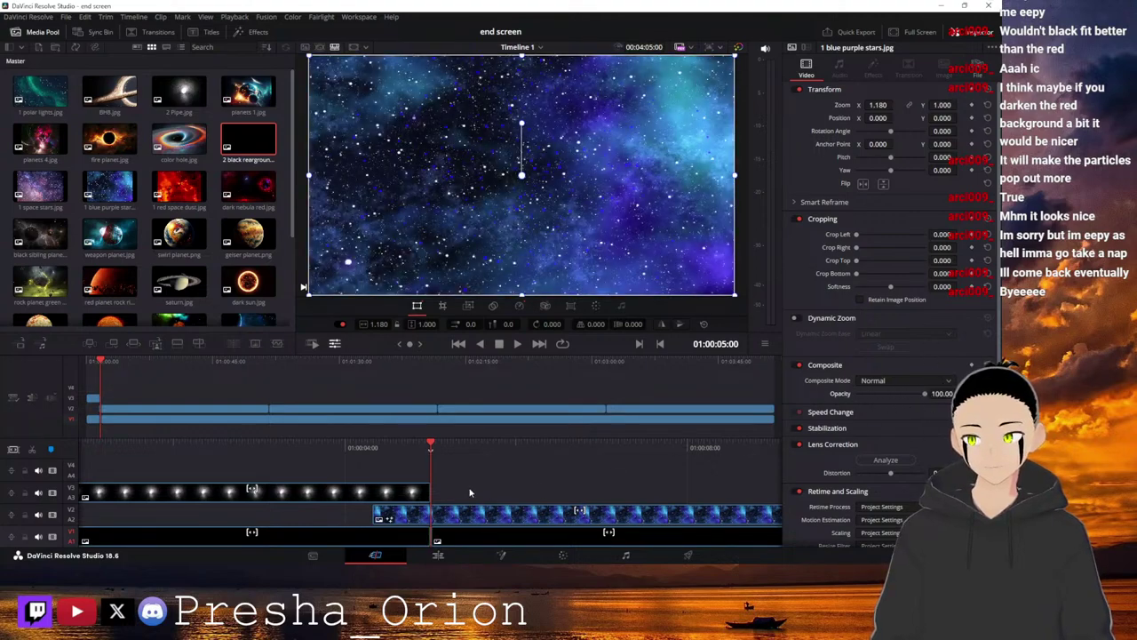
click(418, 494)
drag(924, 396, 844, 396)
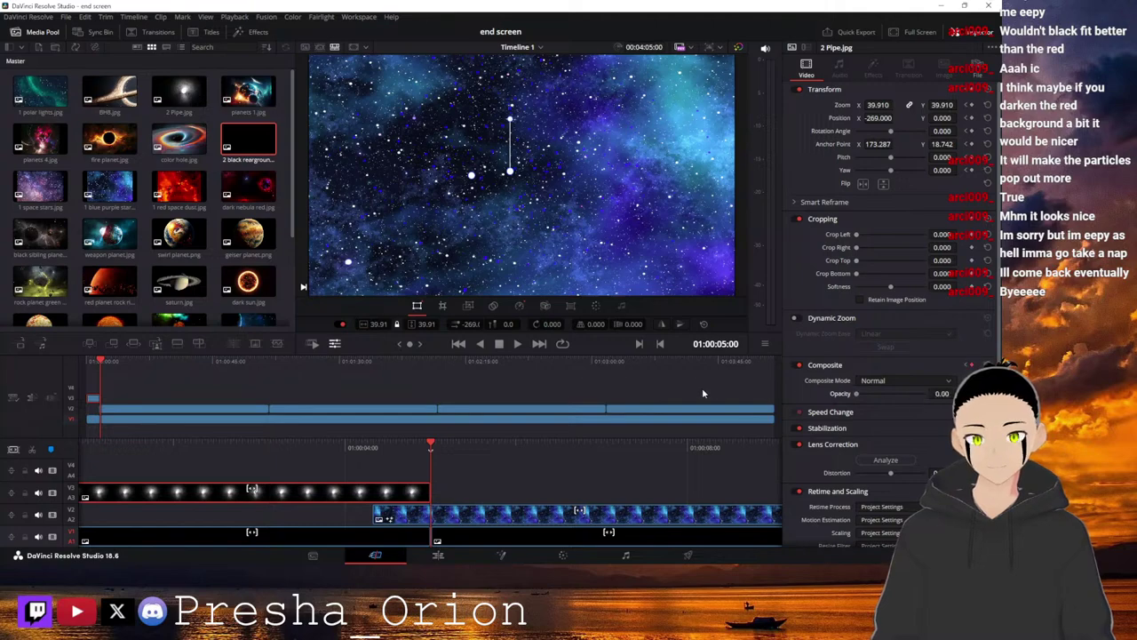
Play the timeline from the start to review the pipe zoom, the fade and the blue star particles.
drag(406, 445, 931, 436)
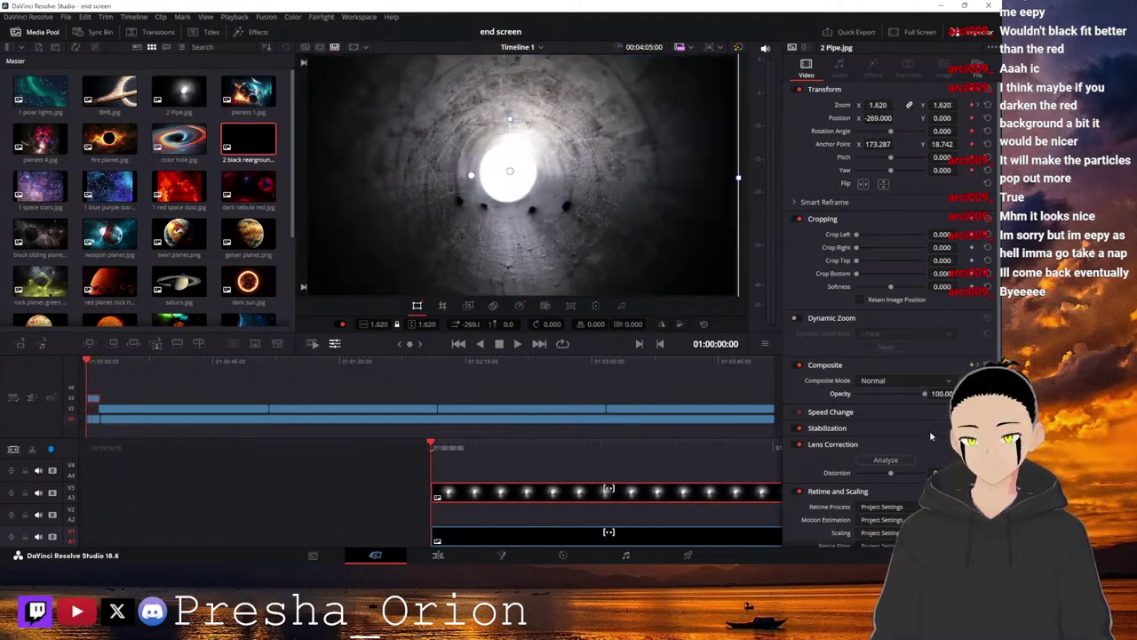
click(517, 344)
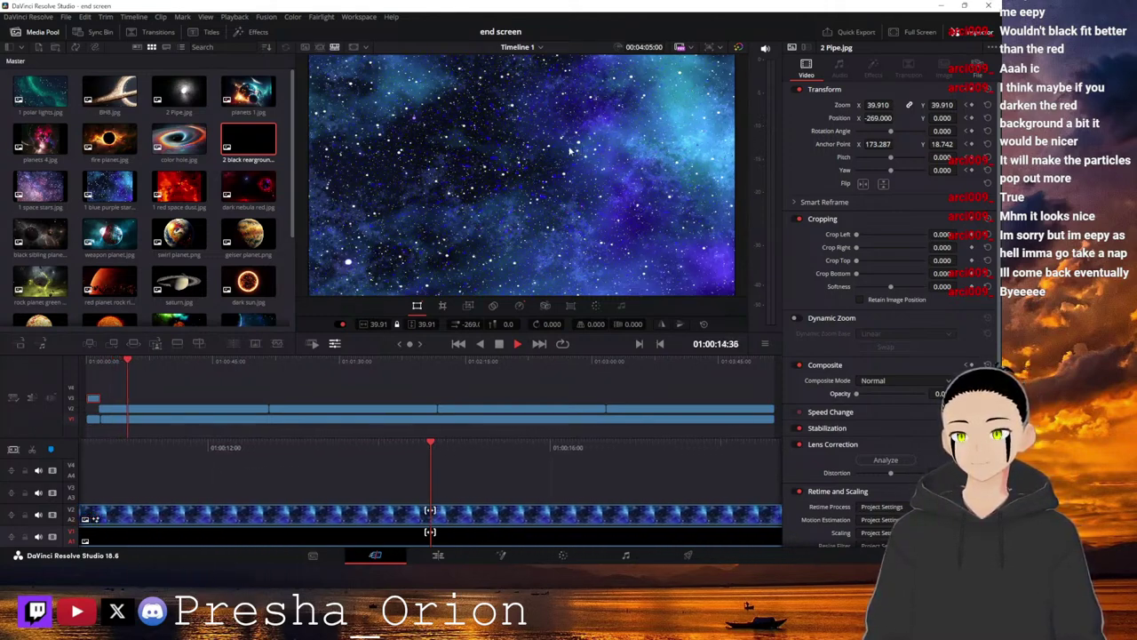
click(499, 343)
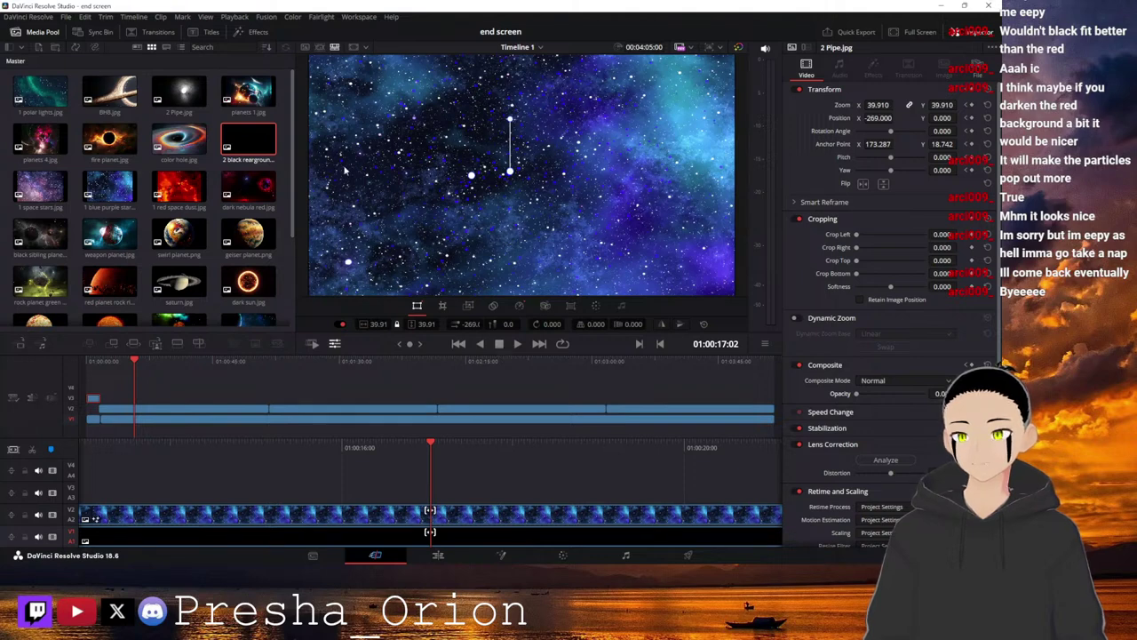
click(516, 344)
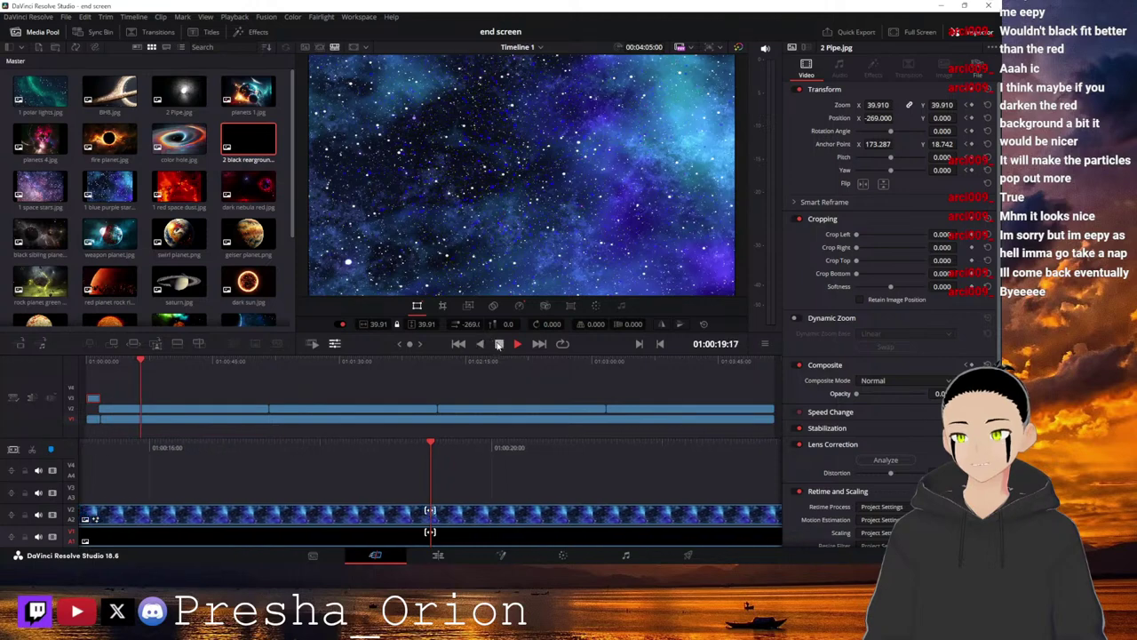
click(499, 344)
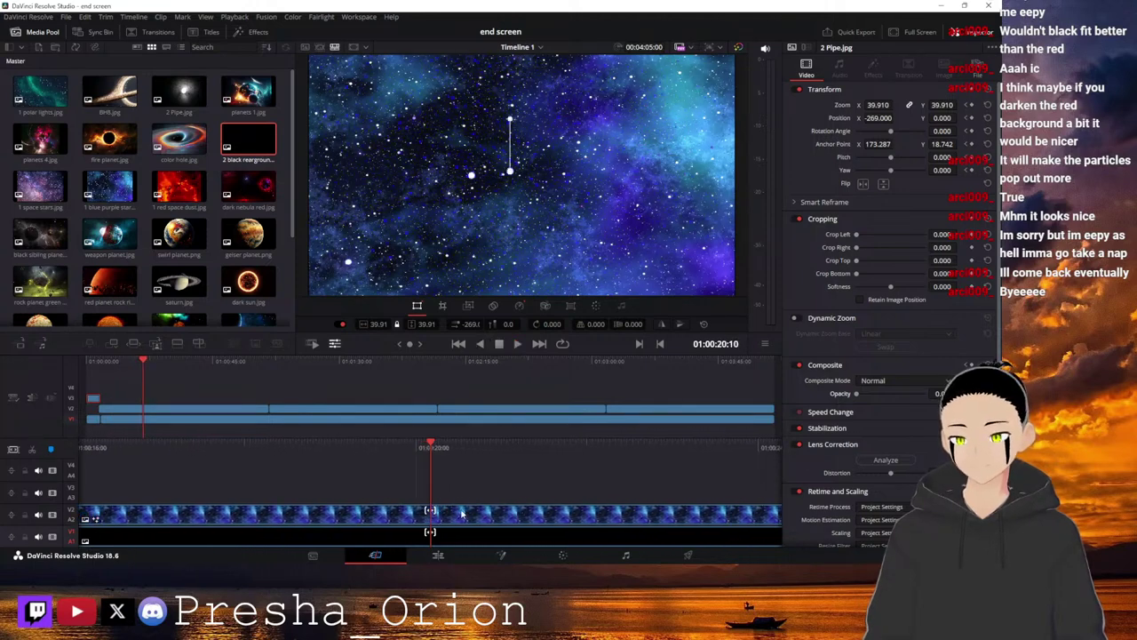
Turn the blue star clip's particles white in Fusion by setting pEmitter1's Red and Green to 1.0, and return to the edit timeline.
click(461, 513)
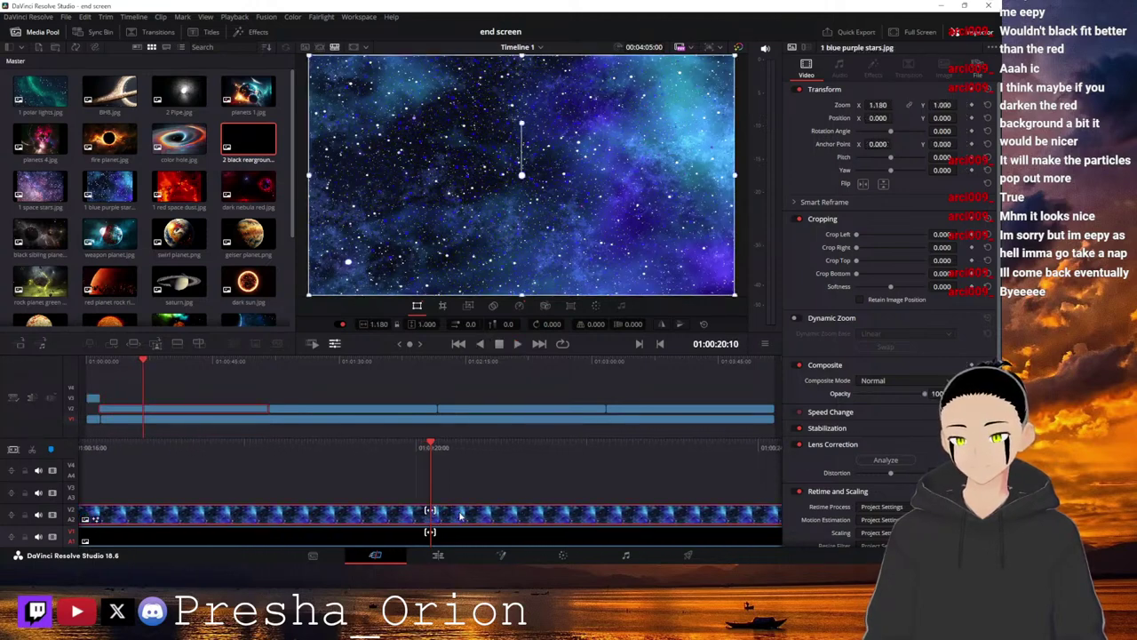
click(501, 555)
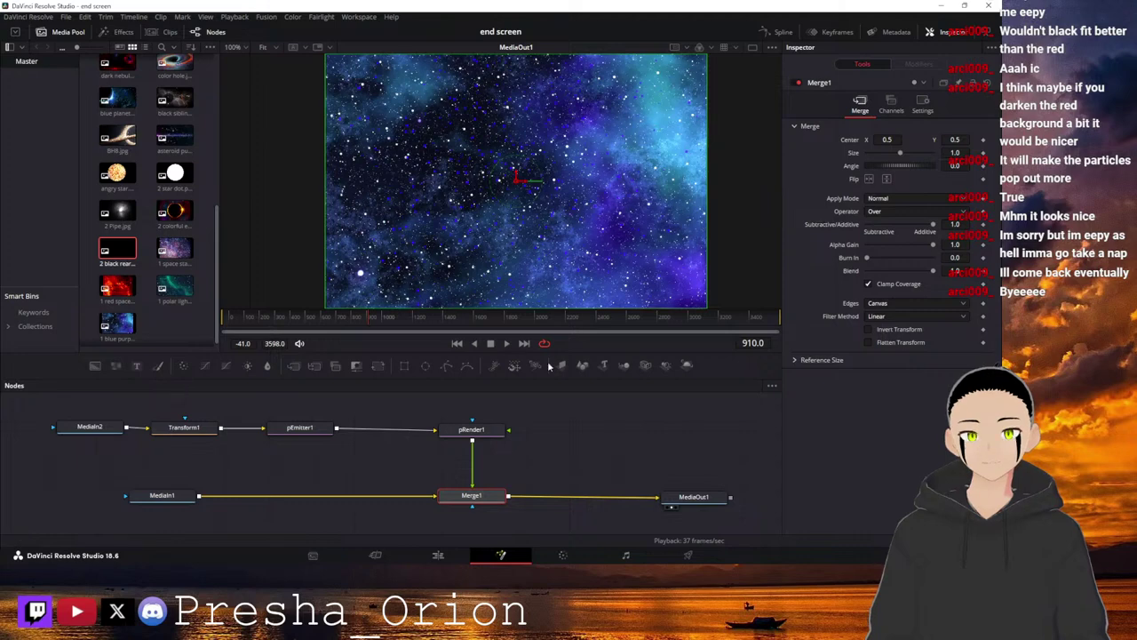
click(300, 427)
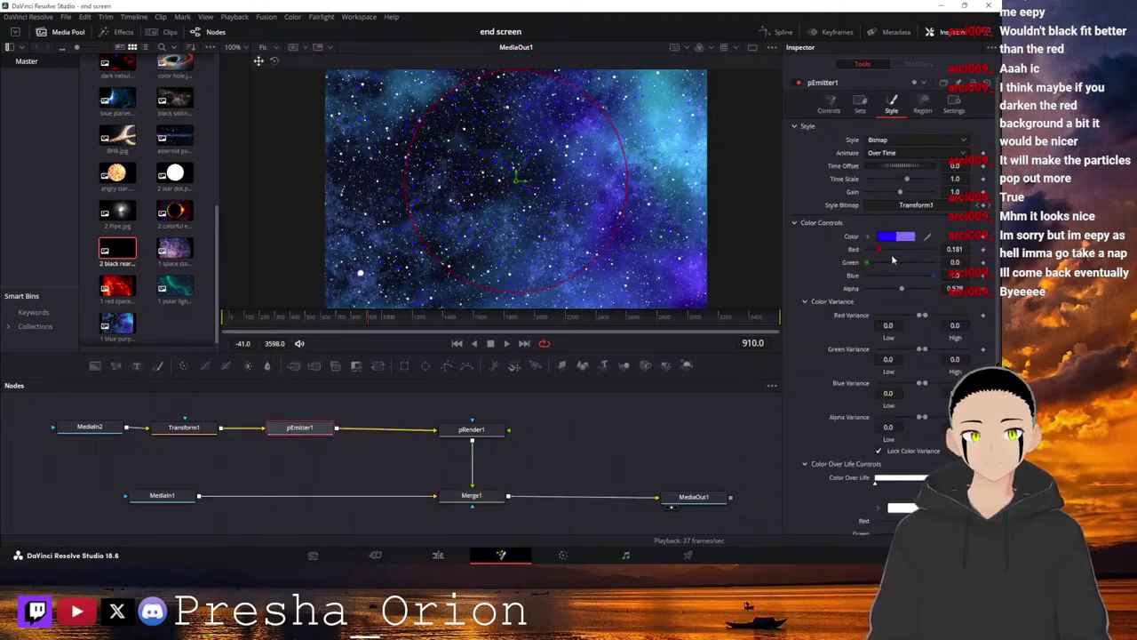
drag(866, 264, 933, 250)
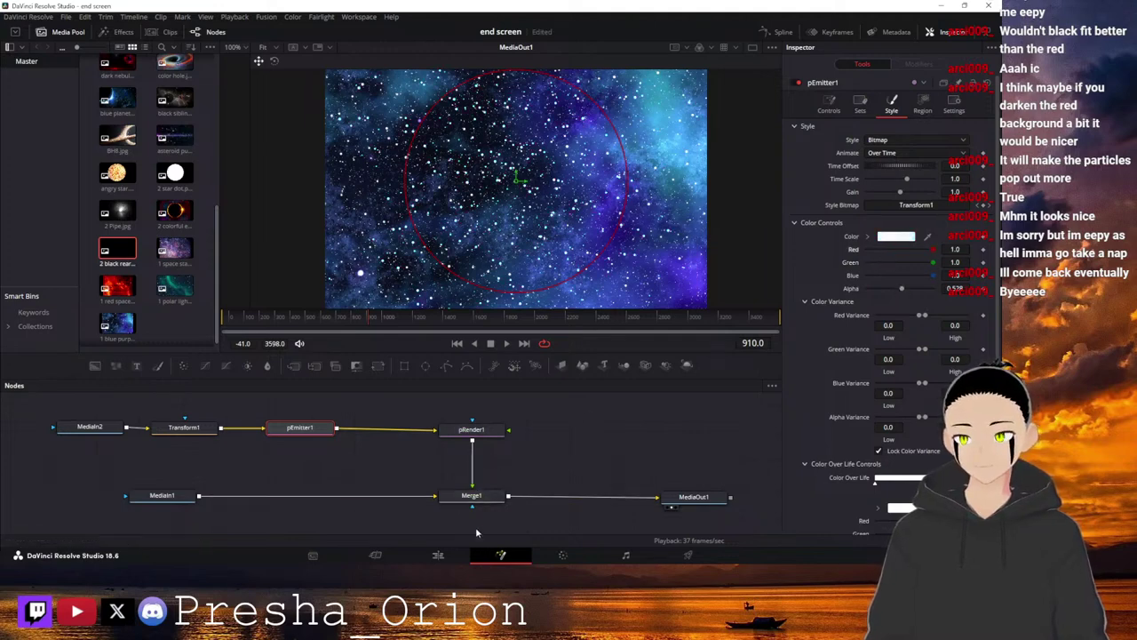
click(376, 555)
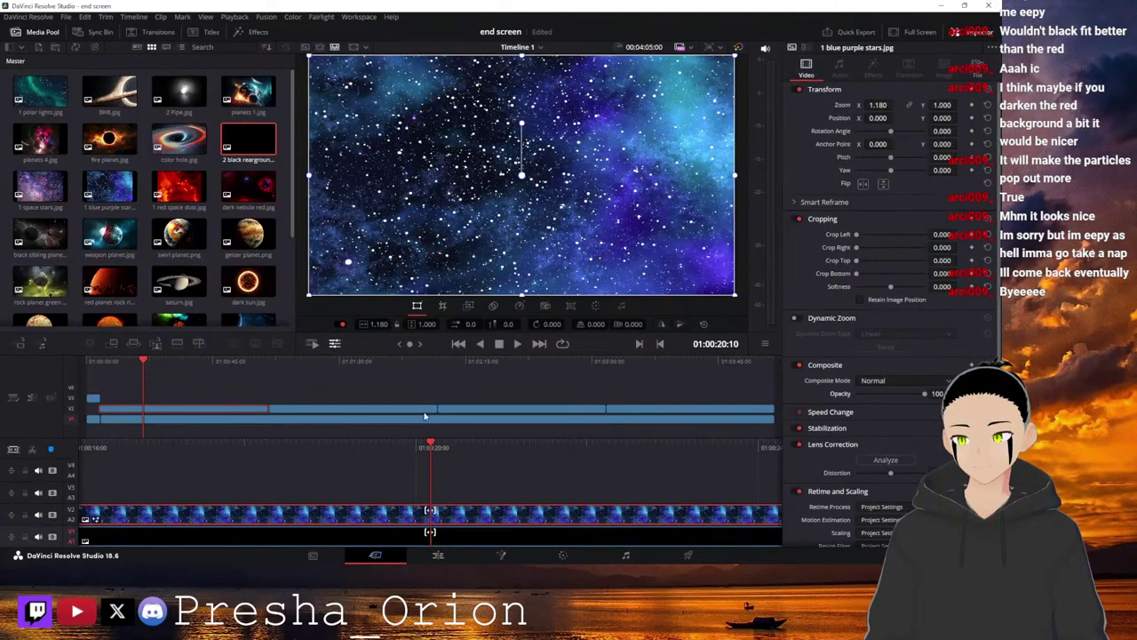
Turn the red space dust clip's particles white in Fusion by raising pEmitter1's Green and Blue to 1.0, and return to the edit timeline.
click(368, 363)
click(451, 513)
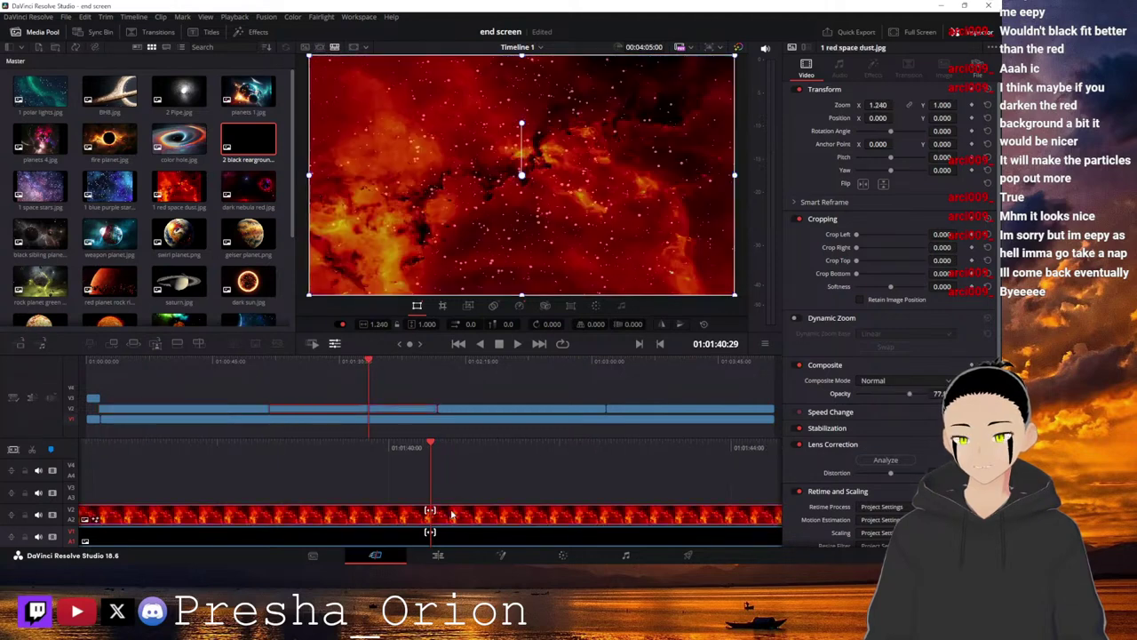
click(502, 555)
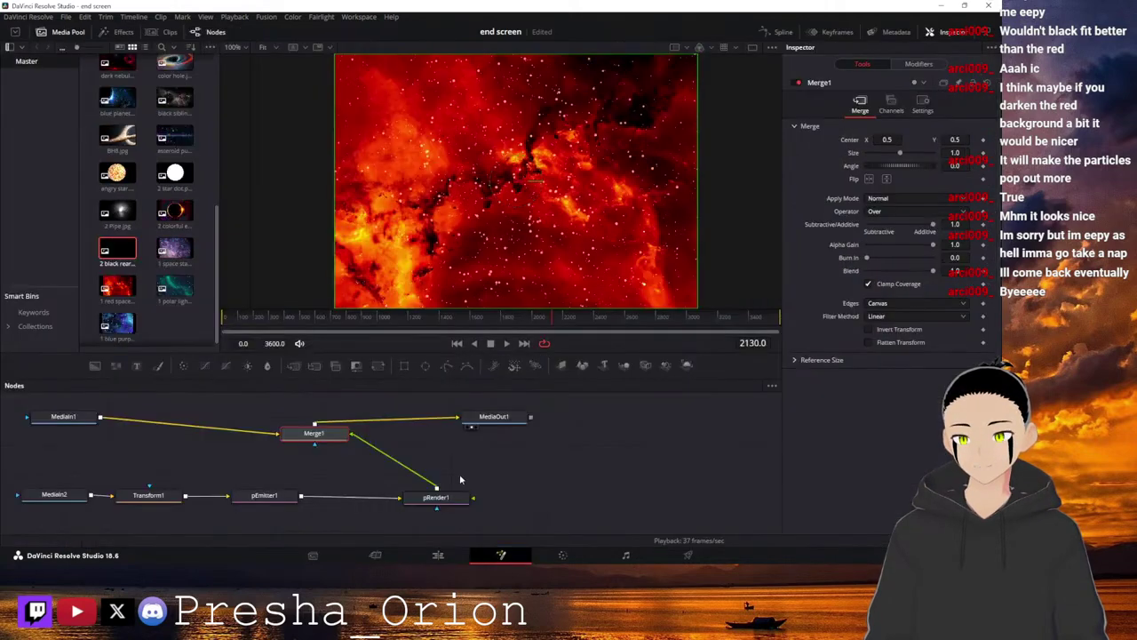
click(281, 500)
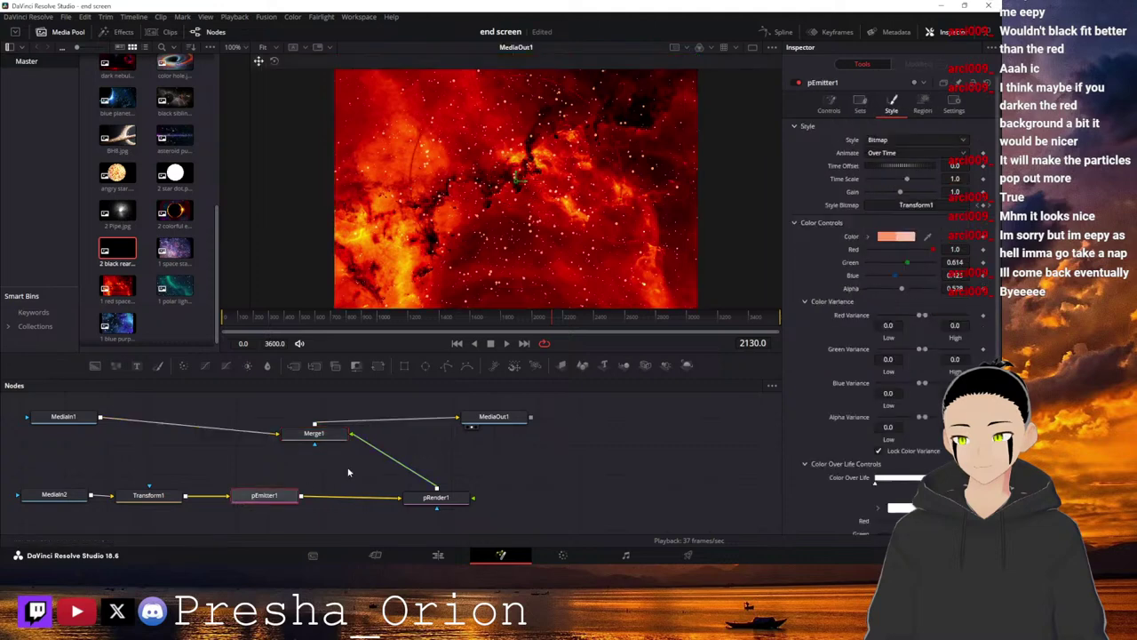
double_click(919, 264)
double_click(899, 275)
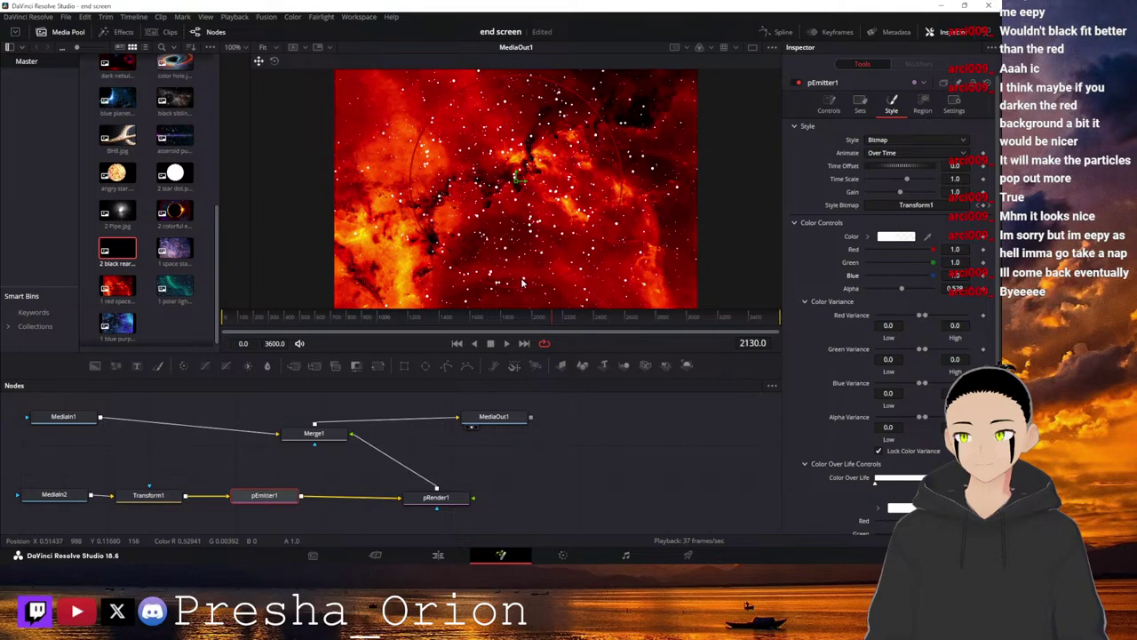
click(374, 555)
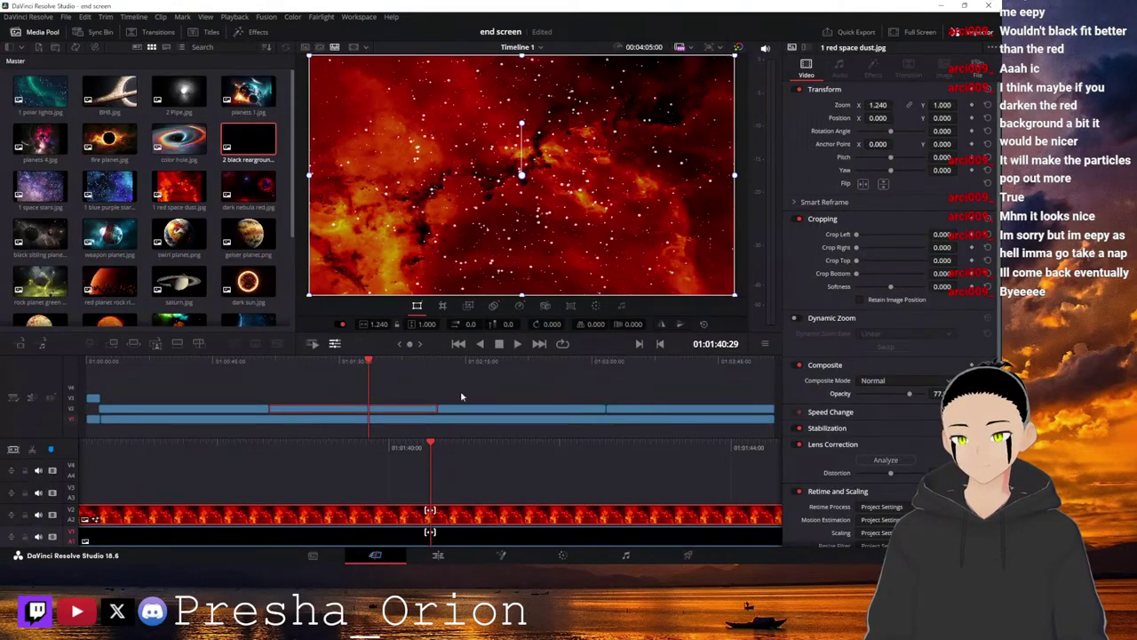
Turn the purple space stars clip's particles white in Fusion by setting pEmitter1's Green to 1.0, and return to the edit timeline.
click(508, 360)
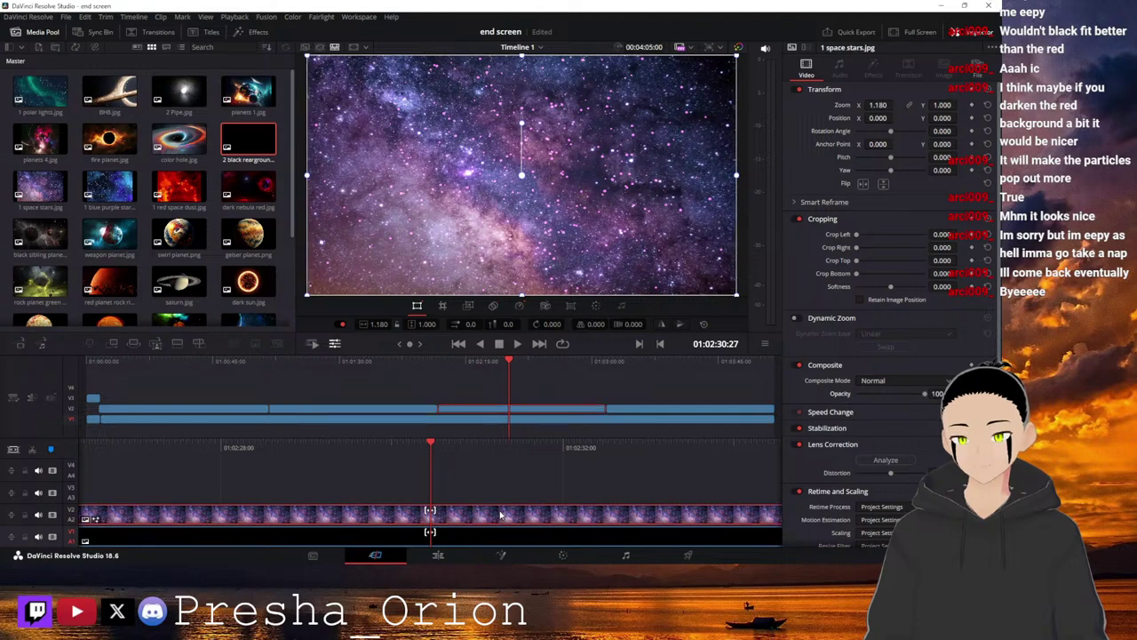
click(497, 555)
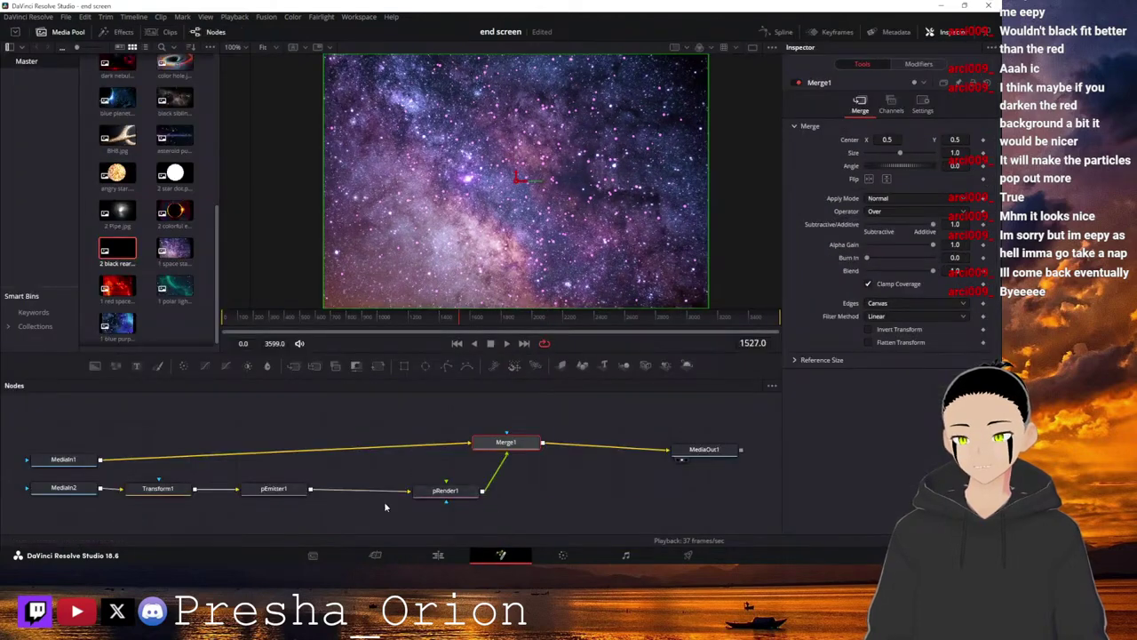
click(288, 491)
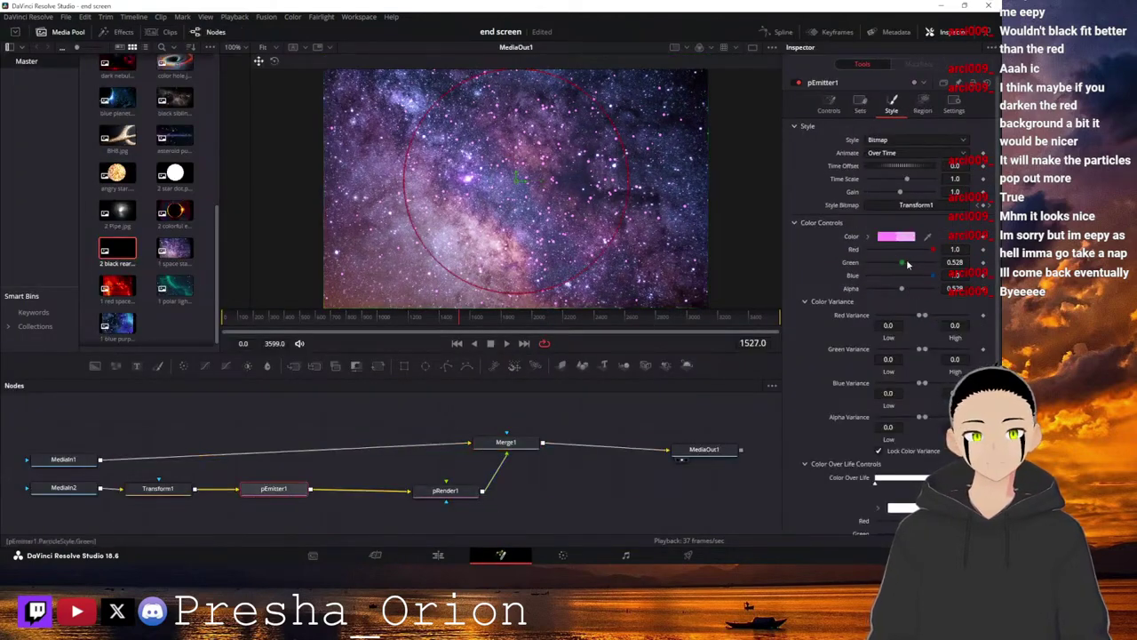
drag(902, 266, 933, 263)
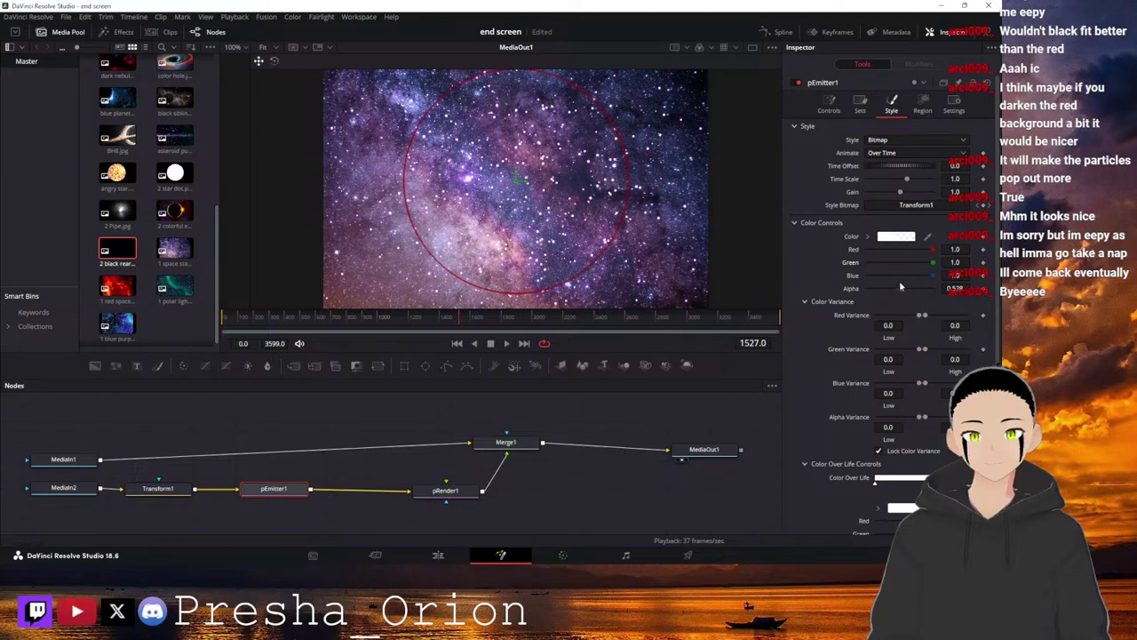
click(375, 555)
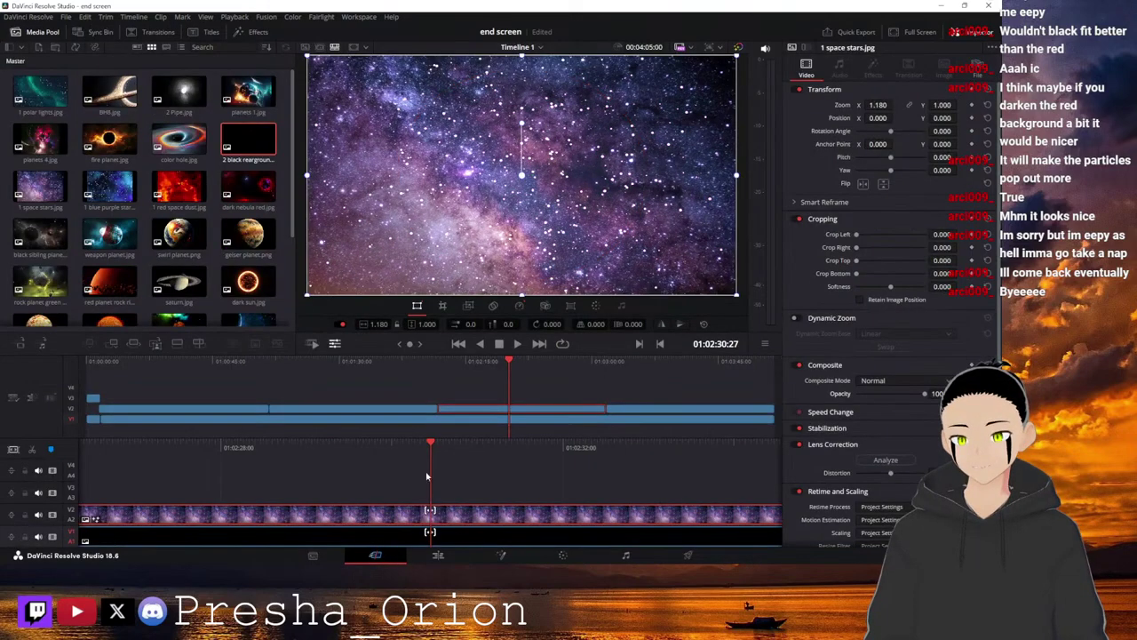
Set pEmitter1's Red to 1.0 in the green polar lights clip's Fusion composition, and go to 01:03:54:24 on the edit timeline.
click(669, 376)
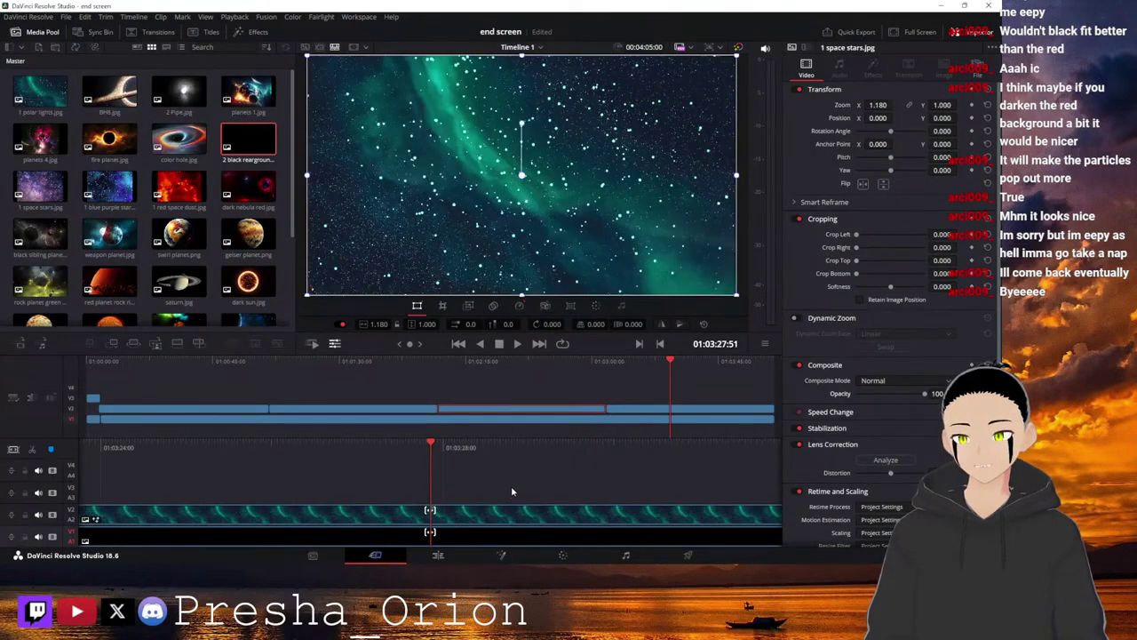
click(501, 556)
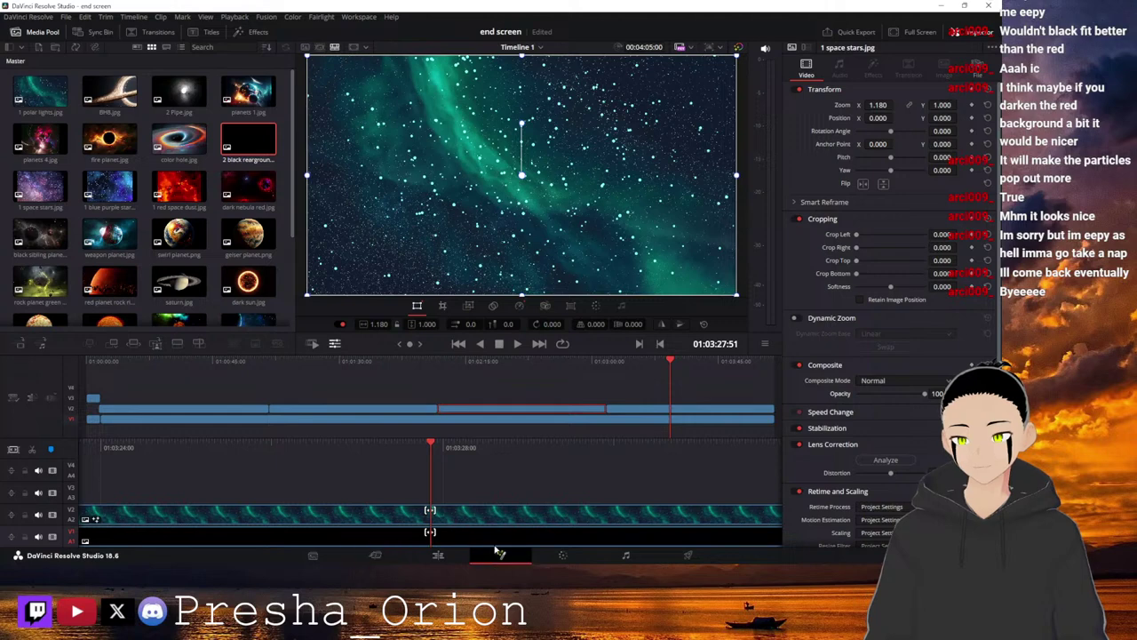
click(274, 488)
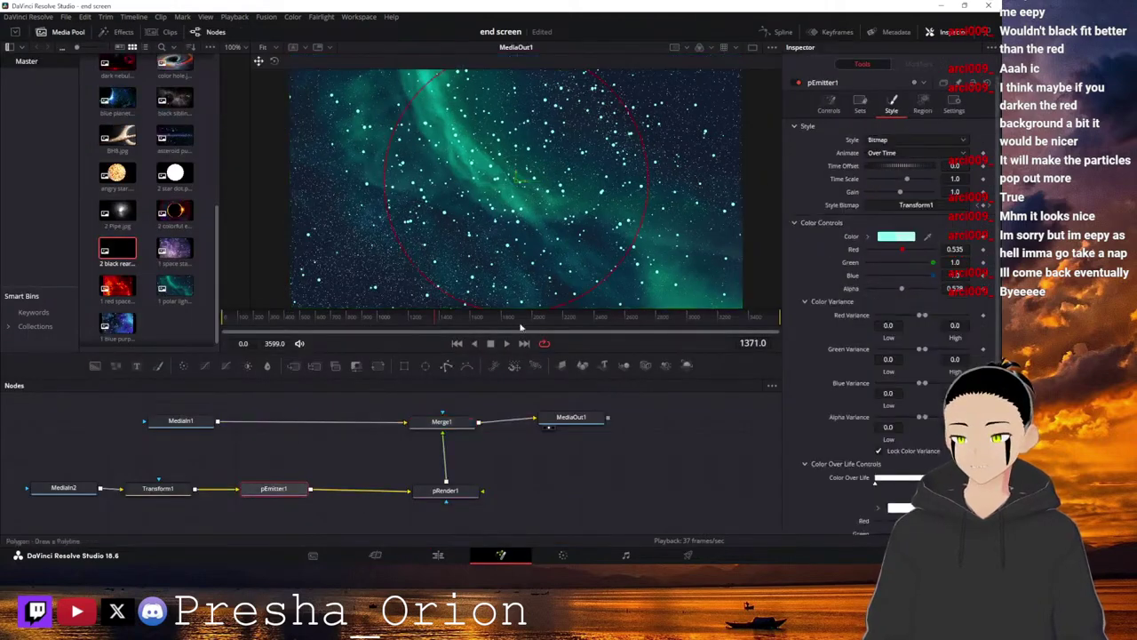
drag(901, 253, 966, 250)
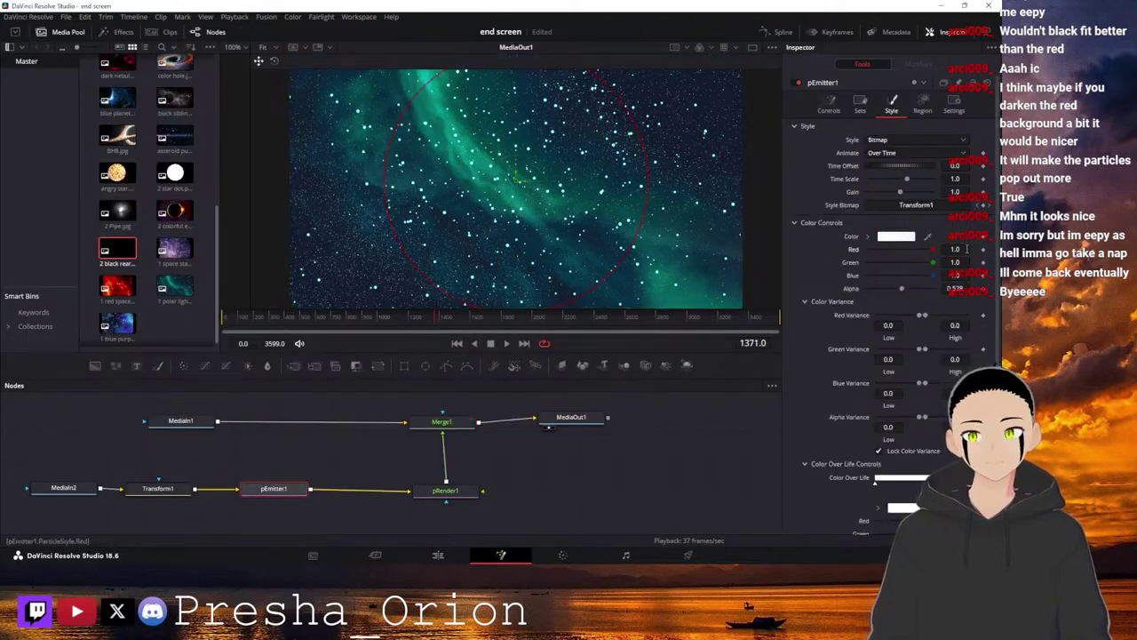
click(375, 556)
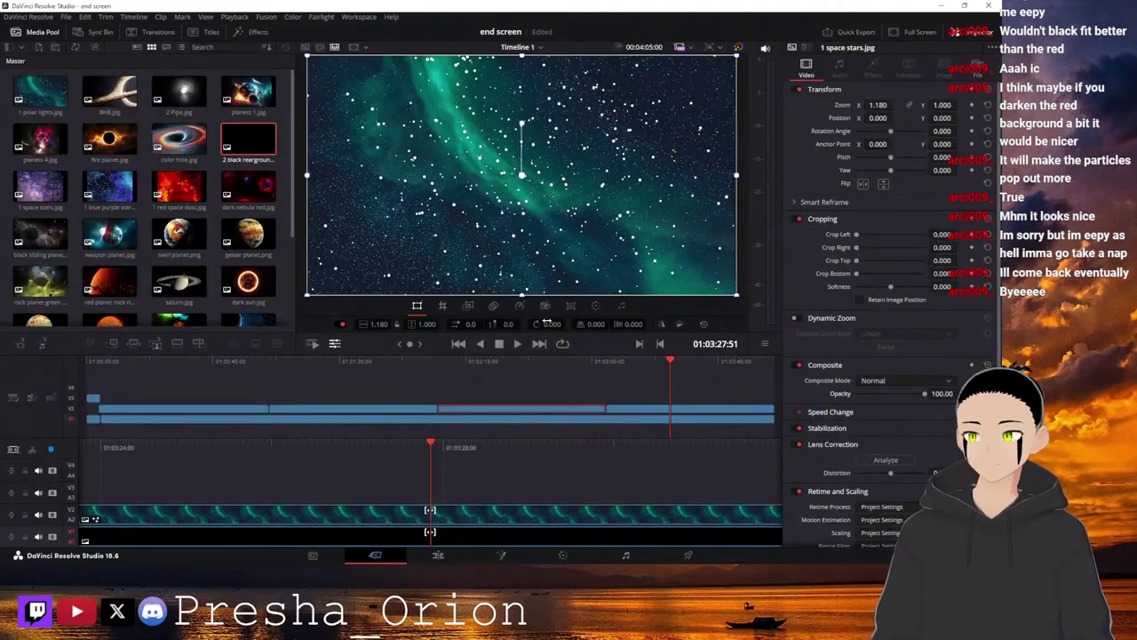
click(746, 364)
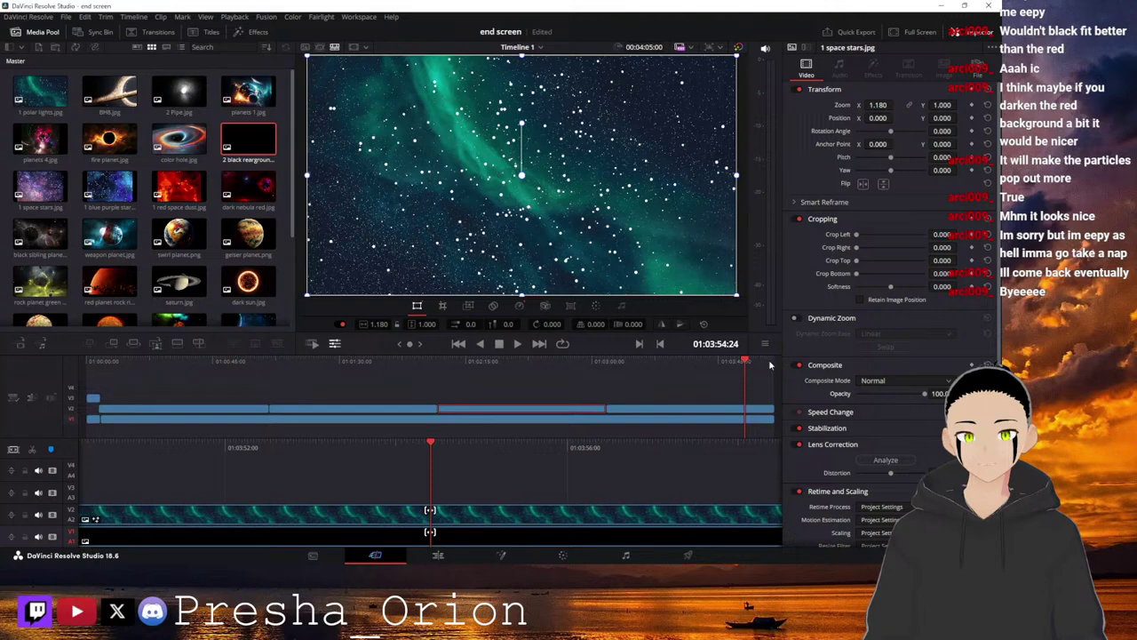
Append the 2 black rearground clip to V1 and the 2 colorful eclipse clip to V2 directly after the polar lights clip.
click(768, 364)
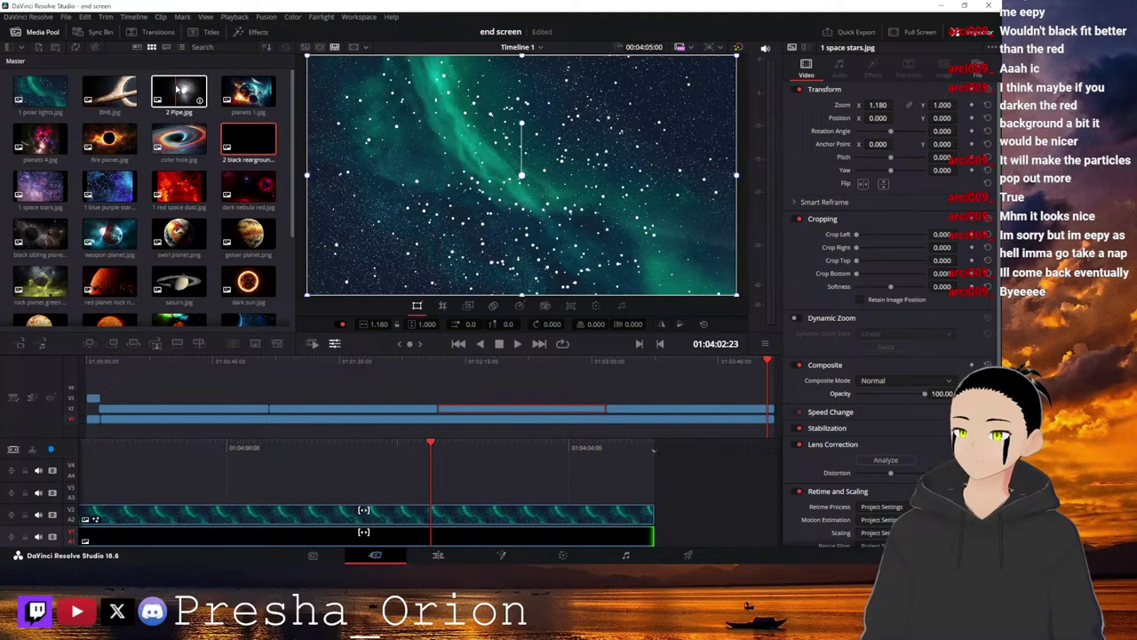
drag(250, 139, 661, 526)
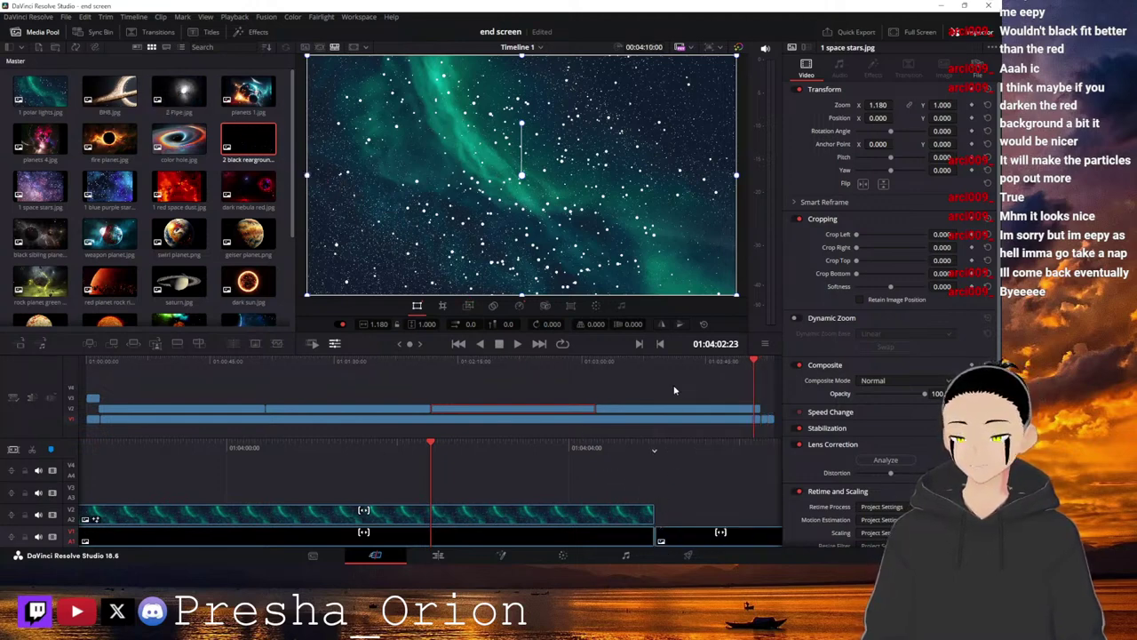
scroll(209, 220, down, 3)
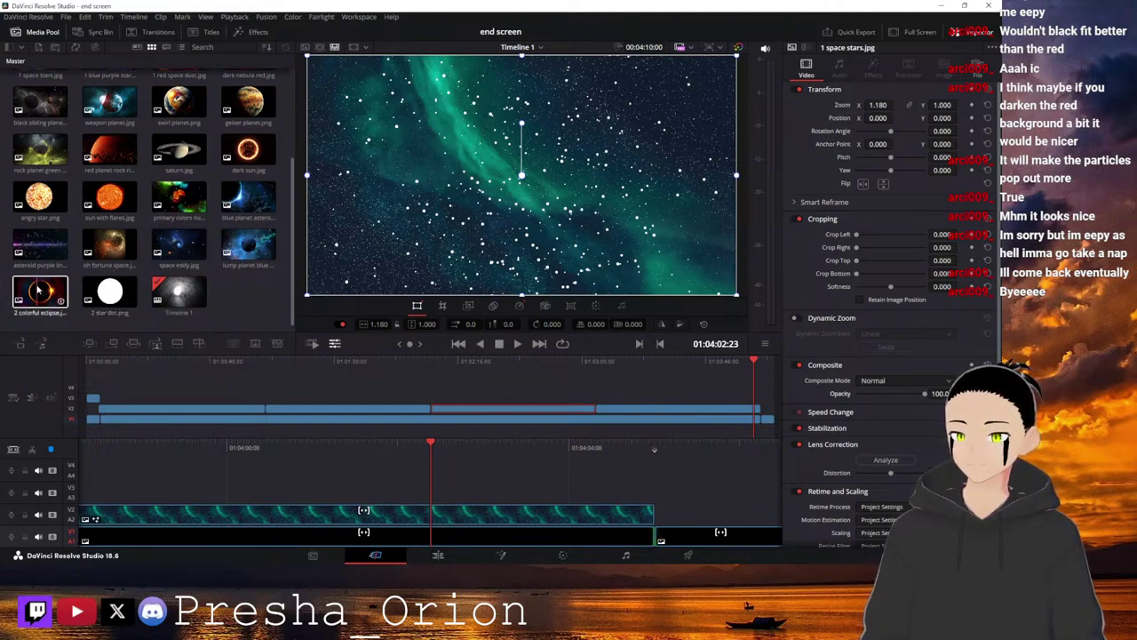
drag(37, 288, 660, 515)
click(675, 520)
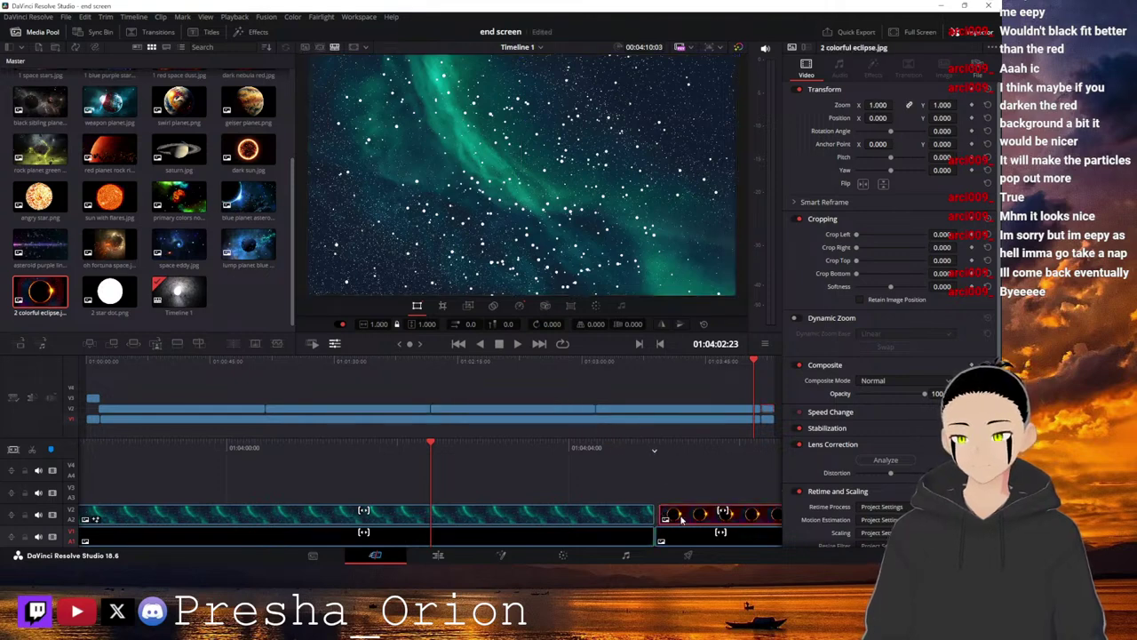
drag(694, 447, 486, 442)
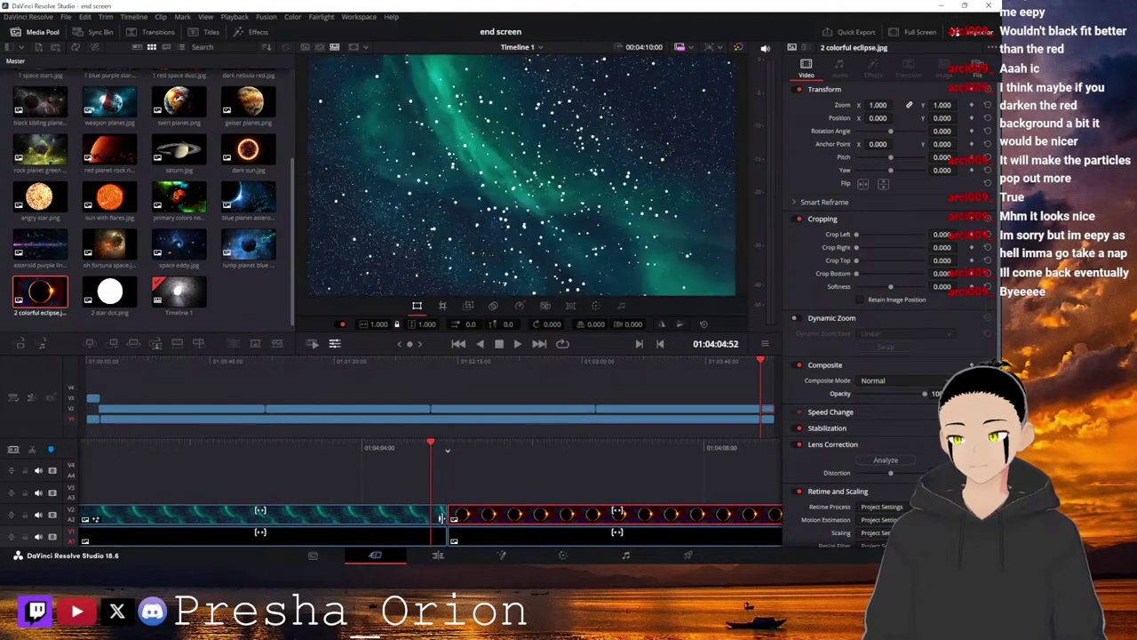
Try a Non-Additive Dissolve between the polar lights and colorful eclipse clips, and play it back.
click(443, 515)
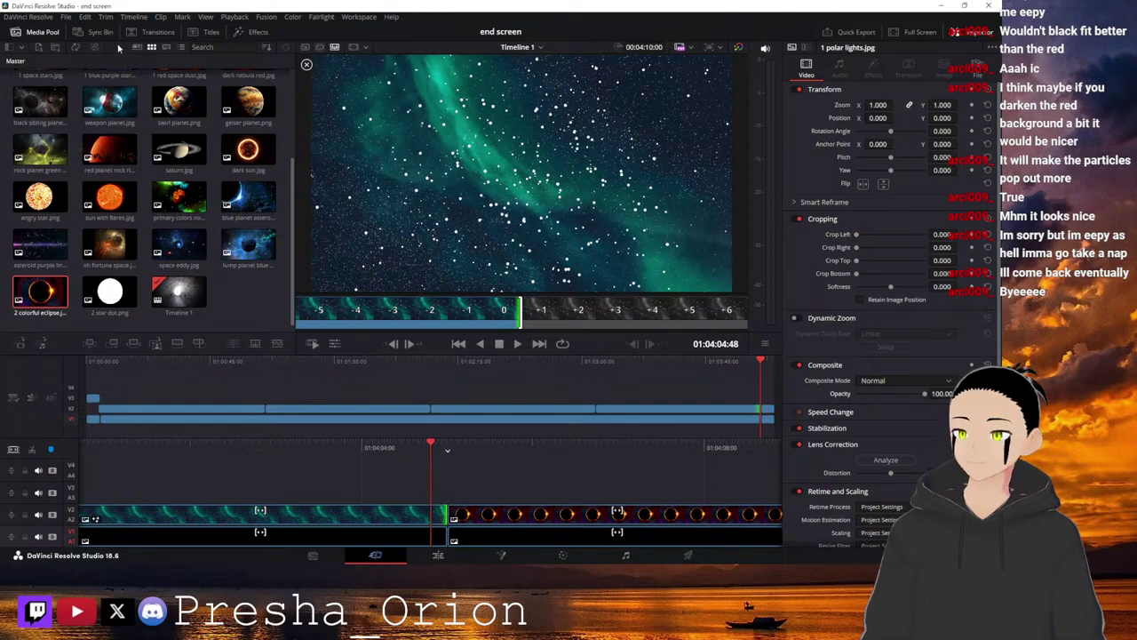
click(153, 31)
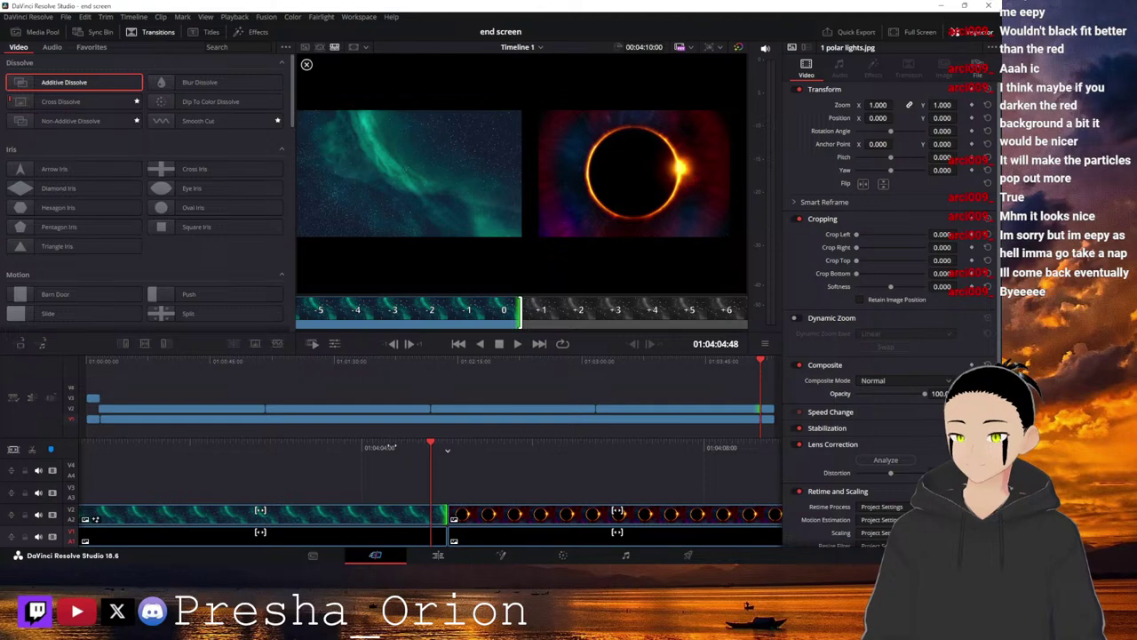
drag(393, 442, 431, 442)
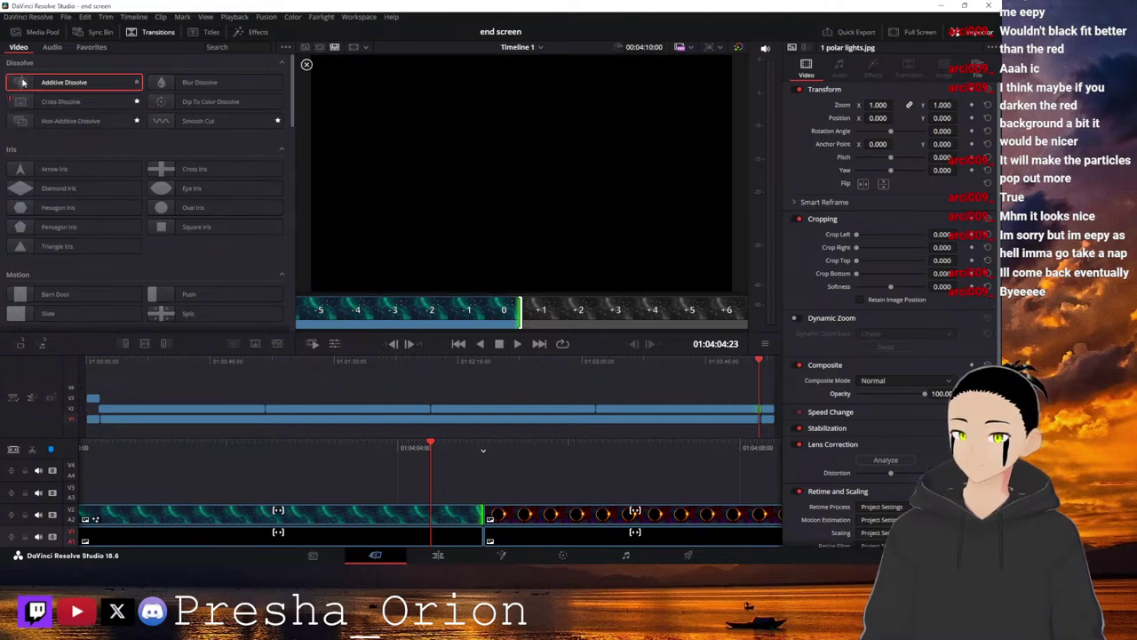
drag(54, 120, 491, 520)
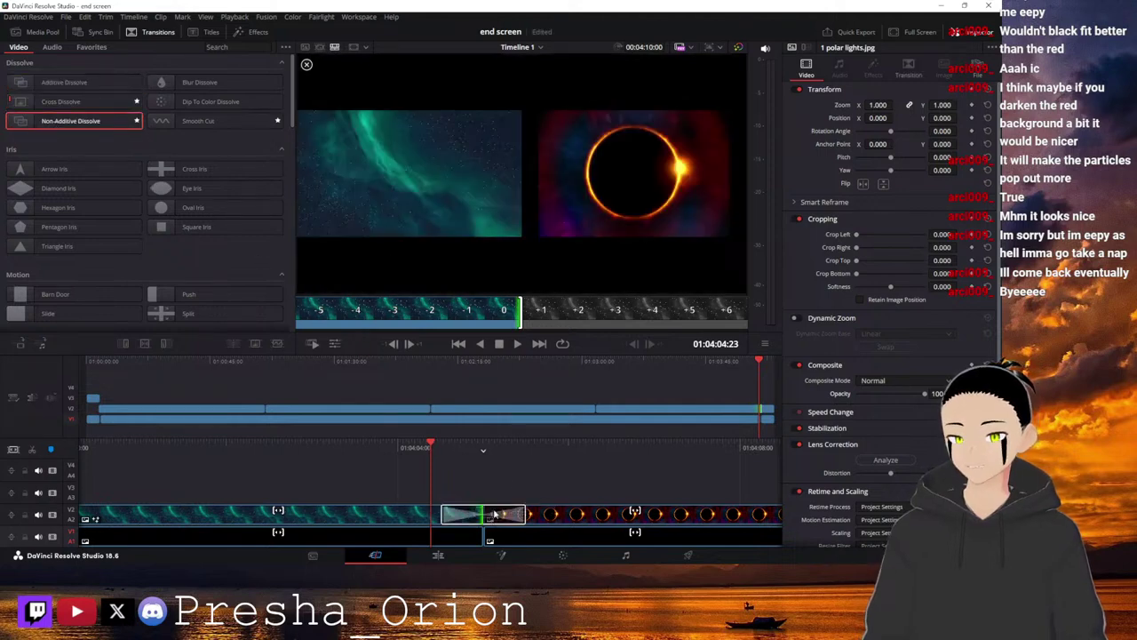
drag(759, 362, 749, 361)
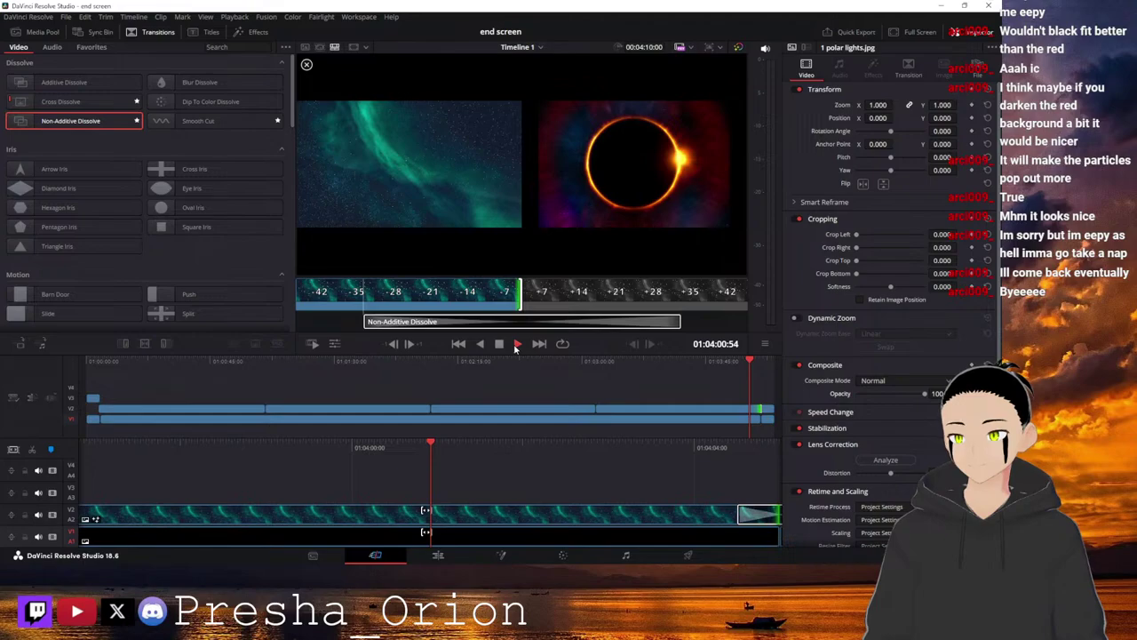
click(517, 345)
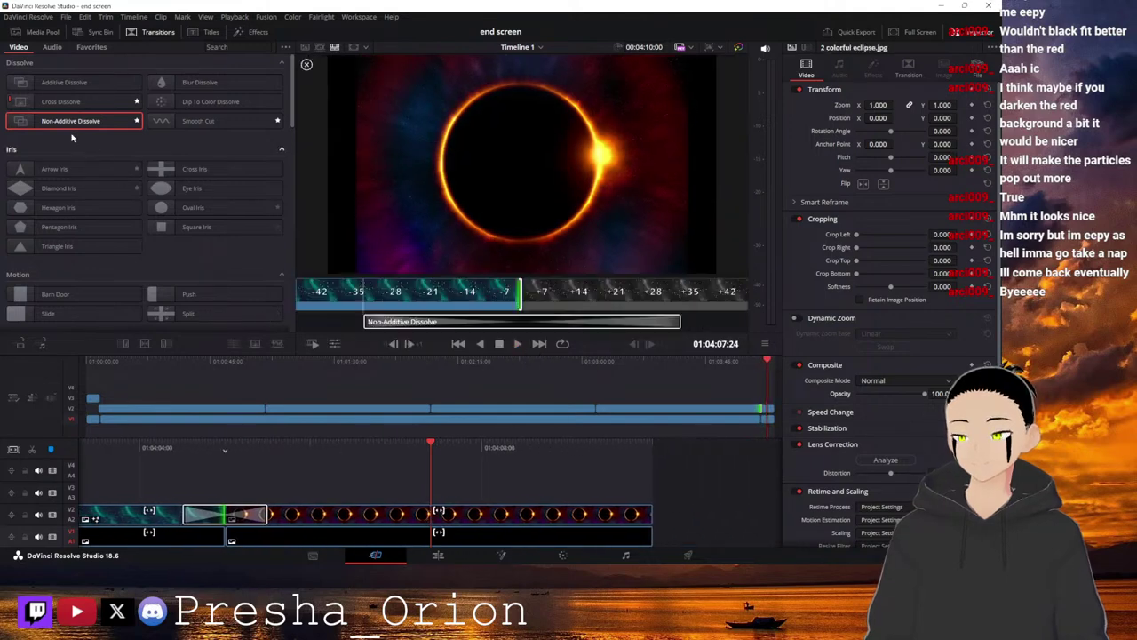
Replace the Non-Additive Dissolve before the colorful eclipse clip with an Additive Dissolve, and scrub through the transition.
click(215, 517)
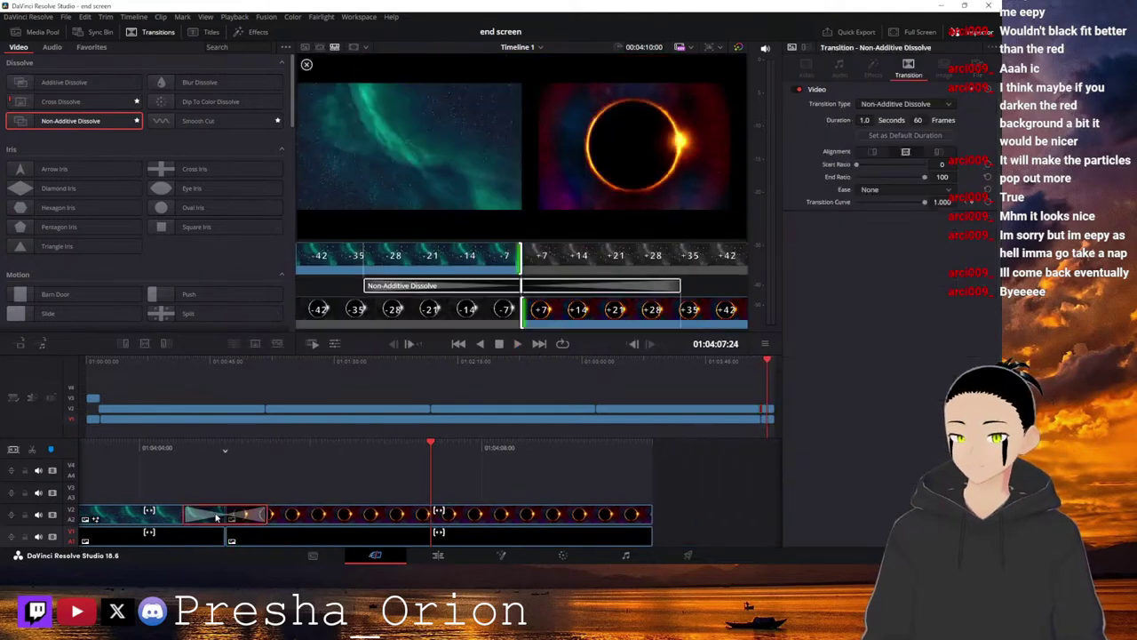
key(Delete)
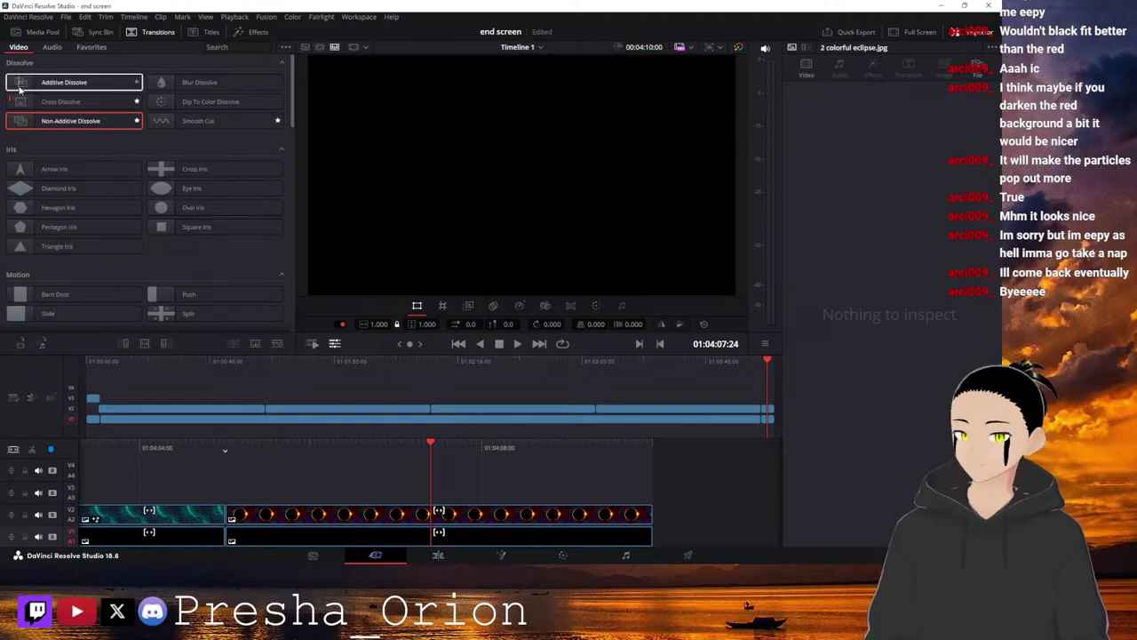
drag(20, 86, 226, 515)
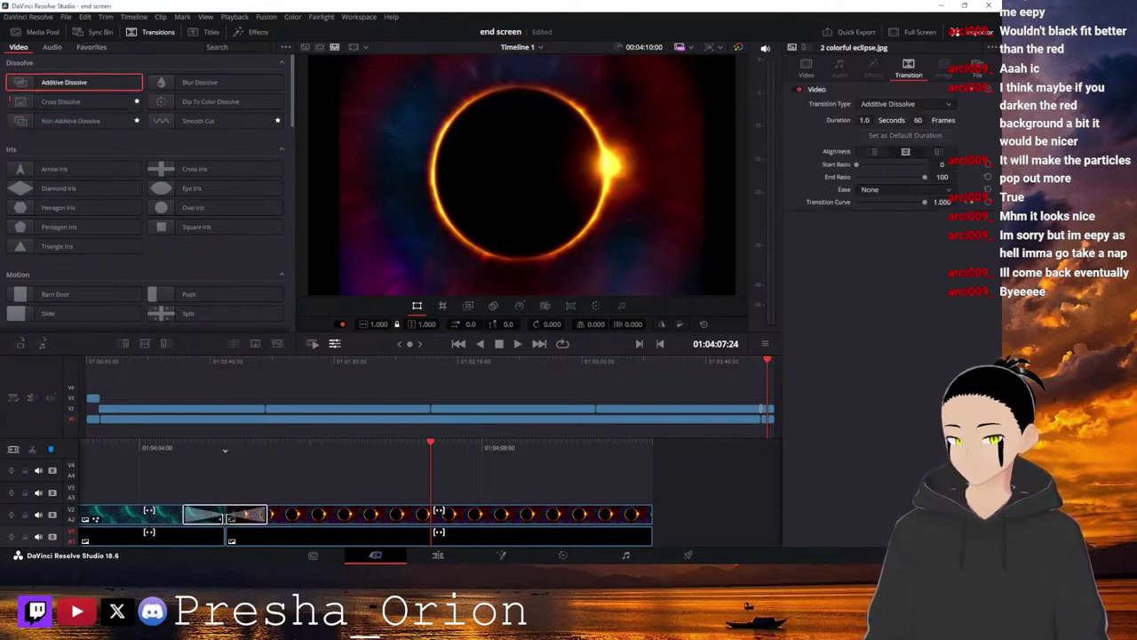
drag(220, 443, 736, 434)
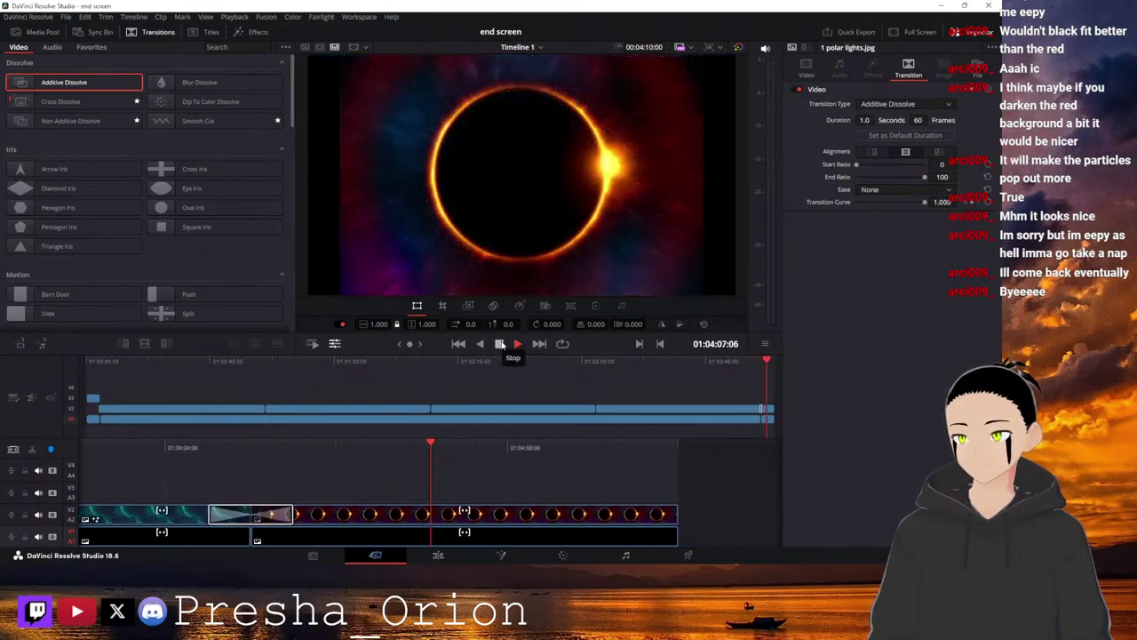
drag(351, 446, 557, 442)
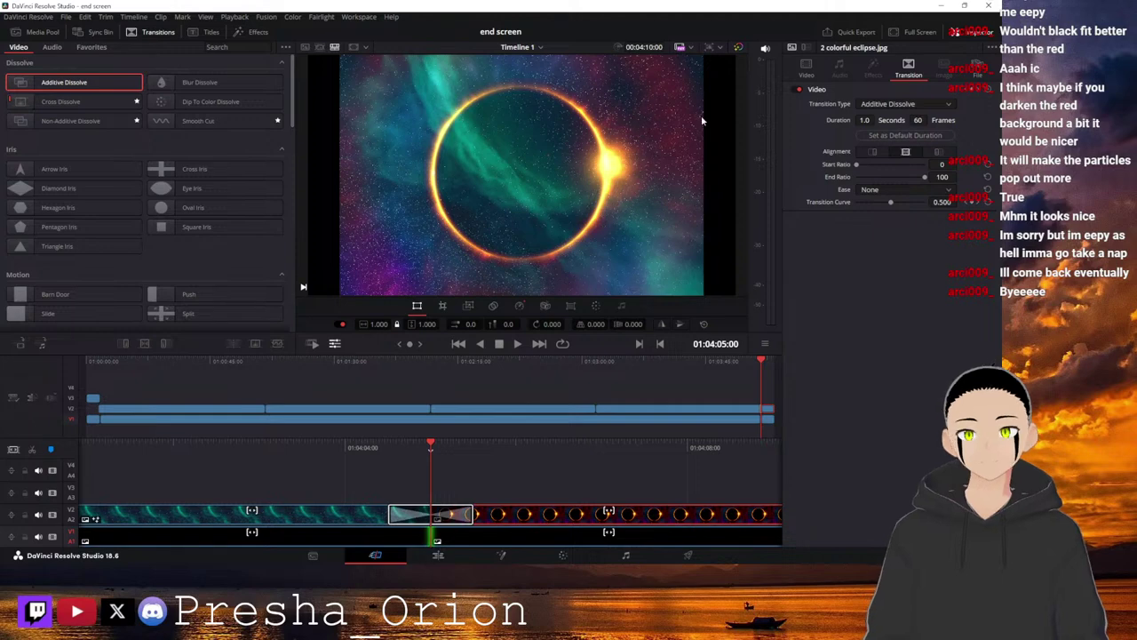
click(805, 67)
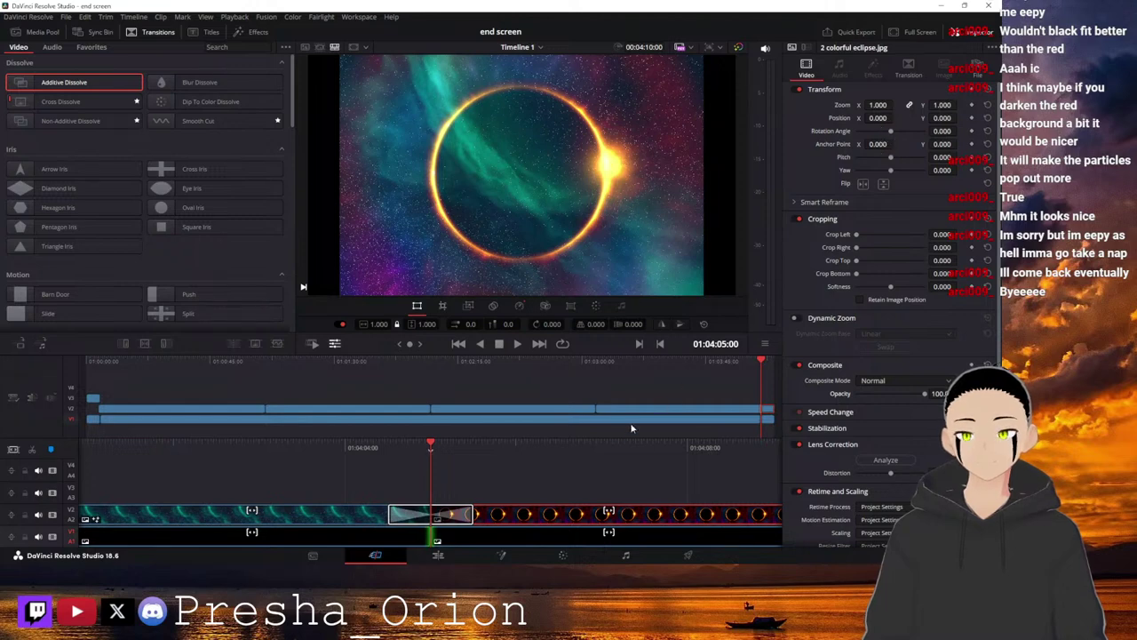
drag(602, 441, 560, 444)
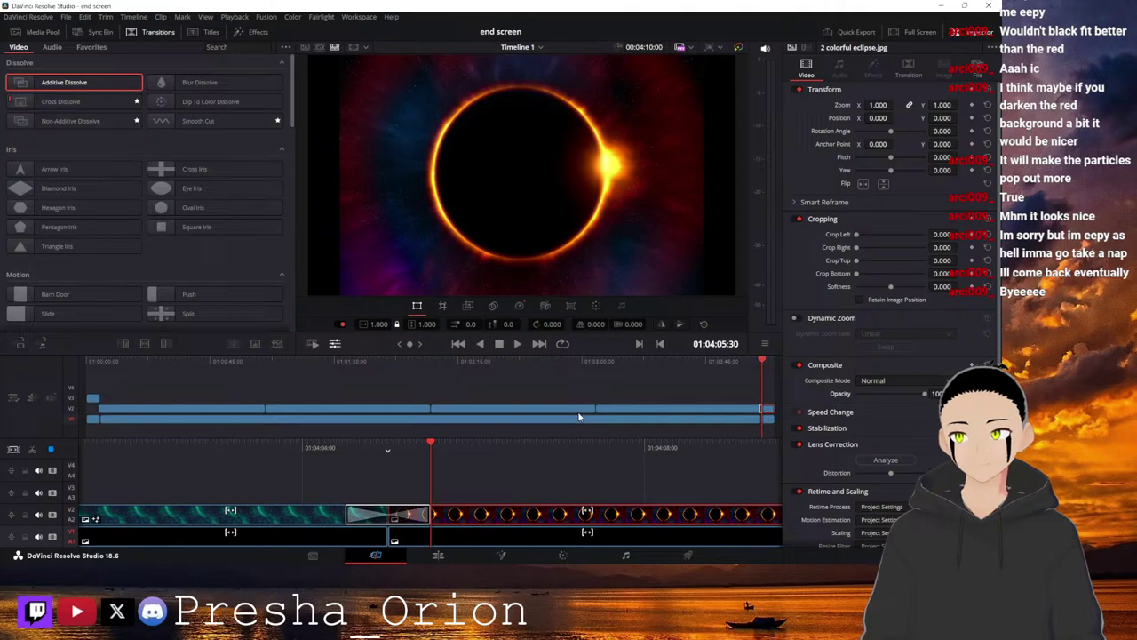
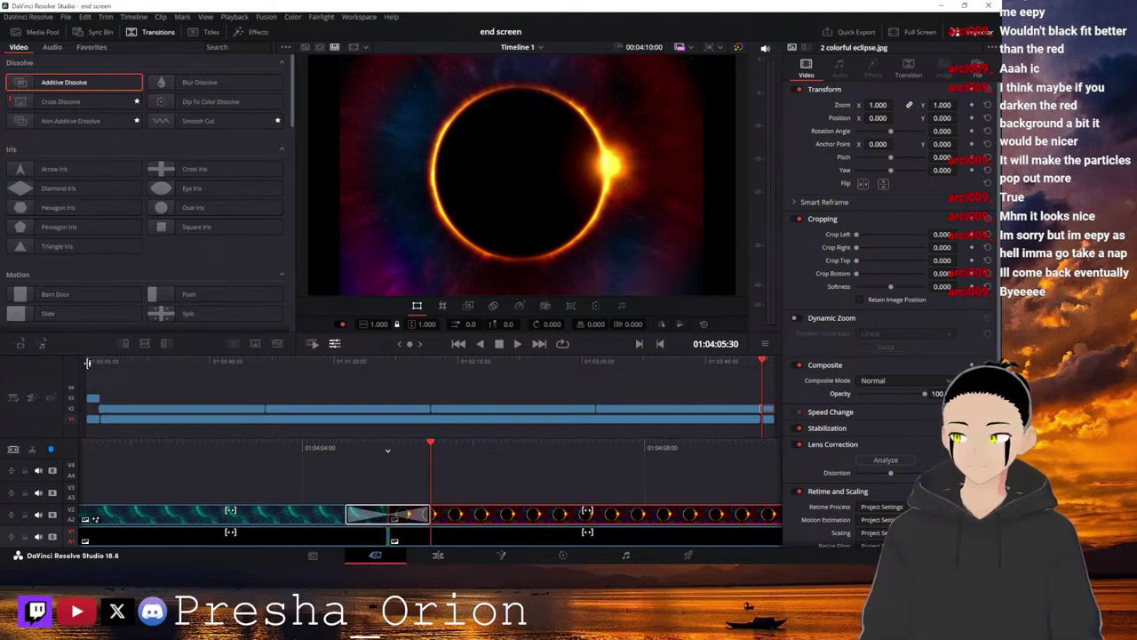
Insert the 2 black rearground clip at the very start of V1, ahead of the pipe clip.
click(88, 362)
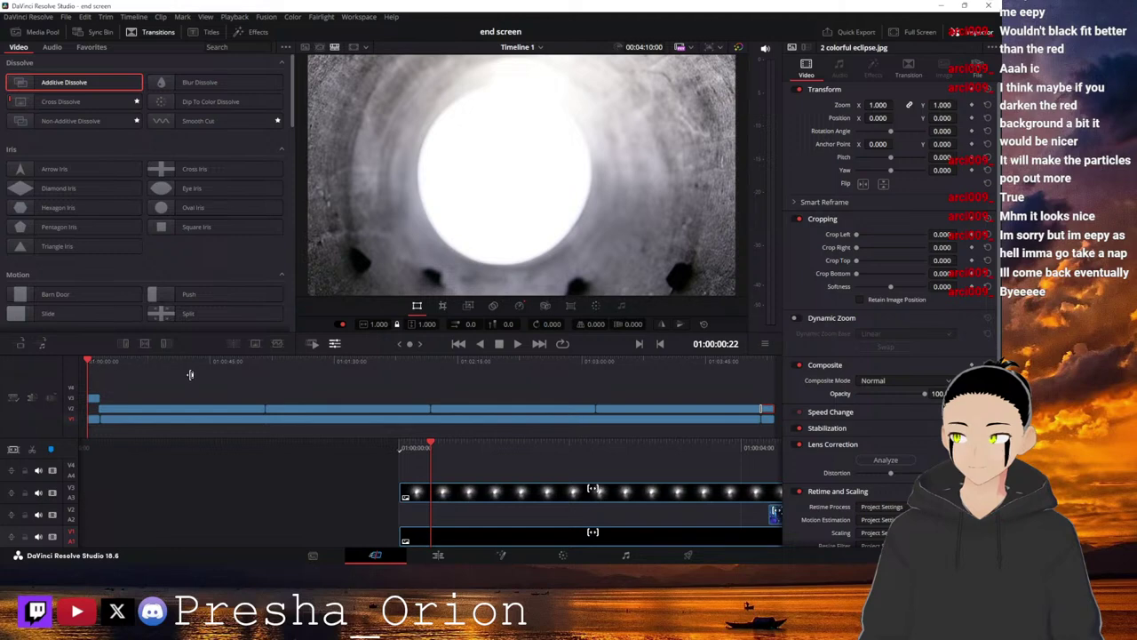
drag(446, 451, 517, 452)
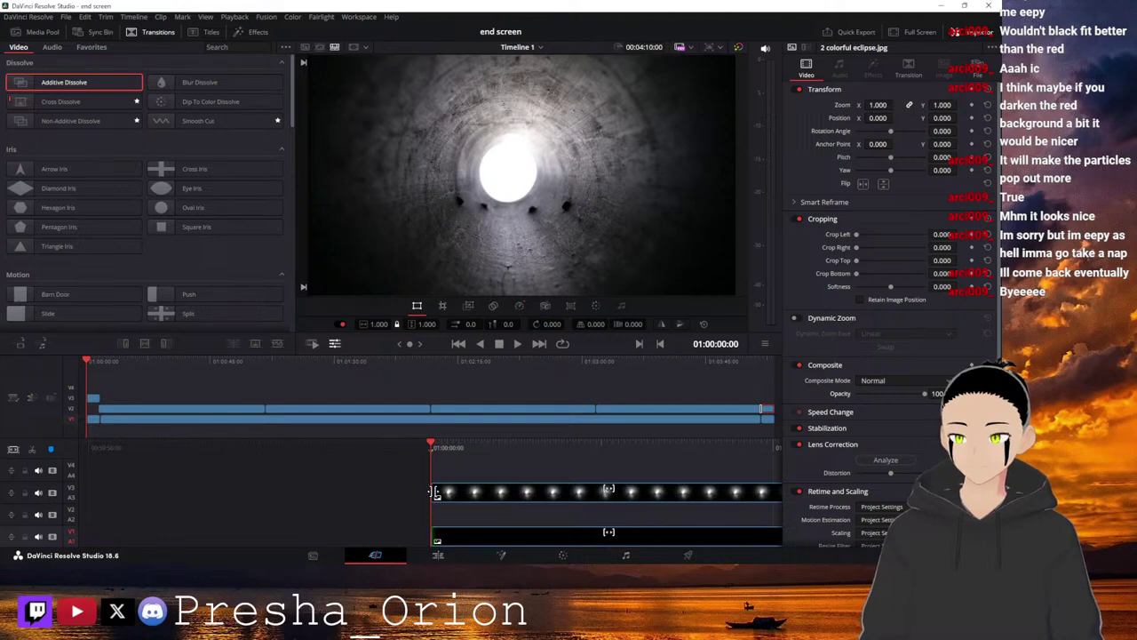
drag(437, 493, 406, 495)
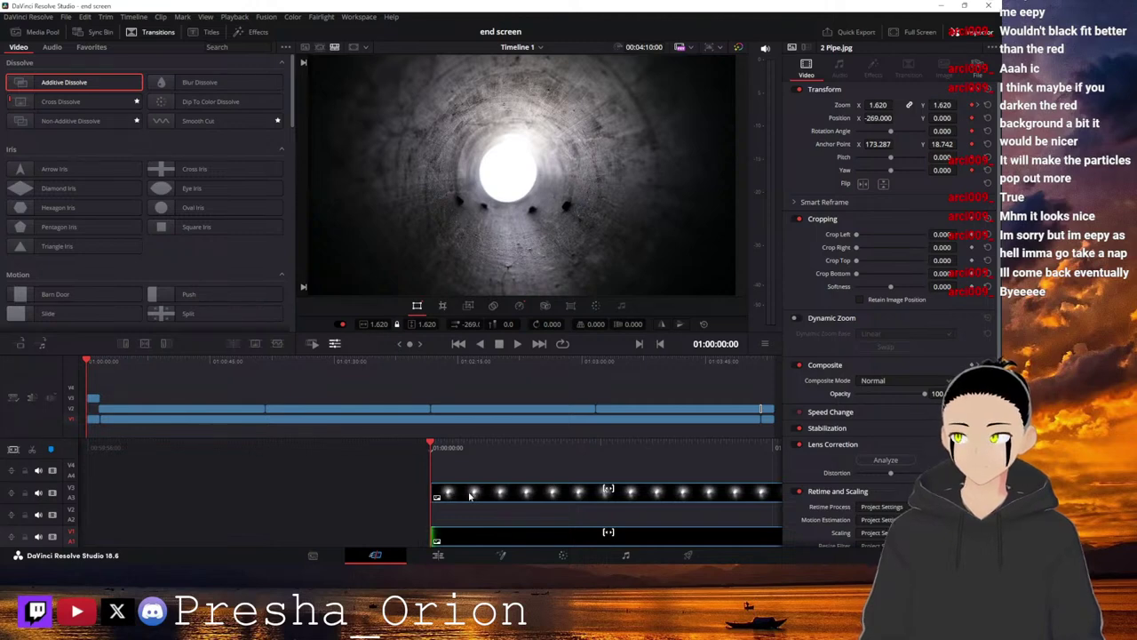
click(45, 36)
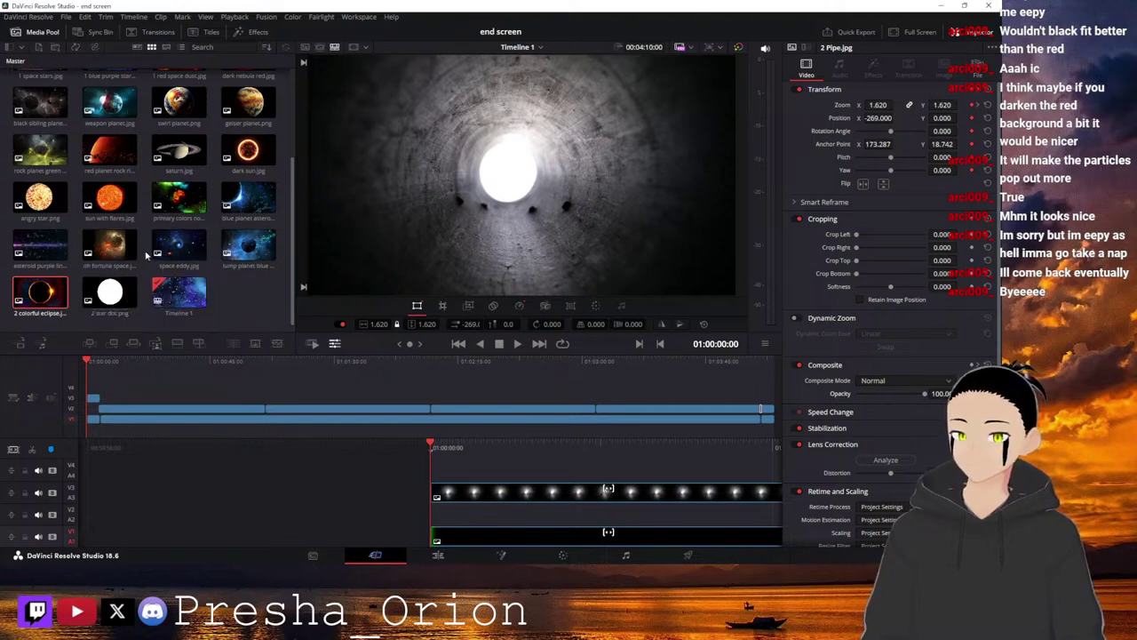
scroll(148, 254, up, 3)
drag(249, 139, 428, 541)
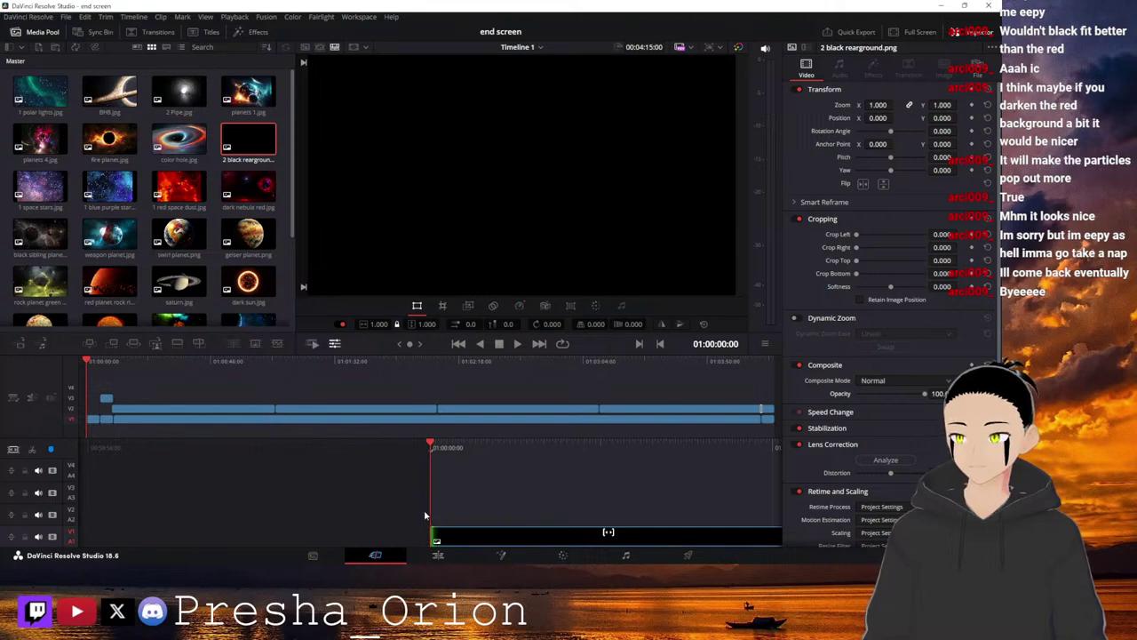
Split the opening black clip at 01:00:02:30, ripple delete its first half, and return to the pipe clip's start.
key(space)
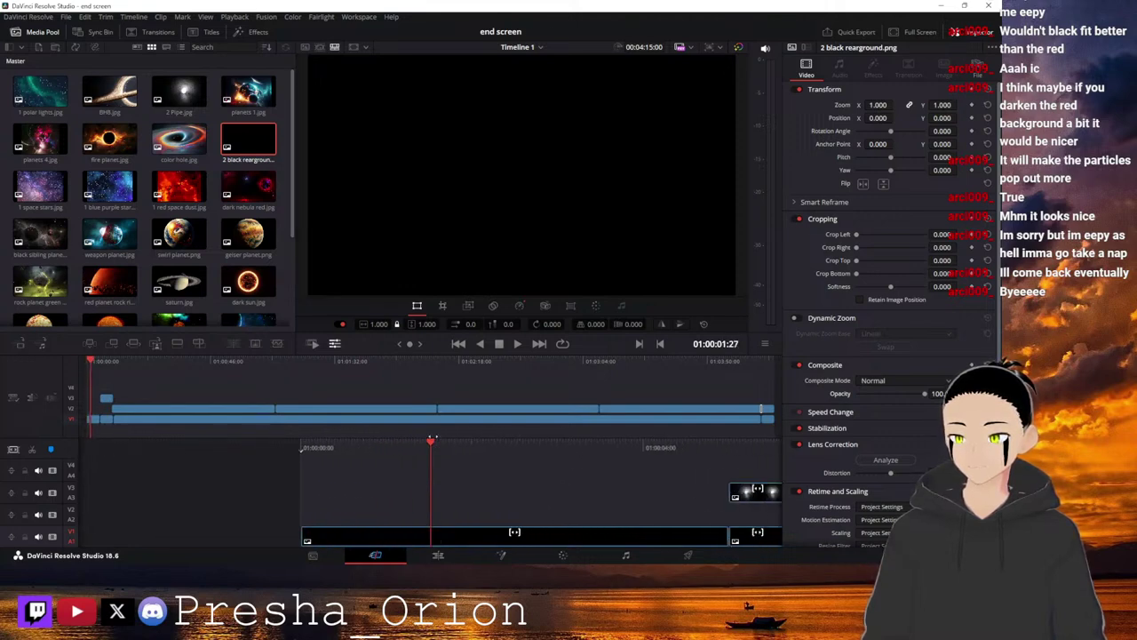
drag(347, 445, 372, 451)
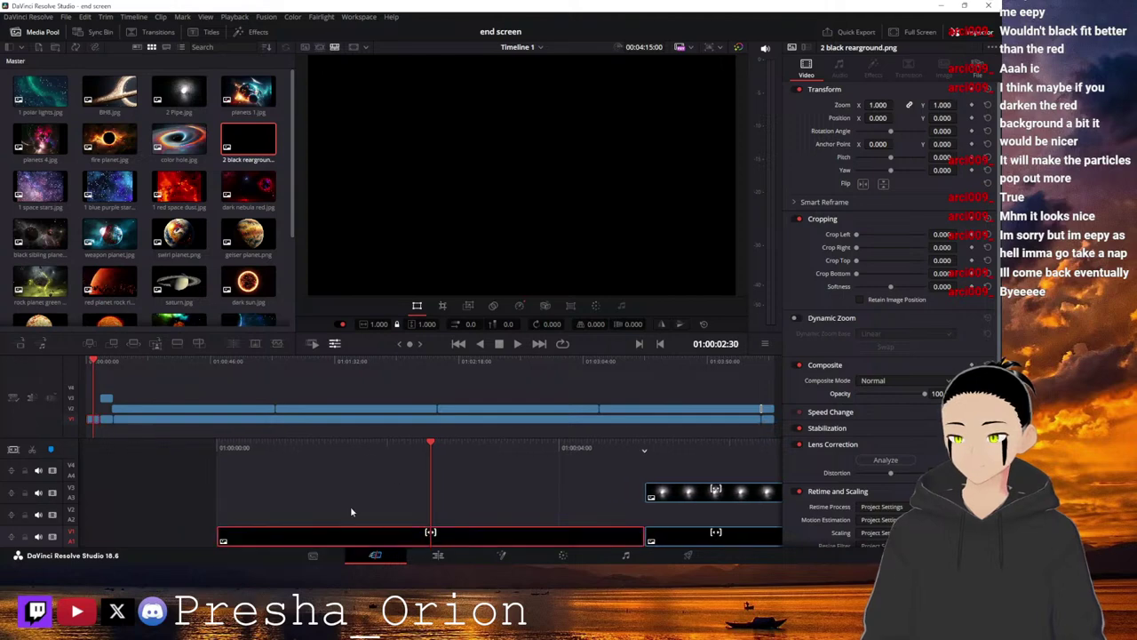
key(ctrl+b)
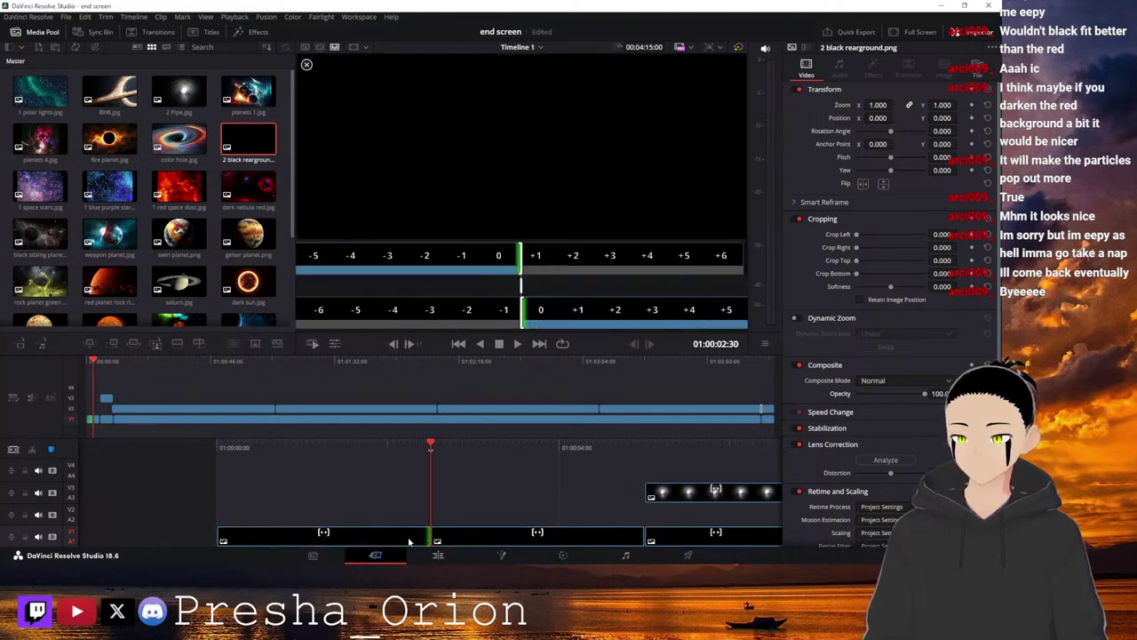
key(Delete)
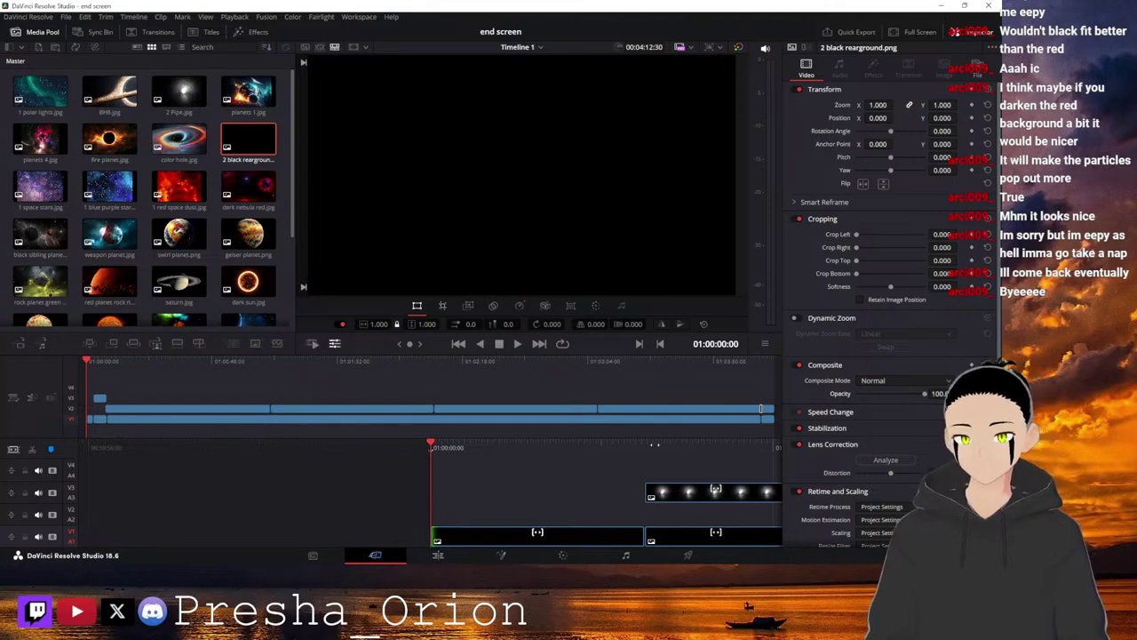
key(space)
key(j)
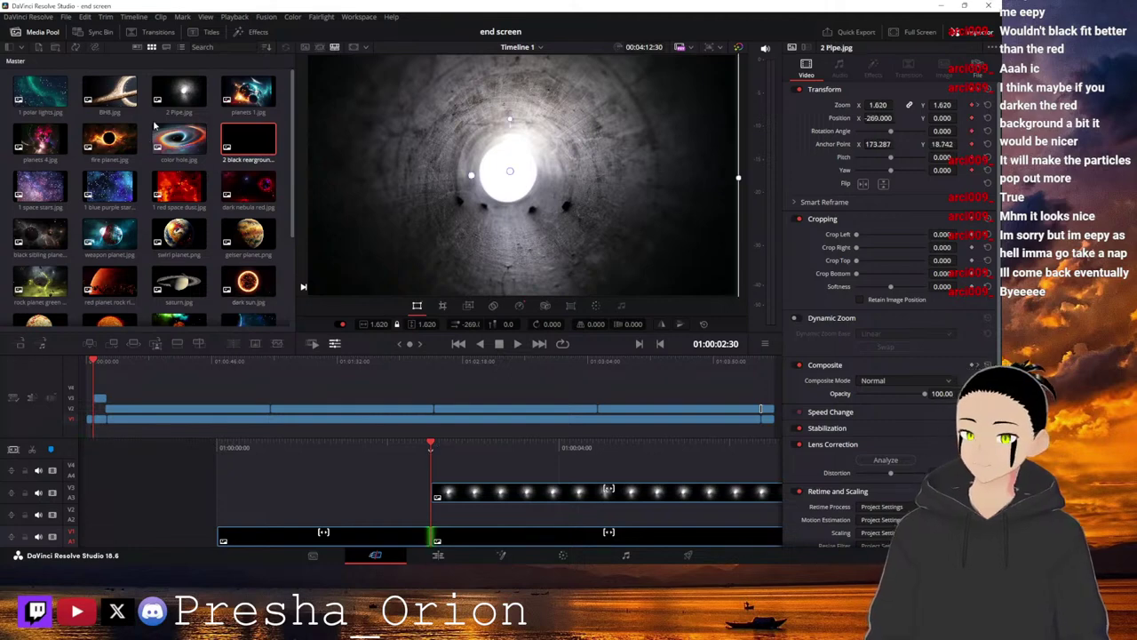
Add the 2 Pipe clip at the timeline start, cut it off at 01:00:02:30, and place it on V3 before the existing pipe clip.
drag(168, 96, 214, 466)
click(434, 476)
click(304, 477)
key(ctrl+b)
key(Delete)
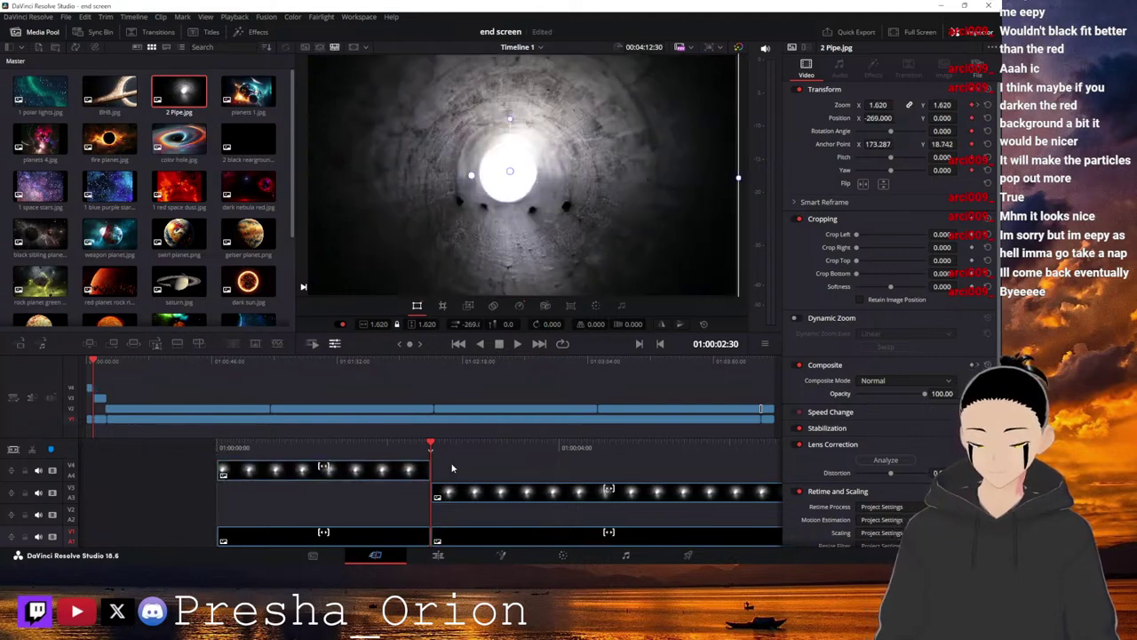
drag(349, 479, 351, 500)
mouse_move(490, 448)
mouse_down()
mouse_move(679, 452)
mouse_move(461, 460)
mouse_move(474, 461)
mouse_up()
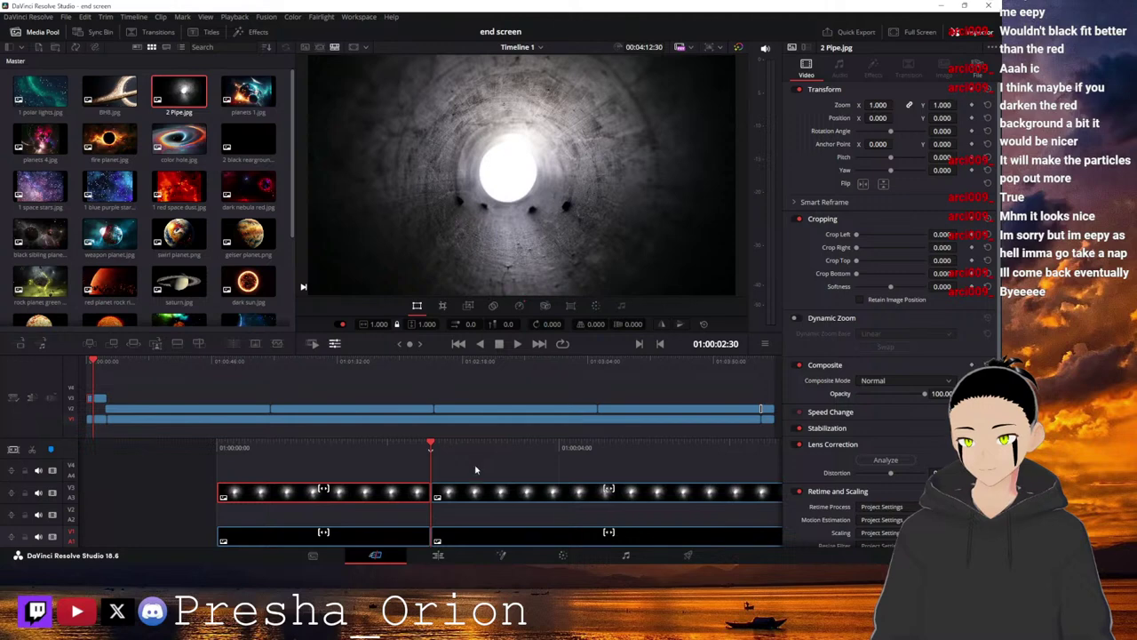
Set the opening pipe clip's Position X to -269 to match the pipe clip that follows it.
click(461, 499)
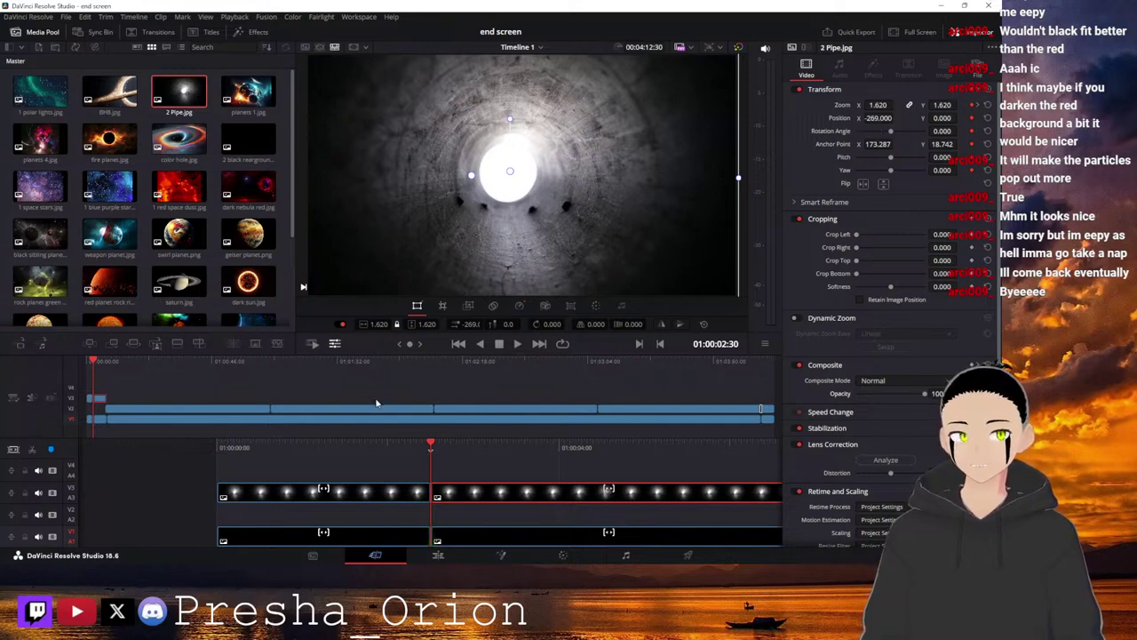
click(339, 494)
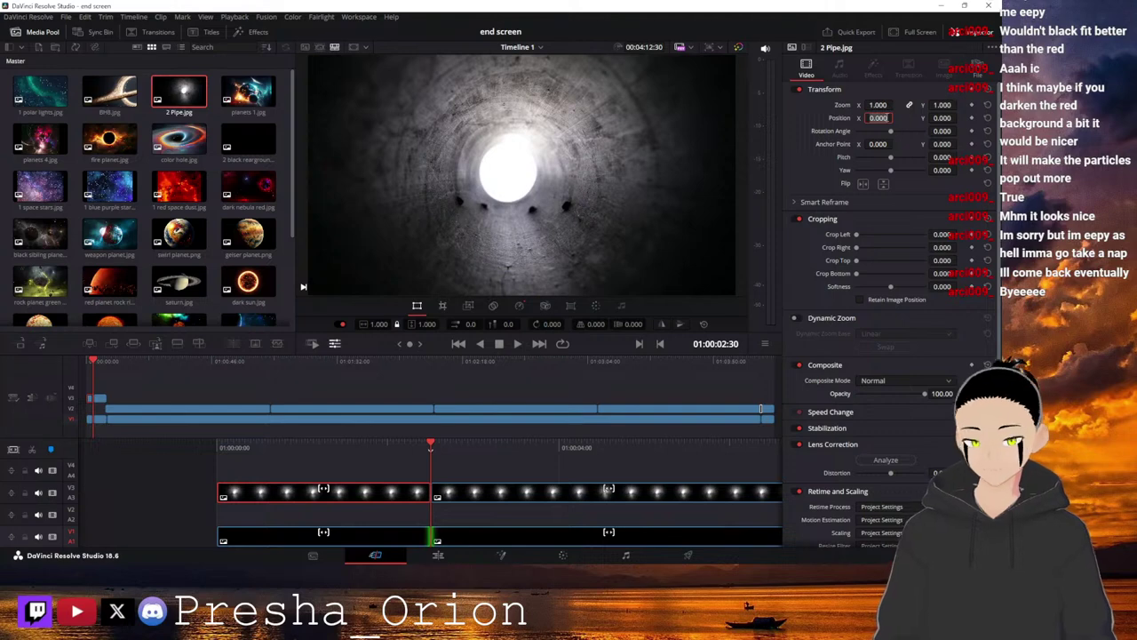
click(886, 118)
text(-269)
key(Return)
Match the opening pipe clip's Zoom to the following pipe clip at 1.62 and play the intro from the timeline start.
click(476, 494)
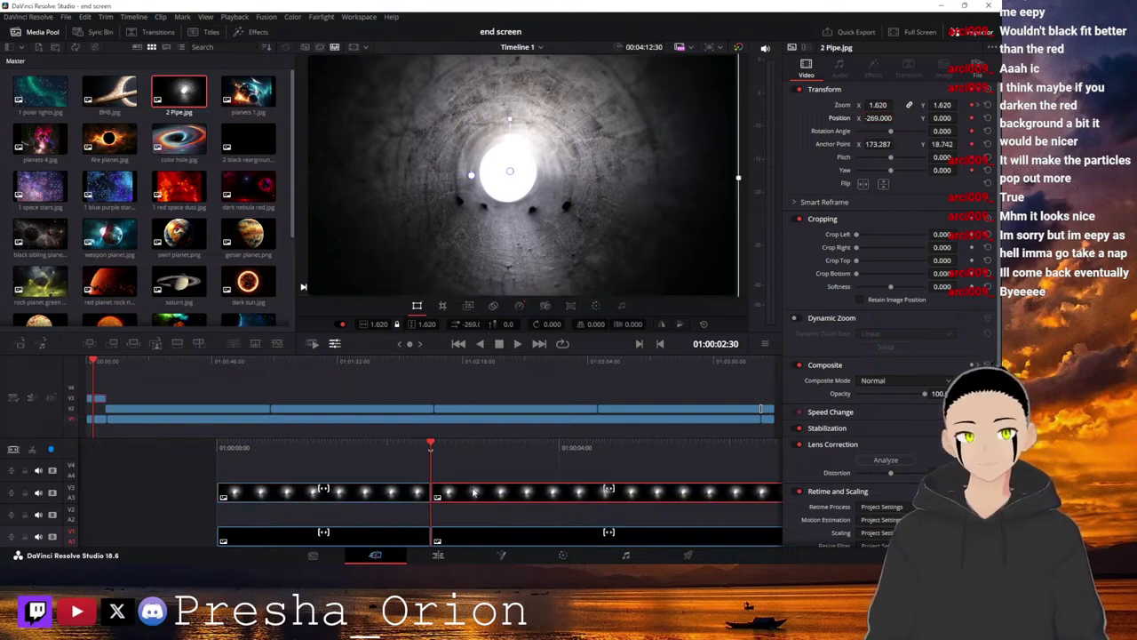
click(381, 505)
click(888, 104)
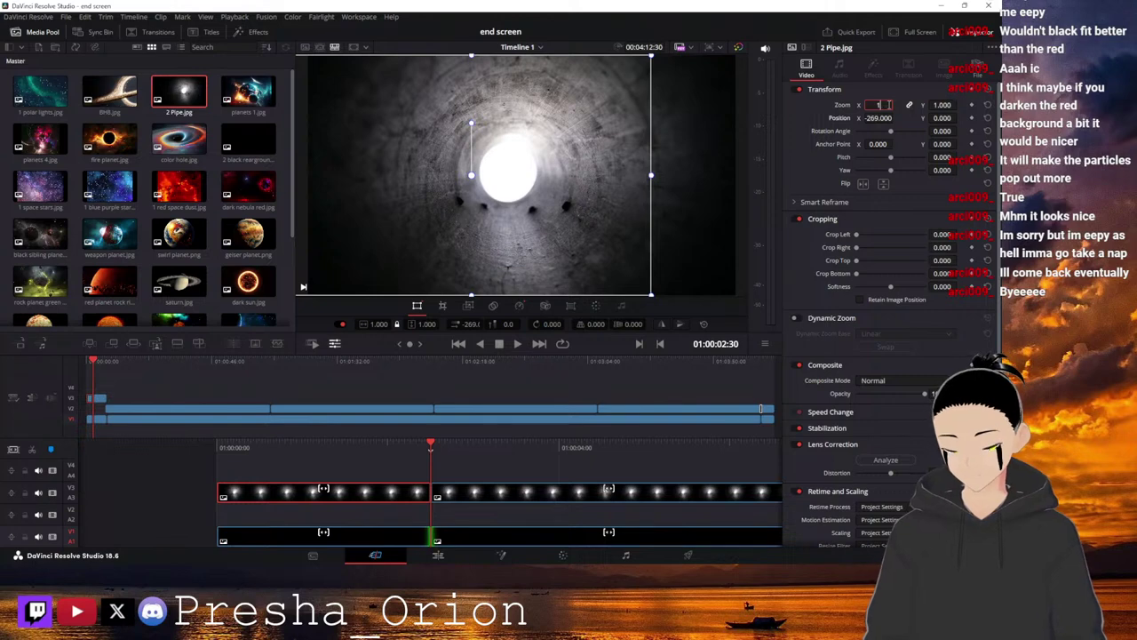
text(1.62)
key(Return)
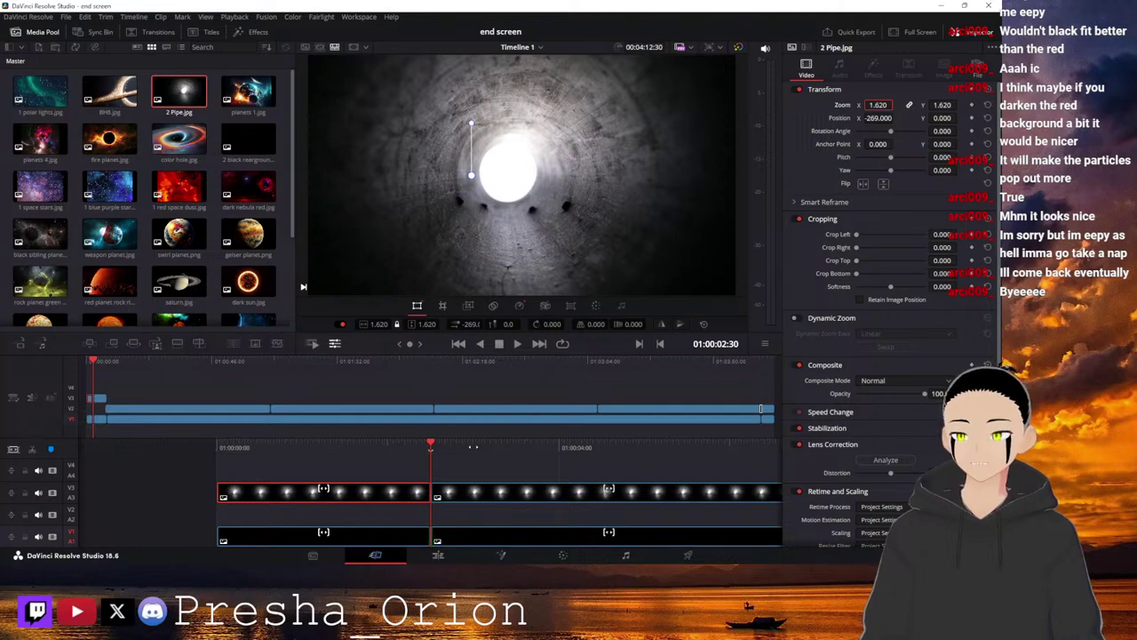
key(Home)
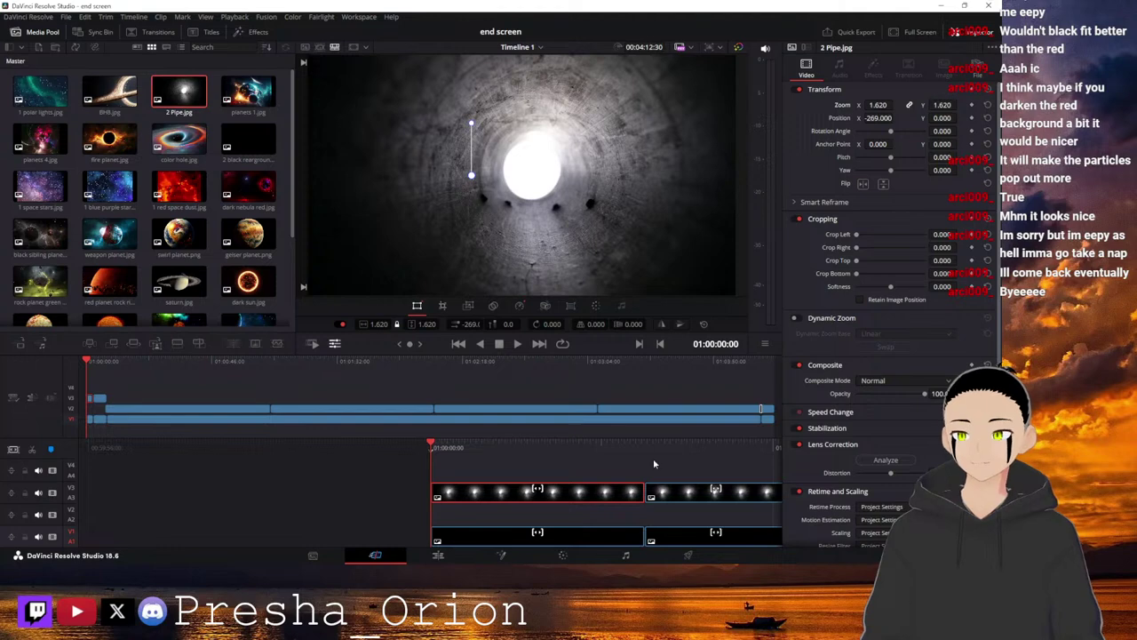
key(space)
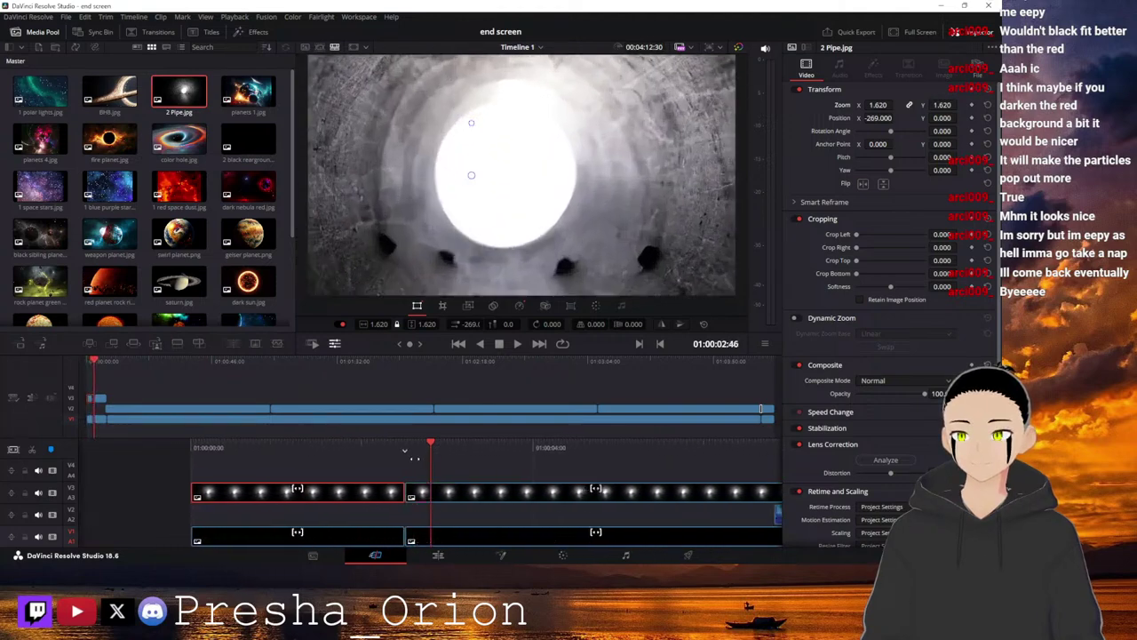
Fade in the opening pipe clip with Opacity keyframes of 0 at 01:00:00:00 and 100 at 01:00:02:23.
drag(390, 462, 673, 460)
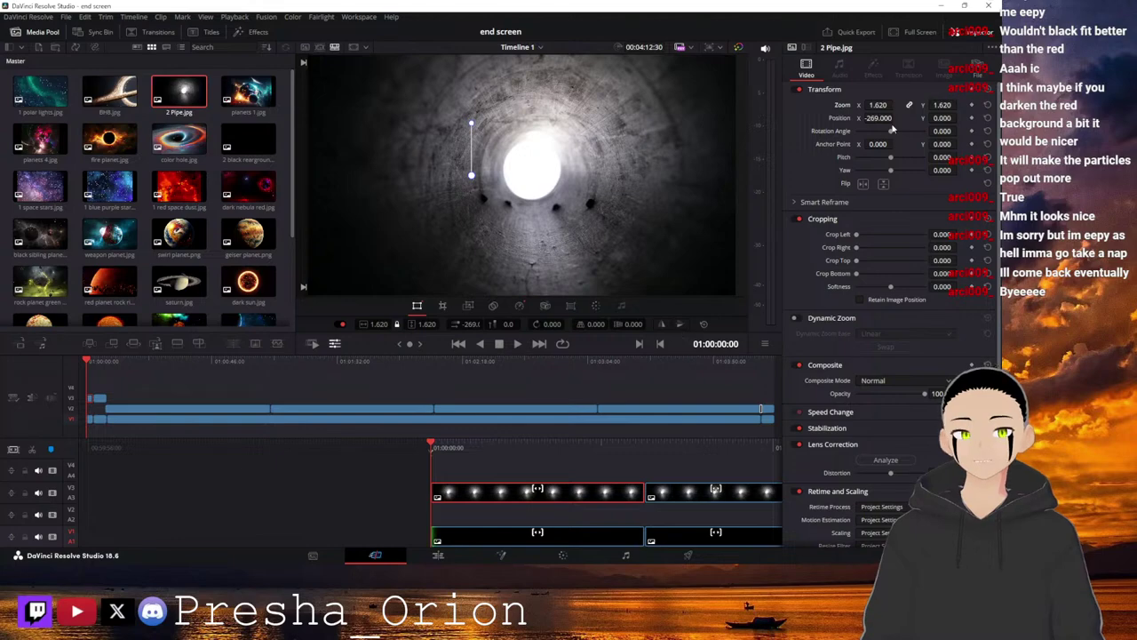
drag(892, 131, 853, 142)
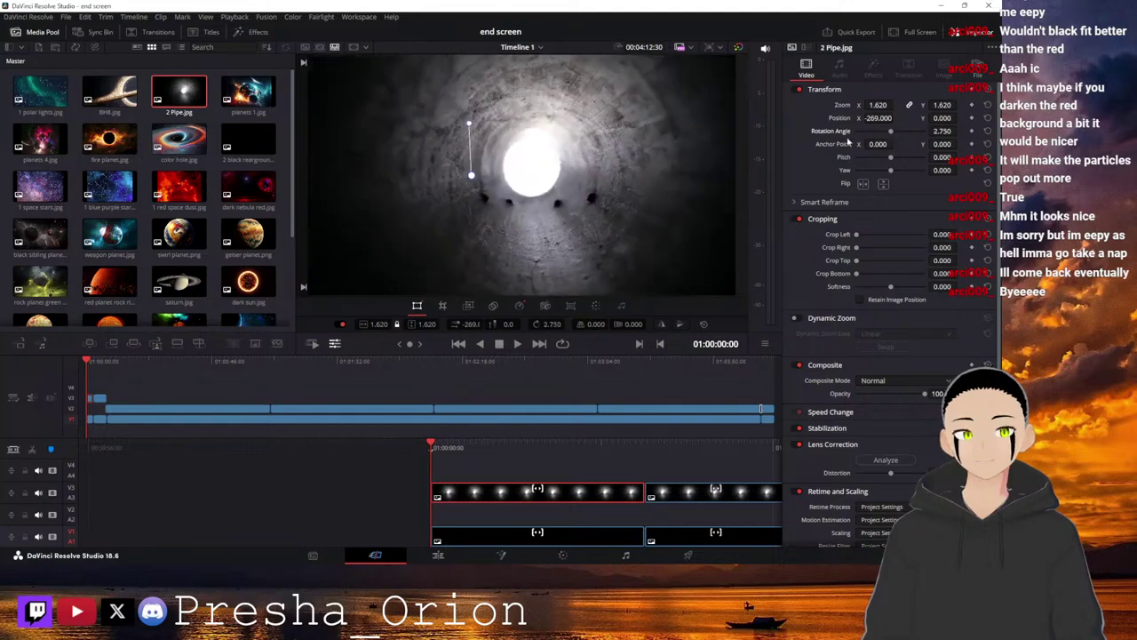
double_click(842, 131)
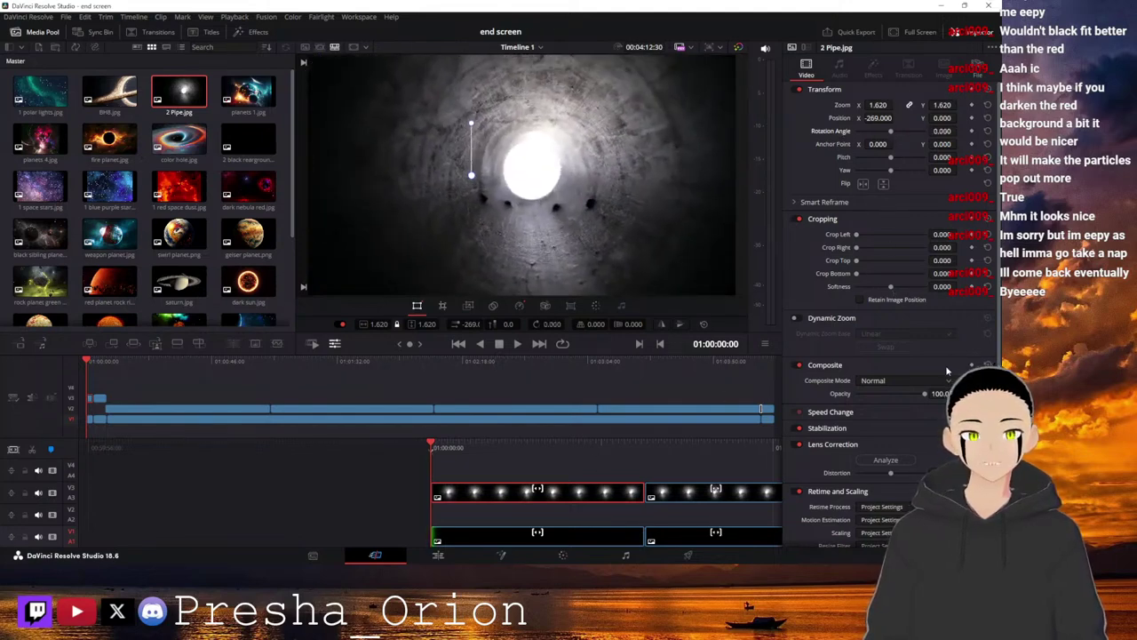
drag(927, 398, 808, 415)
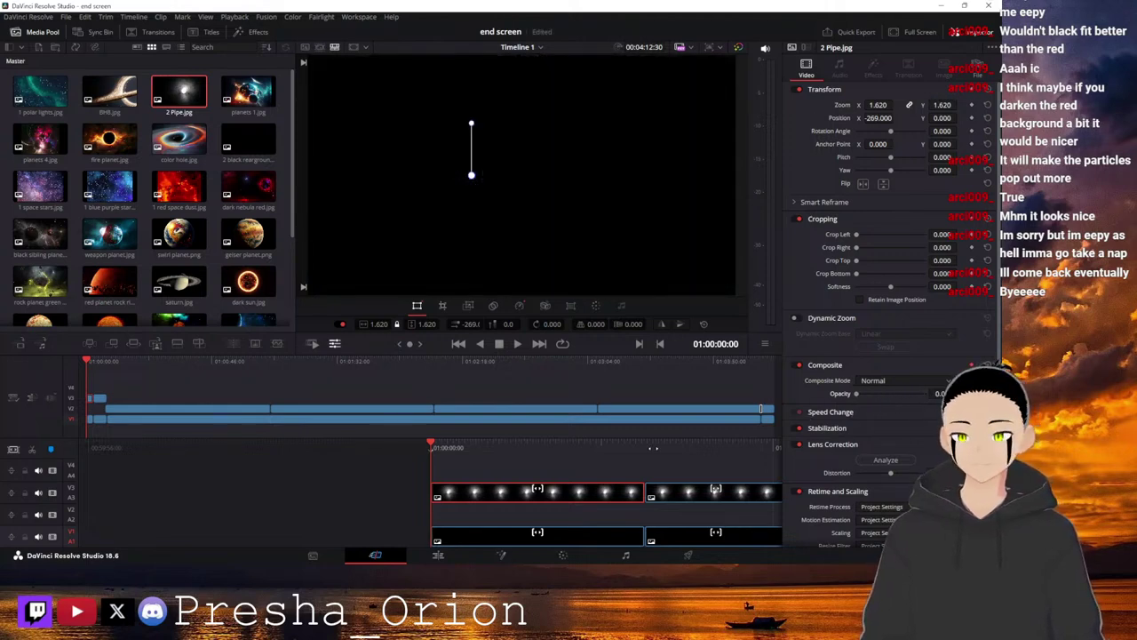
drag(644, 447, 444, 449)
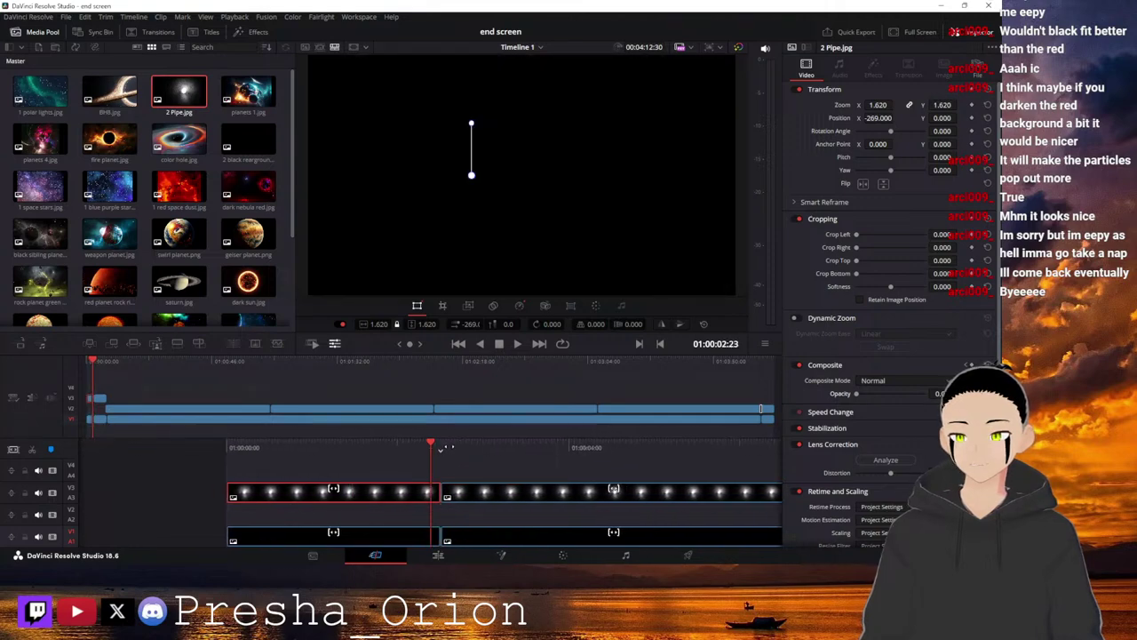
drag(860, 398, 925, 393)
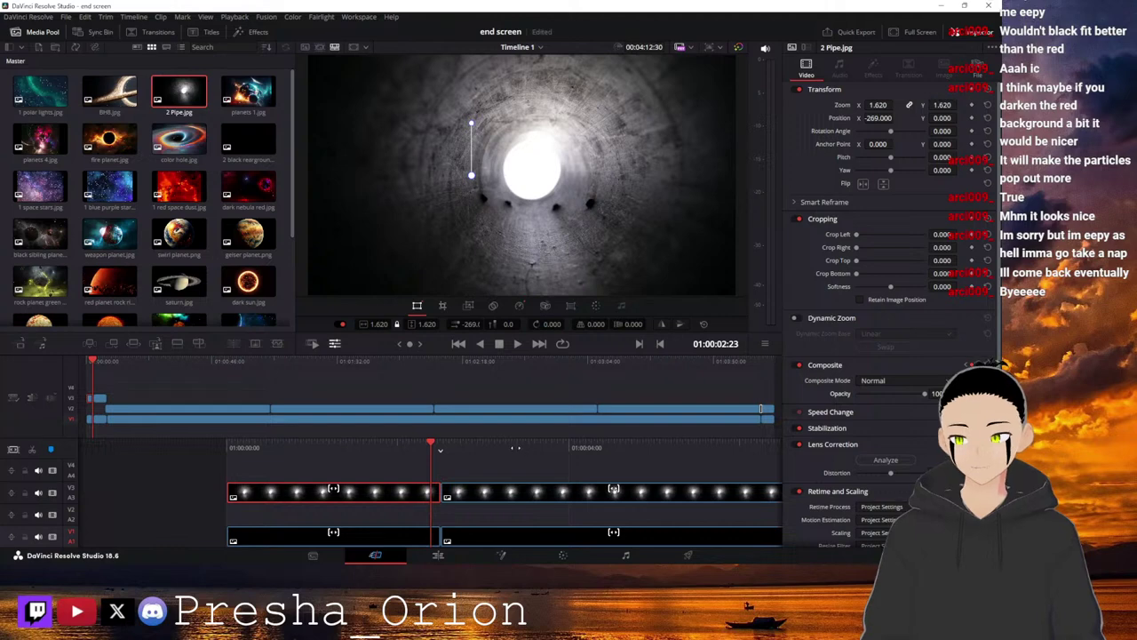
key(Home)
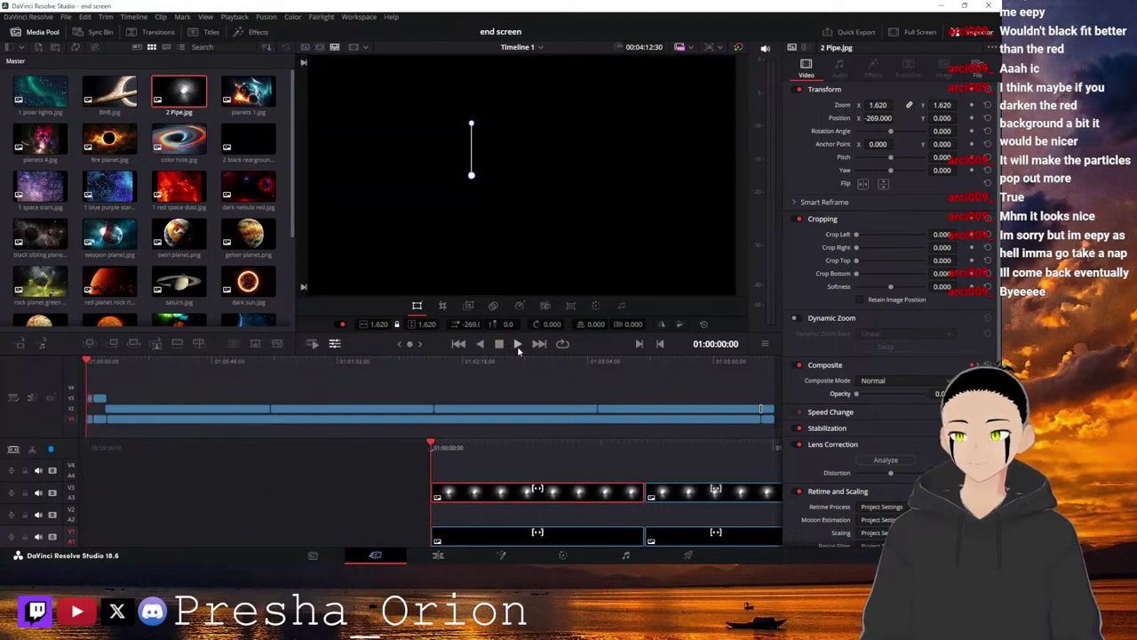
Play the intro from the timeline start, and play the eclipse ending up to 01:04:10:34.
click(519, 346)
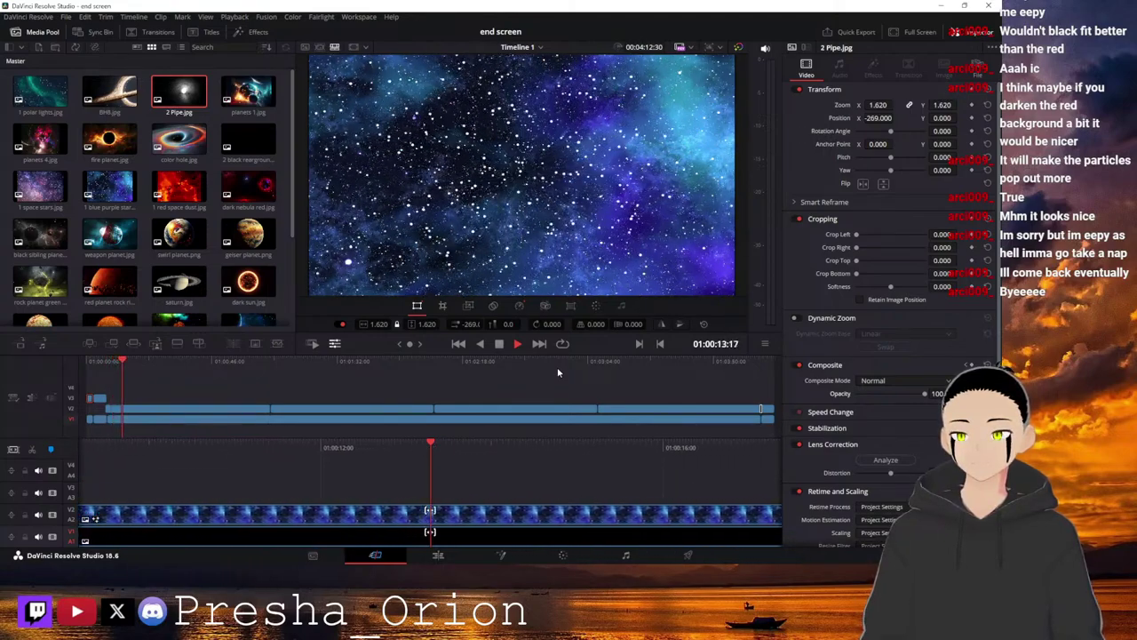
click(742, 363)
key(space)
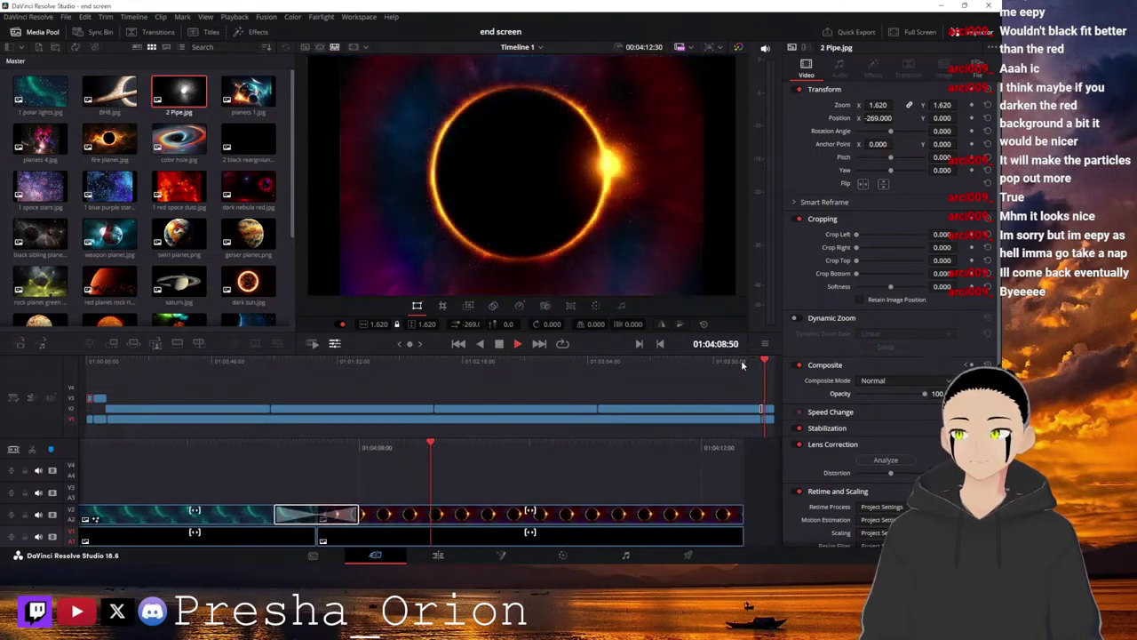
click(503, 346)
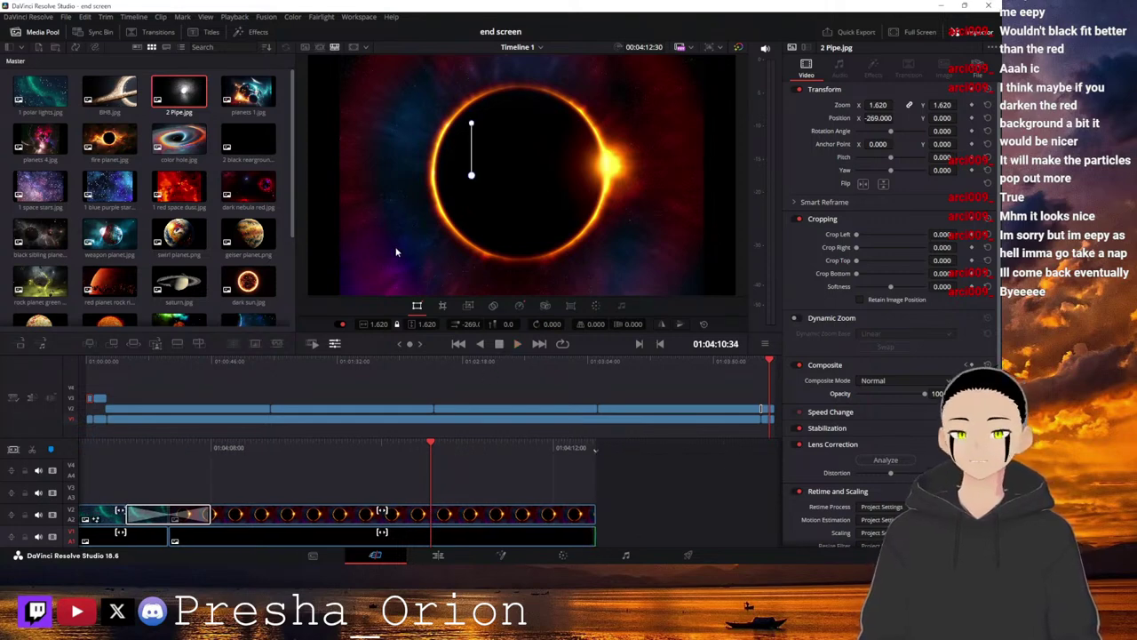
Scale the colorful eclipse clip to a linked Zoom of 1.18 so it fills the frame width.
click(410, 514)
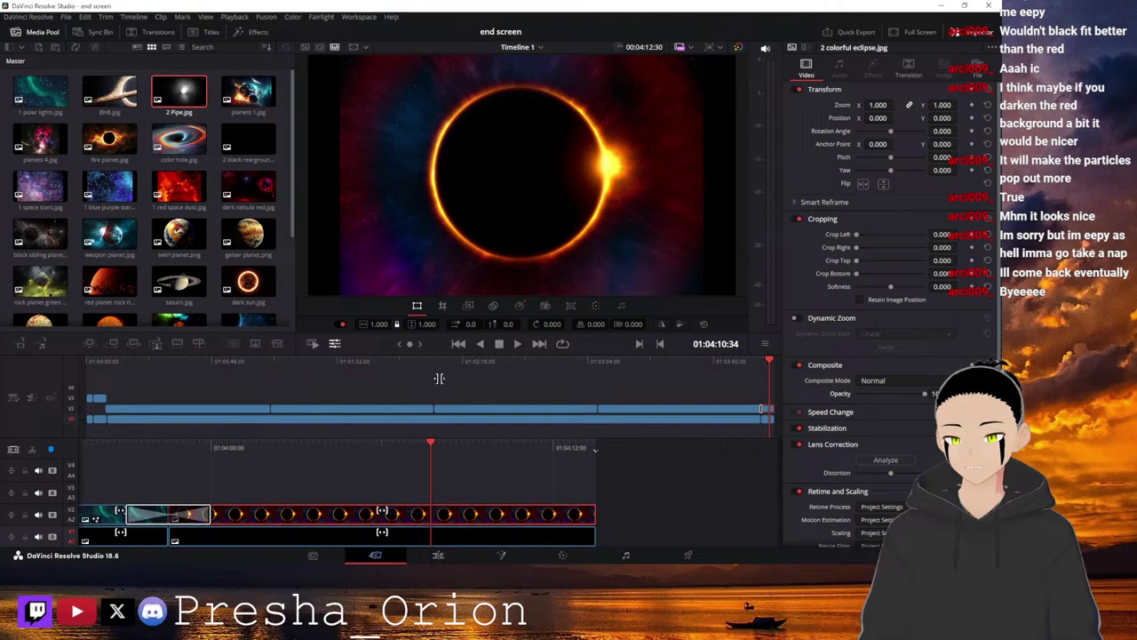
click(397, 325)
drag(377, 324, 407, 324)
click(395, 326)
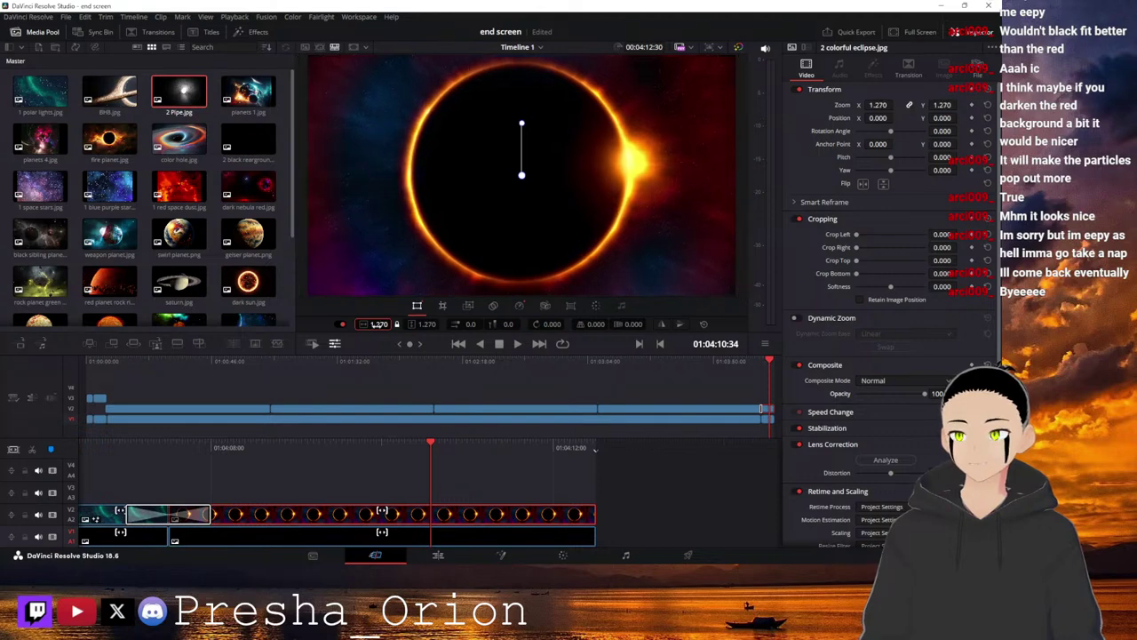
drag(406, 324, 397, 324)
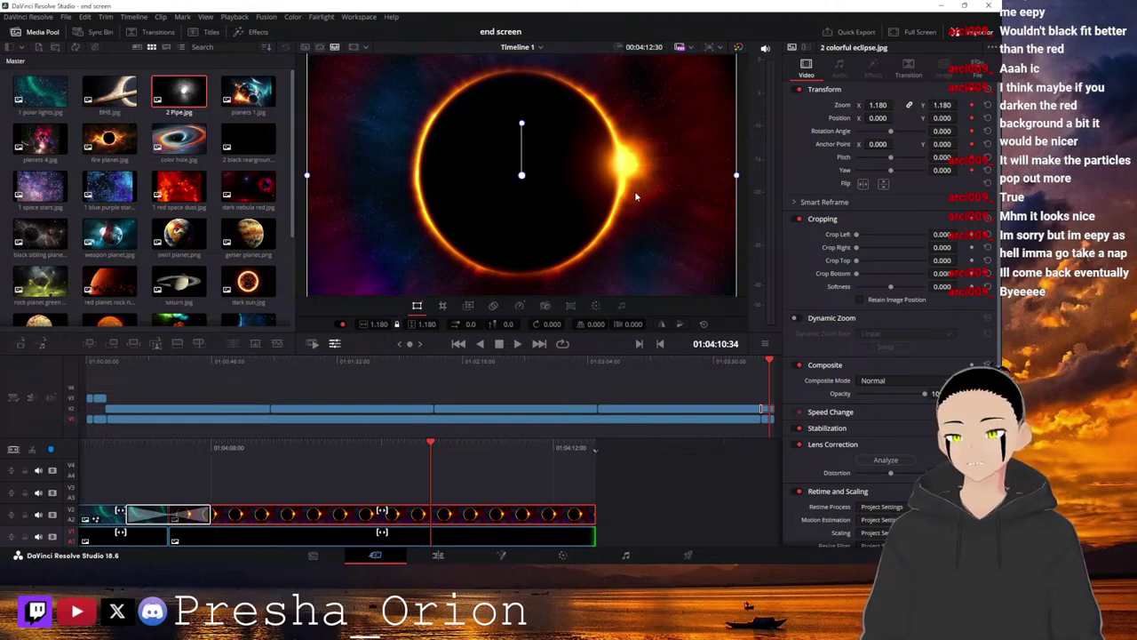
Remove the eclipse clip's Transform keyframes at 01:04:10:34.
drag(486, 440, 700, 460)
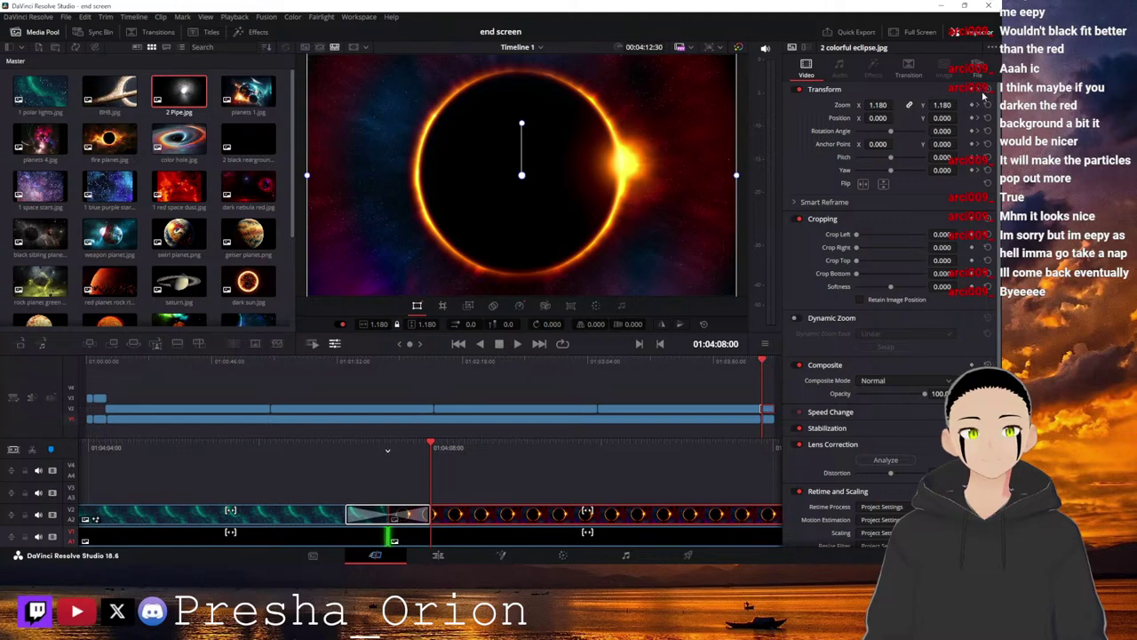
click(980, 88)
click(977, 90)
key(space)
key(space)
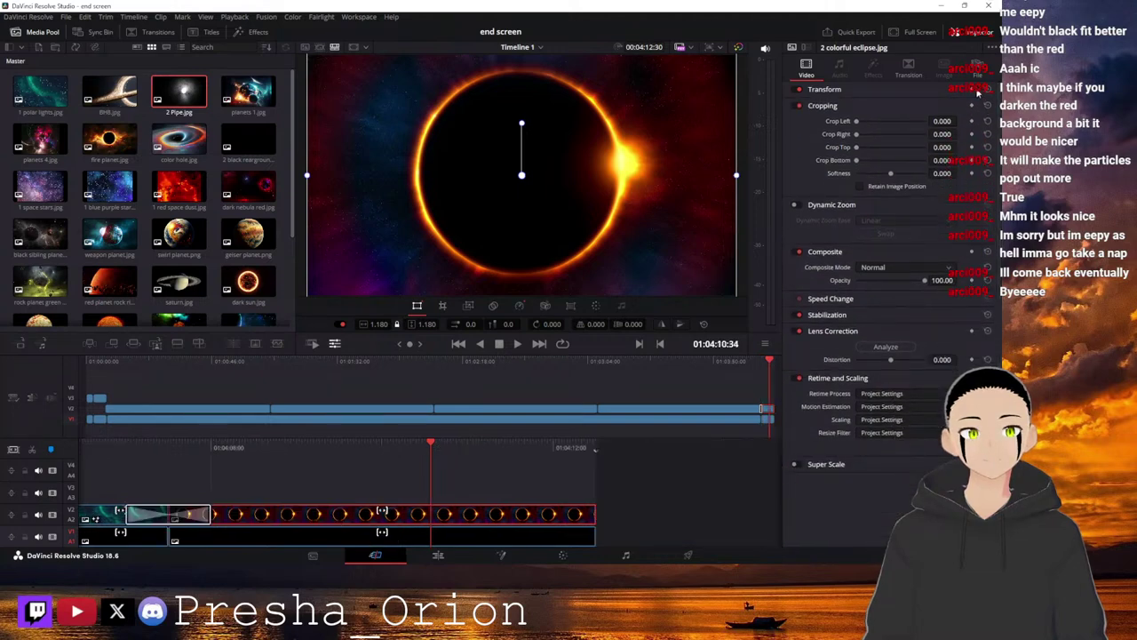
click(826, 90)
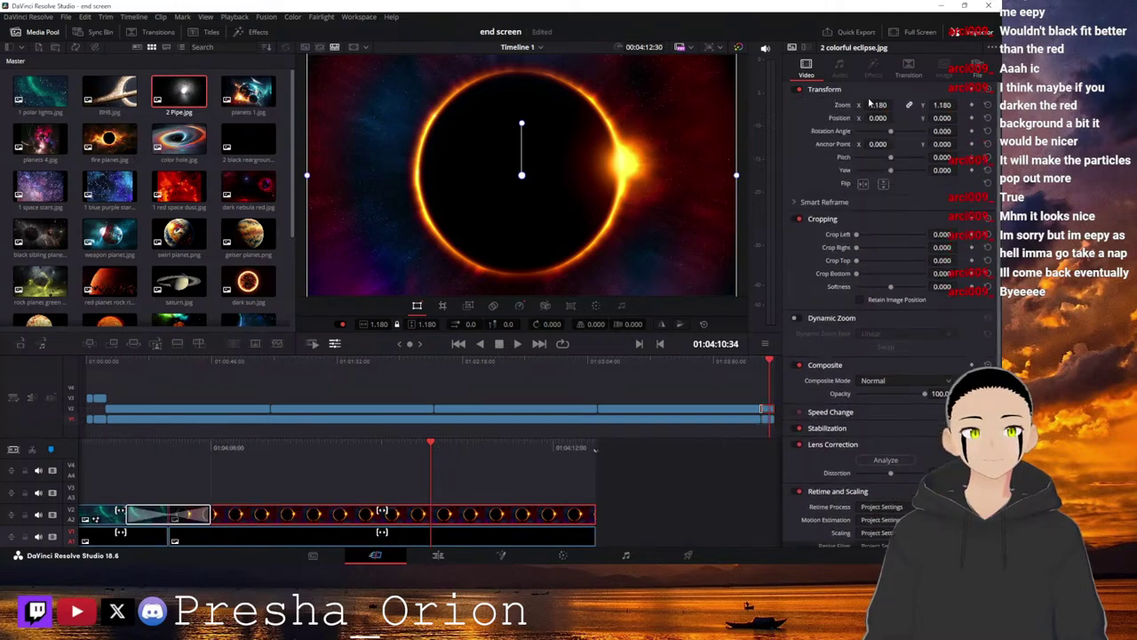
Animate the eclipse clip's Zoom from 1.18 at 01:04:08:00 to 8.51 at 01:04:11:26, and fade its Opacity to 0 at 01:04:12:30.
drag(675, 440, 649, 446)
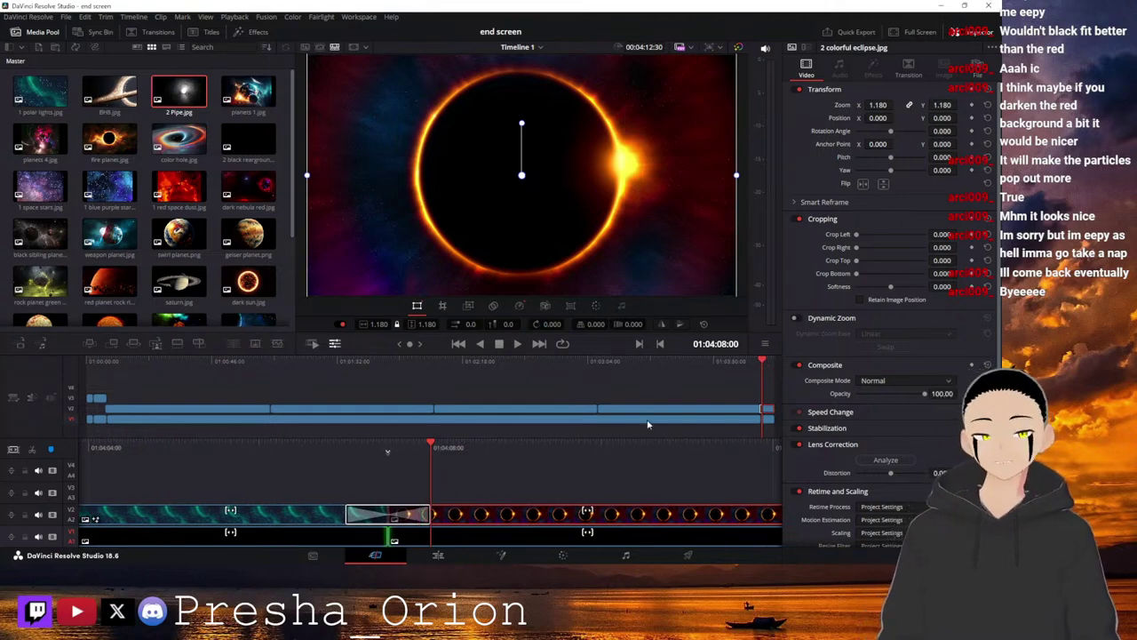
click(761, 409)
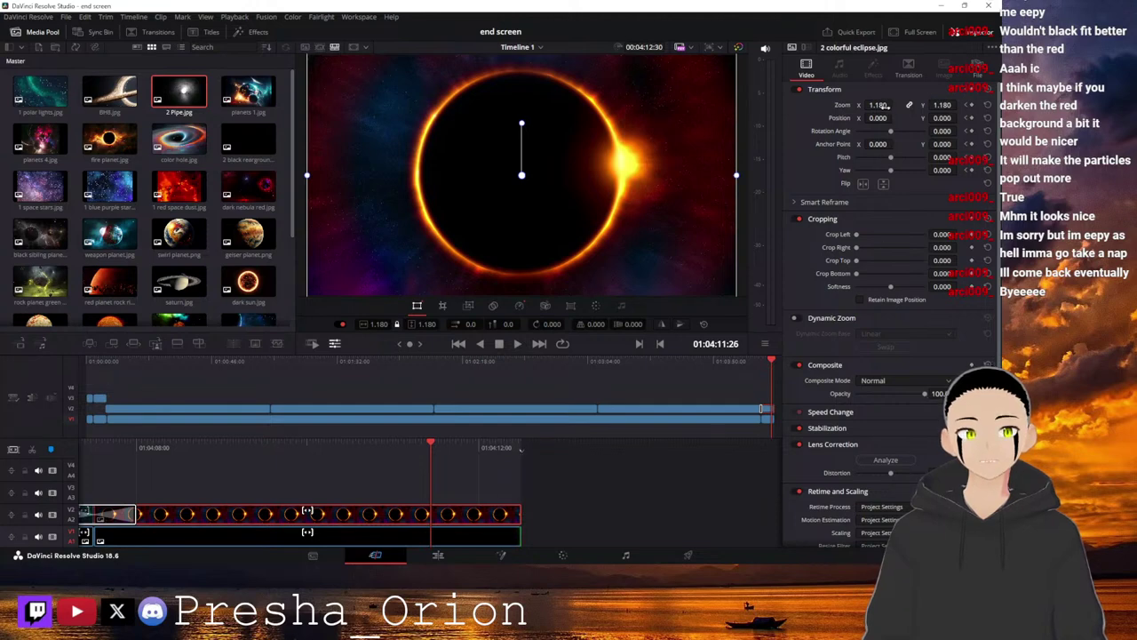
drag(878, 105, 896, 104)
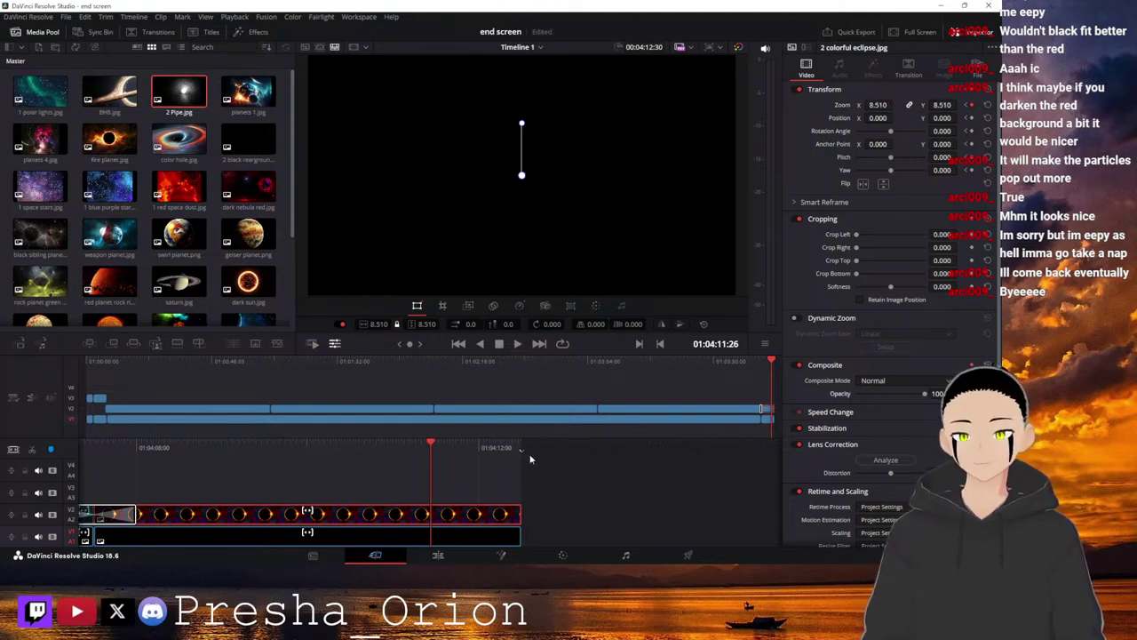
key(space)
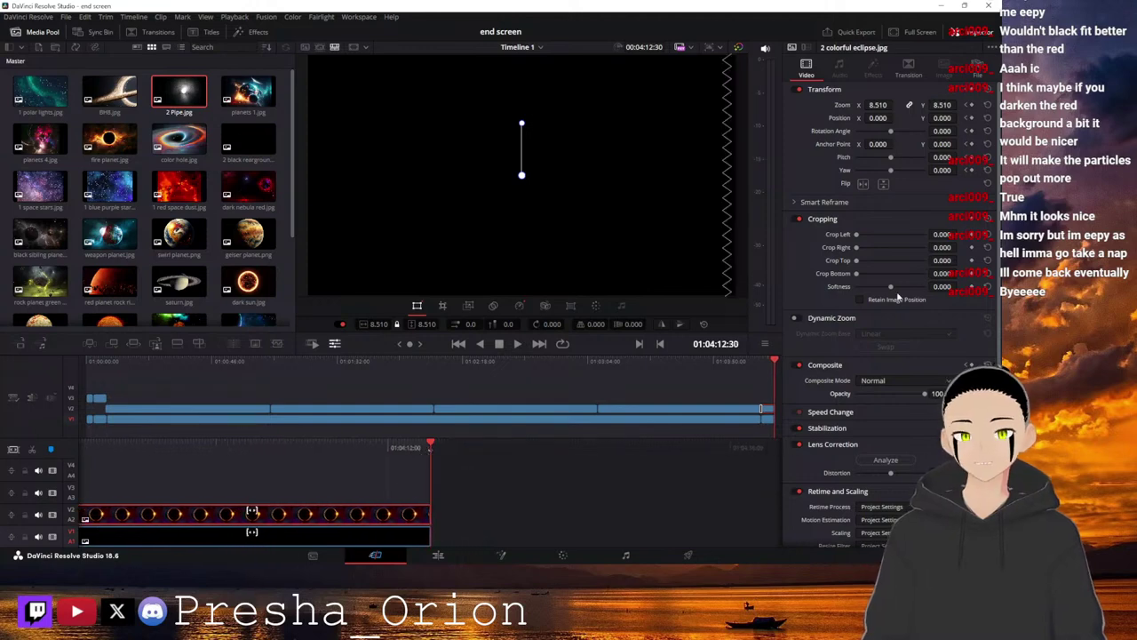
drag(923, 400, 924, 397)
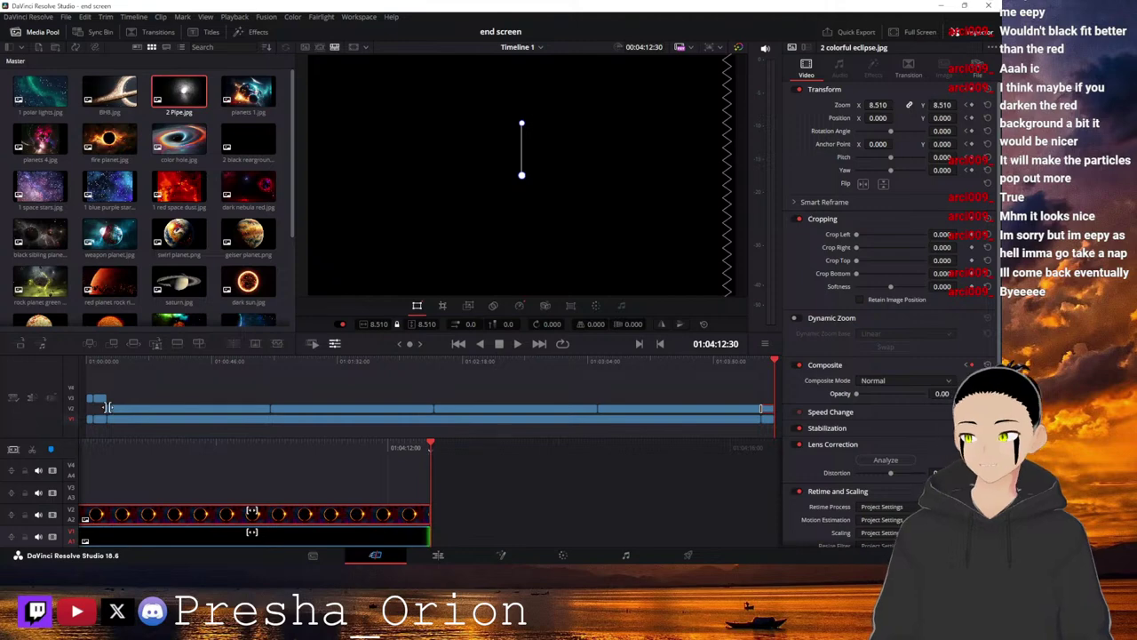
Play the eclipse ending to the end of the timeline, and replay the pipe intro from the start.
drag(284, 451, 550, 450)
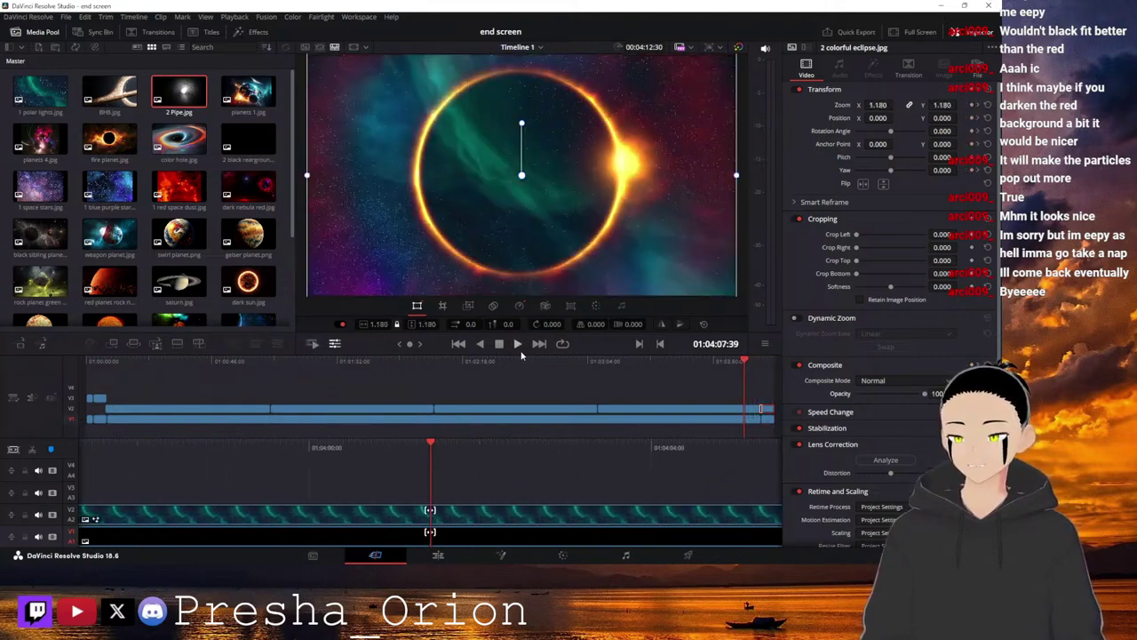
click(517, 343)
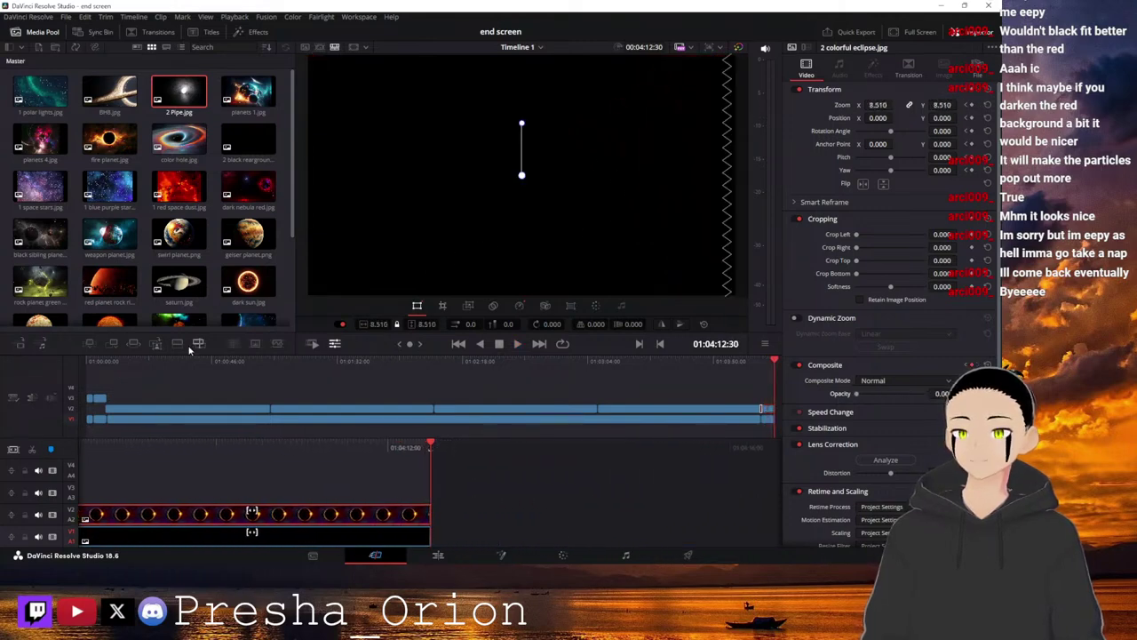
click(88, 361)
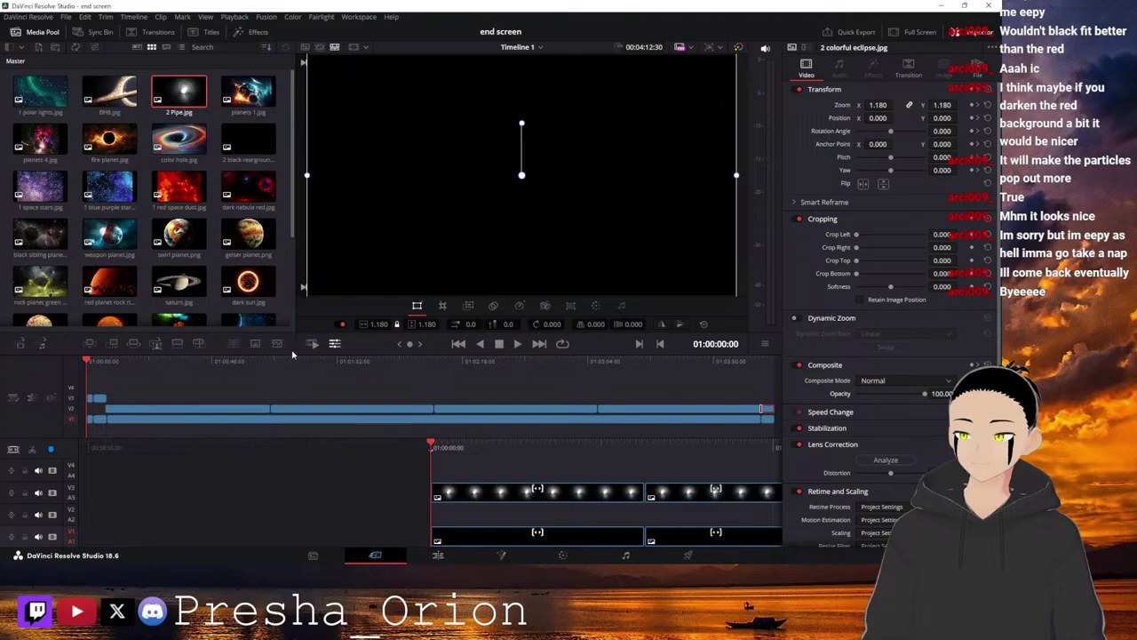
click(519, 345)
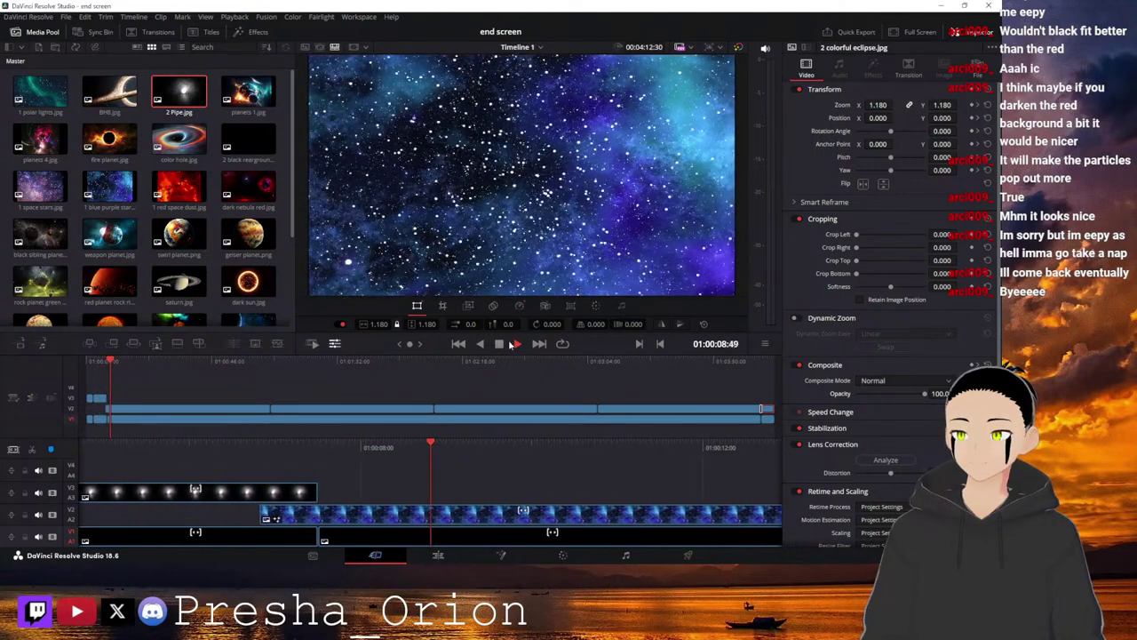
key(space)
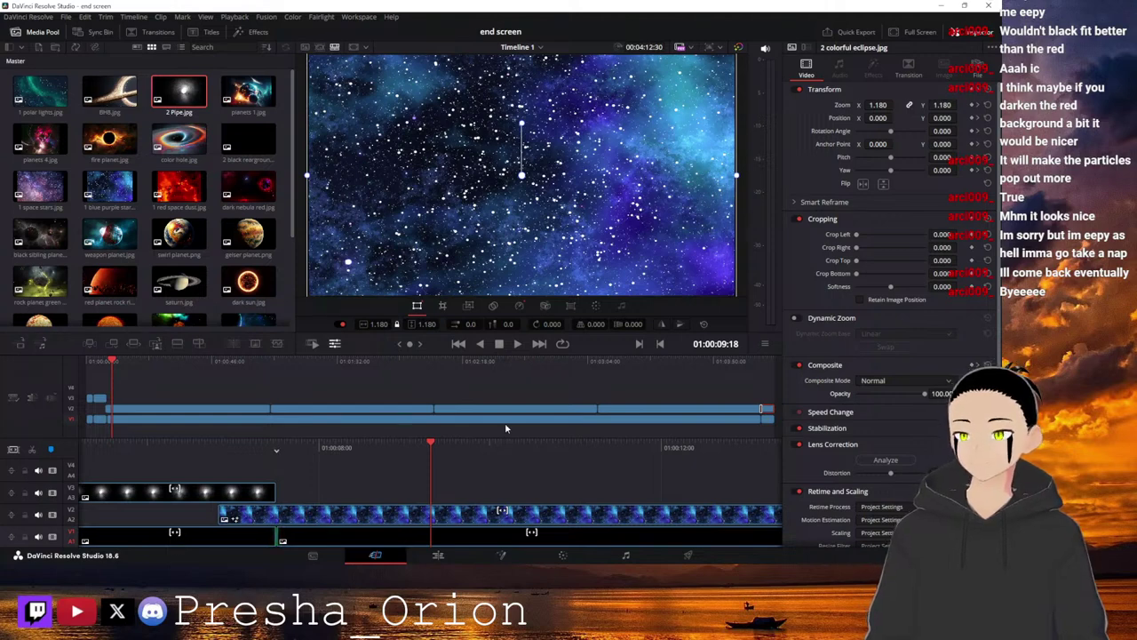
Place planets 1.jpg on track V3 at 01:00:22:46 and scale it to a linked Zoom of 1.18 to fill the frame.
click(149, 362)
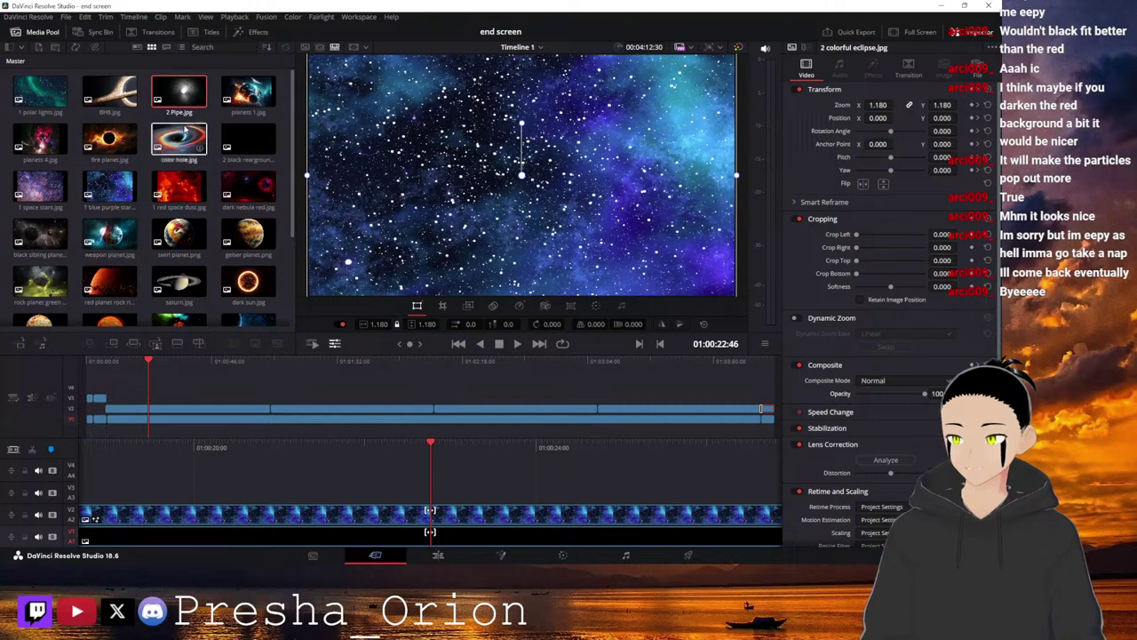
drag(249, 93, 436, 498)
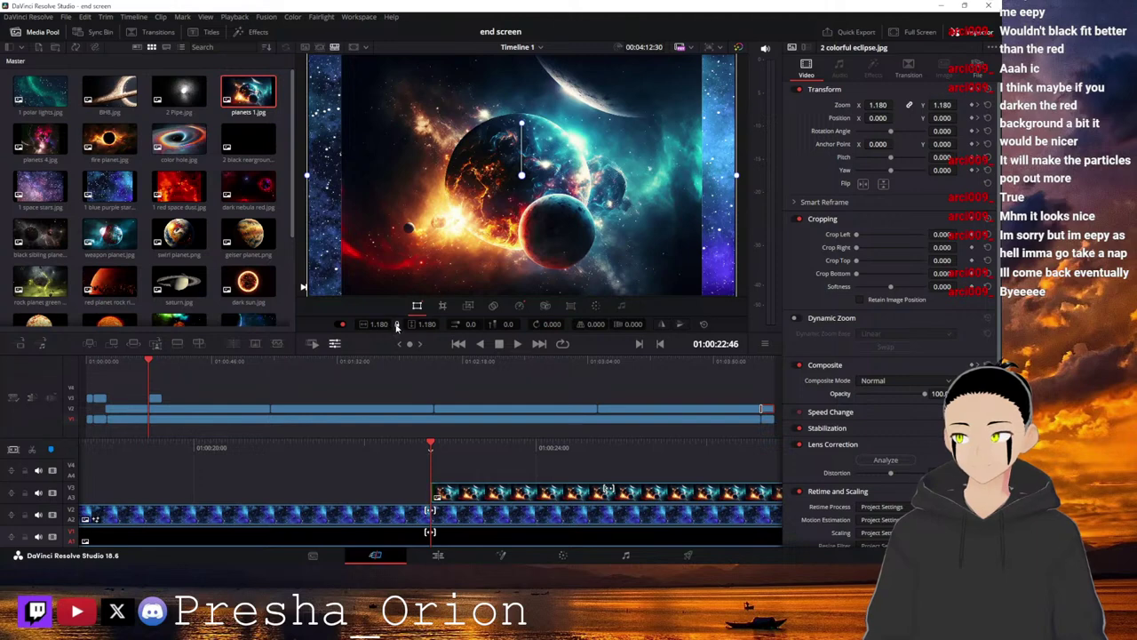
drag(378, 324, 383, 324)
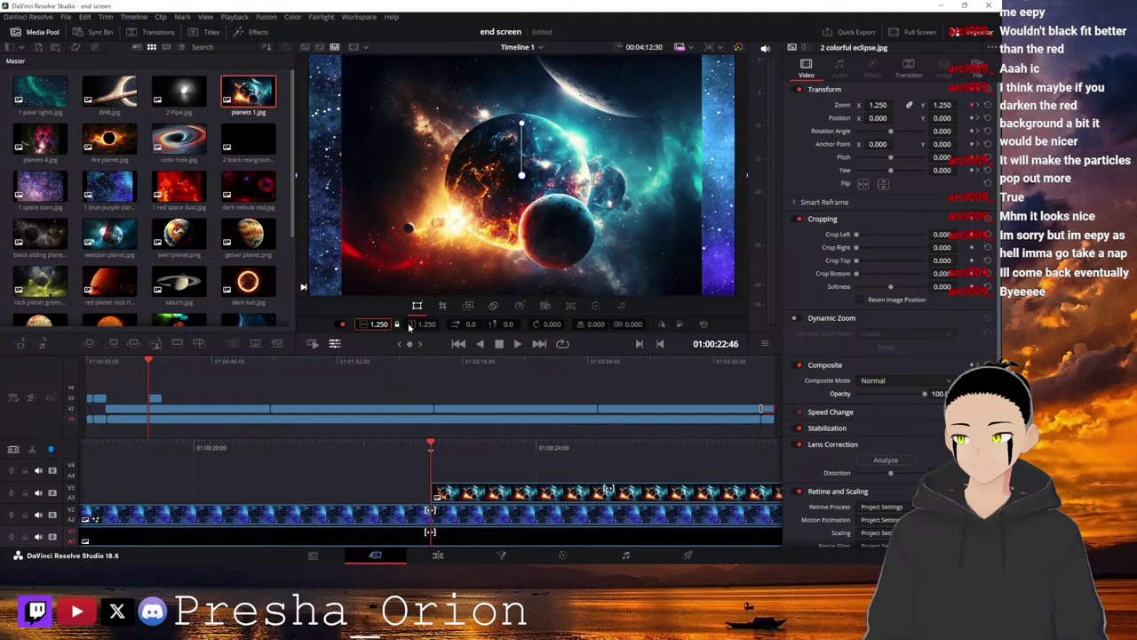
click(492, 494)
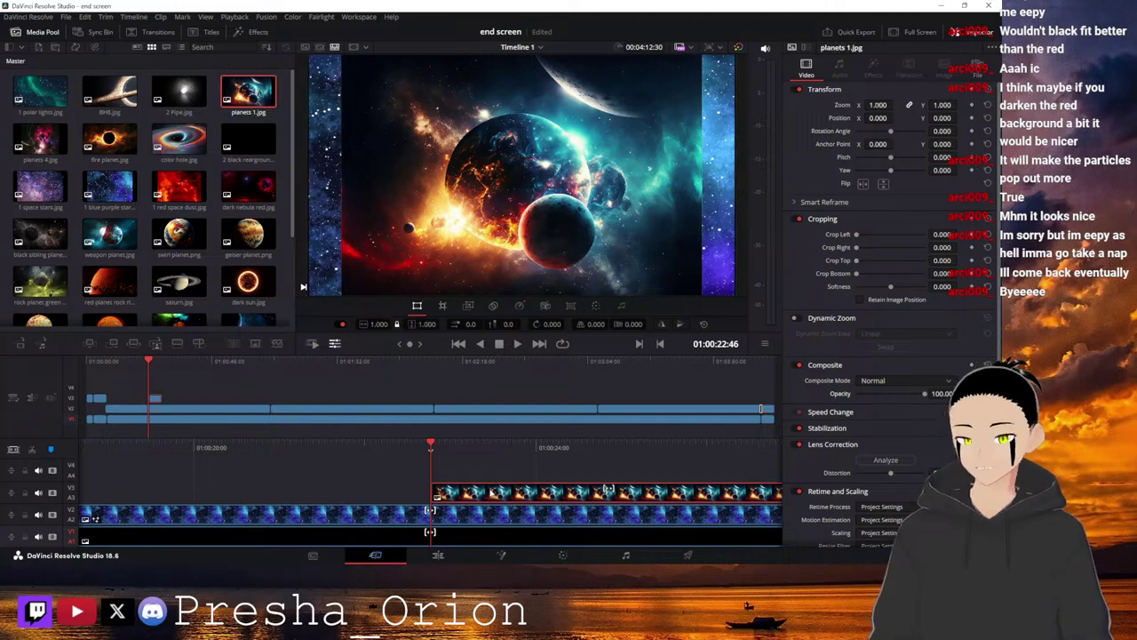
mouse_move(376, 324)
mouse_down()
mouse_move(364, 324)
mouse_move(394, 325)
mouse_up()
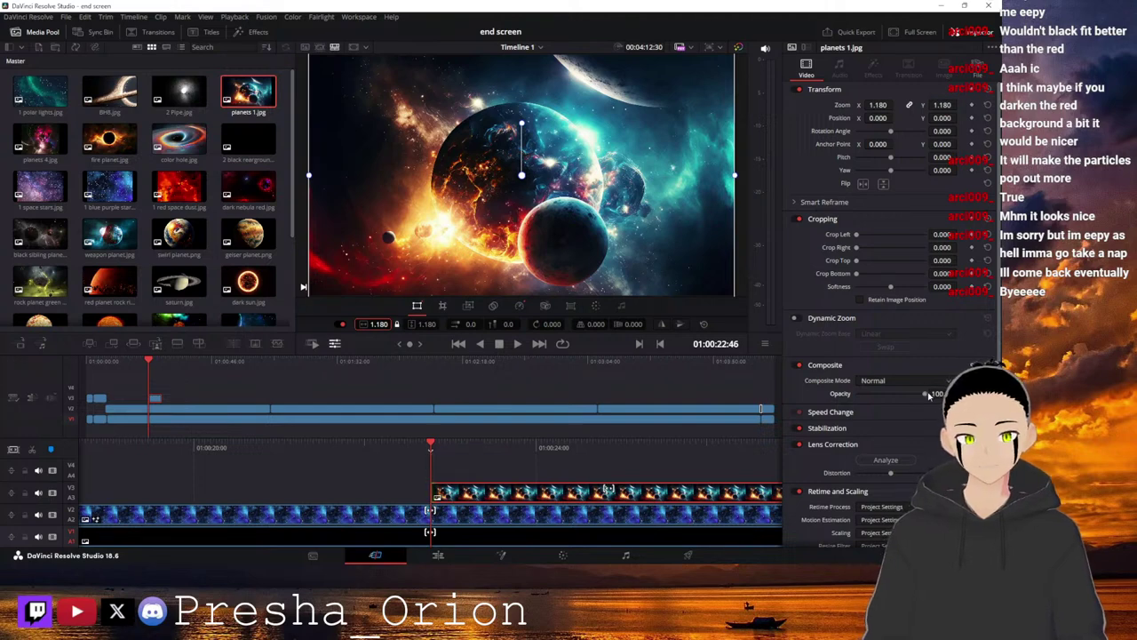
Try to fade in the planets 1 clip from Opacity 0 at its start to 100 at 01:00:25:16.
mouse_move(924, 398)
mouse_down()
mouse_move(872, 404)
mouse_move(925, 397)
mouse_up()
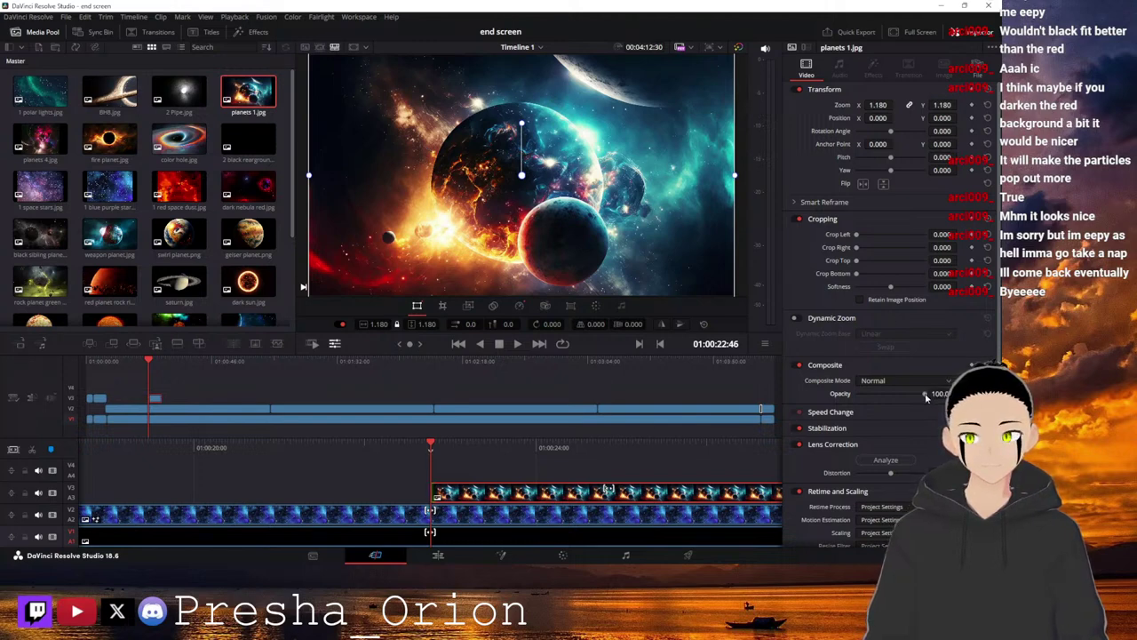
drag(926, 397, 854, 400)
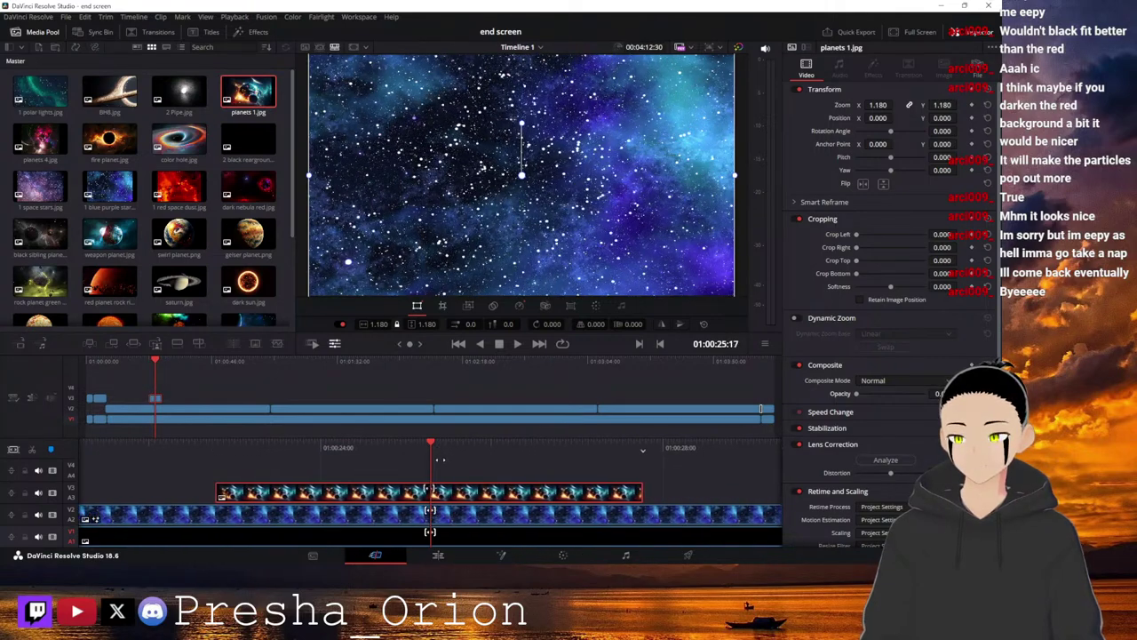
key(space)
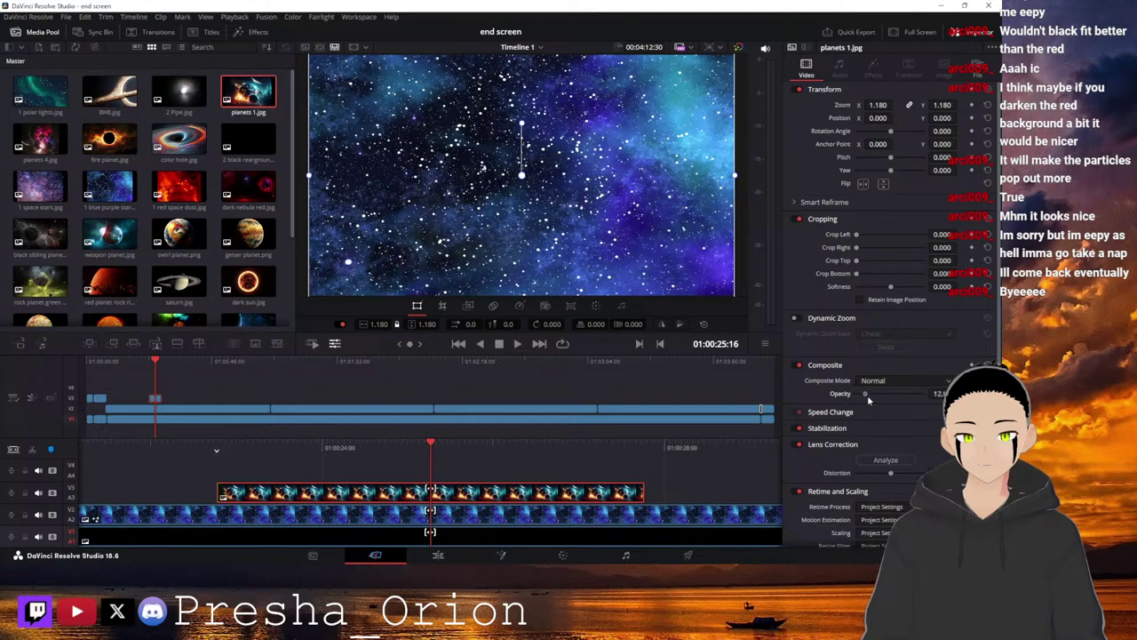
drag(856, 394, 924, 394)
Keyframe the planets 1 clip's Transform at 01:00:25:16, and animate it to Zoom 8.03 and Position X -4817, Y -1449 at 01:00:27:45.
click(969, 94)
click(969, 94)
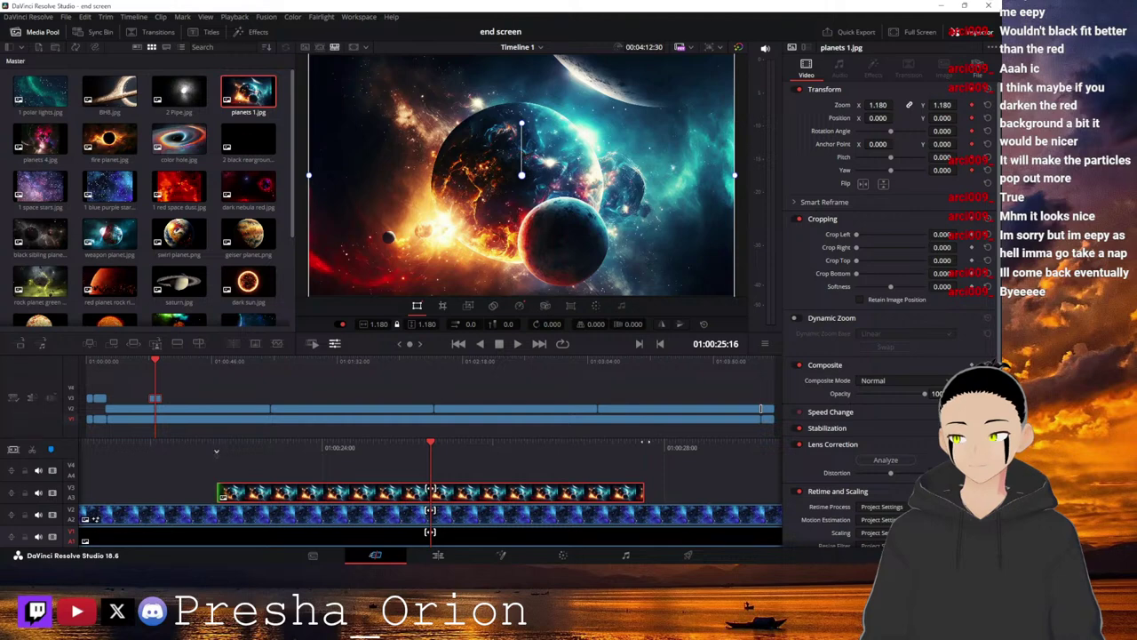
key(space)
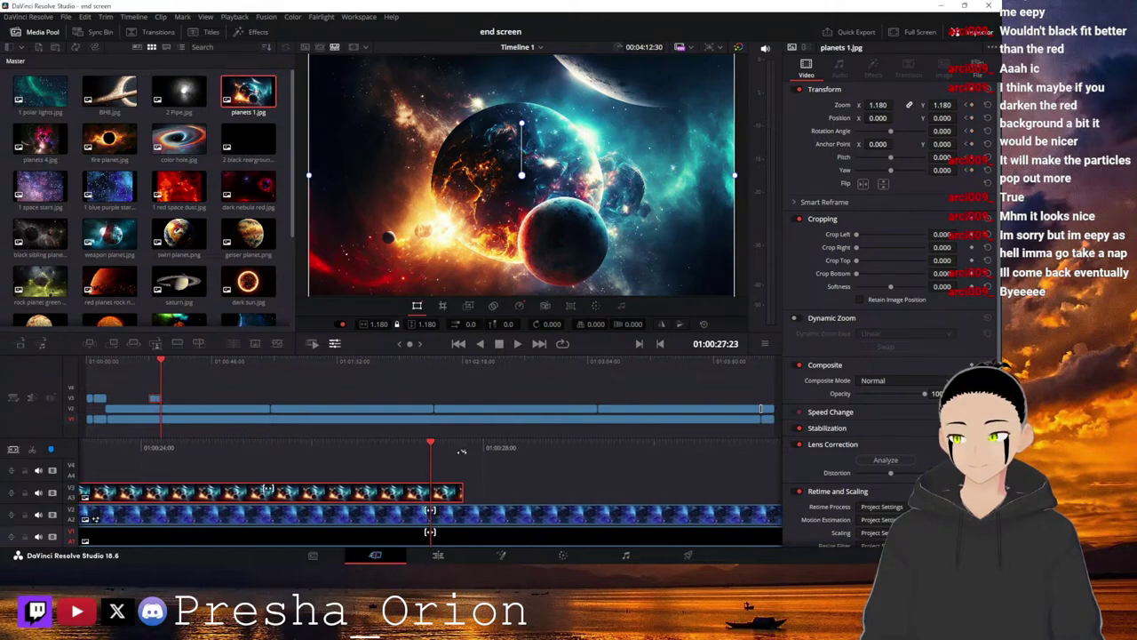
key(space)
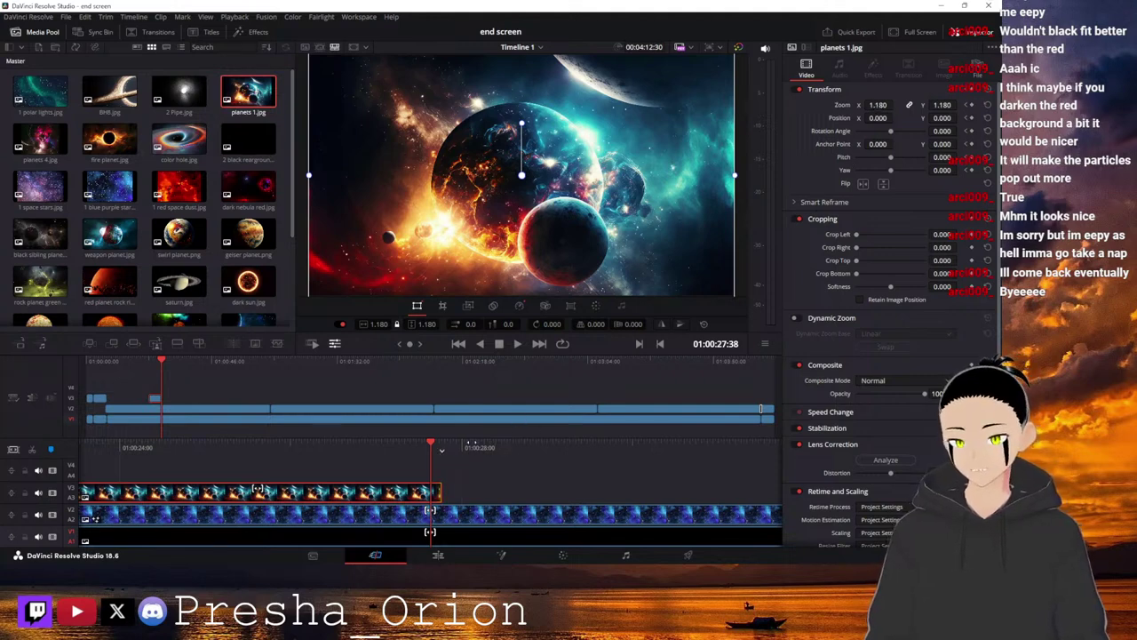
drag(472, 446, 461, 445)
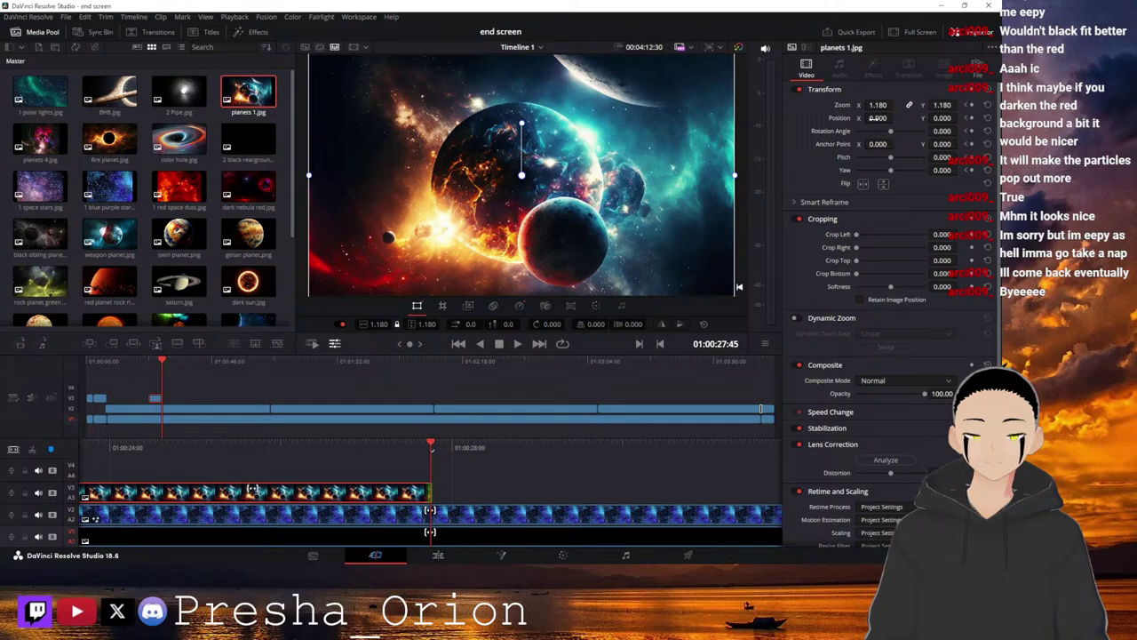
drag(878, 117, 772, 117)
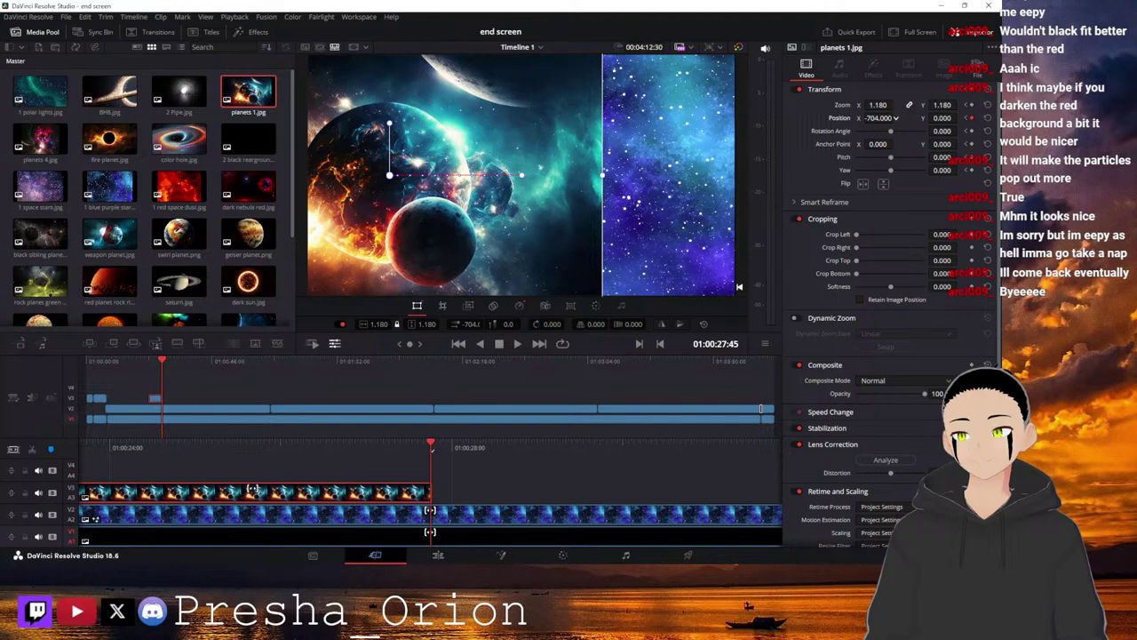
drag(946, 118, 924, 117)
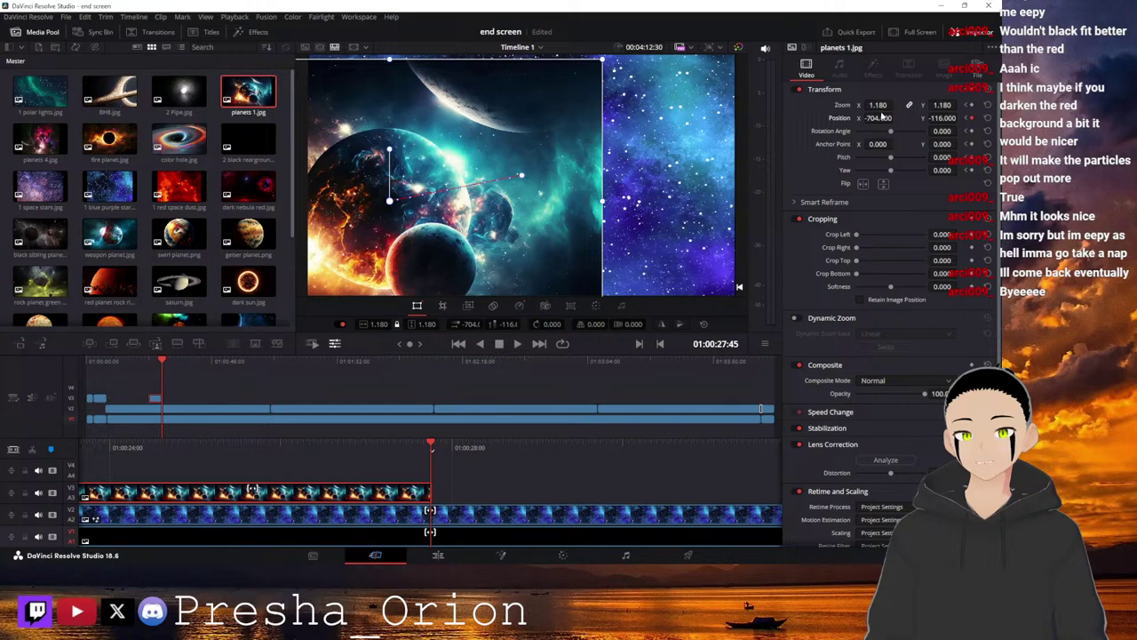
drag(888, 104, 933, 117)
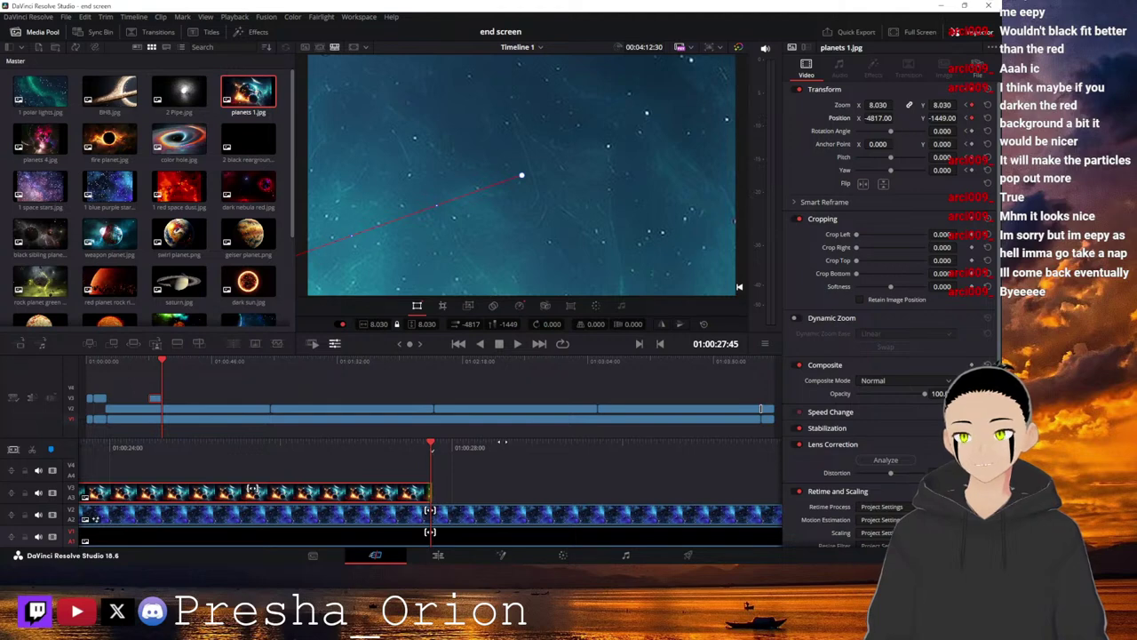
Keyframe the planets 1 clip's Opacity from 0 at 01:00:22:47 to 100 at 01:00:25:16.
drag(503, 442, 553, 514)
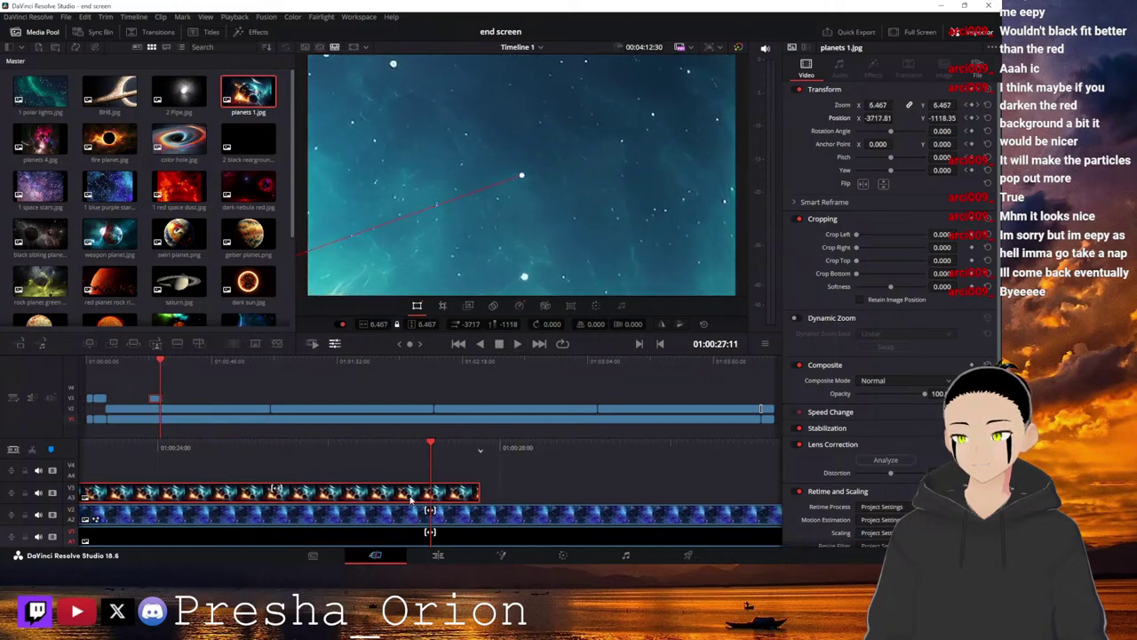
drag(471, 442, 513, 442)
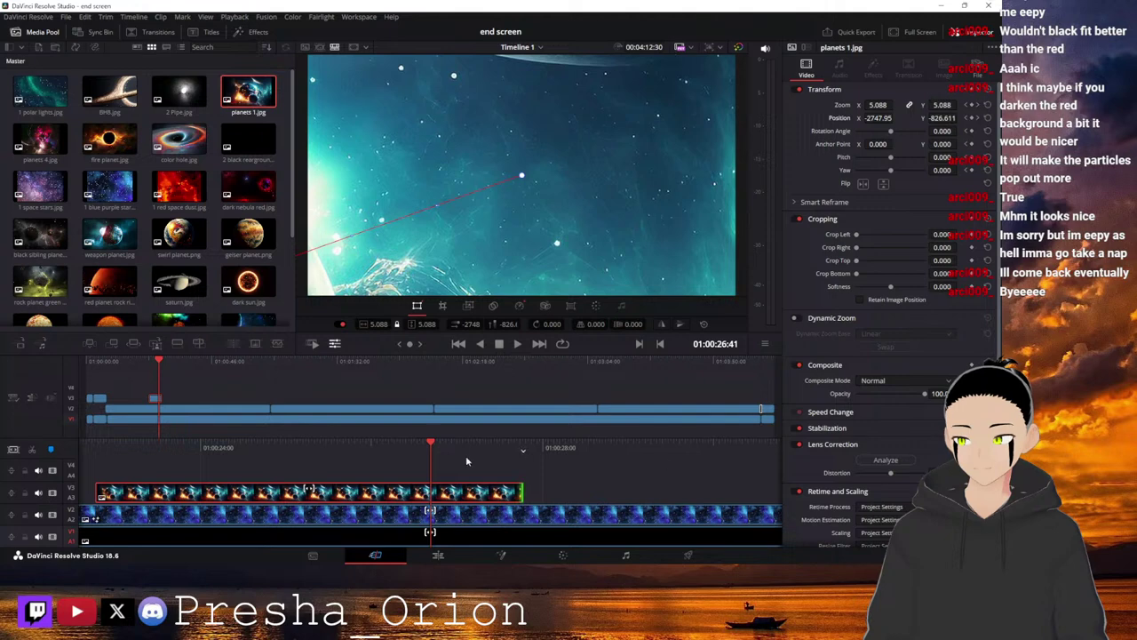
drag(469, 465, 804, 458)
key(Left)
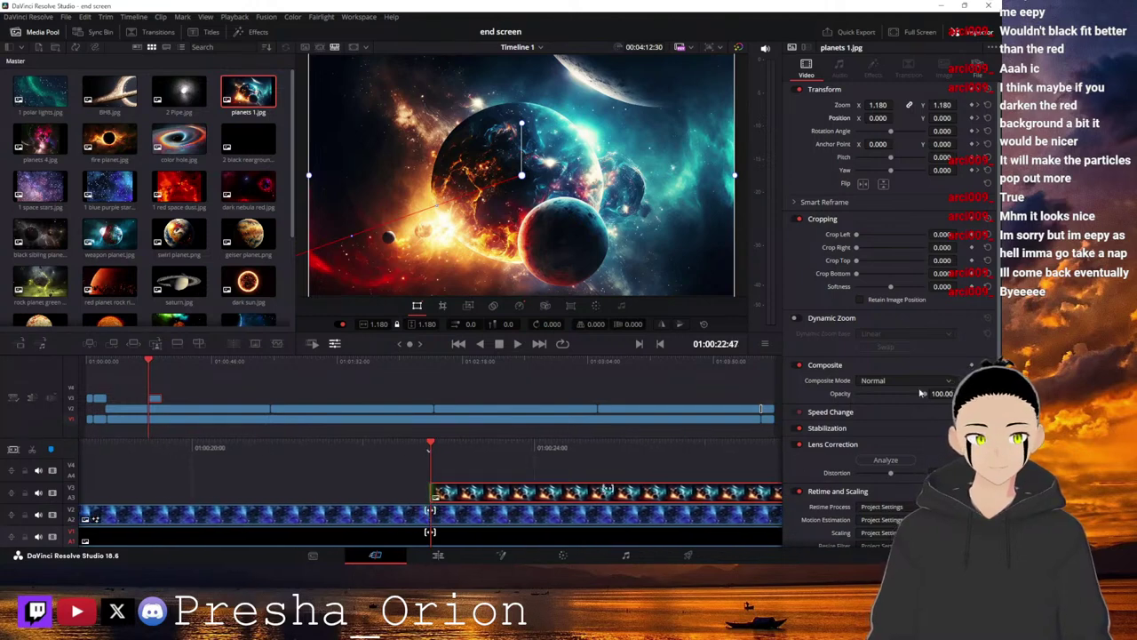
drag(926, 396, 822, 412)
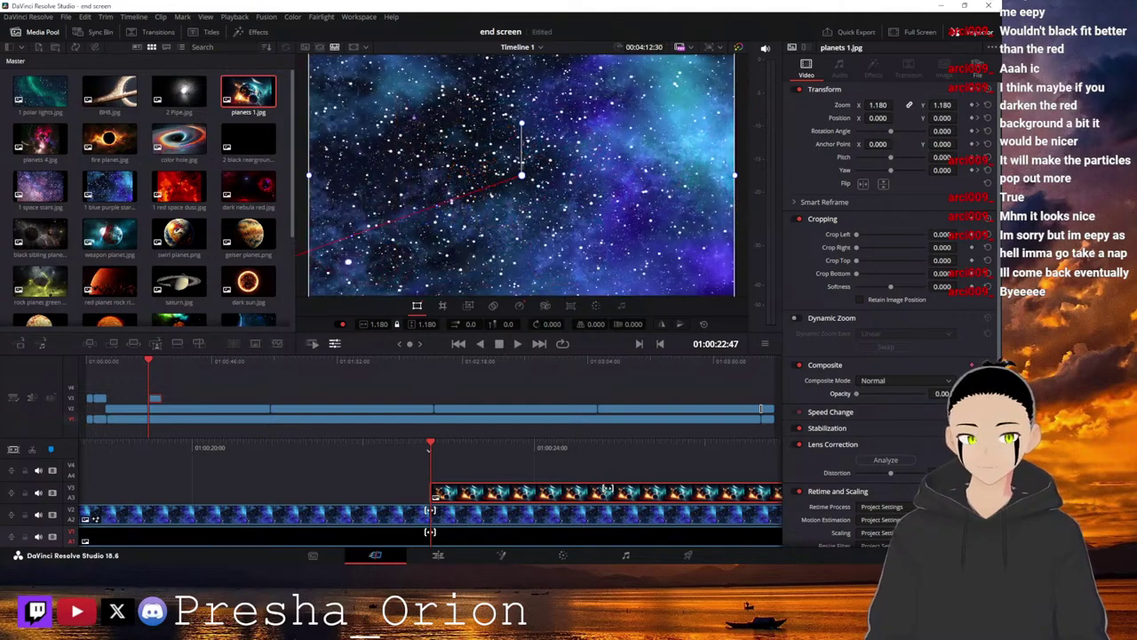
key(space)
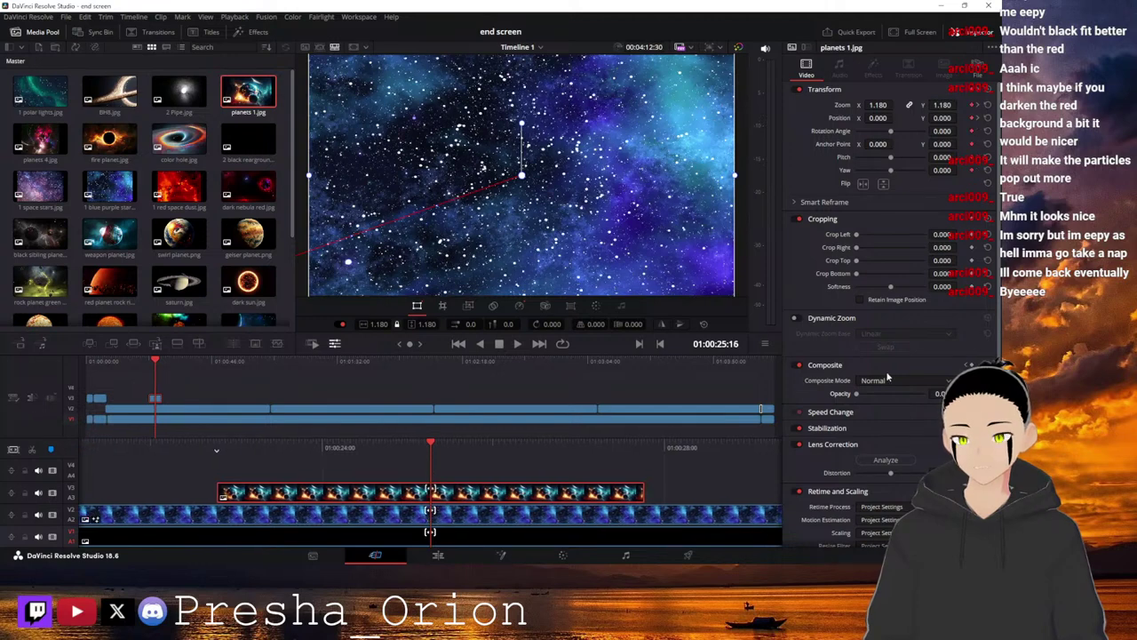
drag(856, 399, 925, 393)
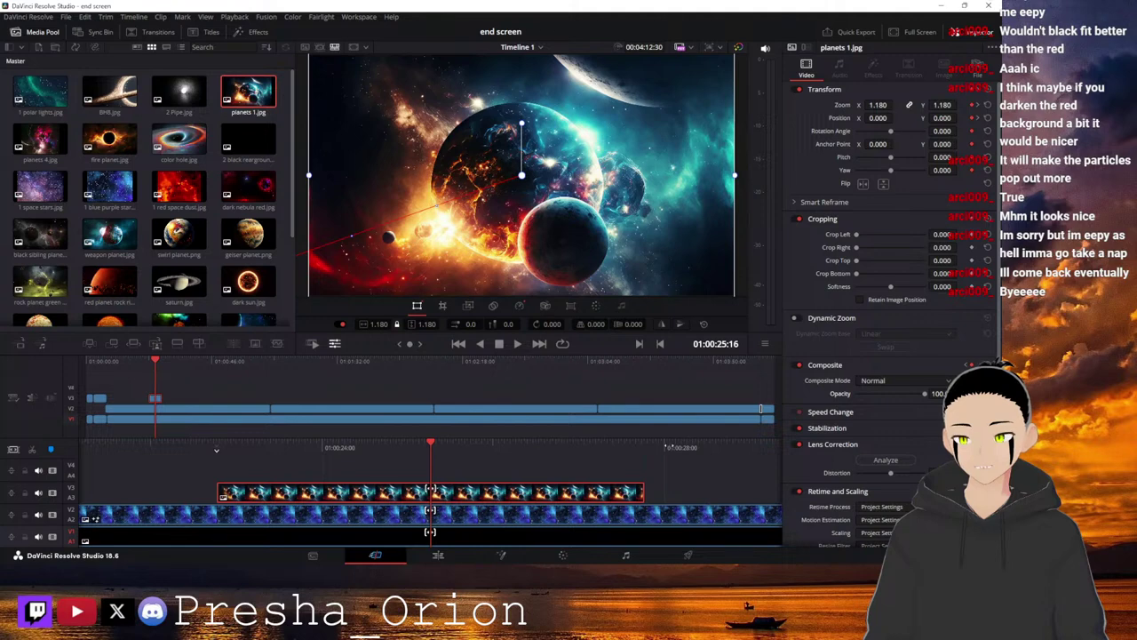
Fade out the planets 1 clip by keyframing Opacity to about 93 at 01:00:27:00 and 0 at 01:00:27:45.
drag(669, 447, 664, 448)
key(space)
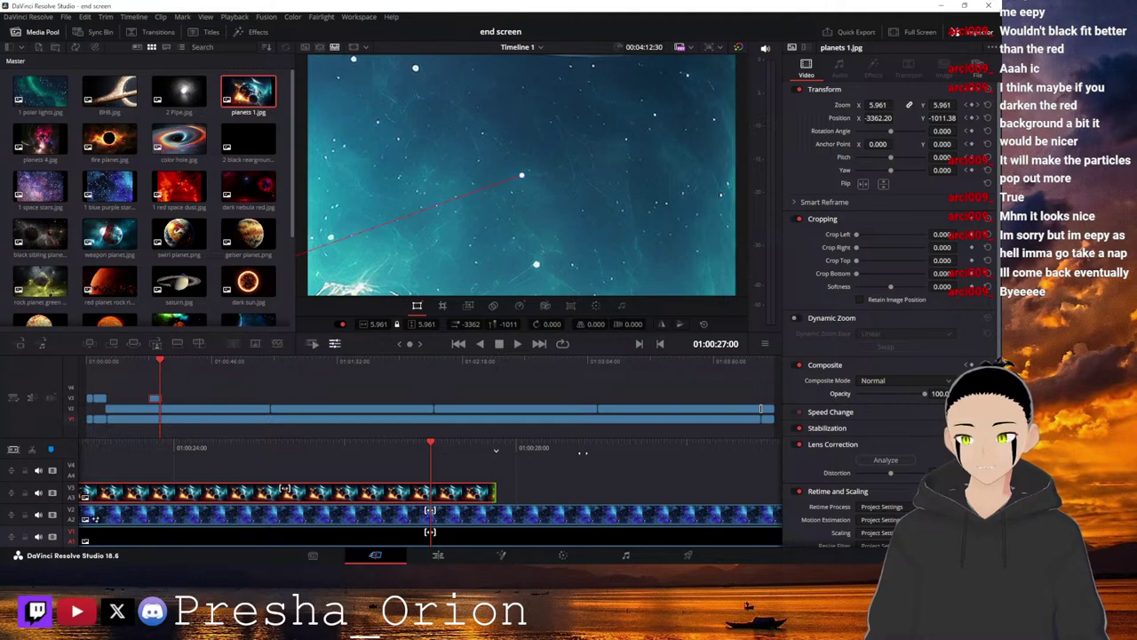
drag(926, 398, 922, 399)
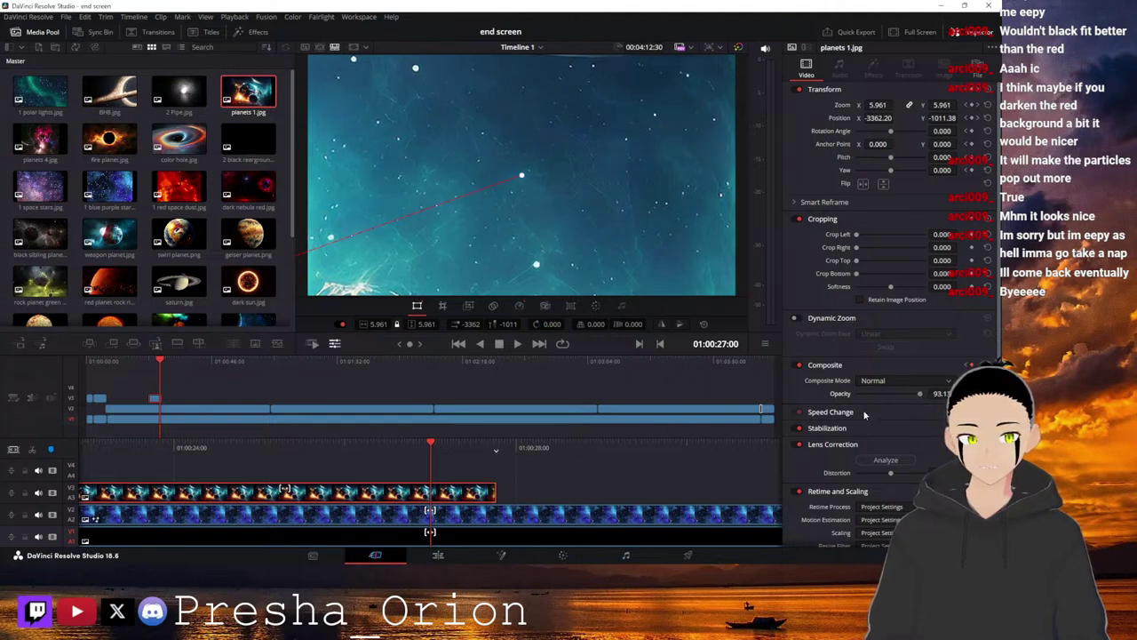
key(space)
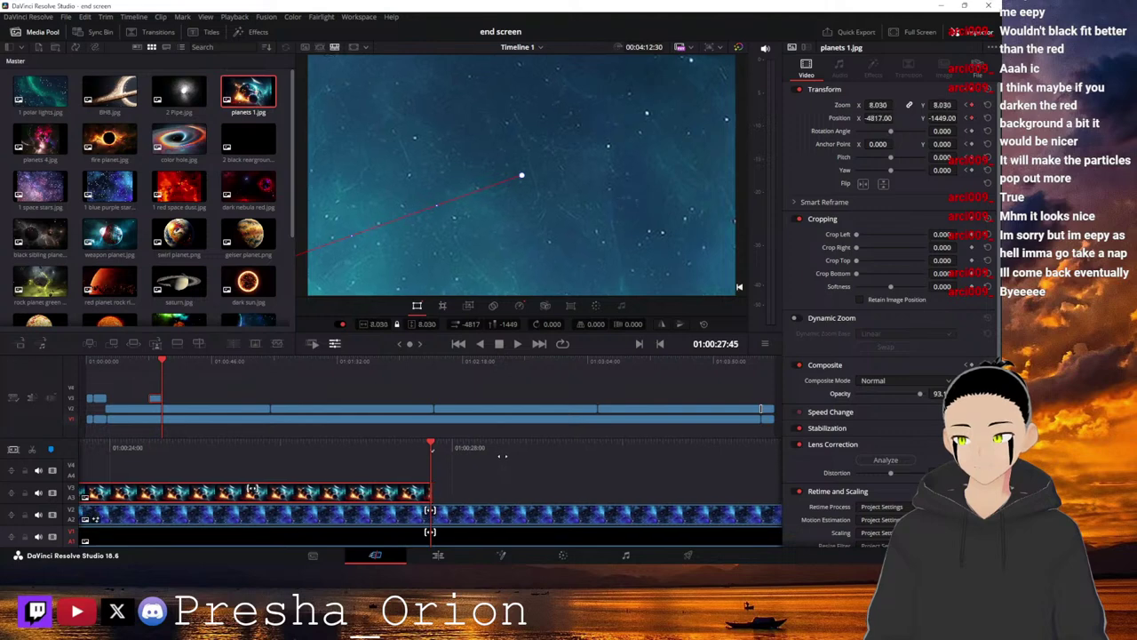
drag(920, 393, 820, 422)
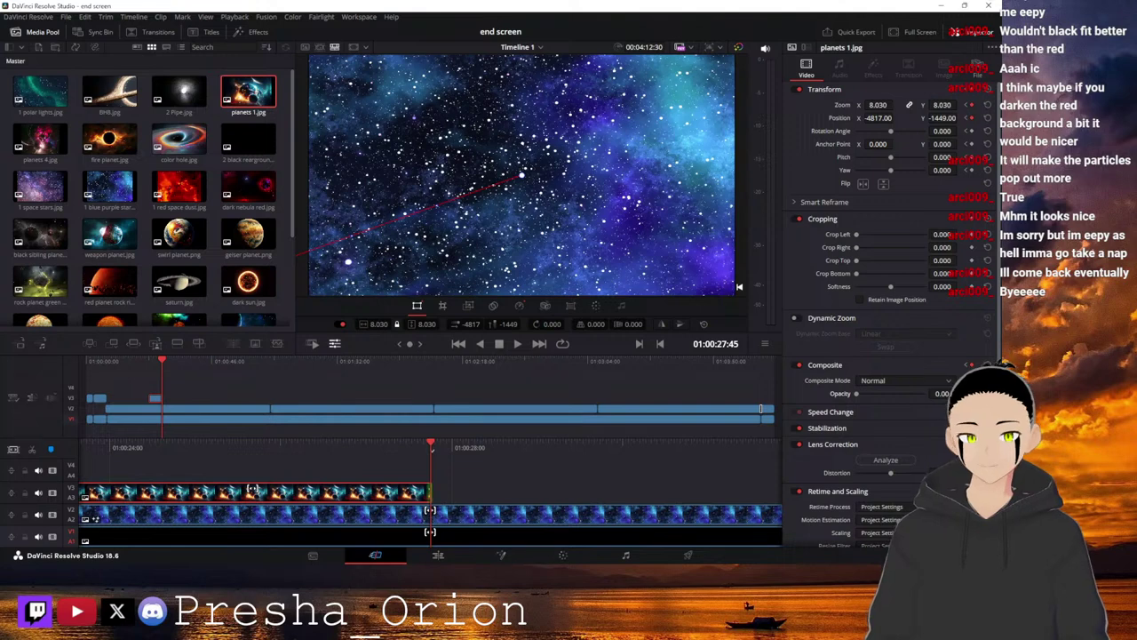
Play the timeline from 01:00:18:03 through the planets 1 clip to check its fades and zoom.
drag(162, 360, 135, 361)
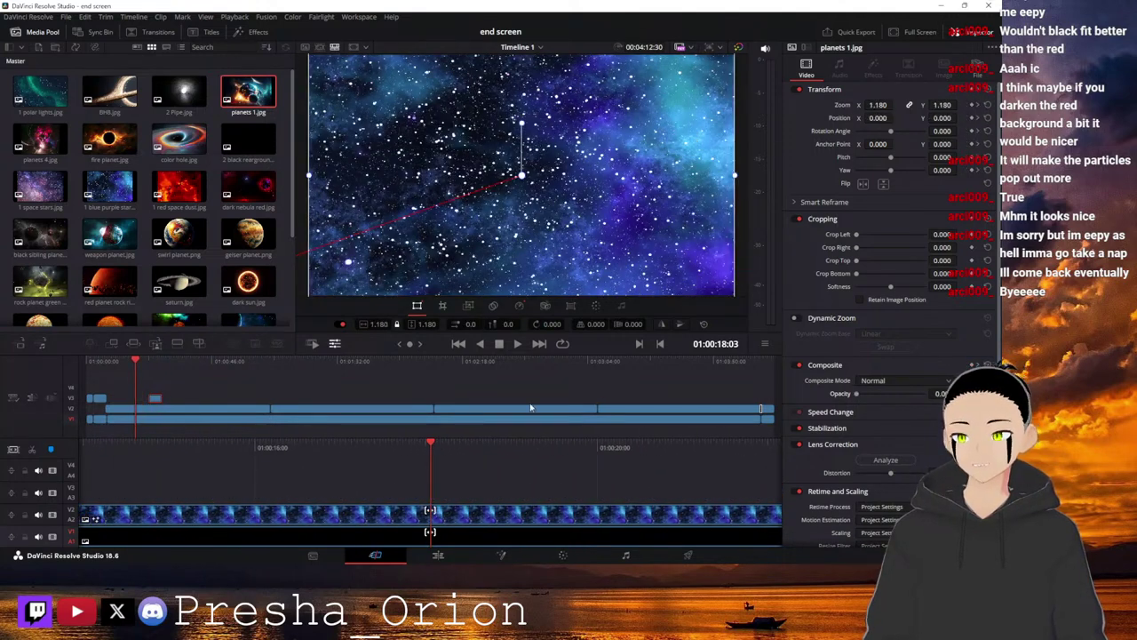
click(518, 343)
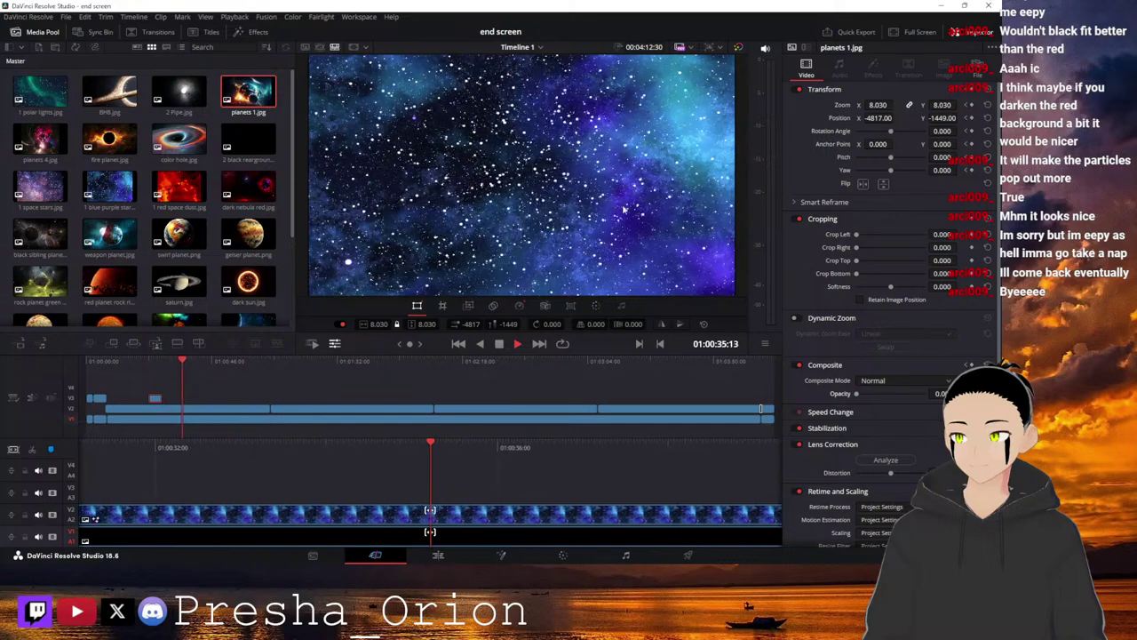
key(space)
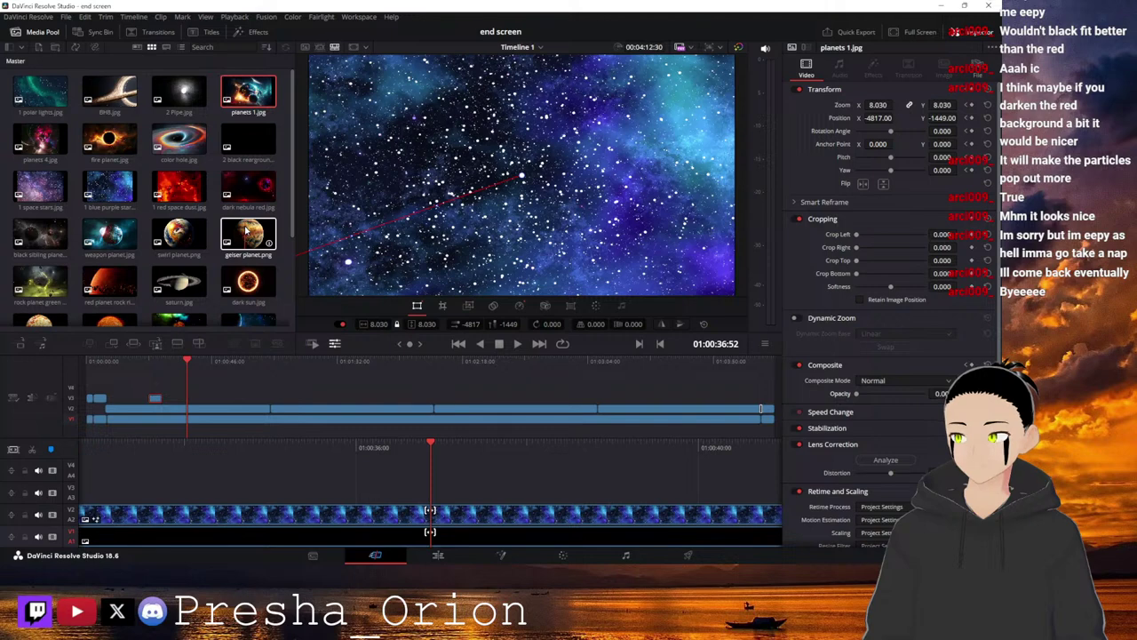
Place geiser planet.png on track V3 at 01:00:36:51 over the star background and select the clip.
drag(247, 231, 433, 498)
drag(489, 448, 474, 451)
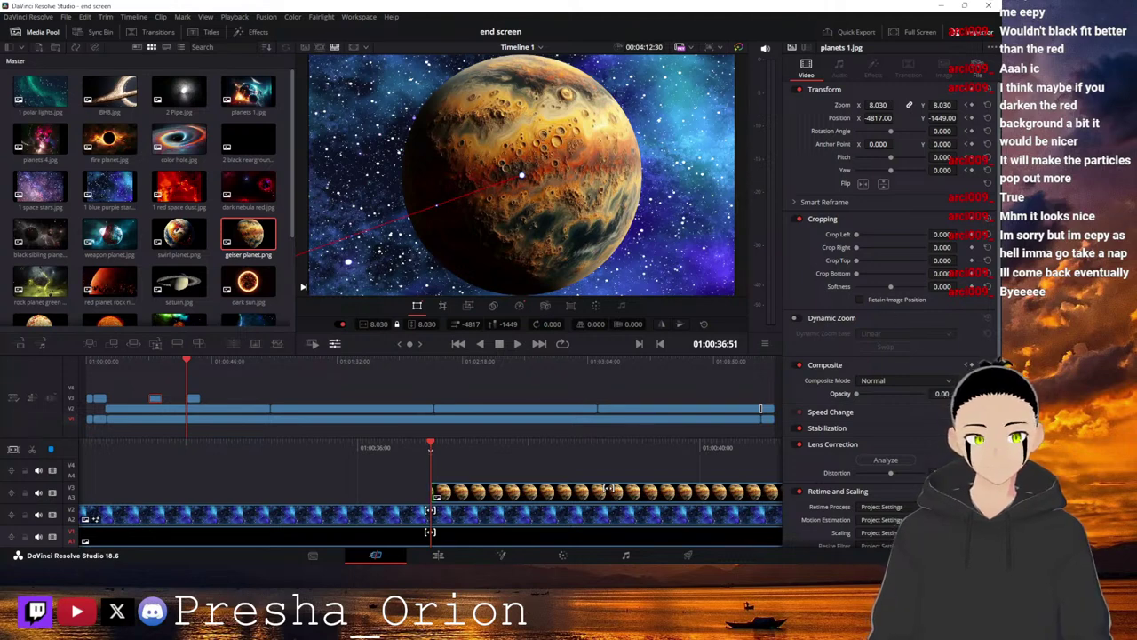
click(576, 492)
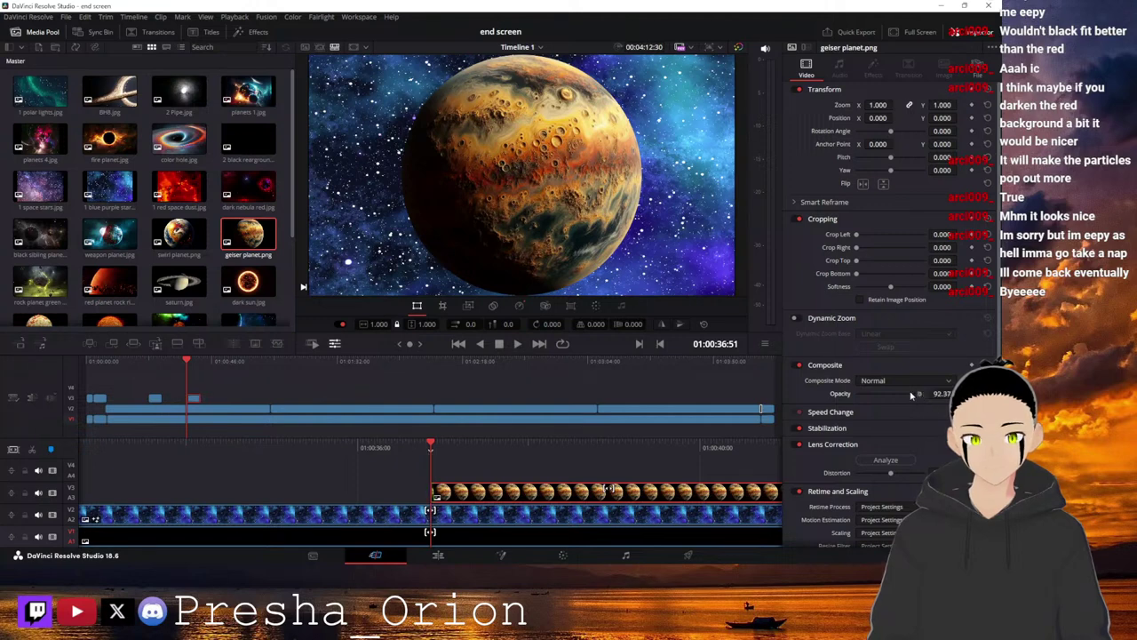
Fade in the geiser planet clip by keyframing Opacity from 0 at 01:00:36:51 to 100 at 01:00:39:21.
drag(921, 396, 856, 393)
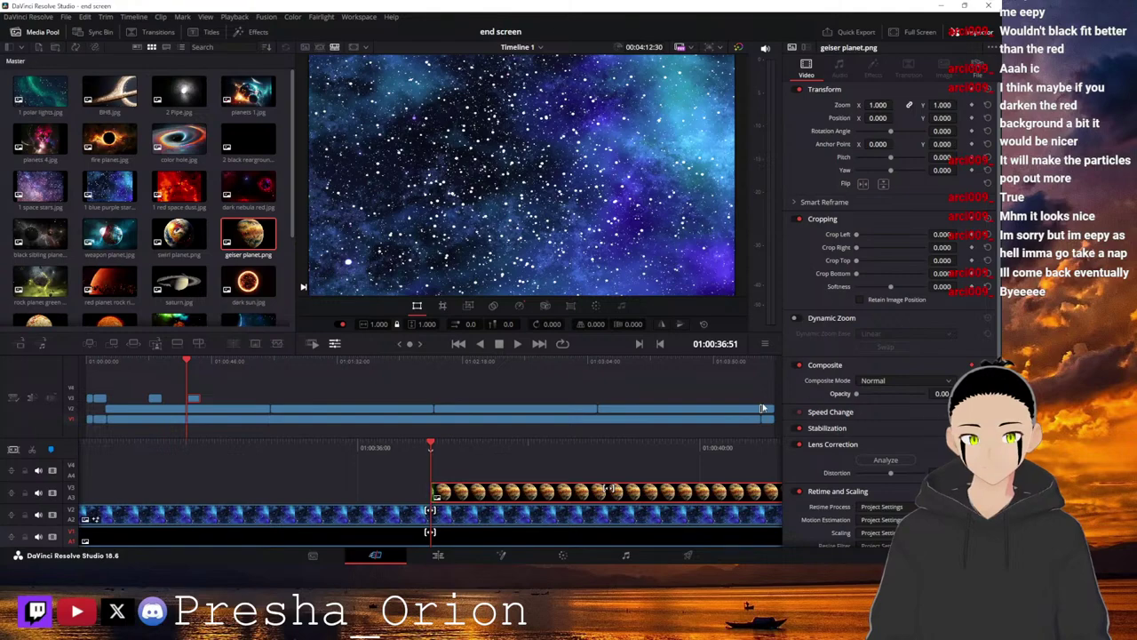
key(space)
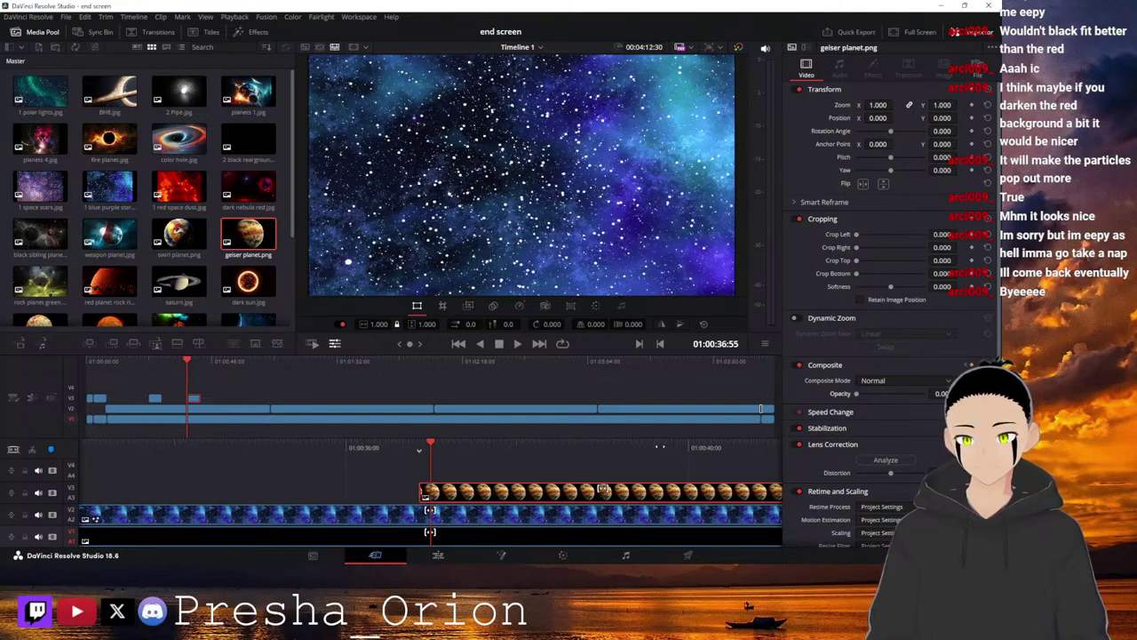
key(space)
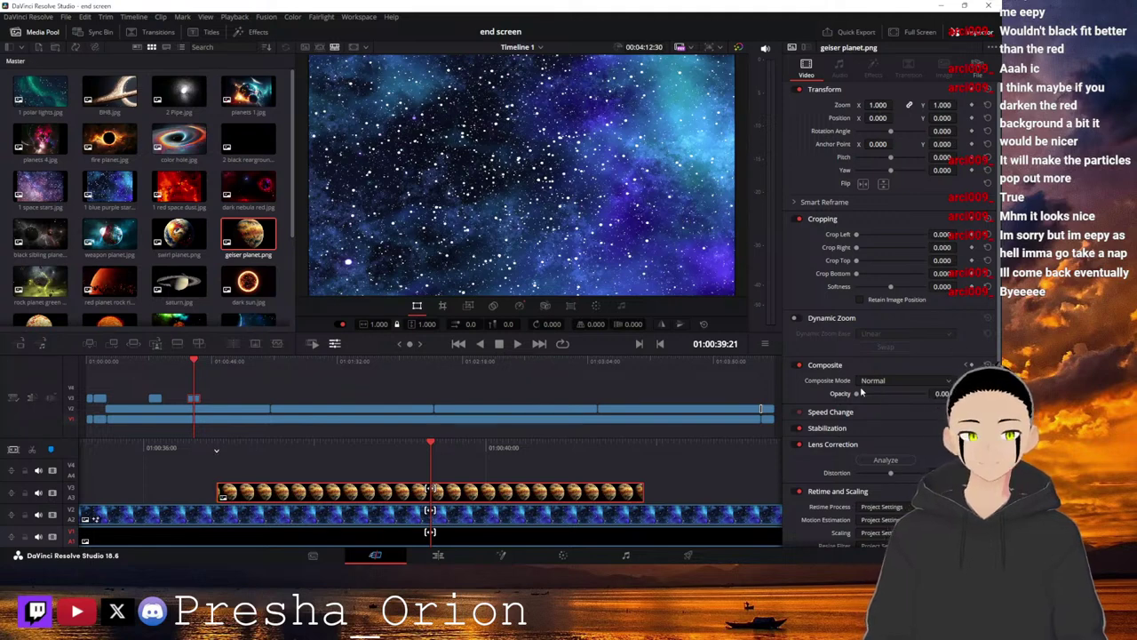
drag(857, 397, 912, 399)
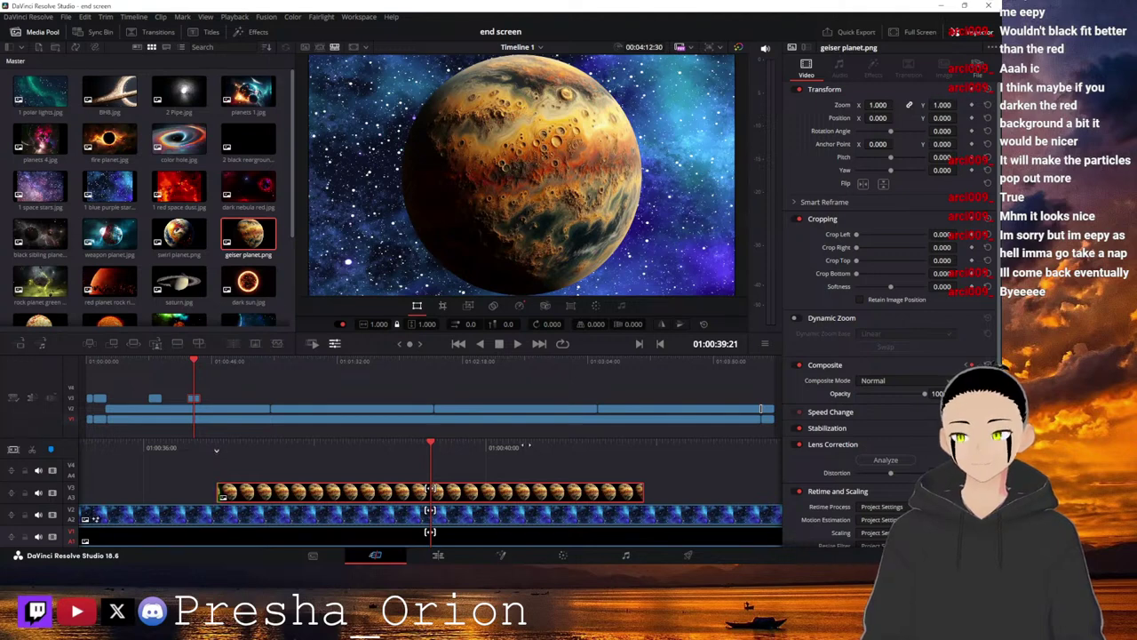
key(j)
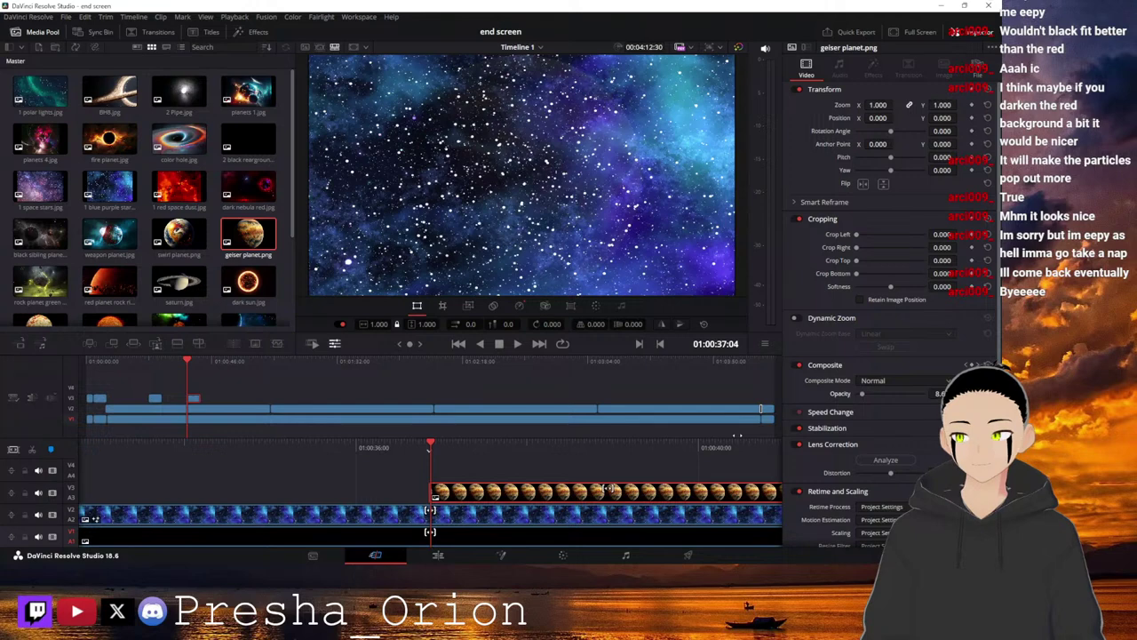
Keyframe the geiser planet clip's Zoom from 0 at 01:00:36:51 to 1.000 at 01:00:39:21.
key(Left)
key(Left)
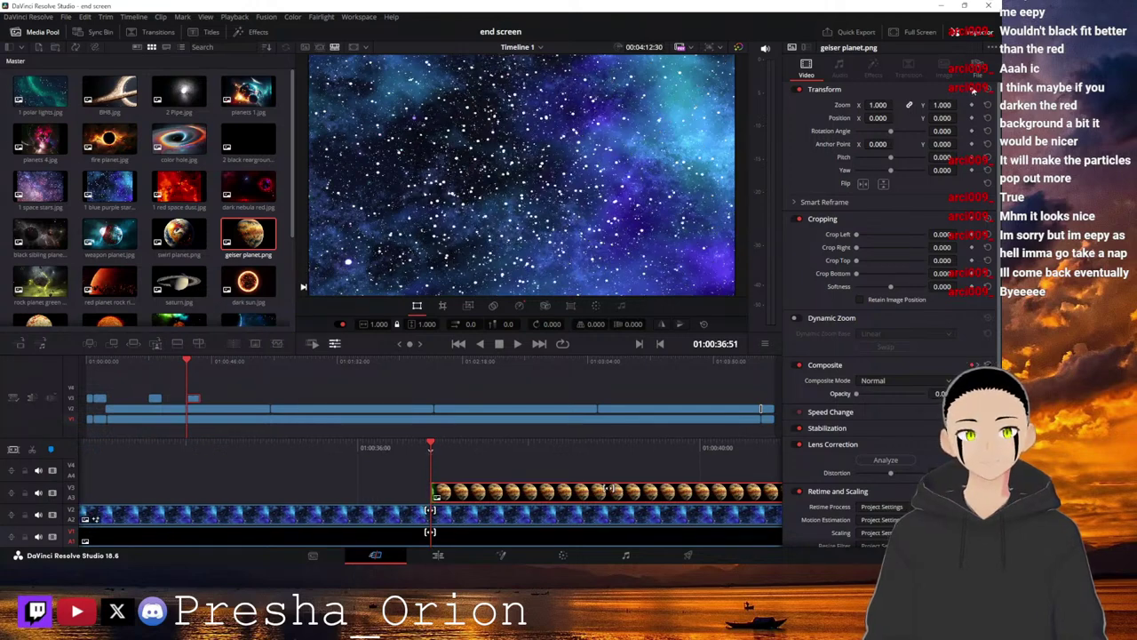
drag(878, 105, 636, 411)
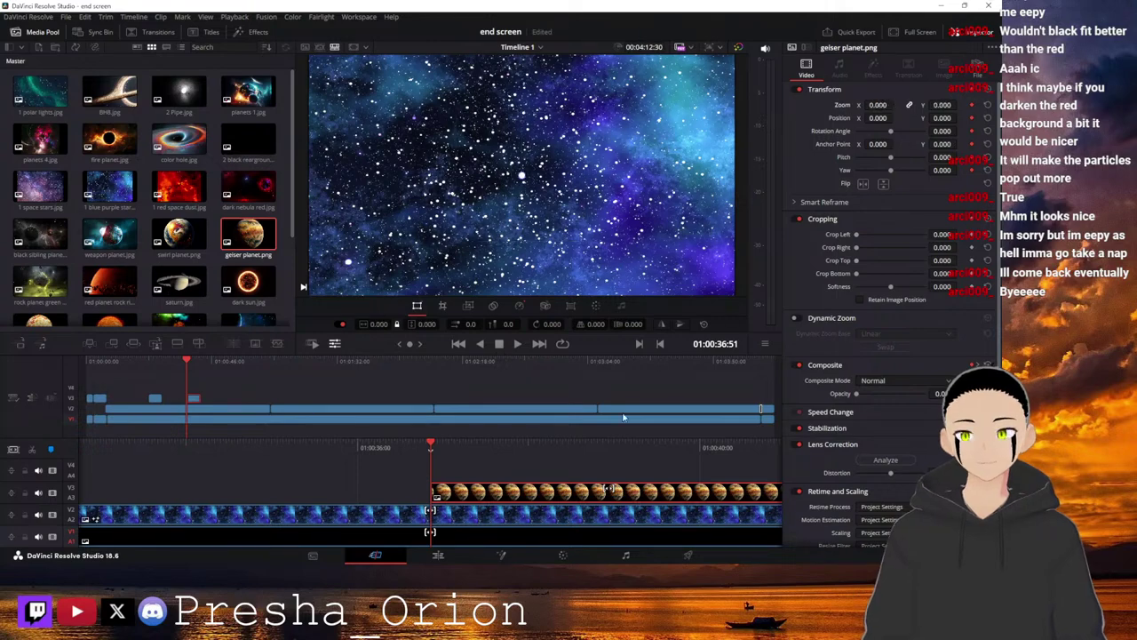
key(space)
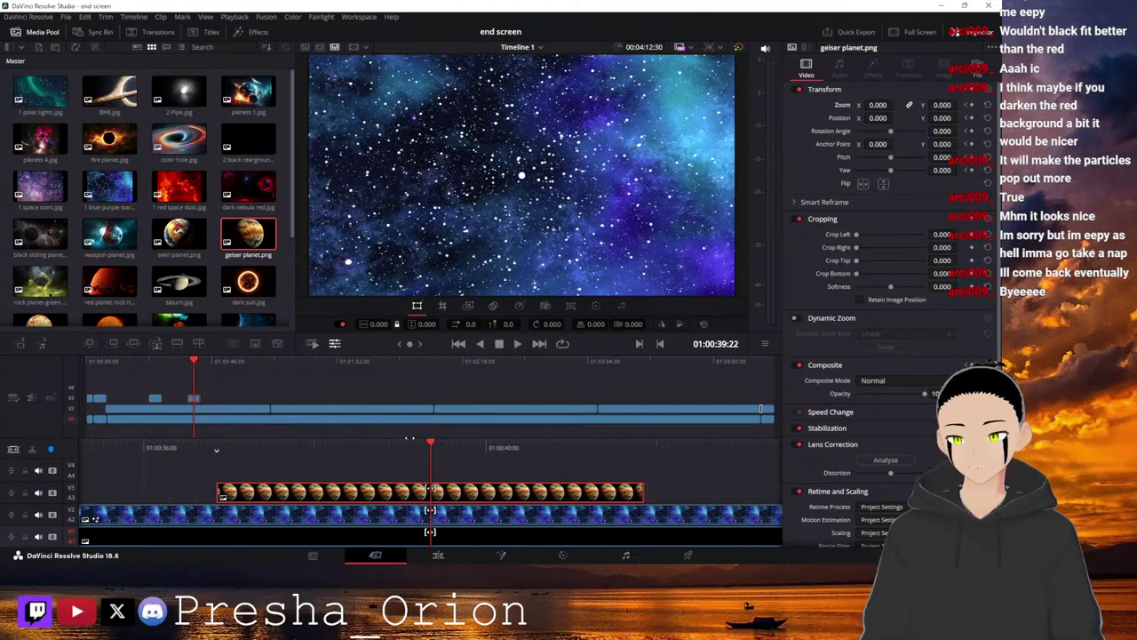
mouse_move(878, 105)
mouse_down()
mouse_move(895, 104)
mouse_move(882, 105)
mouse_up()
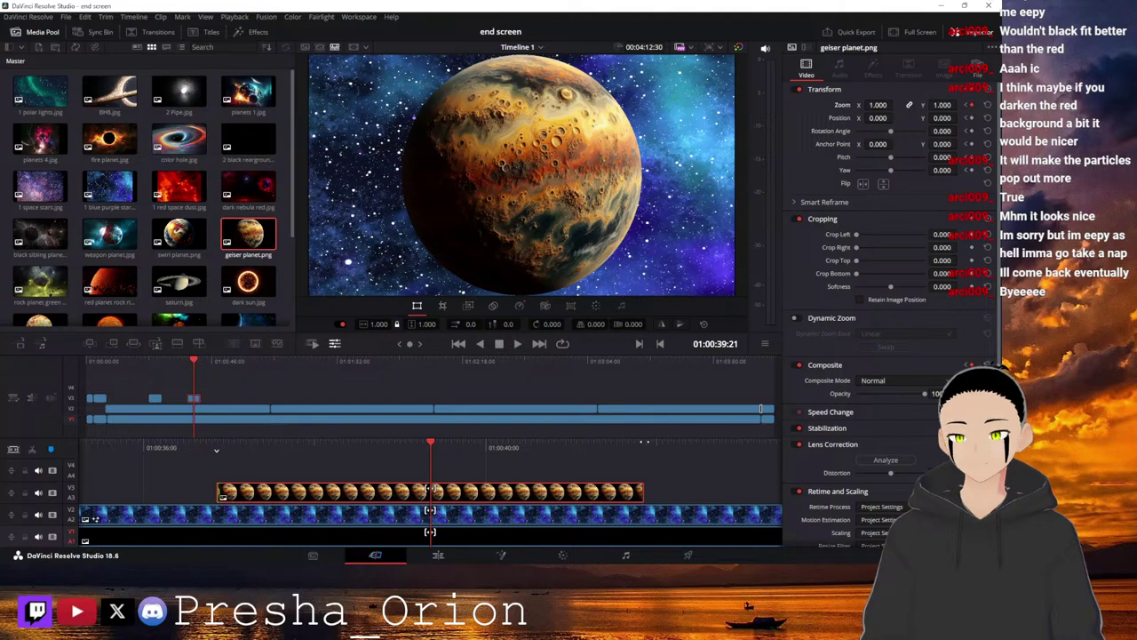
Try keyframing the geiser planet clip at 01:00:41:34 with Zoom 3.890 and Position X -4821, Y -2472.
key(space)
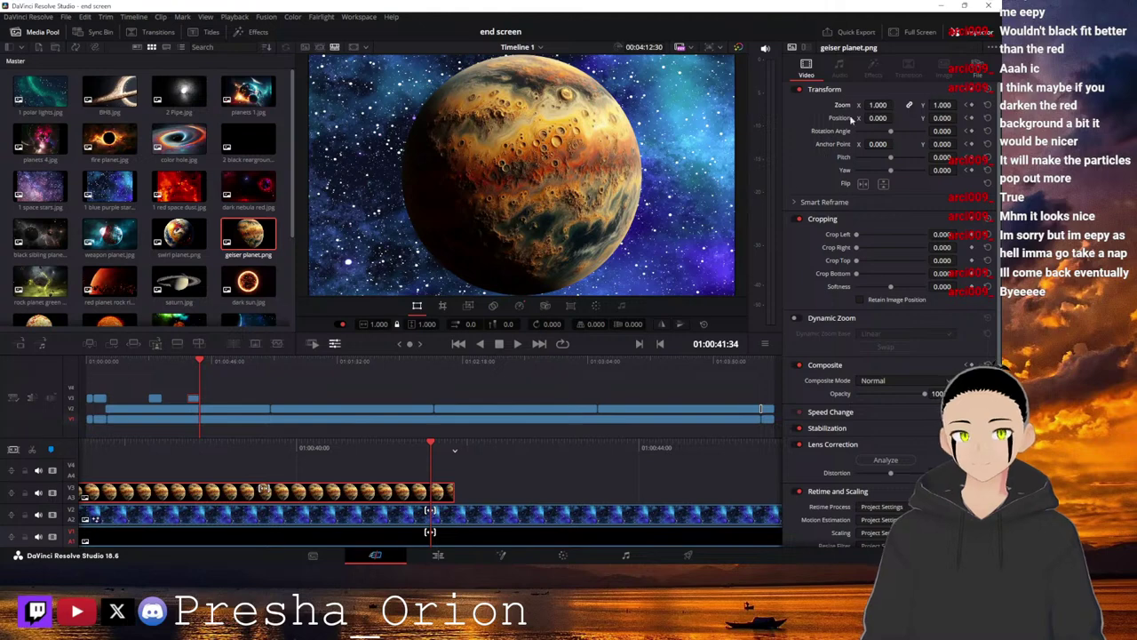
mouse_move(878, 118)
mouse_down()
mouse_move(836, 119)
mouse_move(880, 119)
mouse_move(867, 118)
mouse_up()
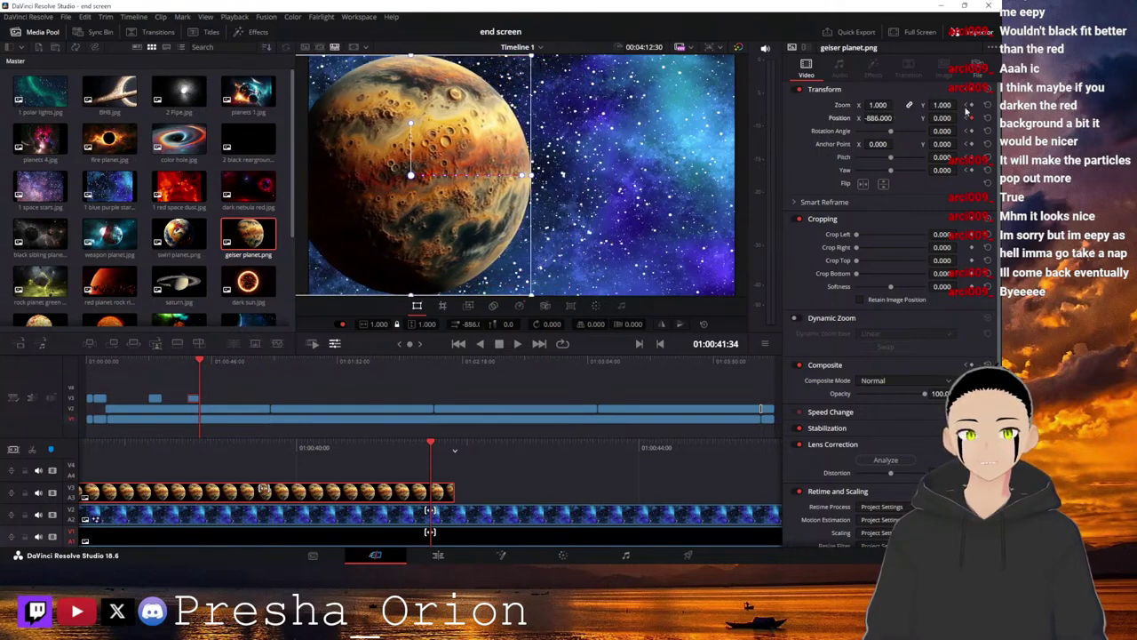
drag(944, 119, 818, 118)
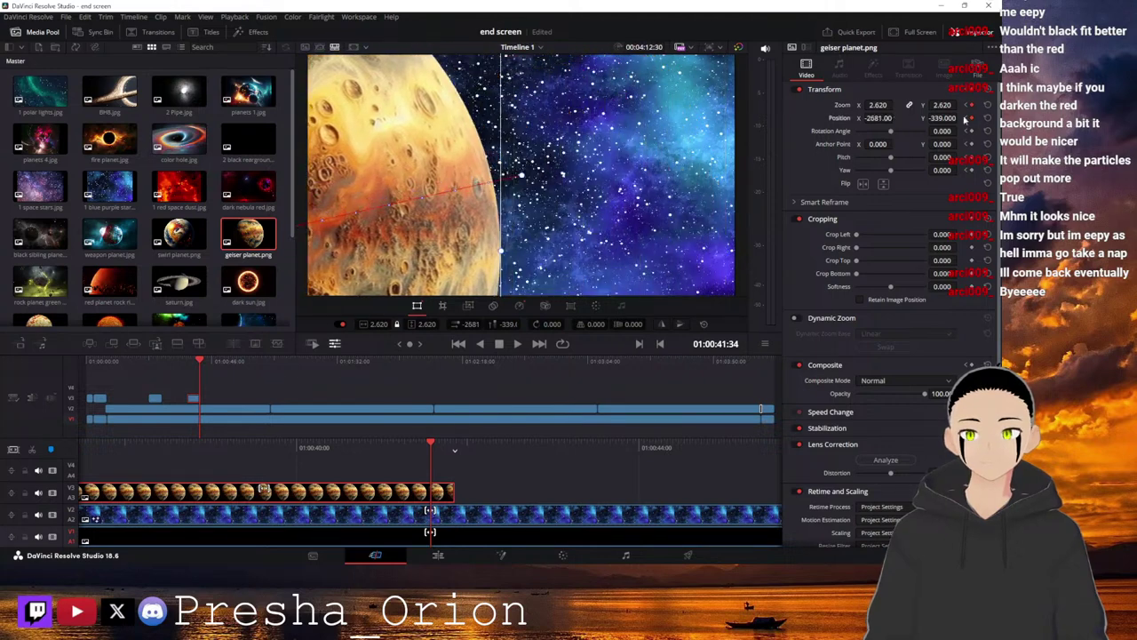
drag(944, 118, 905, 118)
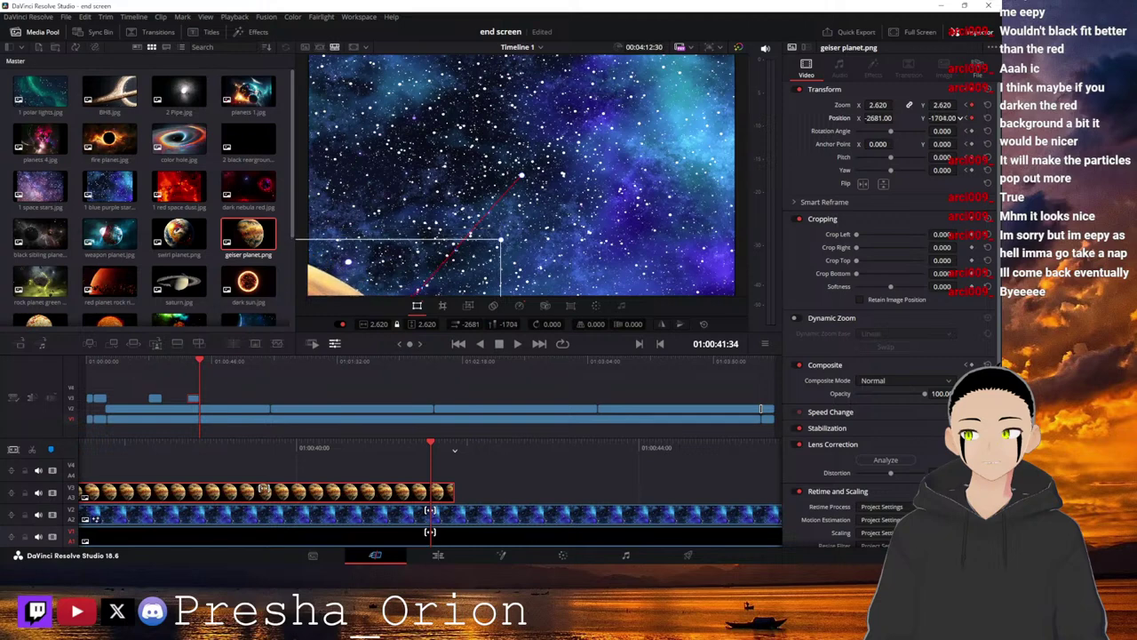
key(ctrl+s)
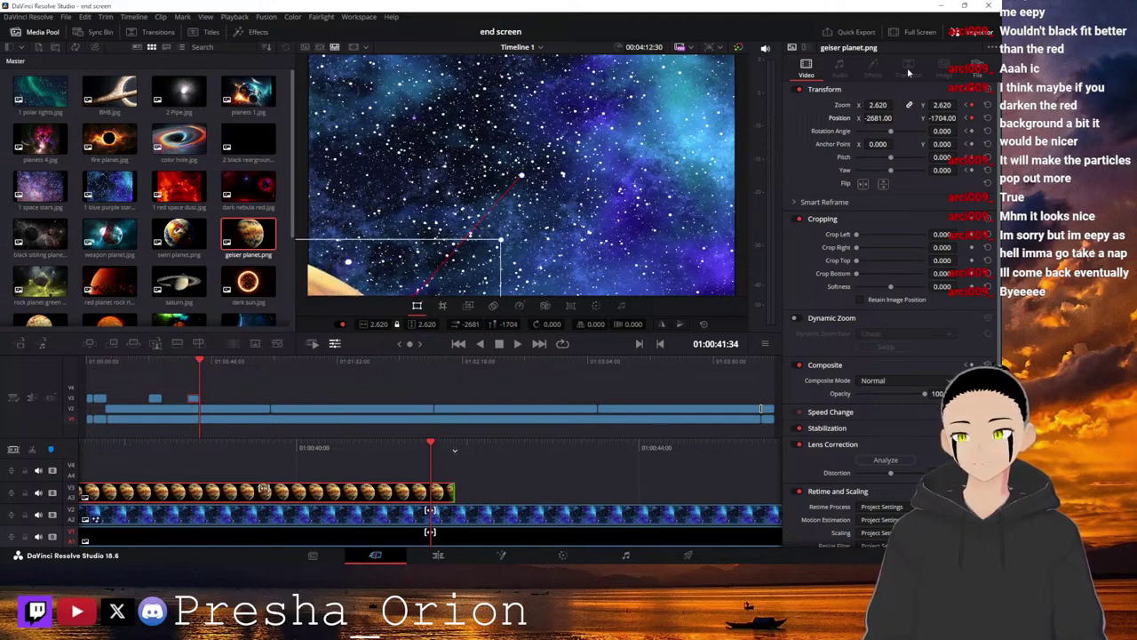
mouse_move(878, 105)
mouse_down()
mouse_move(896, 105)
mouse_move(895, 118)
mouse_move(862, 118)
mouse_up()
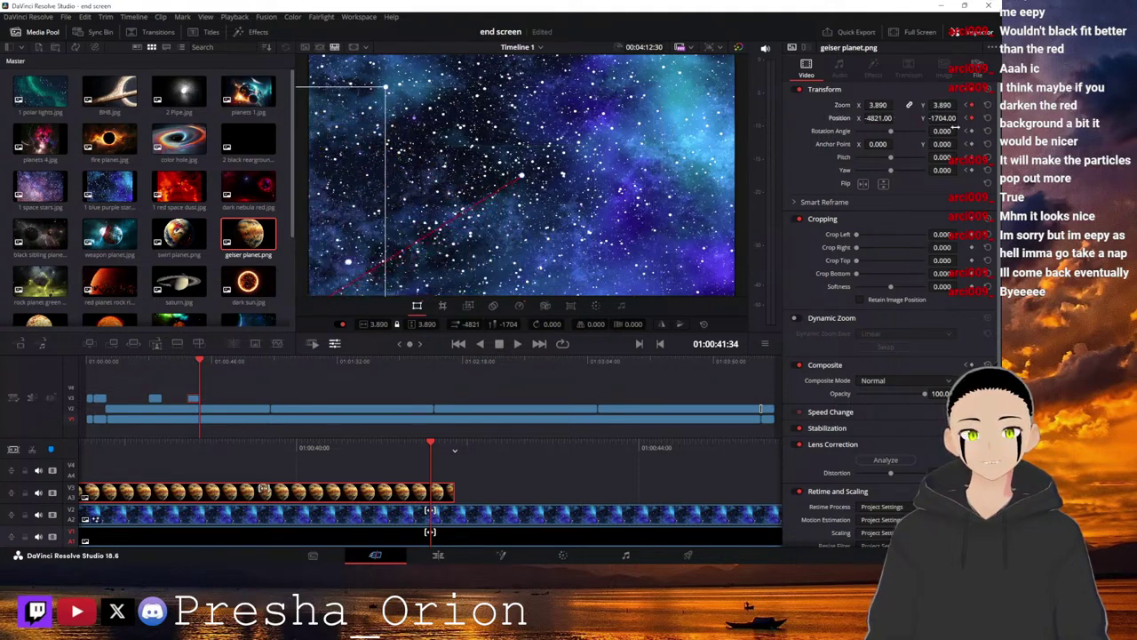
drag(942, 119, 929, 118)
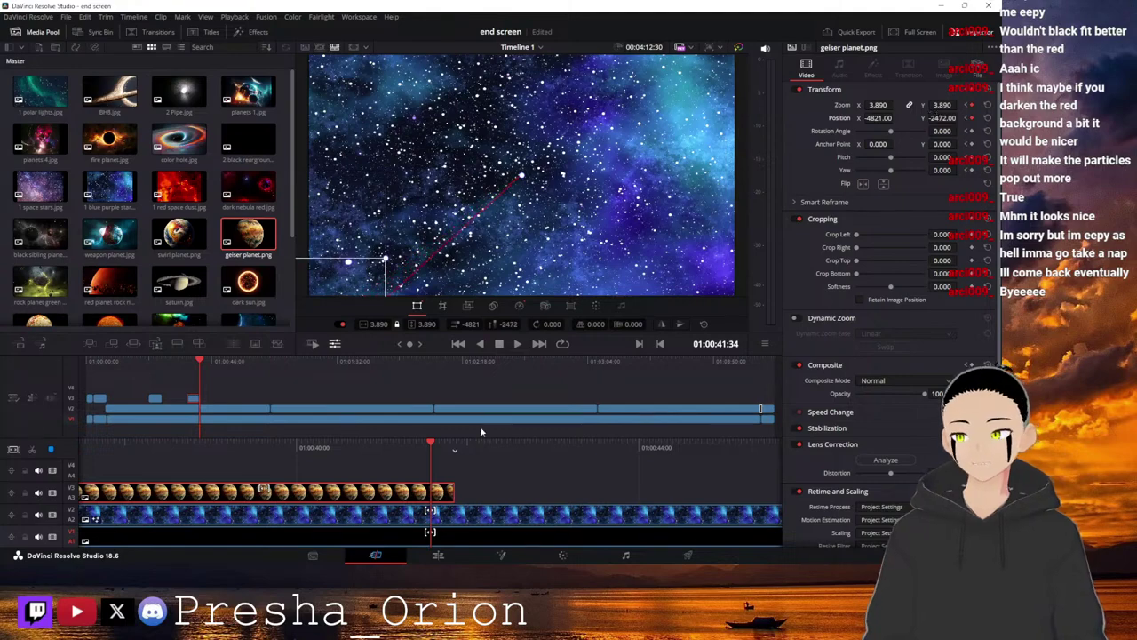
Play the timeline through the geiser planet clip to check its zoom and movement.
drag(485, 441, 1136, 446)
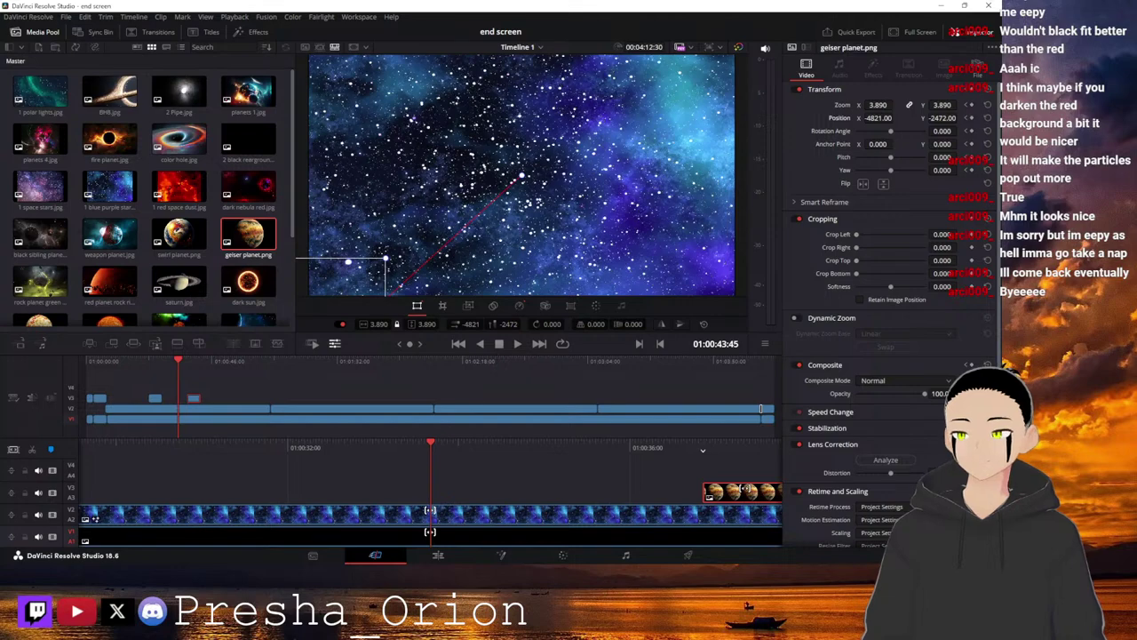
click(518, 345)
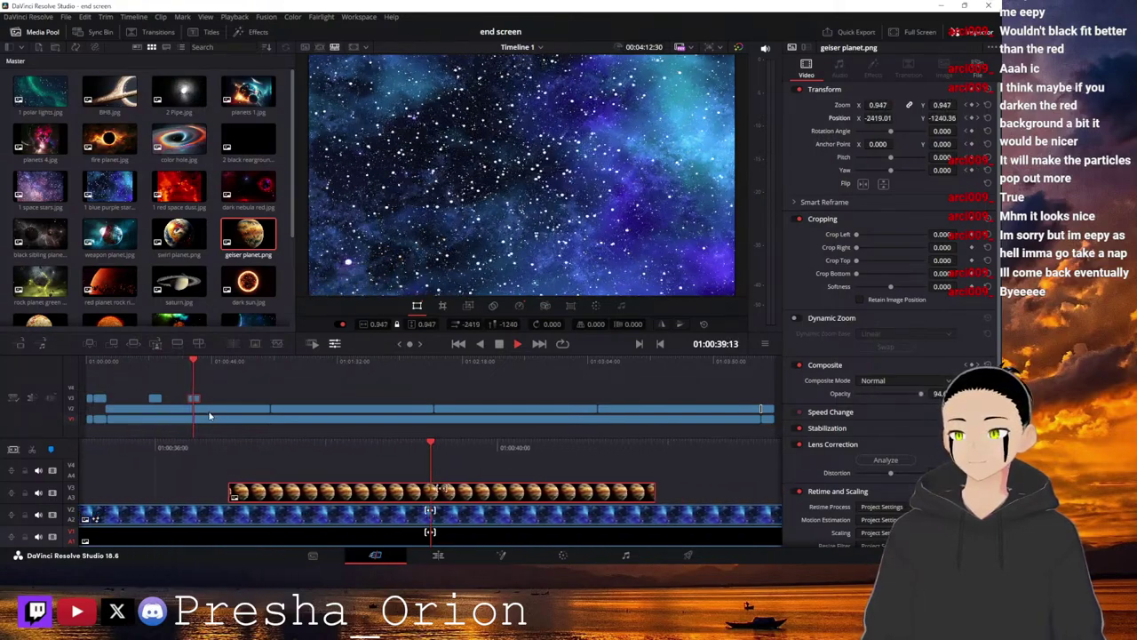
click(500, 345)
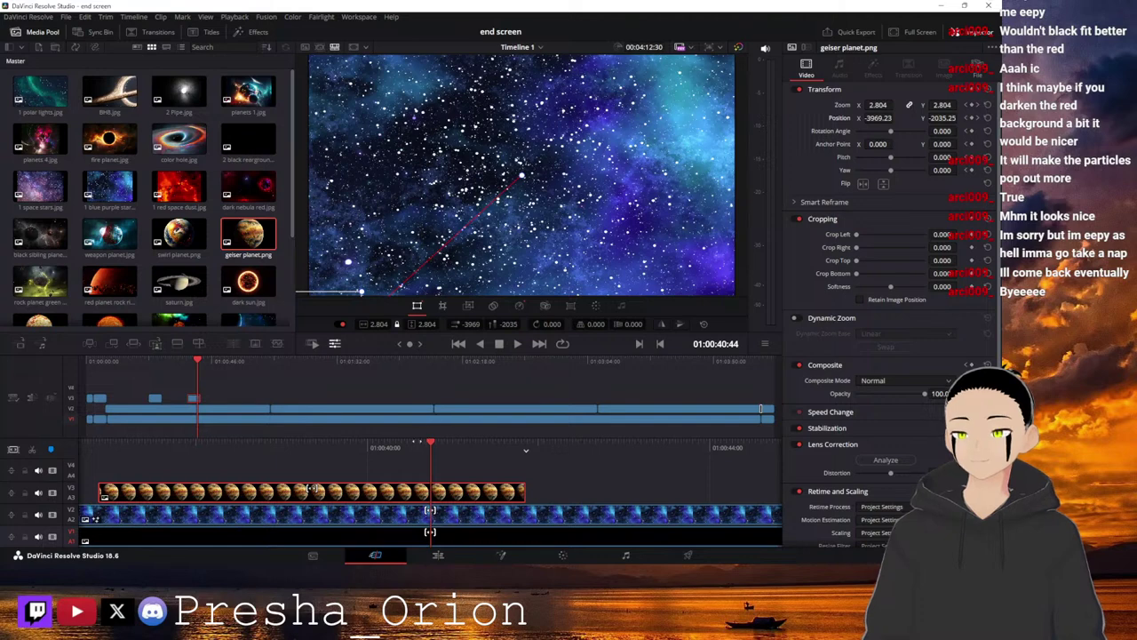
Step through the geiser planet clip's keyframes and remove its Transform keyframes at 01:00:41:34.
drag(418, 441, 748, 407)
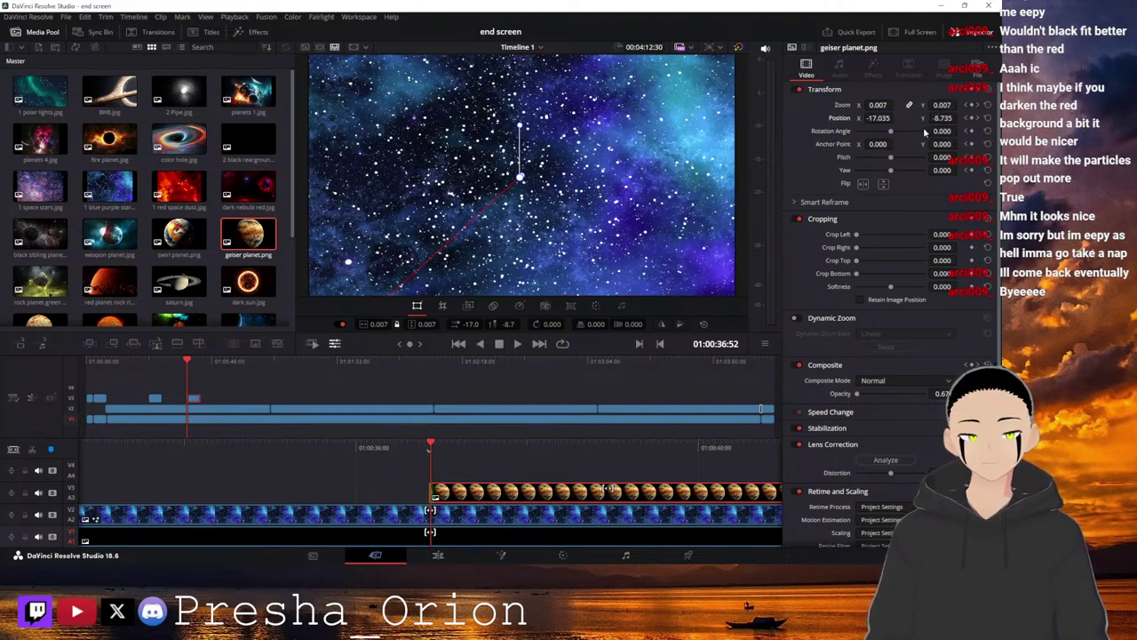
click(968, 120)
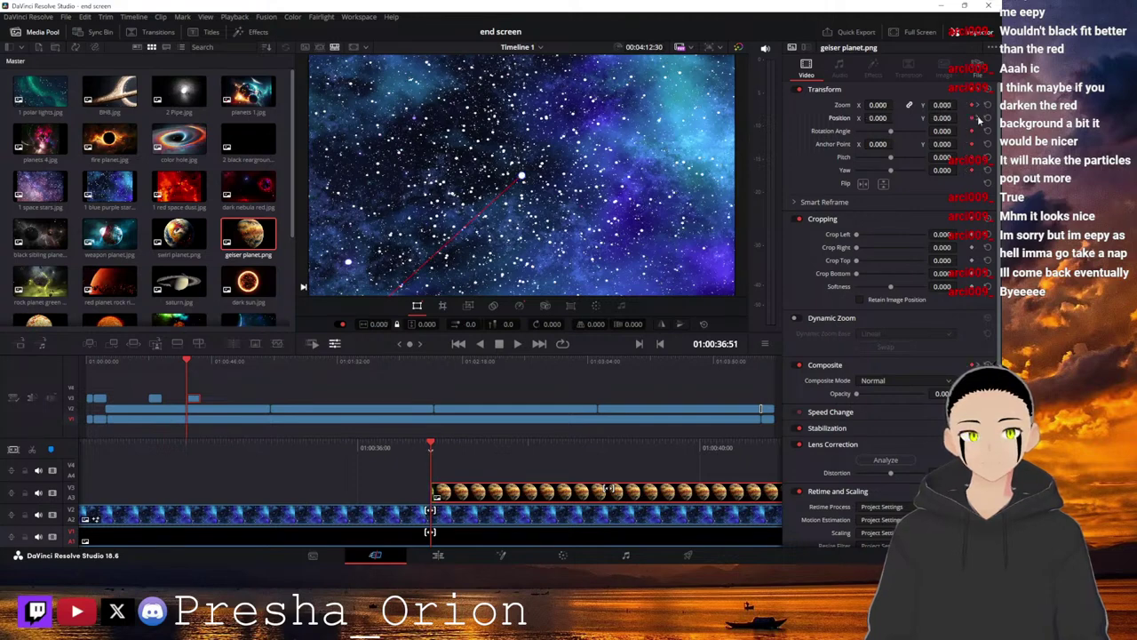
click(980, 118)
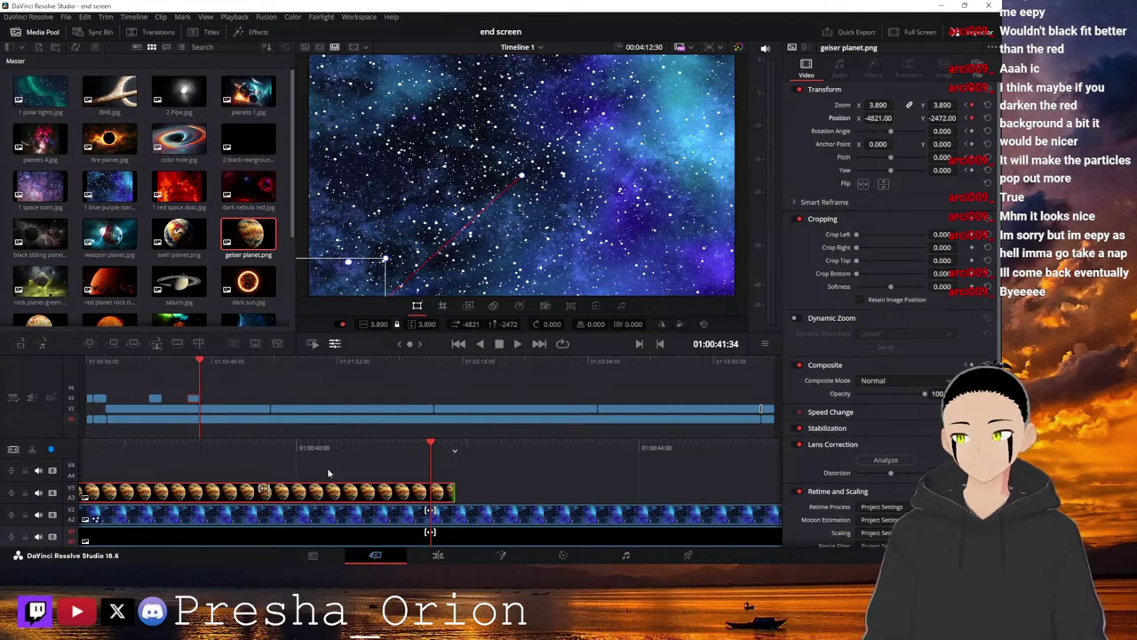
drag(348, 446, 537, 443)
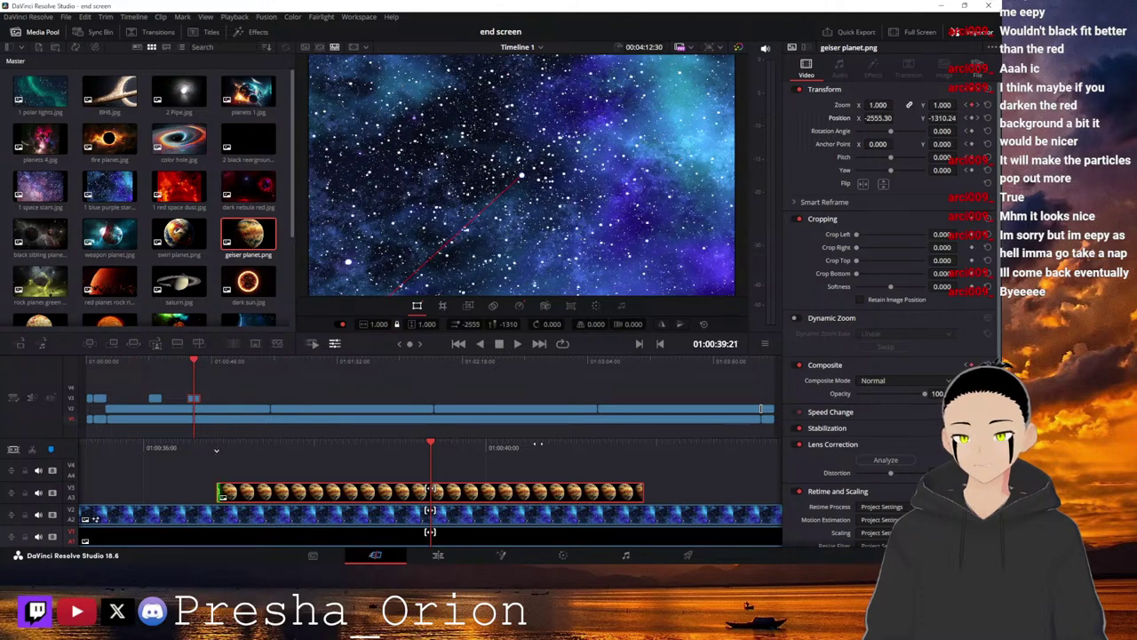
drag(538, 443, 747, 444)
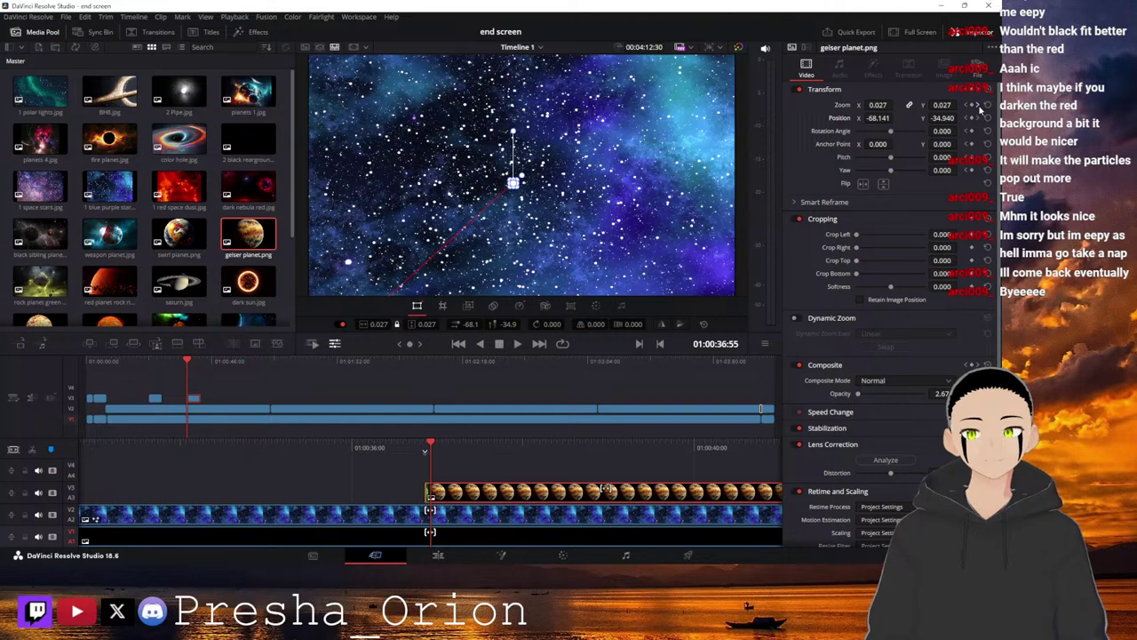
click(977, 105)
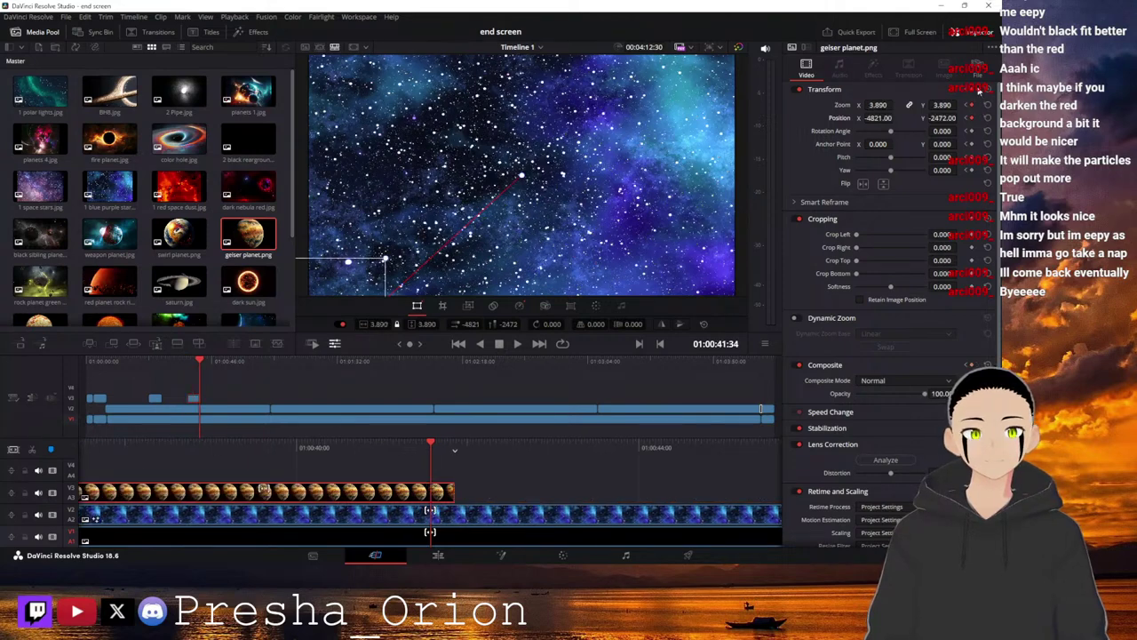
click(987, 89)
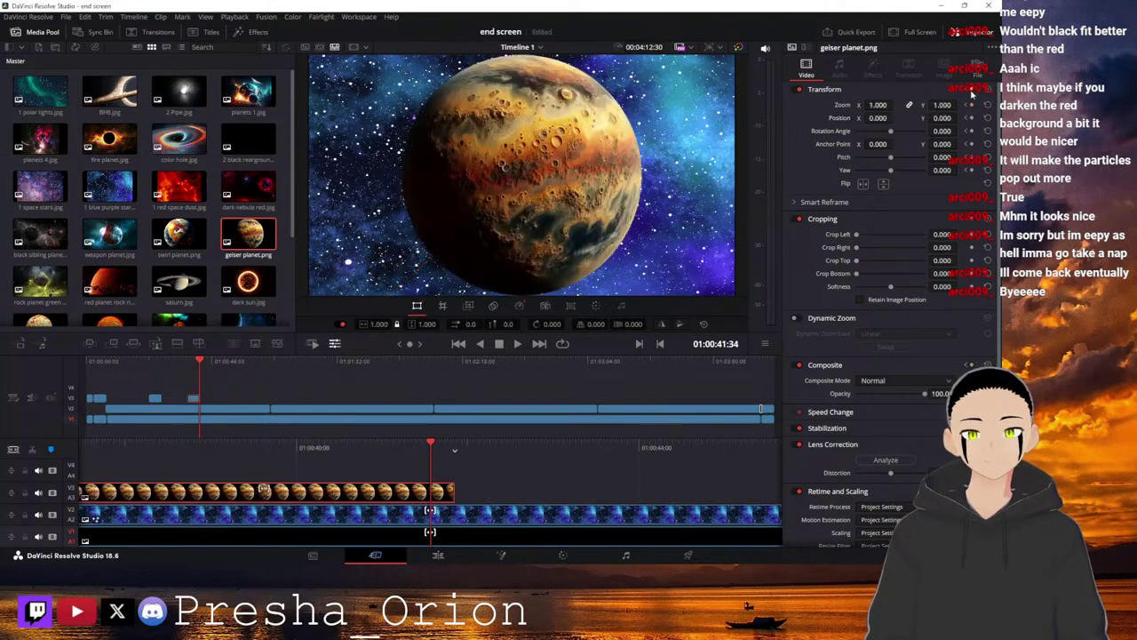
Remove the geiser planet clip's Transform keyframes at 01:00:39:21 and return to those at 01:00:36:51.
drag(556, 442, 983, 410)
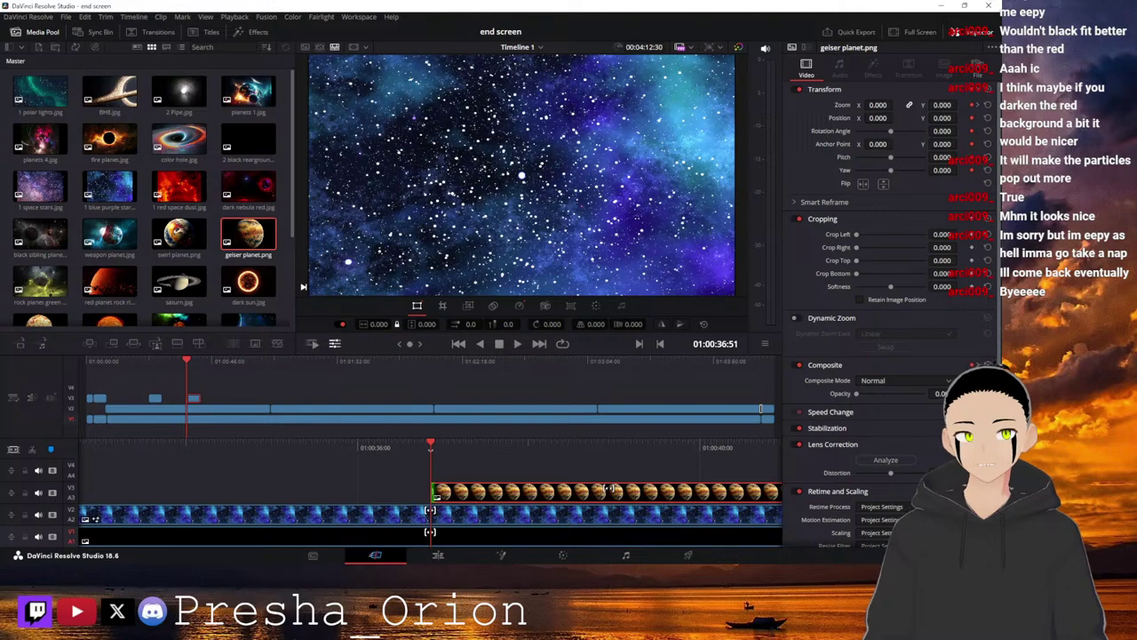
key(space)
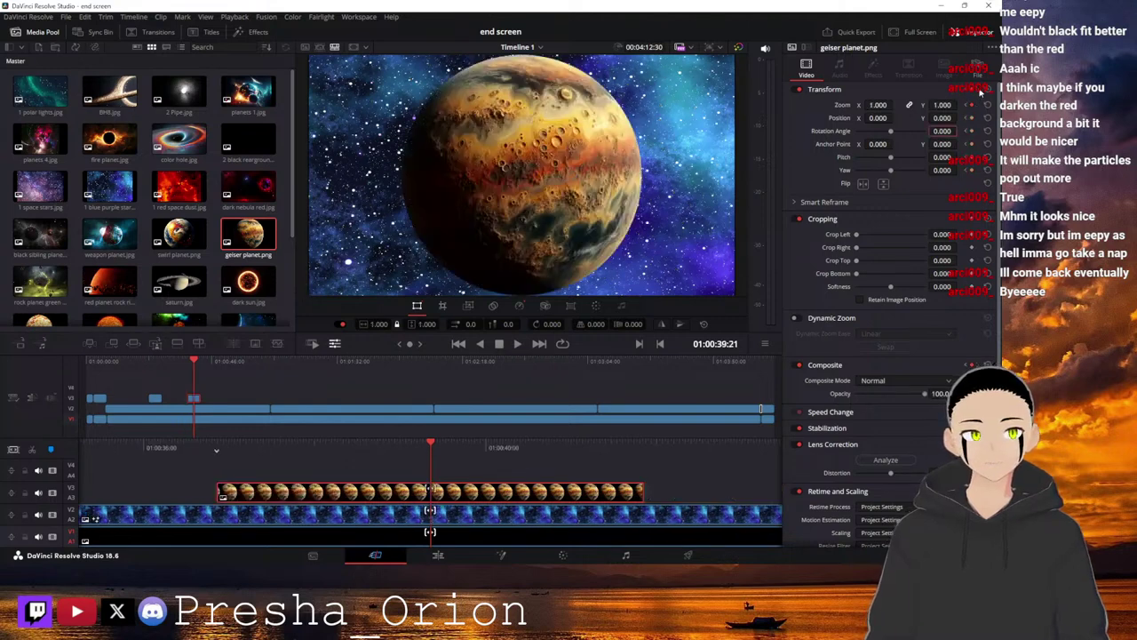
click(973, 90)
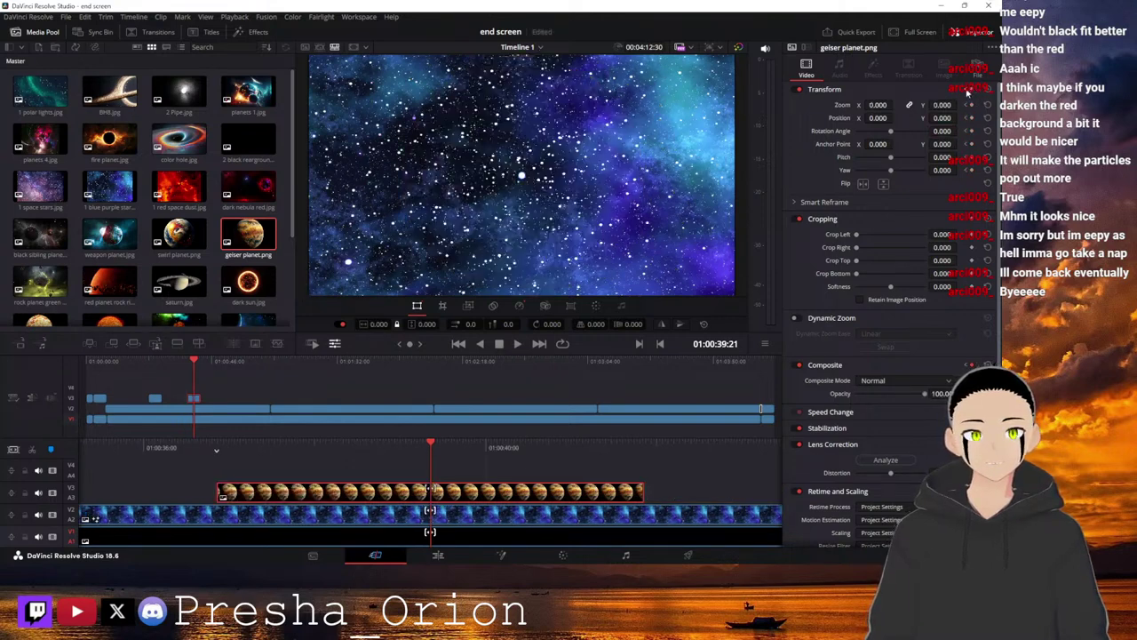
click(967, 91)
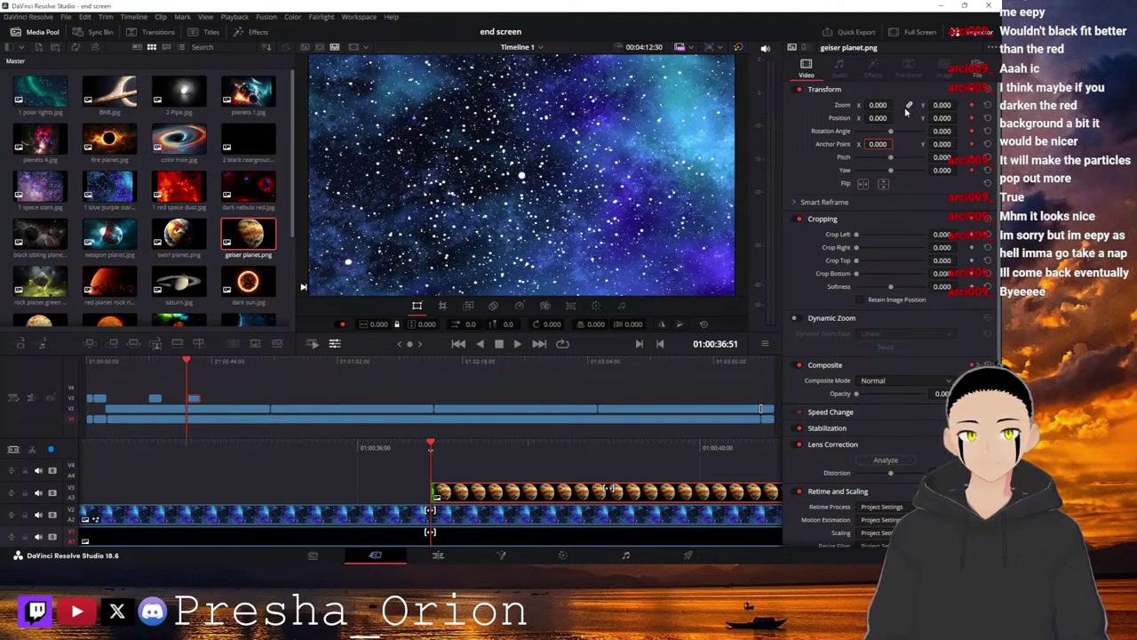
Keyframe the geiser planet clip's Zoom at 1.000 and Position at 0 at 01:00:39:21.
click(971, 121)
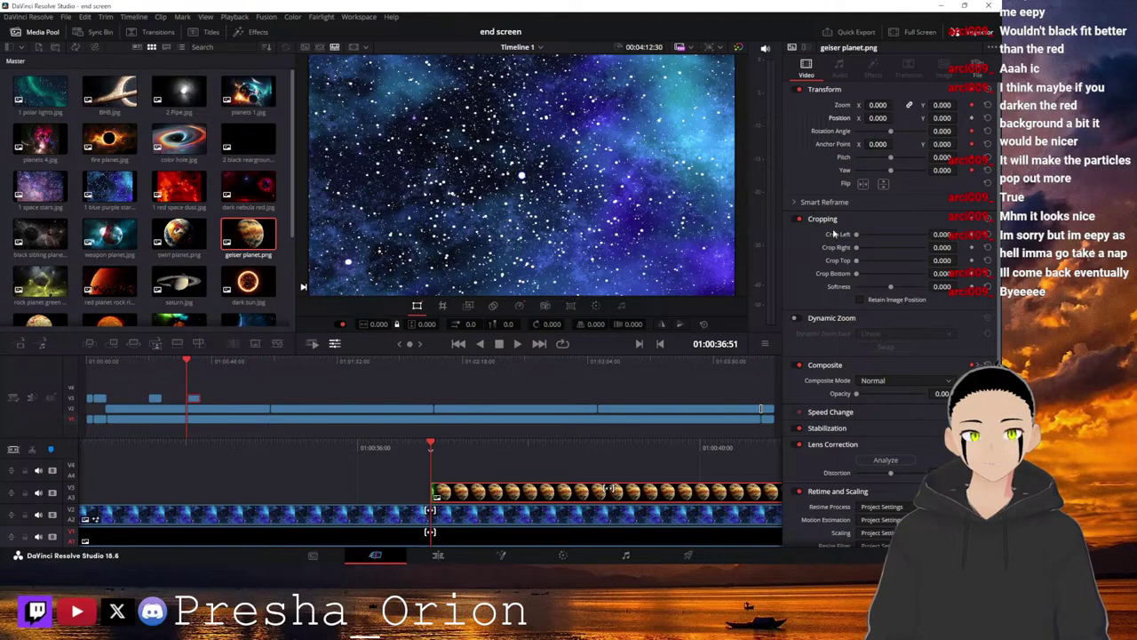
key(space)
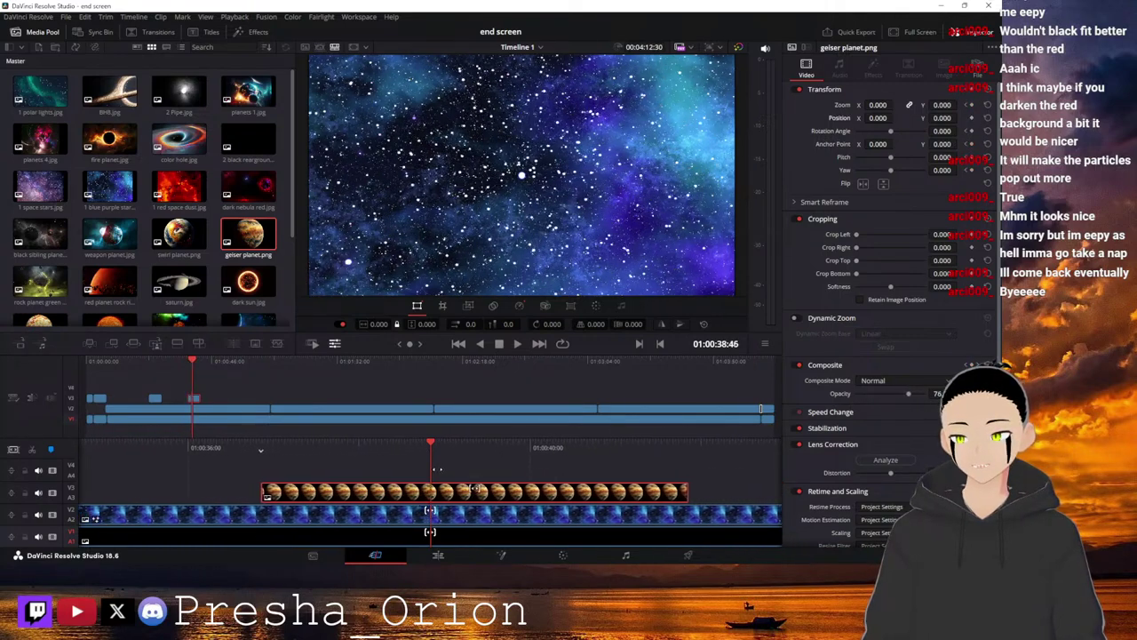
drag(878, 105, 900, 105)
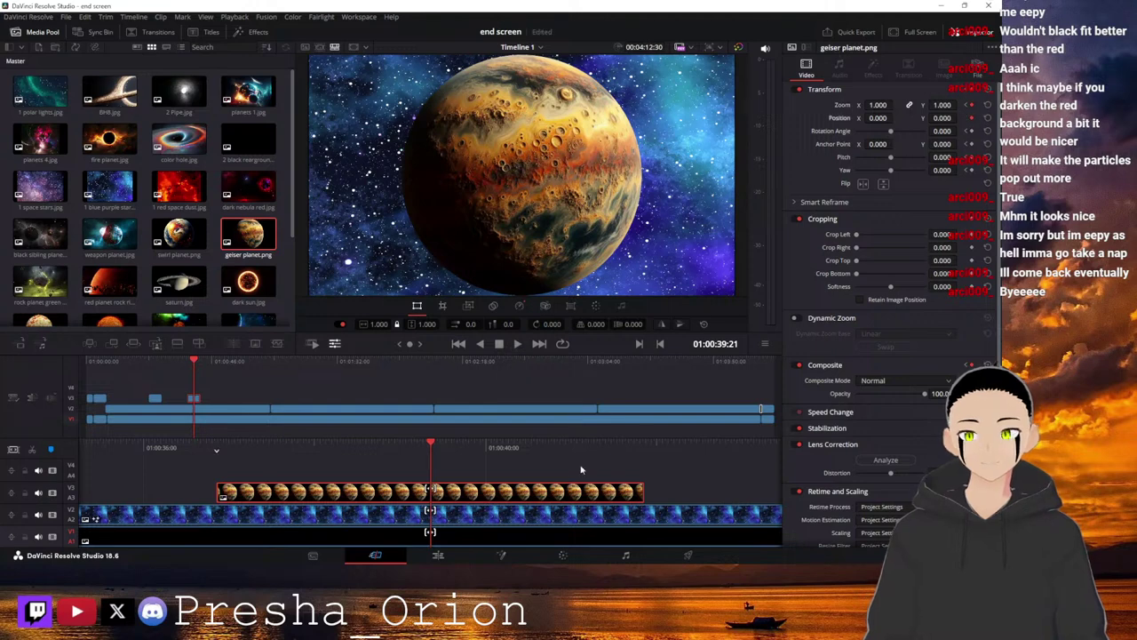
Keyframe the geiser planet clip at 01:00:41:36 with Zoom 3.000 and Position X -3452, Y -1842.
drag(579, 447, 400, 468)
drag(878, 104, 733, 117)
drag(942, 117, 857, 118)
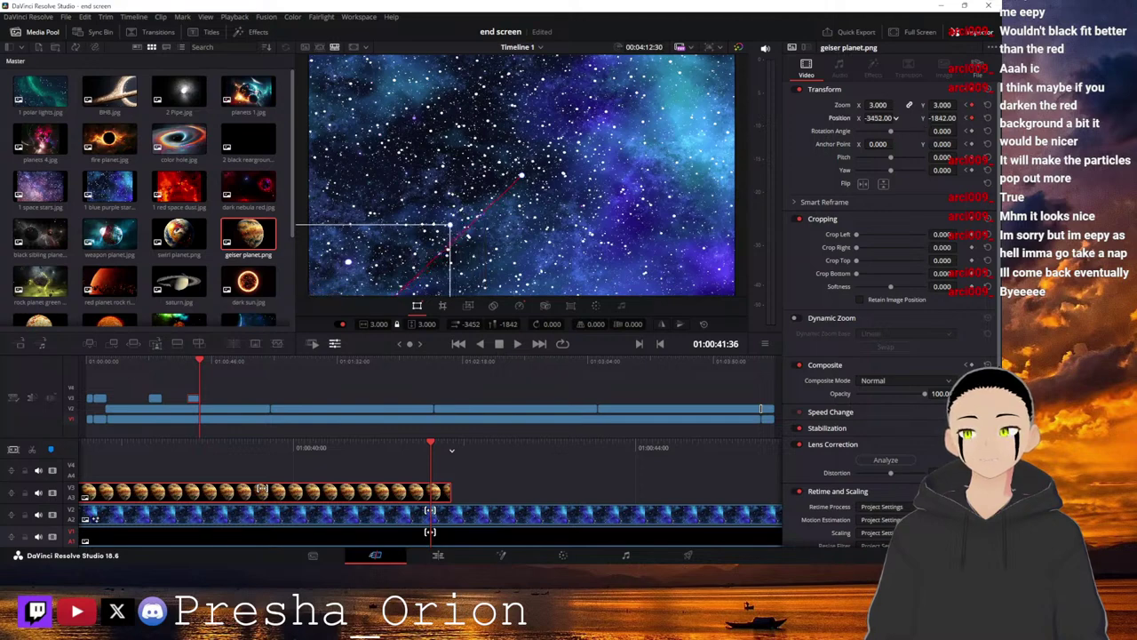
Play the timeline from before the geiser planet clip to past its end to check the reworked fly-by.
drag(483, 441, 978, 425)
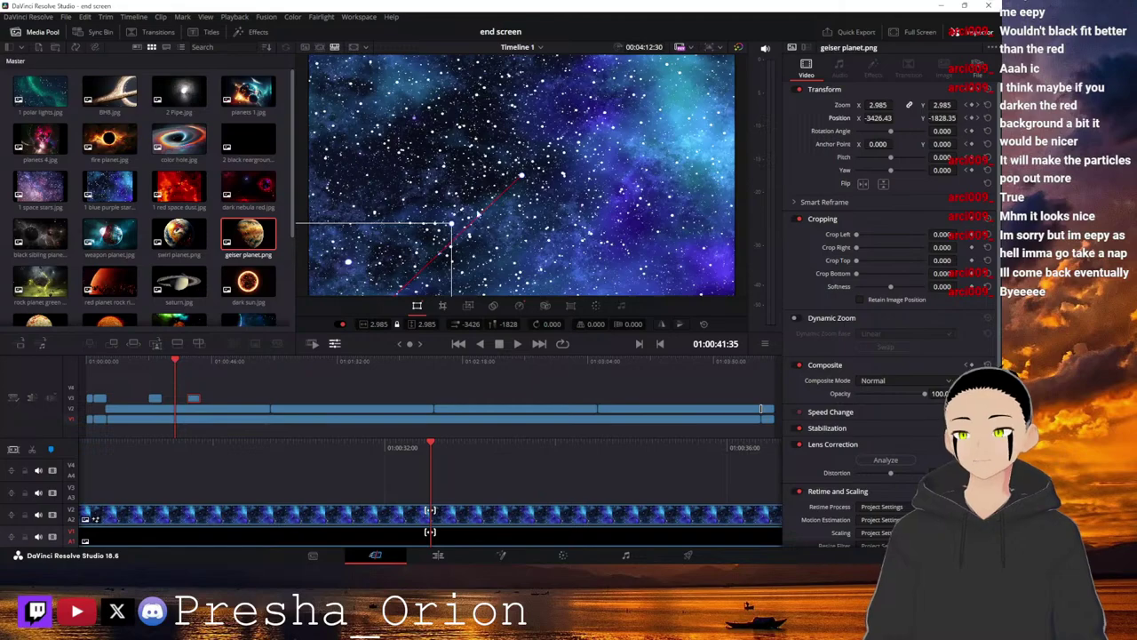
click(519, 343)
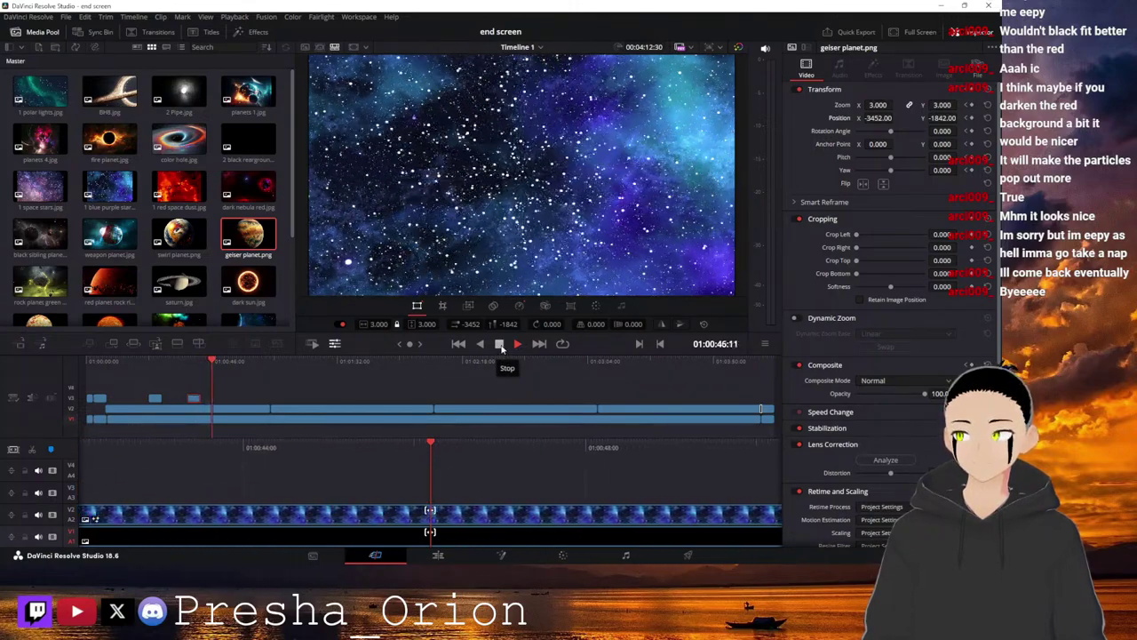
click(500, 345)
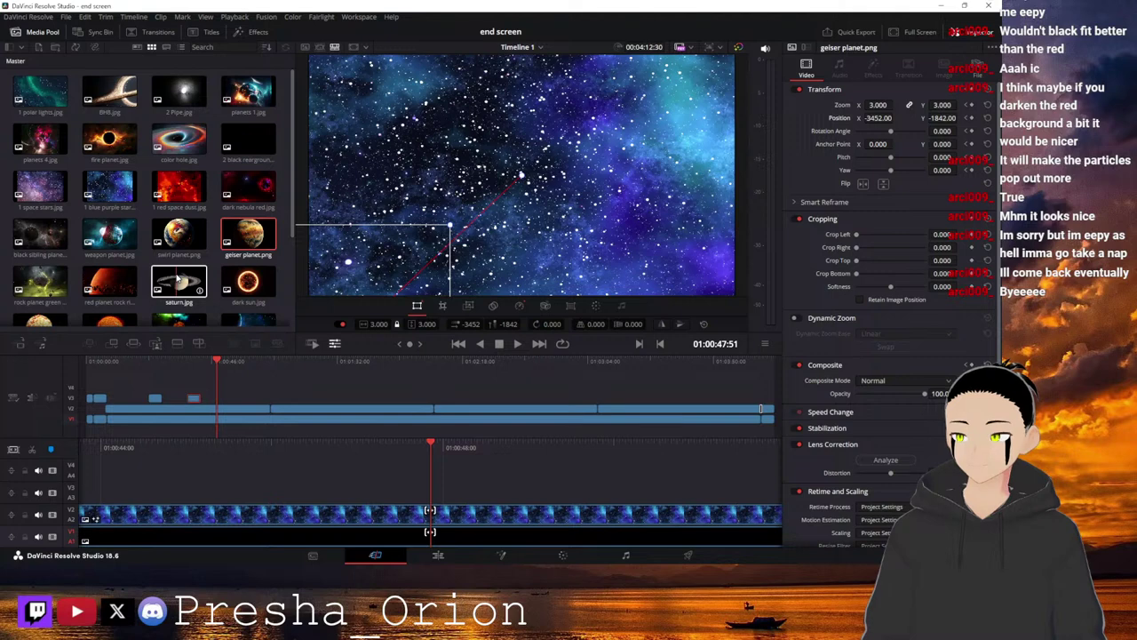
Place saturn.jpg on track V3 at 01:00:47:51 over the star background, select the clip and open the effects library.
drag(178, 281, 431, 508)
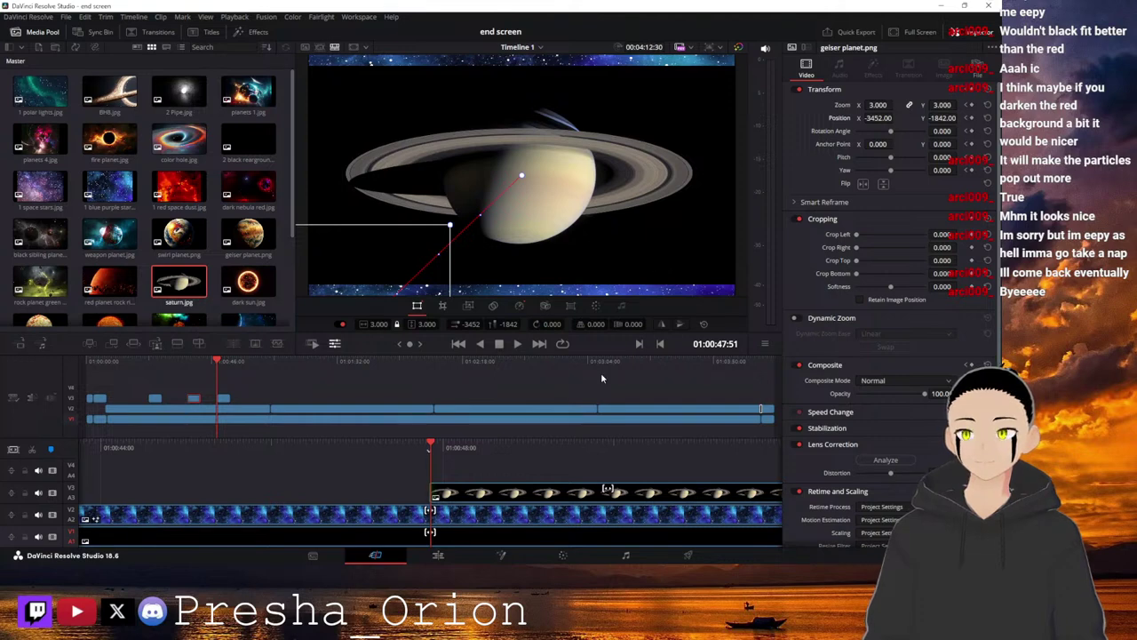
click(516, 498)
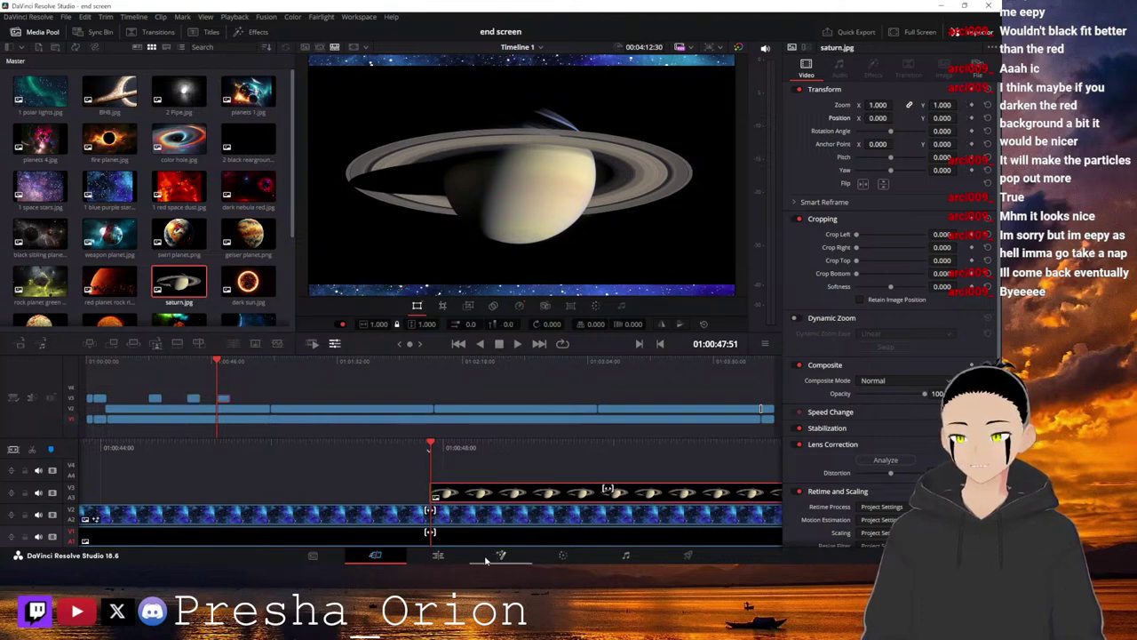
click(254, 31)
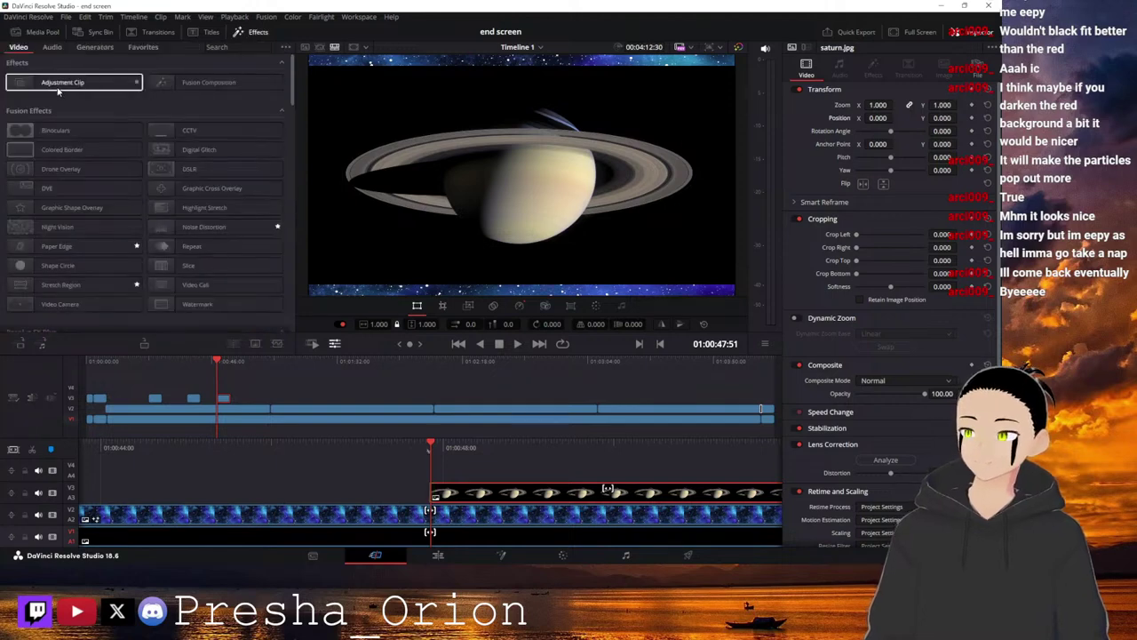
Apply the 3D Keyer effect from the favourites to the saturn.jpg clip.
click(144, 47)
scroll(109, 160, down, 5)
drag(22, 311, 494, 495)
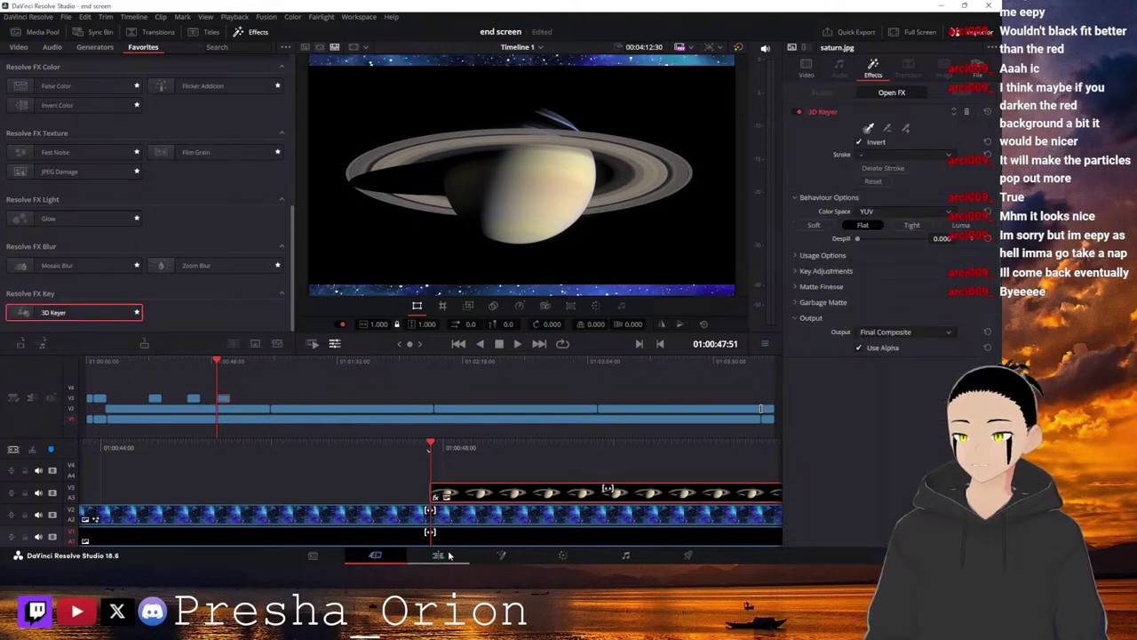
On the Edit page, enable the Open FX Overlay, key out the black background around Saturn with a stroke and save the project.
click(444, 556)
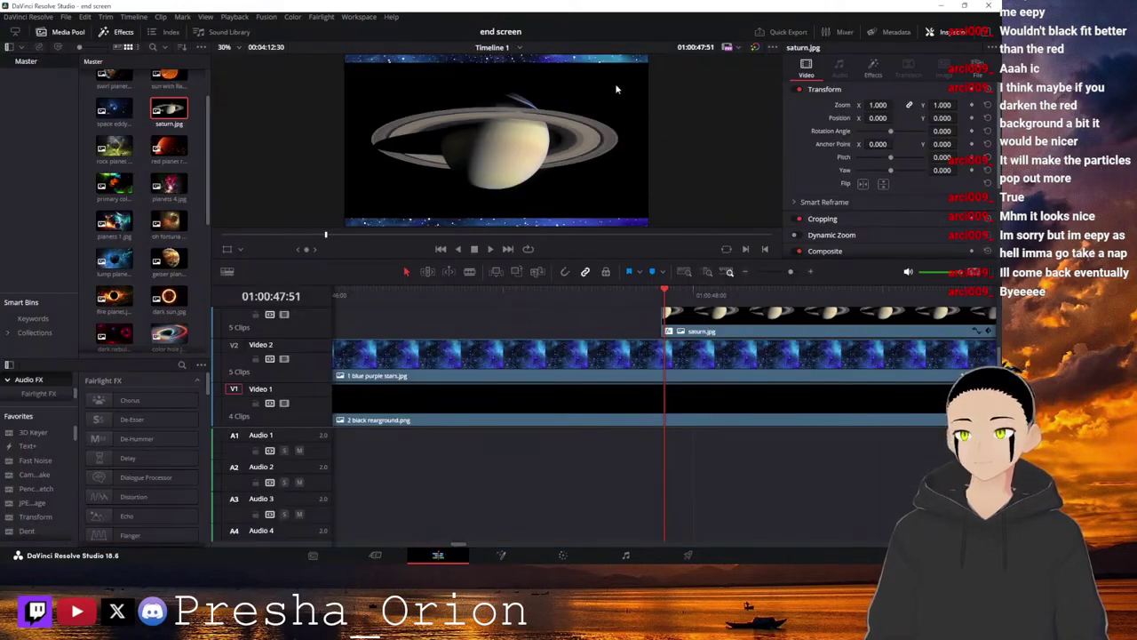
click(238, 250)
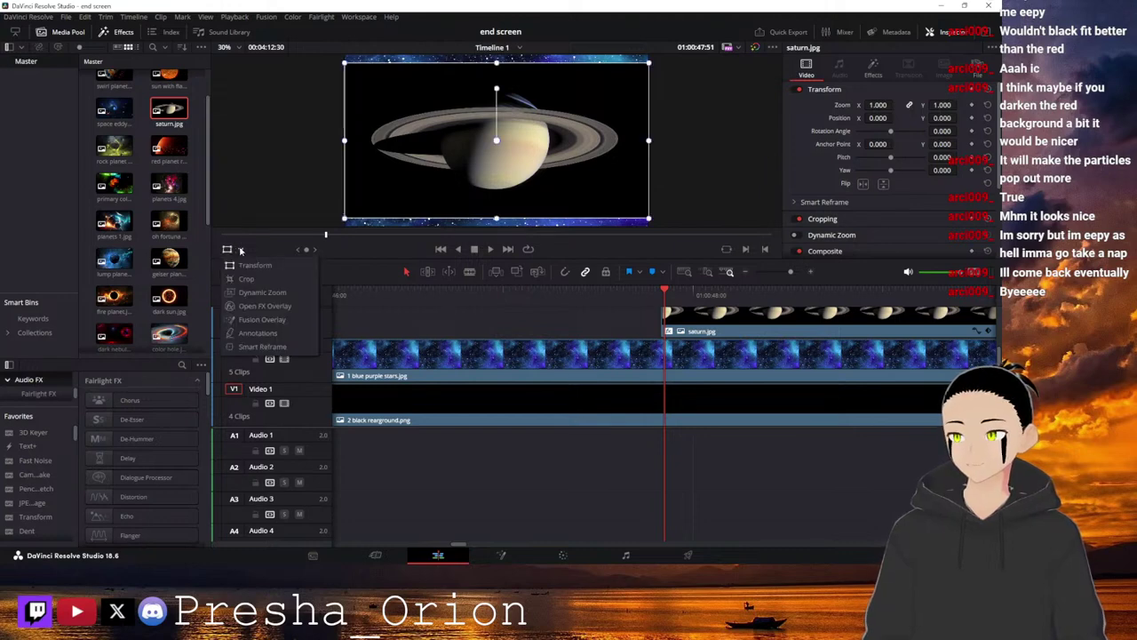
click(240, 307)
mouse_move(611, 89)
mouse_down()
mouse_move(631, 151)
mouse_move(622, 180)
mouse_up()
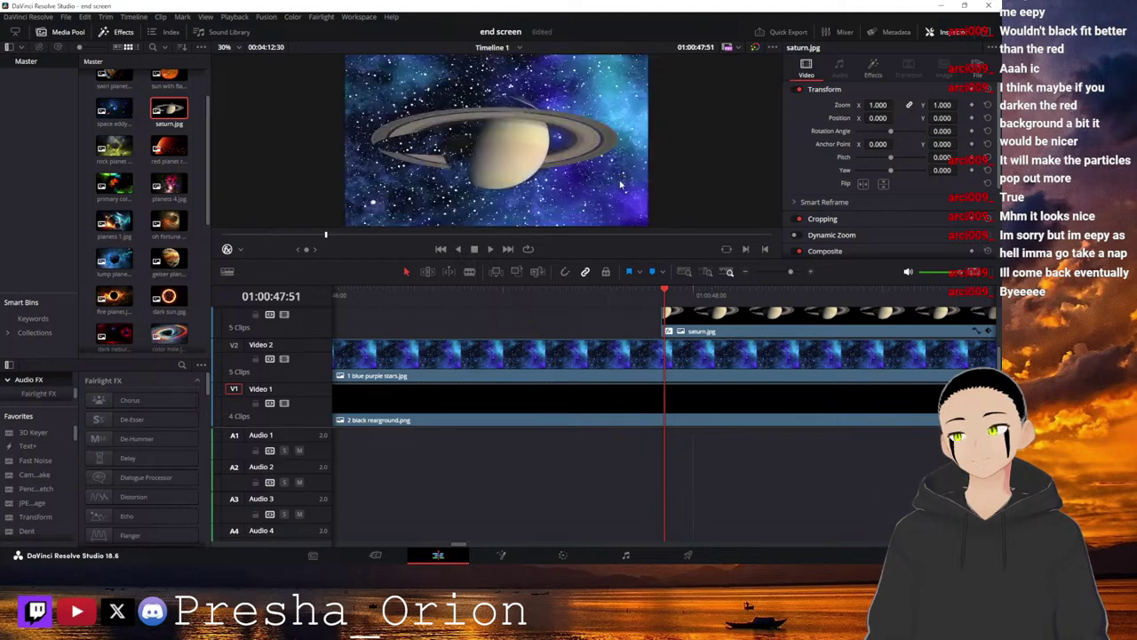
key(ctrl+s)
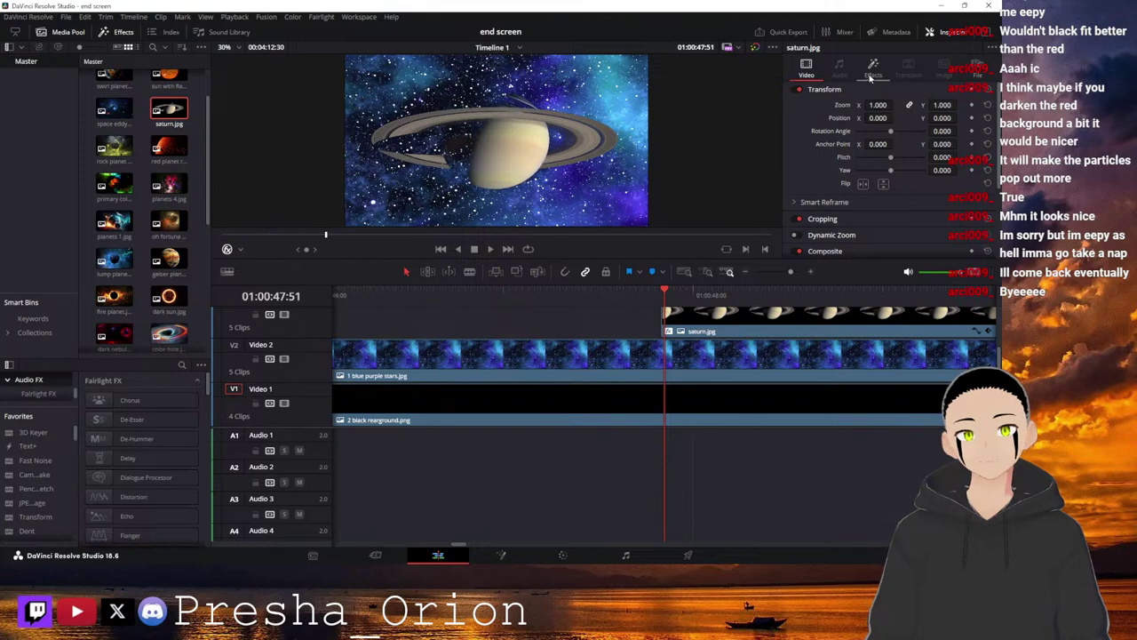
Try to restore Saturn's dark side and rings with subtracting 3D Keyer strokes over the planet.
click(880, 75)
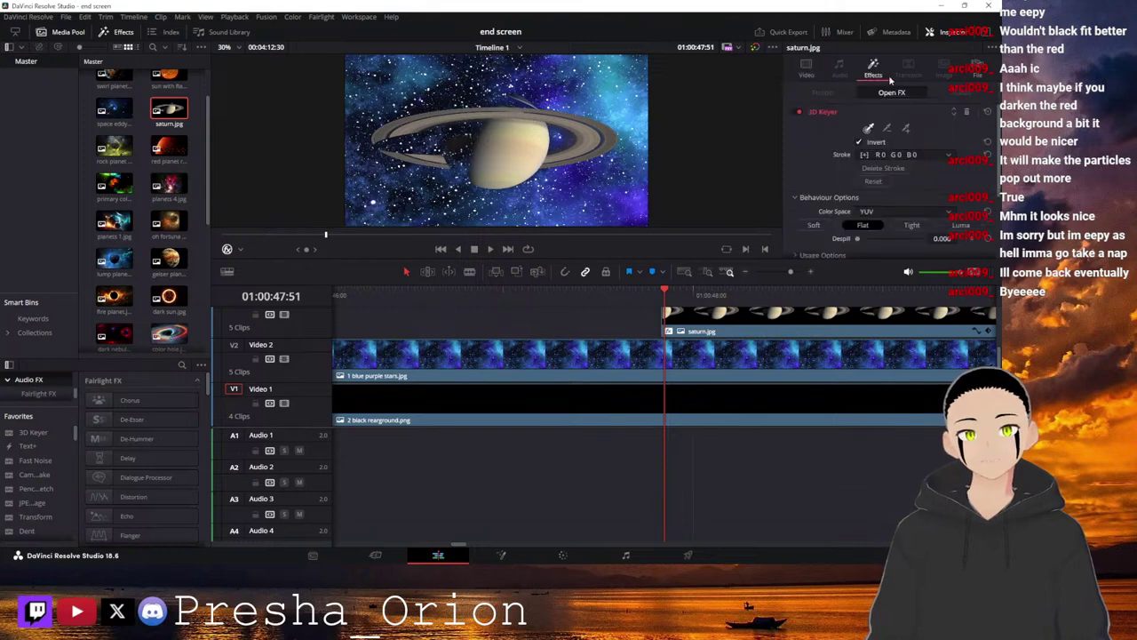
click(886, 128)
mouse_move(458, 142)
mouse_down()
mouse_move(473, 137)
mouse_move(451, 147)
mouse_move(468, 178)
mouse_up()
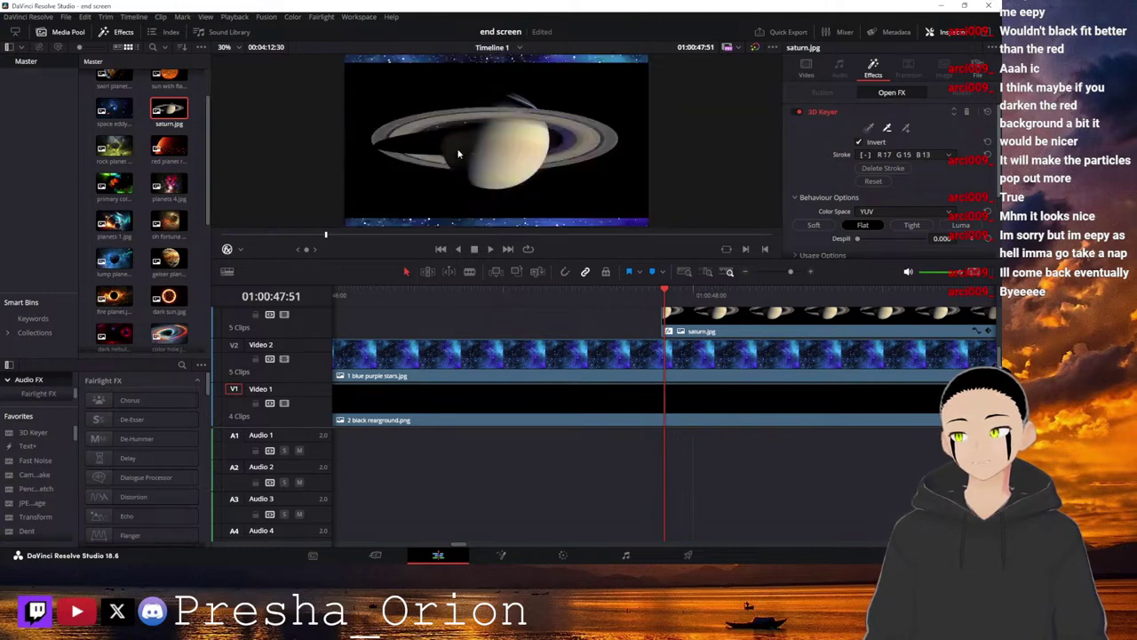
drag(435, 123, 500, 154)
drag(537, 93, 432, 157)
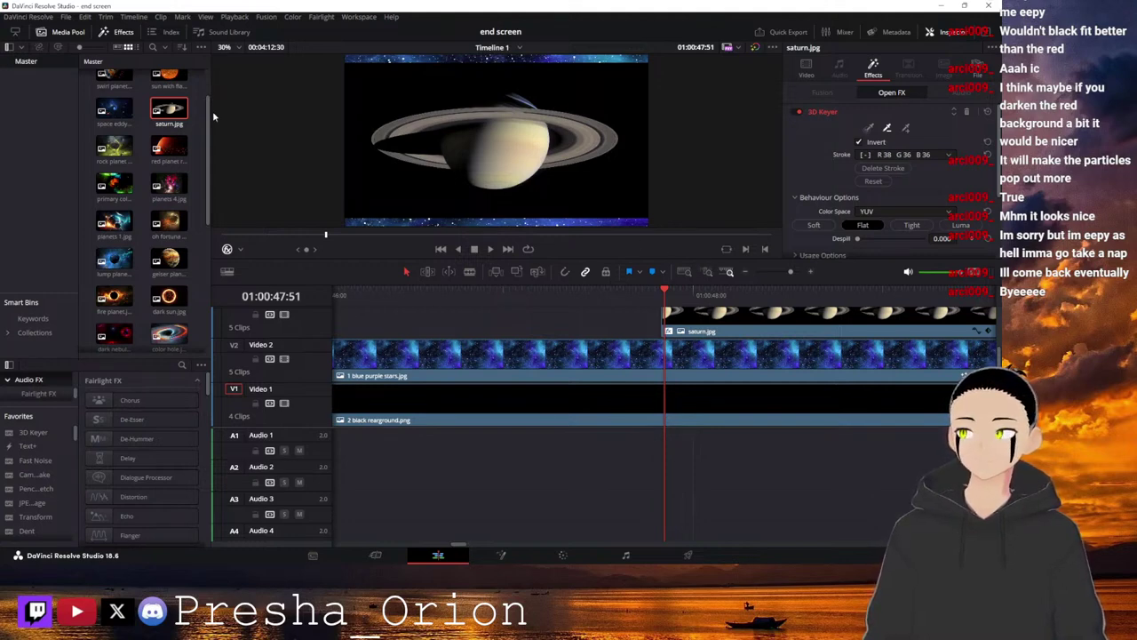
Return to the Cut page and delete the saturn.jpg clip from track V3.
click(170, 114)
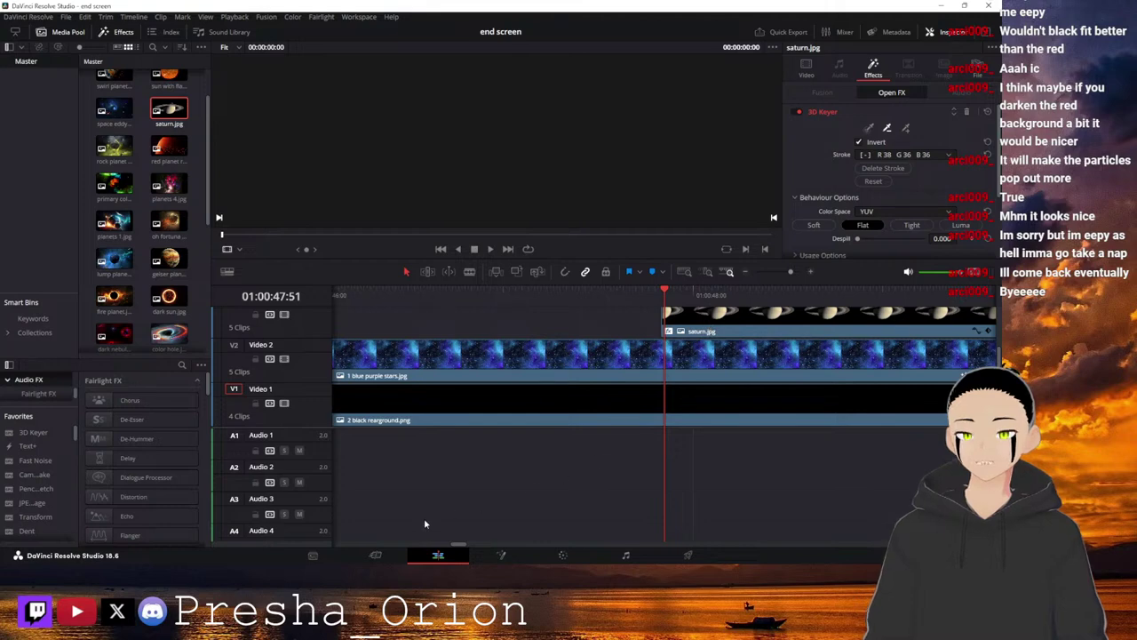
click(377, 554)
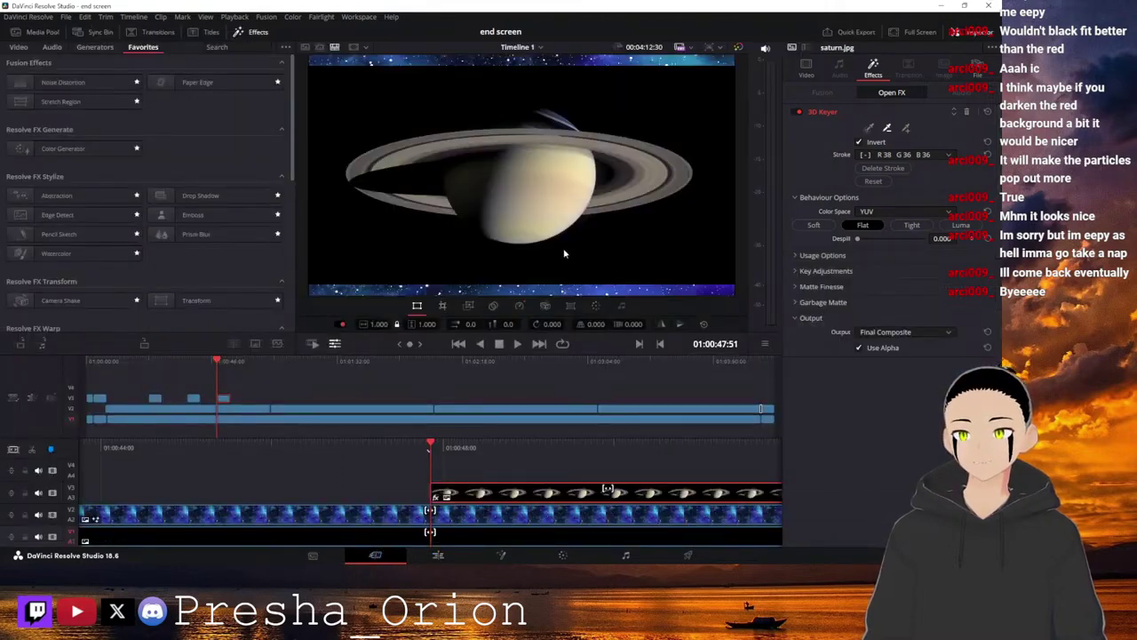
right_click(487, 495)
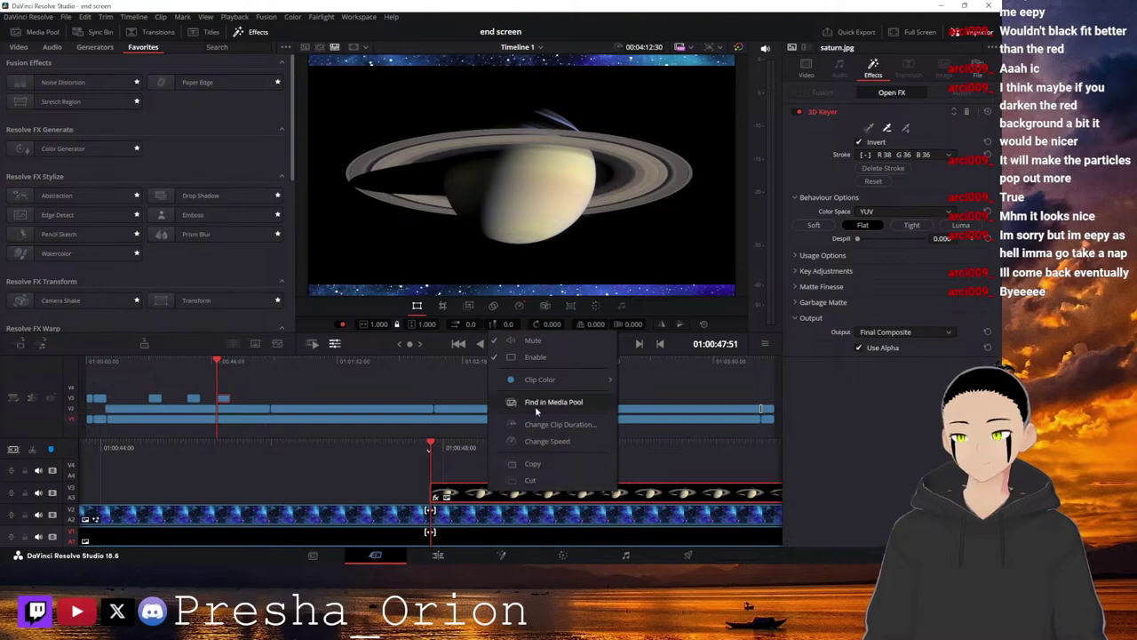
click(658, 493)
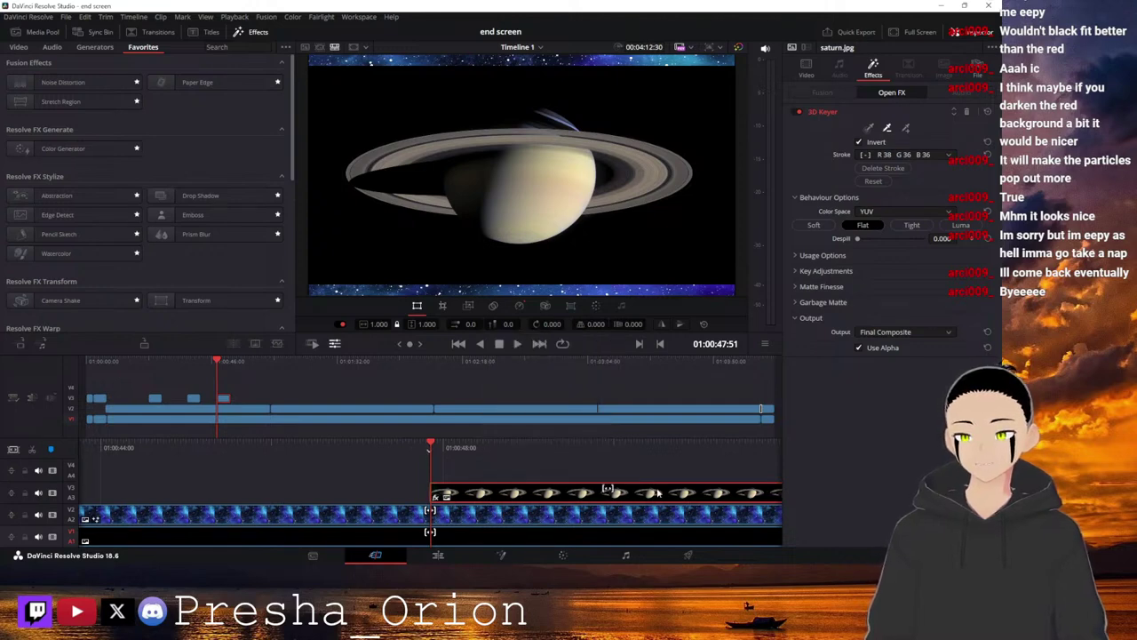
key(Delete)
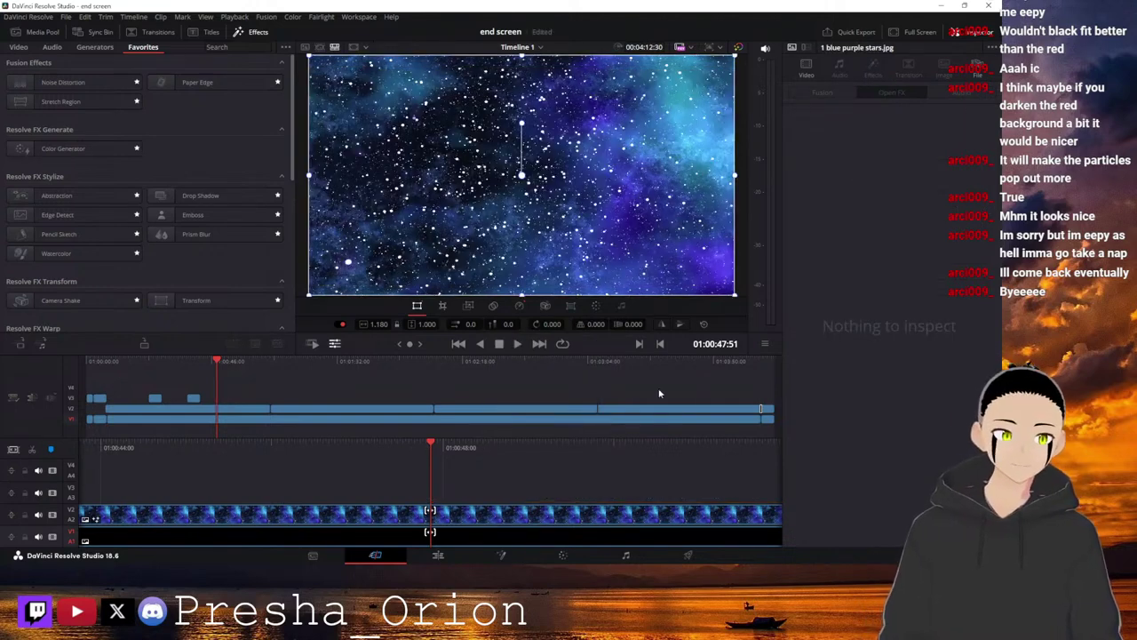
Place dark sun.jpg from the media pool on track V3 over the star background, starting at about 01:00:47:30.
click(34, 33)
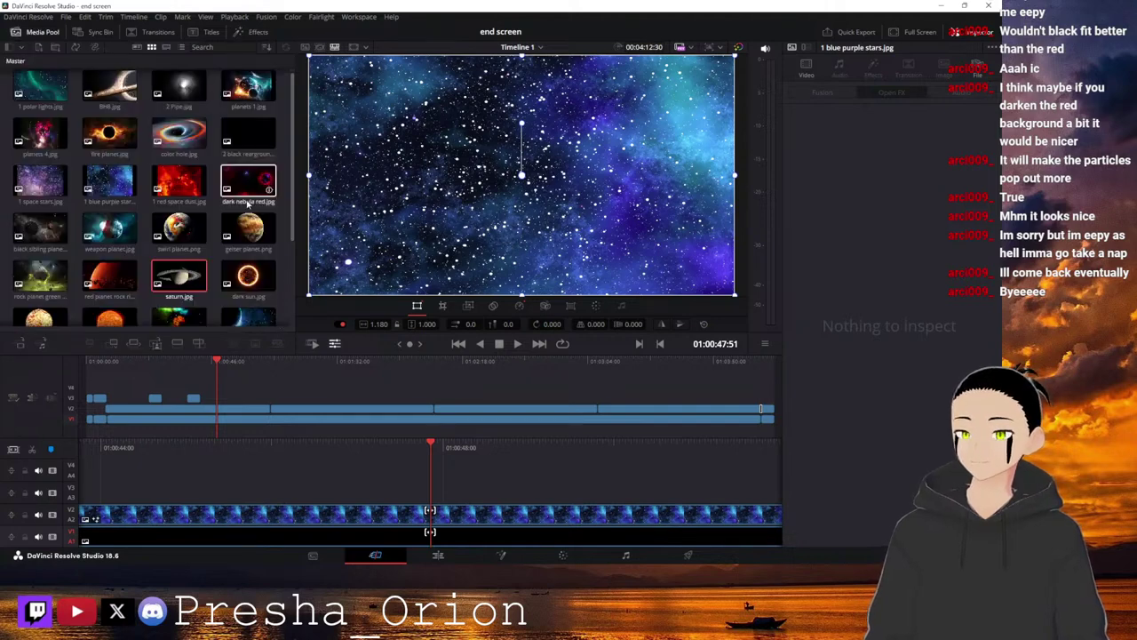
scroll(238, 188, down, 1)
scroll(238, 189, down, 1)
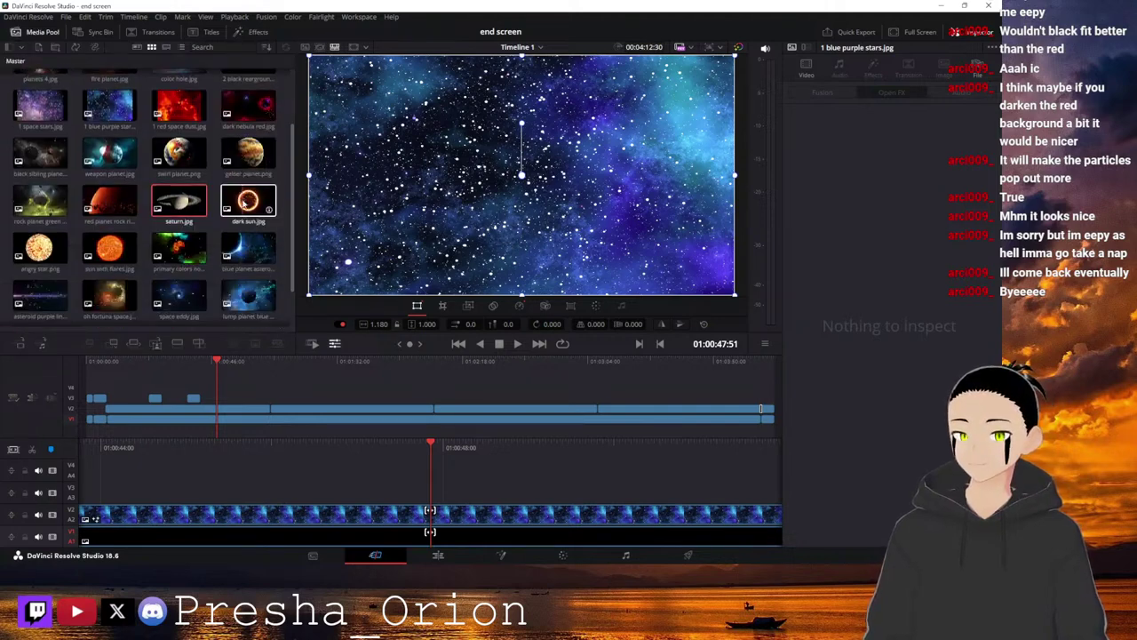
drag(247, 200, 404, 493)
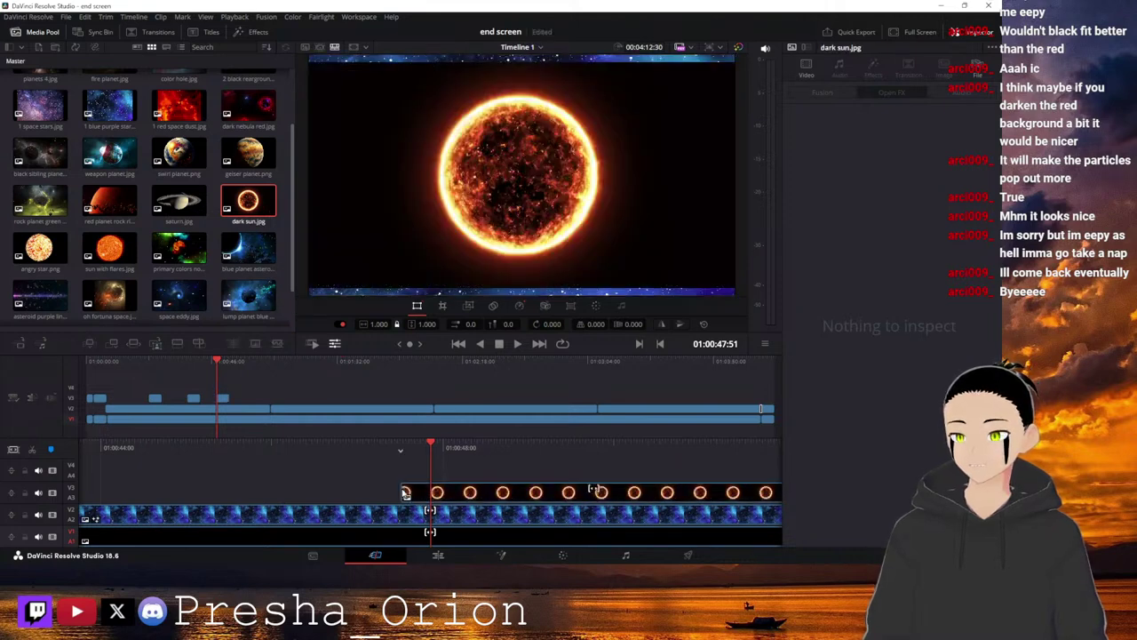
key(v)
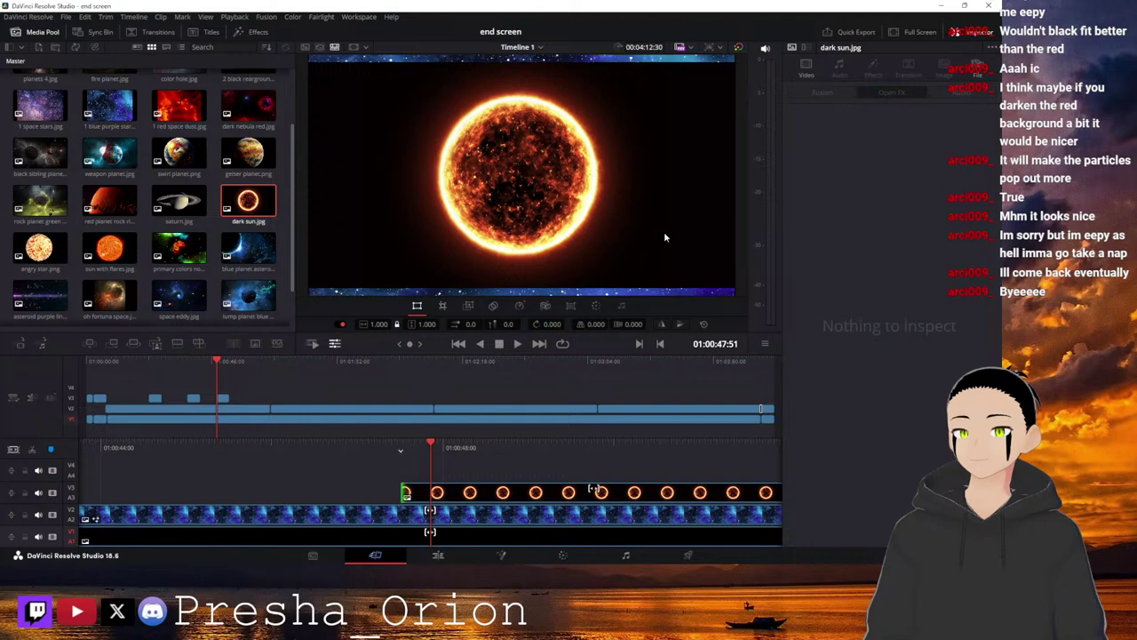
drag(481, 452, 511, 453)
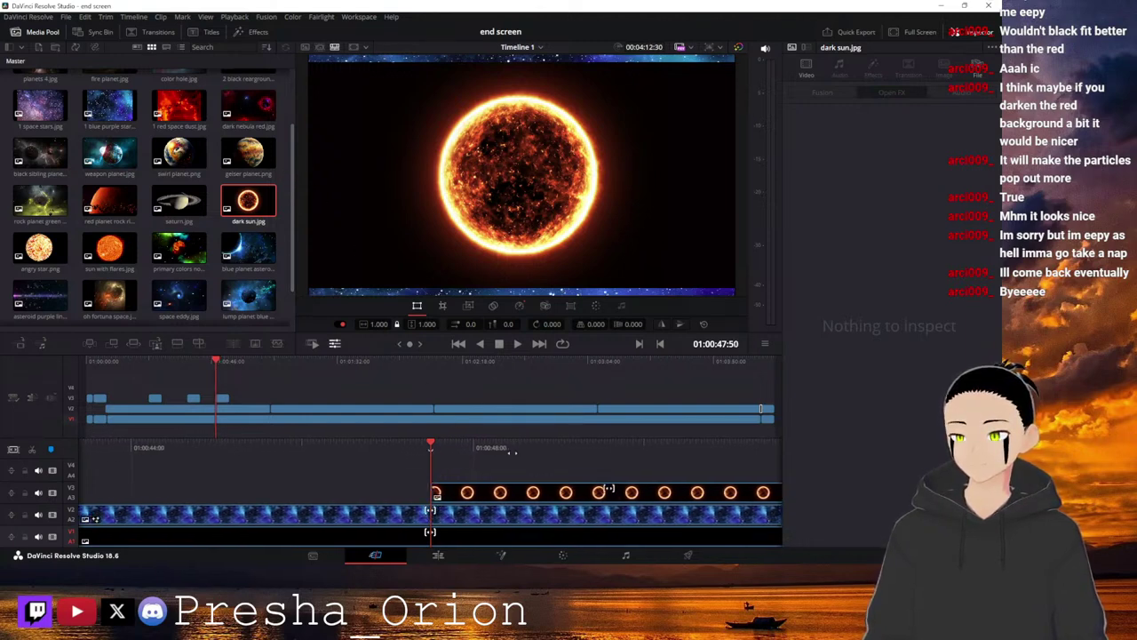
Apply the 3D Keyer to the dark sun clip, key out its black background and try to restore the sun's surface with a subtracting stroke.
click(438, 555)
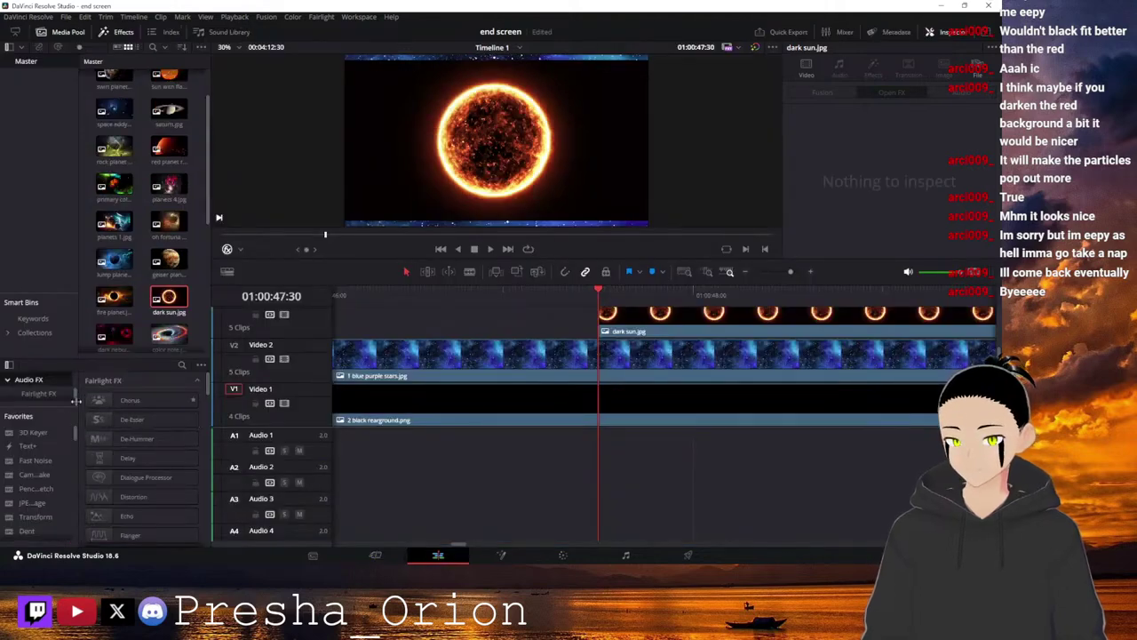
drag(41, 437, 653, 320)
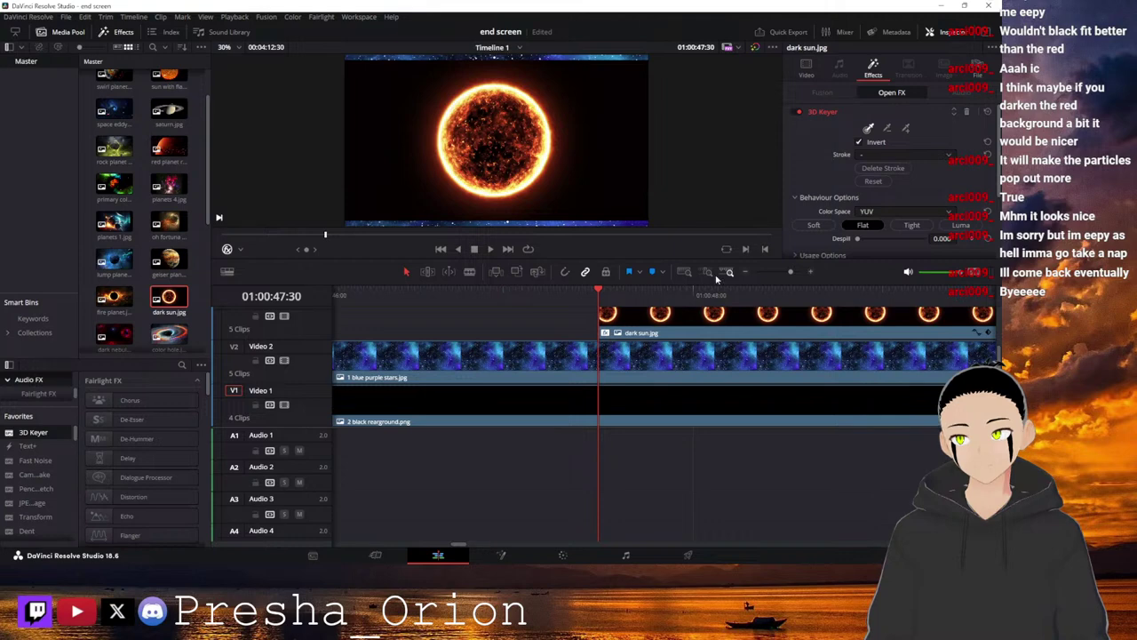
mouse_move(601, 83)
mouse_down()
mouse_move(620, 97)
mouse_move(576, 114)
mouse_move(608, 150)
mouse_up()
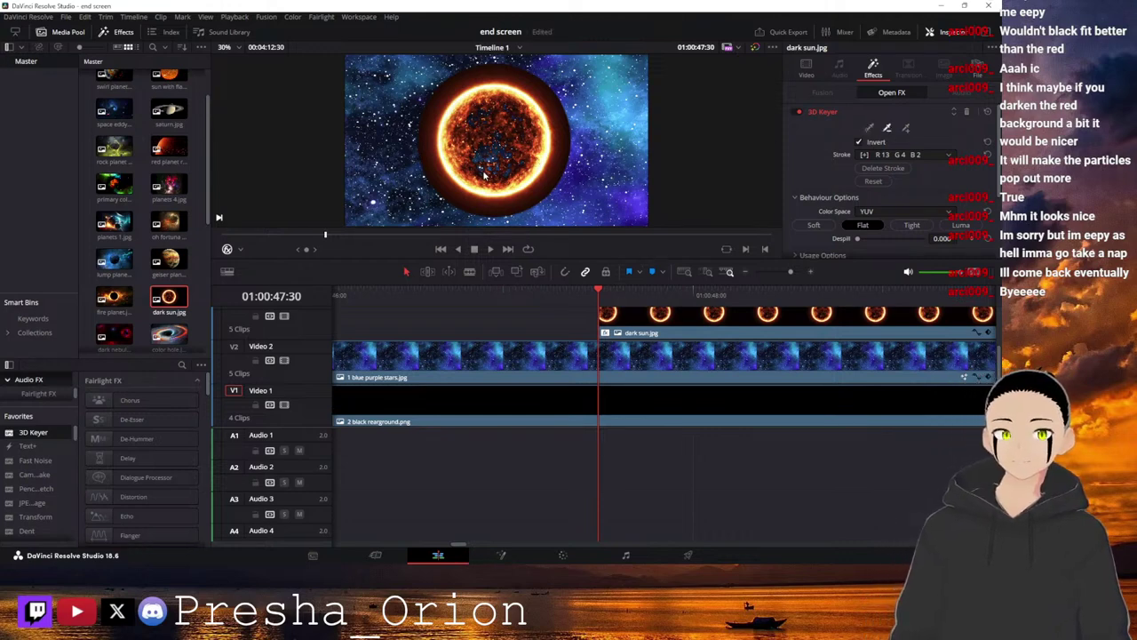
drag(479, 154, 489, 155)
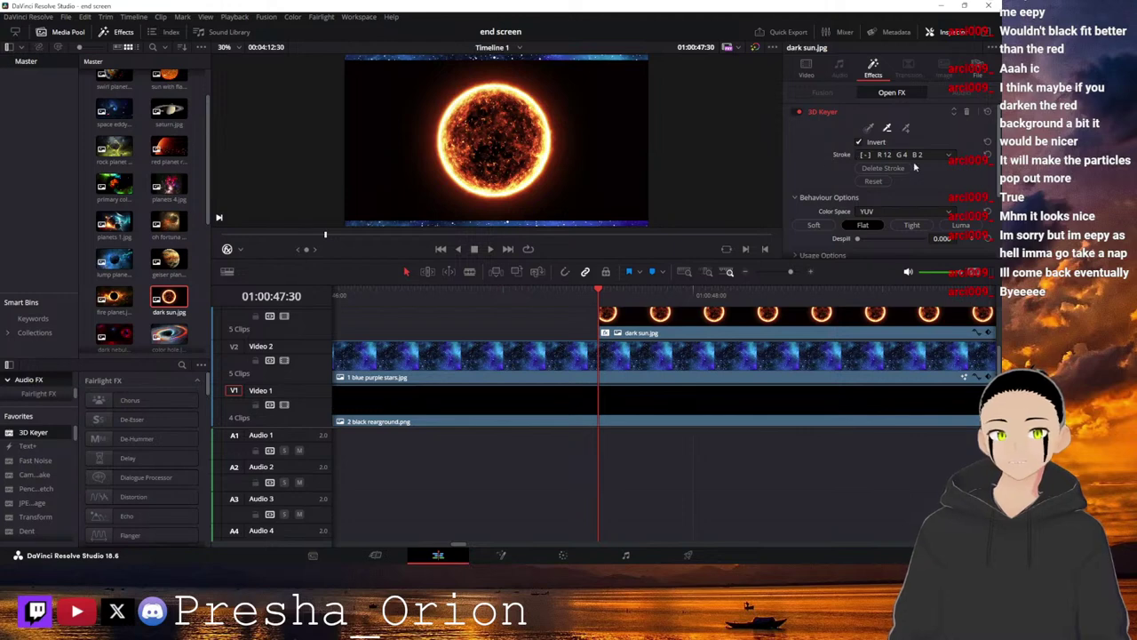
Set the keyer's Color Space to HSL and sample the black background beside the dark sun again.
click(924, 213)
click(868, 237)
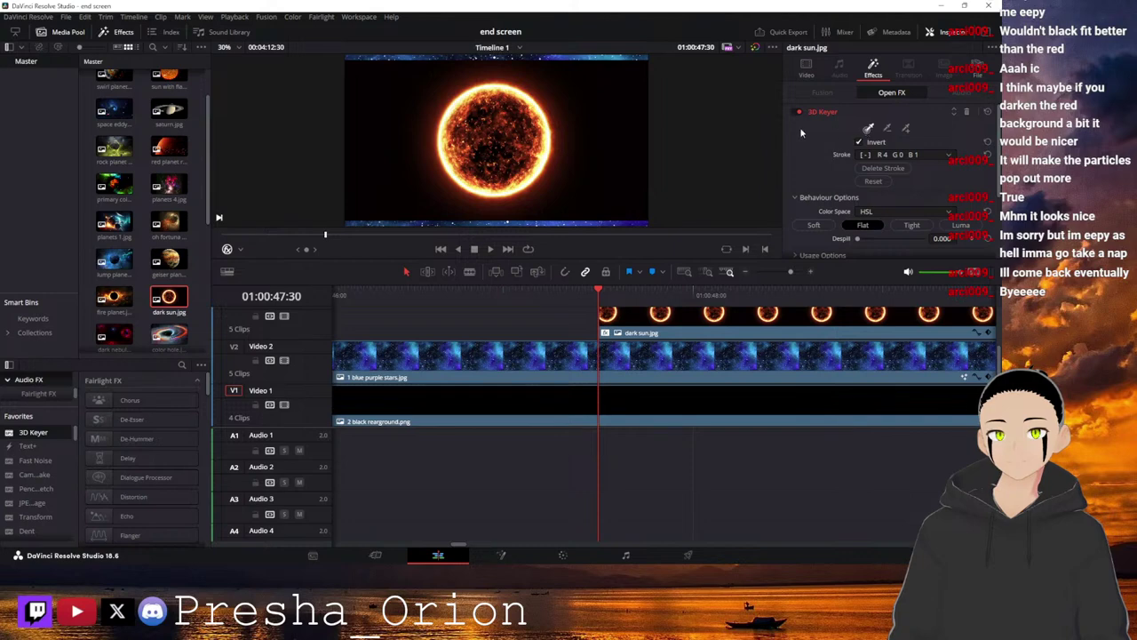
mouse_move(556, 96)
mouse_down()
mouse_move(603, 125)
mouse_move(699, 134)
mouse_up()
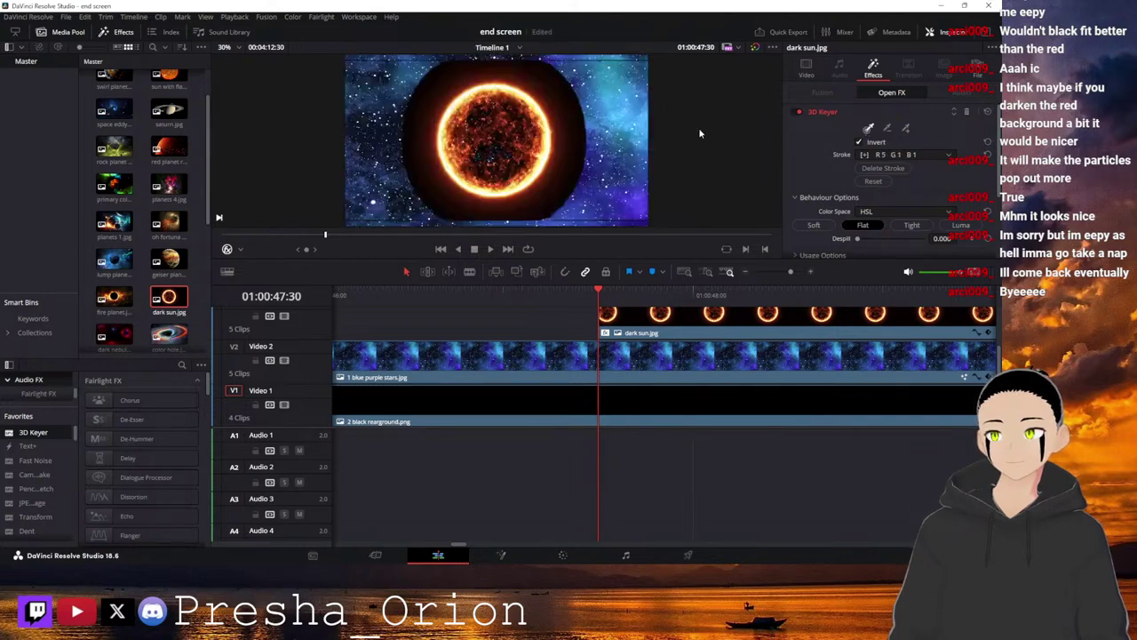
Clear the keyer strokes, set the behaviour to Luma and resample the black background around the dark sun.
click(900, 171)
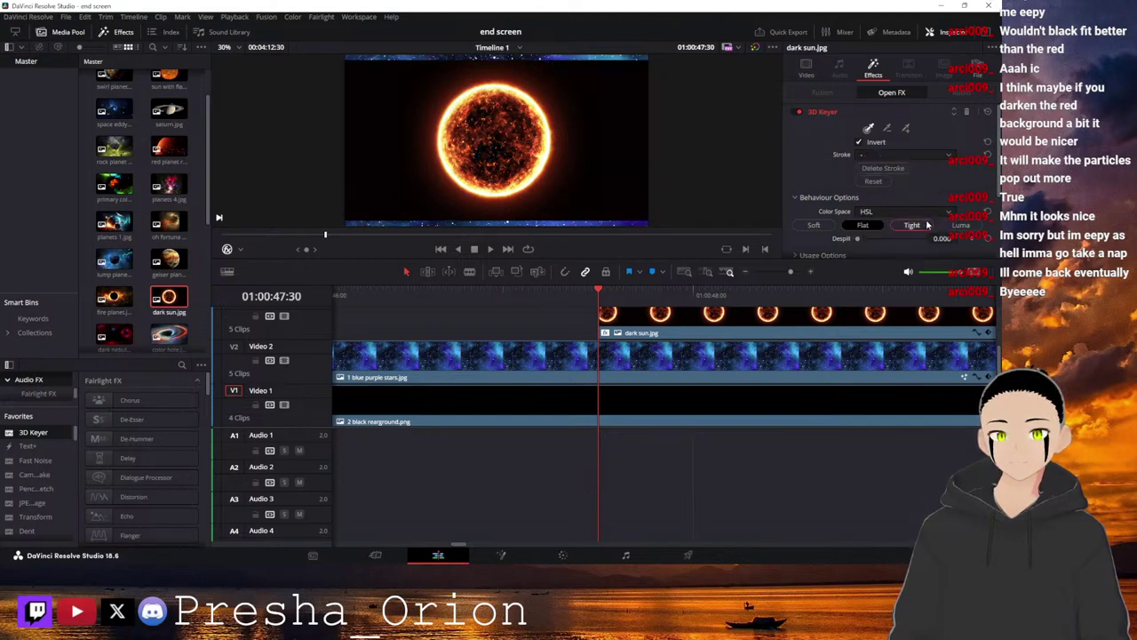
click(953, 226)
drag(597, 126, 647, 157)
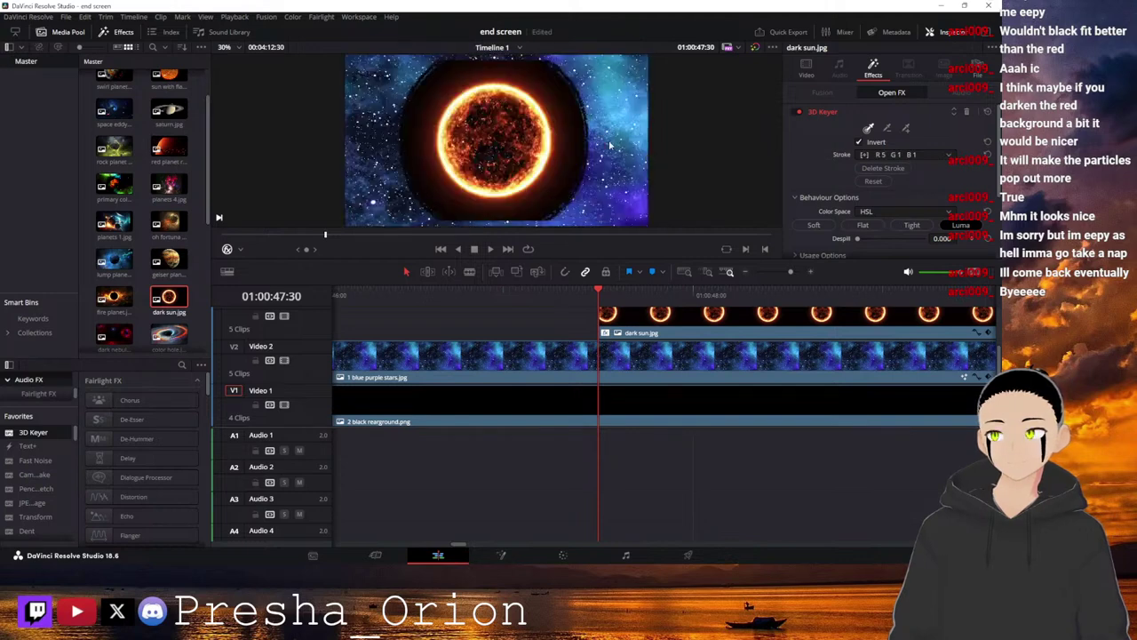
drag(563, 110, 602, 124)
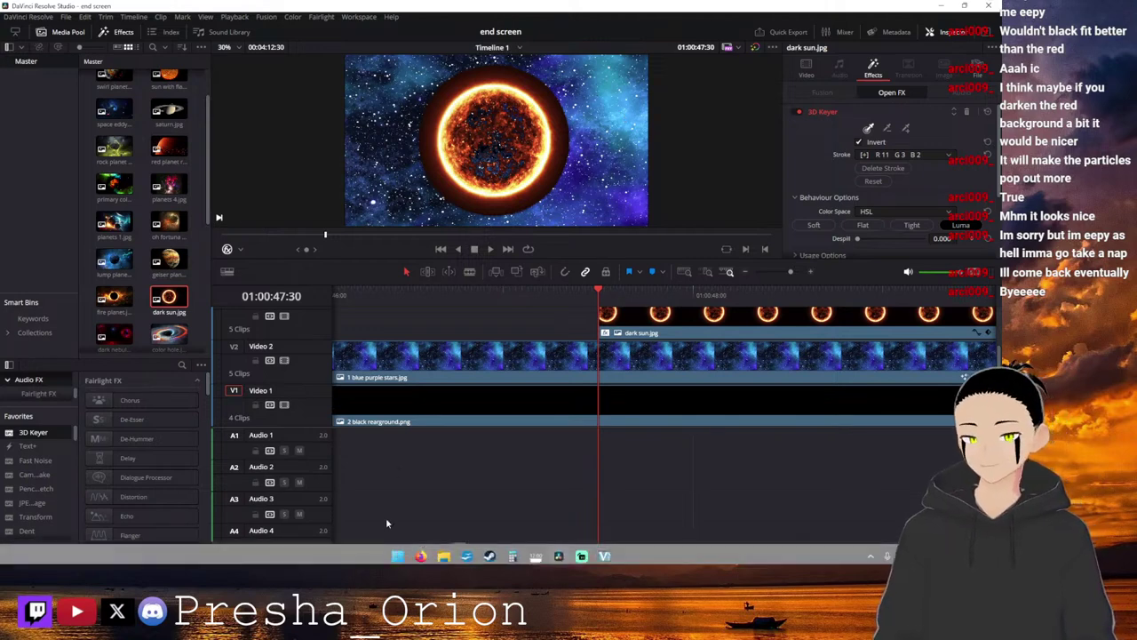
Delete the dark sun clip from track V3 on the Cut page and remove dark sun.jpg from the media pool.
click(378, 556)
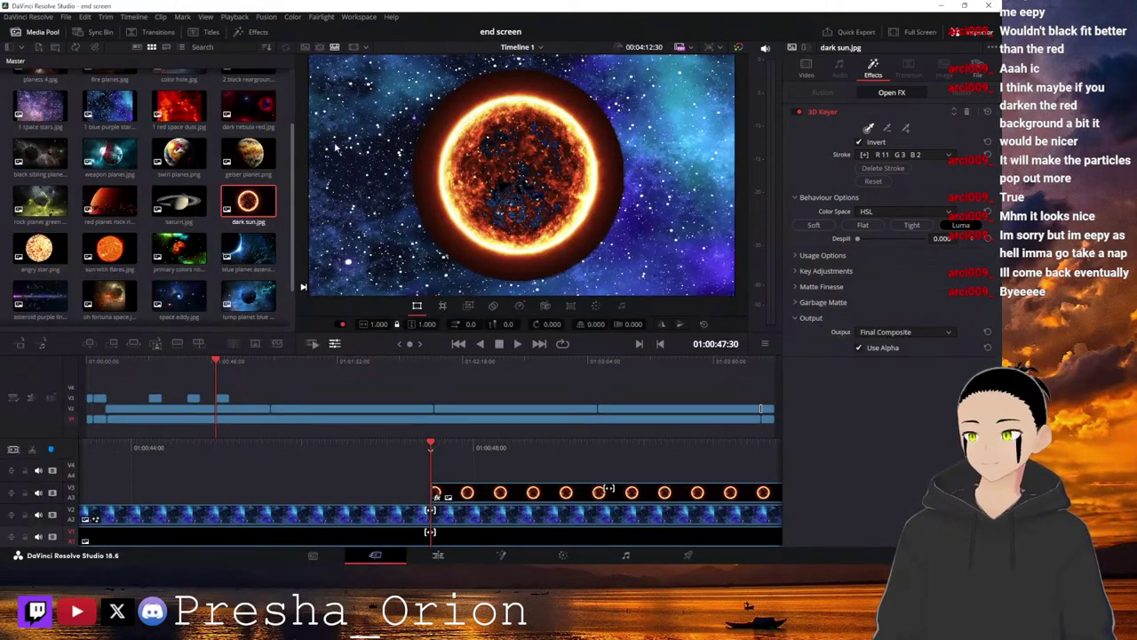
key(Delete)
right_click(247, 204)
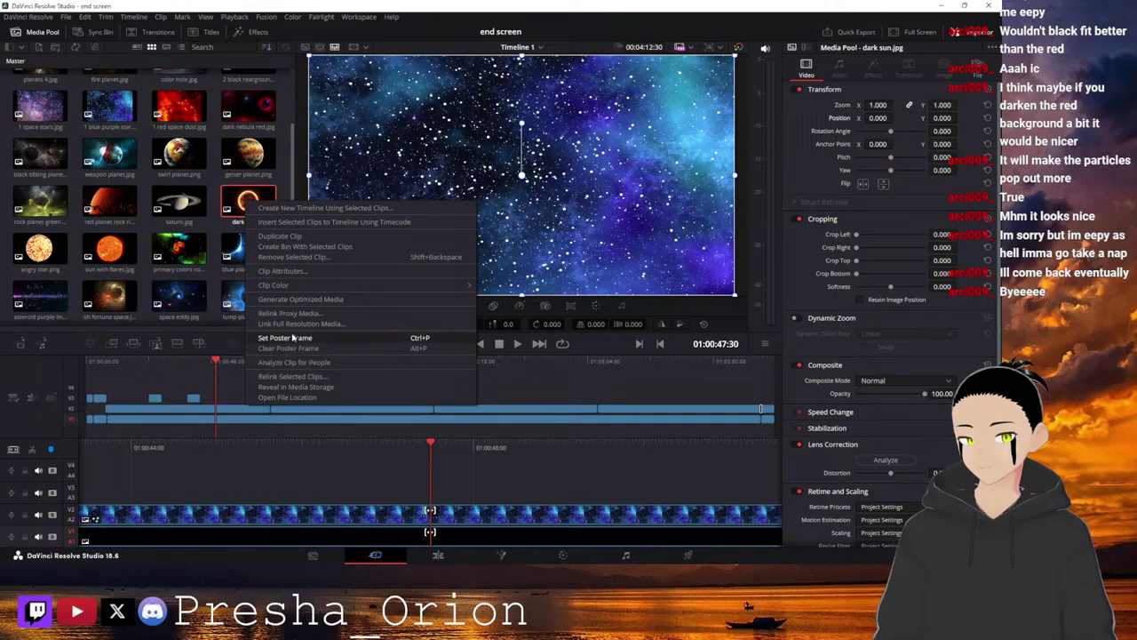
click(301, 257)
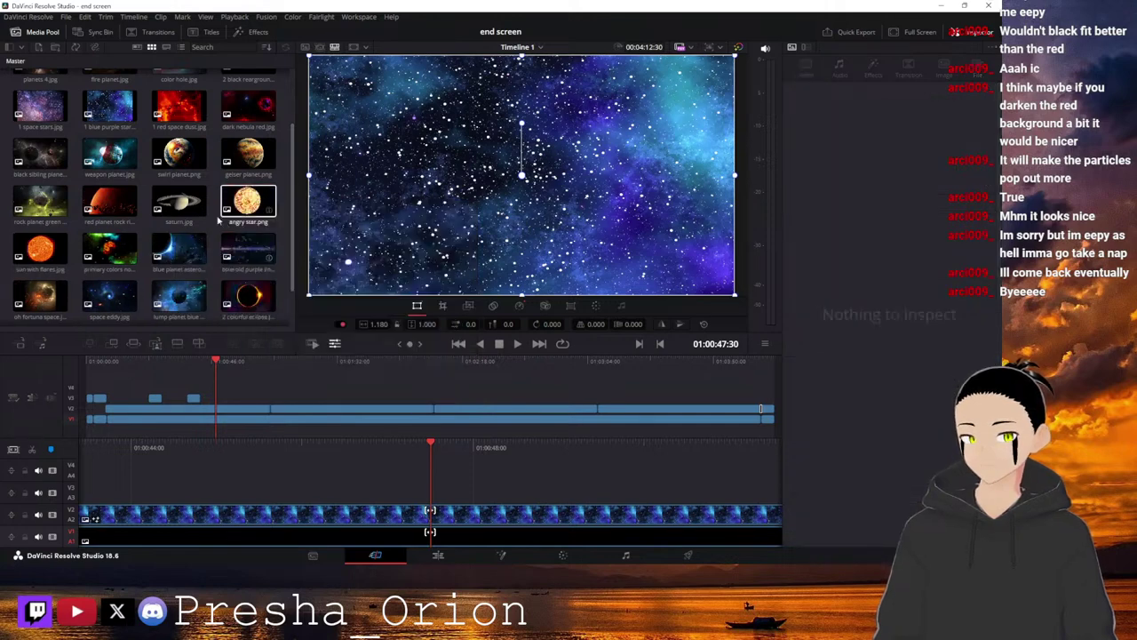
Remove saturn.jpg from the media pool.
click(183, 199)
right_click(183, 199)
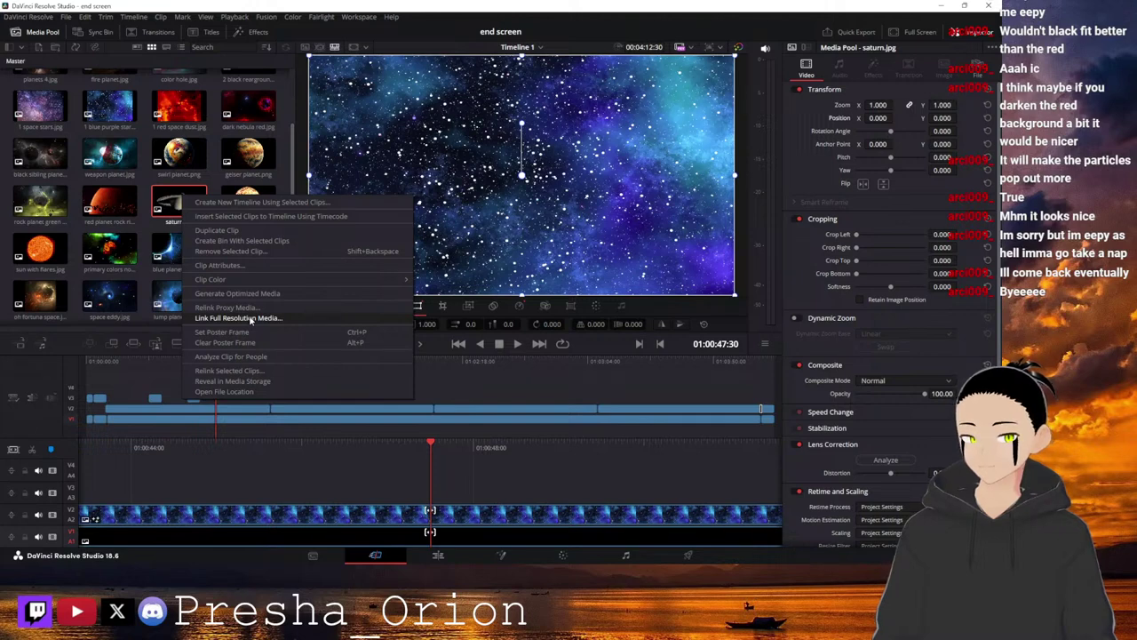
click(239, 252)
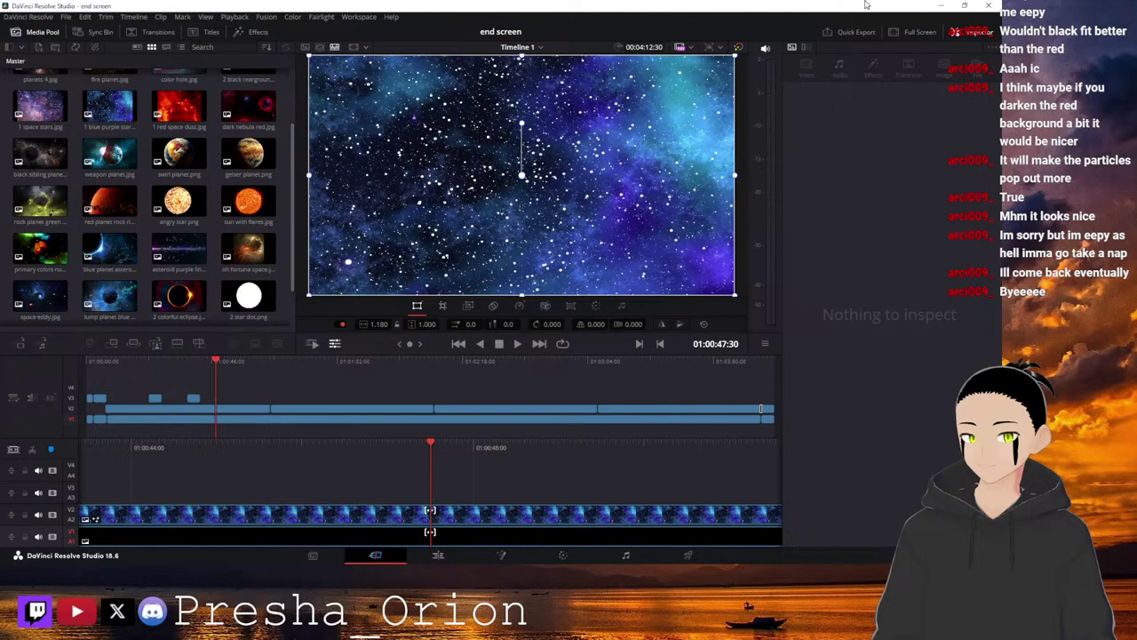
Minimize the video editor and move the saturn and dark sun image files to a free area of the desktop.
click(937, 7)
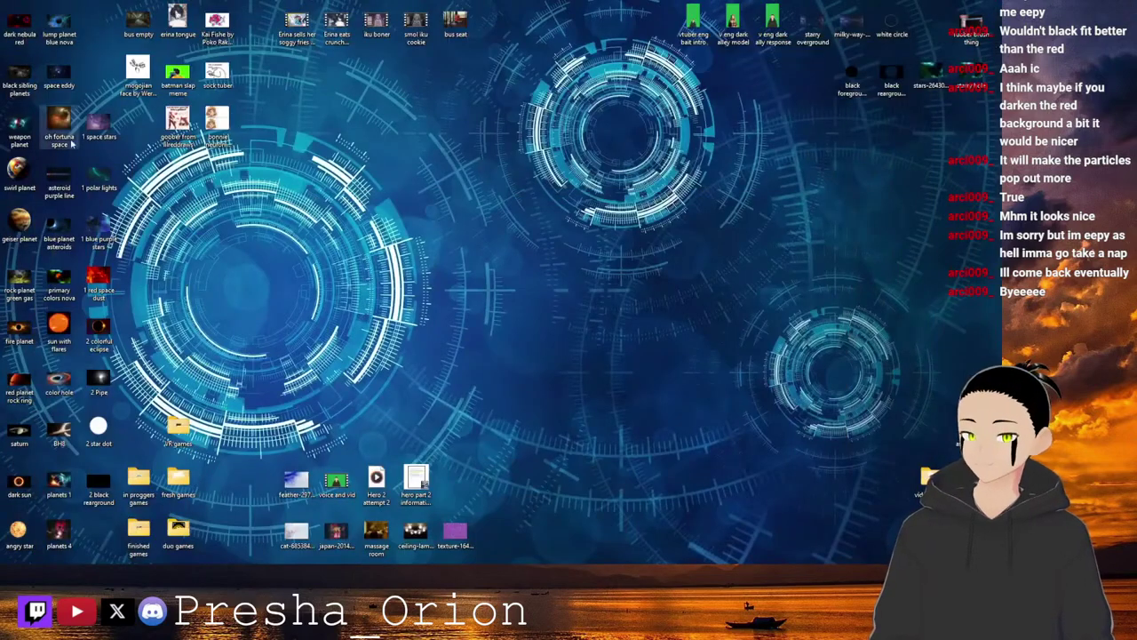
drag(19, 431, 343, 283)
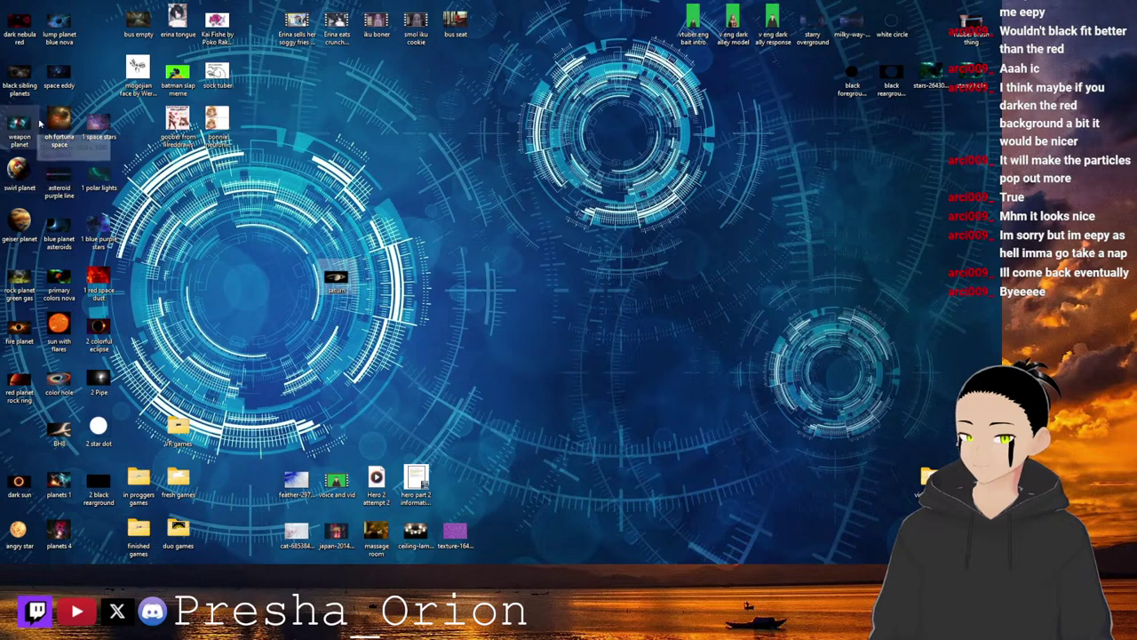
drag(18, 481, 337, 331)
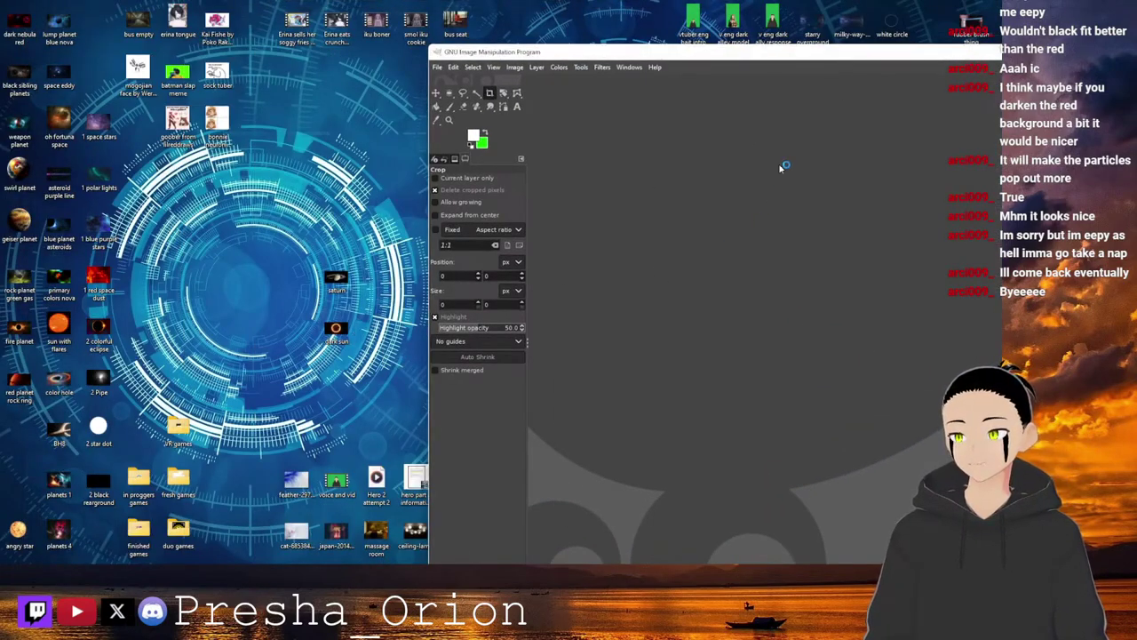
Select the black background around the dark sun with Fuzzy Select and add an alpha channel to its layer.
drag(533, 51, 502, 4)
key(u)
click(247, 161)
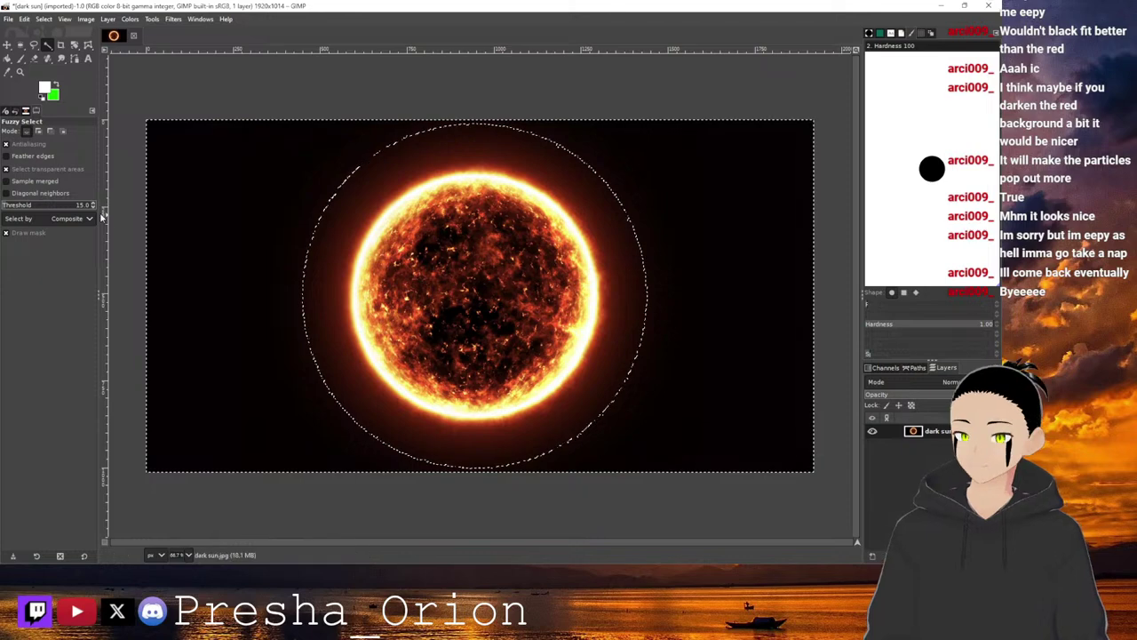
right_click(908, 432)
click(848, 363)
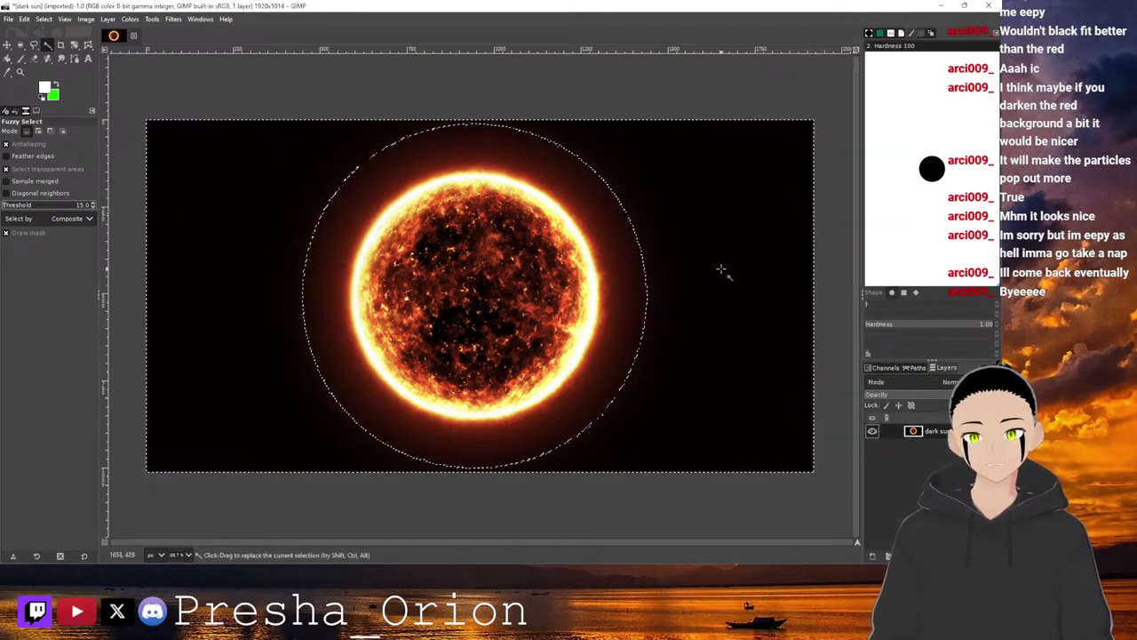
Erase the black background and the dark red glow bands around the sun, leaving only a thin rim beside the bright edge.
key(Delete)
click(640, 287)
key(Delete)
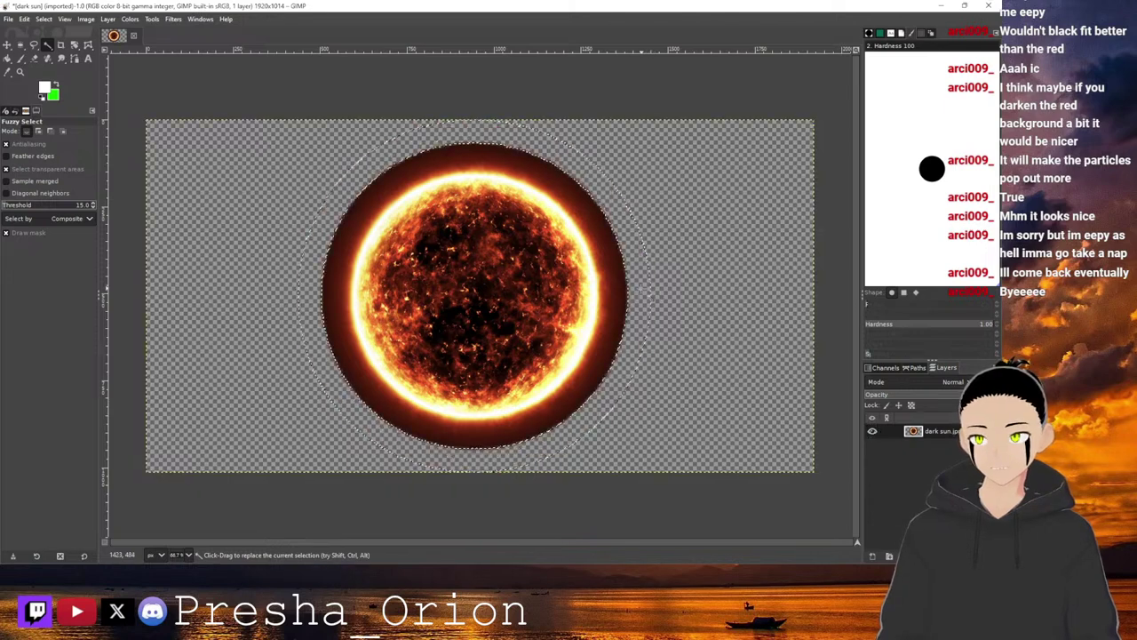
drag(634, 288, 622, 288)
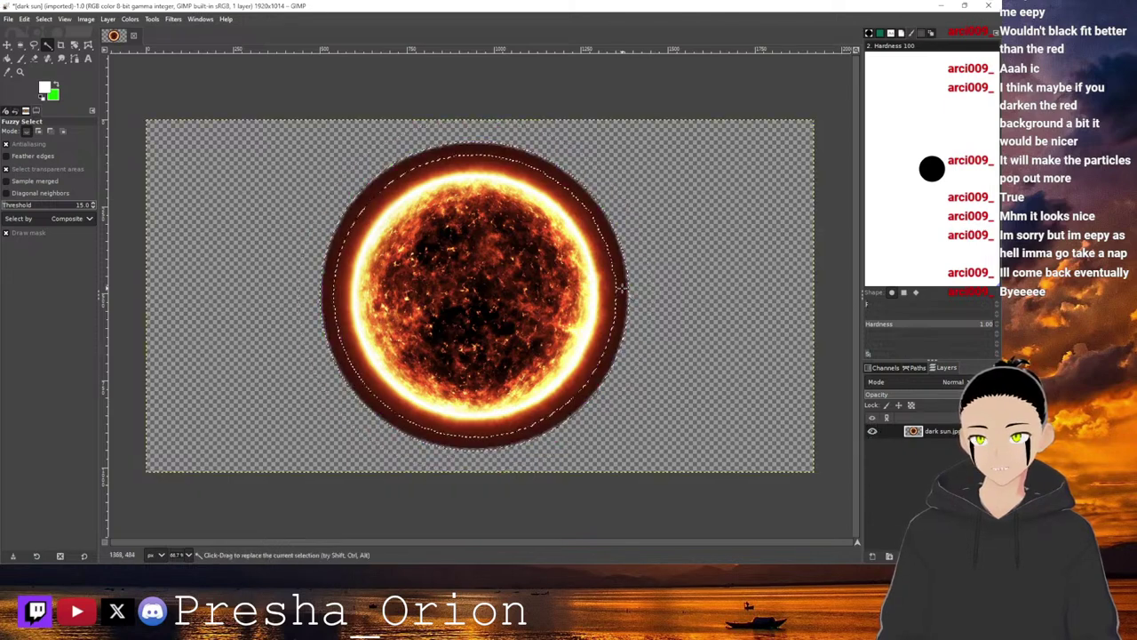
click(612, 288)
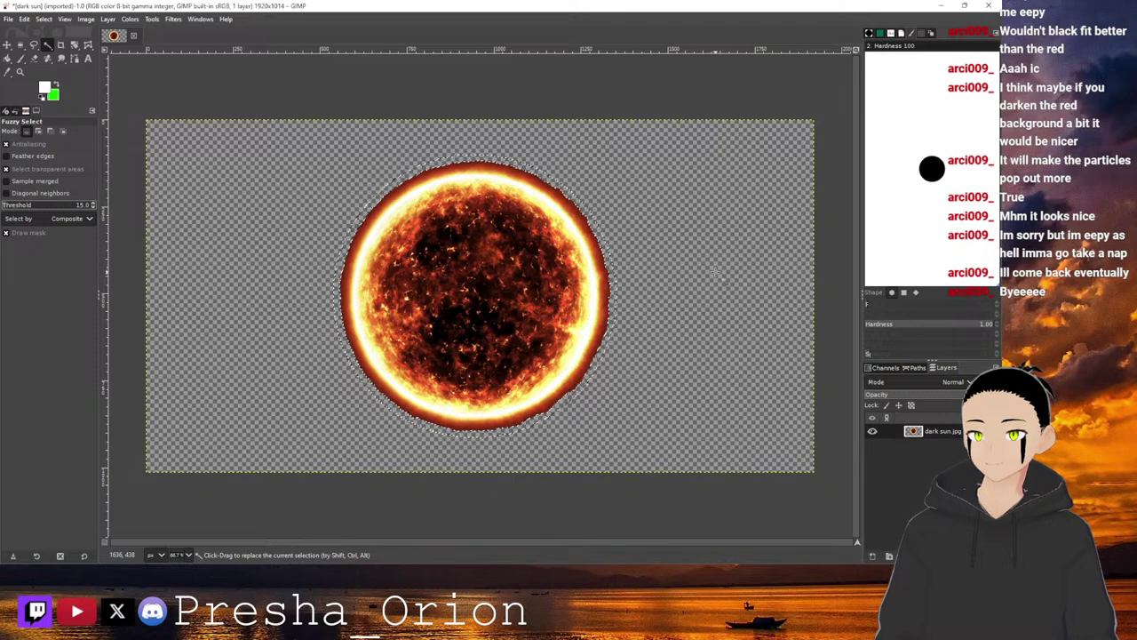
Examine the cut-out edge around the sun at 200% zoom for leftover background.
click(181, 554)
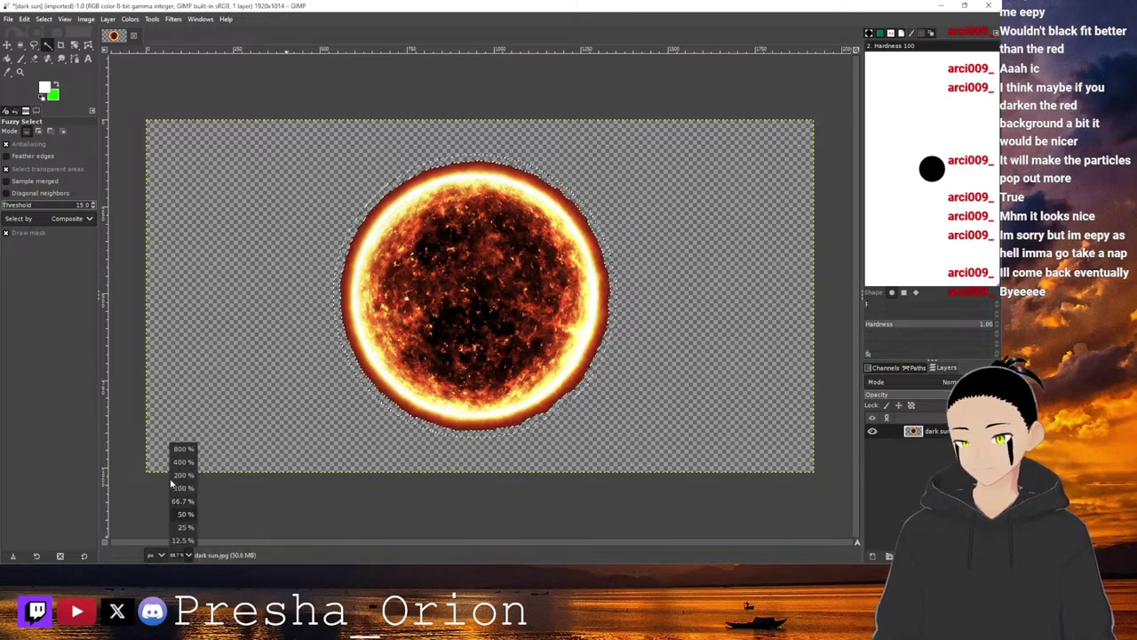
click(181, 475)
drag(533, 541, 830, 543)
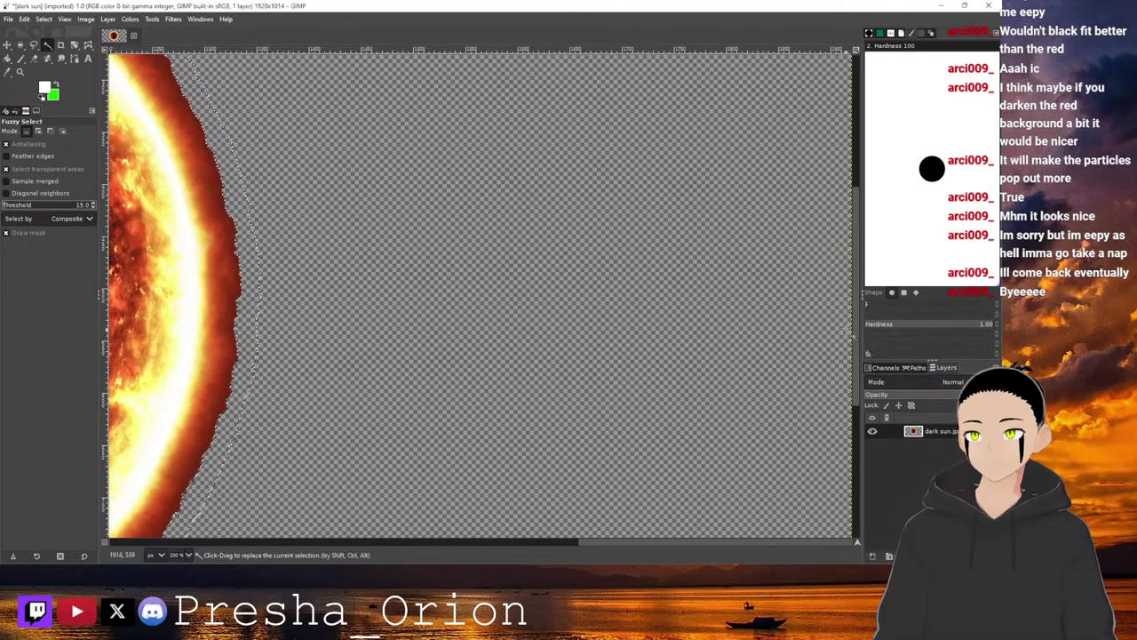
drag(856, 323, 850, 156)
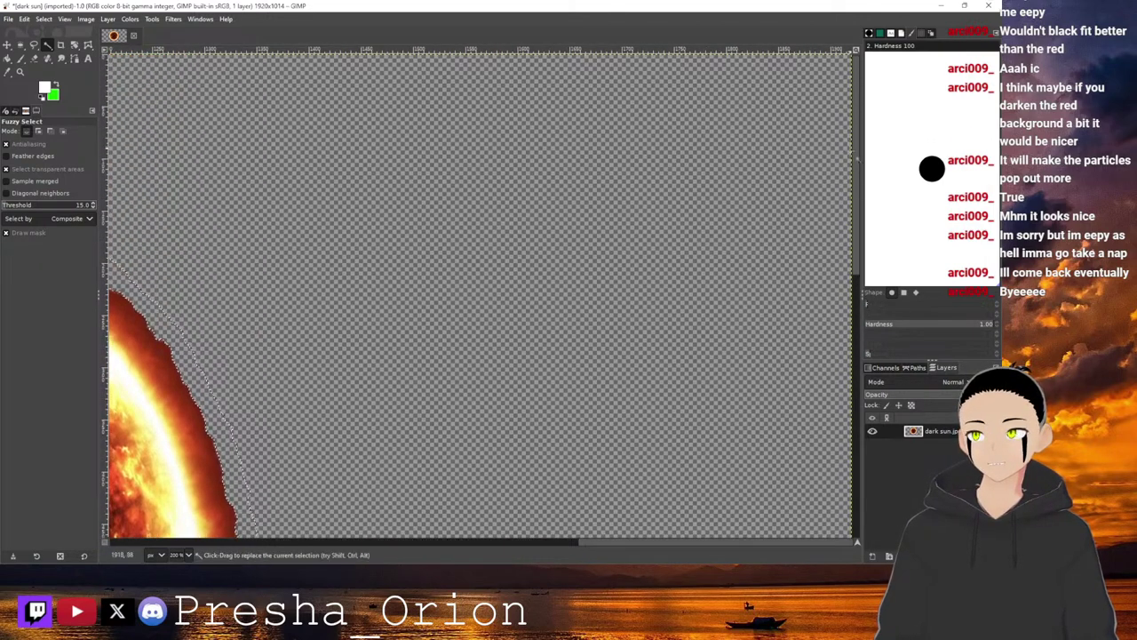
drag(627, 539, 165, 501)
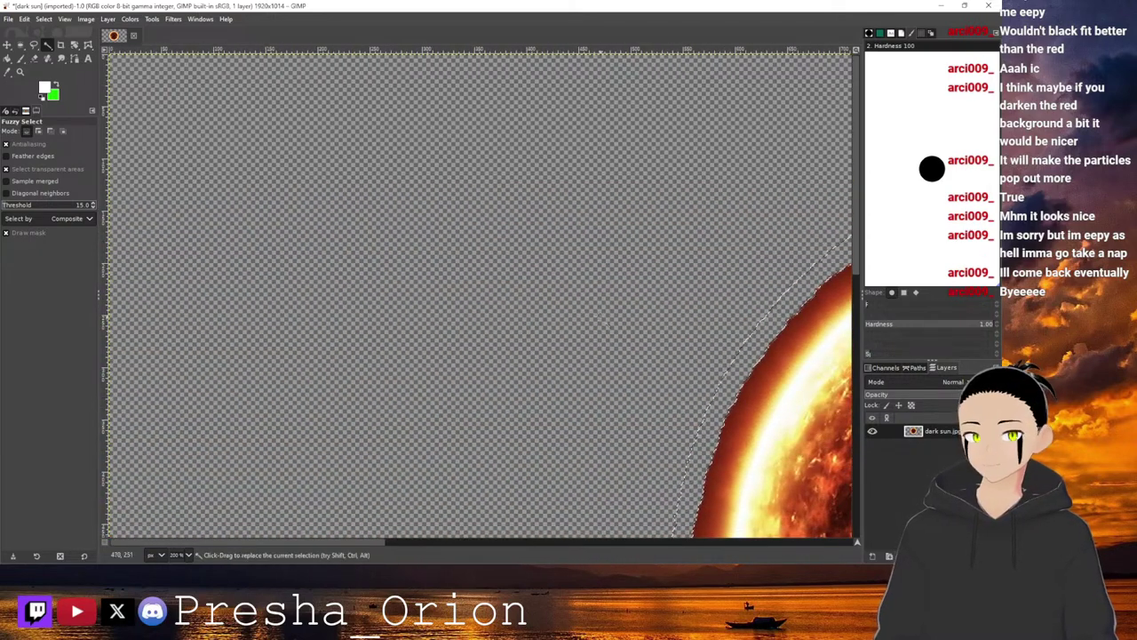
drag(853, 176, 861, 472)
mouse_move(367, 543)
mouse_down()
mouse_move(729, 537)
mouse_move(378, 540)
mouse_up()
Export the cut-out as dark sun.png to the Desktop folder with the default PNG options.
click(8, 20)
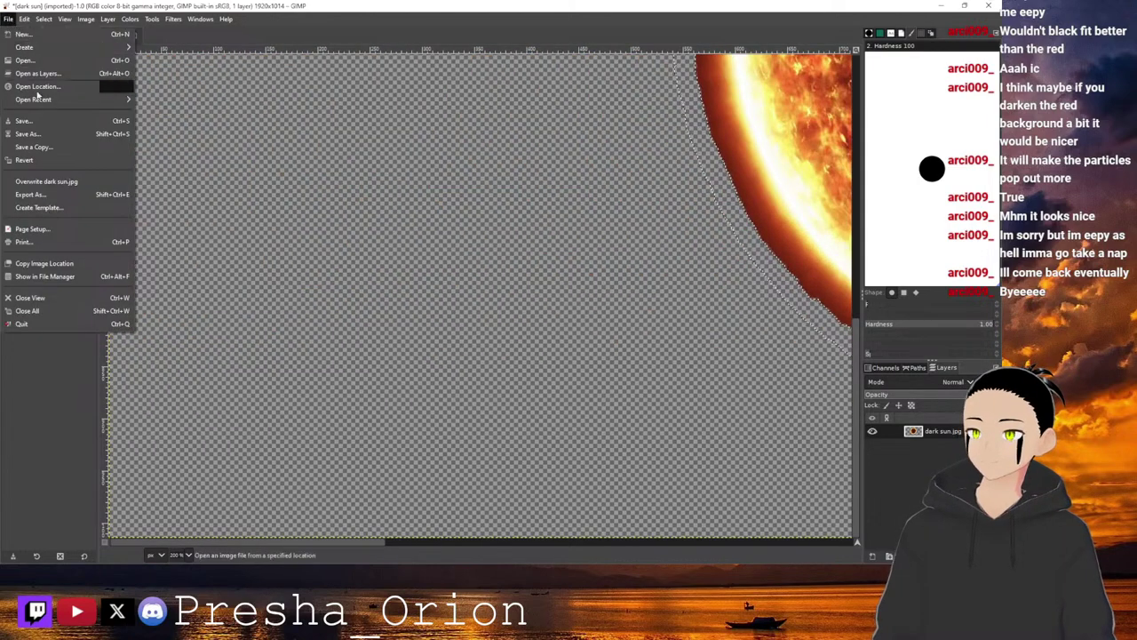
click(46, 196)
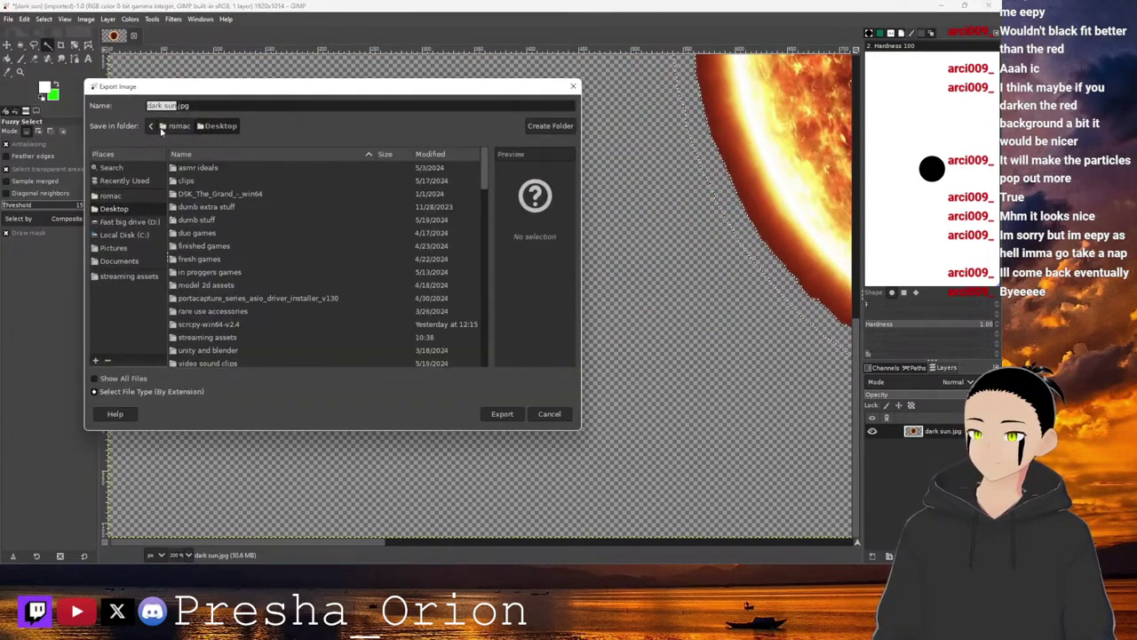
click(207, 107)
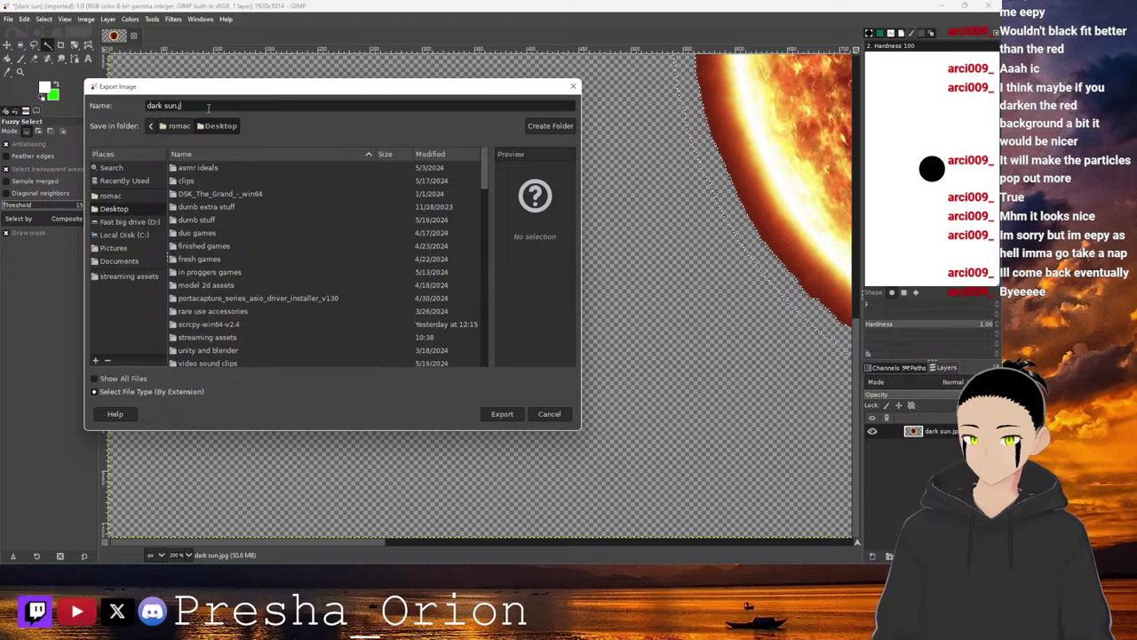
key(BackSpace)
text(png)
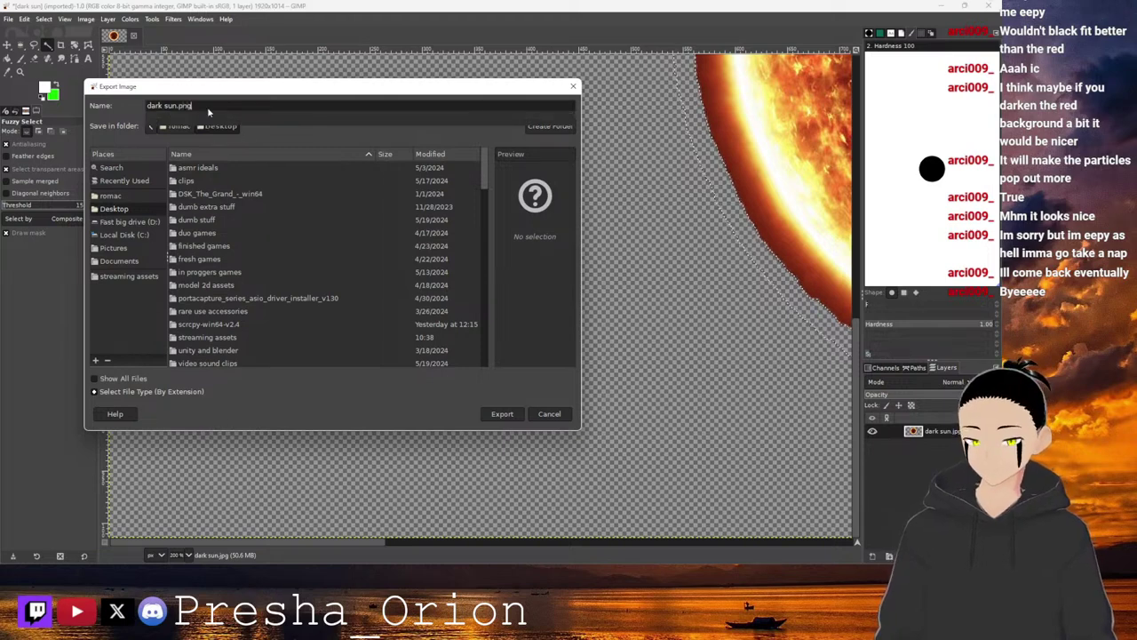
key(Return)
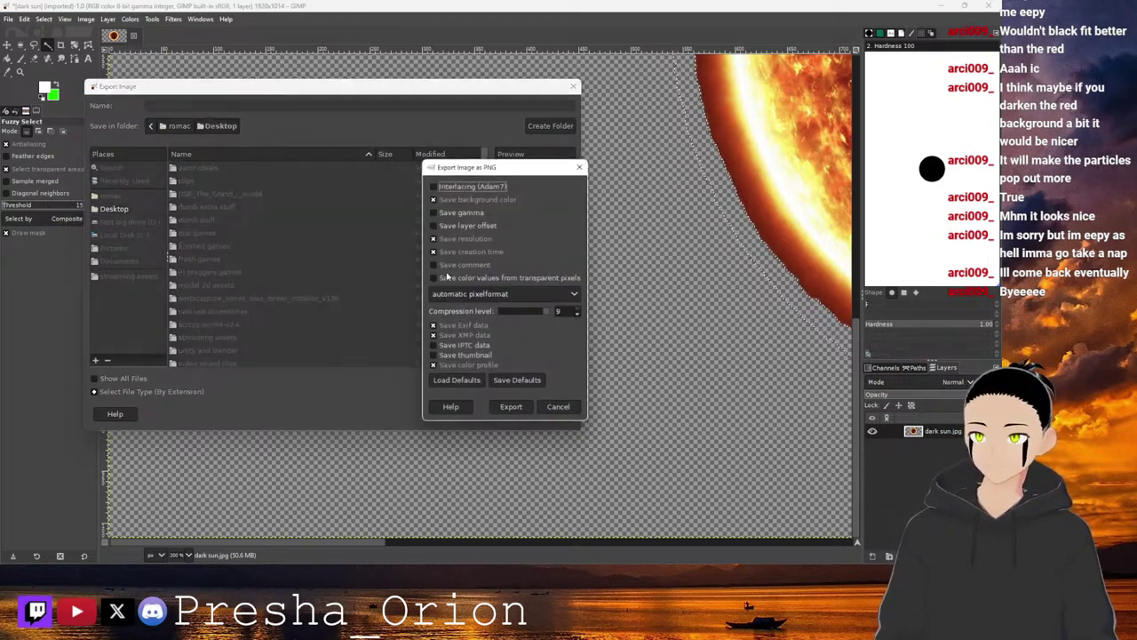
click(511, 407)
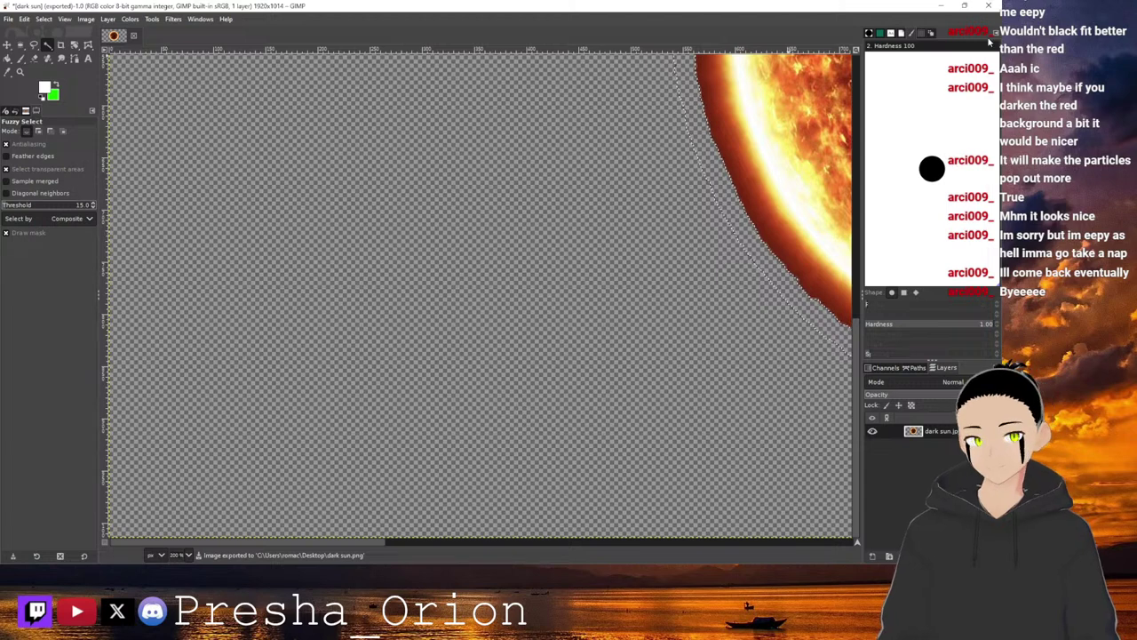
Minimize the image editor and delete the original dark sun image file from the desktop.
click(942, 6)
right_click(328, 330)
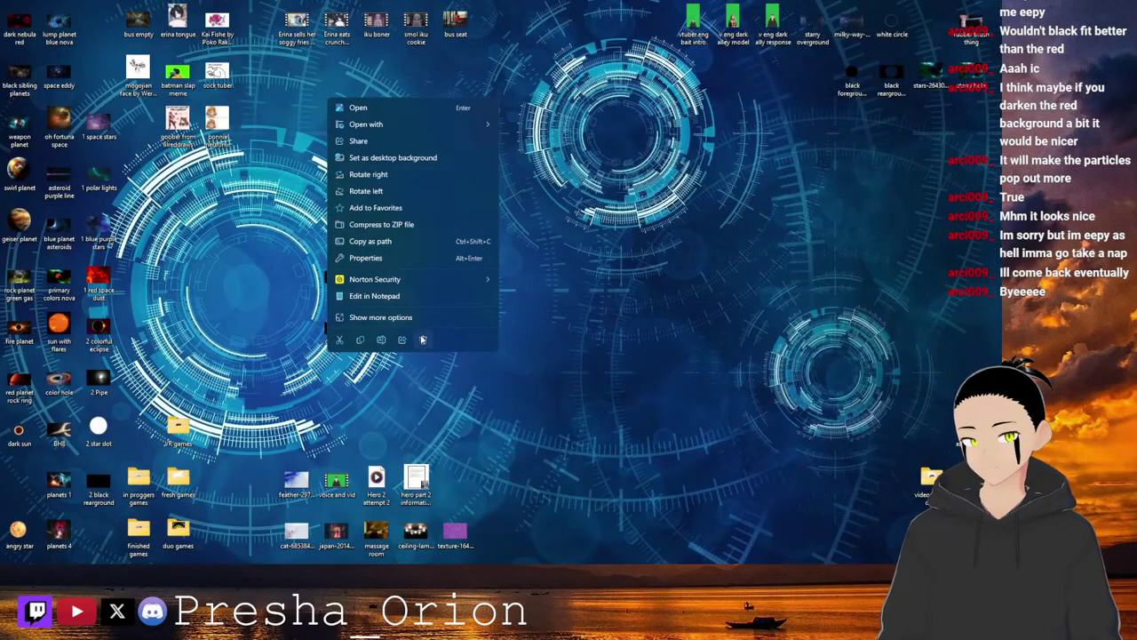
click(423, 339)
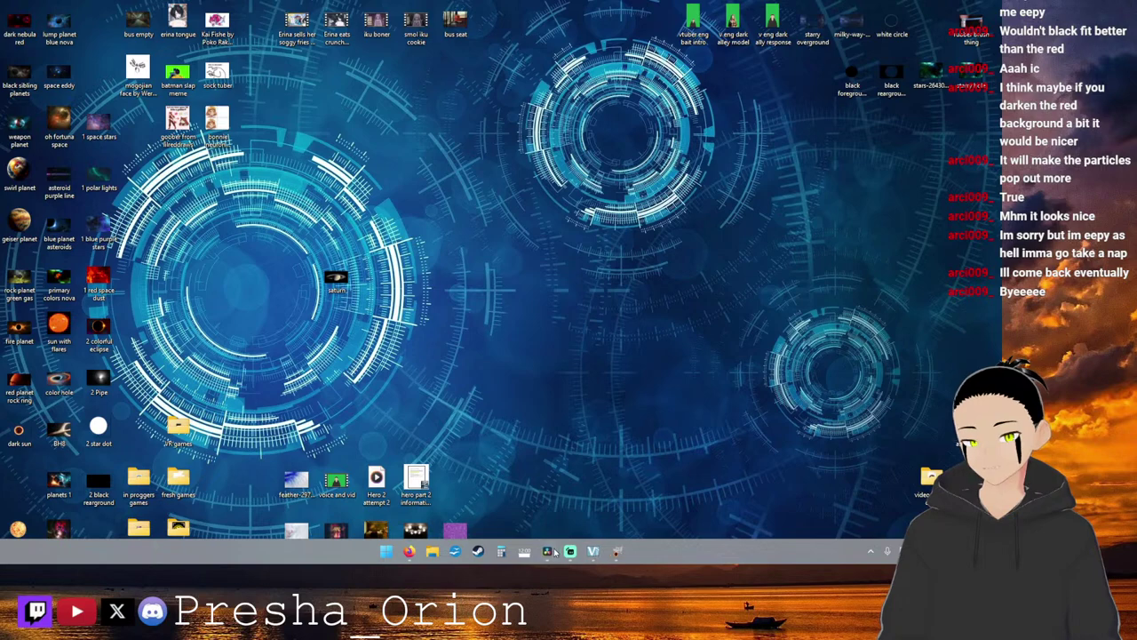
Switch to DaVinci Resolve, add dark sun.png from the desktop to the media pool, and minimize the editor.
click(547, 551)
drag(327, 10, 487, 44)
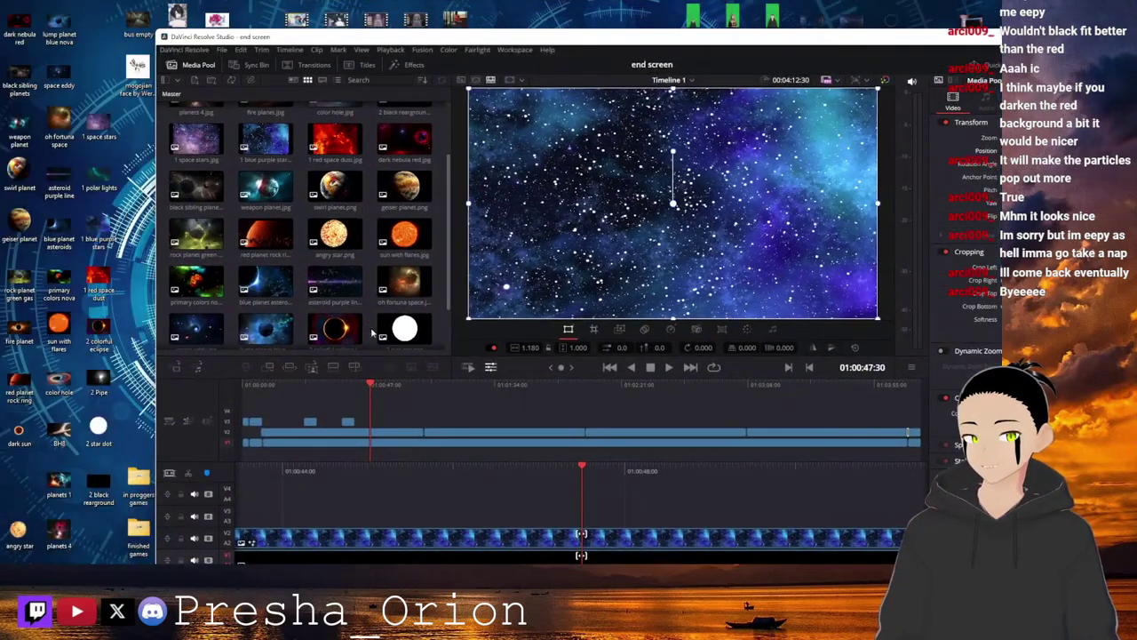
scroll(392, 228, down, 2)
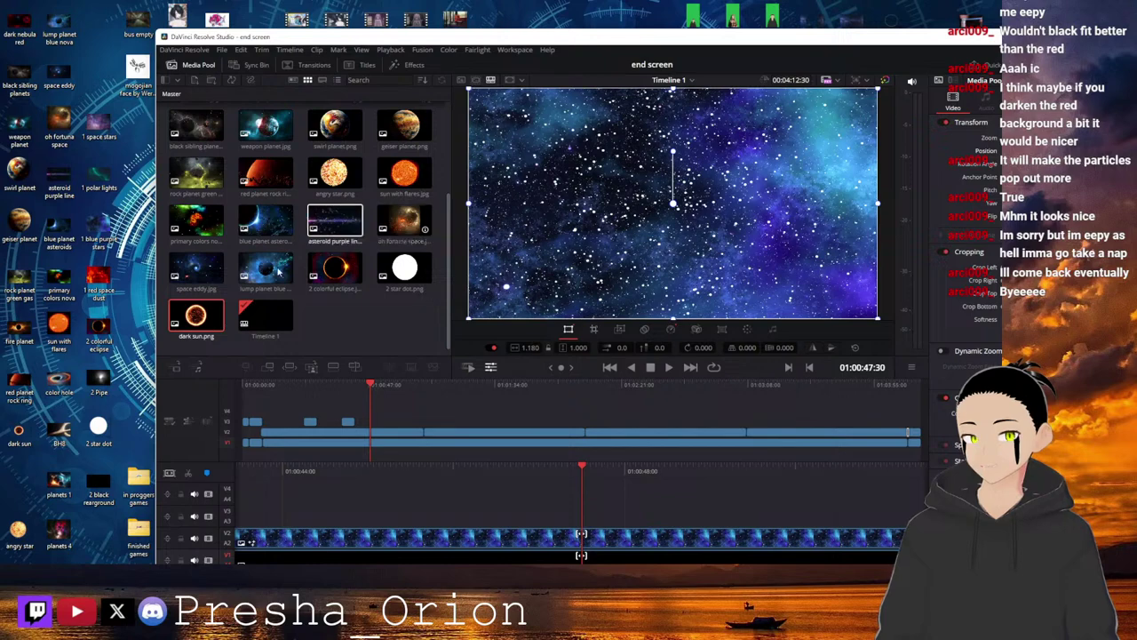
drag(938, 40, 774, 35)
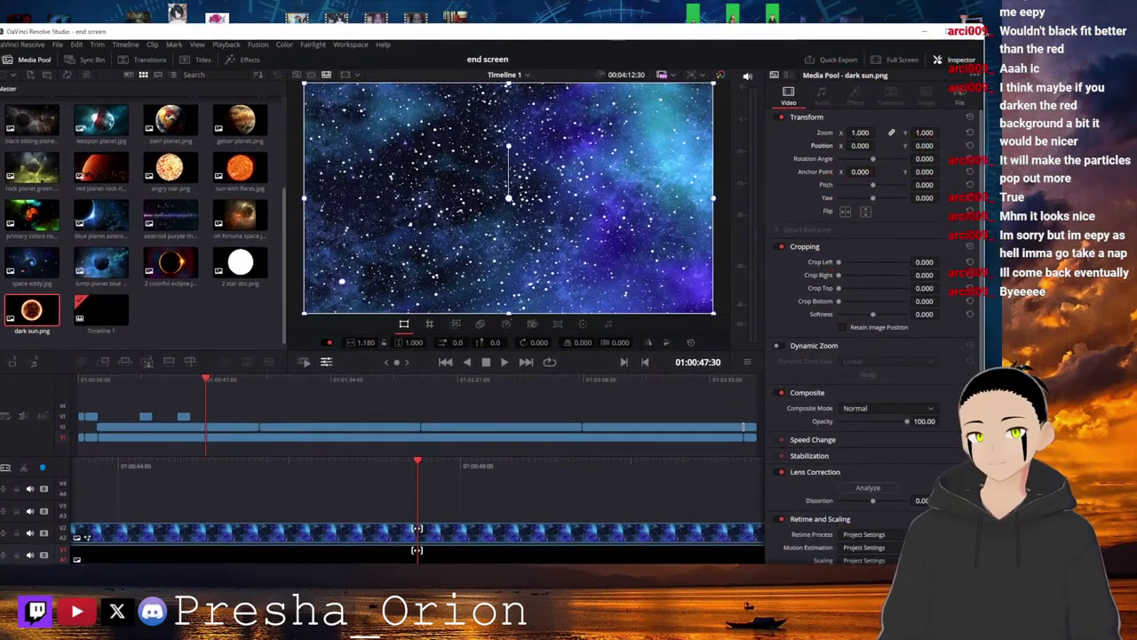
click(931, 34)
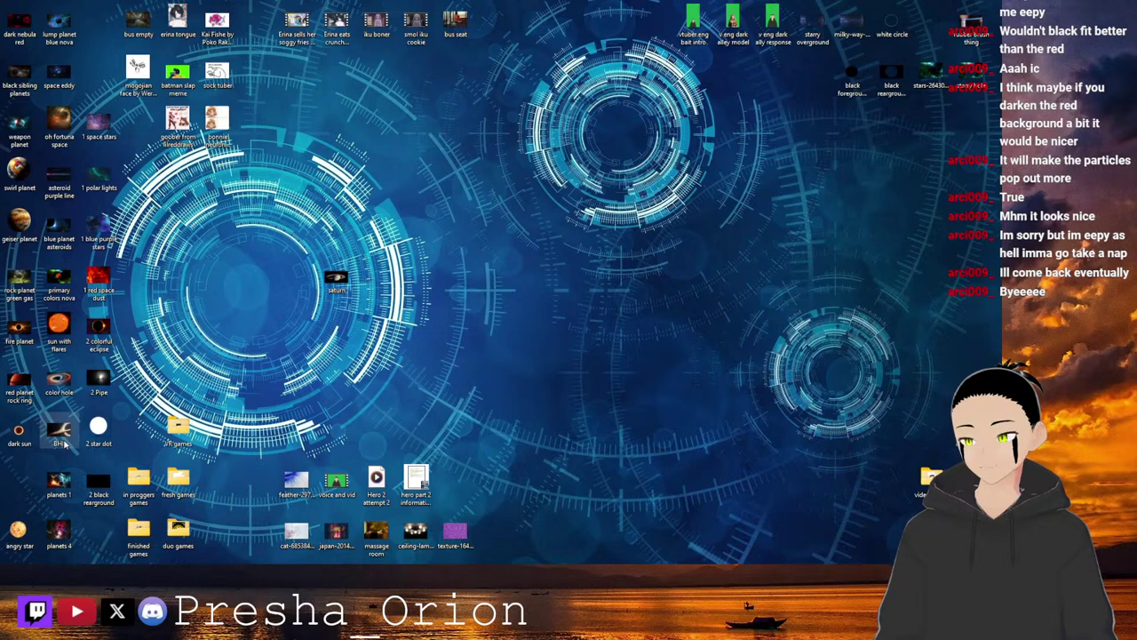
Move the BH8 image file below saturn on the desktop and close the dark sun image in GIMP, discarding its changes.
drag(59, 436, 336, 324)
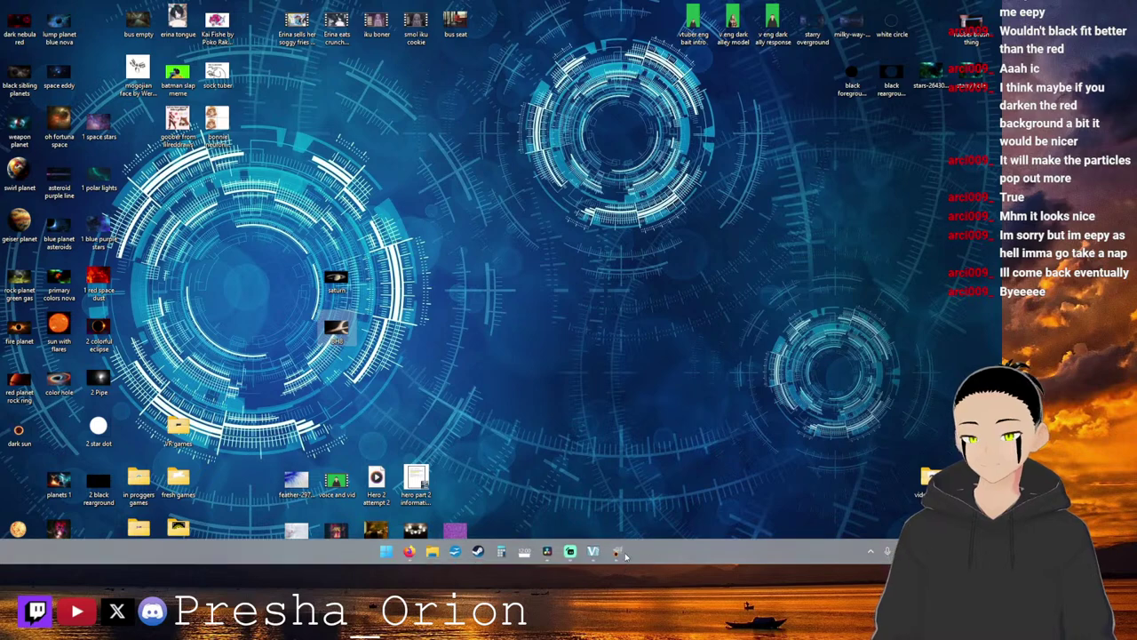
click(616, 552)
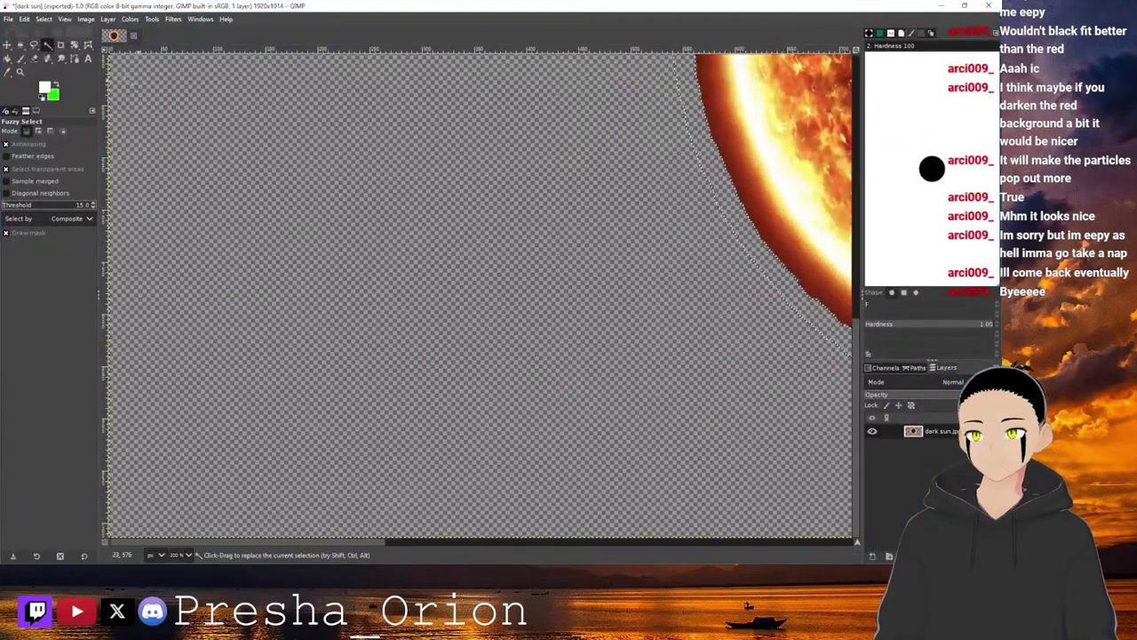
click(134, 35)
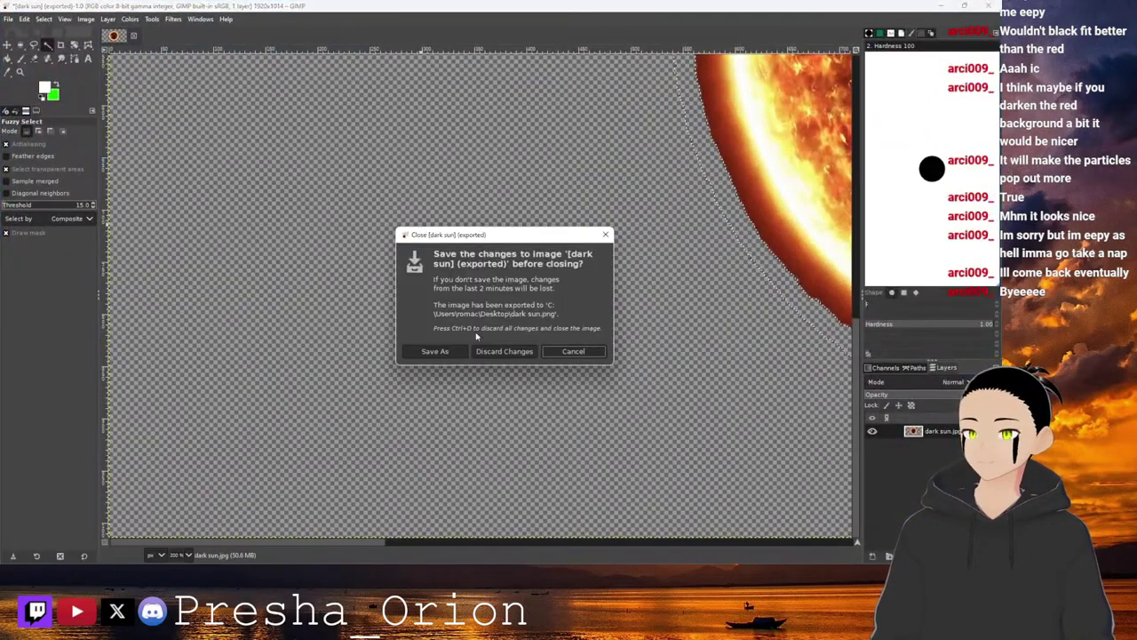
click(490, 354)
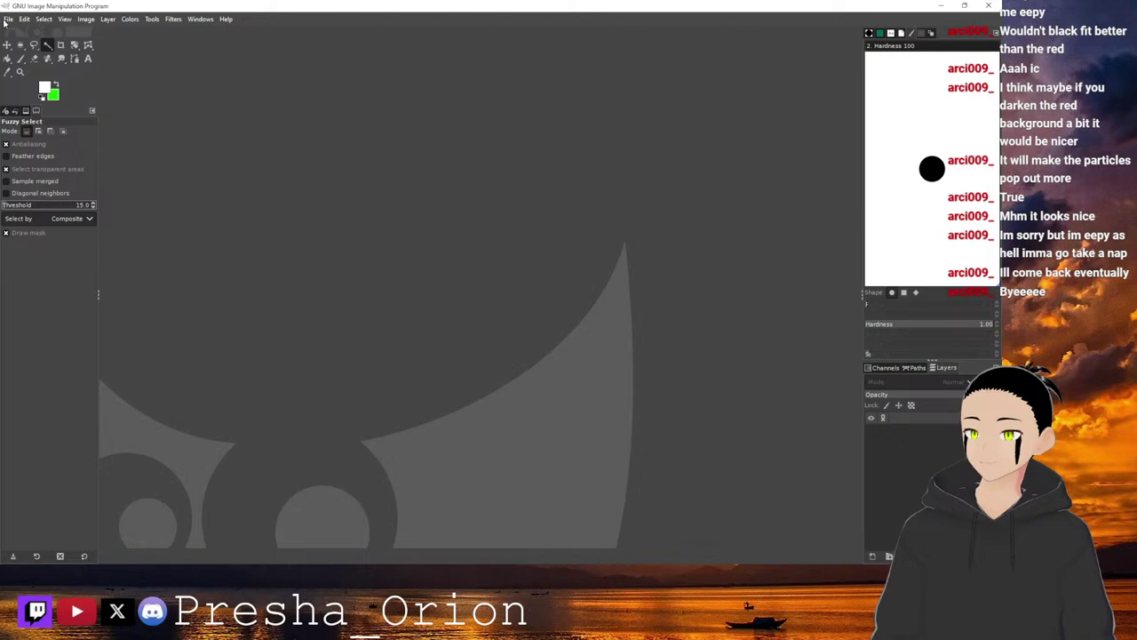
Open the saturn image from the desktop in GIMP and examine the shadowed rings at 200% zoom.
double_click(76, 7)
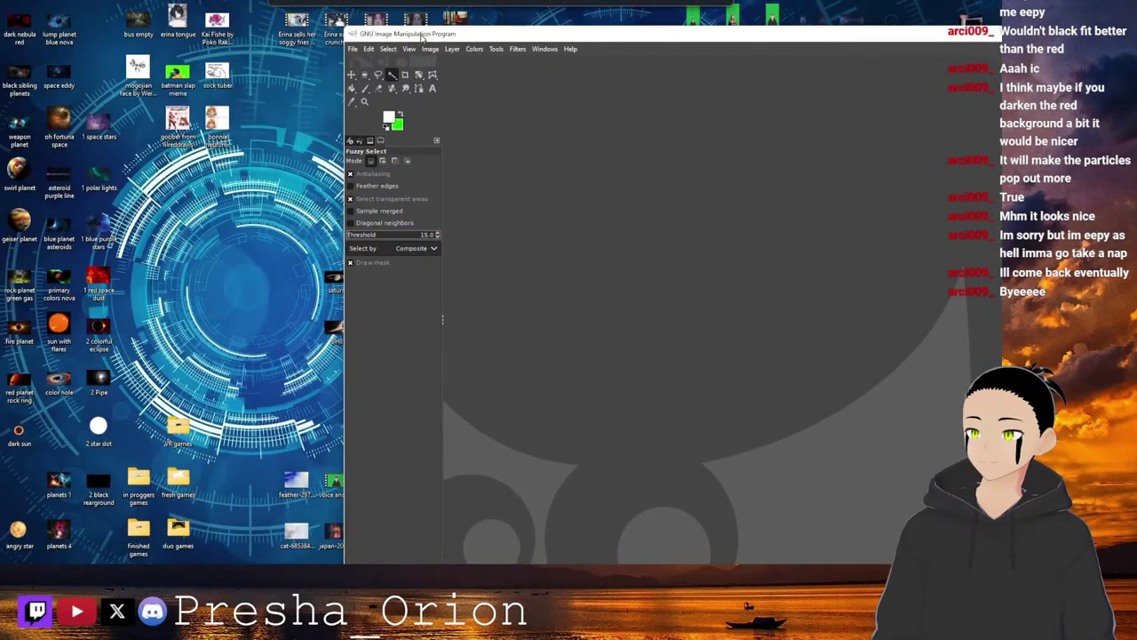
drag(336, 286, 633, 270)
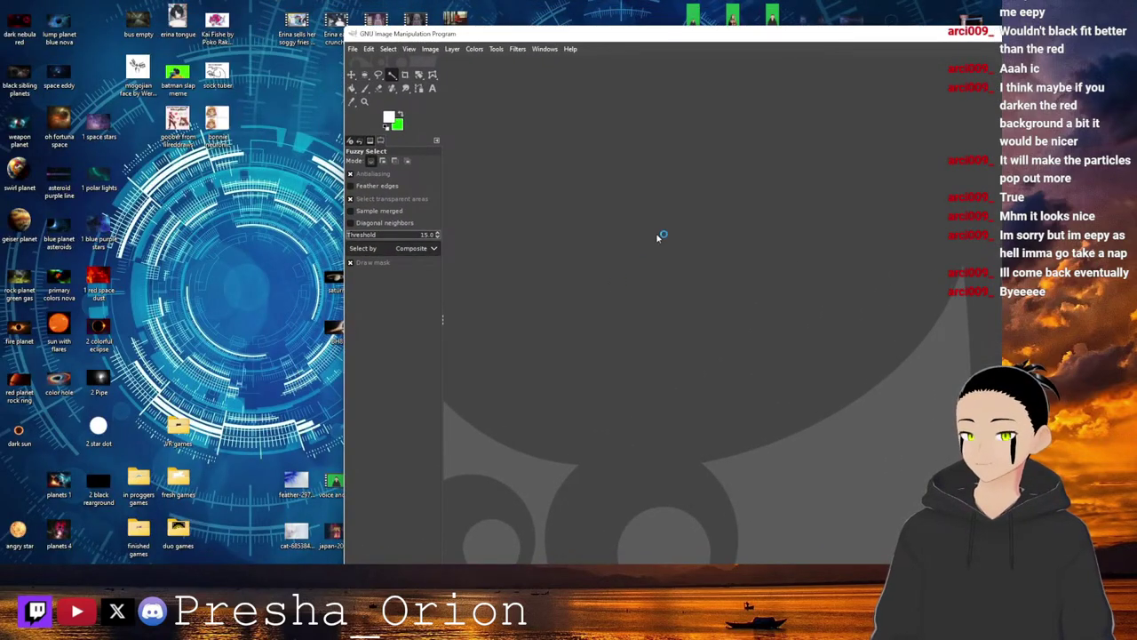
drag(772, 35, 462, 2)
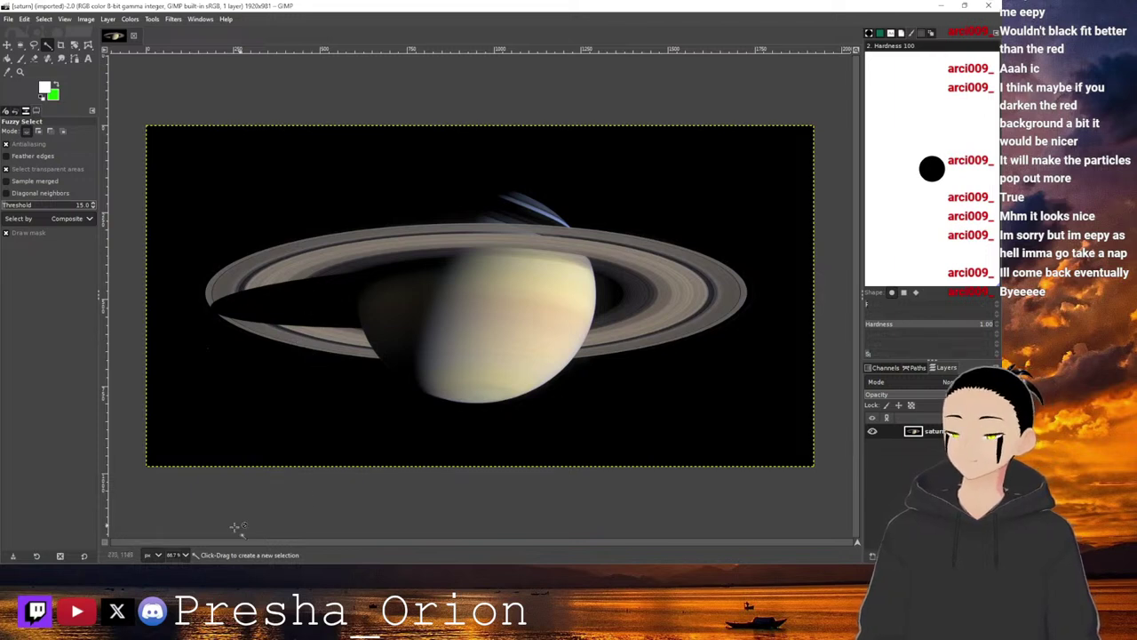
click(178, 554)
click(187, 475)
drag(429, 544, 281, 538)
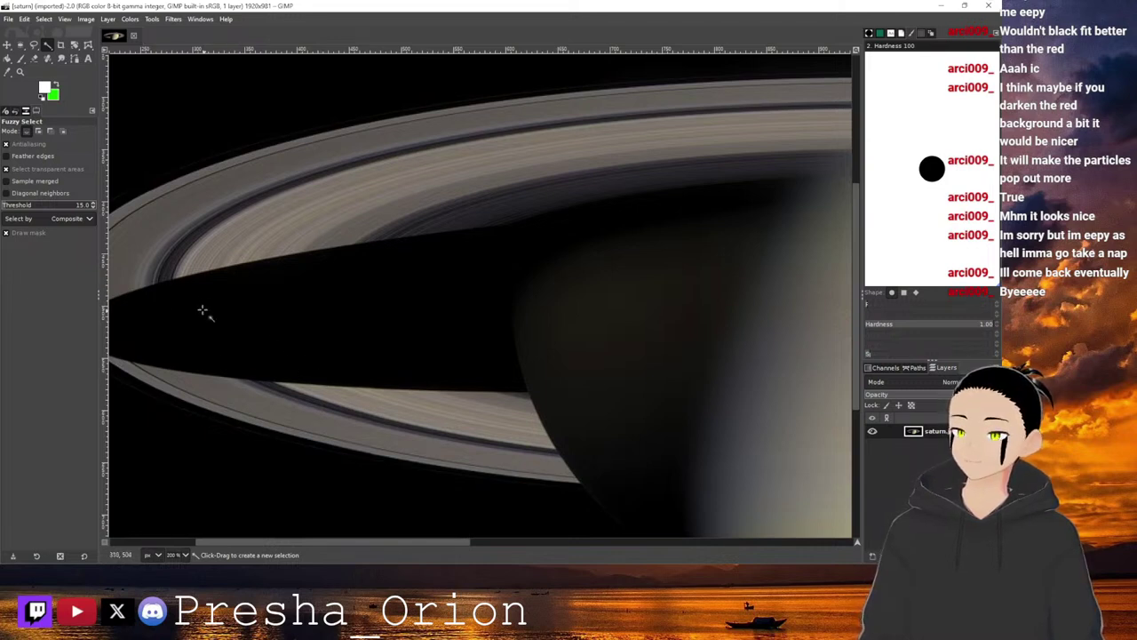
Close GIMP and delete the saturn image file from the desktop.
click(984, 6)
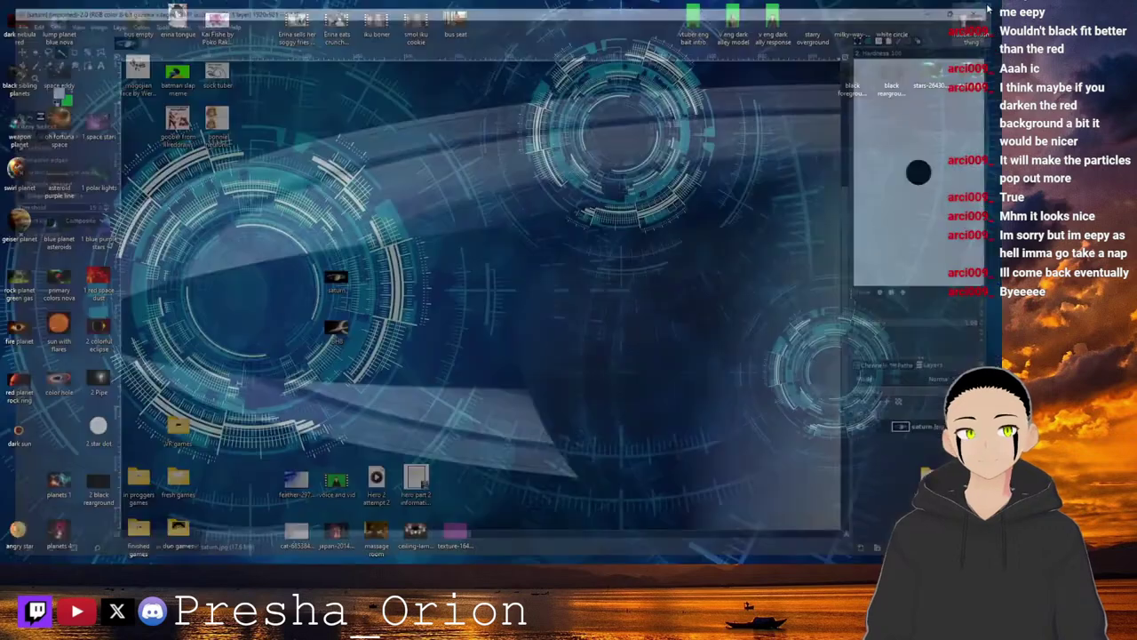
right_click(341, 286)
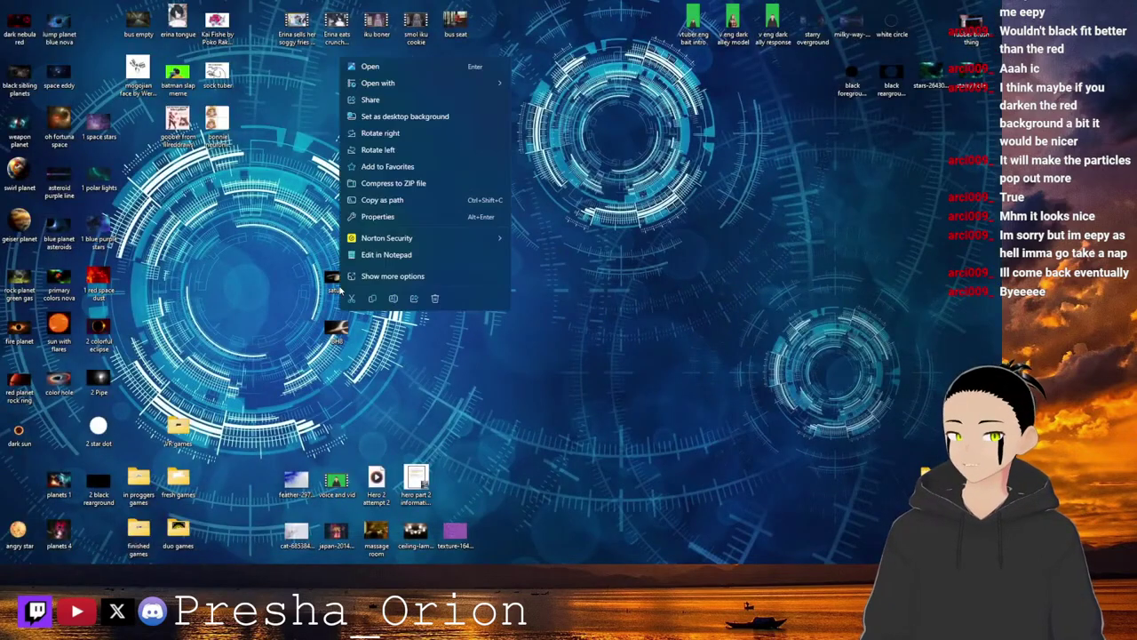
click(435, 300)
Relaunch GIMP, open the BH8 black hole image from the desktop and maximize the window.
mouse_move(522, 558)
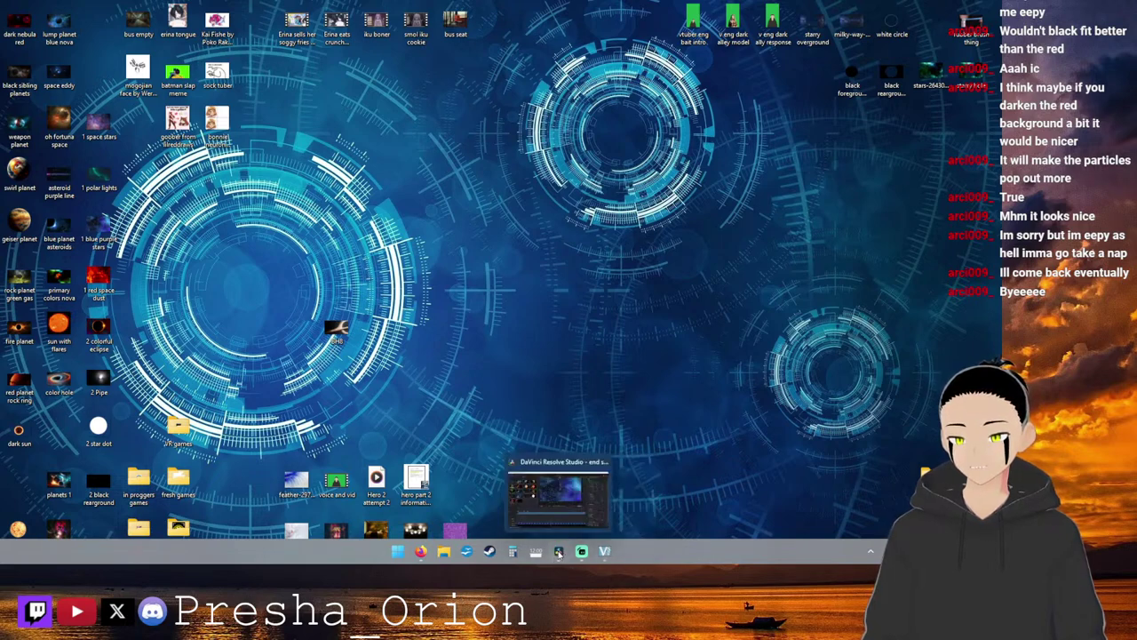
double_click(929, 526)
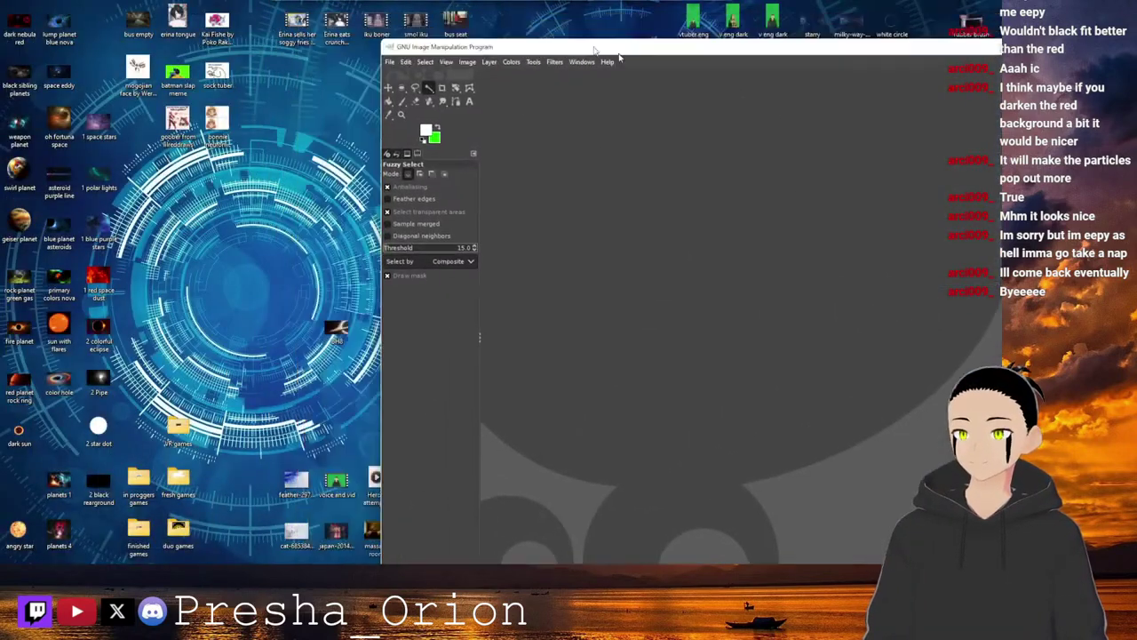
drag(336, 338, 734, 190)
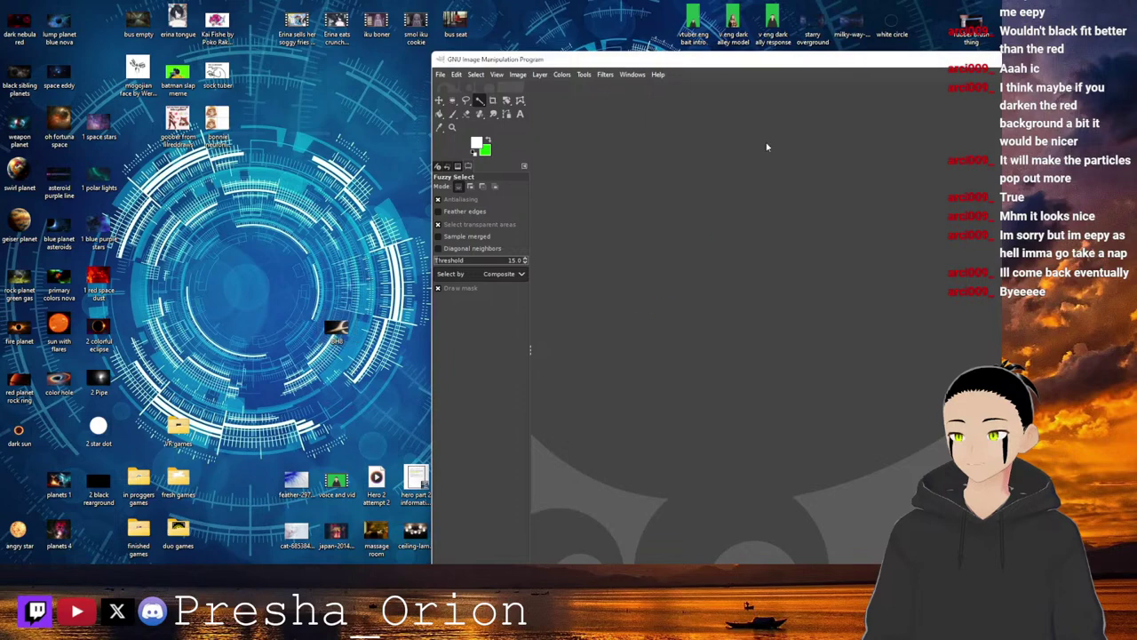
double_click(831, 64)
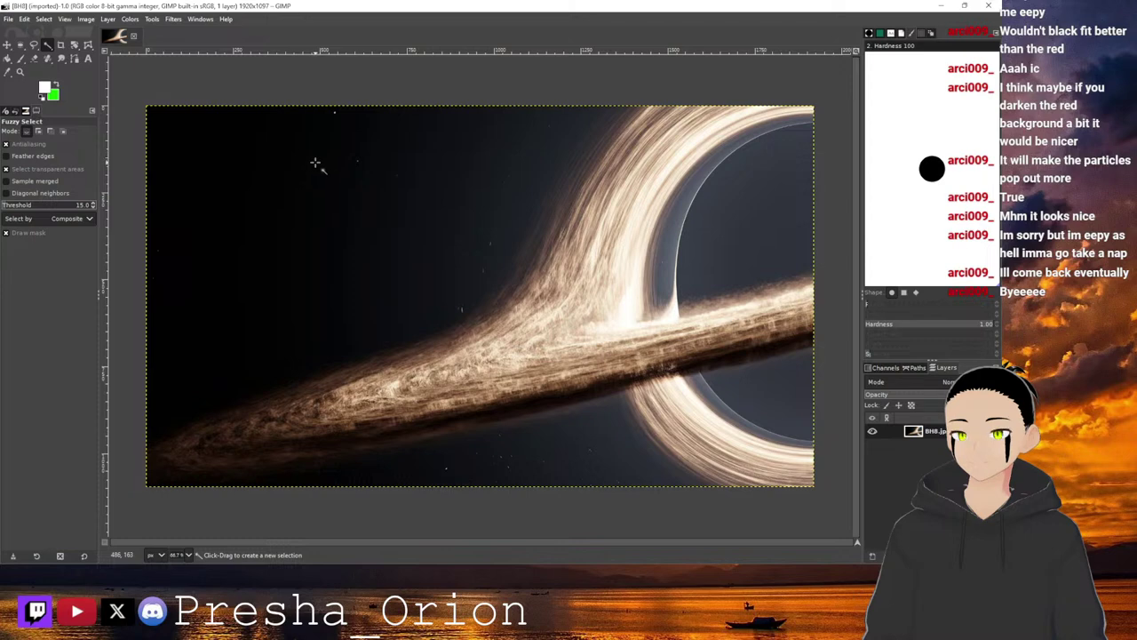
Add an alpha channel to the BH8 layer and delete the fuzzy-selected black background around the disk's tapered end.
click(298, 208)
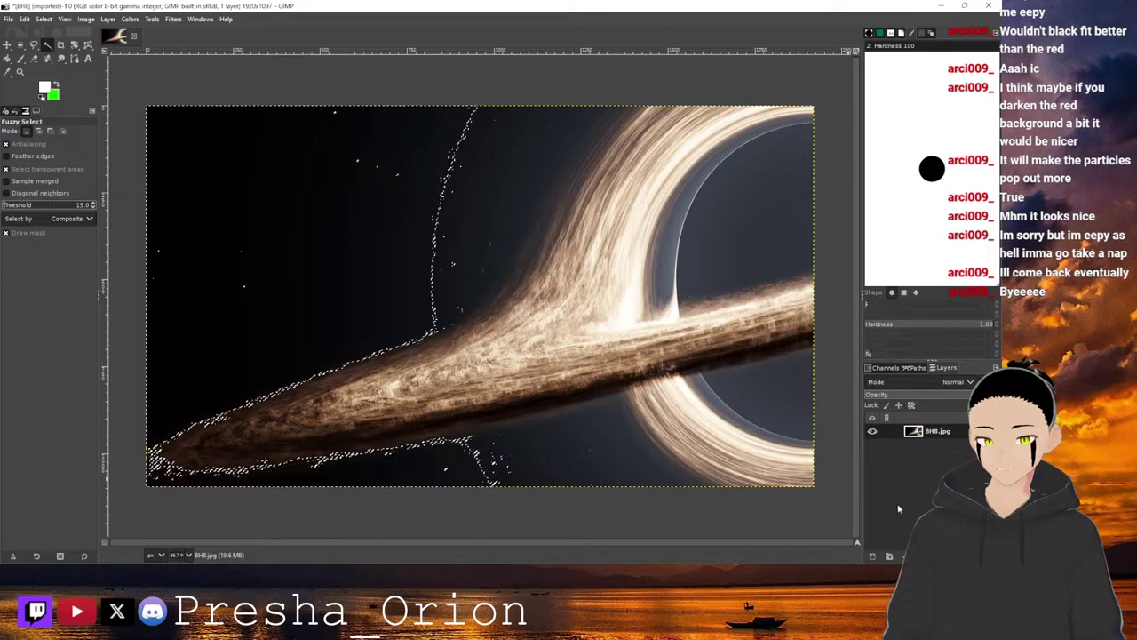
right_click(924, 430)
click(896, 361)
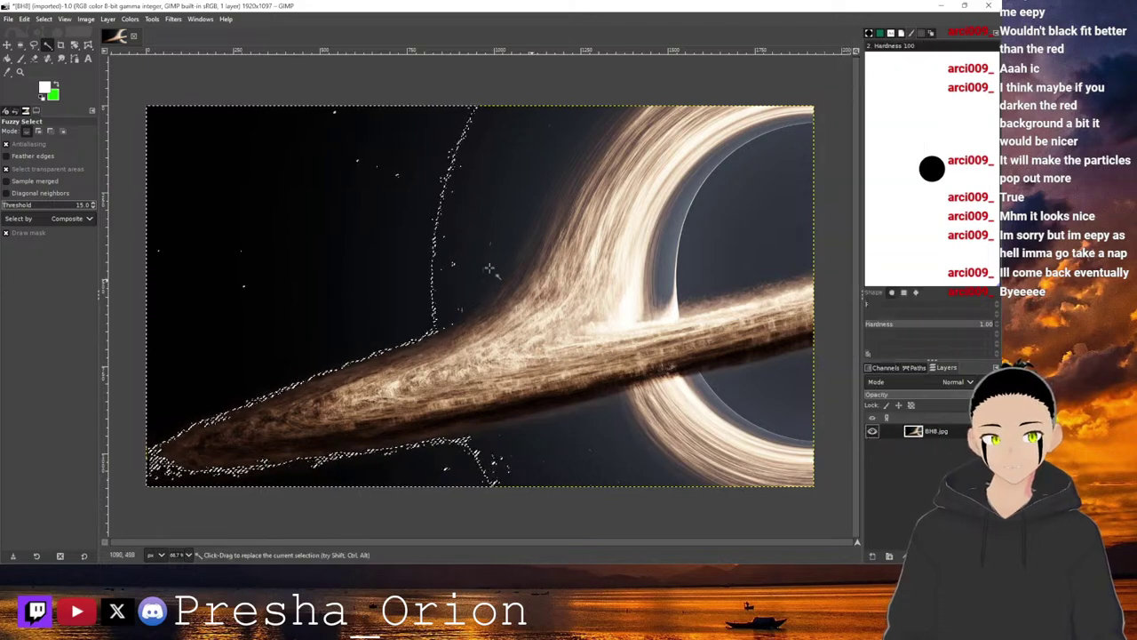
key(Delete)
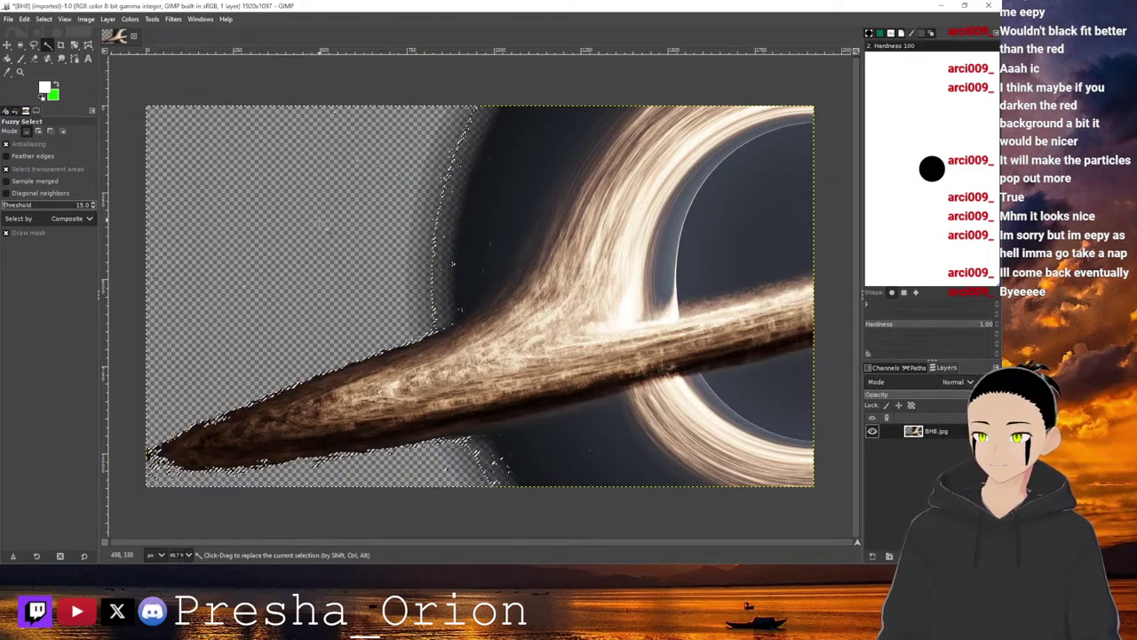
Fuzzy-select and delete the remaining dark background above the black hole's disk and beneath it outside the ring.
click(512, 164)
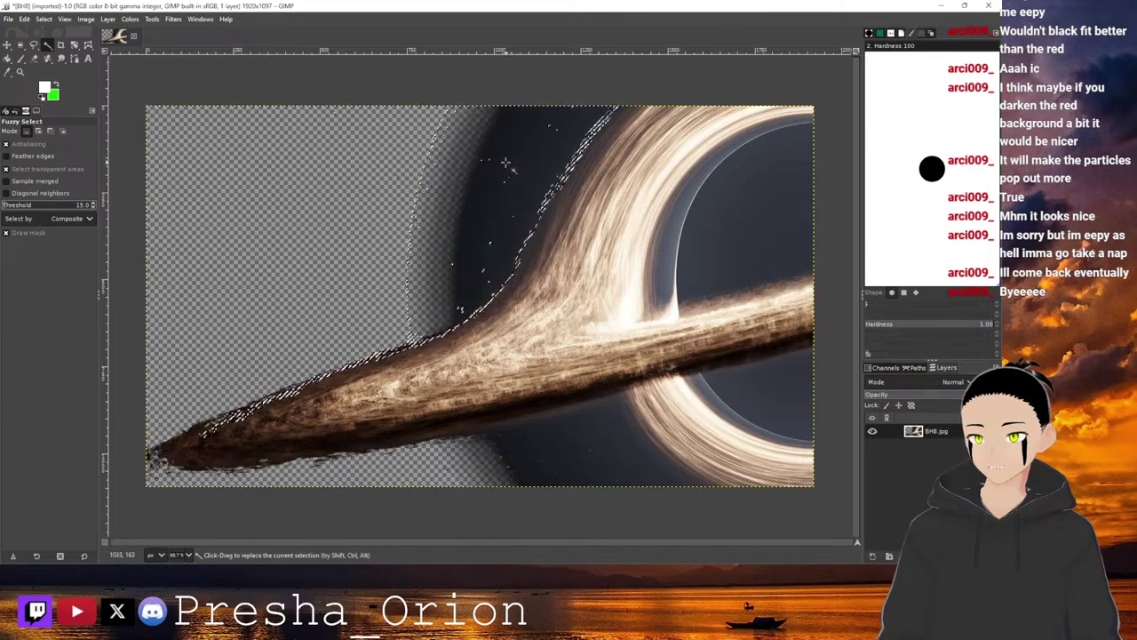
key(Delete)
click(591, 458)
key(Delete)
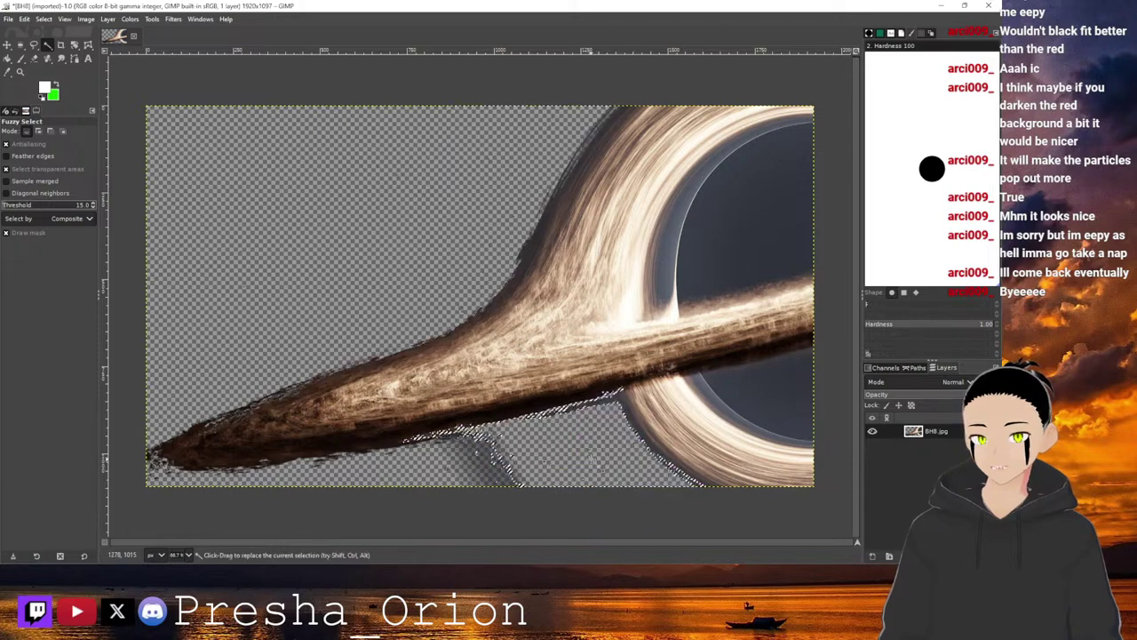
Clear the selection, erase the leftover grey strip below the disk with a size 168 eraser, and set the eraser size to 44.
click(504, 458)
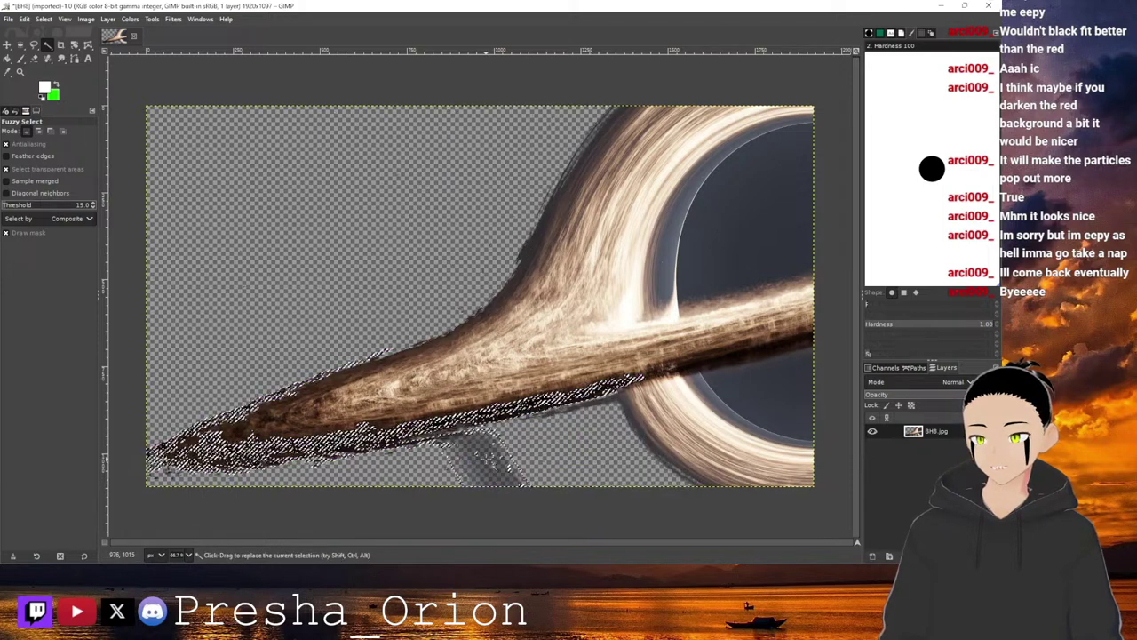
click(33, 59)
drag(6, 185, 22, 184)
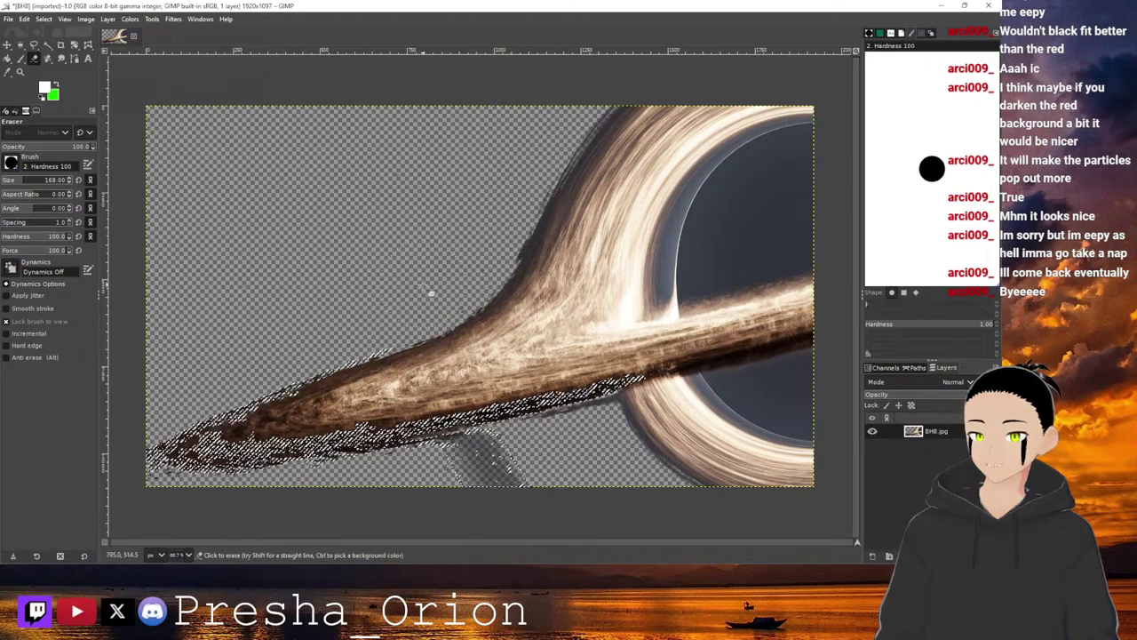
key(ctrl+z)
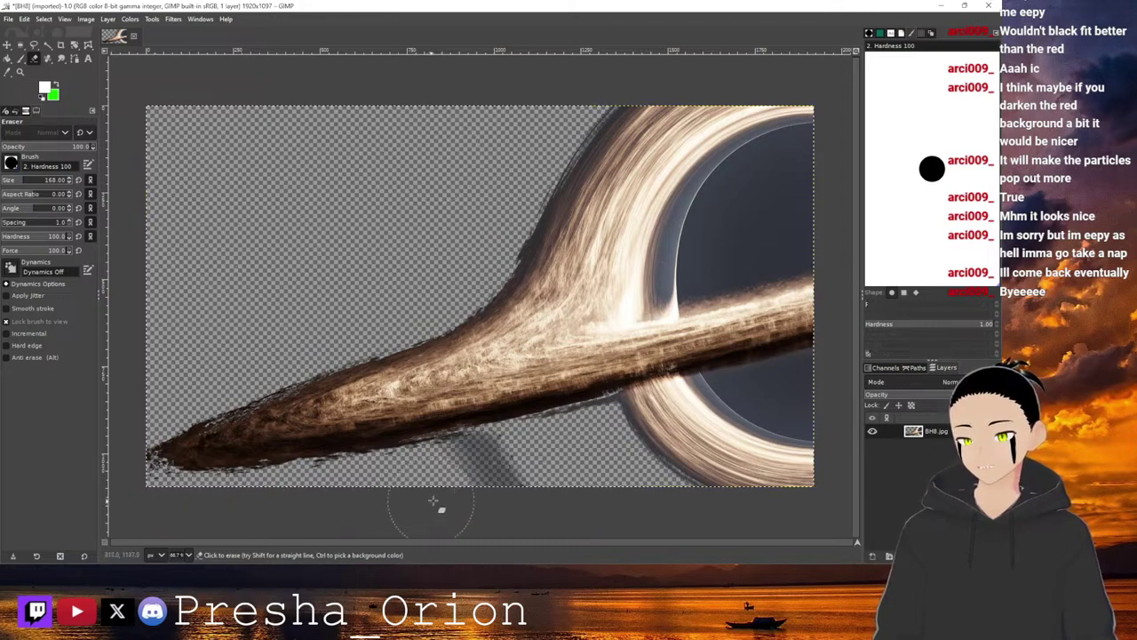
mouse_move(472, 500)
mouse_down()
mouse_move(506, 485)
mouse_move(473, 489)
mouse_up()
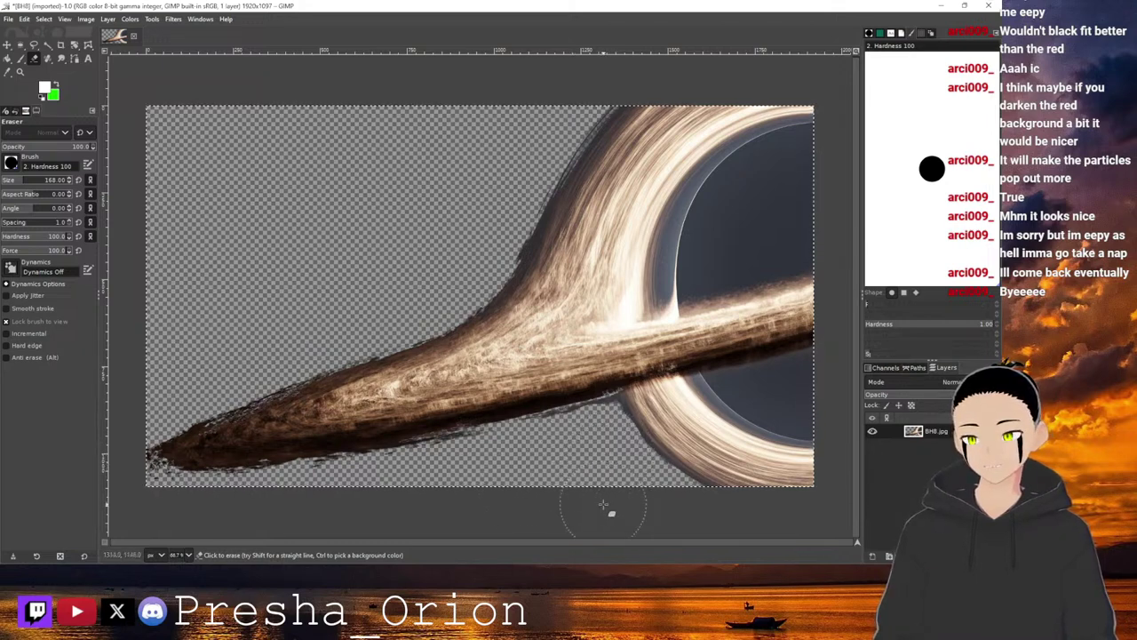
click(12, 181)
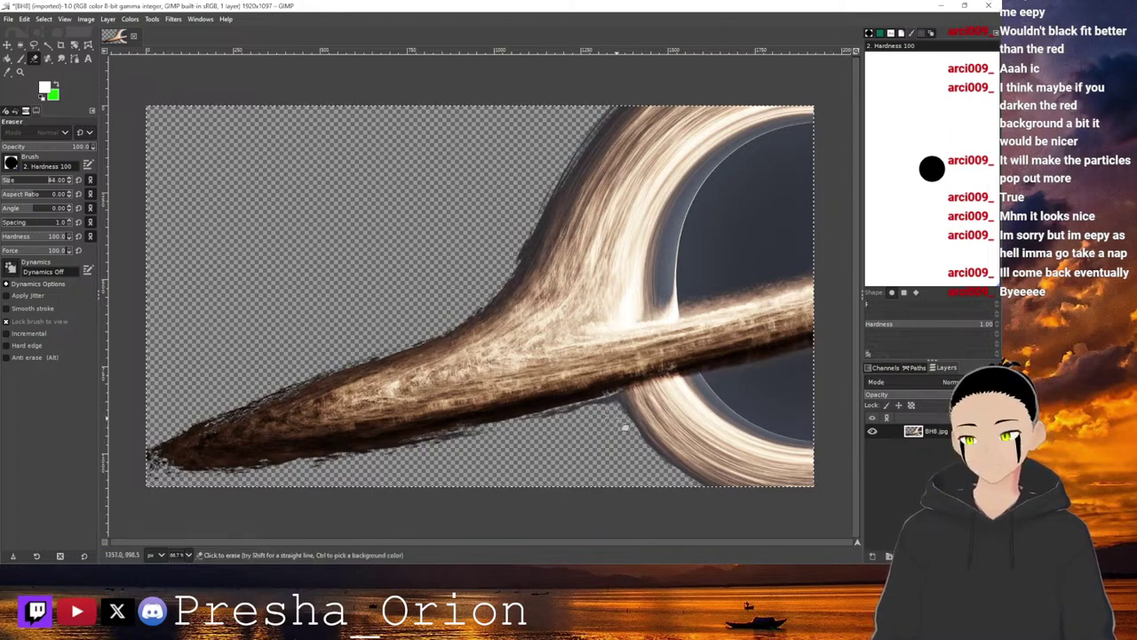
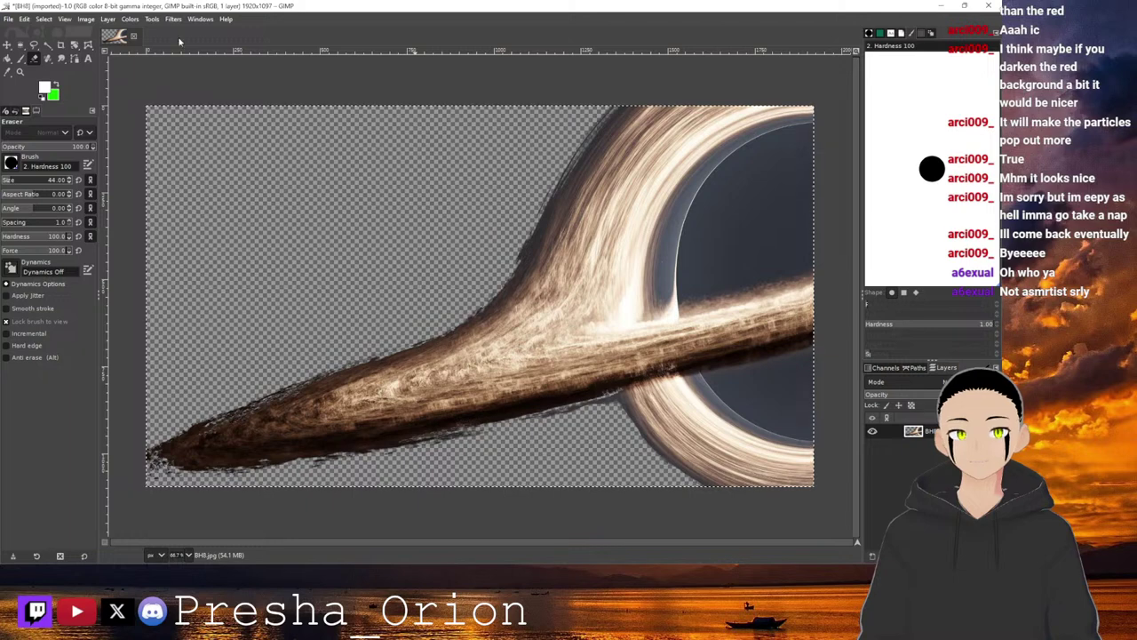
Export the cut-out black hole to the Desktop as crazy black hole.png.
click(9, 19)
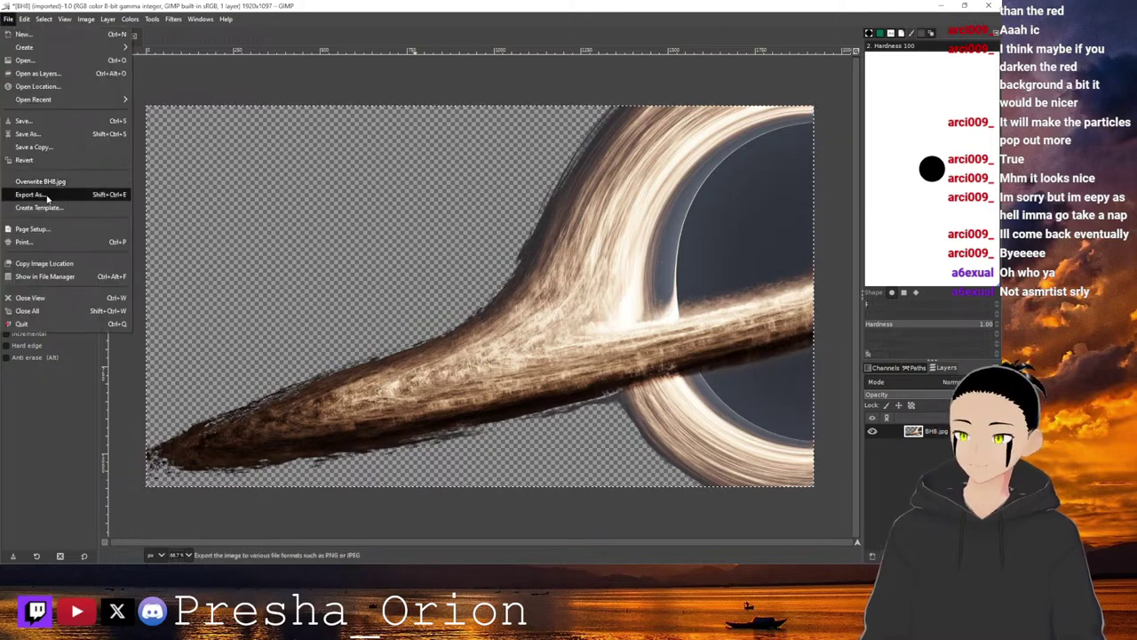
click(31, 193)
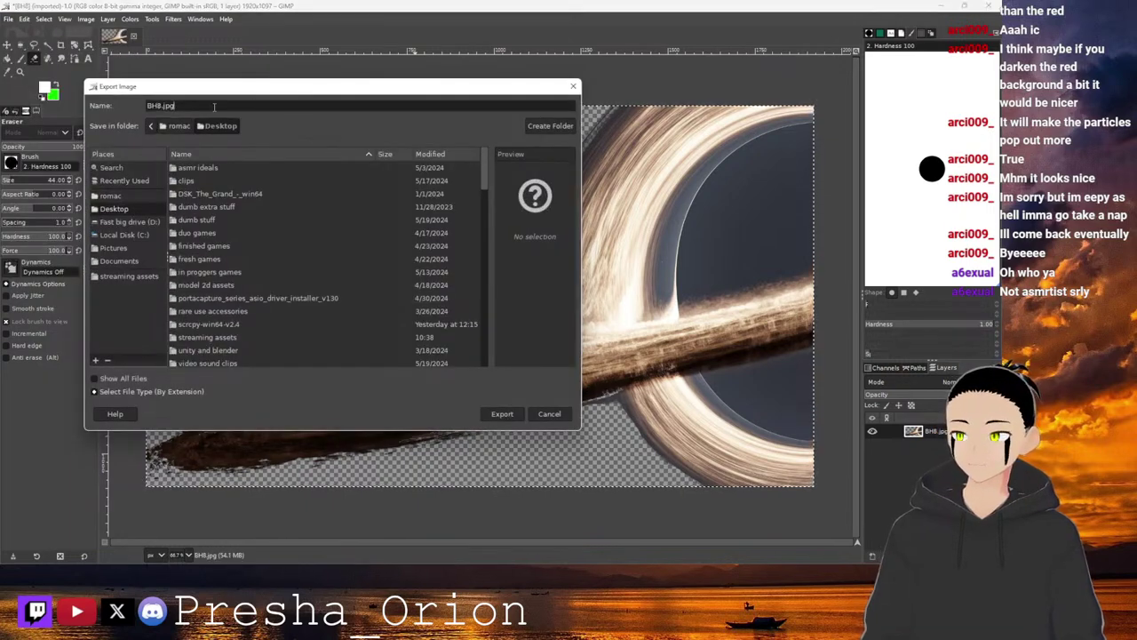
key(BackSpace)
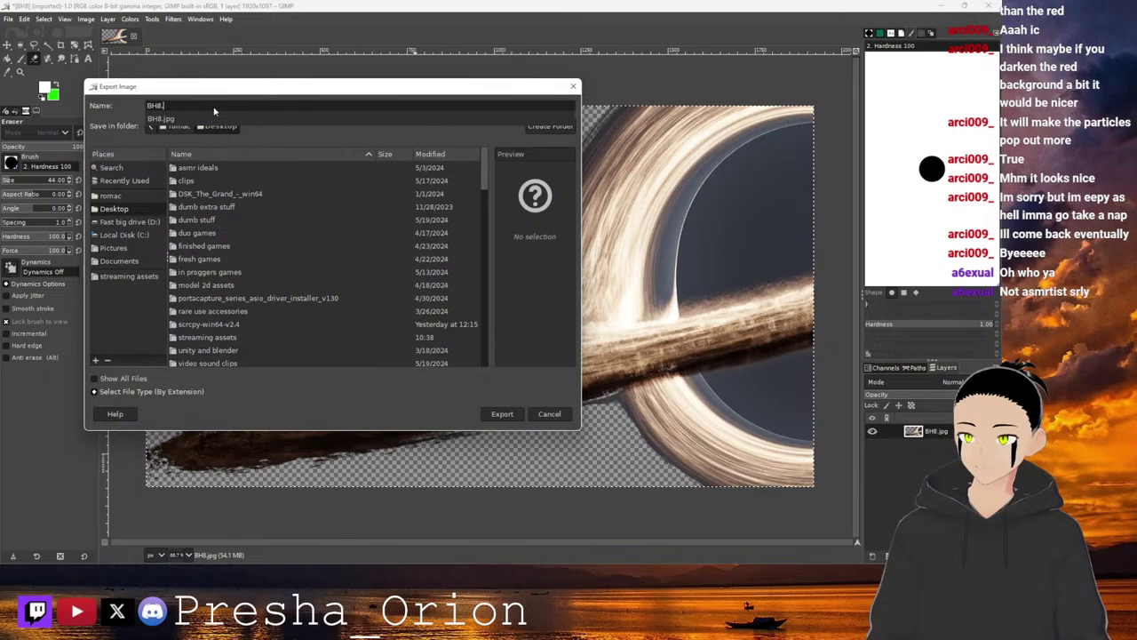
text(png)
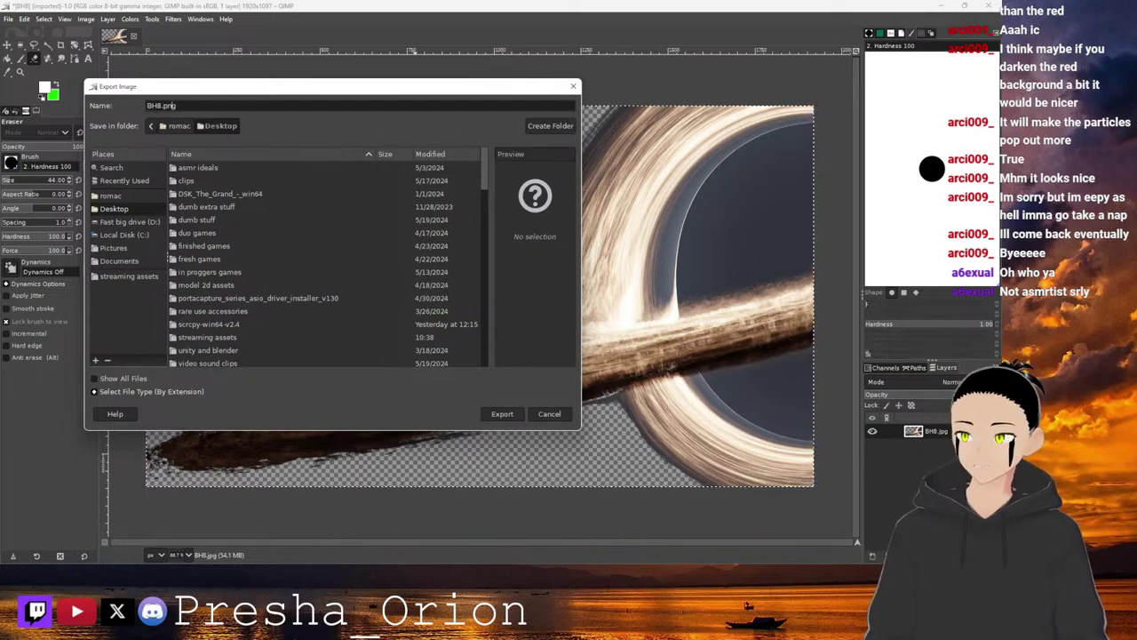
key(BackSpace)
key(BackSpace)
key(BackSpace)
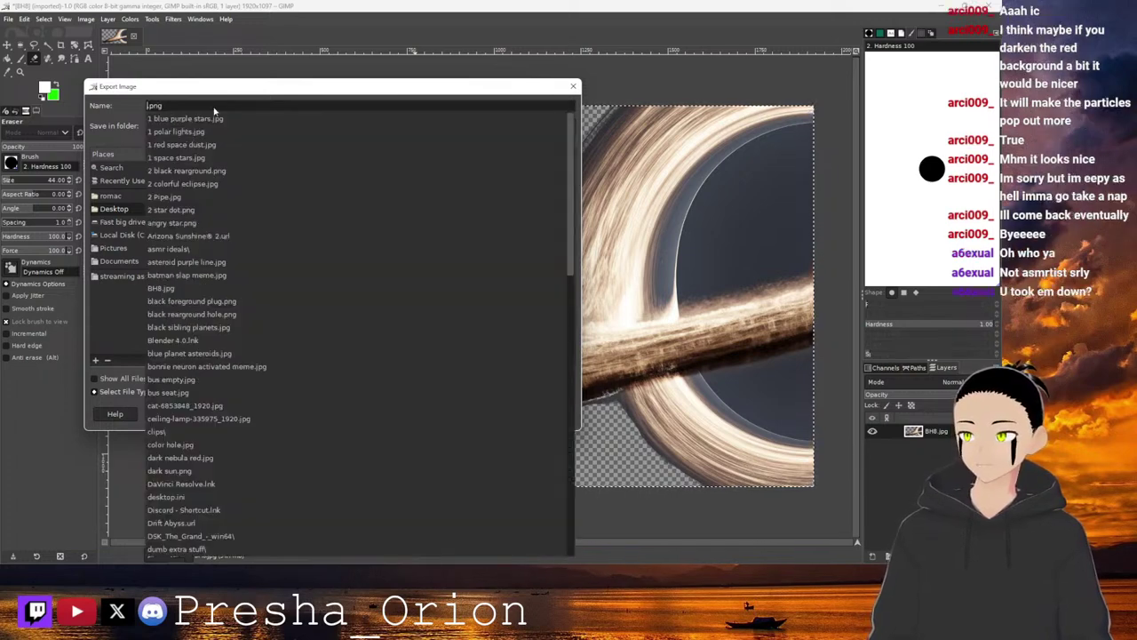
text(c)
text(razy bla)
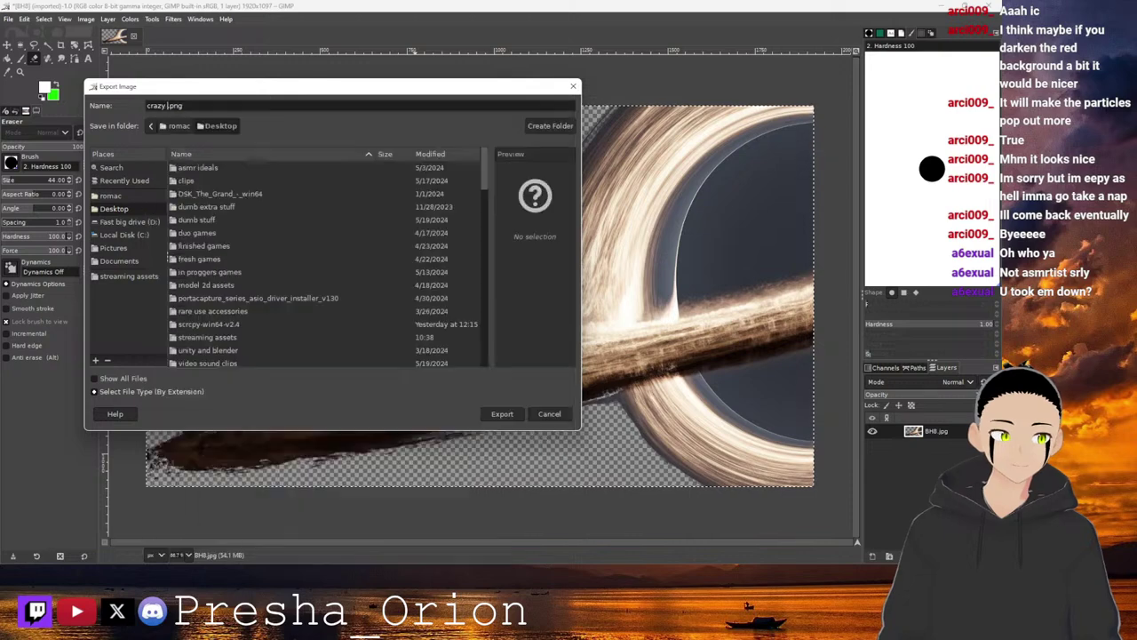
text(ck hole)
key(Return)
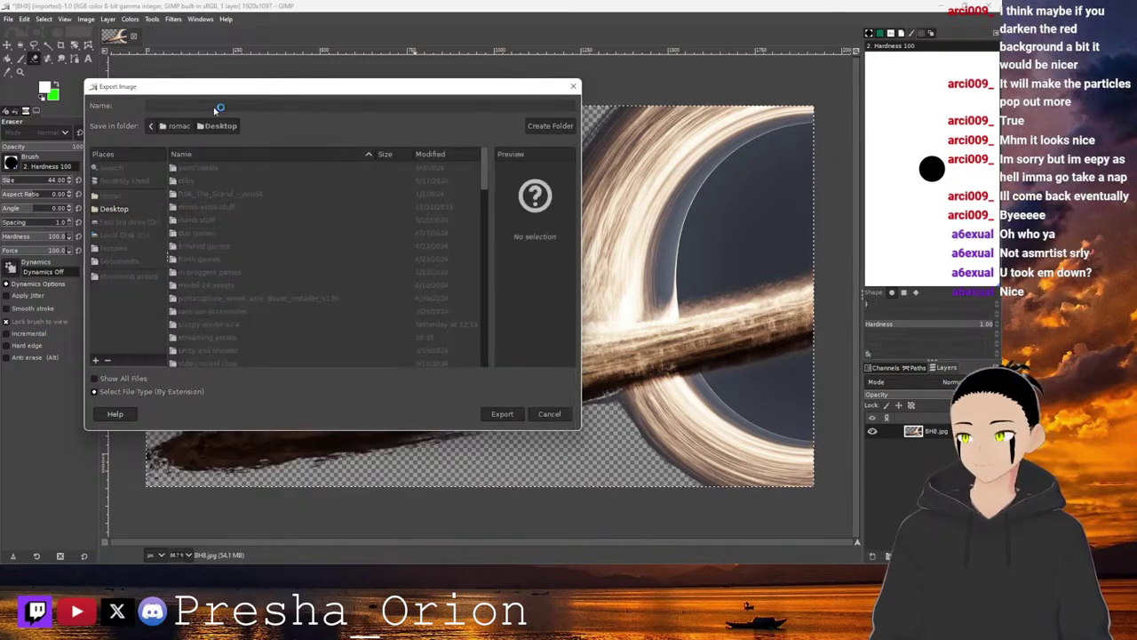
key(Return)
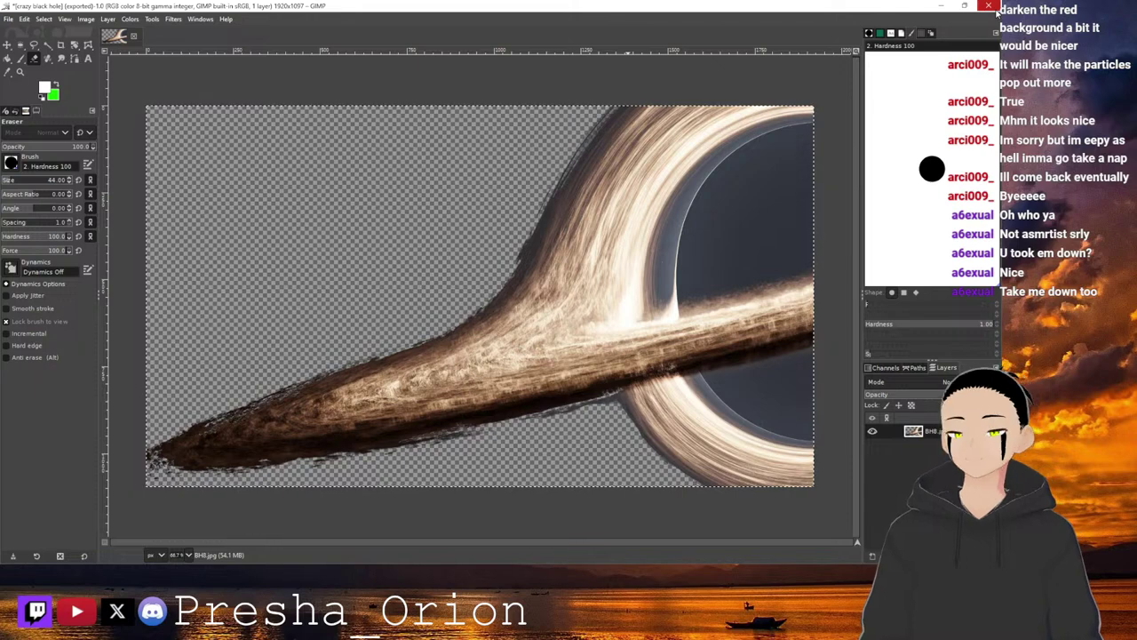
Close GIMP, discarding the unsaved changes, and move the BH8 image file across the desktop below the starry hole file.
click(994, 8)
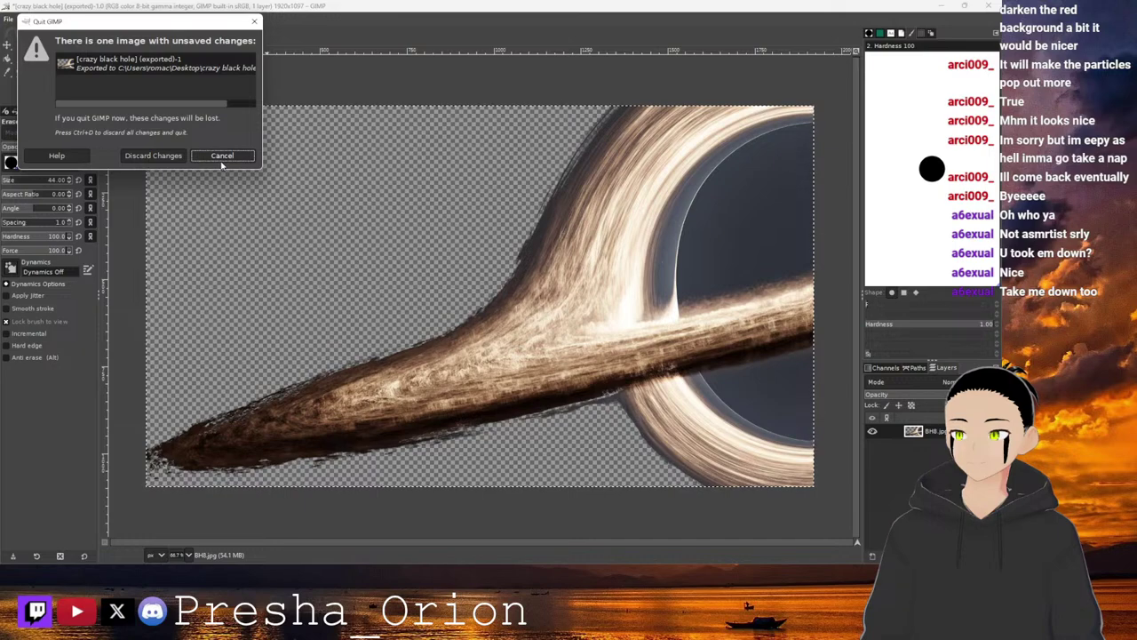
click(165, 157)
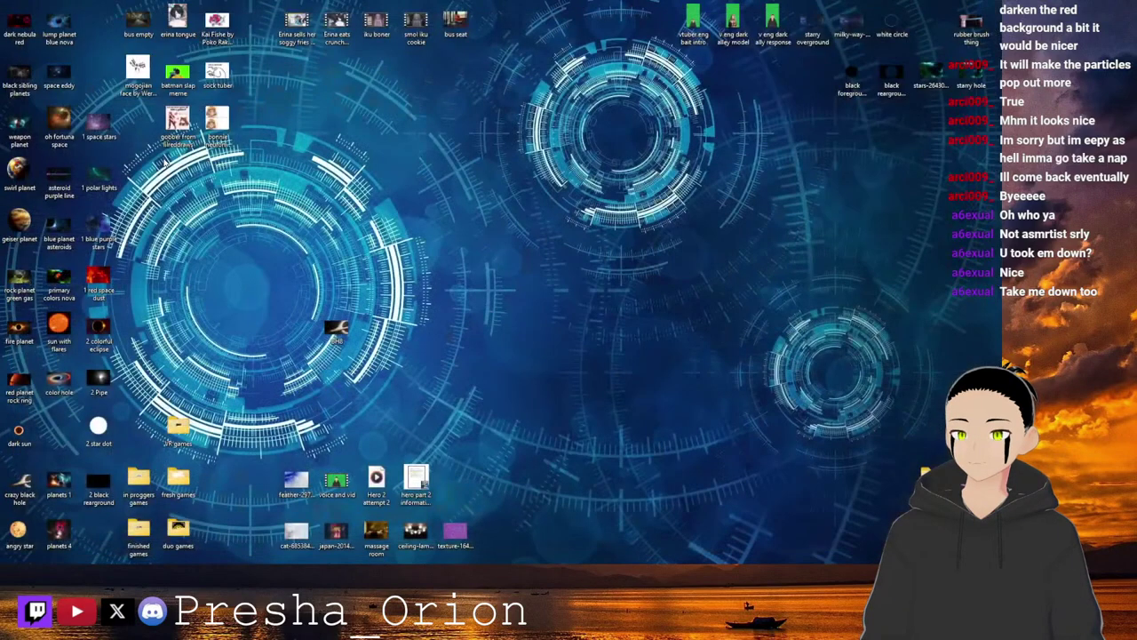
drag(335, 331, 930, 228)
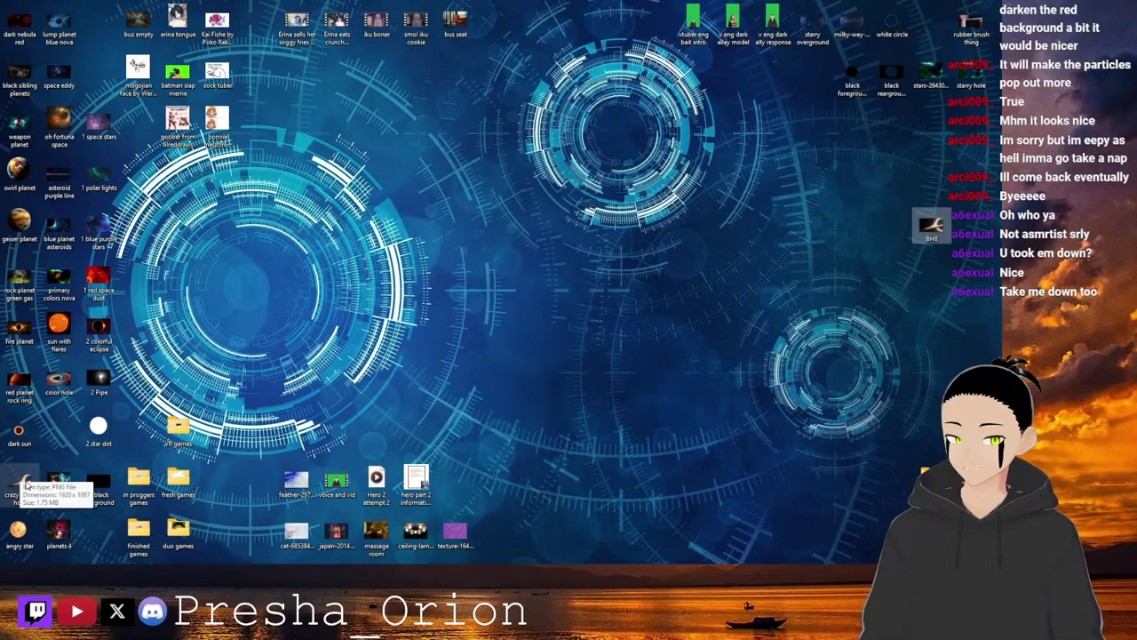
Switch to DaVinci Resolve, import the crazy black hole image from the desktop into the media pool, and maximize the window.
click(560, 552)
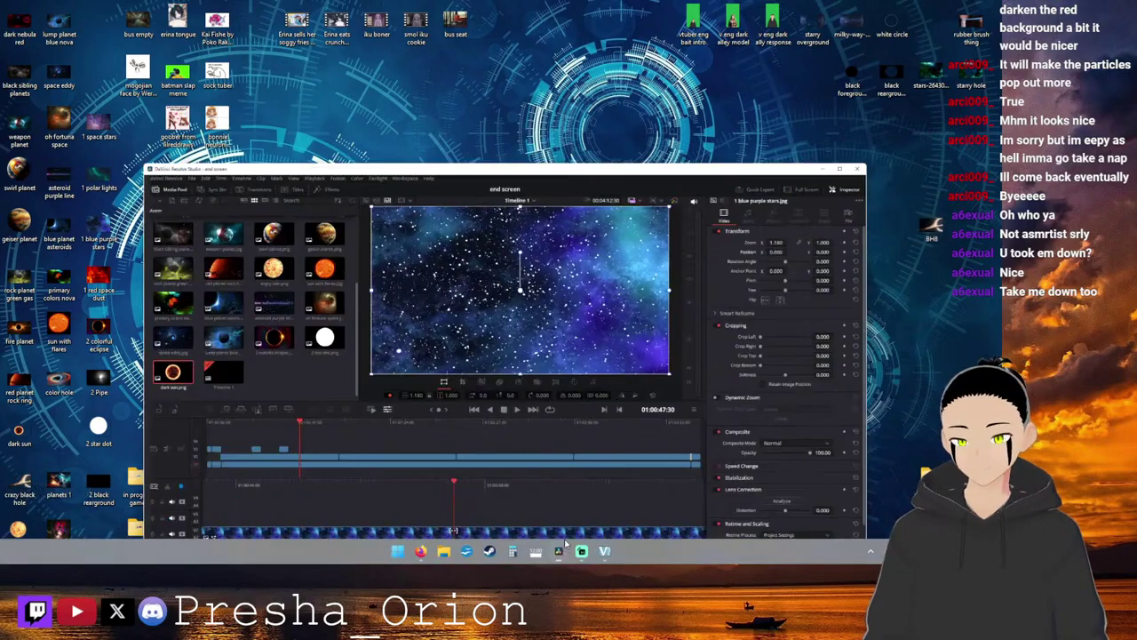
drag(434, 31, 709, 43)
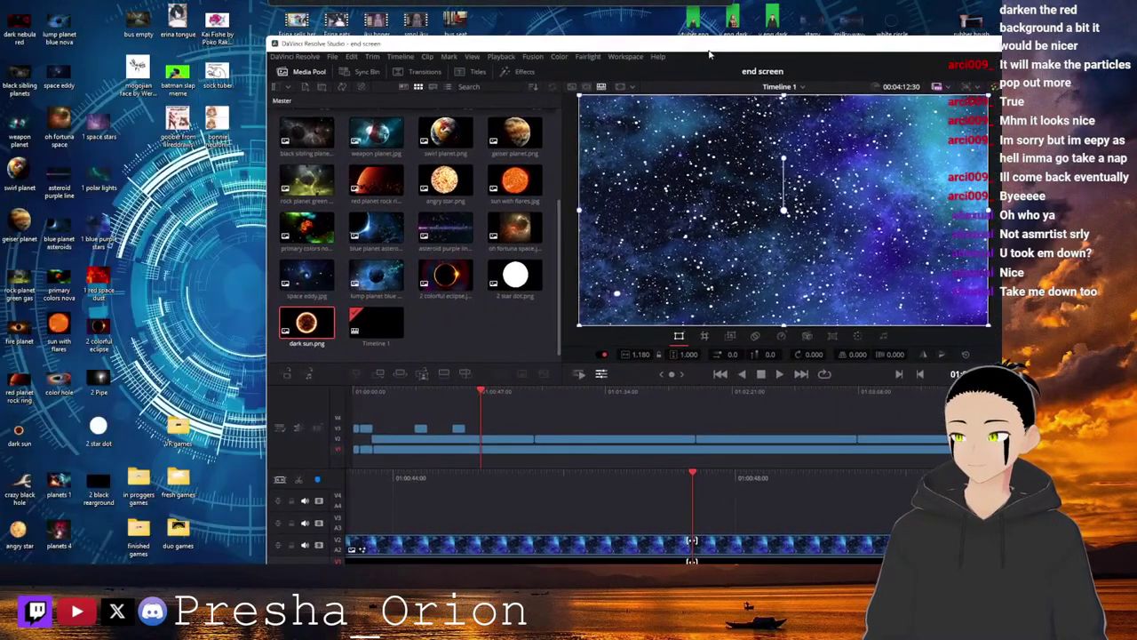
drag(19, 485, 481, 331)
drag(741, 43, 493, 5)
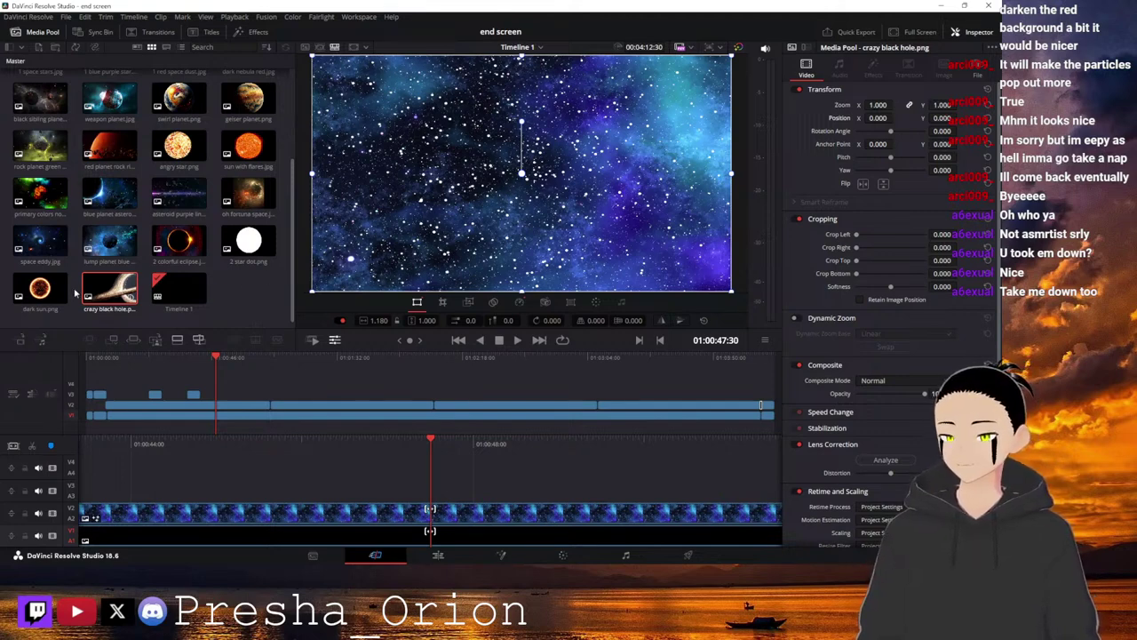
Place dark sun.png on video track 3 at 01:00:47:30 and compare it with the planets 1 clip and the following planet clip.
drag(40, 286, 432, 491)
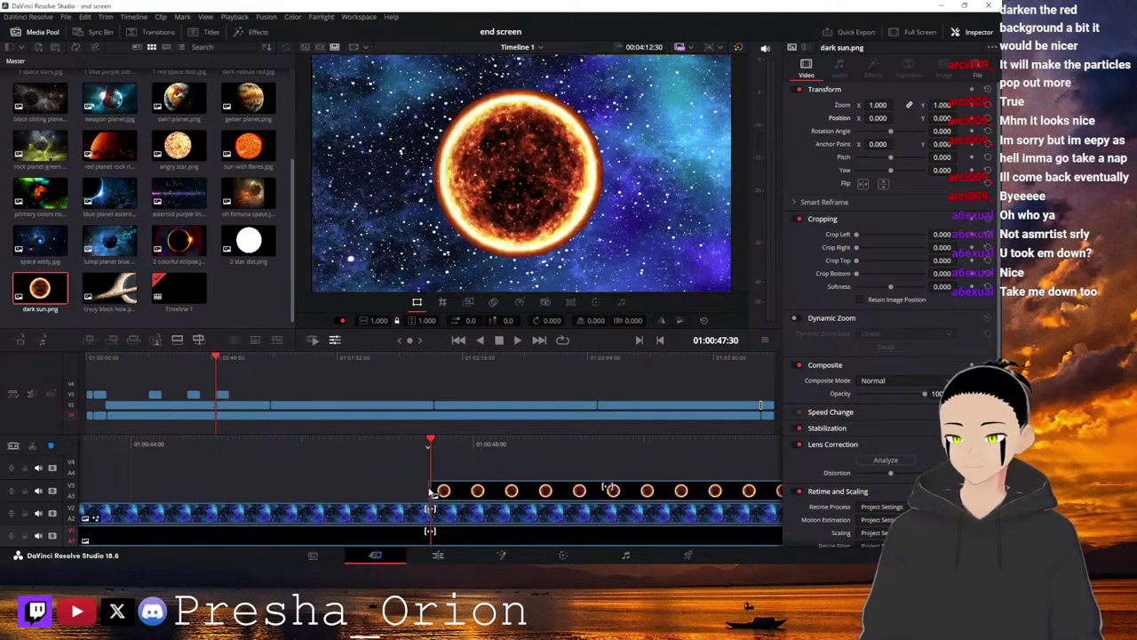
click(156, 396)
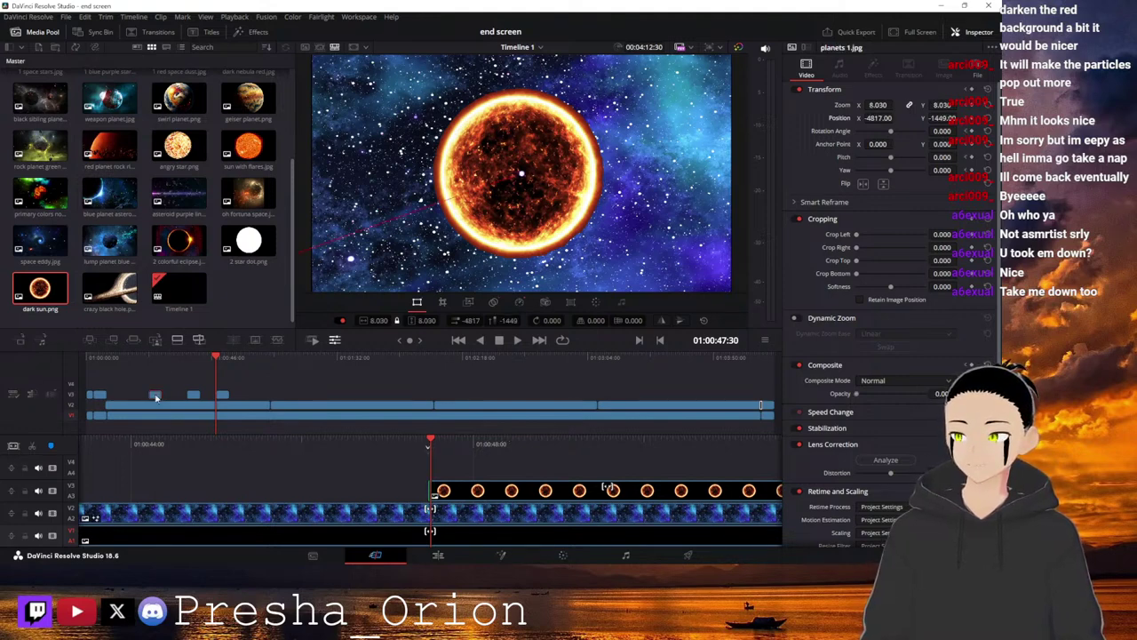
click(154, 364)
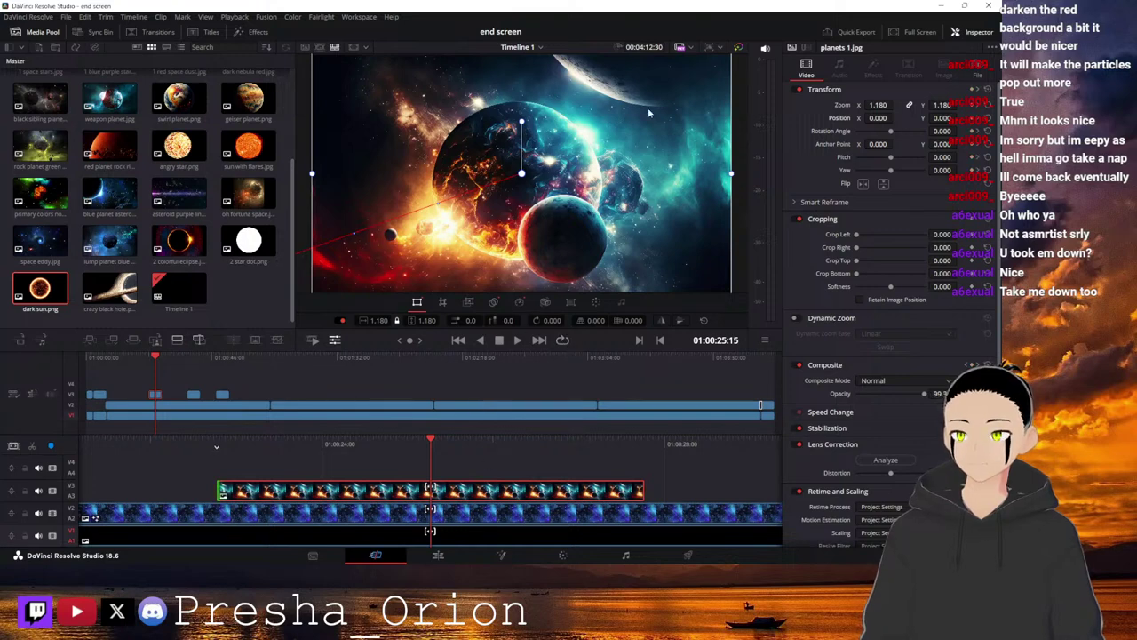
click(159, 362)
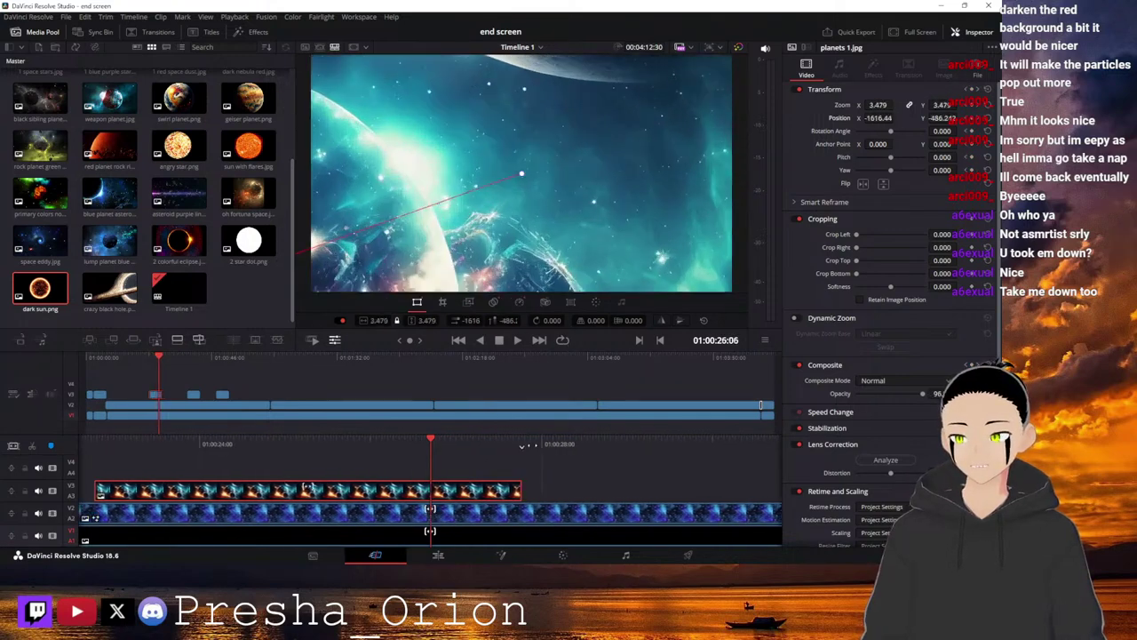
click(195, 357)
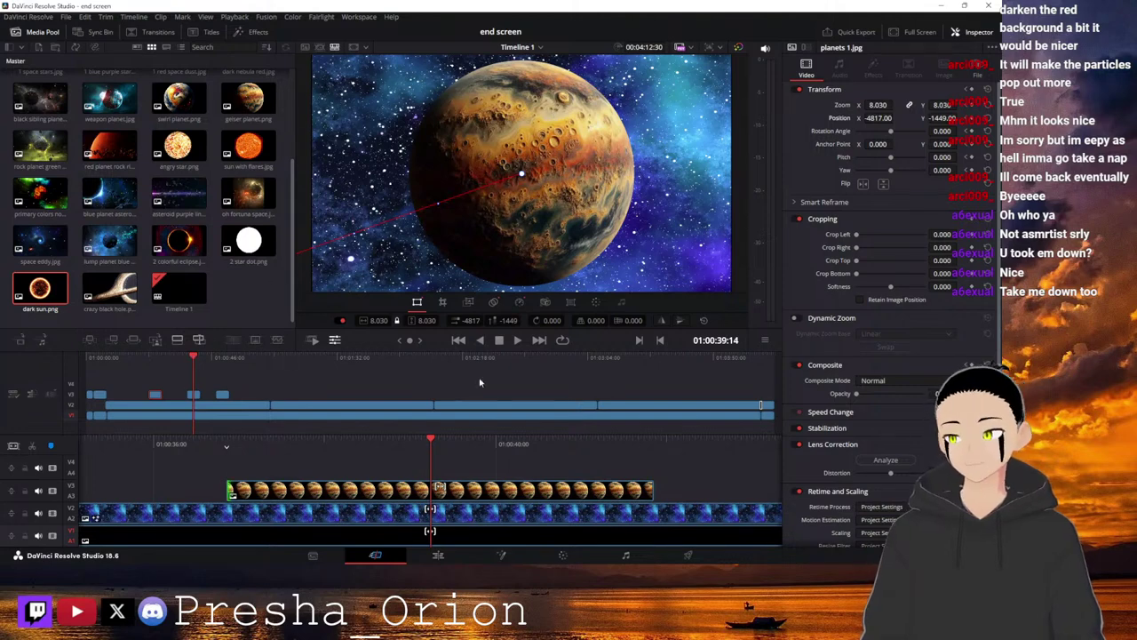
click(225, 358)
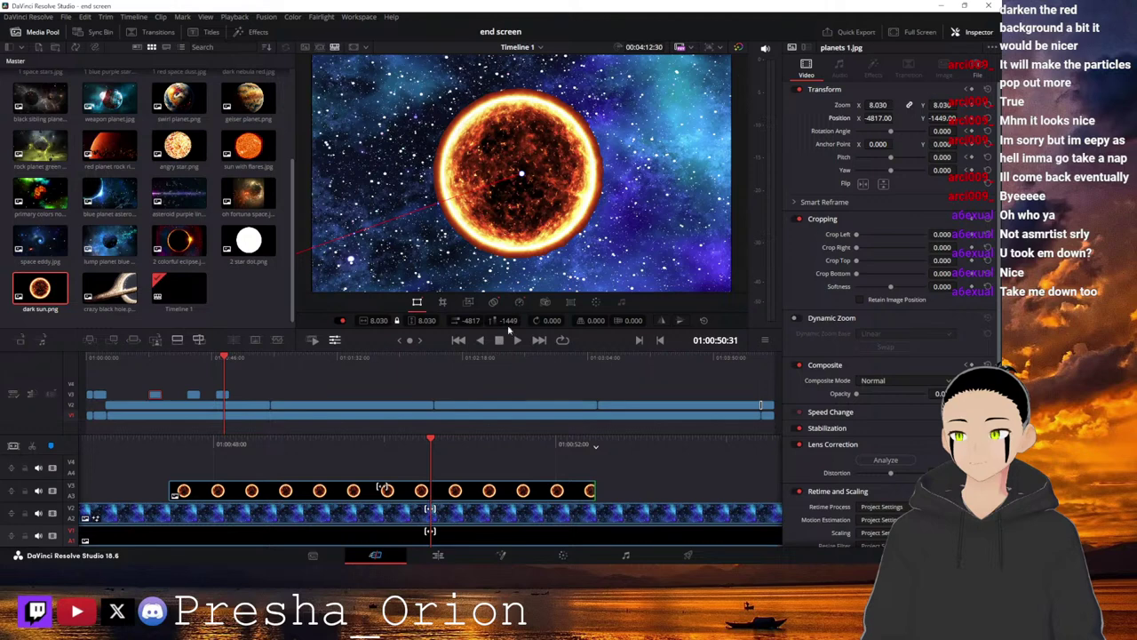
Move the playhead to the start of the dark sun clip and set its zoom to 0.000.
drag(360, 444, 621, 447)
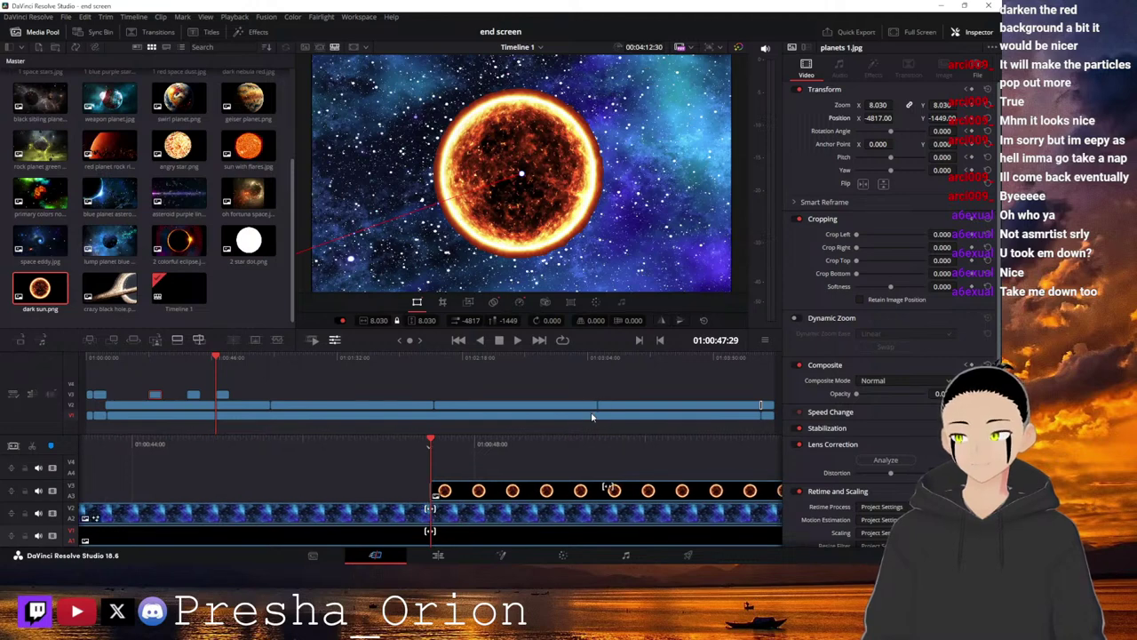
mouse_move(523, 441)
mouse_down()
mouse_move(508, 442)
mouse_move(528, 439)
mouse_up()
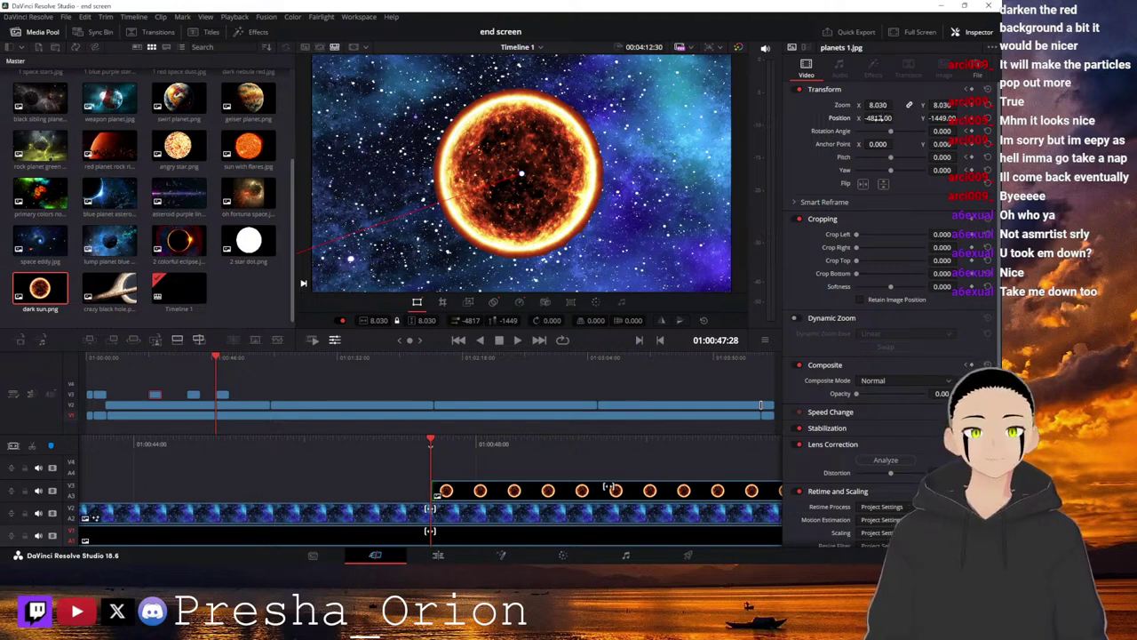
click(546, 497)
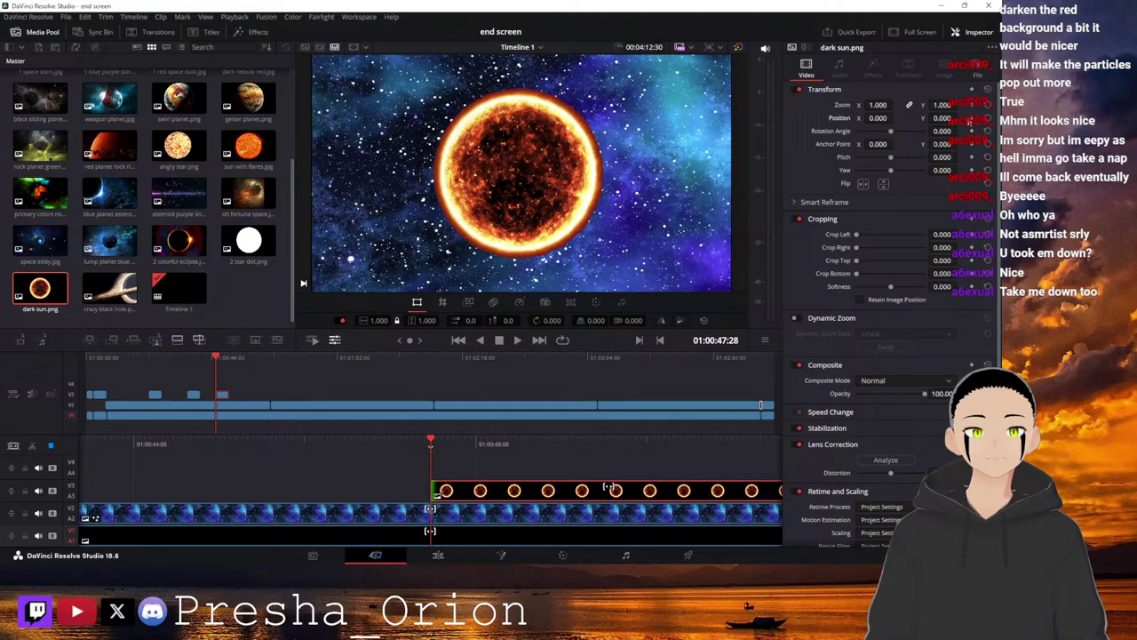
drag(879, 105, 835, 104)
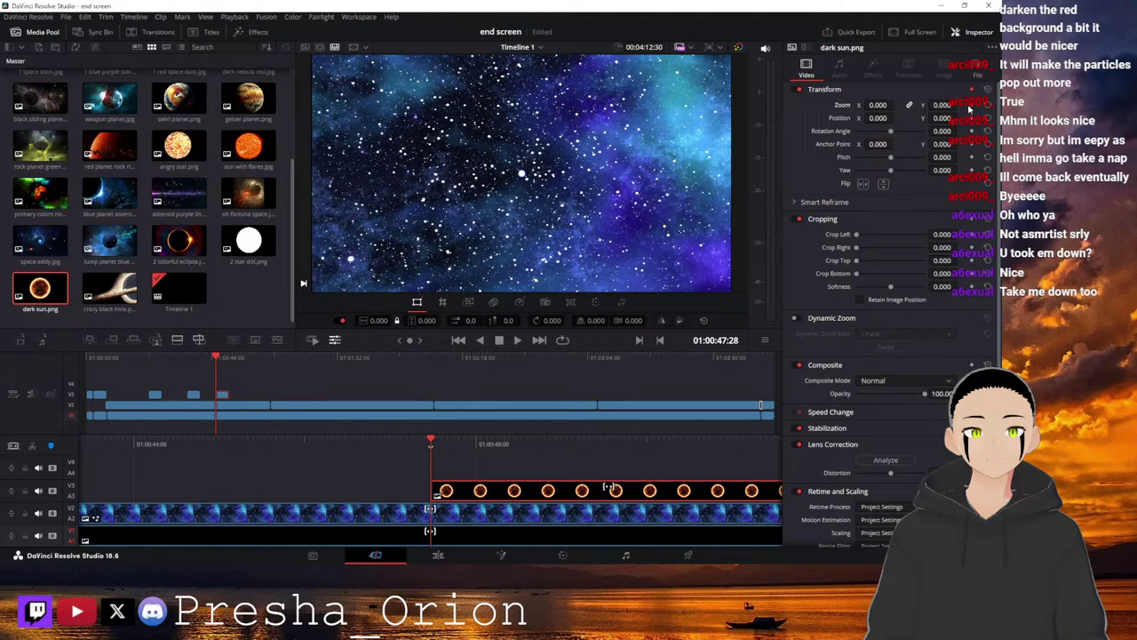
At 01:00:49:58, midway through the dark sun clip, set its zoom to 1.000.
drag(625, 441, 429, 443)
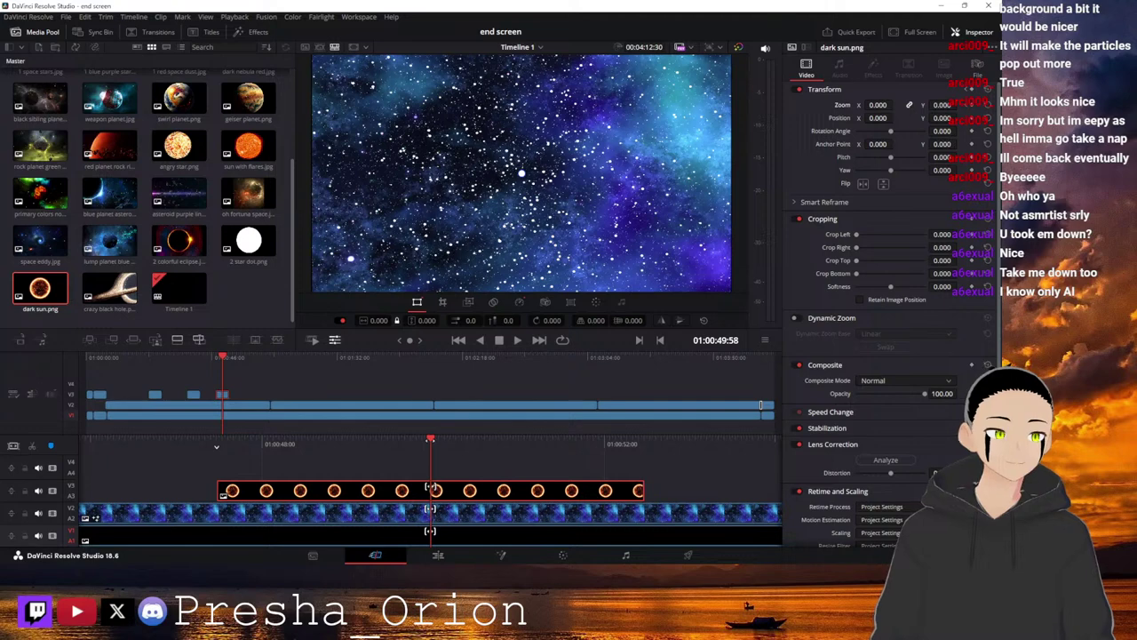
drag(874, 106, 950, 106)
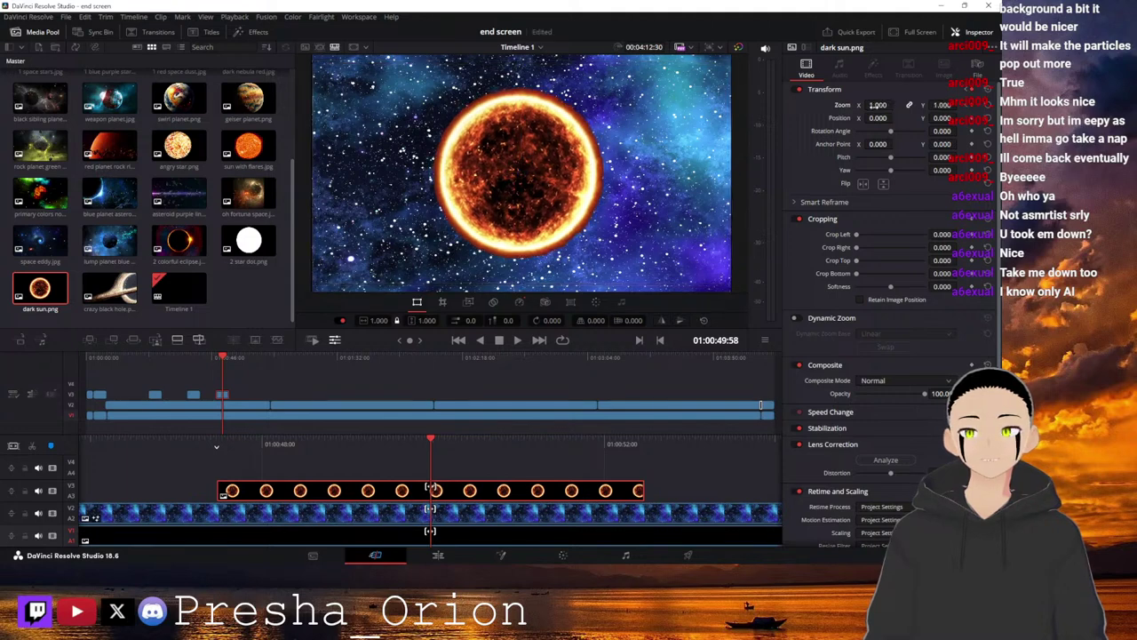
key(v)
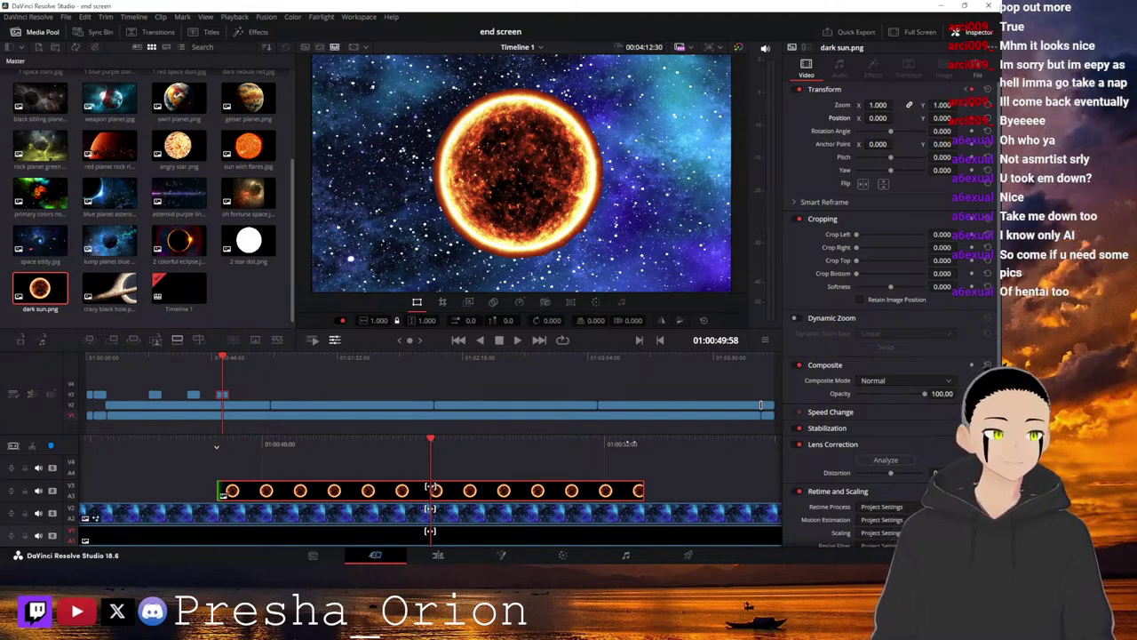
At 01:00:52:18, near the end of the dark sun clip, set its zoom to 3.000 and its vertical position to -1861.
key(space)
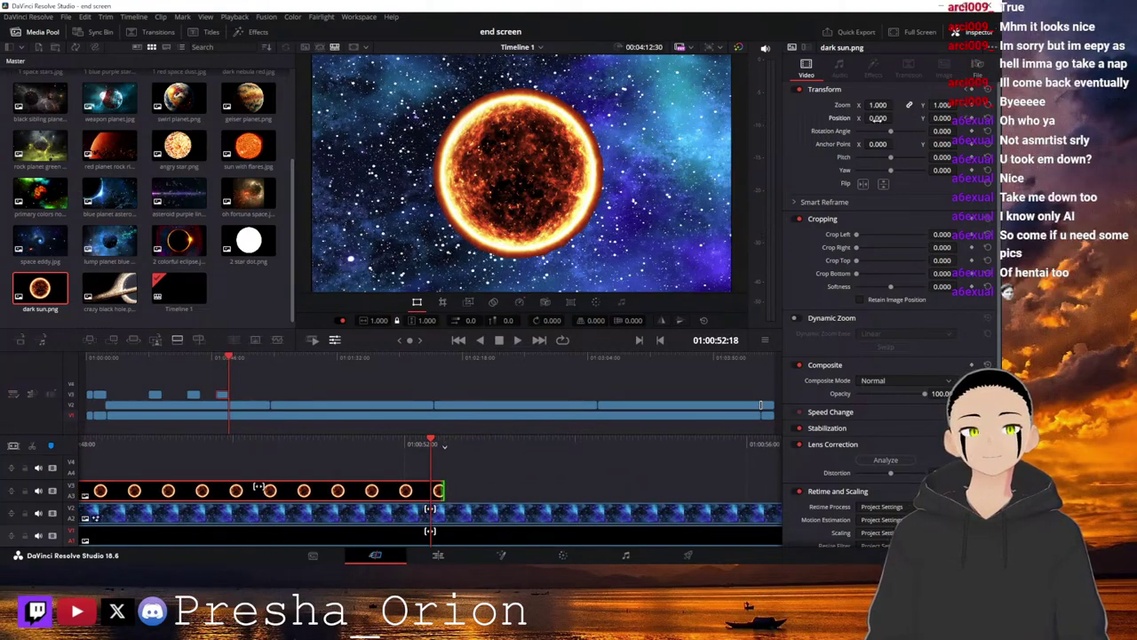
drag(878, 105, 912, 105)
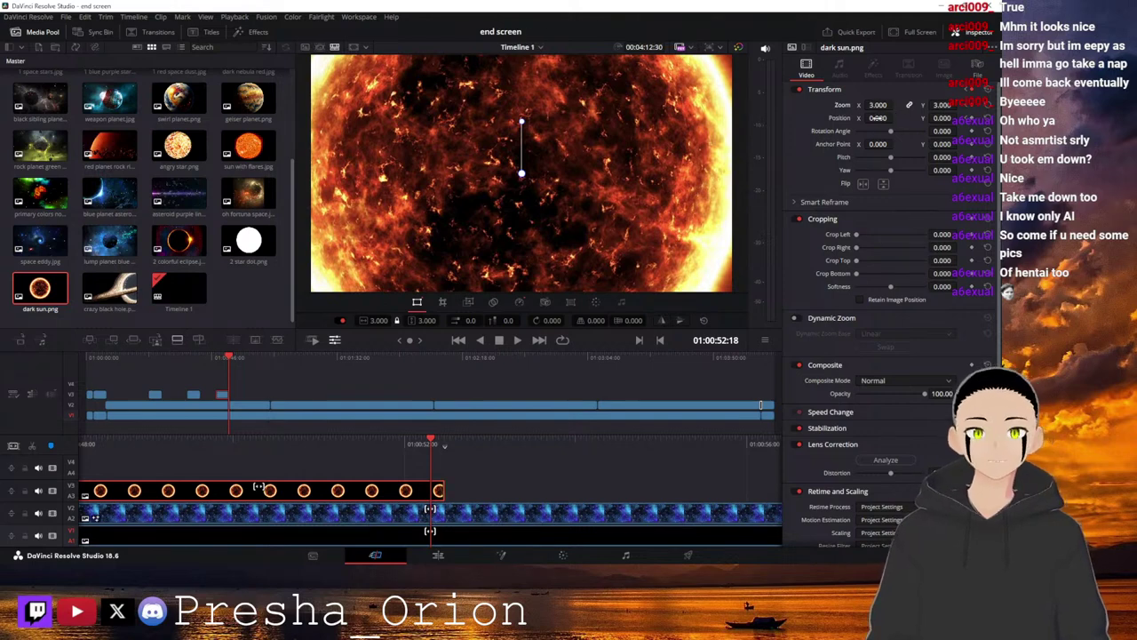
drag(940, 119, 839, 119)
Play the timeline from just before the dark sun clip through to the start of the red star background.
drag(583, 441, 807, 382)
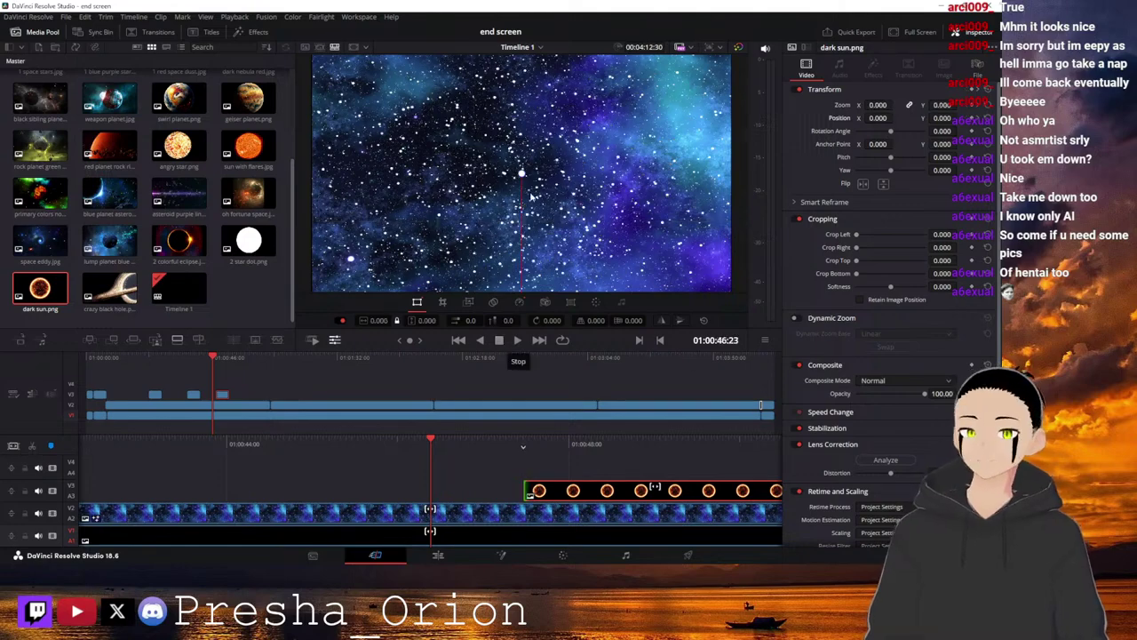
click(518, 339)
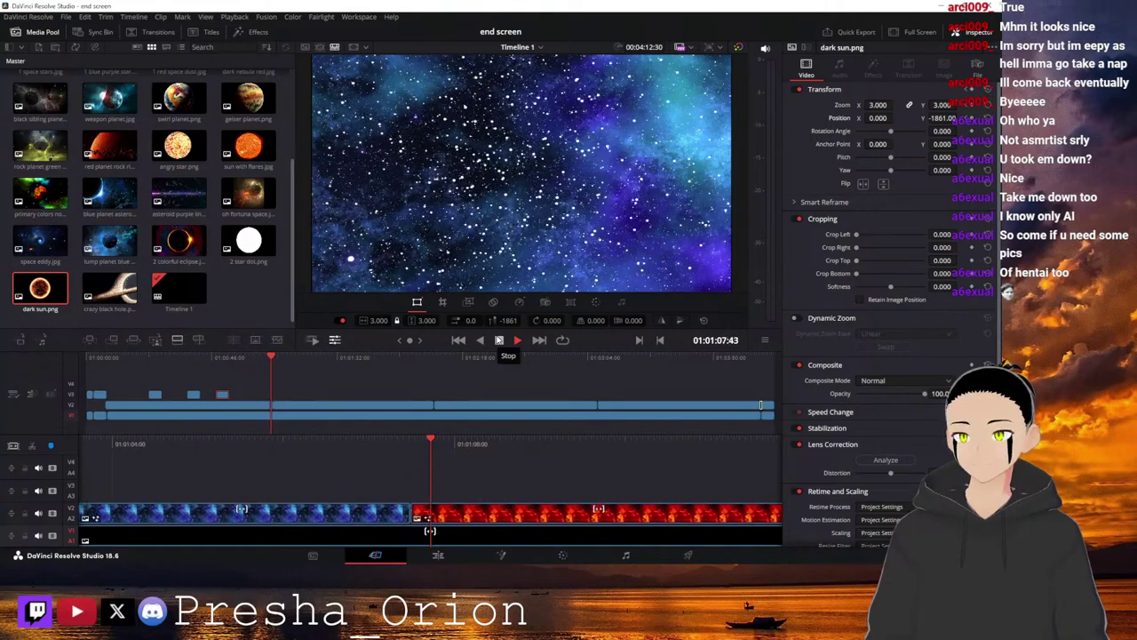
click(499, 341)
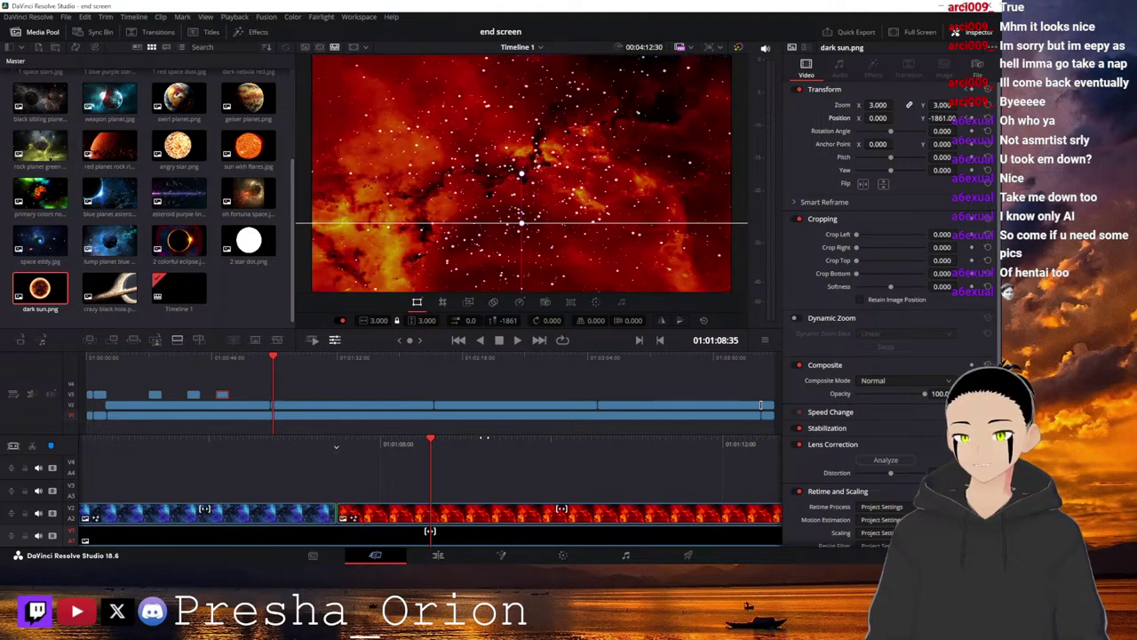
Step the playhead back to 01:01:08:18 and select the edit point between the blue and red star backgrounds on video track 2.
key(Left)
key(Left)
key(Left)
key(Left)
key(Left)
key(Left)
key(Left)
key(Left)
key(Left)
key(Left)
key(Left)
key(Left)
key(Left)
key(Left)
key(Left)
key(Left)
key(Left)
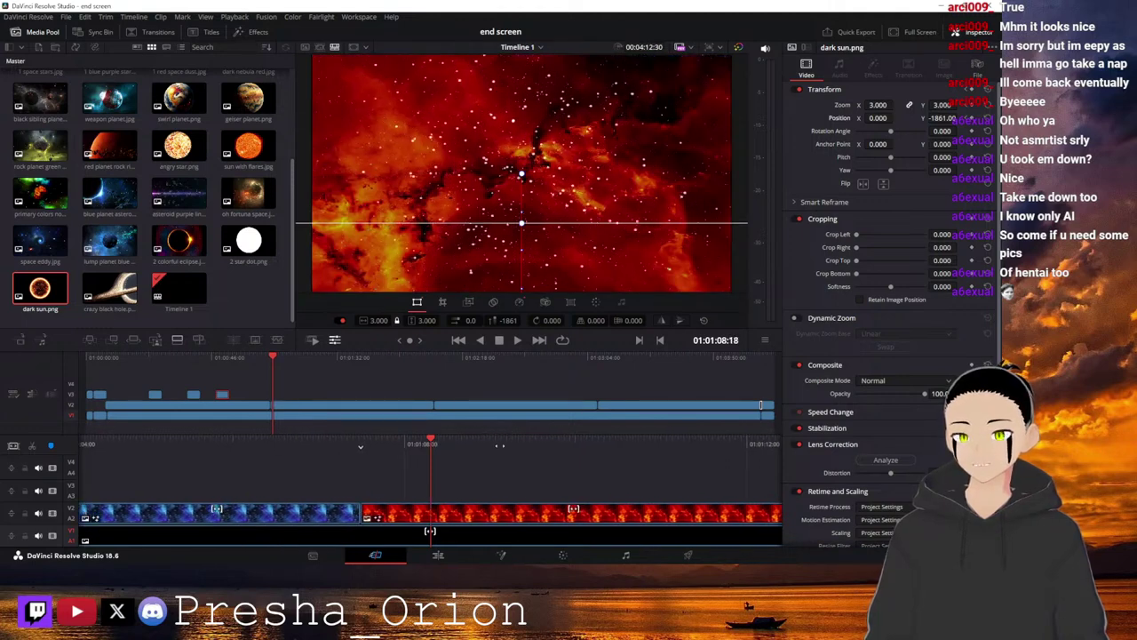
key(v)
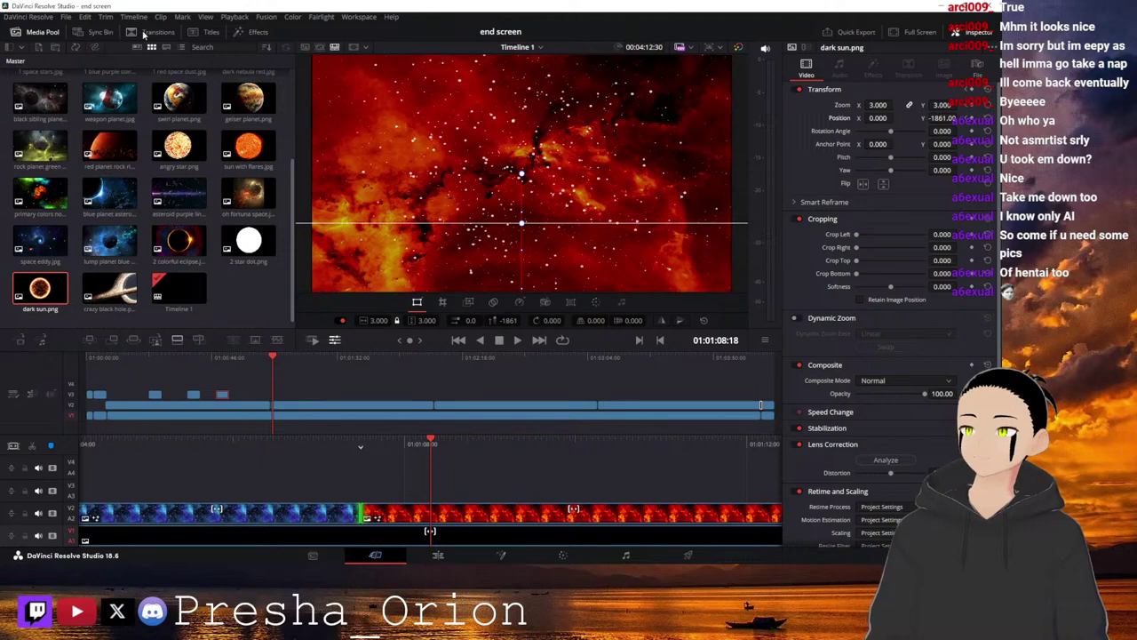
Try out the Blur Dissolve and Dip To Color Dissolve previews, and add an Additive Dissolve between the blue and red star backgrounds.
click(145, 33)
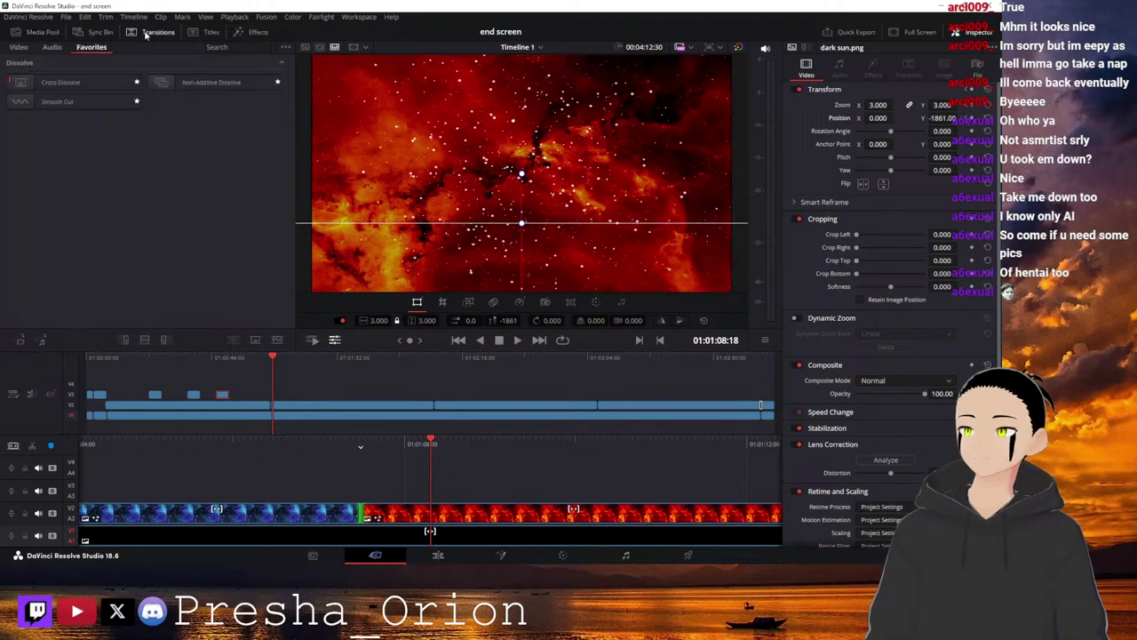
click(19, 48)
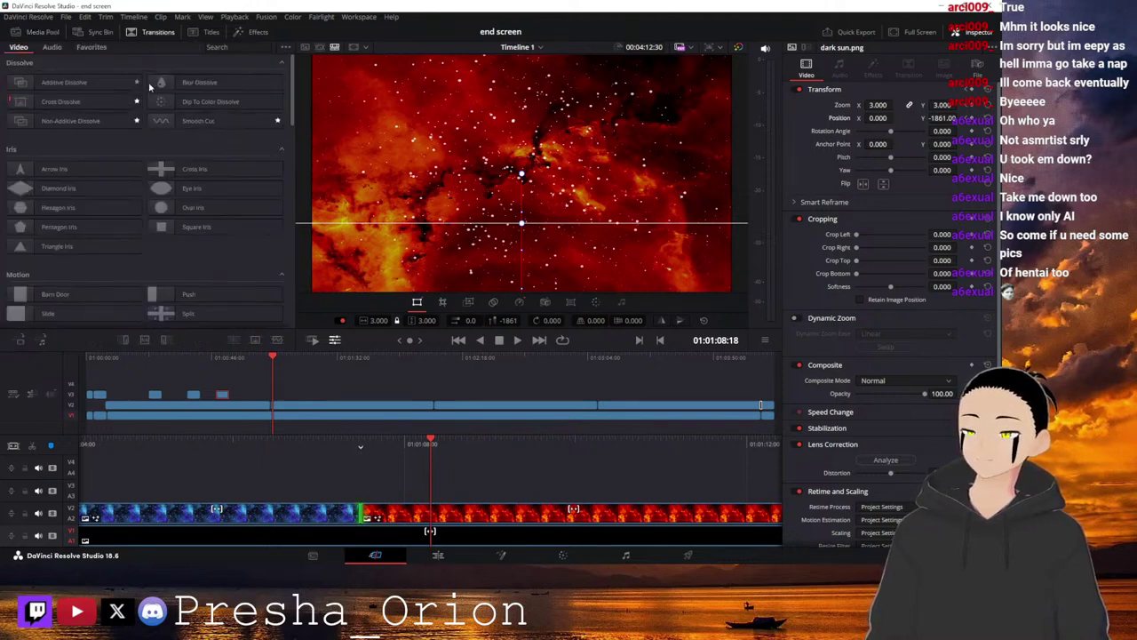
click(178, 83)
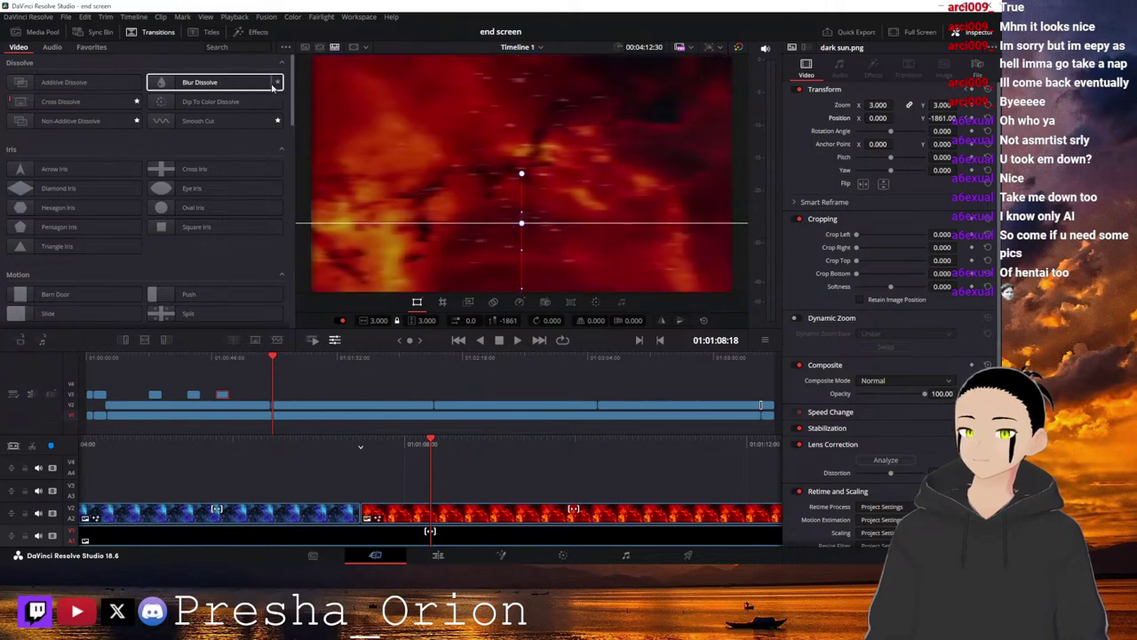
click(161, 101)
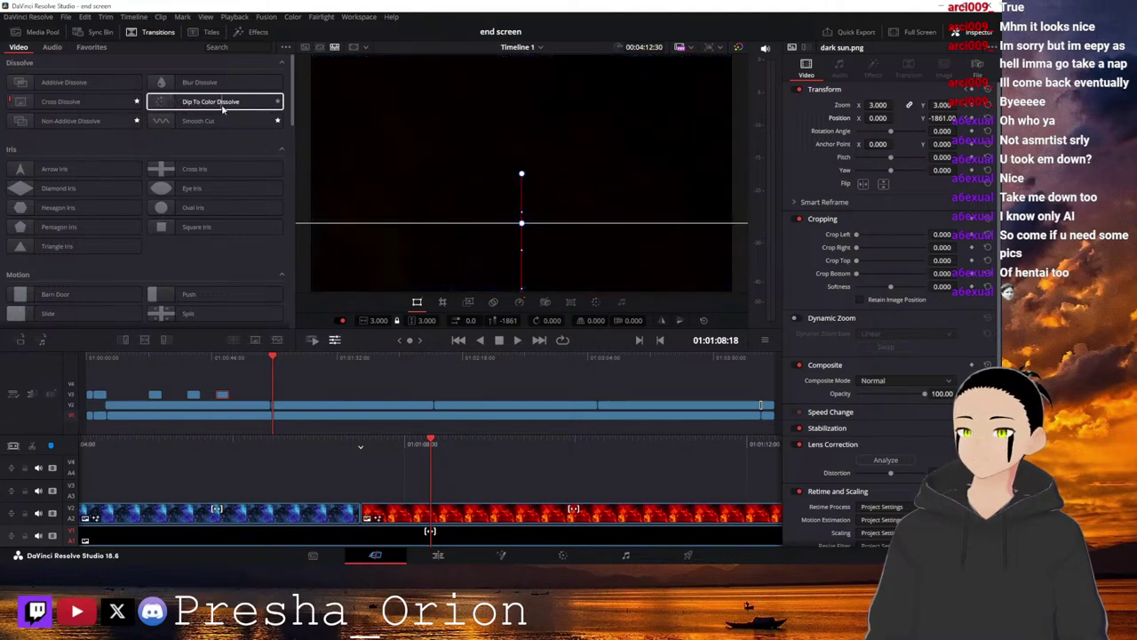
click(196, 121)
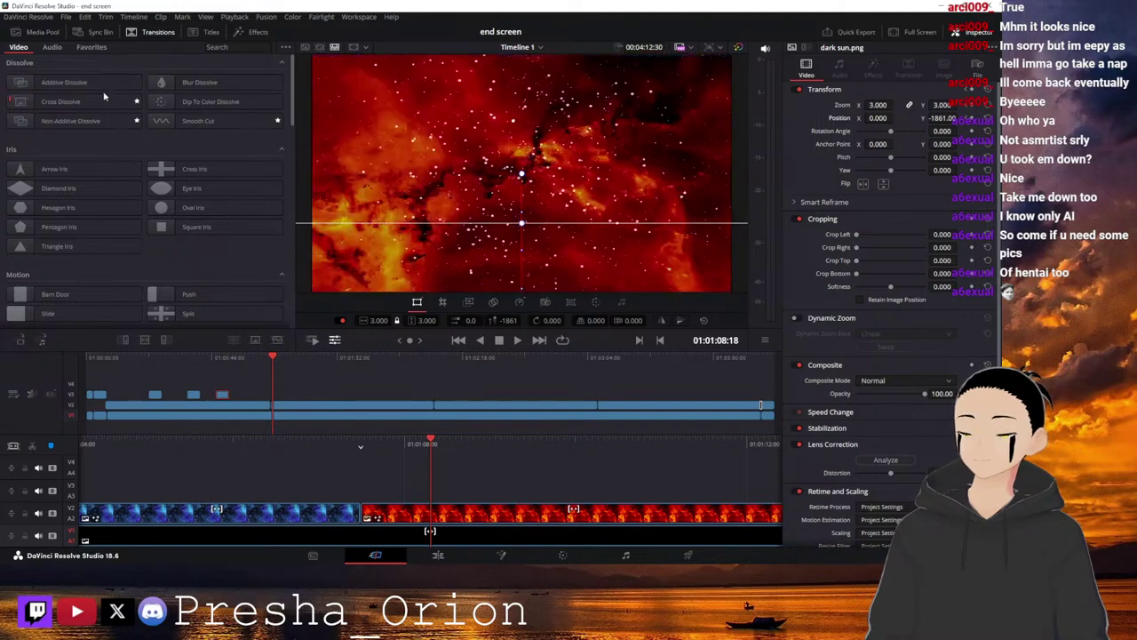
drag(64, 81, 450, 505)
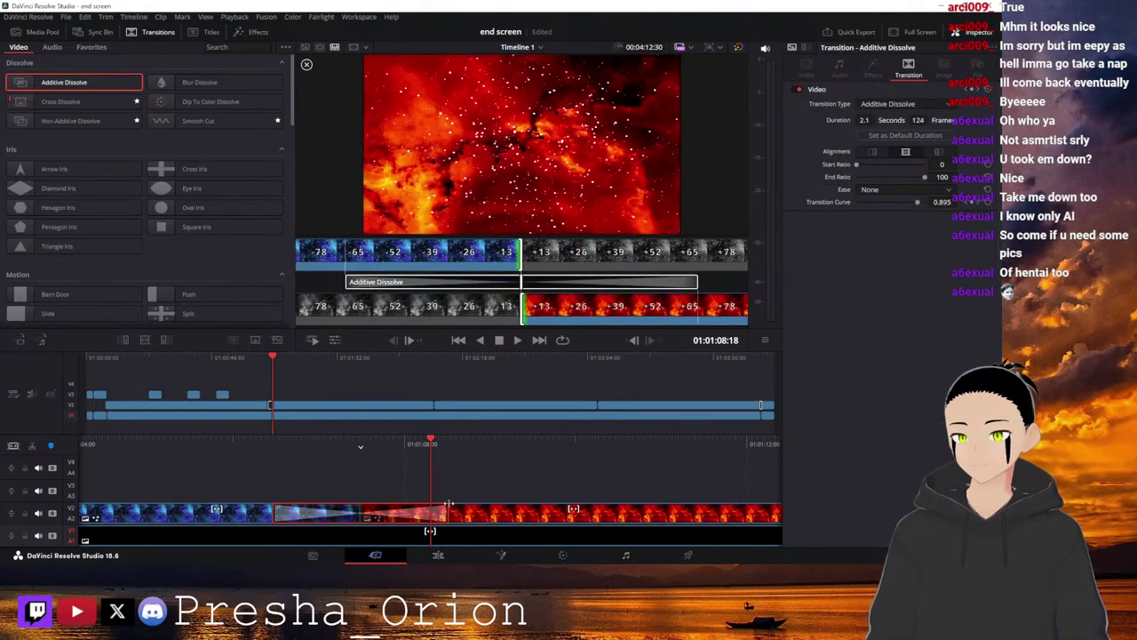
Play back the Additive Dissolve between the blue and red star backgrounds, starting from before the transition.
drag(400, 448, 883, 470)
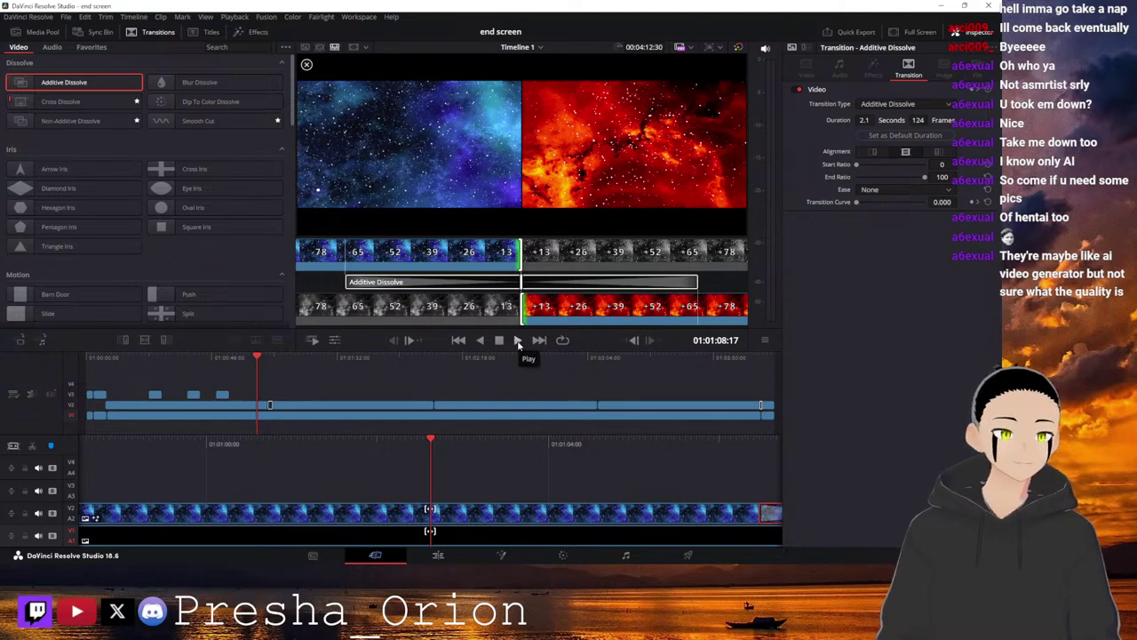
click(519, 345)
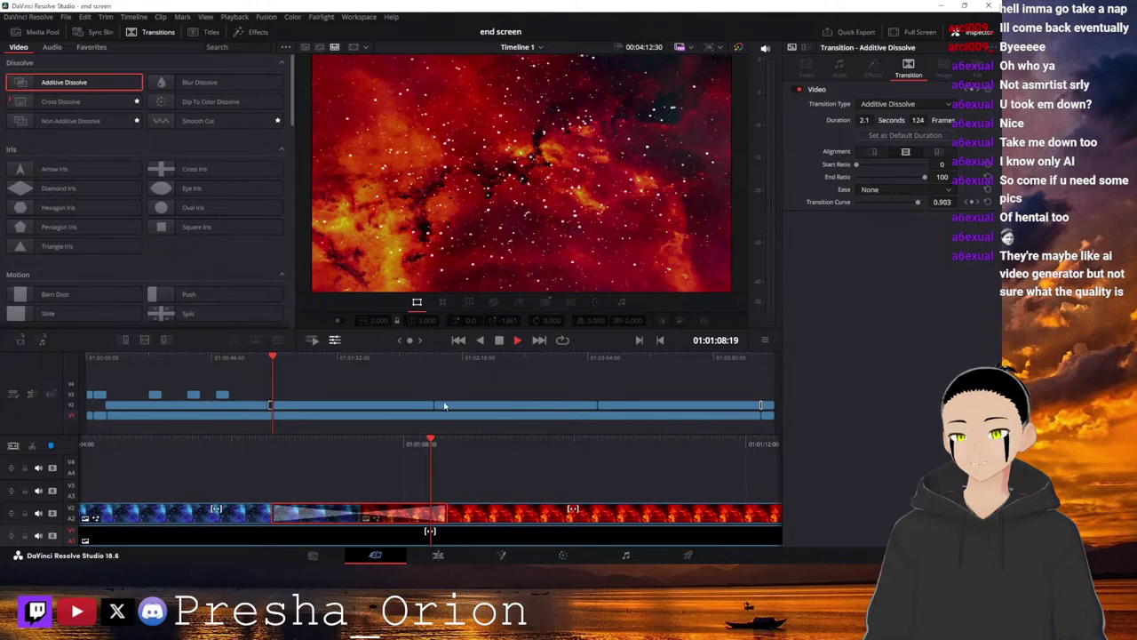
click(500, 340)
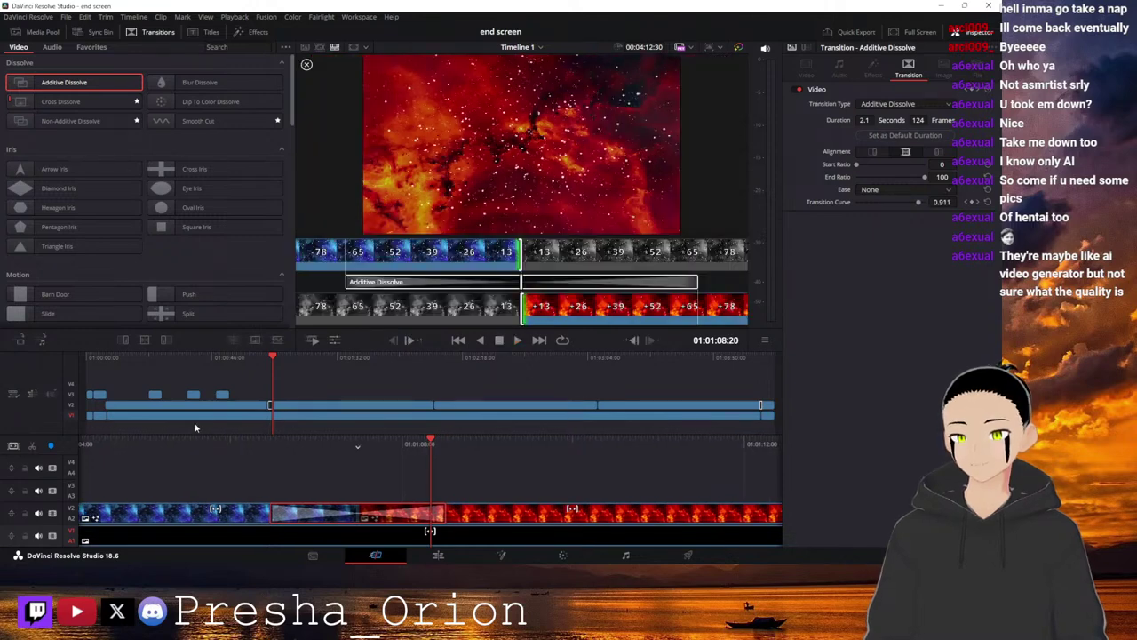
Return the playhead to 01:01:03:35, before the transition, and select the 2 black rearground.png clip on video track 1.
drag(206, 441, 614, 444)
click(484, 517)
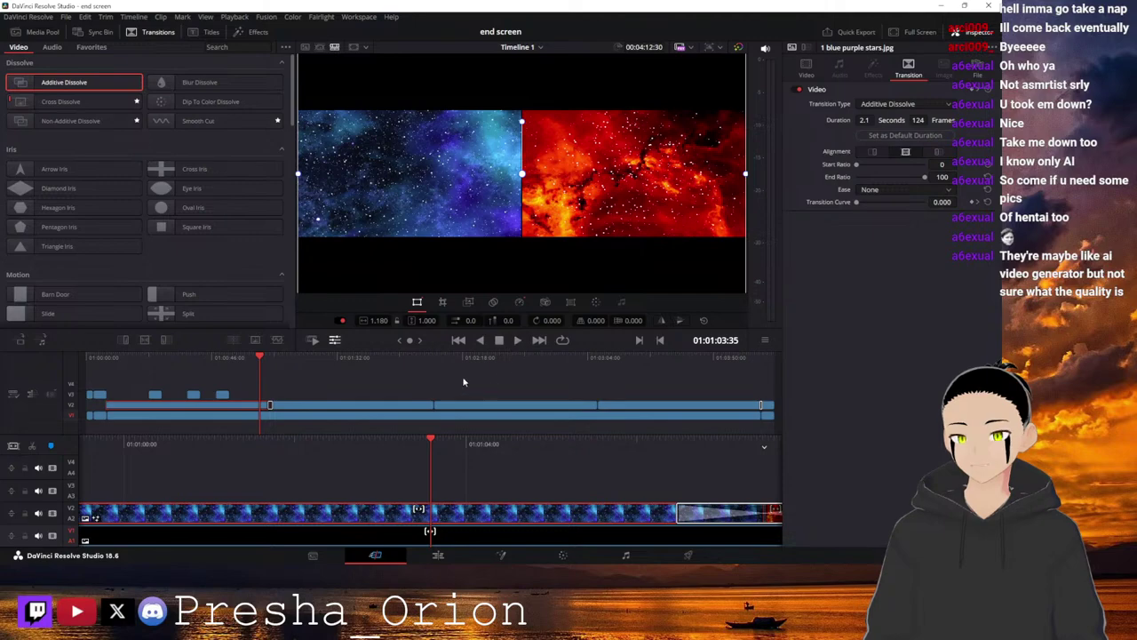
click(453, 538)
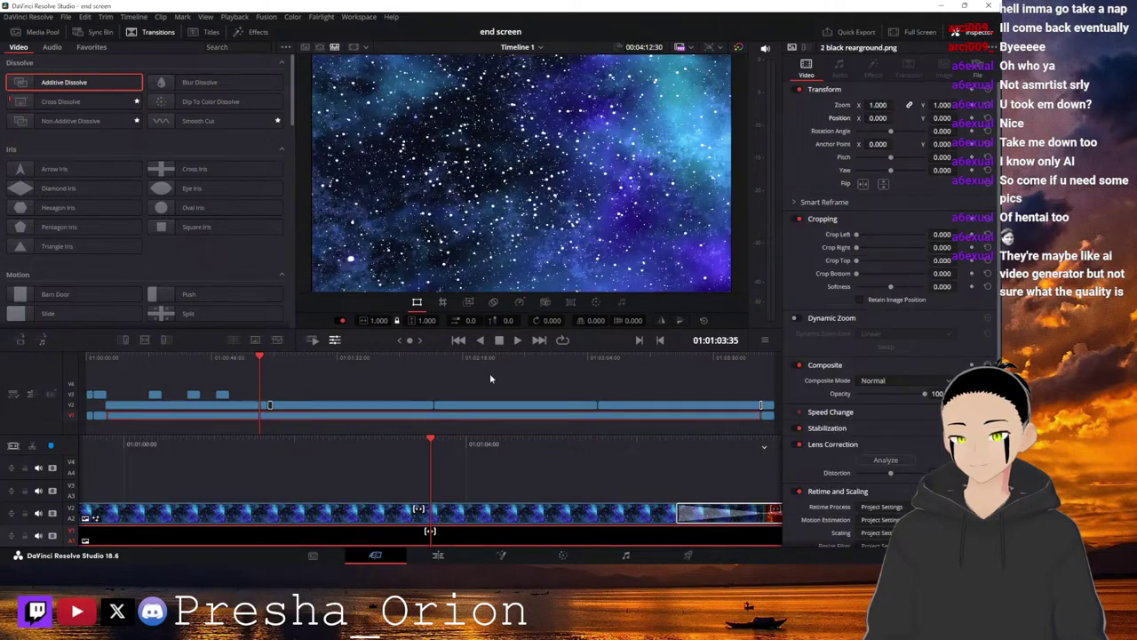
Play back the timeline through the dissolve from the blue to the red space background and stop.
click(515, 341)
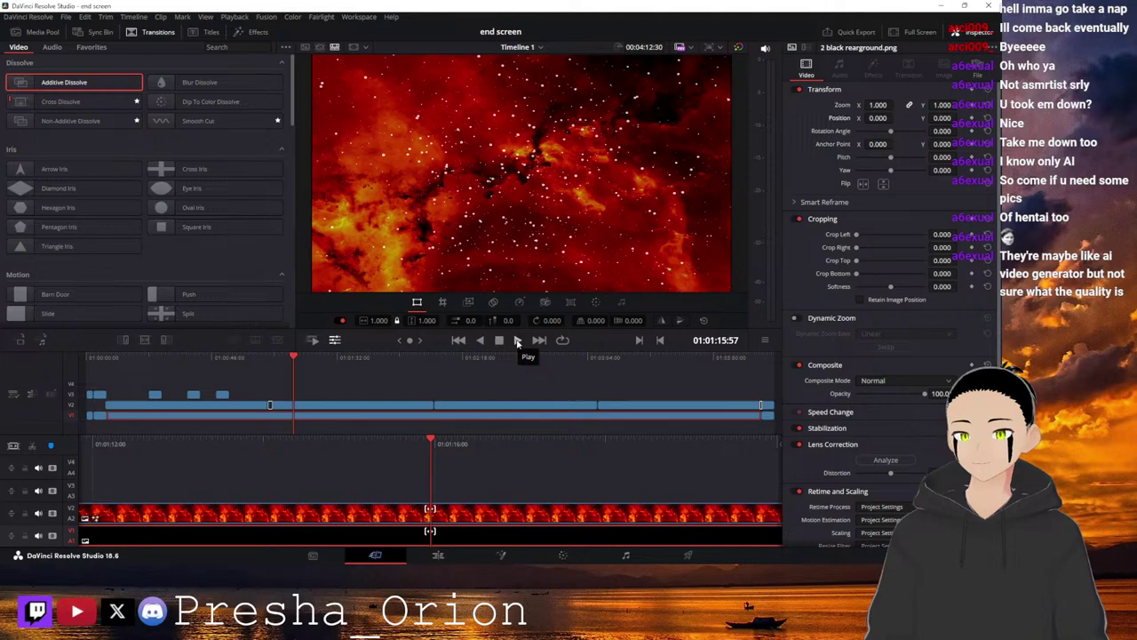
click(518, 340)
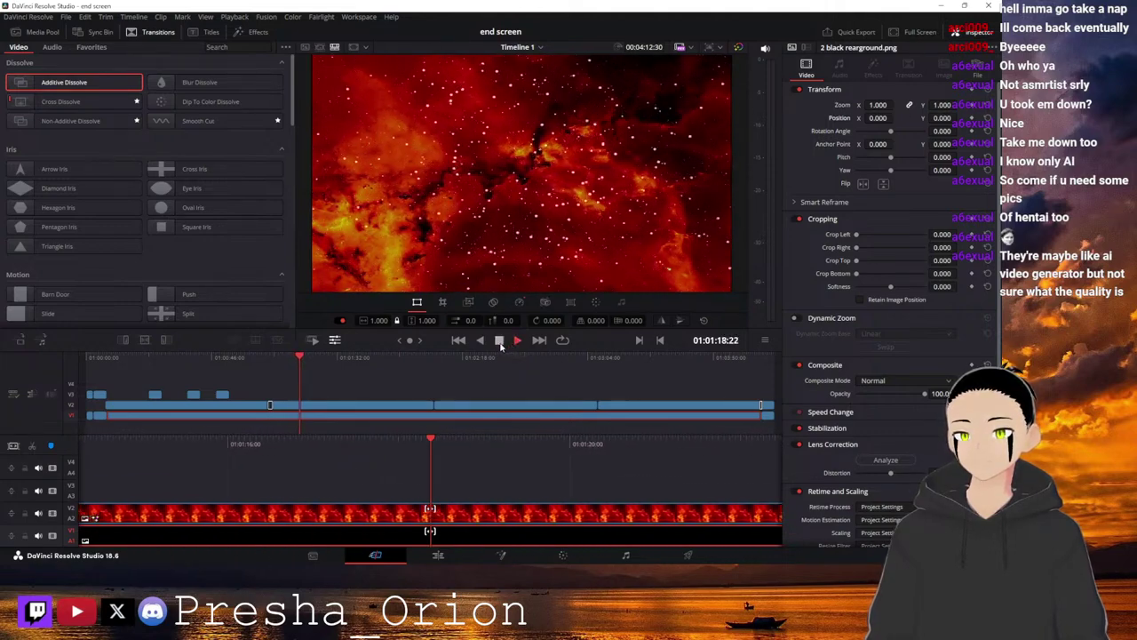
click(501, 341)
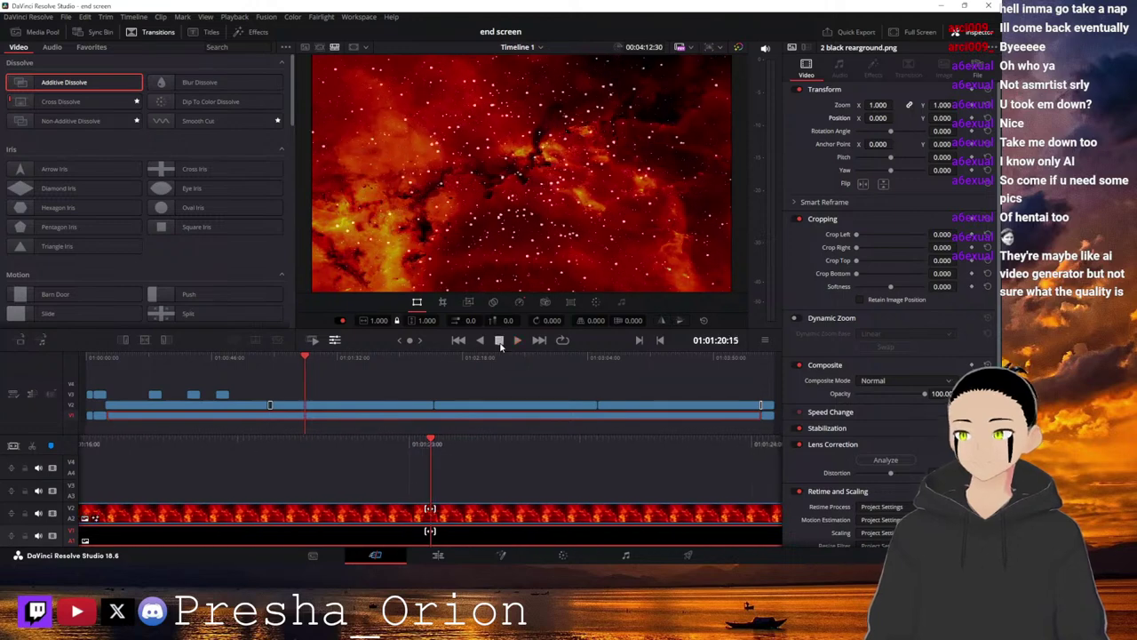
Add an Additive Dissolve between the red and purple background clips on V2 and set its duration to 126 frames.
drag(26, 82, 434, 406)
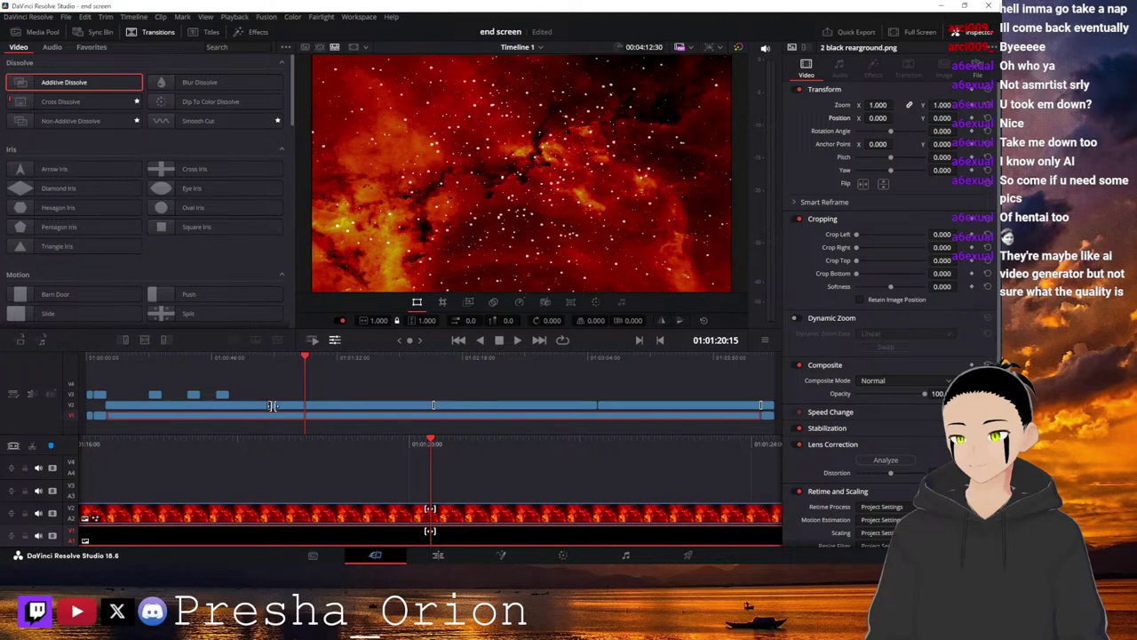
drag(273, 406, 284, 416)
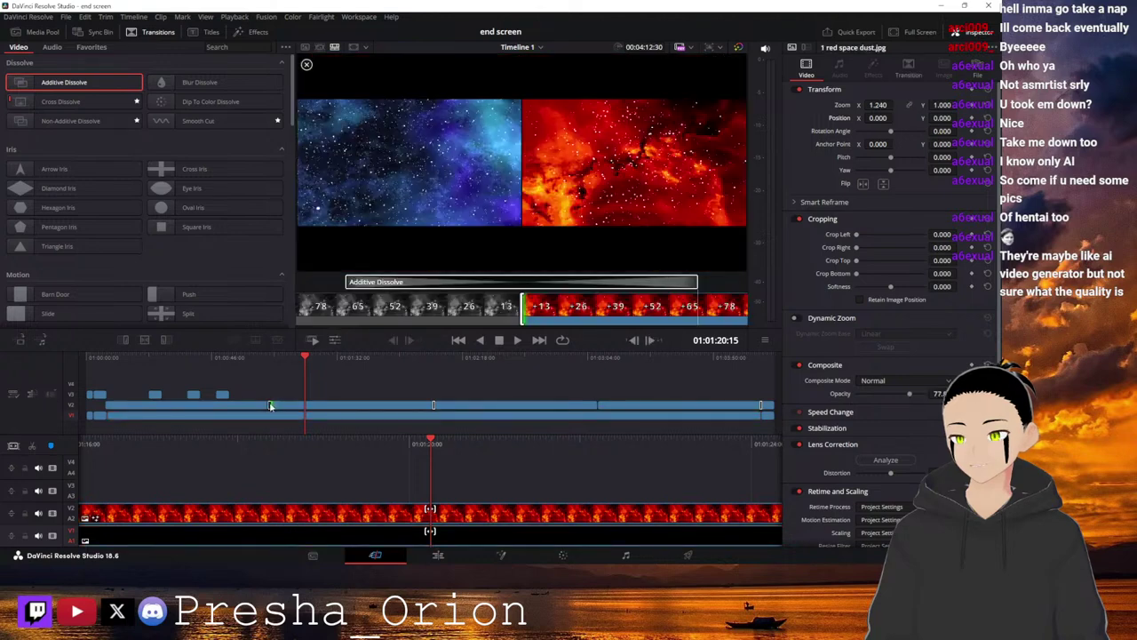
click(271, 406)
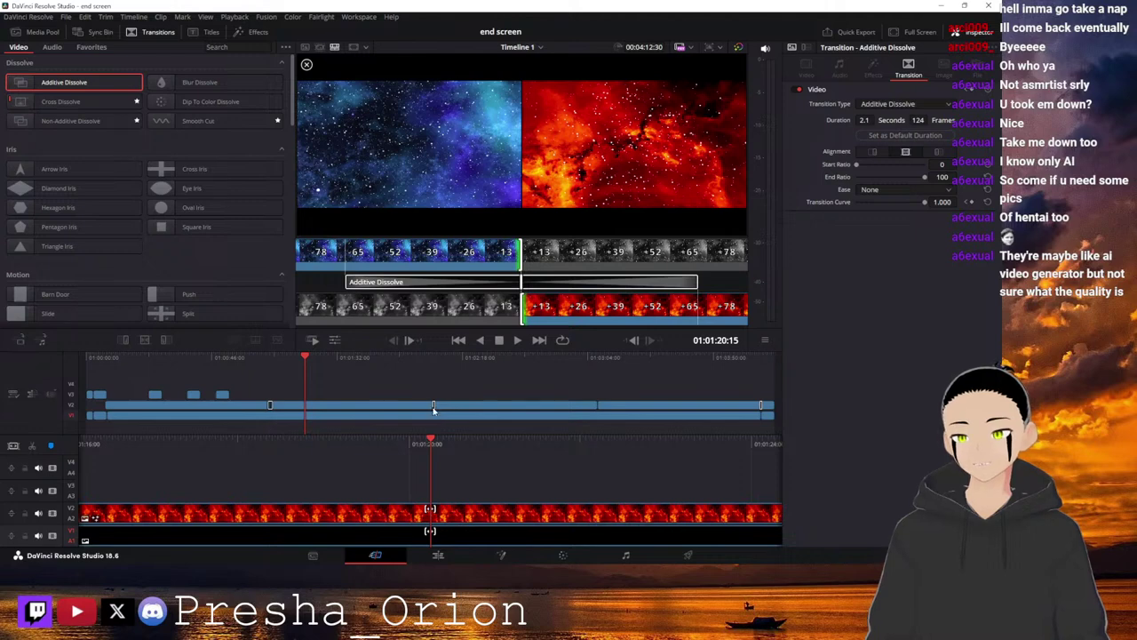
click(434, 408)
drag(866, 120, 890, 120)
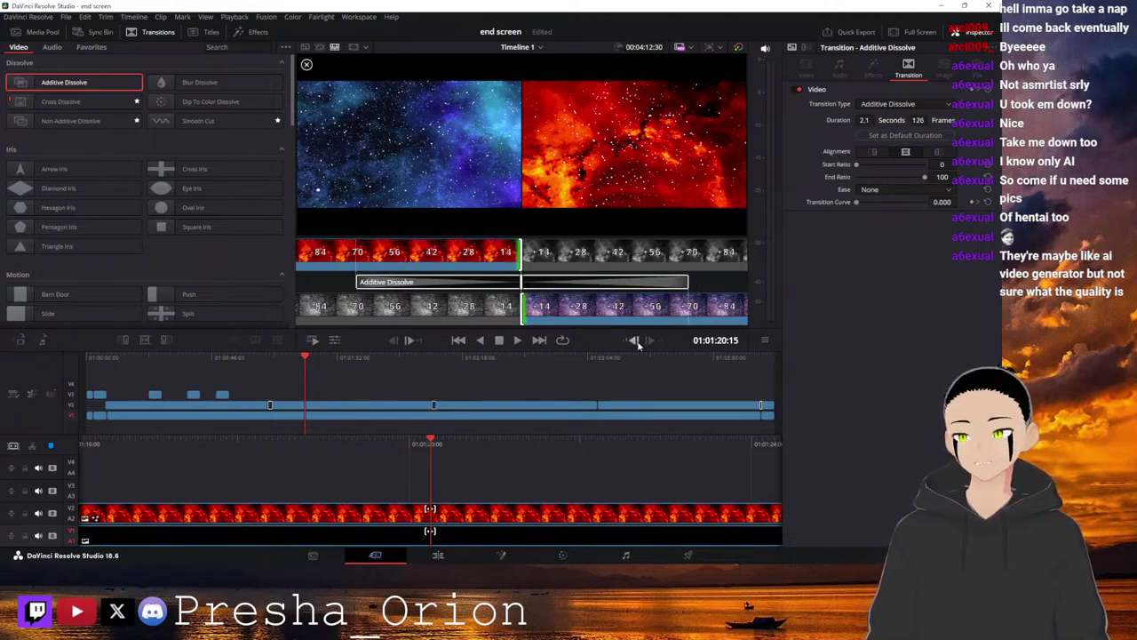
Add an Additive Dissolve between the purple and teal background clips on V2 and set its duration to 126 frames.
drag(40, 81, 597, 406)
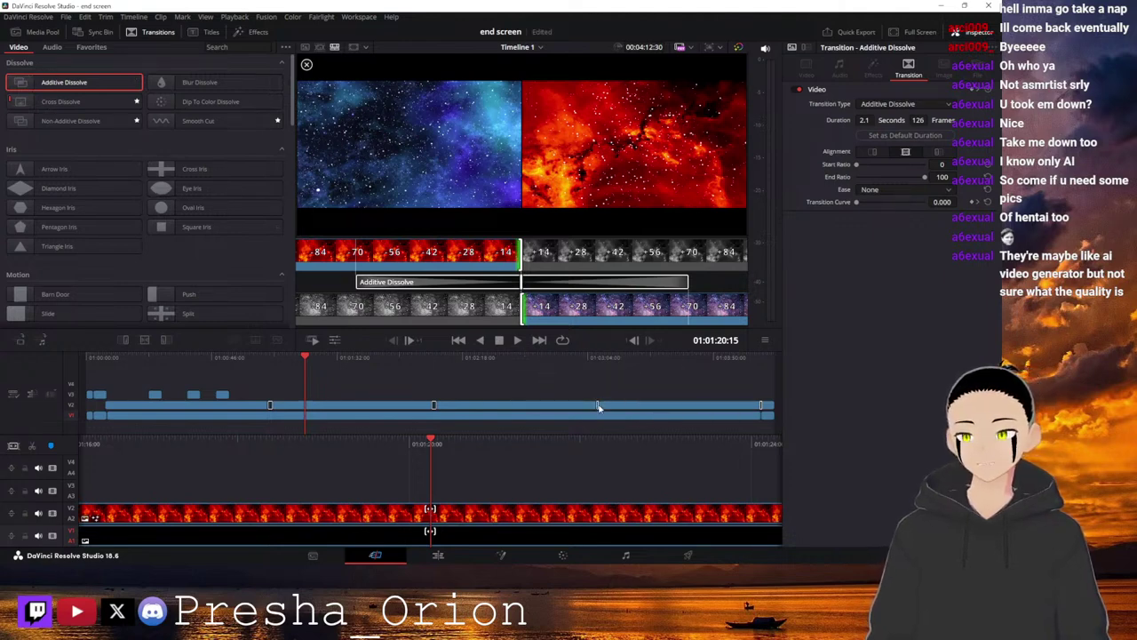
click(598, 407)
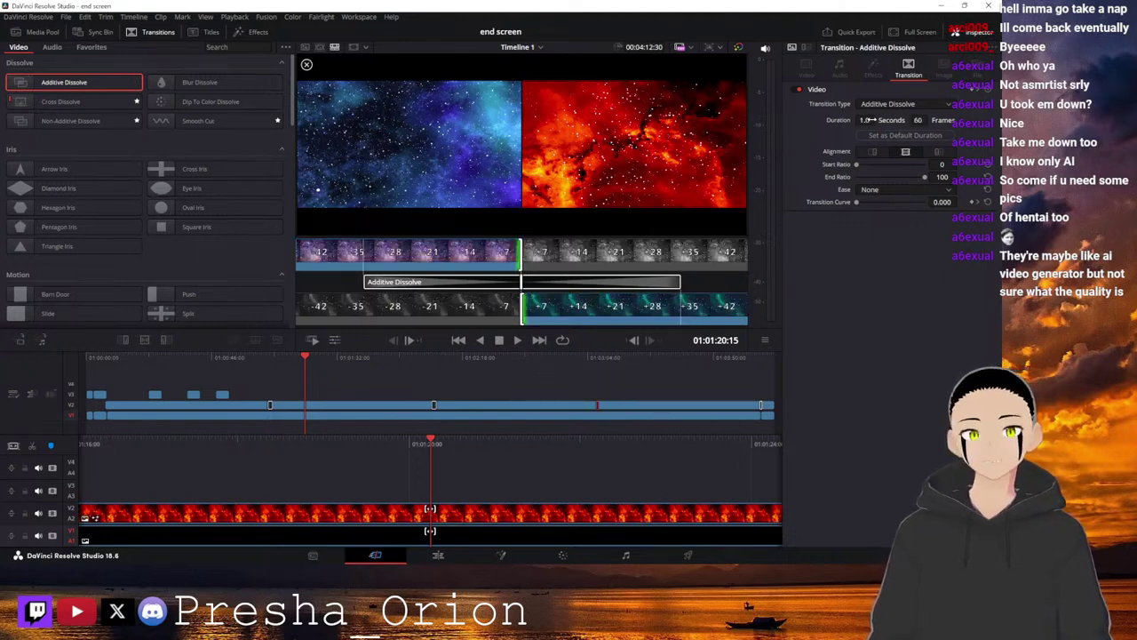
drag(871, 120, 906, 120)
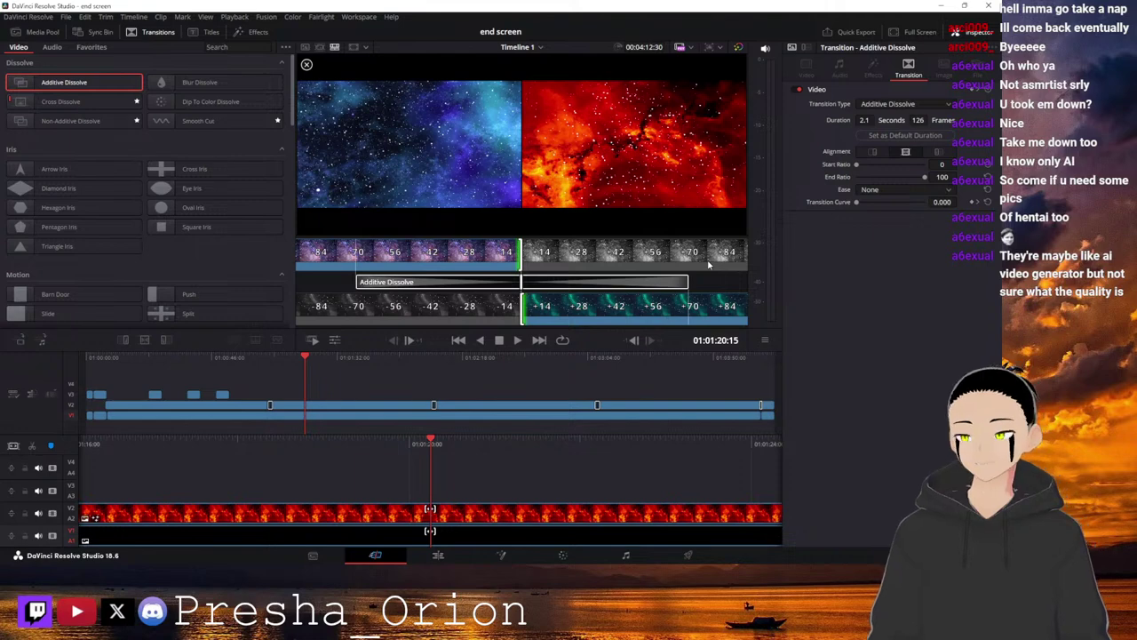
Move the planets 1.jpg clip on V3 earlier so it starts at about 01:00:20:00.
click(33, 34)
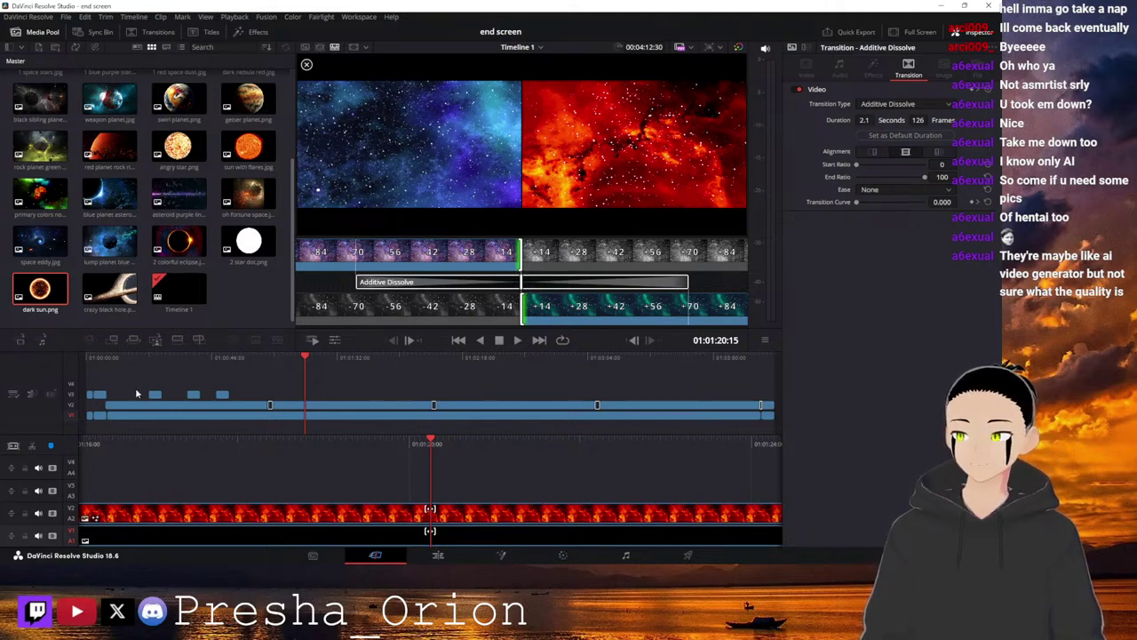
click(146, 357)
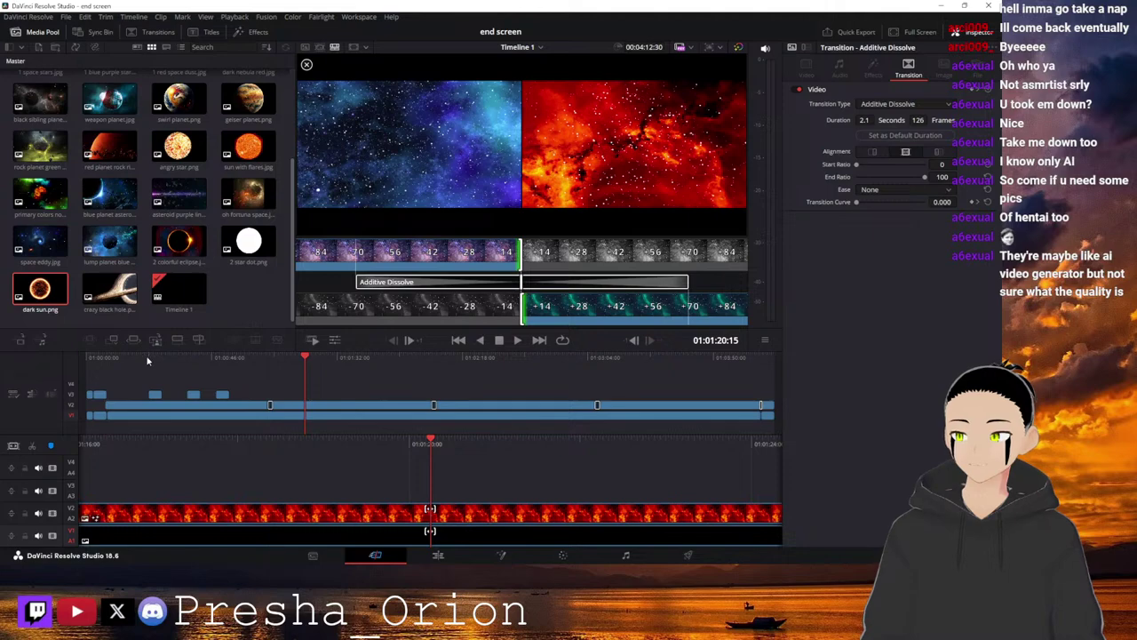
click(107, 357)
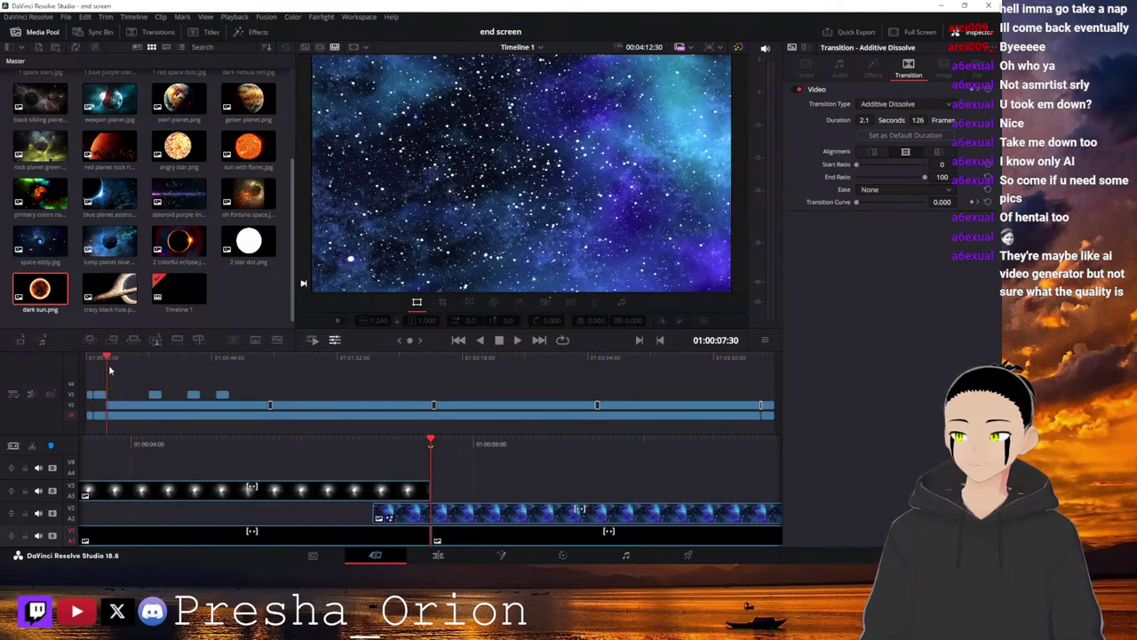
drag(111, 369, 137, 378)
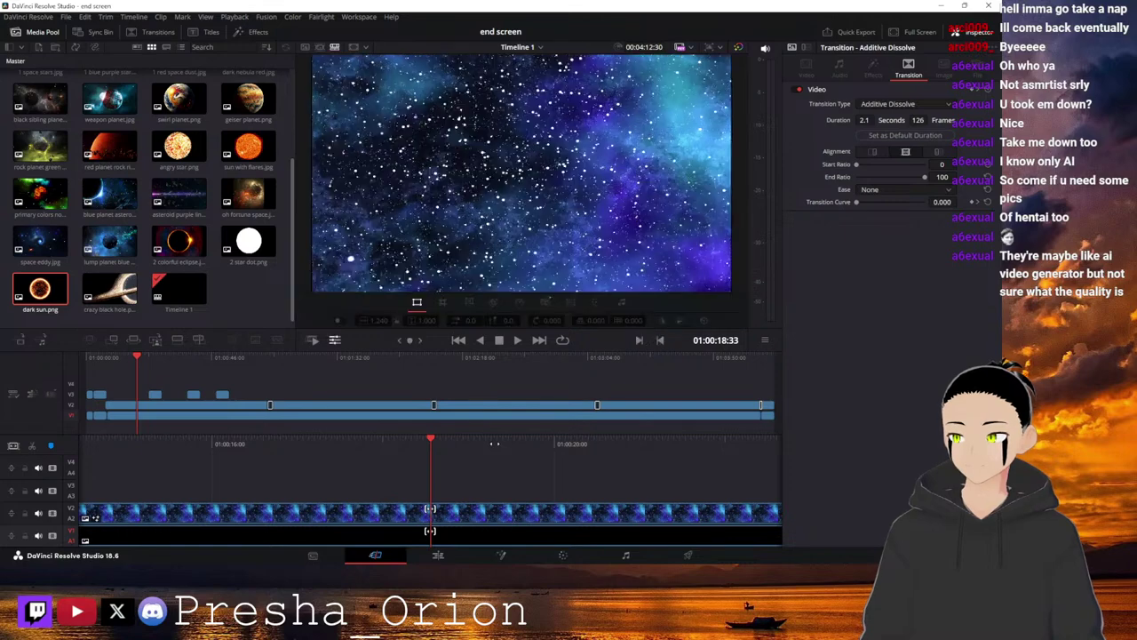
click(157, 395)
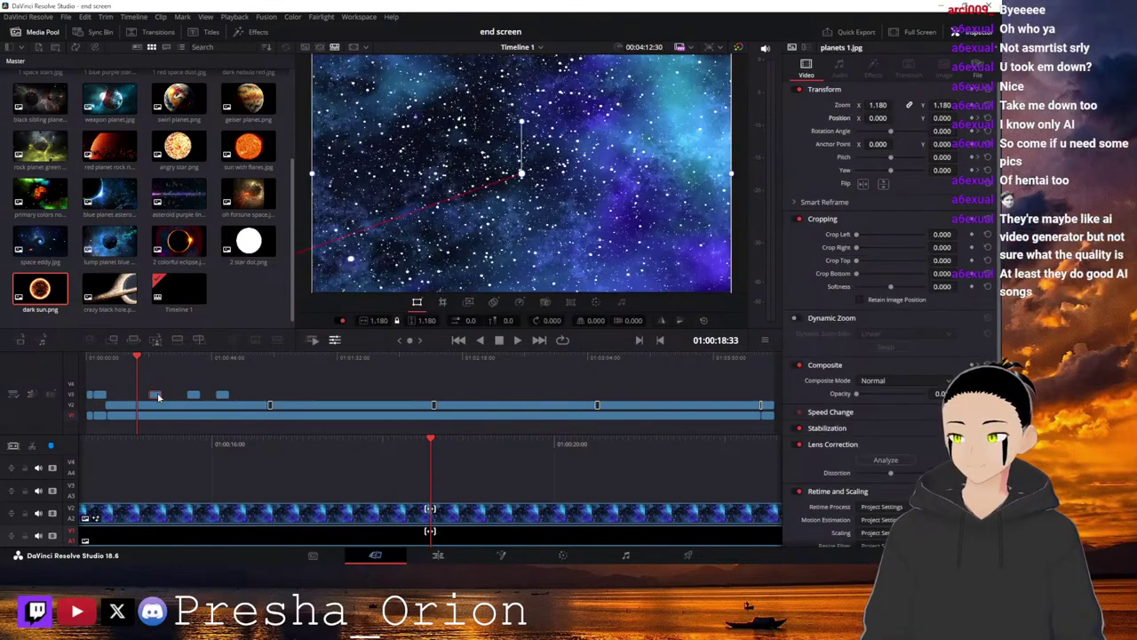
drag(158, 396, 152, 397)
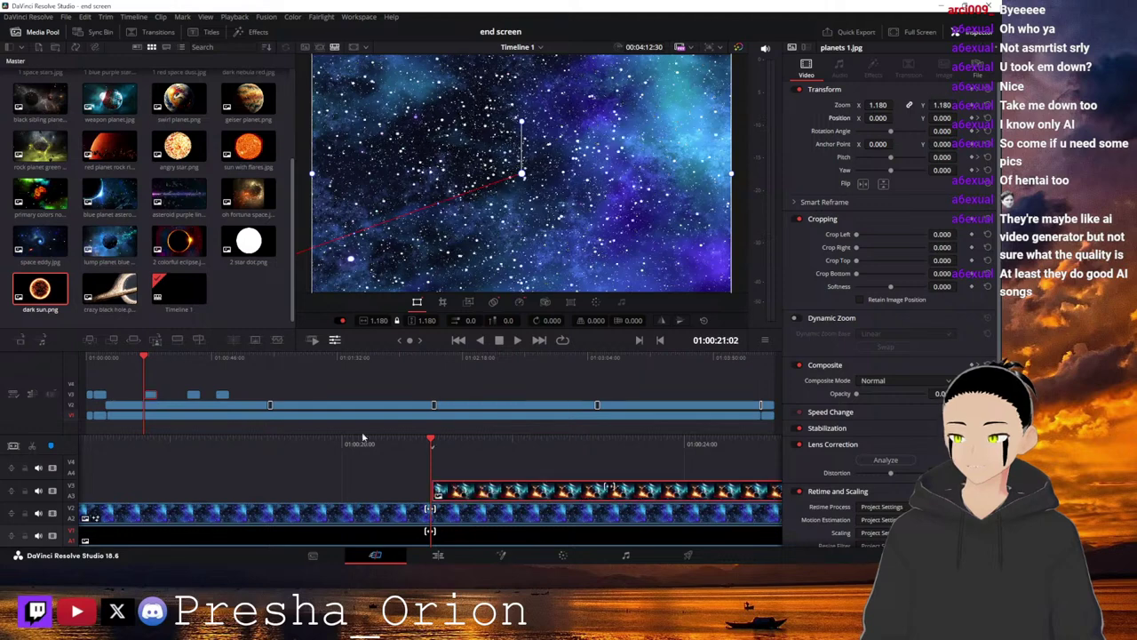
drag(449, 494, 354, 492)
click(355, 490)
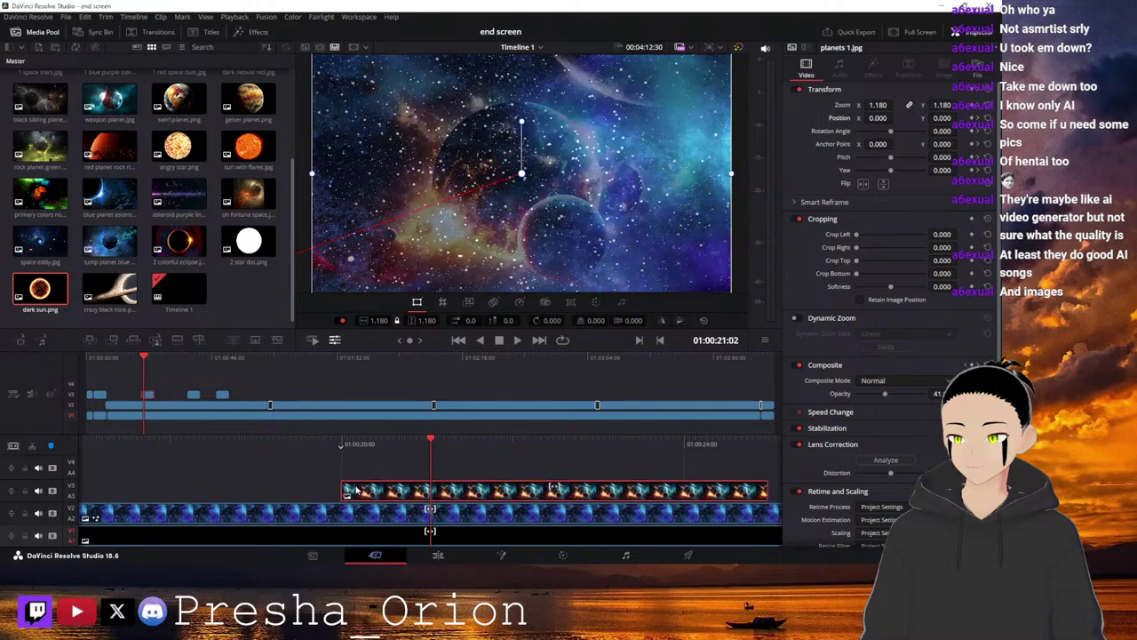
Play back the planets 1.jpg clip from its start at its new position on the timeline.
drag(462, 449, 608, 447)
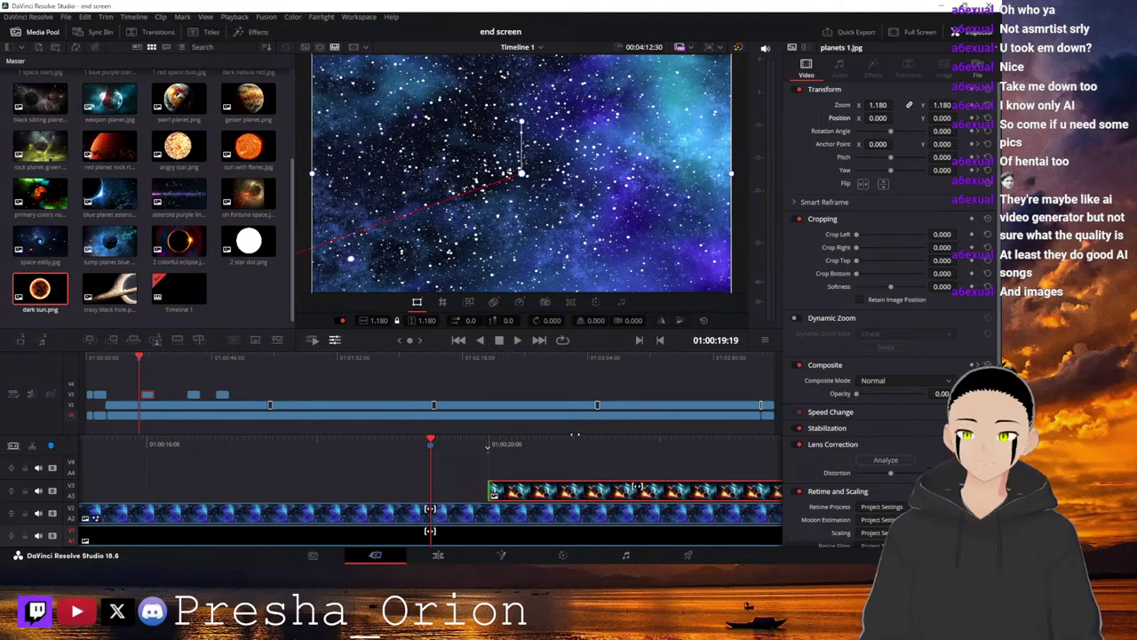
key(Down)
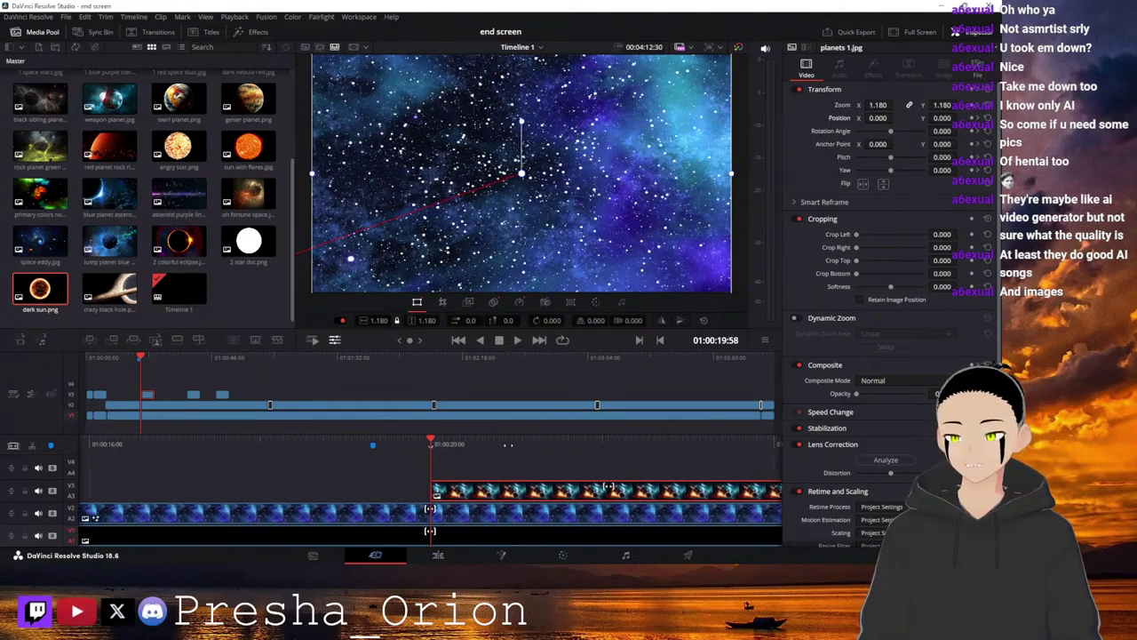
drag(507, 446, 538, 436)
mouse_move(459, 501)
mouse_down()
mouse_move(442, 499)
mouse_move(456, 500)
mouse_up()
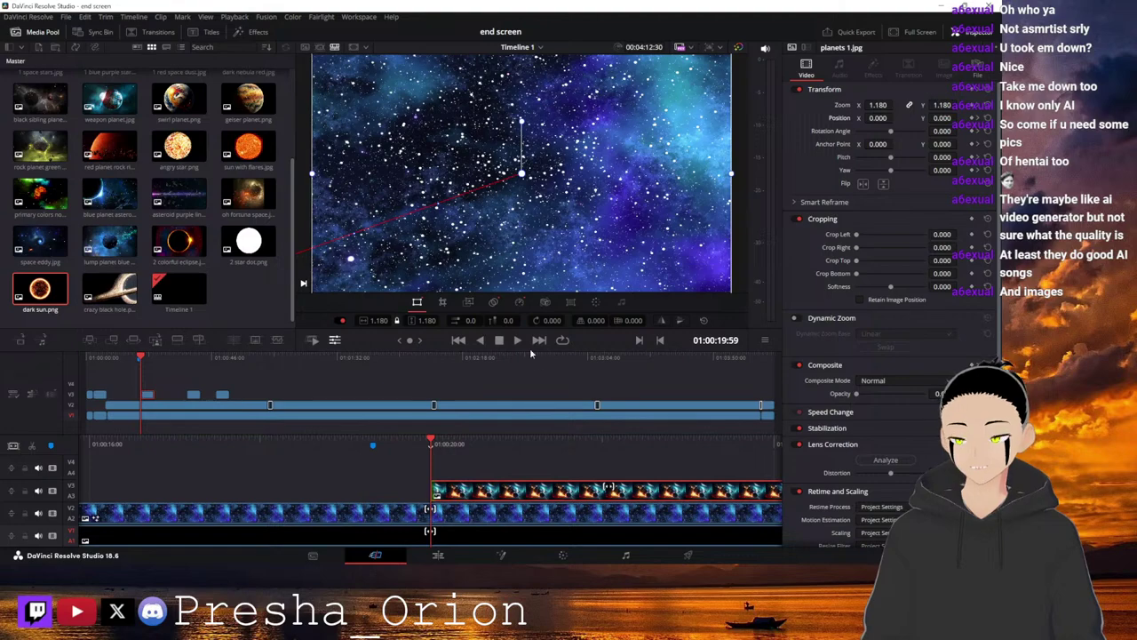
click(518, 341)
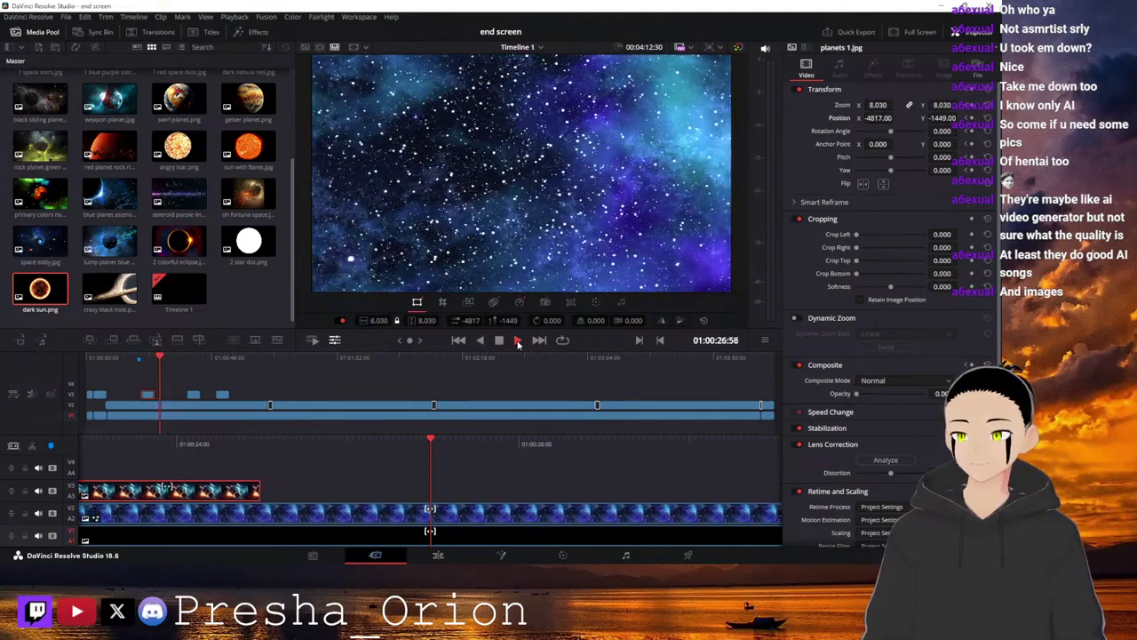
click(499, 344)
Move the dark sun.png clip on V3 so it starts at 01:00:52:49, before the blue-to-red dissolve.
drag(684, 448, 247, 467)
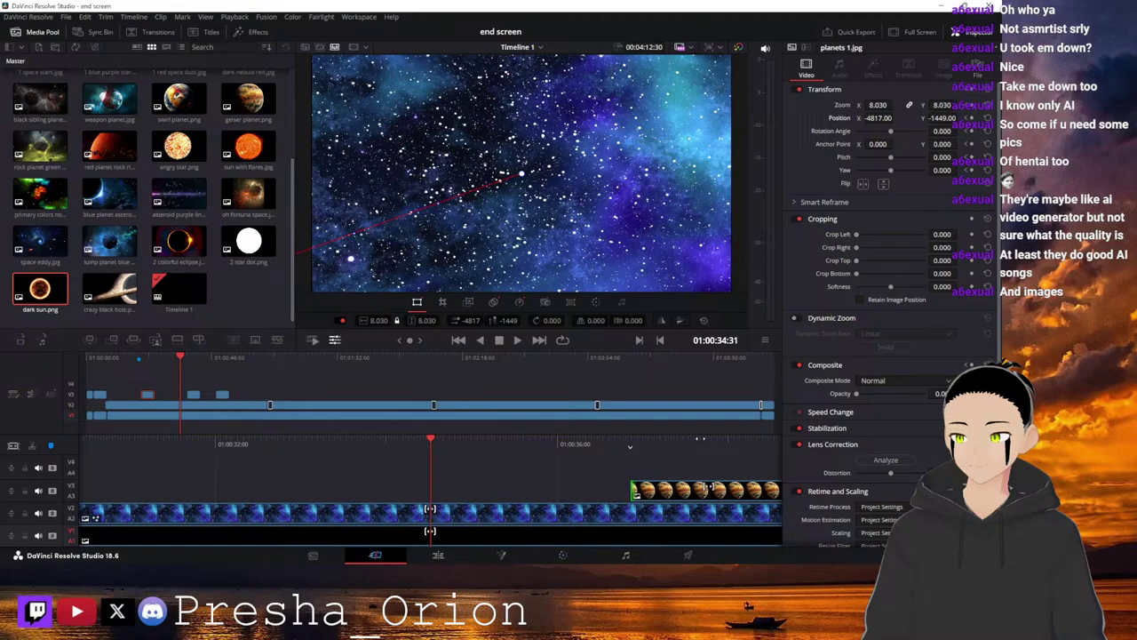
drag(700, 437, 16, 441)
drag(140, 462, 679, 474)
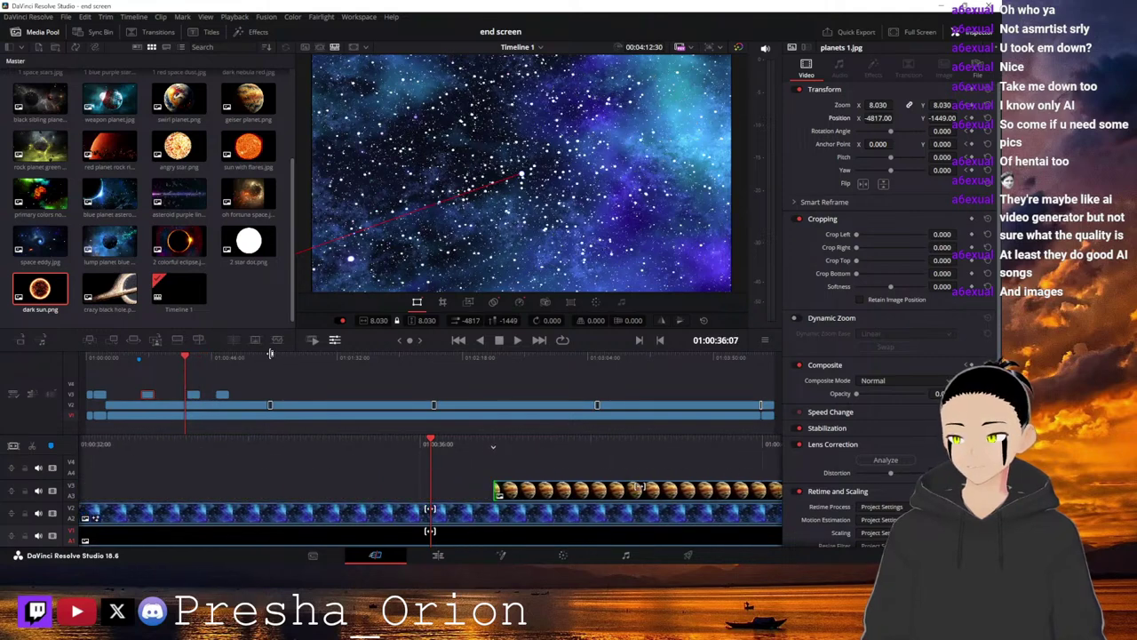
click(271, 354)
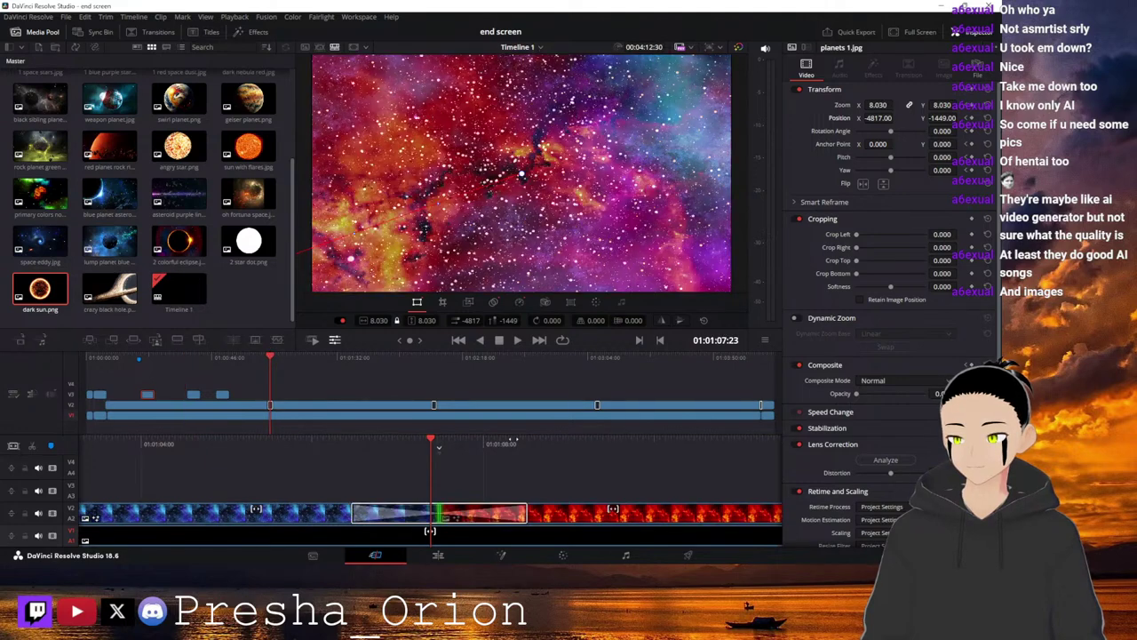
drag(521, 444, 468, 446)
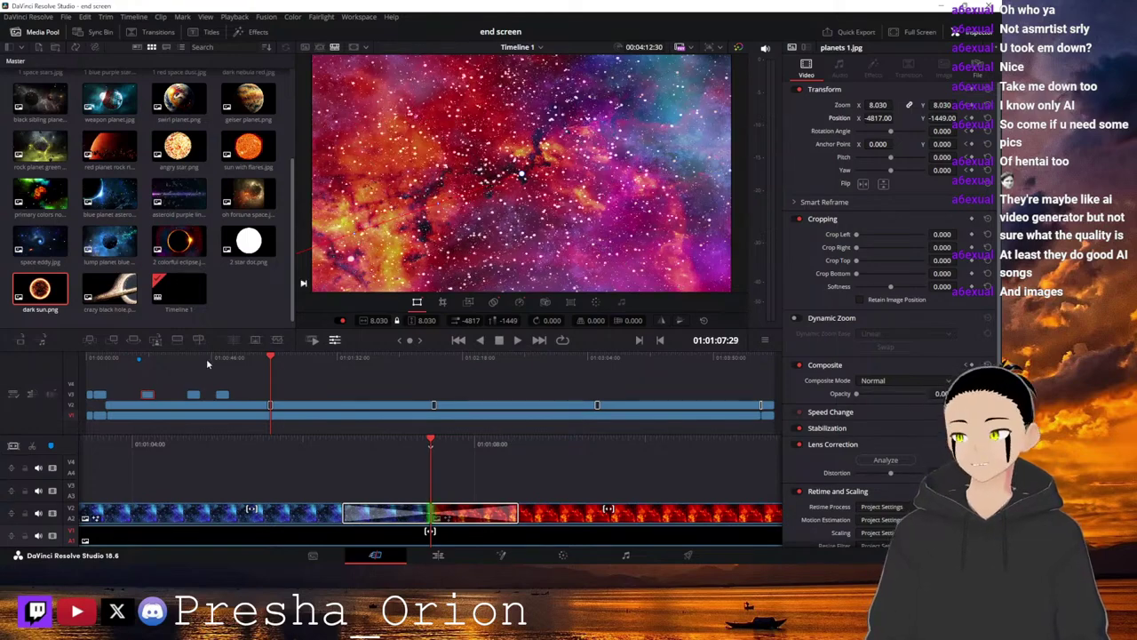
click(208, 359)
click(227, 399)
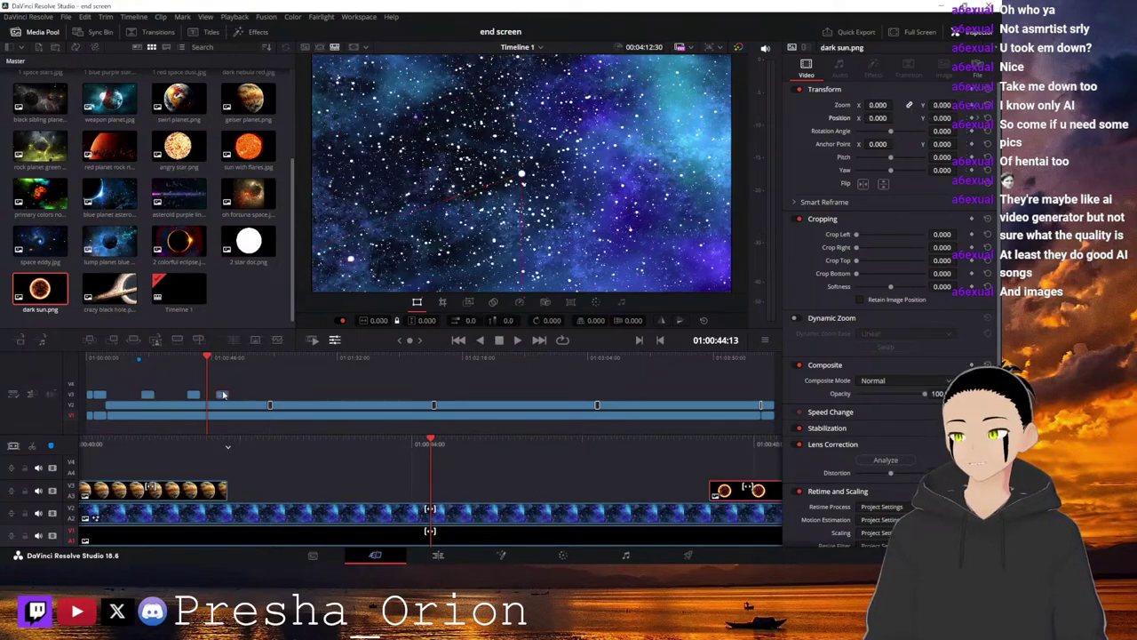
drag(239, 403, 240, 403)
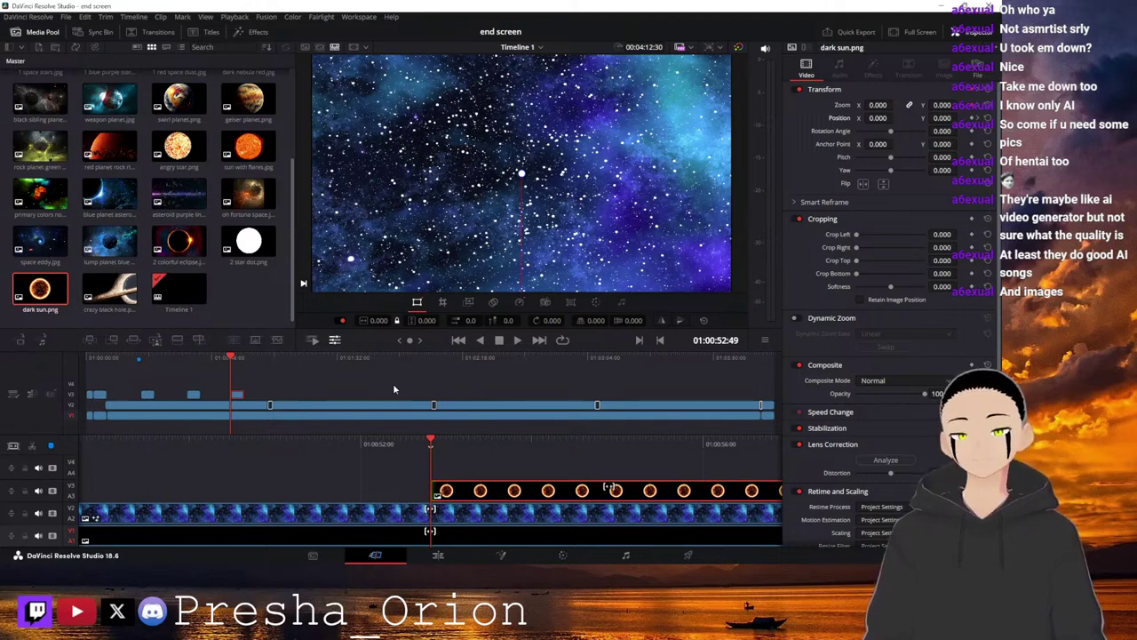
Place the lump planet blue nova image on V3 above the red background, starting at about 01:01:19:49.
click(304, 357)
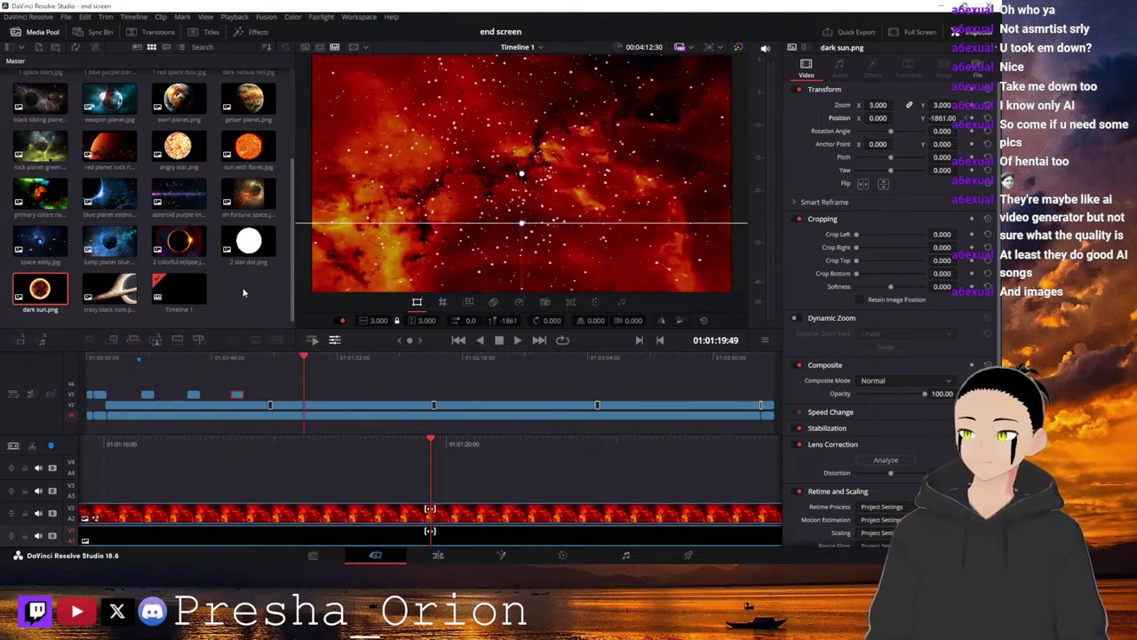
drag(109, 242, 438, 494)
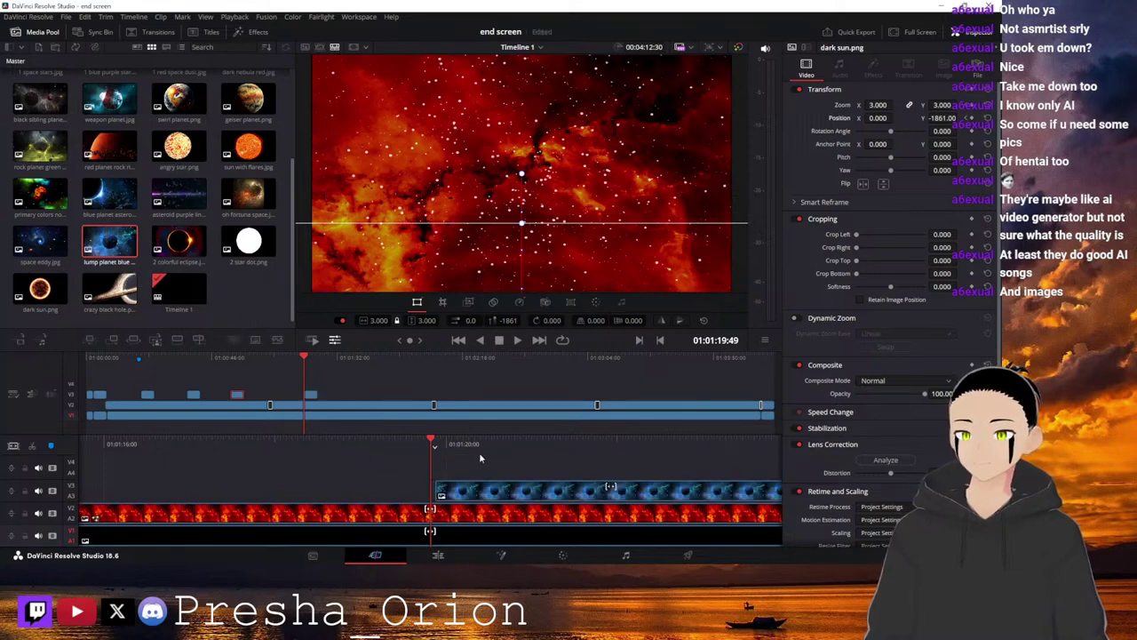
click(453, 489)
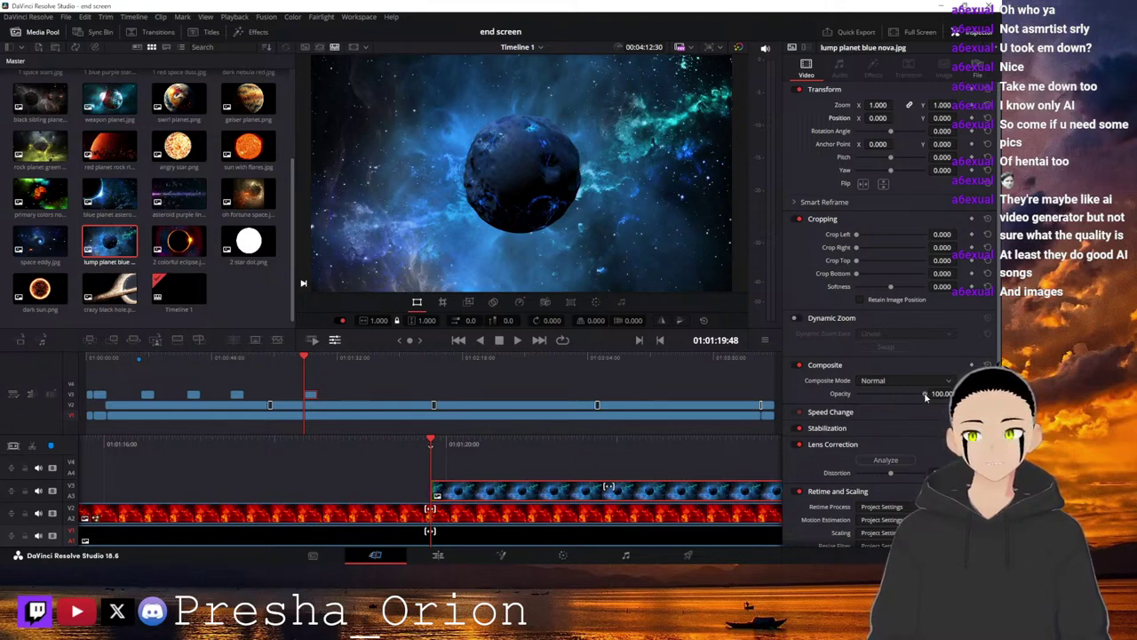
Keyframe the lump planet clip's opacity from 0 at its start to 100 at 01:01:22:19 for a fade-in.
drag(925, 398, 835, 402)
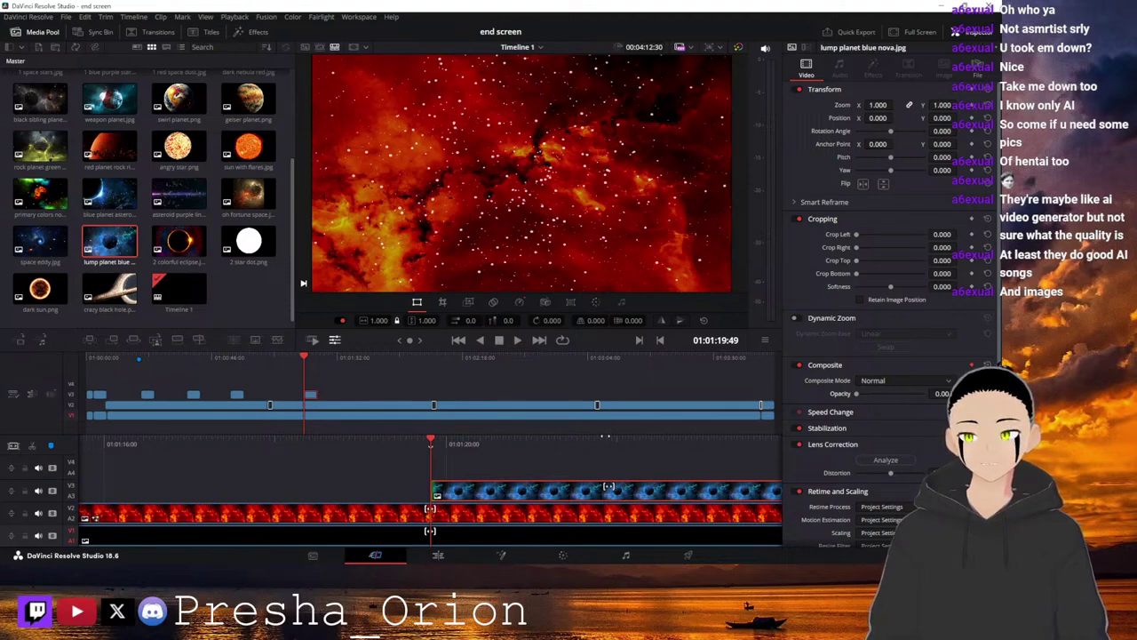
key(space)
key(space)
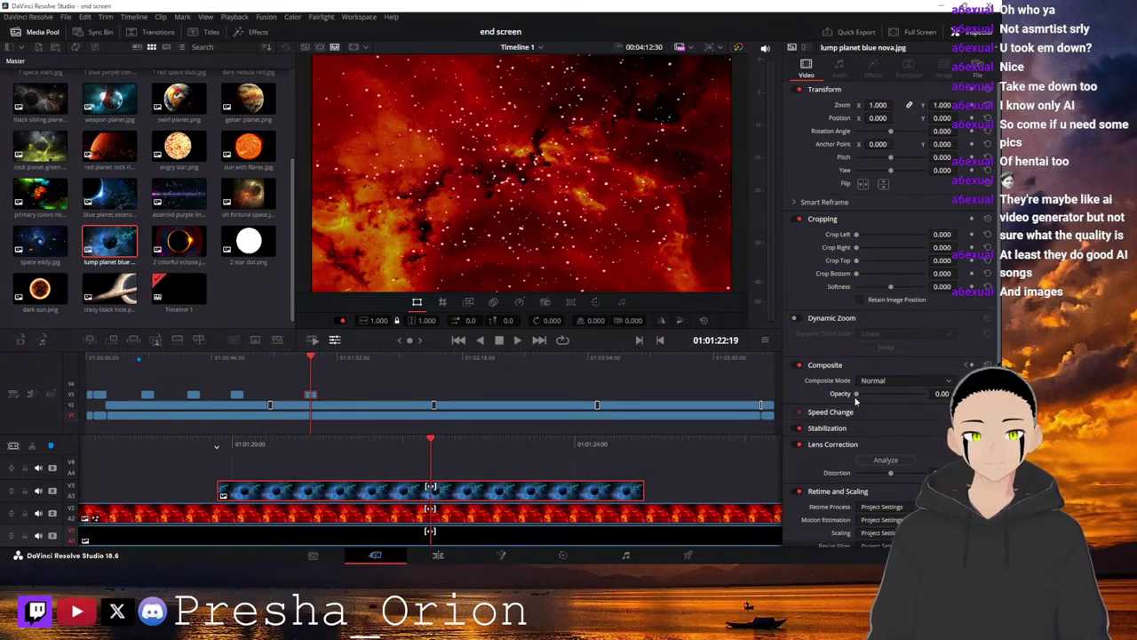
drag(854, 396, 942, 409)
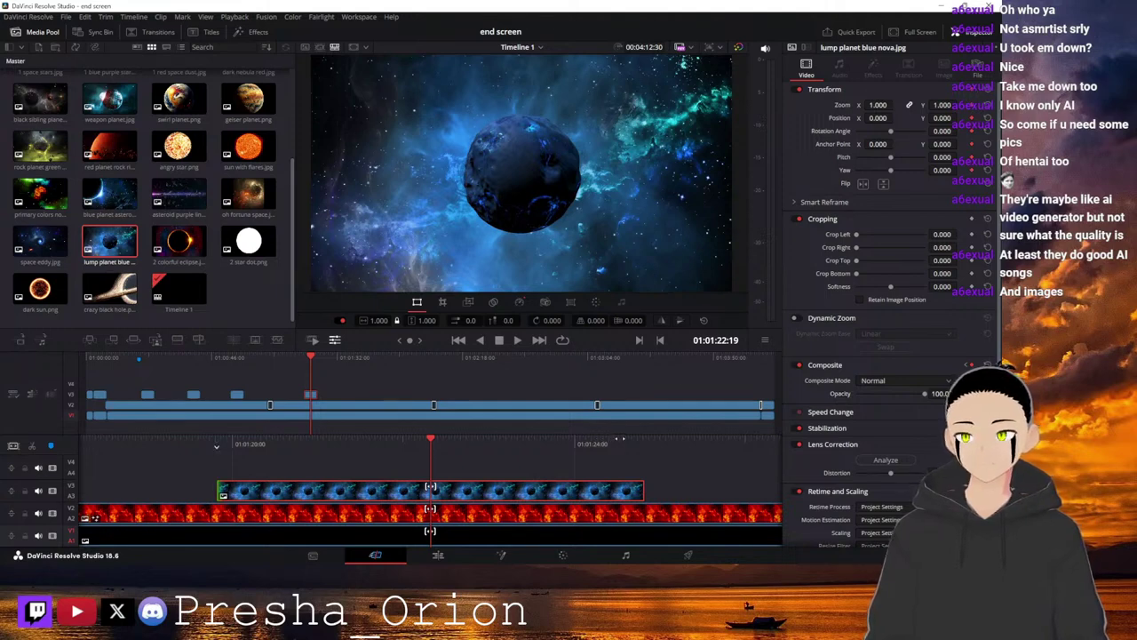
Keyframe the lump planet clip's zoom to 6.210 near its end, at 01:01:24:42.
drag(619, 439, 415, 444)
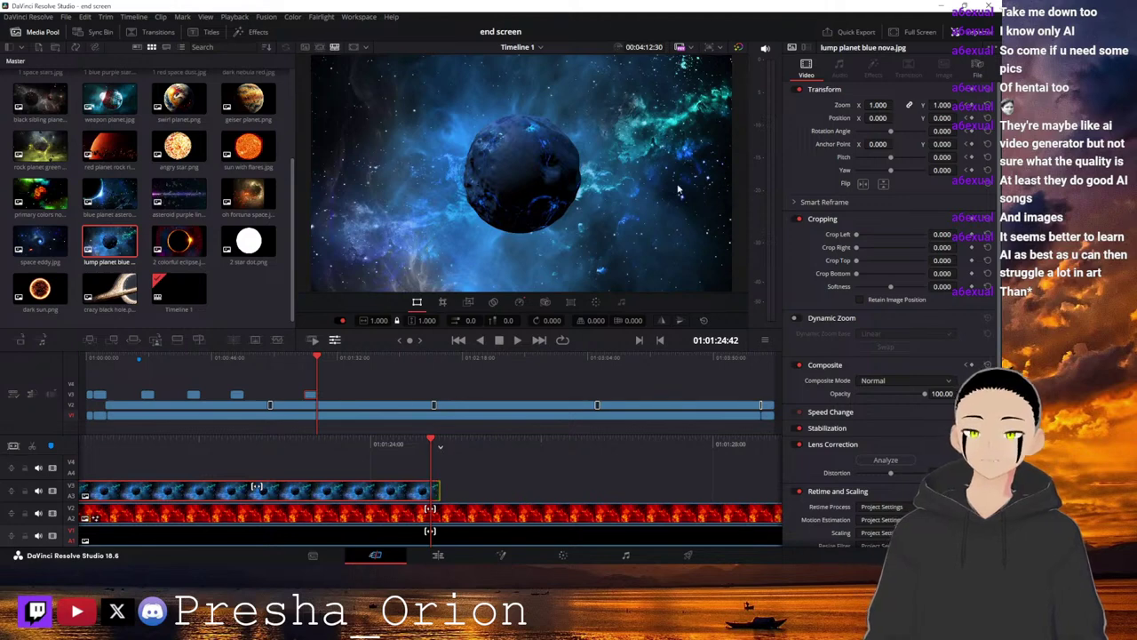
drag(420, 323, 506, 320)
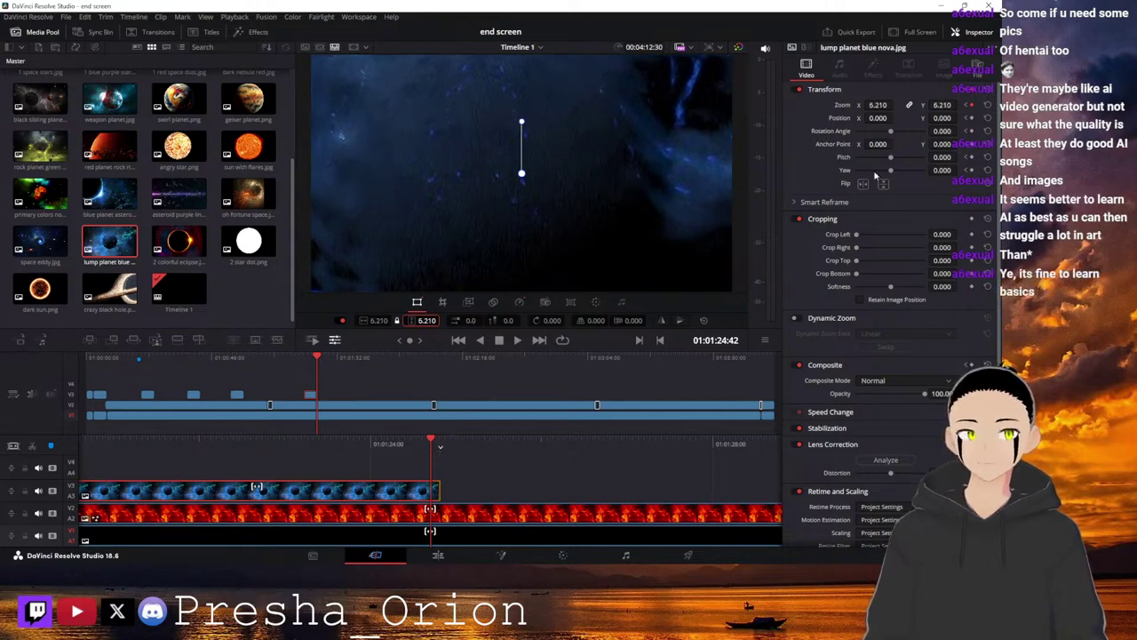
Set the lump planet clip's zoom to 7.110 and keyframe its Y position to 2686 at 01:01:23:53, and save the project.
double_click(412, 322)
key(v)
drag(412, 447, 482, 448)
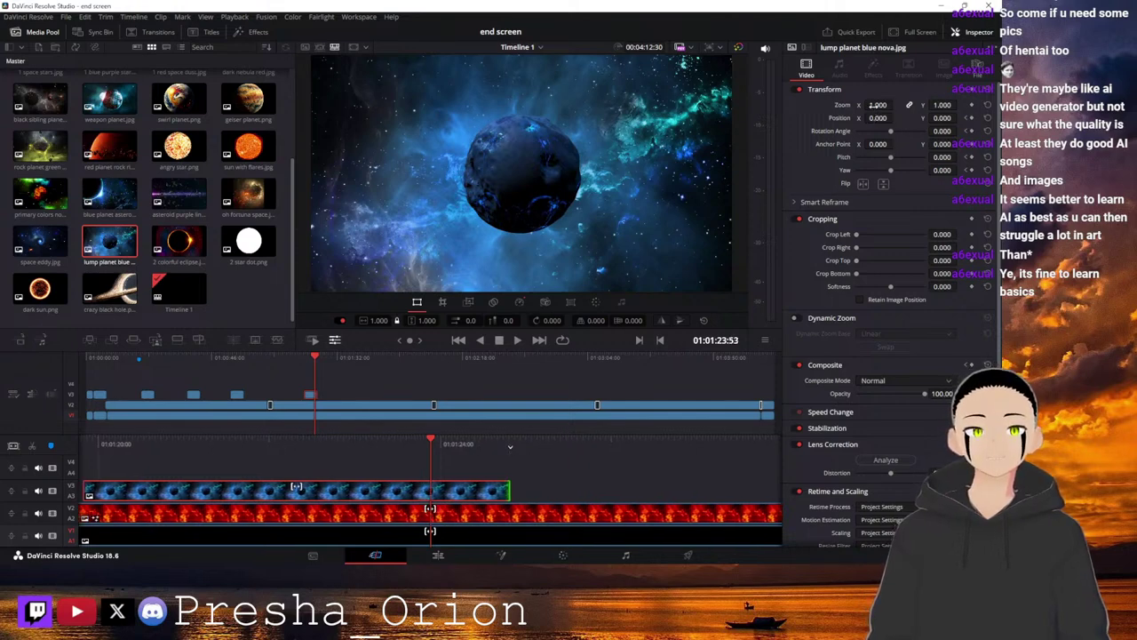
drag(878, 105, 1091, 105)
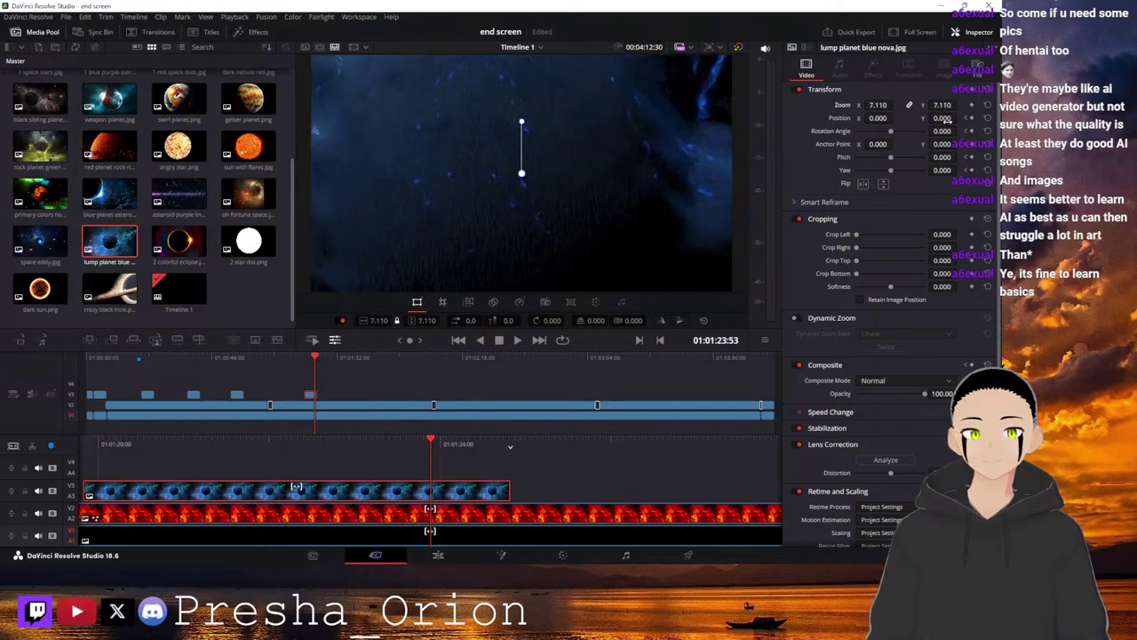
drag(942, 118, 973, 118)
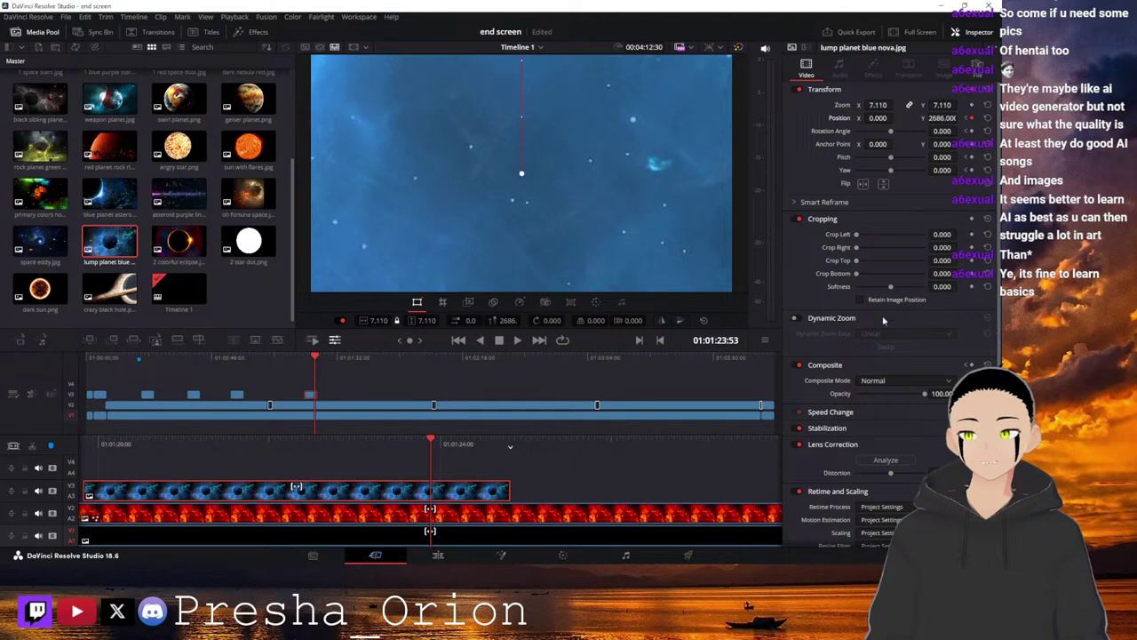
key(ctrl+s)
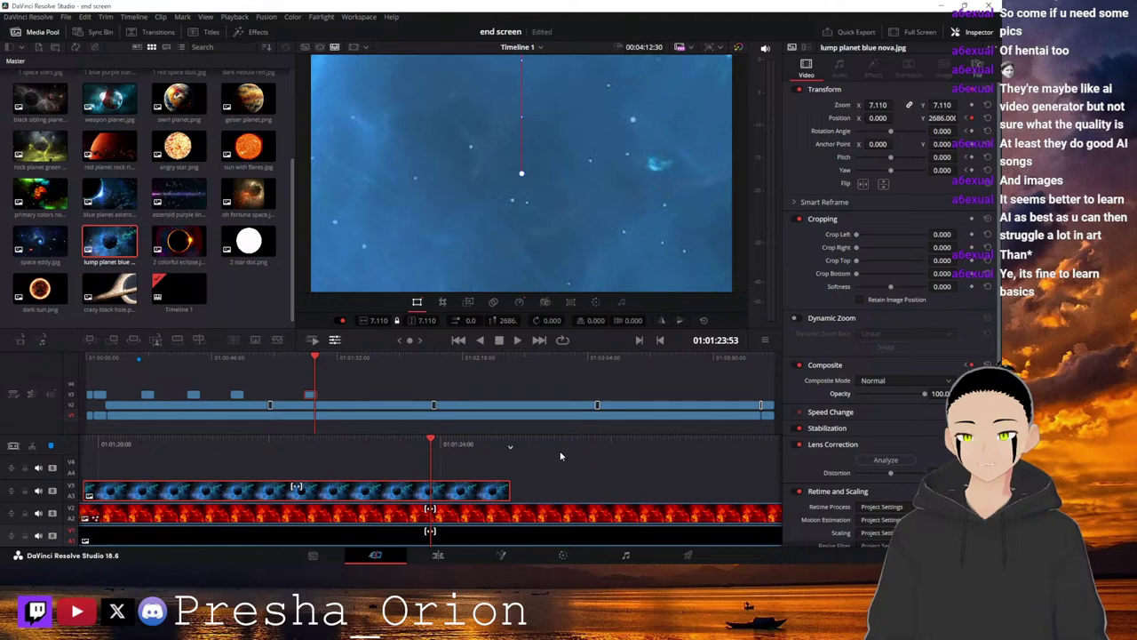
Keyframe the lump planet clip's opacity to 0 at 01:01:24:46 for a fade-out and play back the animation.
key(space)
drag(536, 437, 475, 437)
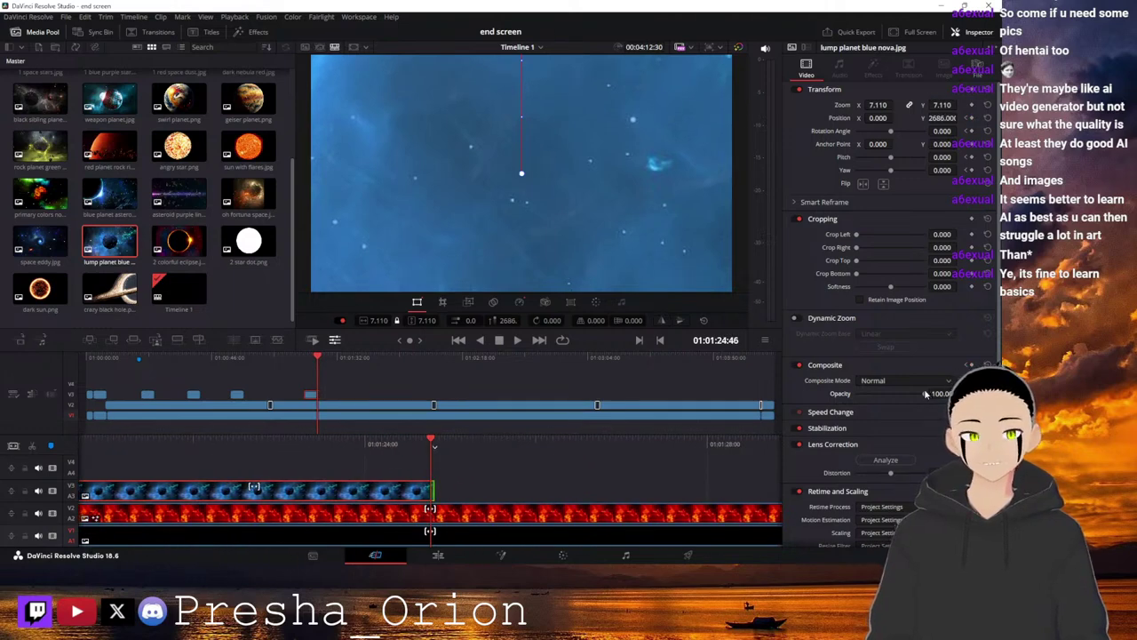
drag(925, 393, 855, 394)
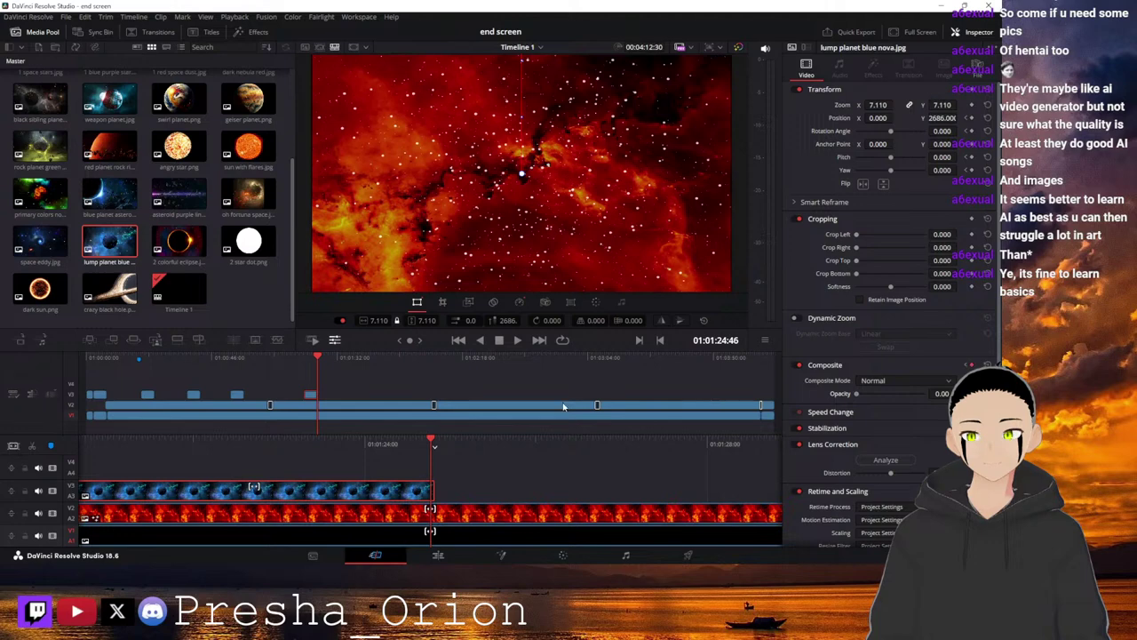
drag(338, 444, 1003, 444)
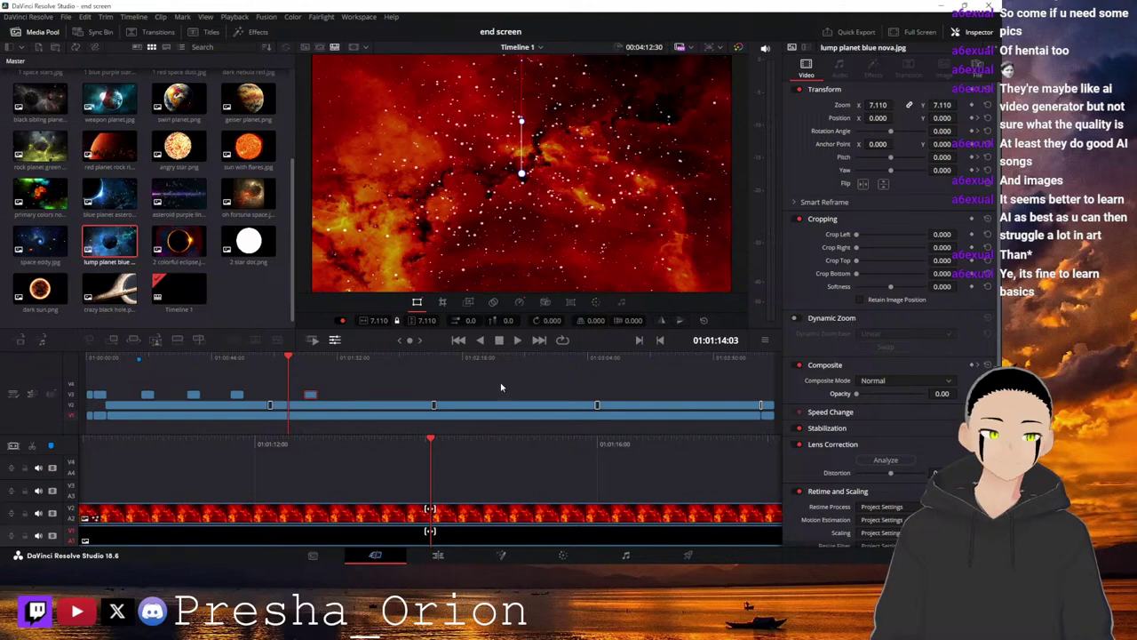
click(518, 341)
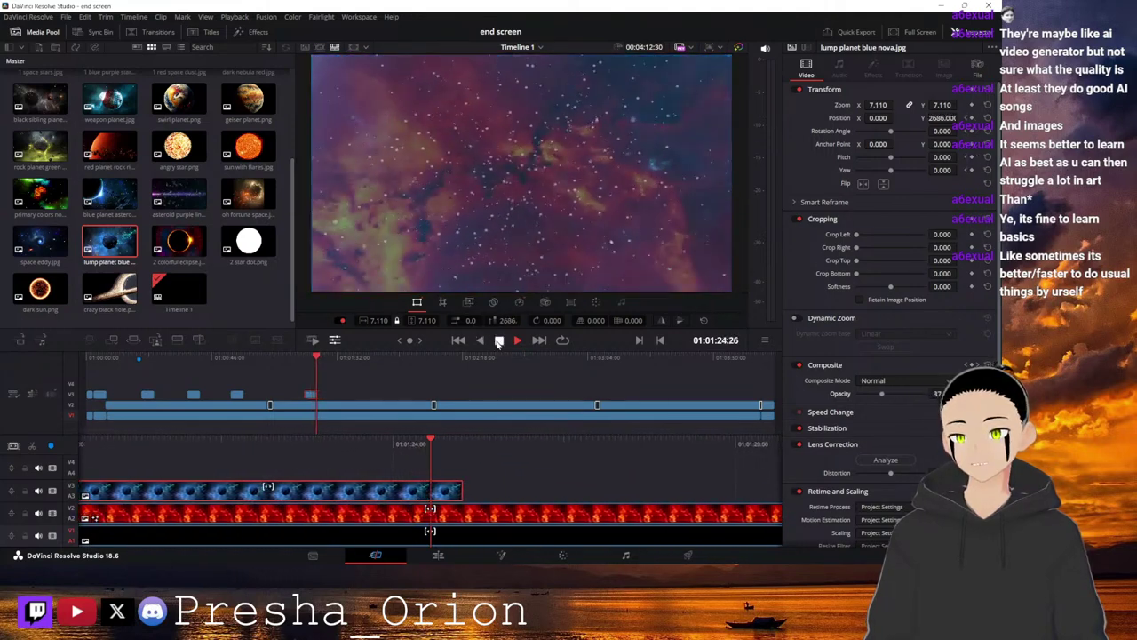
Keyframe the lump planet clip's zoom to 0.050 at its start, 01:01:19:49, and preview the result.
drag(348, 441, 773, 443)
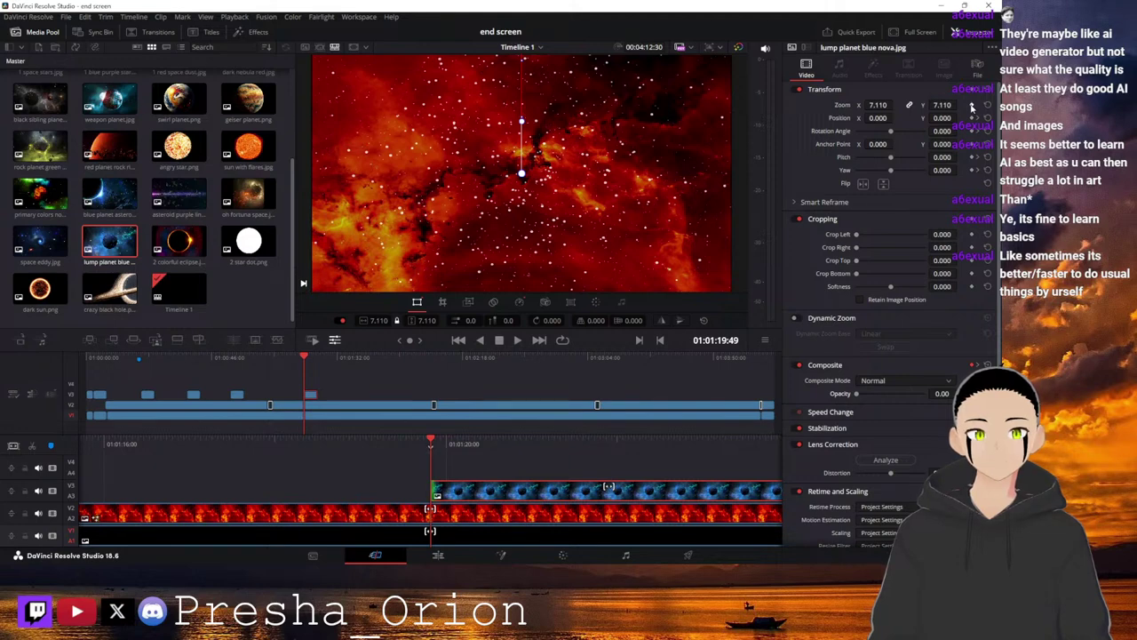
drag(878, 105, 825, 105)
click(517, 340)
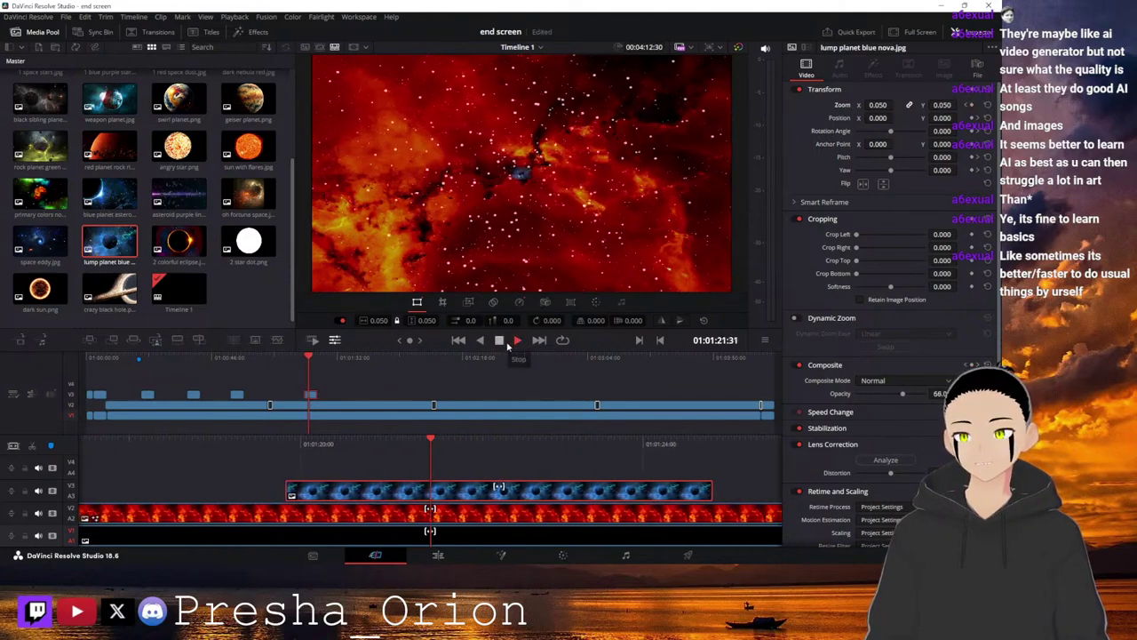
click(516, 340)
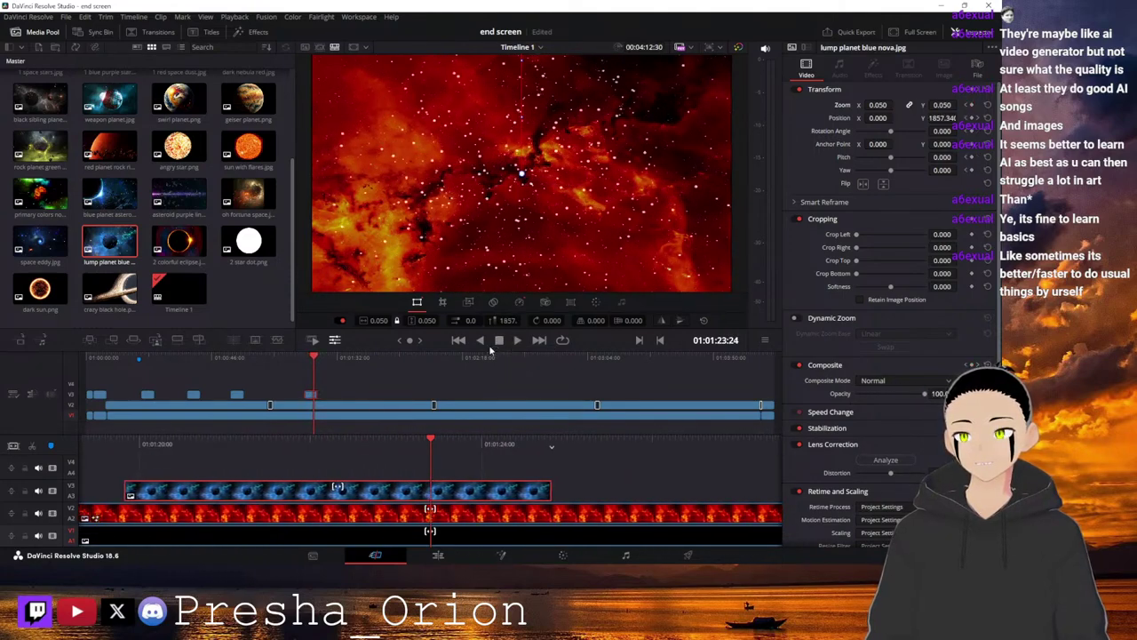
Clear the unneeded transform keyframes of the lump planet clip and keyframe its zoom to 1.000 at 01:01:22:19.
drag(374, 451, 680, 451)
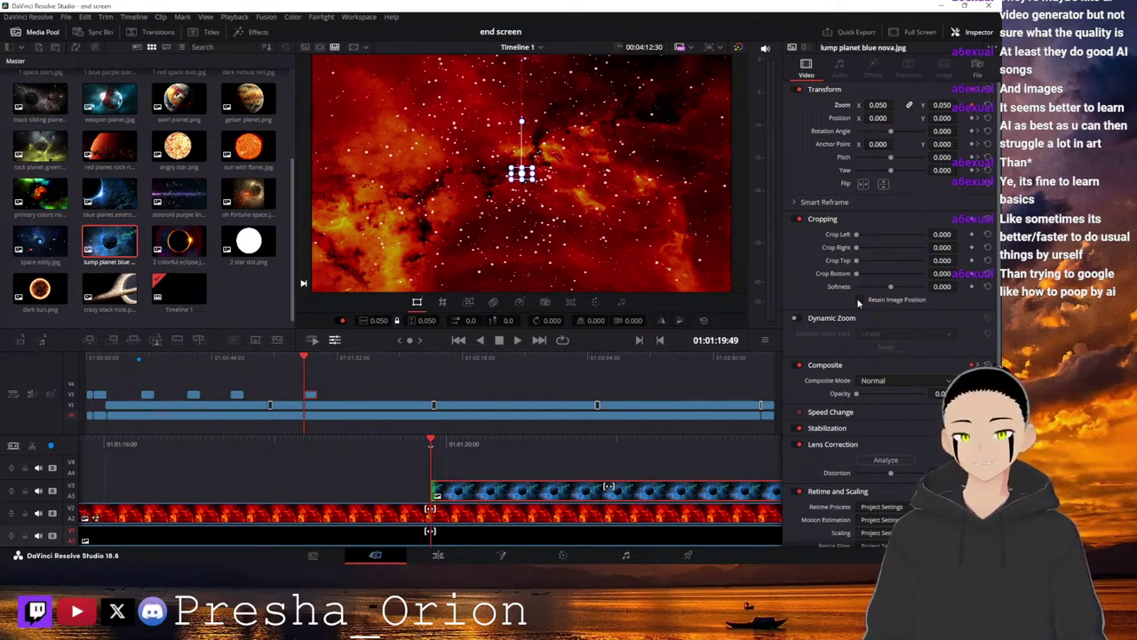
click(975, 119)
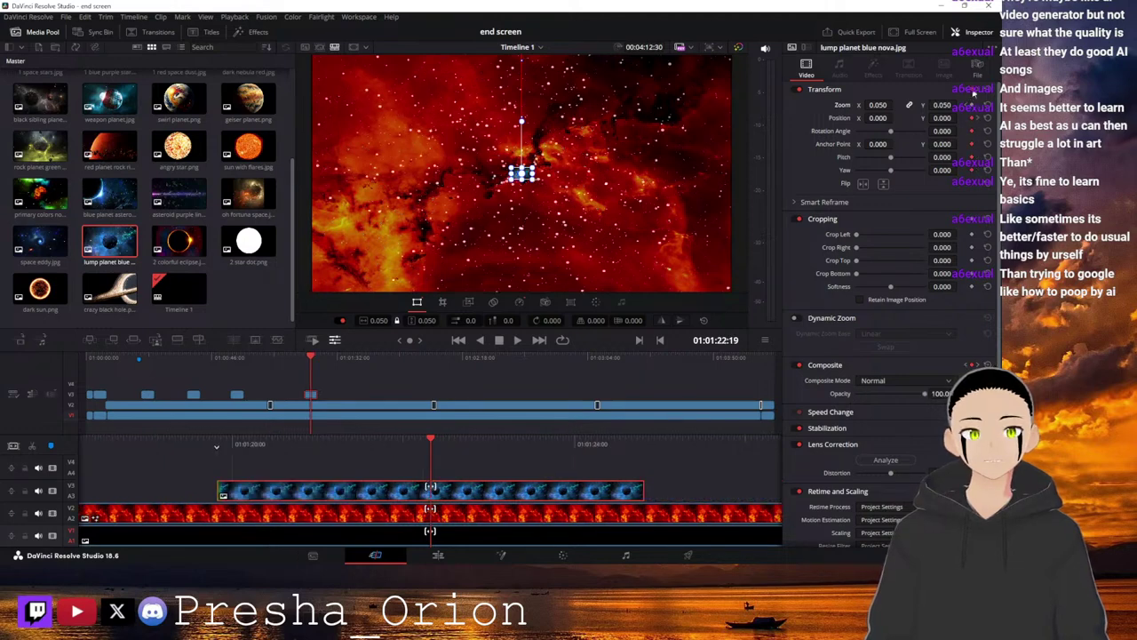
click(973, 91)
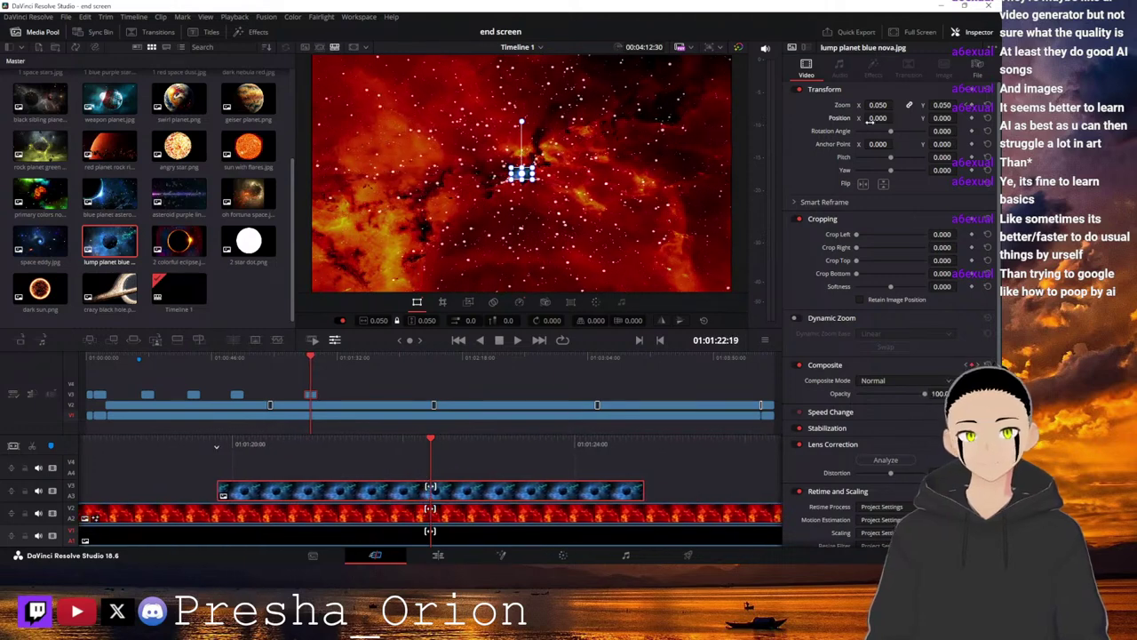
drag(878, 105, 904, 105)
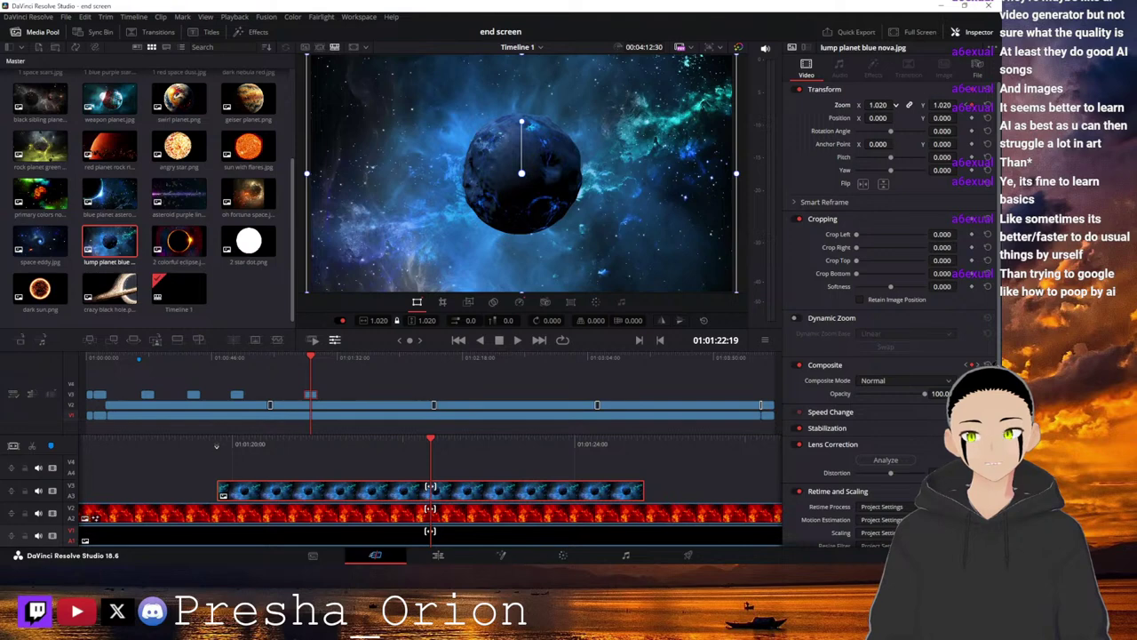
drag(904, 105, 902, 105)
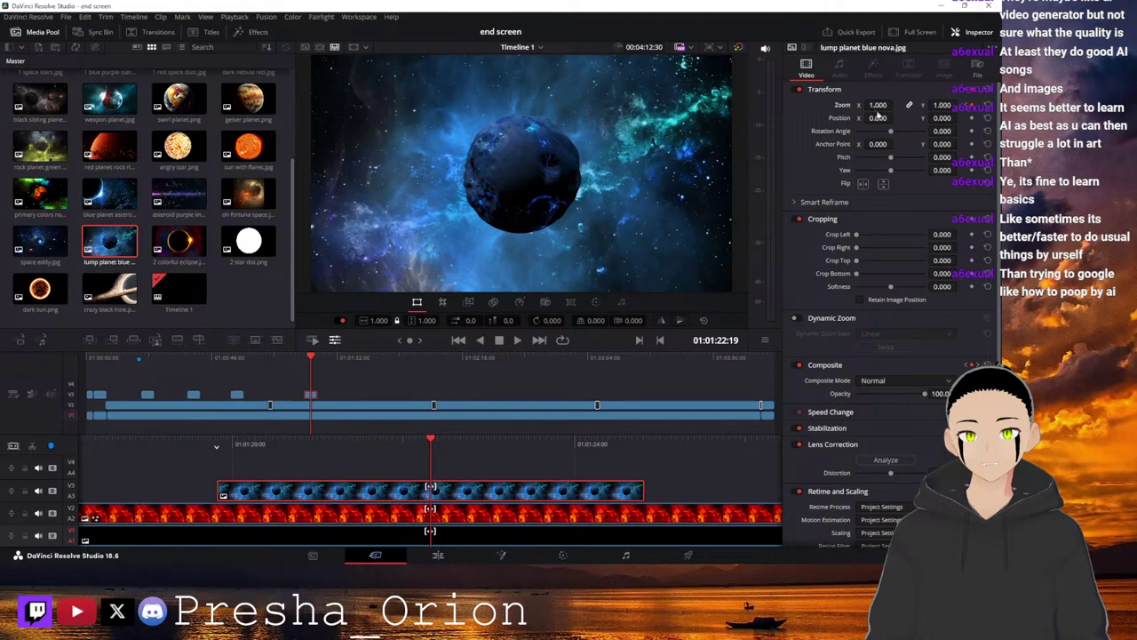
Keyframe the lump planet clip's zoom to 3.990 and Y position to -1603 at 01:01:23:53, and play back the motion.
key(space)
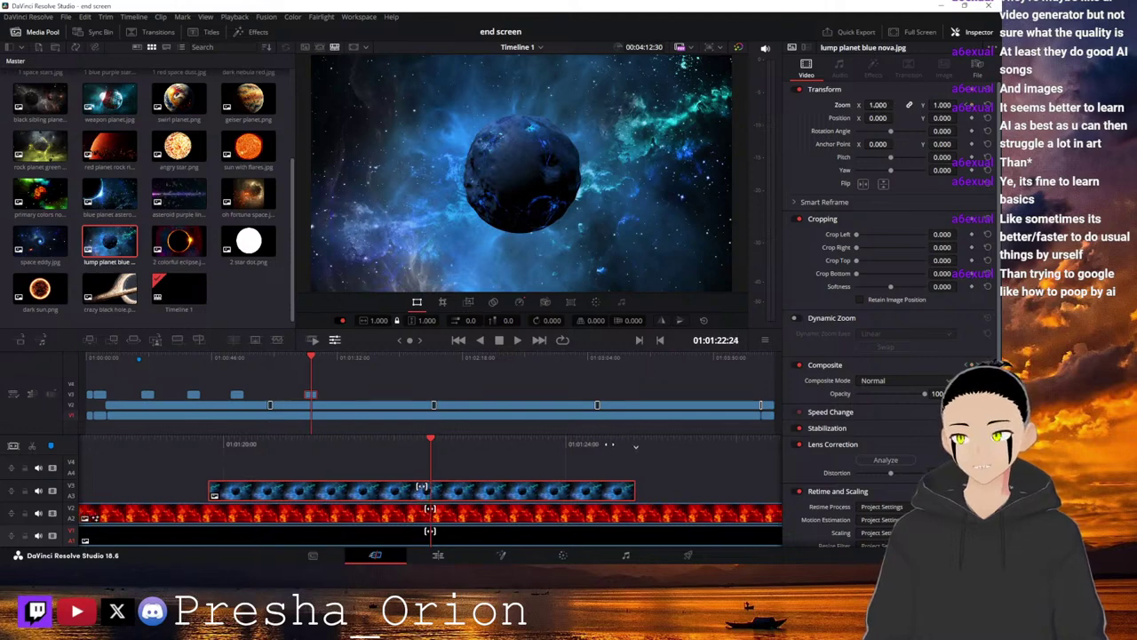
key(space)
drag(463, 465, 501, 480)
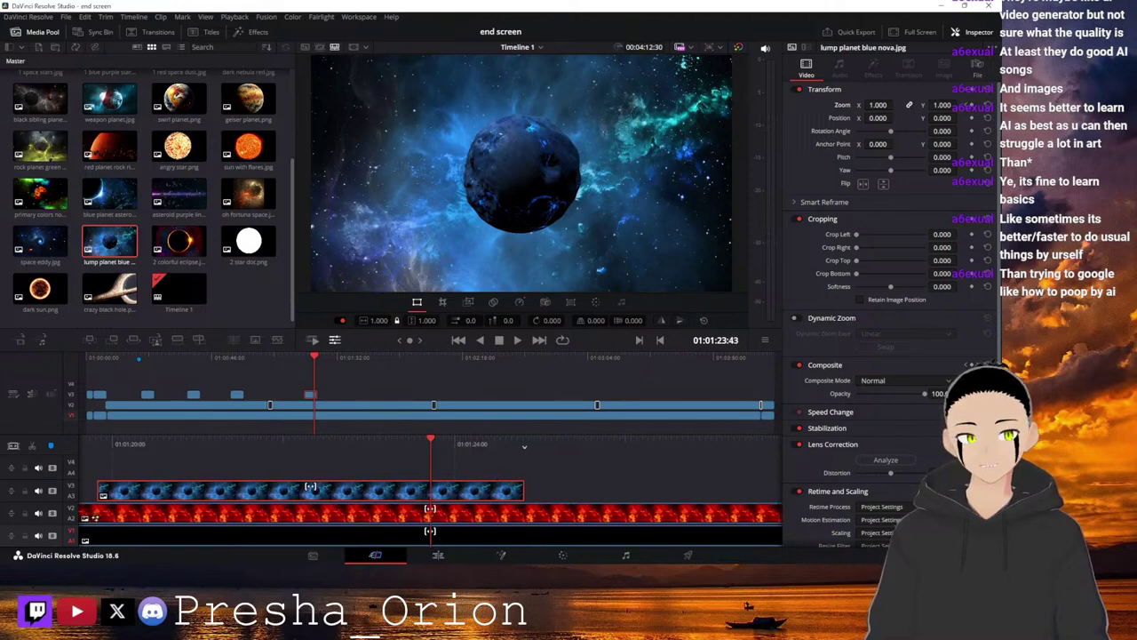
click(979, 394)
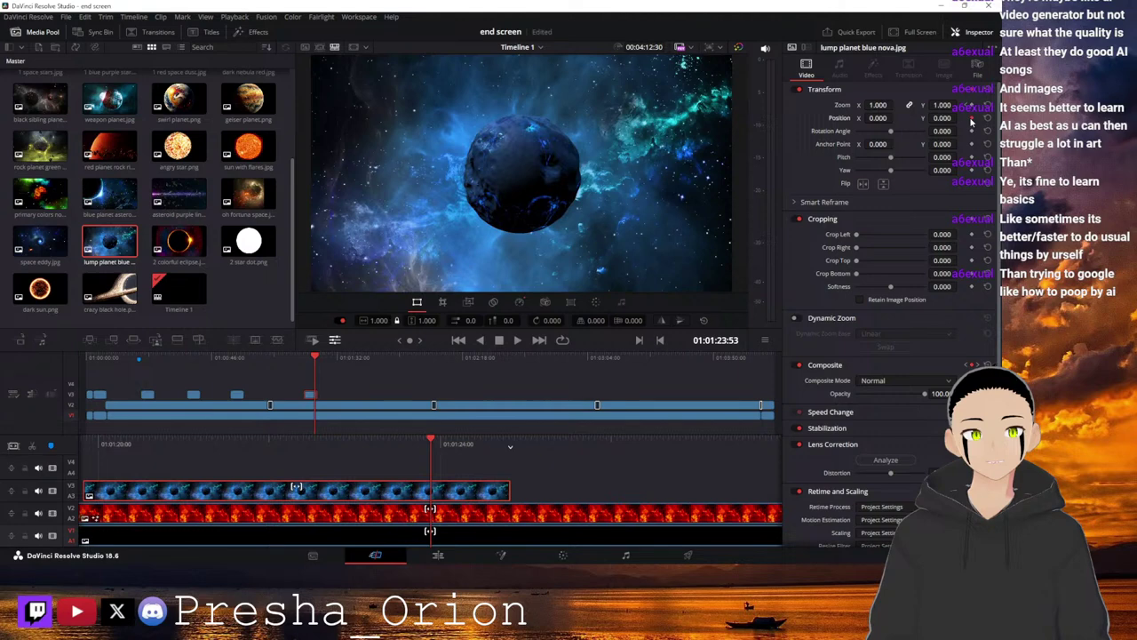
drag(878, 105, 908, 117)
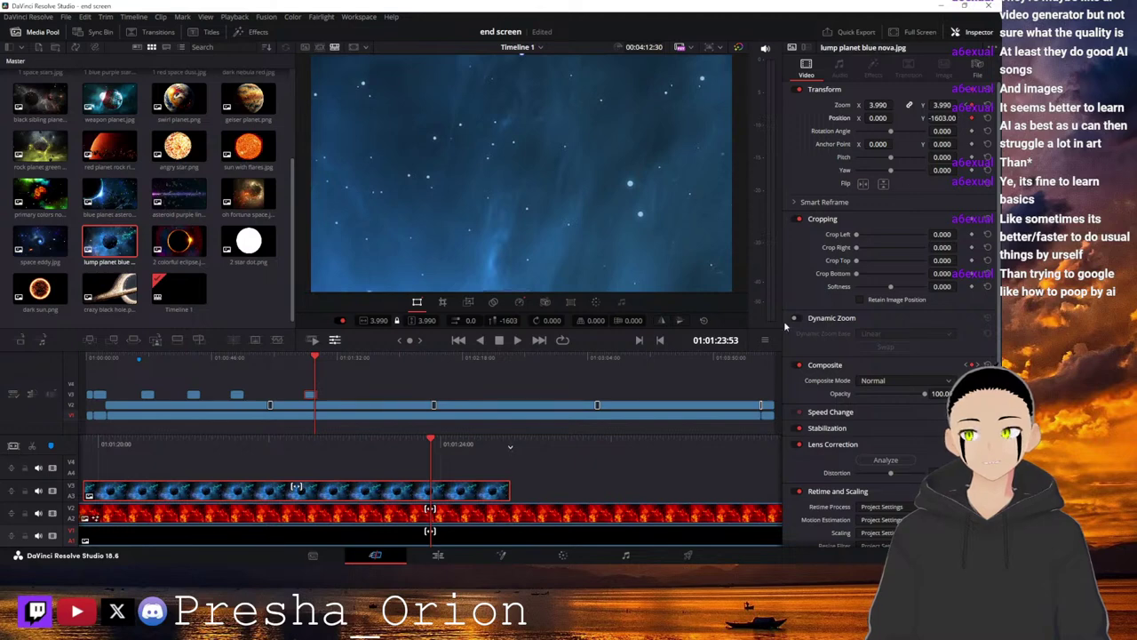
drag(490, 442, 729, 442)
click(515, 344)
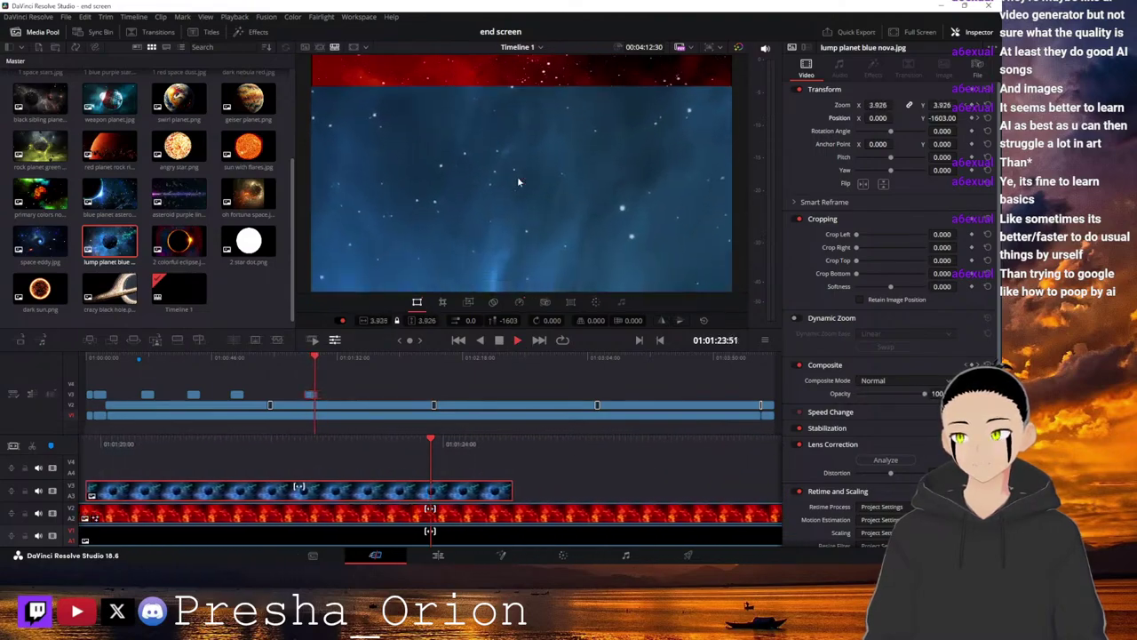
key(space)
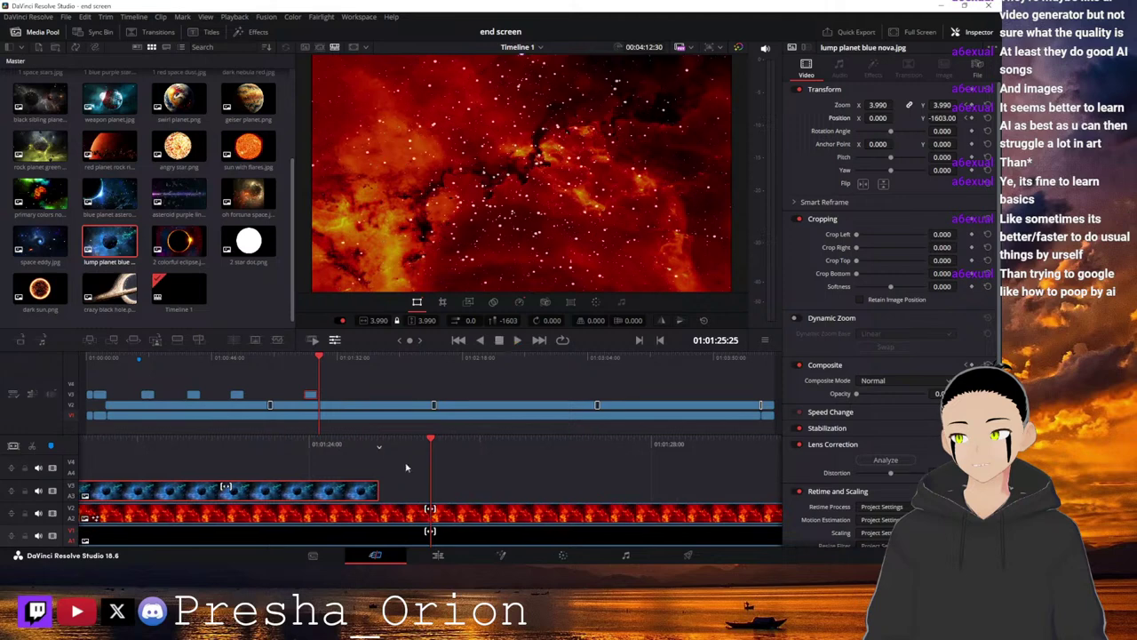
Set the lump planet clip's Y position to -1581 at 01:01:23:53 and keyframe it to 9 at 01:01:22:11.
drag(384, 446, 816, 446)
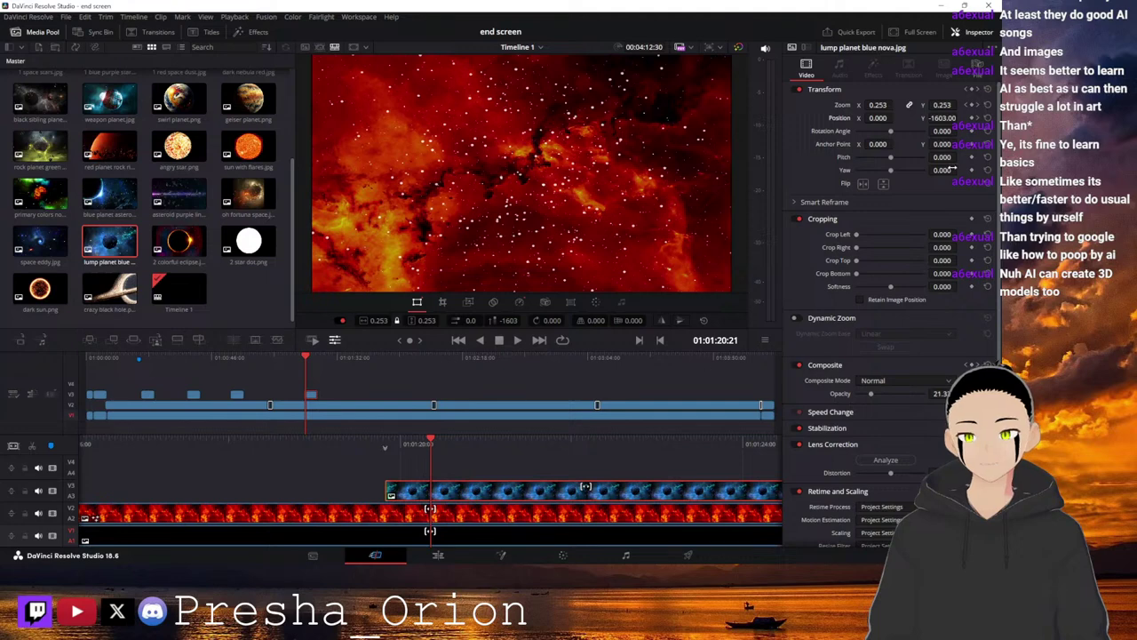
click(978, 119)
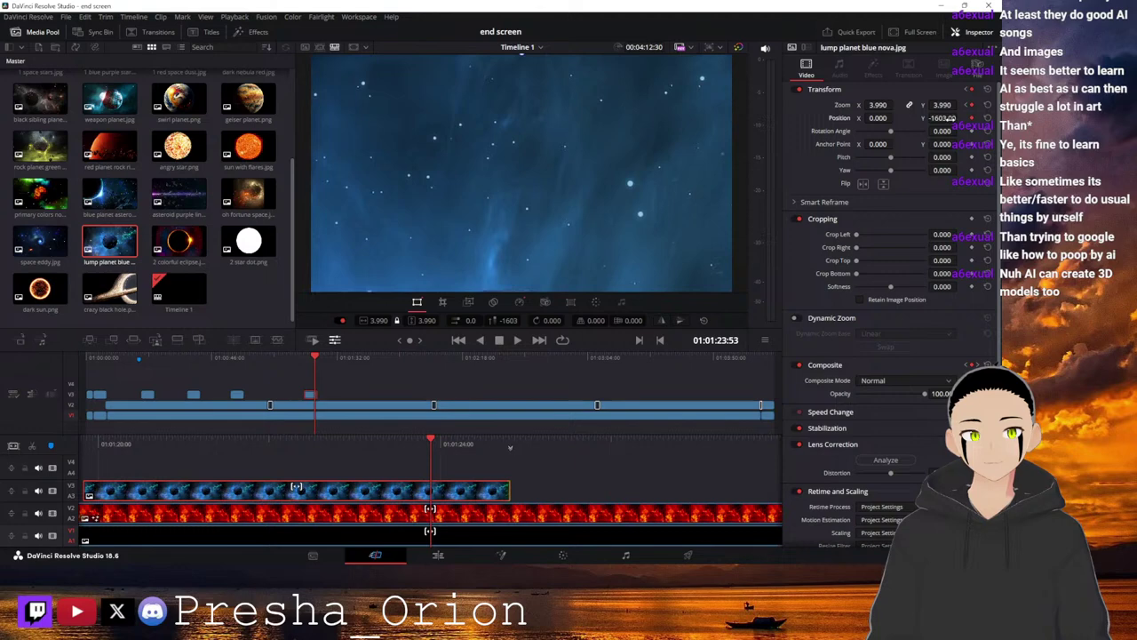
drag(944, 117, 960, 117)
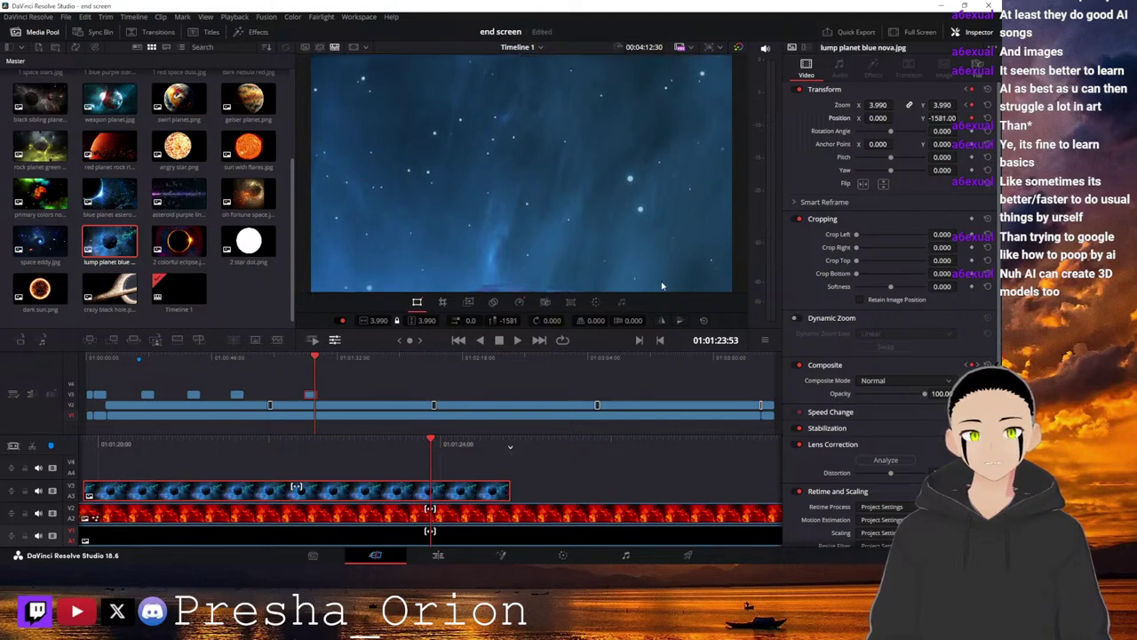
drag(403, 450, 539, 445)
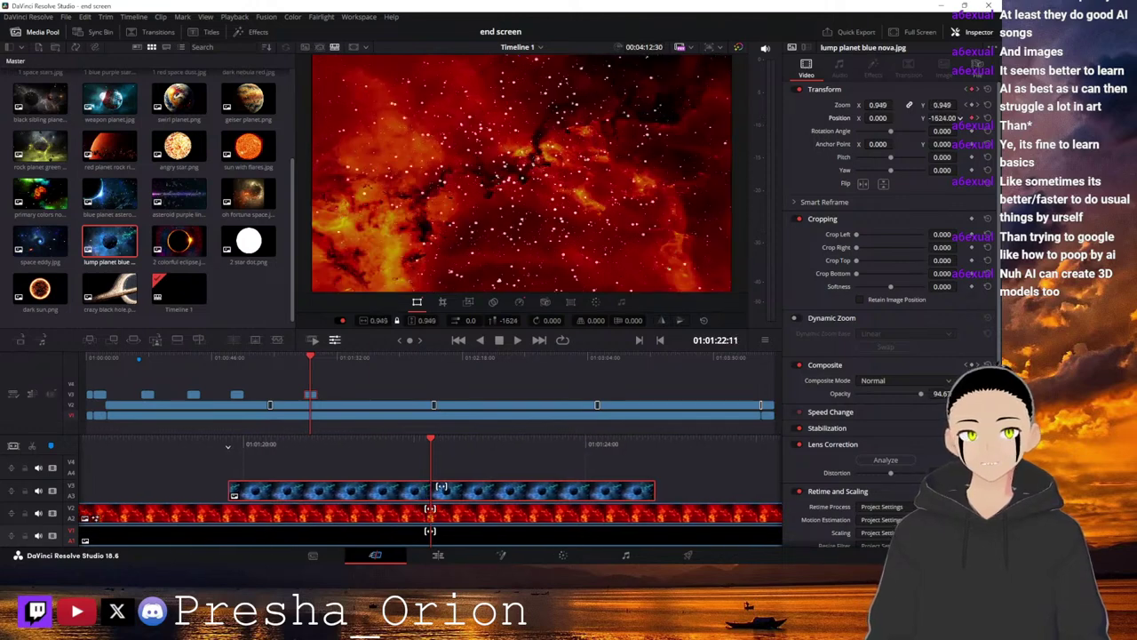
drag(960, 117, 960, 118)
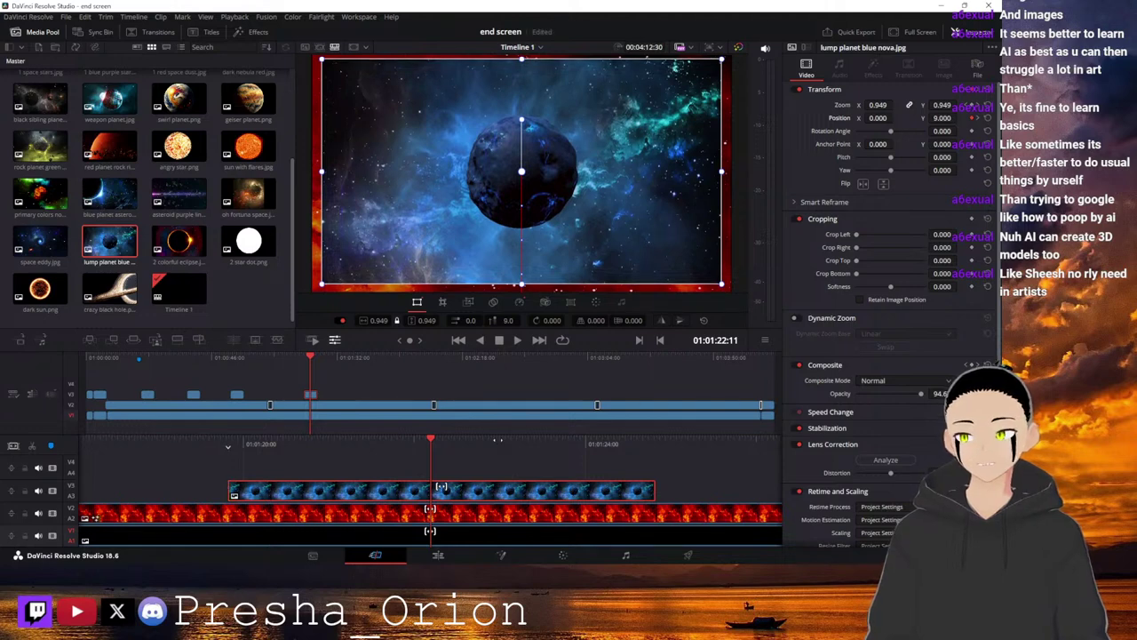
Play back the lump planet's approach over the red background from 01:01:17:45 through its fade-out.
key(j)
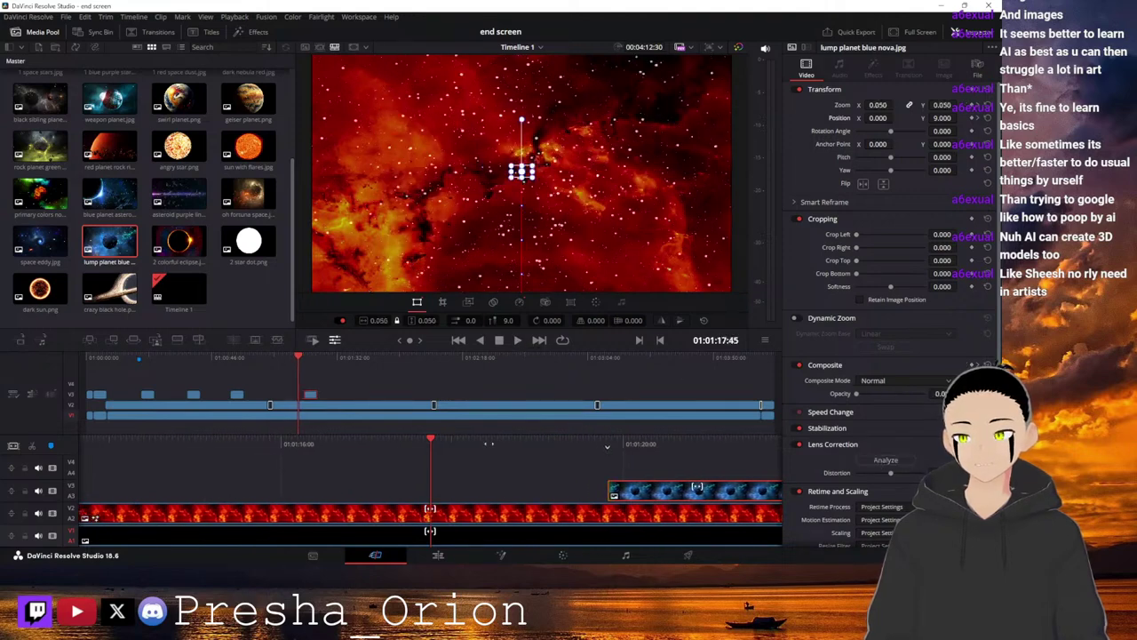
click(475, 512)
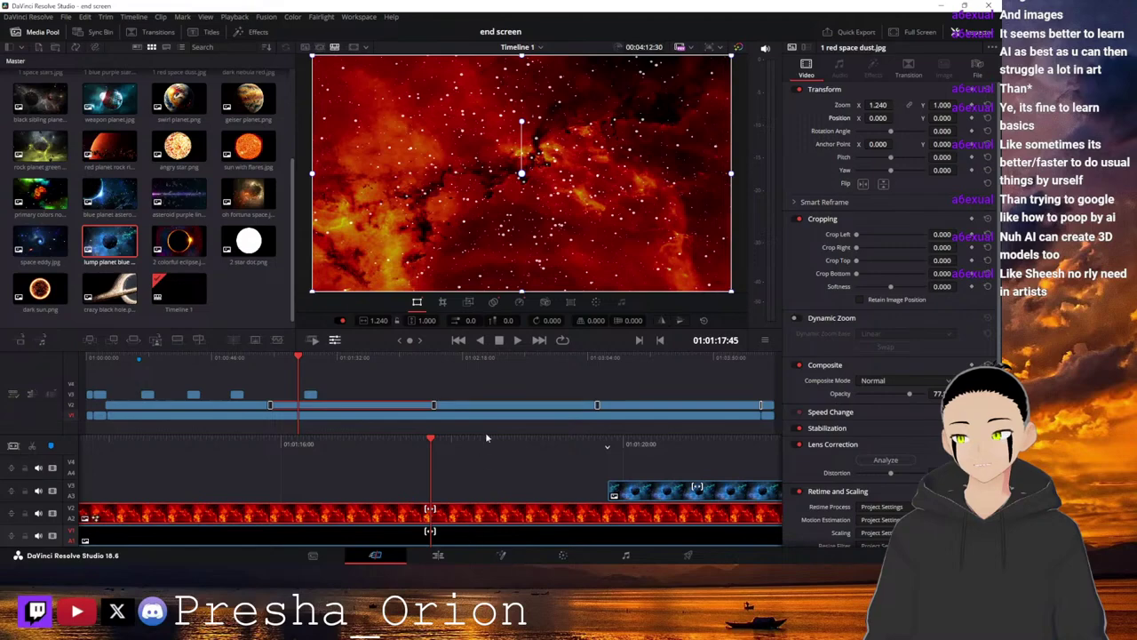
click(517, 340)
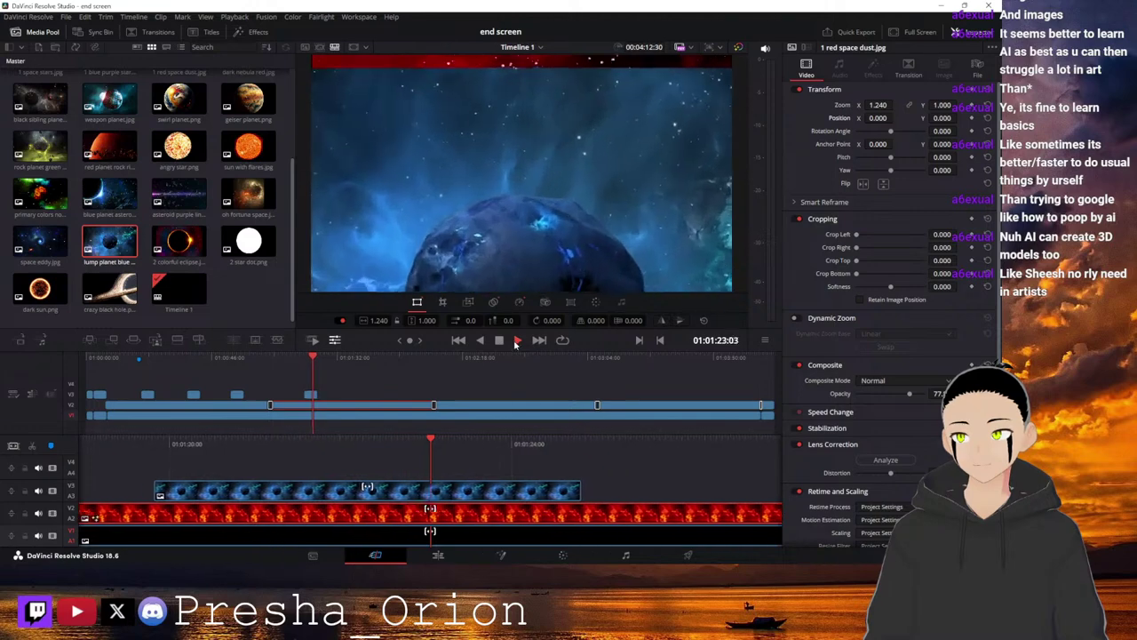
click(499, 340)
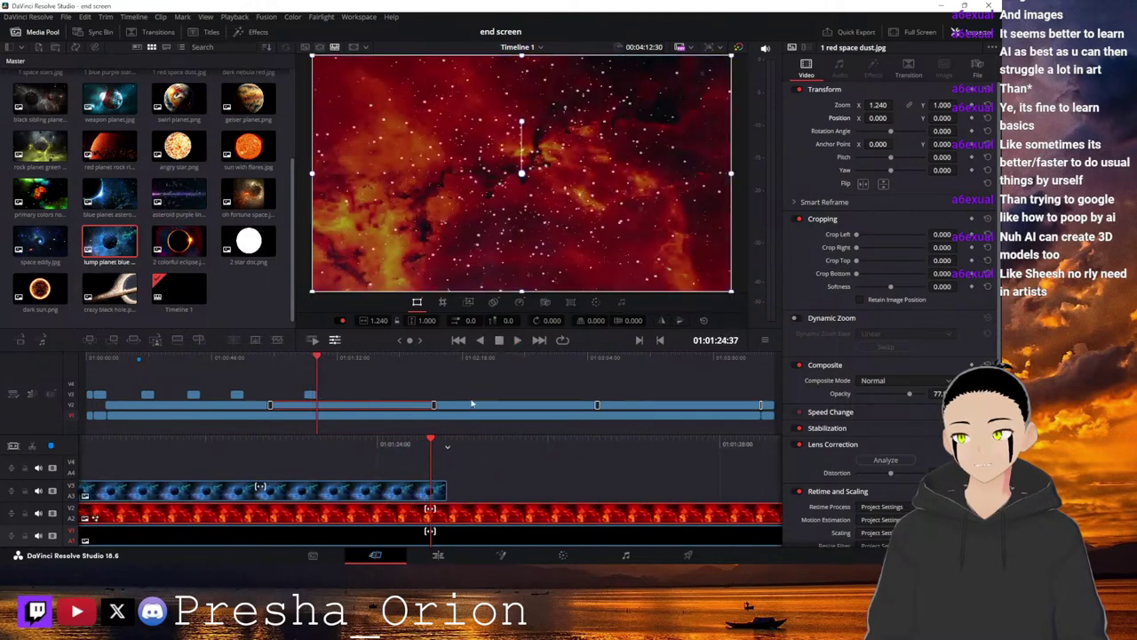
Remove the lump planet clip's zoom and position keyframes from 01:01:19:49 through 01:01:23:53.
drag(444, 444, 645, 447)
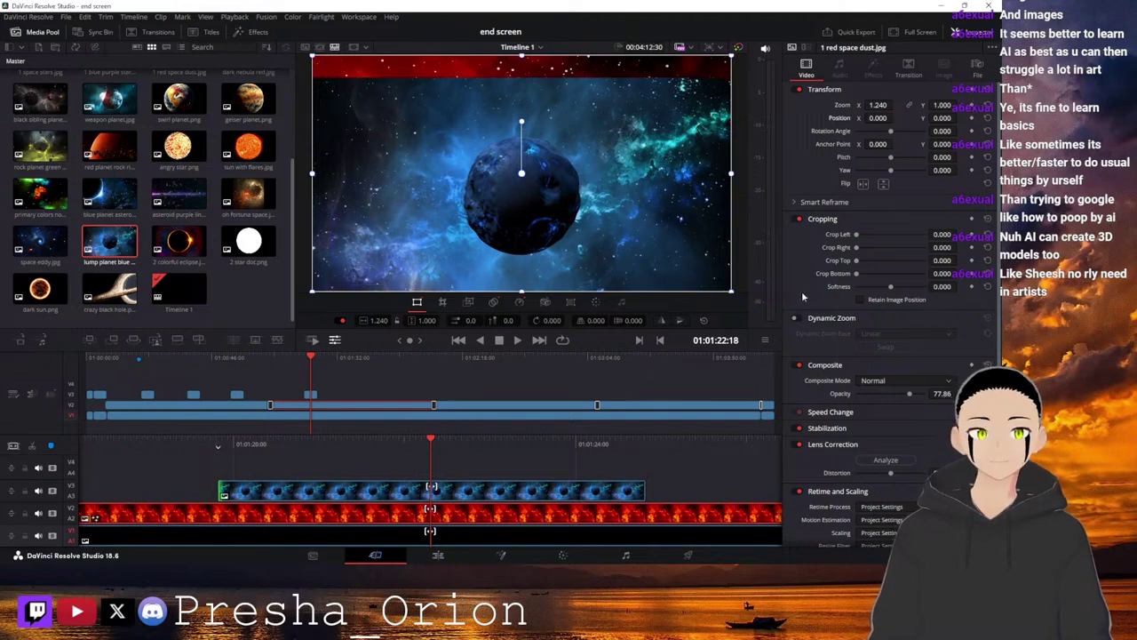
click(533, 491)
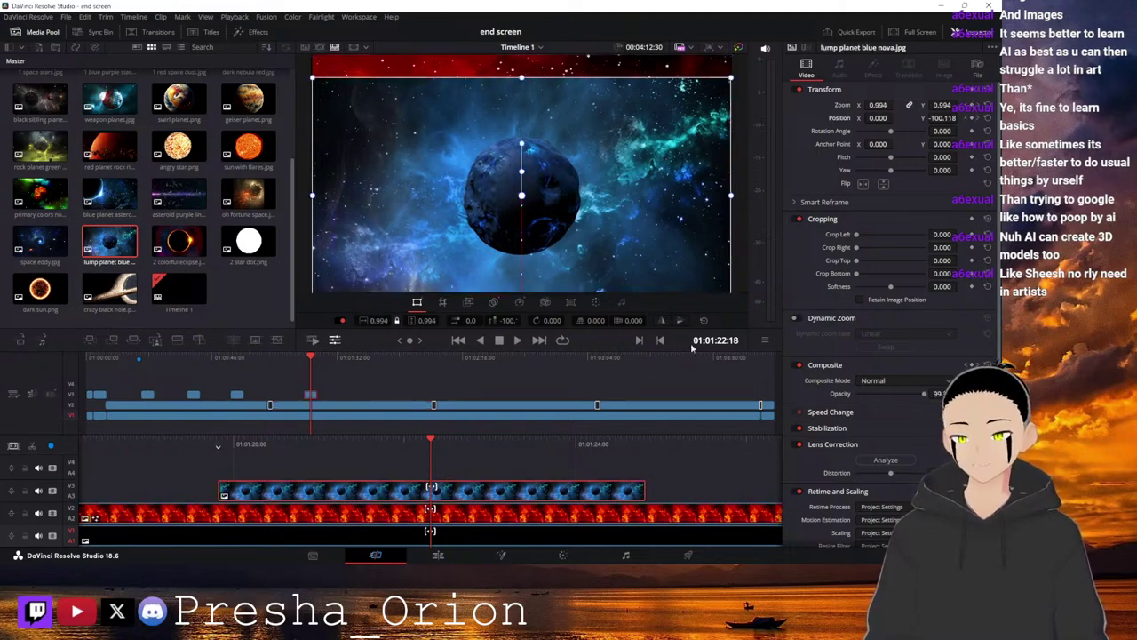
click(967, 90)
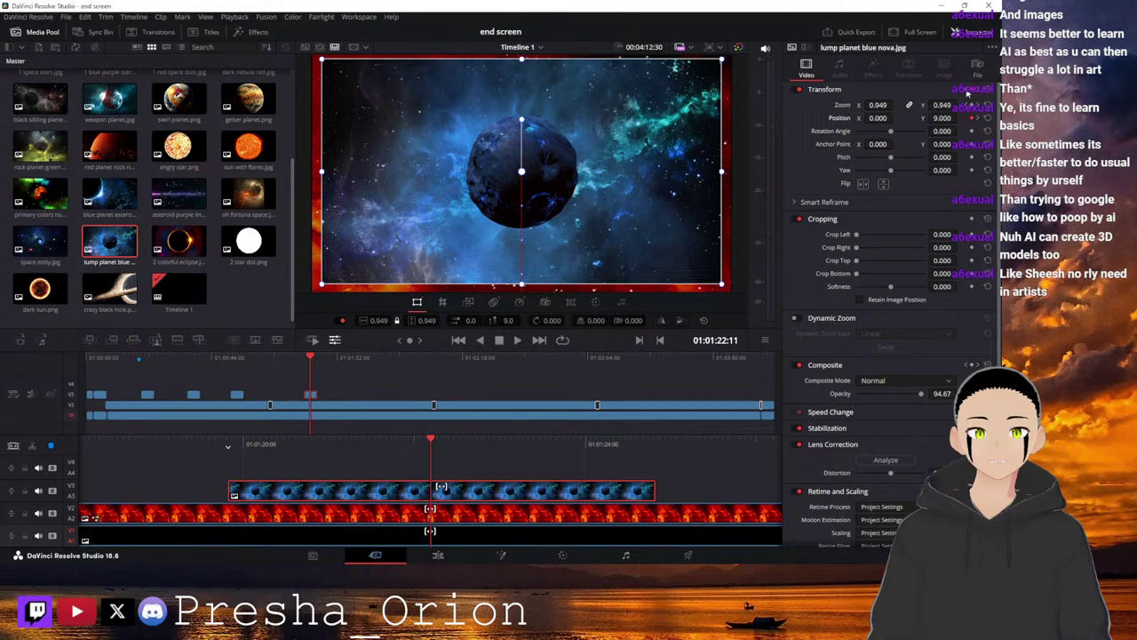
click(968, 91)
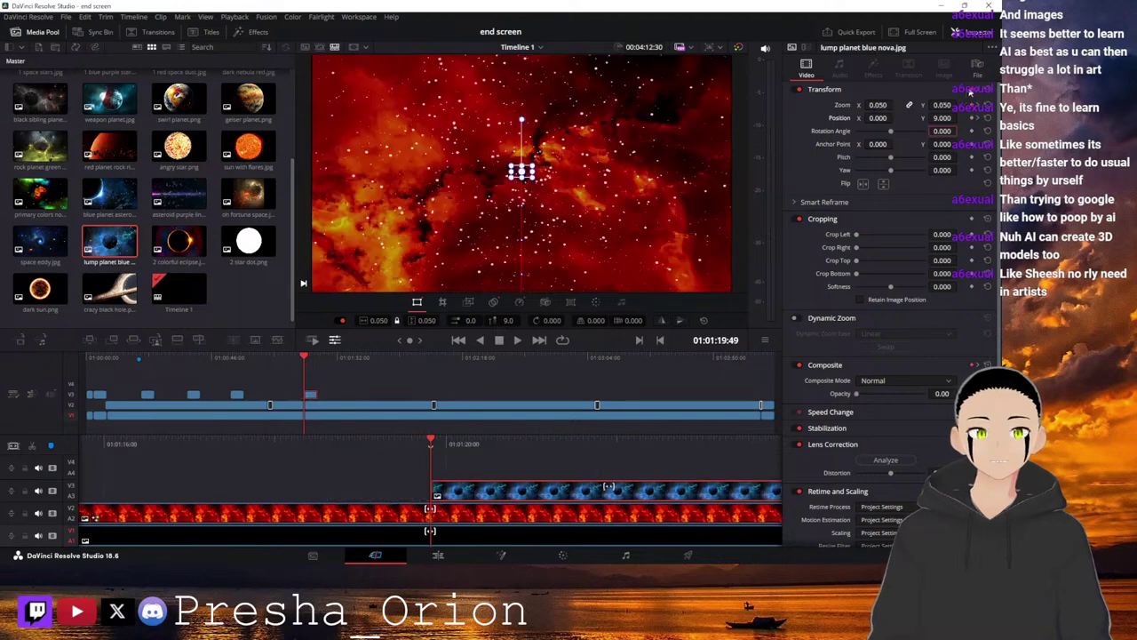
click(973, 92)
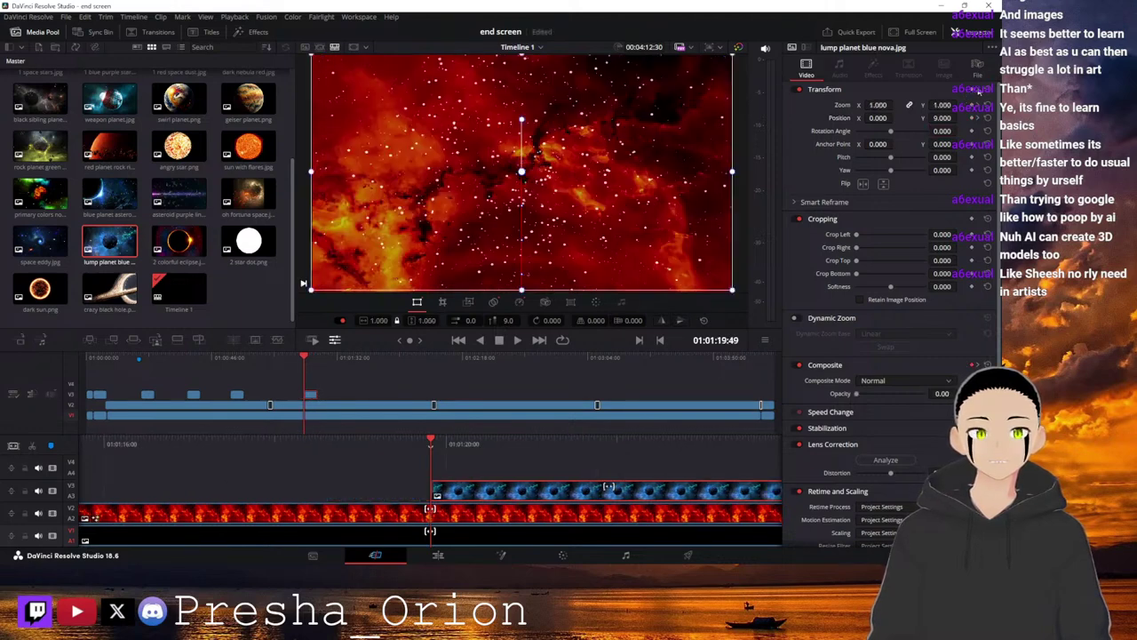
click(977, 92)
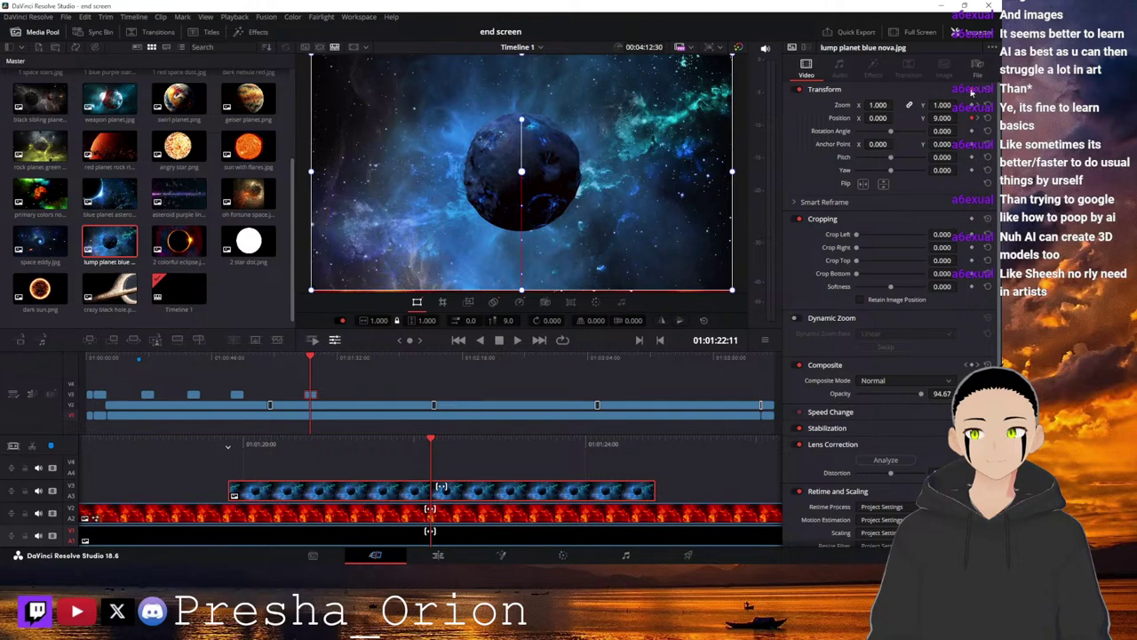
click(973, 92)
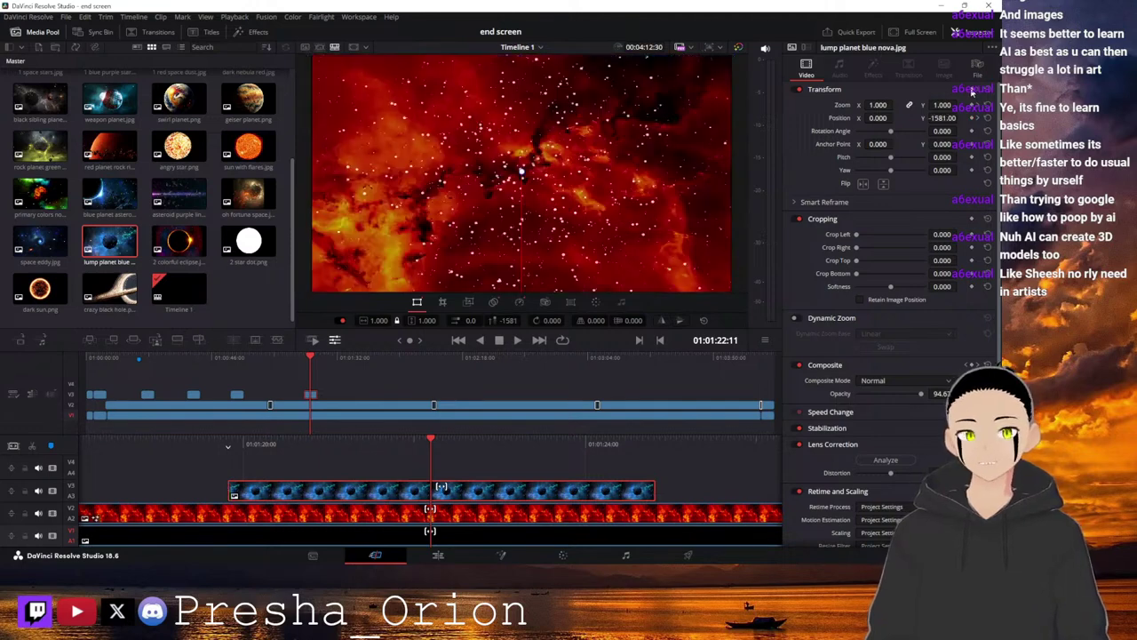
click(974, 93)
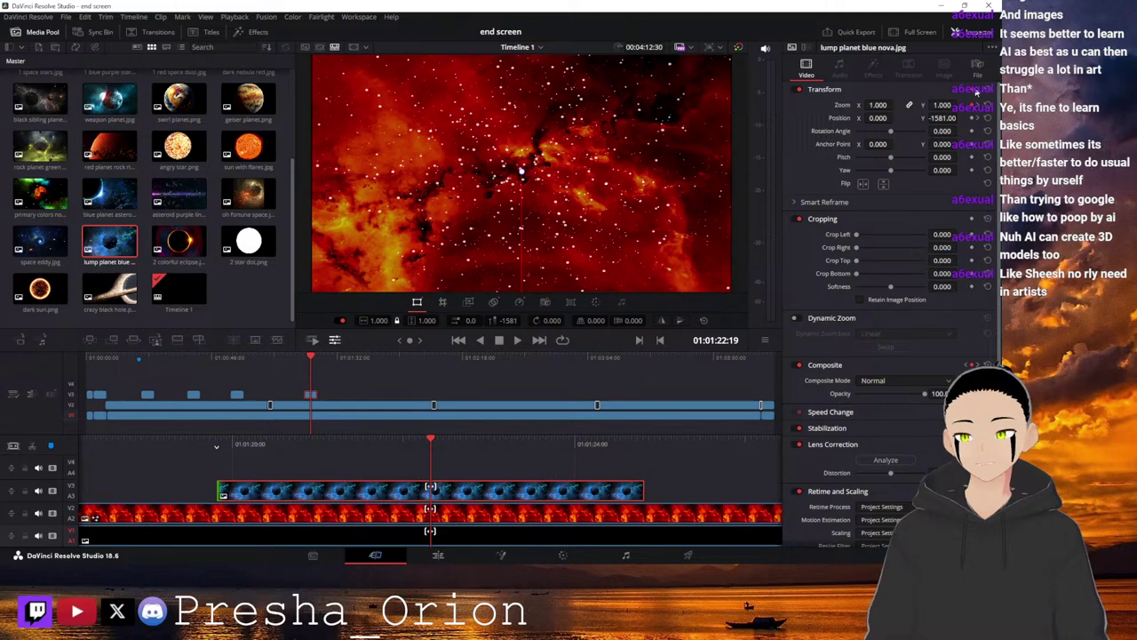
click(975, 94)
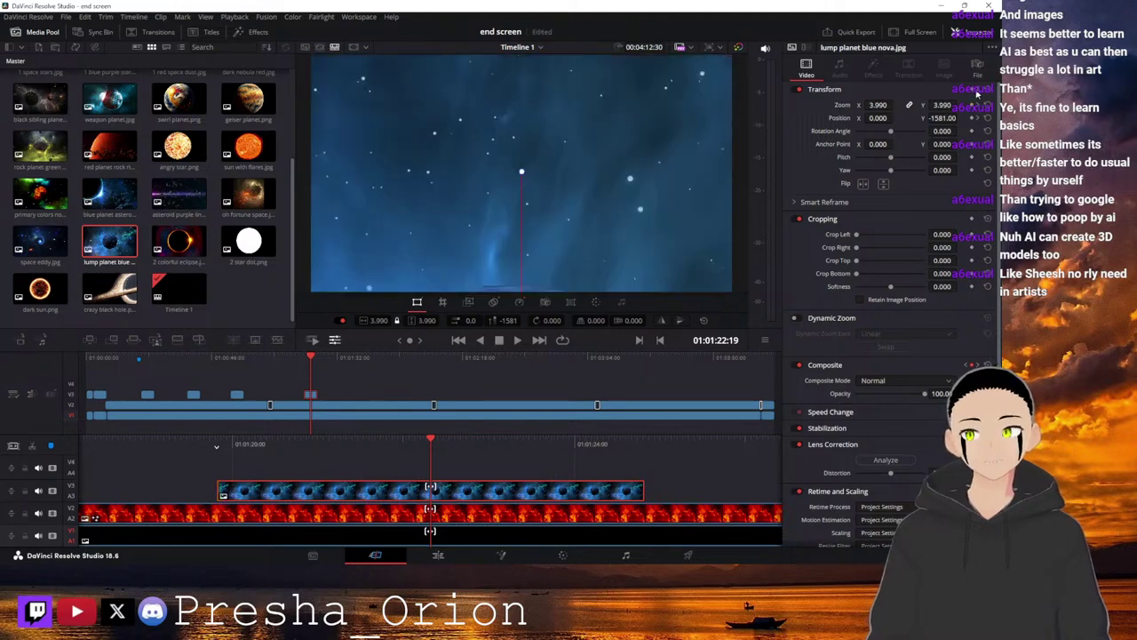
click(975, 93)
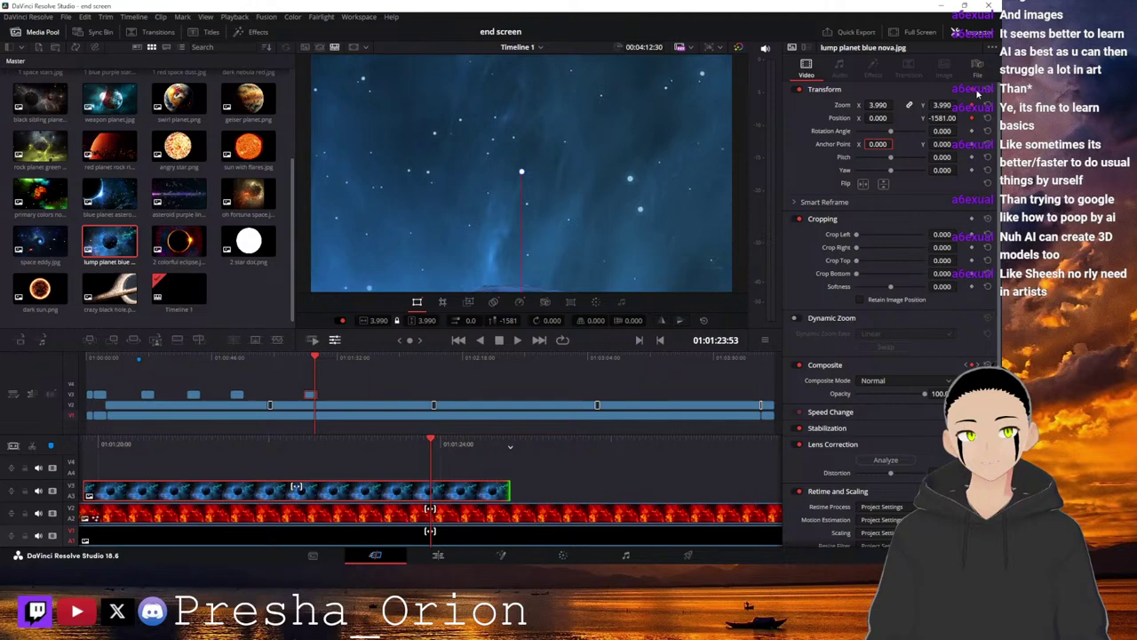
click(975, 94)
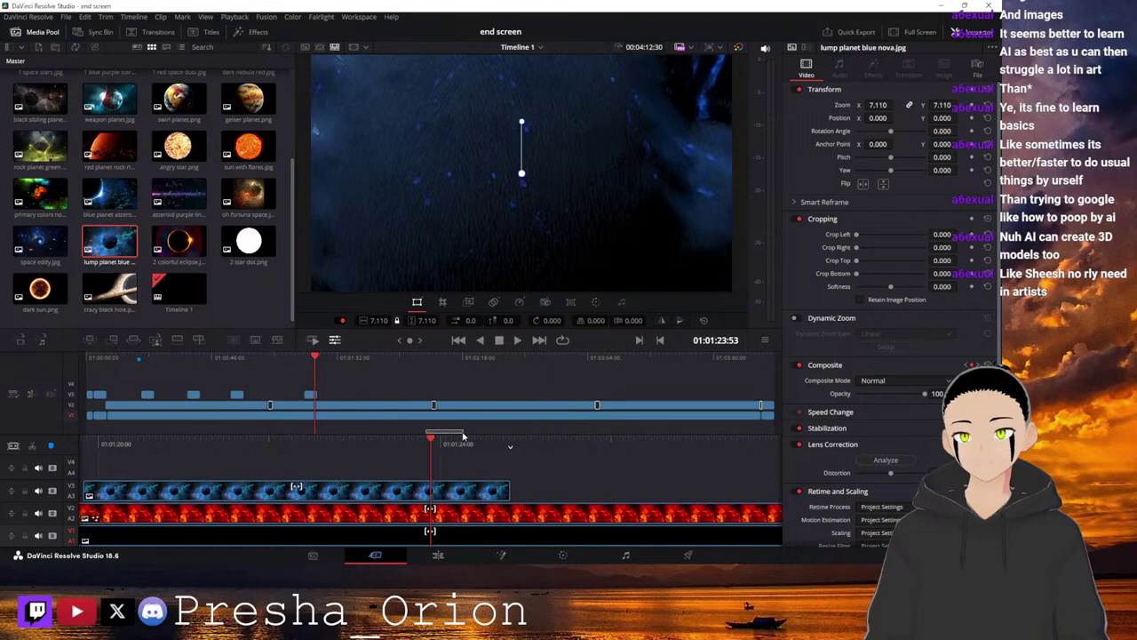
Play back the lump planet clip twice from before its fade-in to check it without motion keyframes.
drag(457, 443, 807, 443)
click(519, 342)
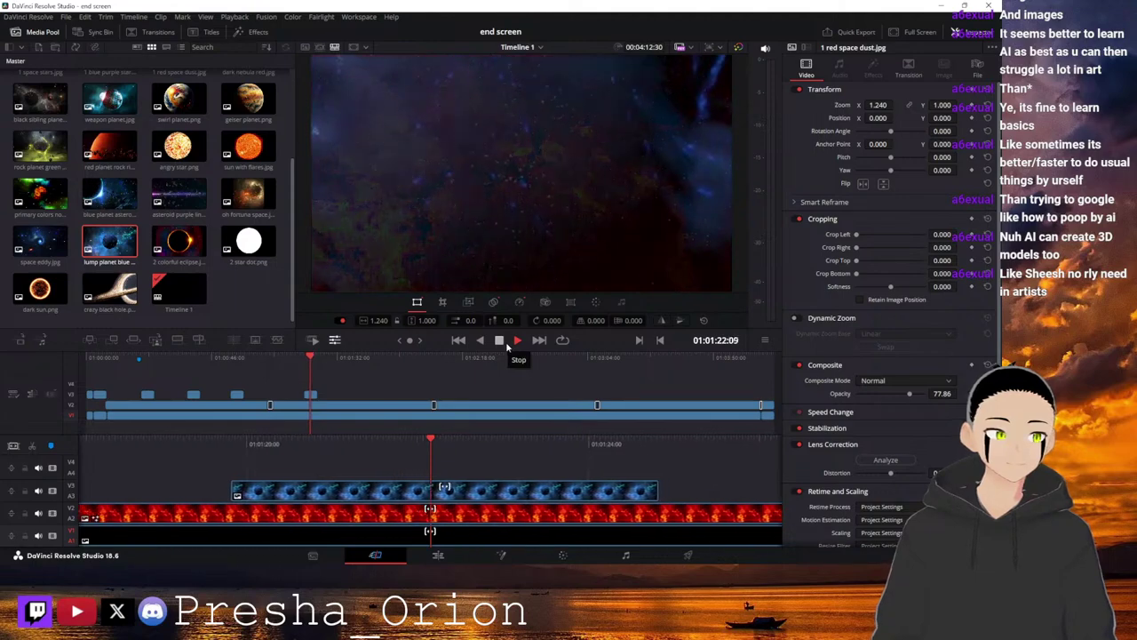
click(498, 344)
click(498, 344)
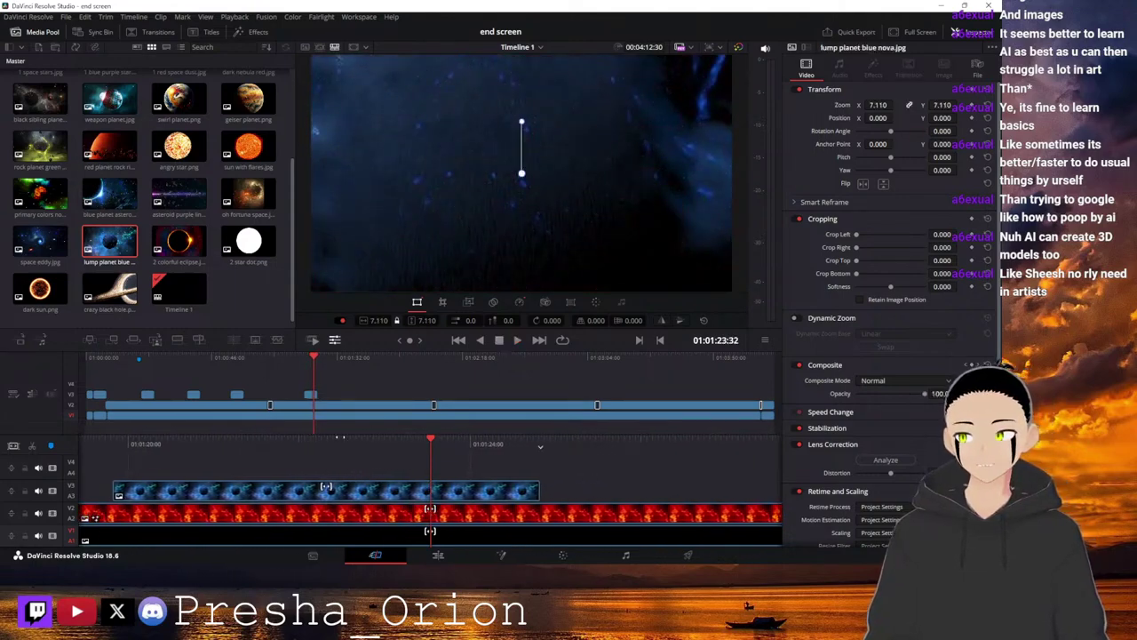
click(514, 344)
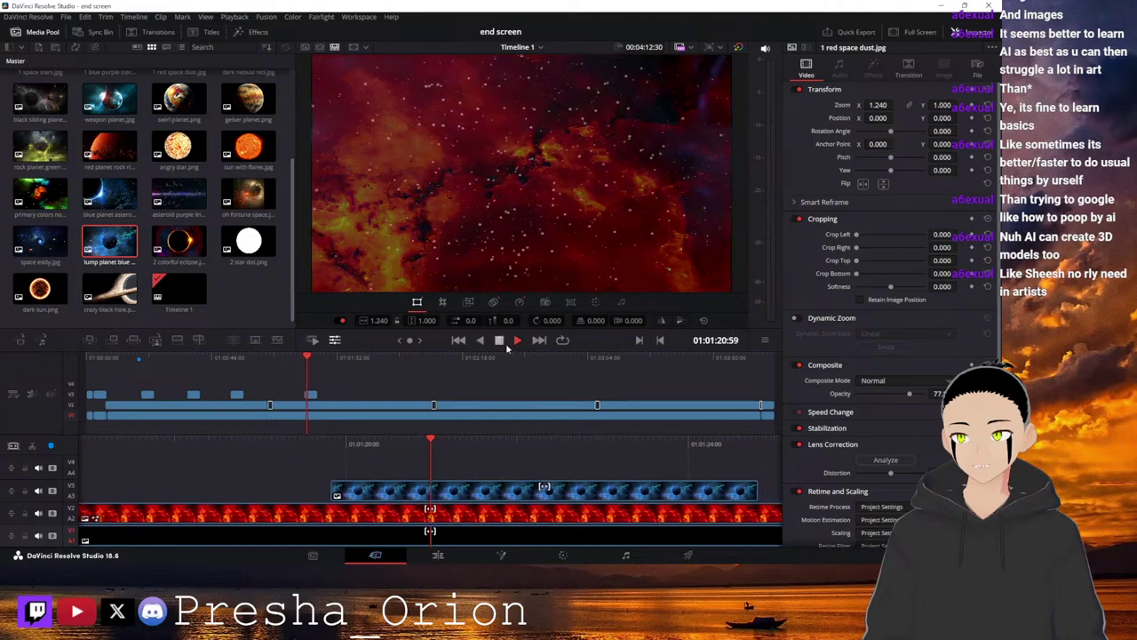
click(498, 341)
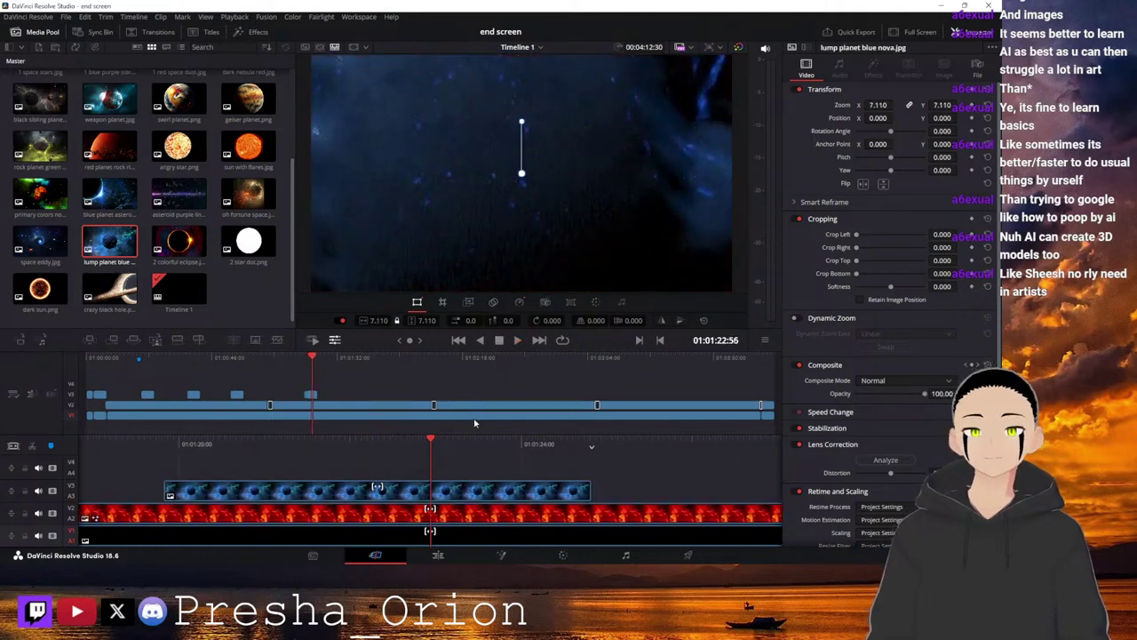
Reset the lump planet clip's zoom to 1.000 and keyframe its zoom and zero position at 01:01:22:18.
drag(476, 441, 733, 450)
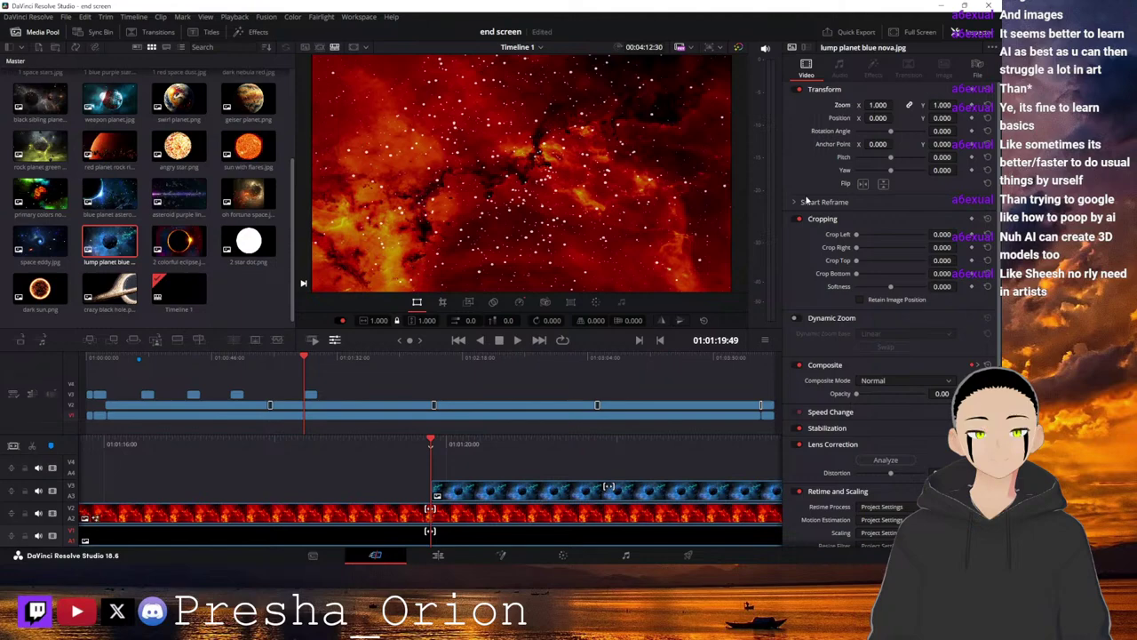
key(space)
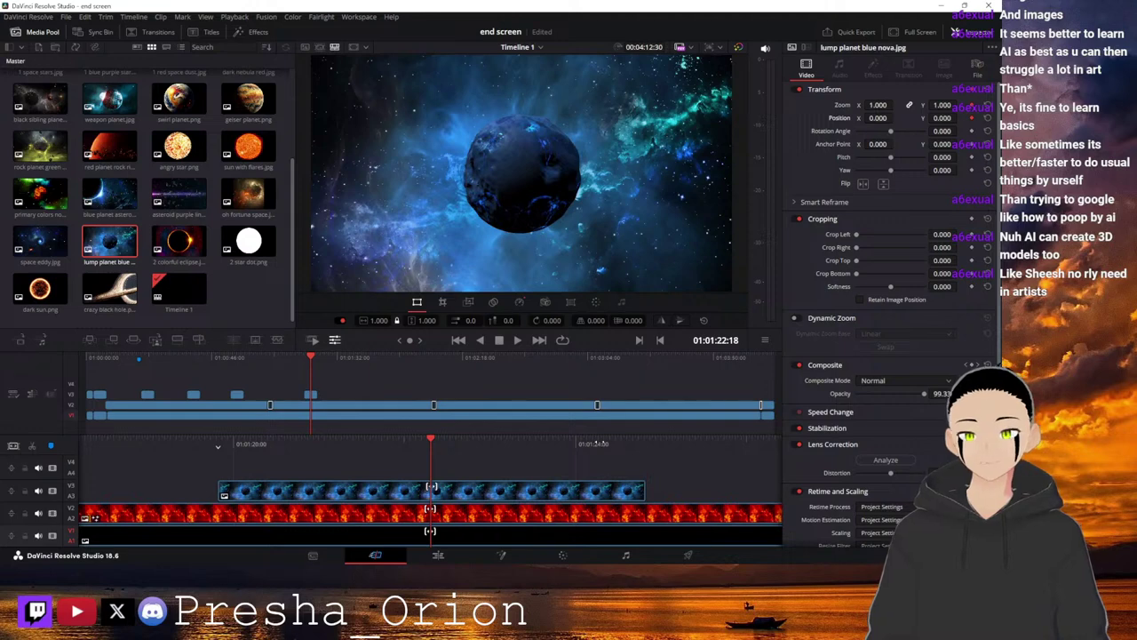
drag(600, 443, 594, 443)
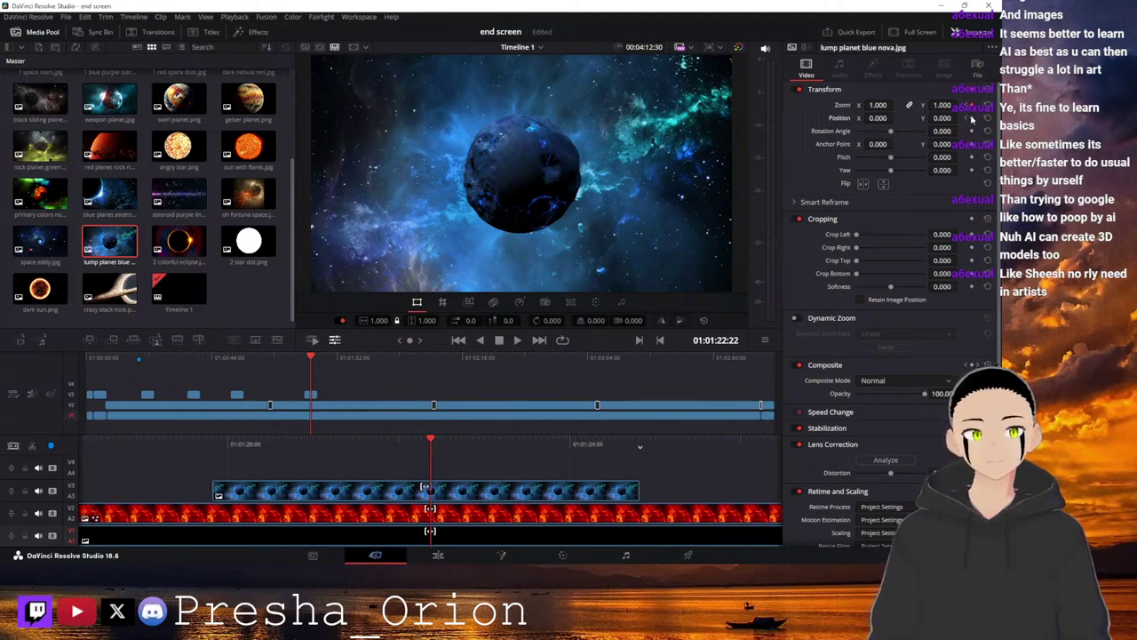
key(space)
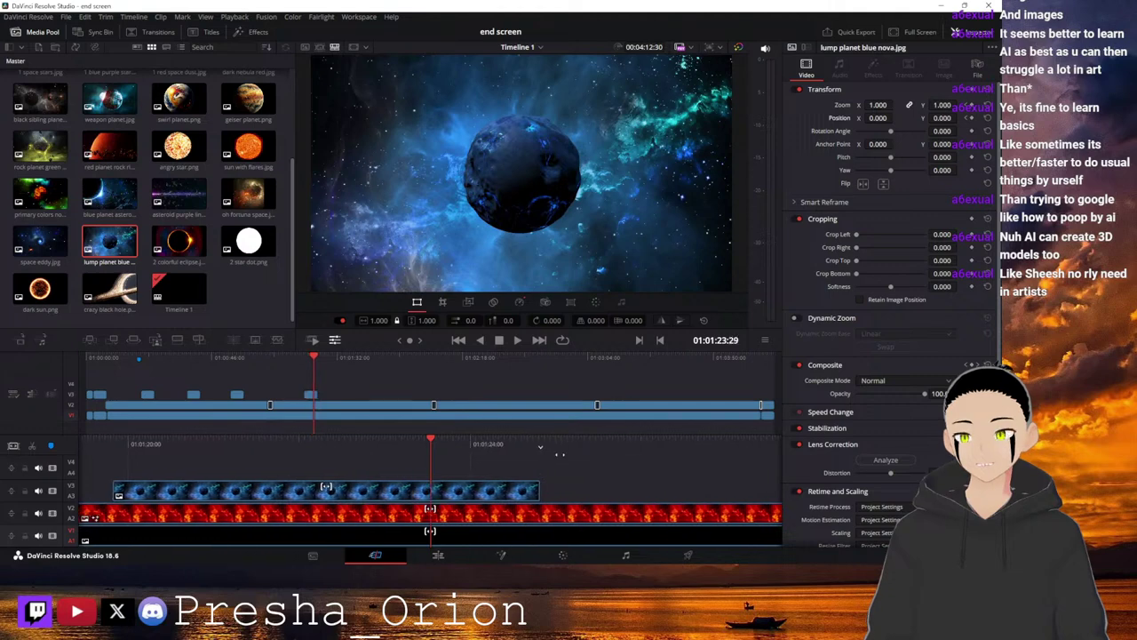
Keyframe the lump planet clip's zoom to 4.240 and Y position to 1733 at 01:01:23:51, and play back the motion.
drag(513, 456, 540, 459)
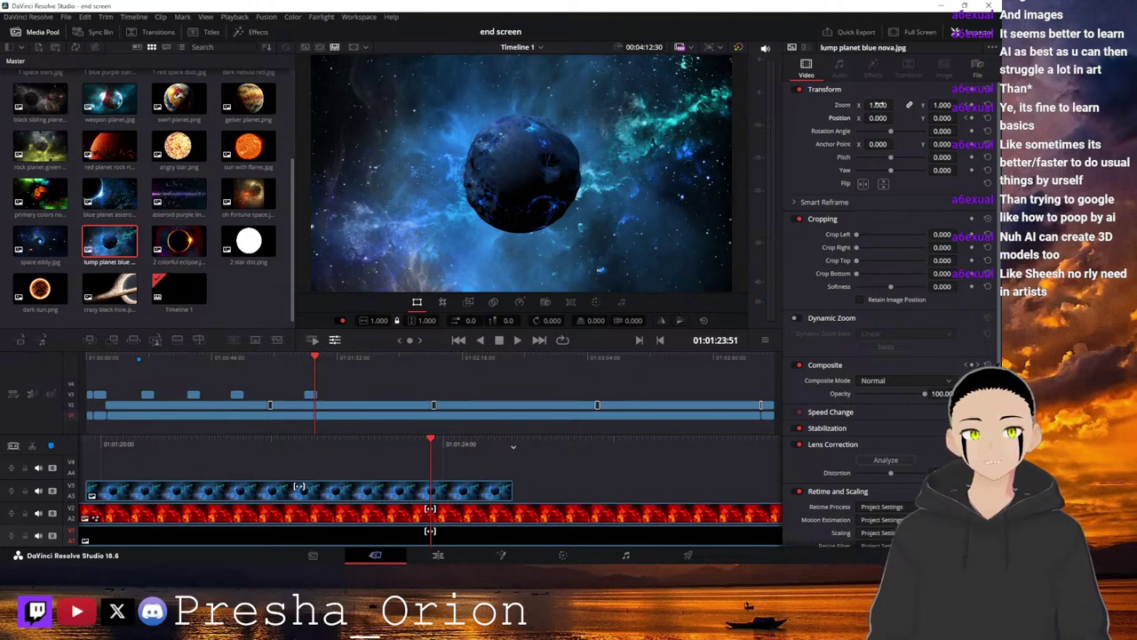
drag(880, 104, 984, 122)
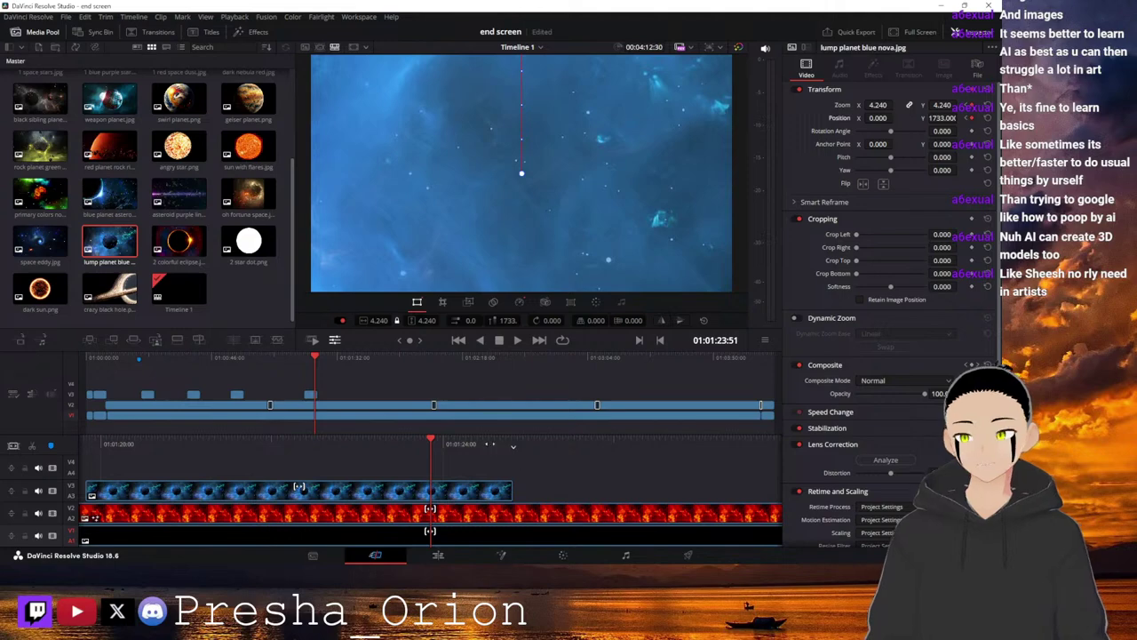
drag(490, 443, 658, 487)
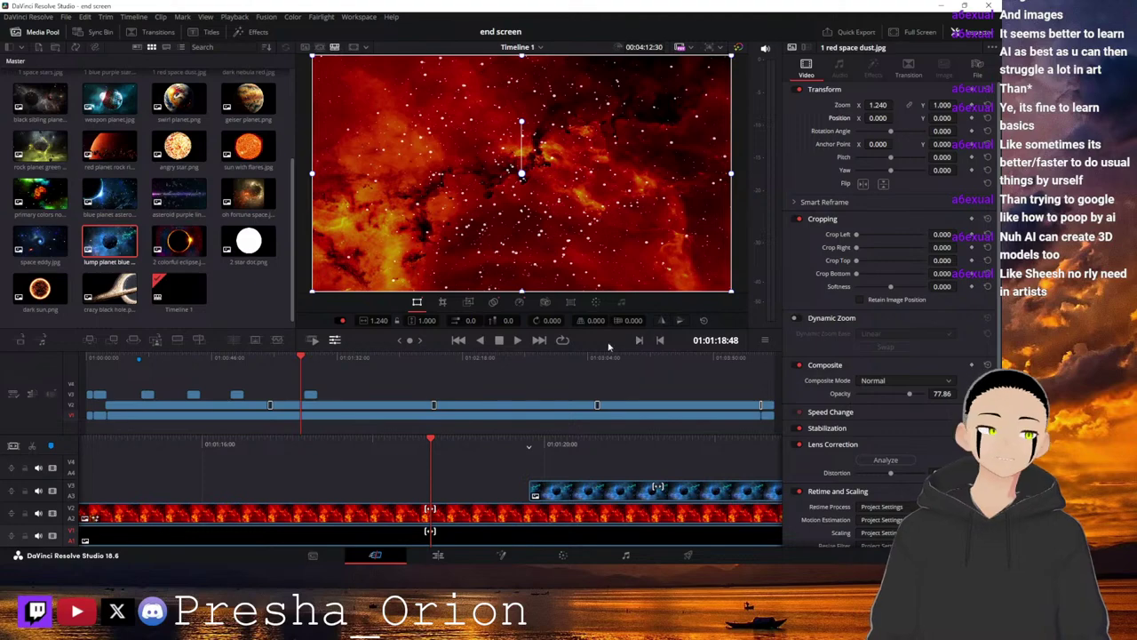
click(518, 339)
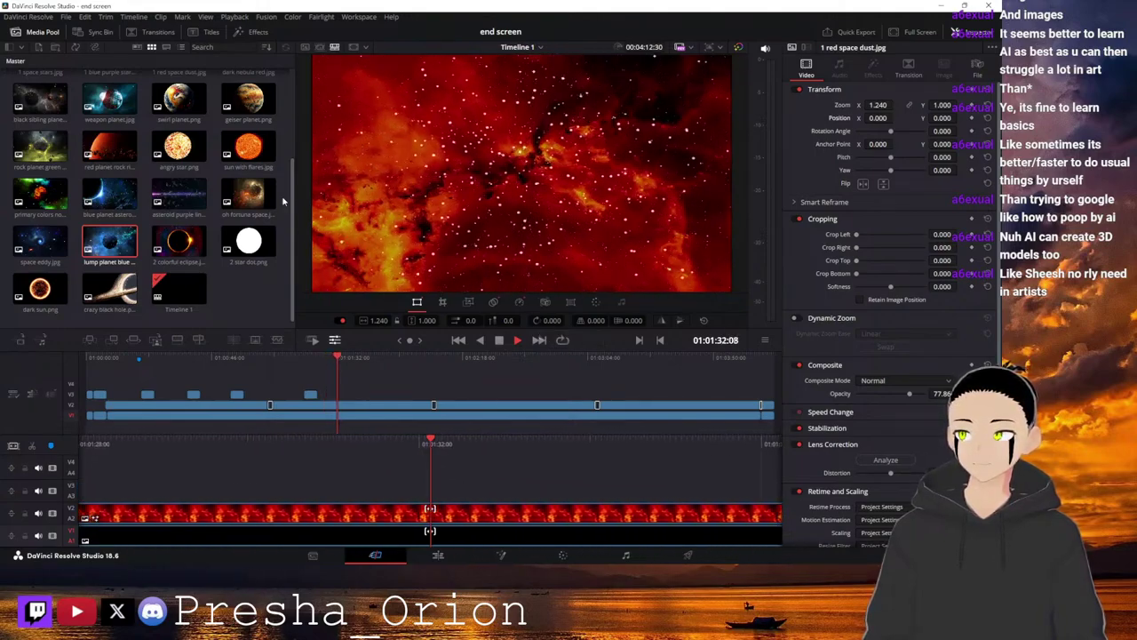
Place sun with flares.jpg on the third video track above the red background, starting shortly before 01:01:36:50.
key(space)
drag(249, 151, 430, 495)
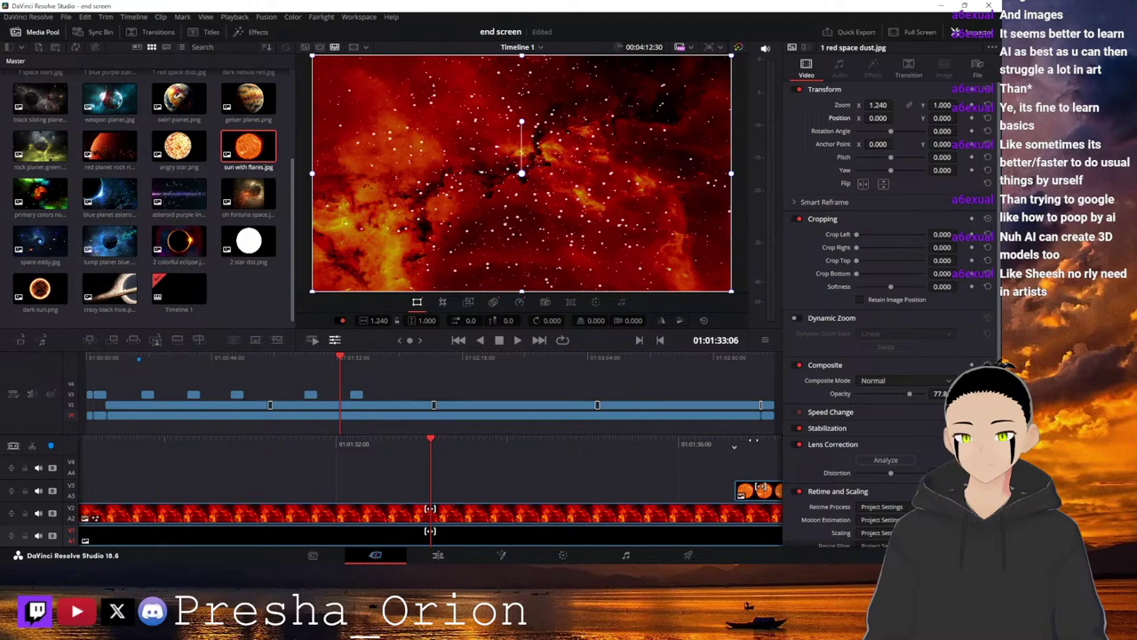
click(432, 453)
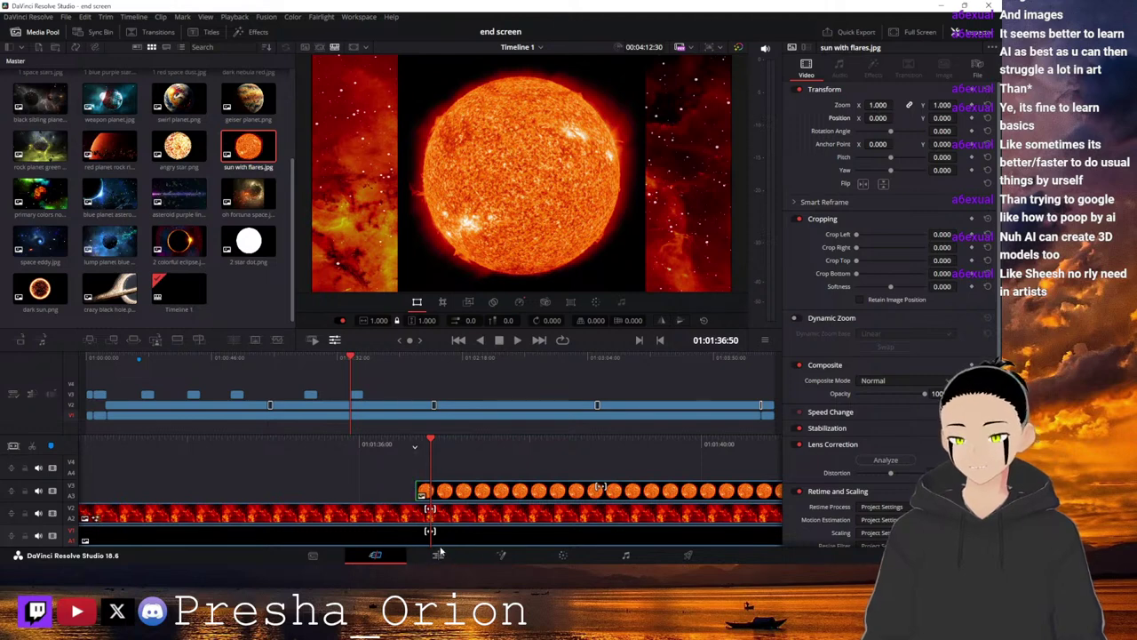
Apply the favourite 3D Keyer effect to the sun with flares clip.
click(252, 31)
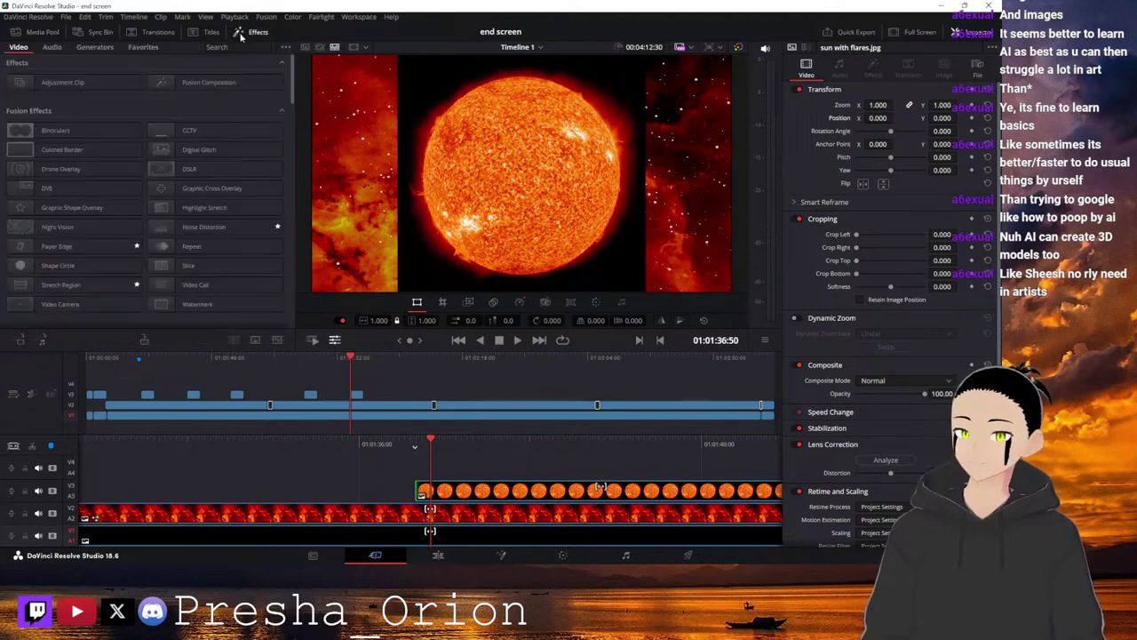
click(143, 46)
scroll(96, 294, down, 3)
drag(88, 308, 460, 497)
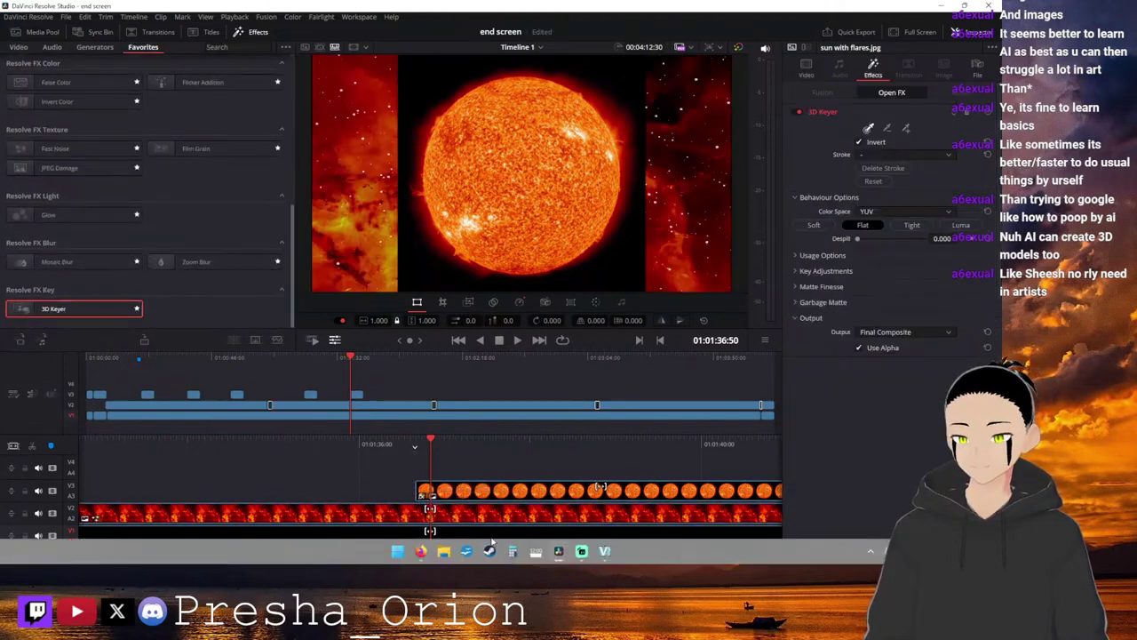
On the Edit page, key out the black surroundings of the sun with several 3D Keyer strokes across the backdrop and around its edge.
click(500, 554)
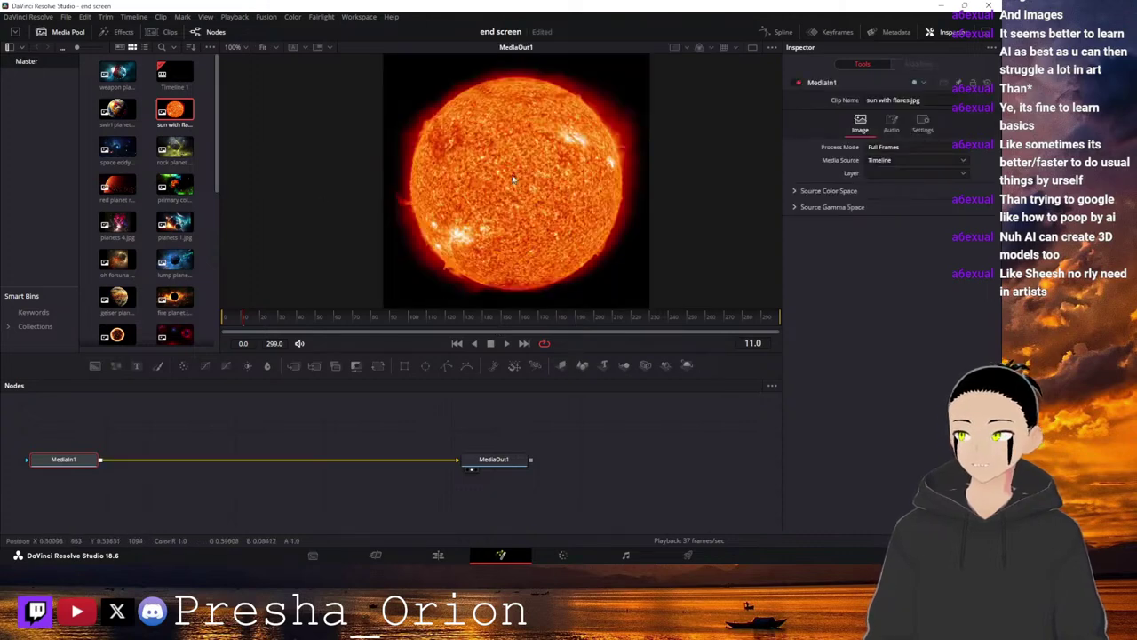
click(439, 554)
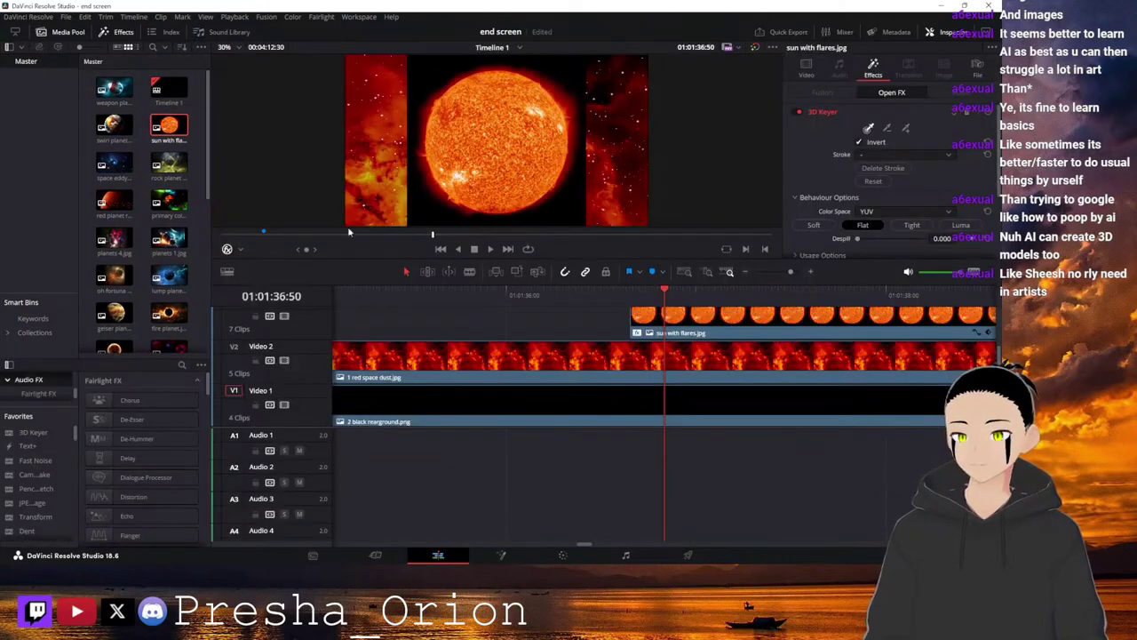
click(560, 68)
mouse_move(561, 71)
mouse_down()
mouse_move(587, 80)
mouse_move(583, 120)
mouse_up()
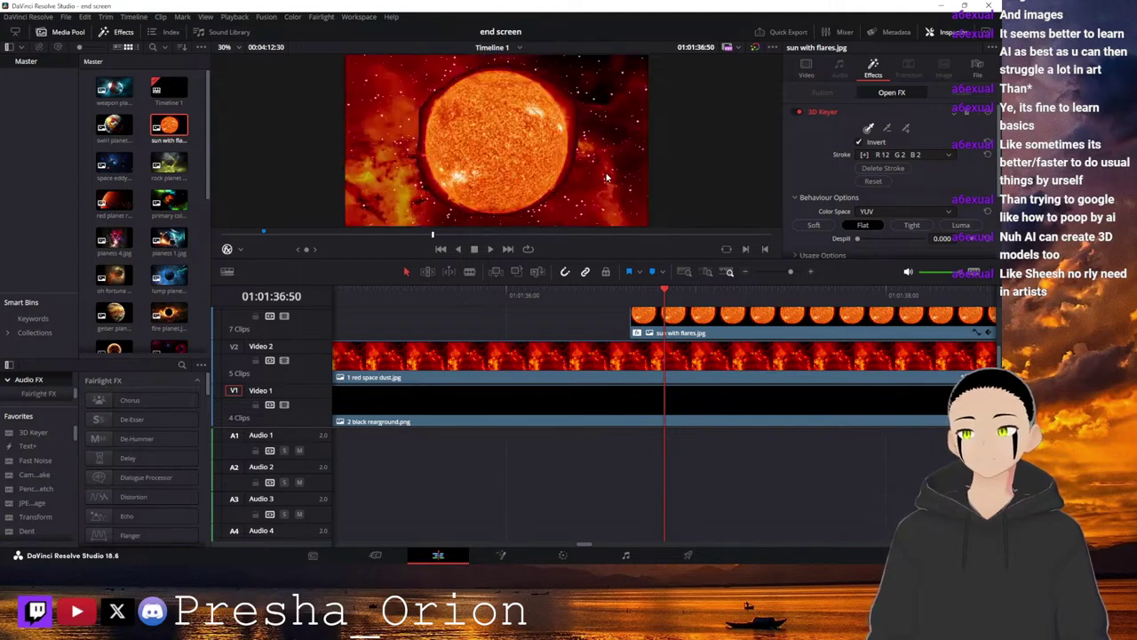
drag(422, 191, 429, 192)
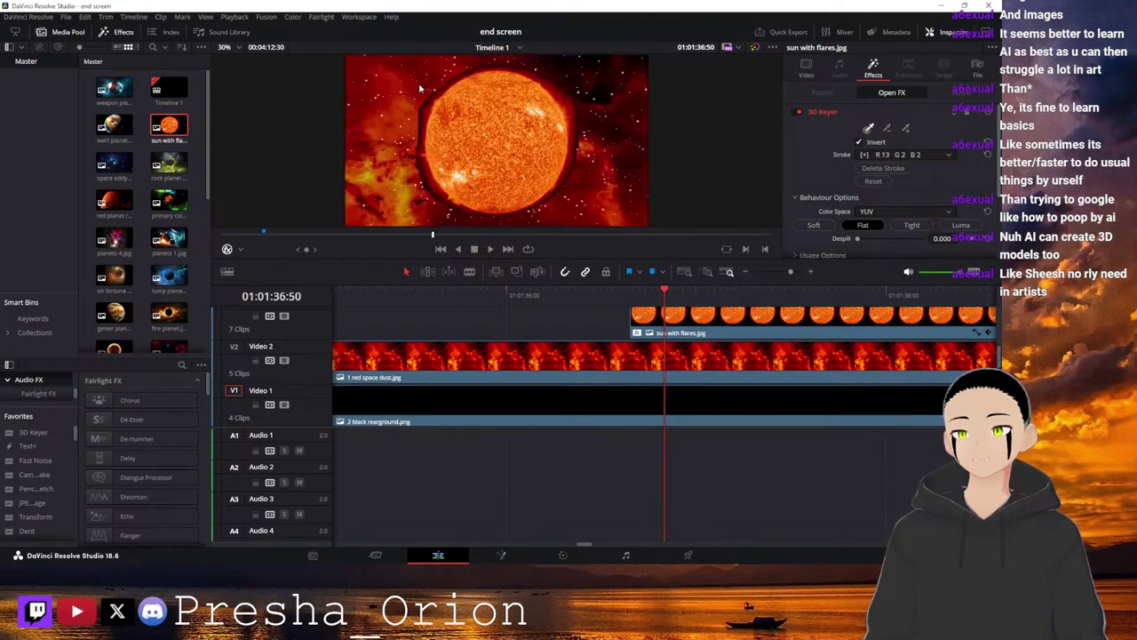
drag(431, 86, 437, 96)
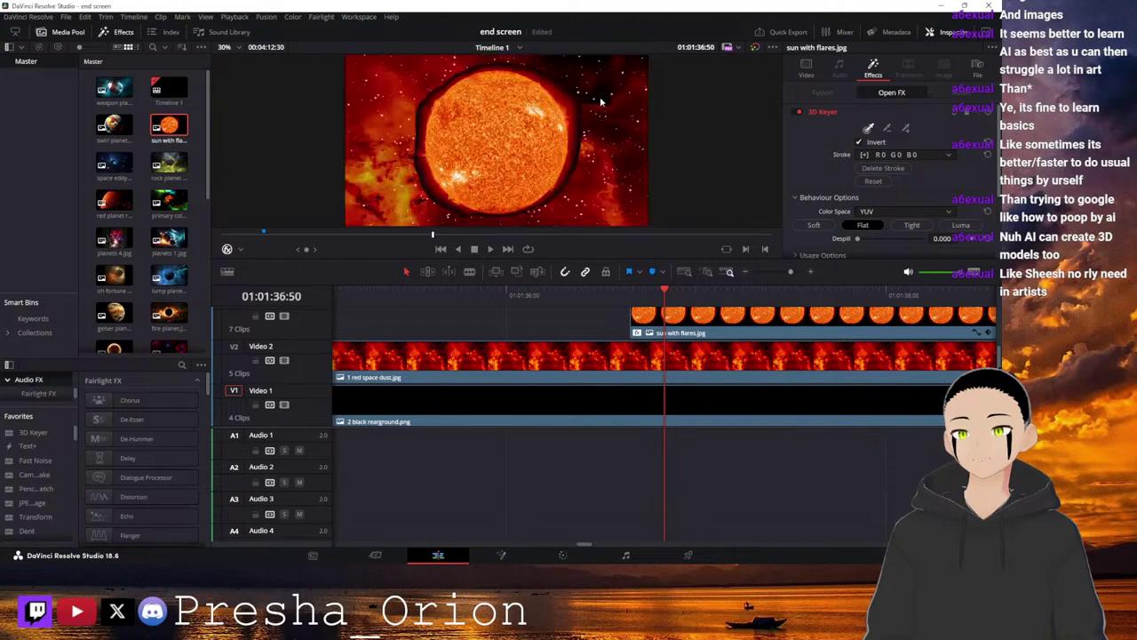
drag(590, 98, 582, 108)
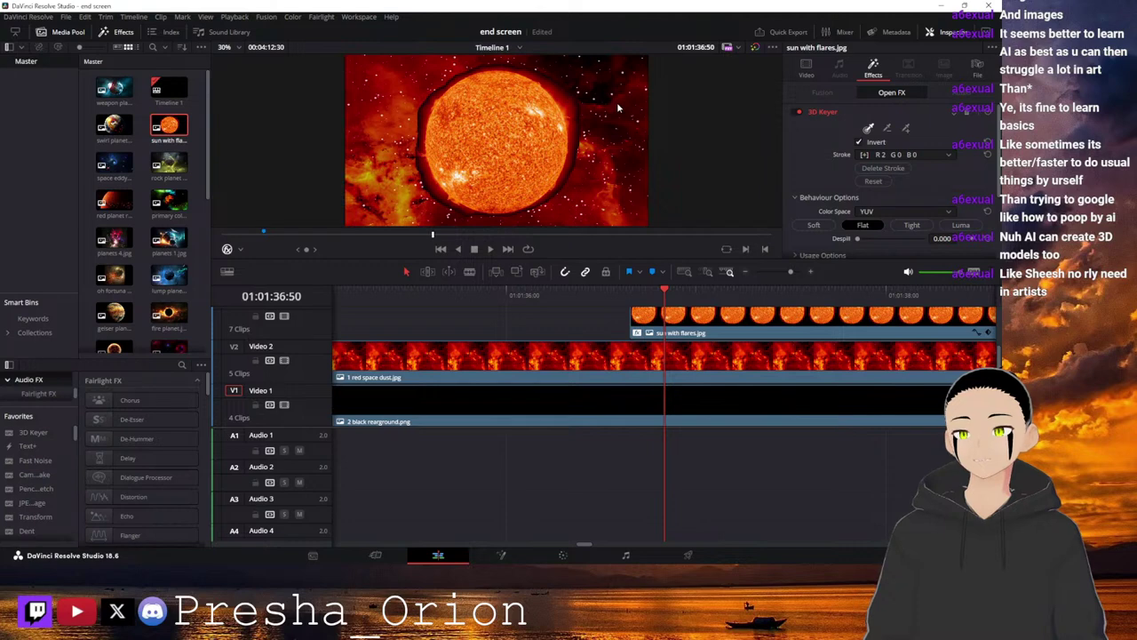
On the Cut page, set the sun with flares clip's opacity to 0 at its start, 01:01:36:39, with a keyframe.
click(377, 555)
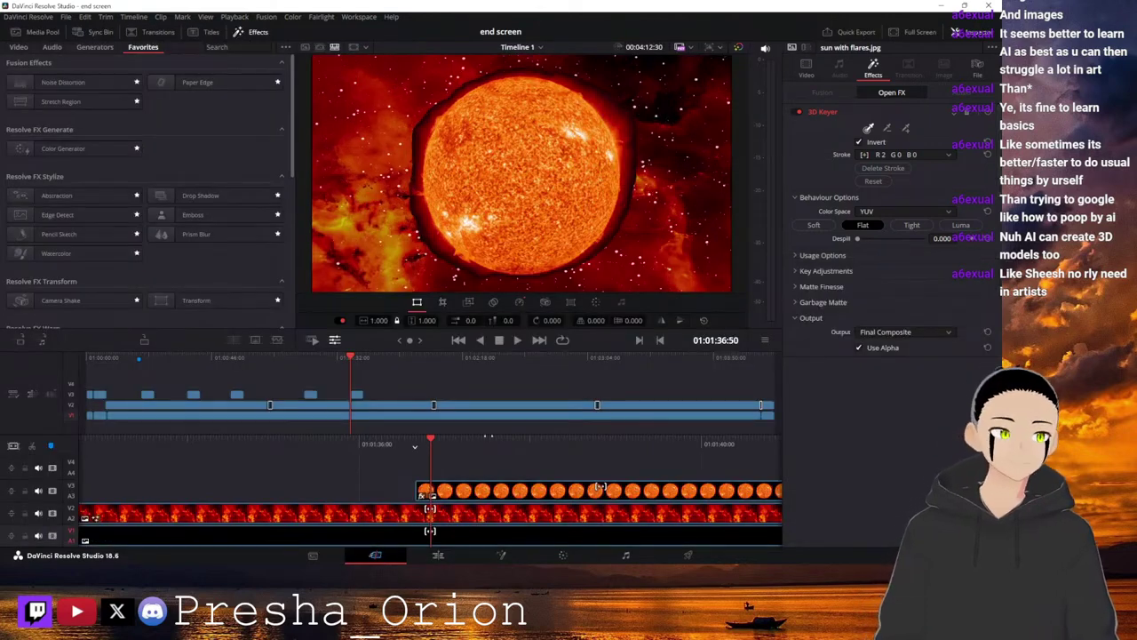
drag(500, 442, 515, 442)
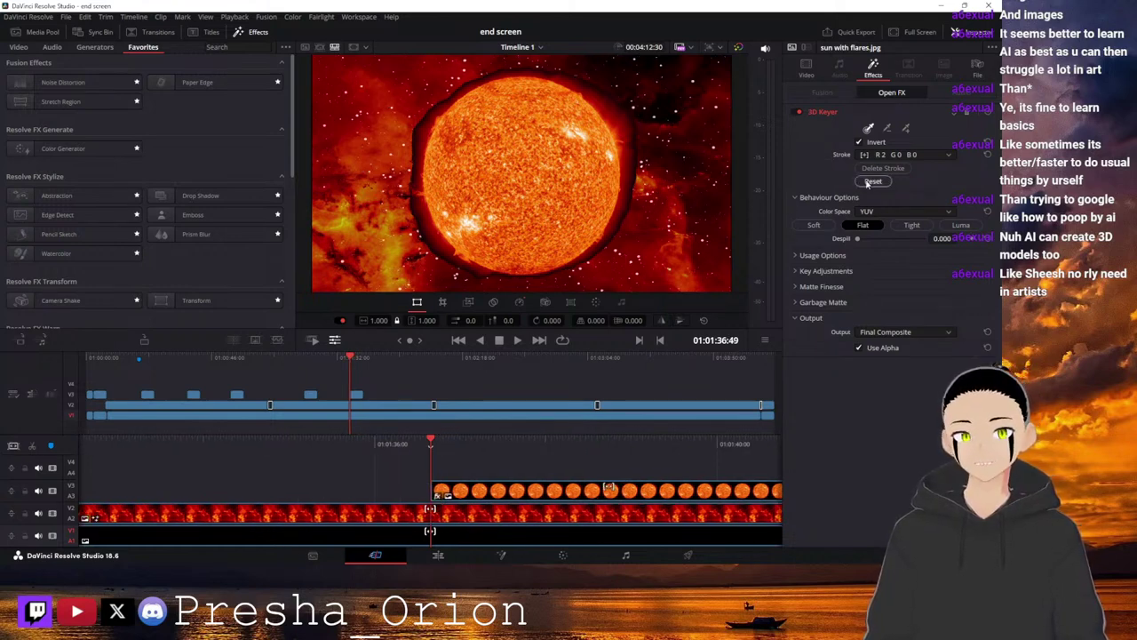
click(806, 64)
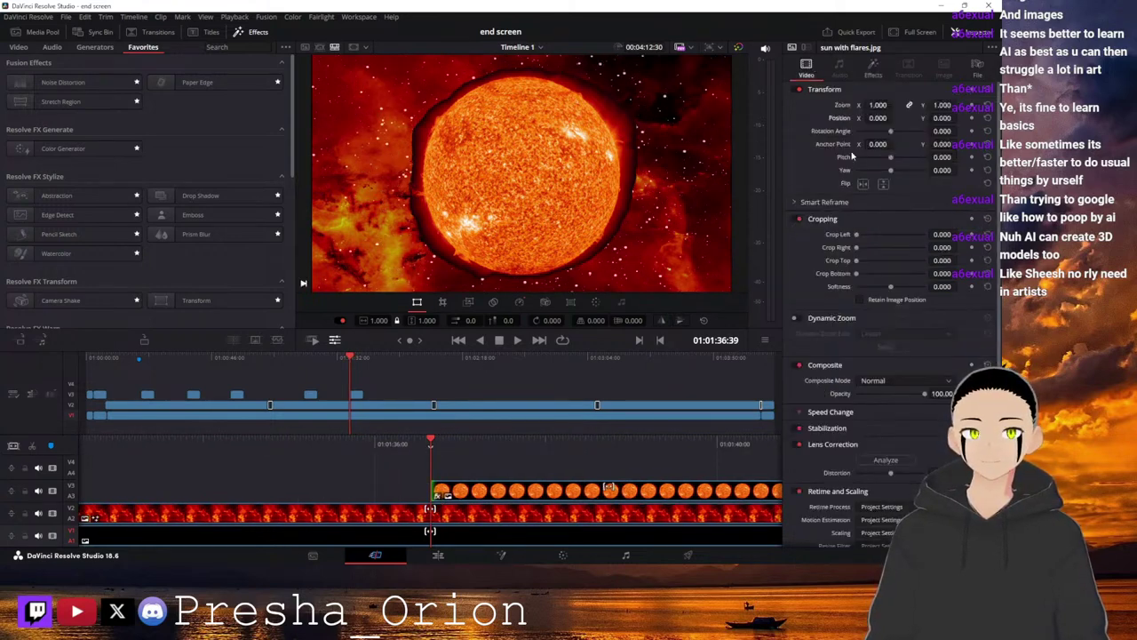
click(30, 48)
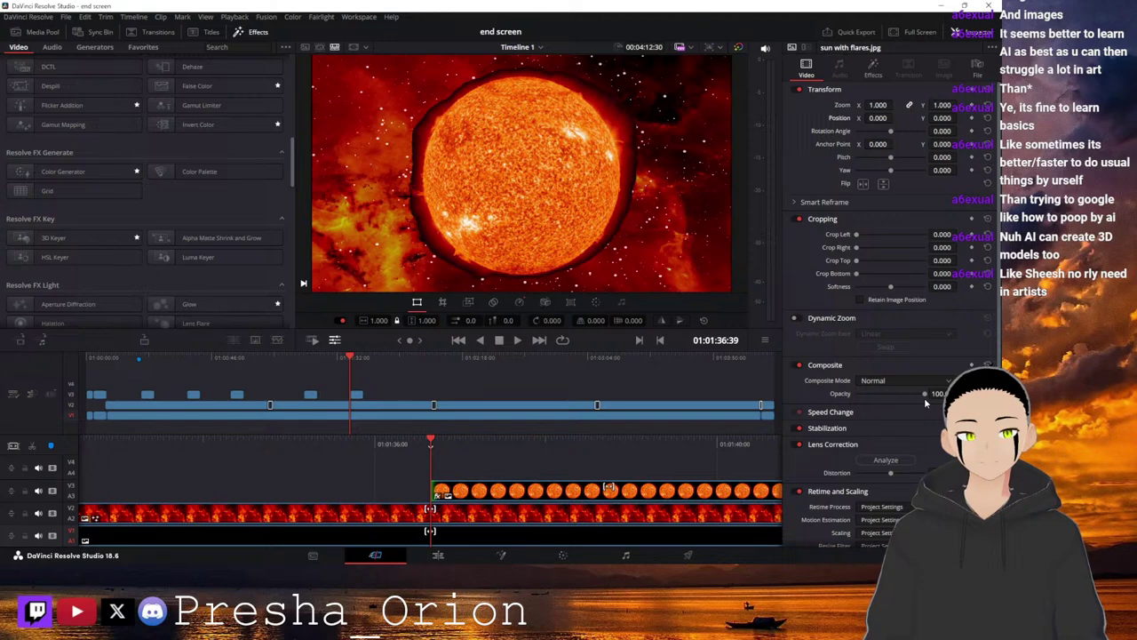
drag(925, 397, 764, 414)
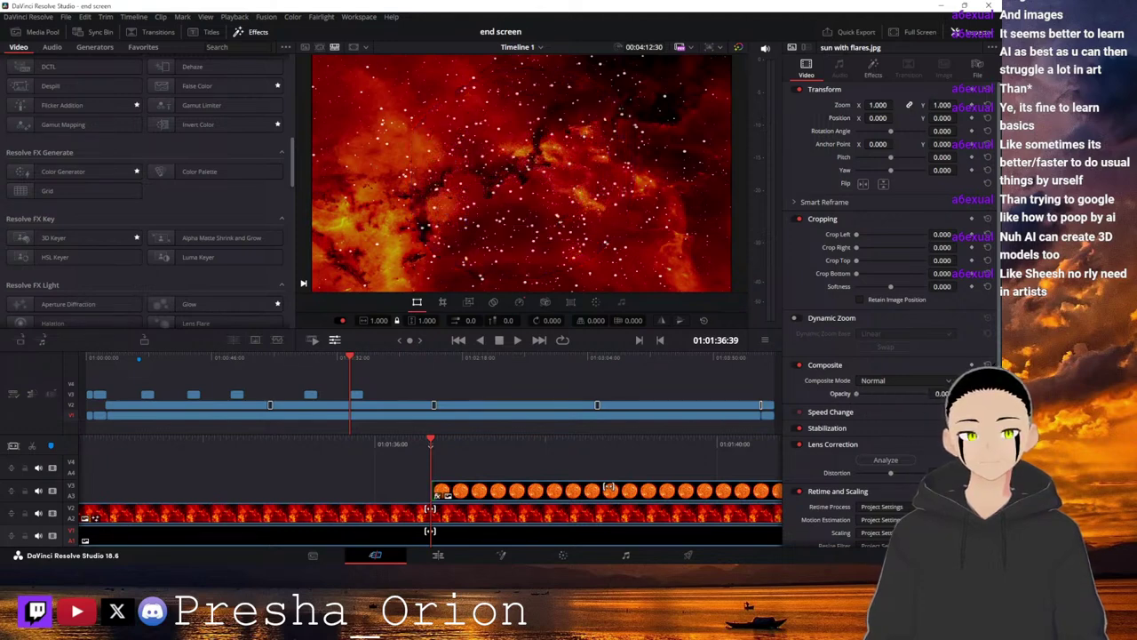
Raise the sun clip's opacity to 100 at 01:01:39:09 and keyframe its transform at 01:01:39:12.
key(space)
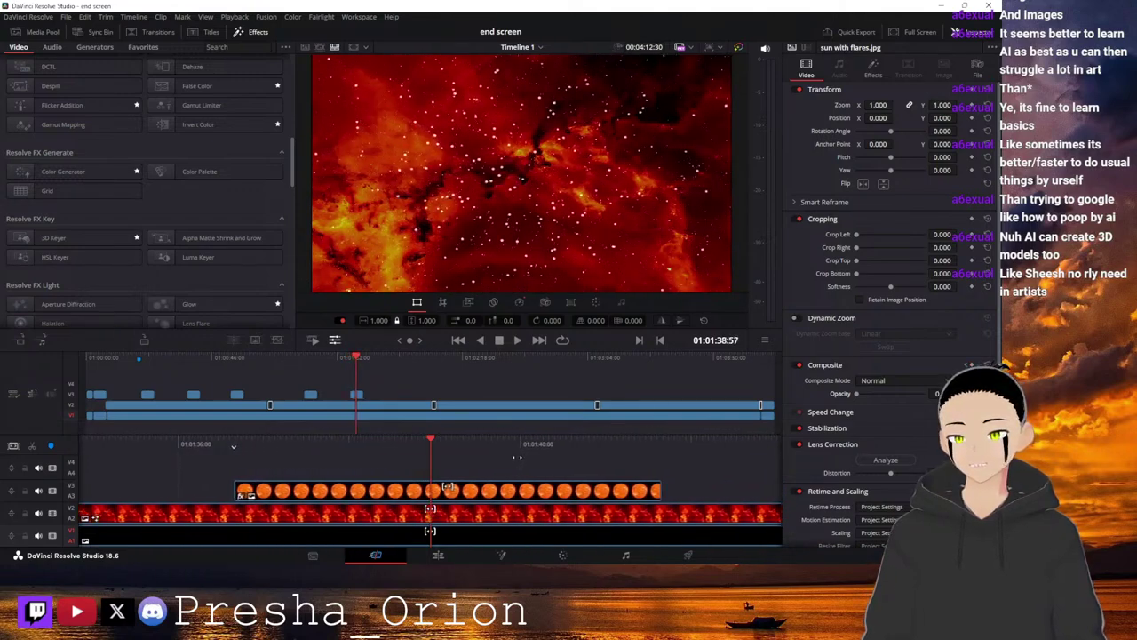
key(space)
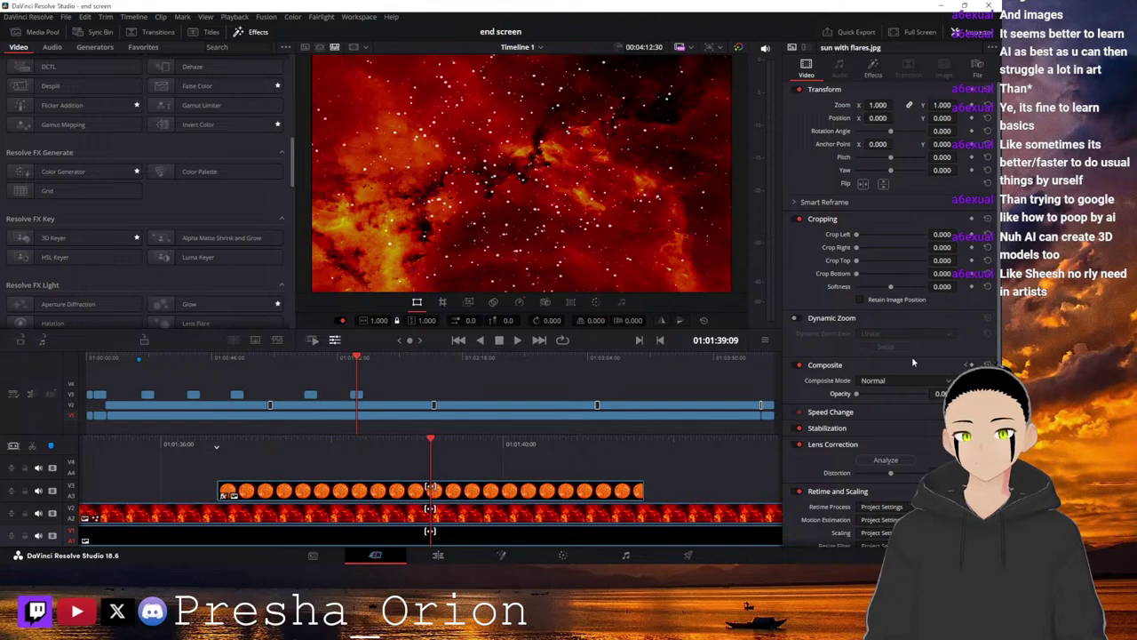
drag(859, 393, 941, 396)
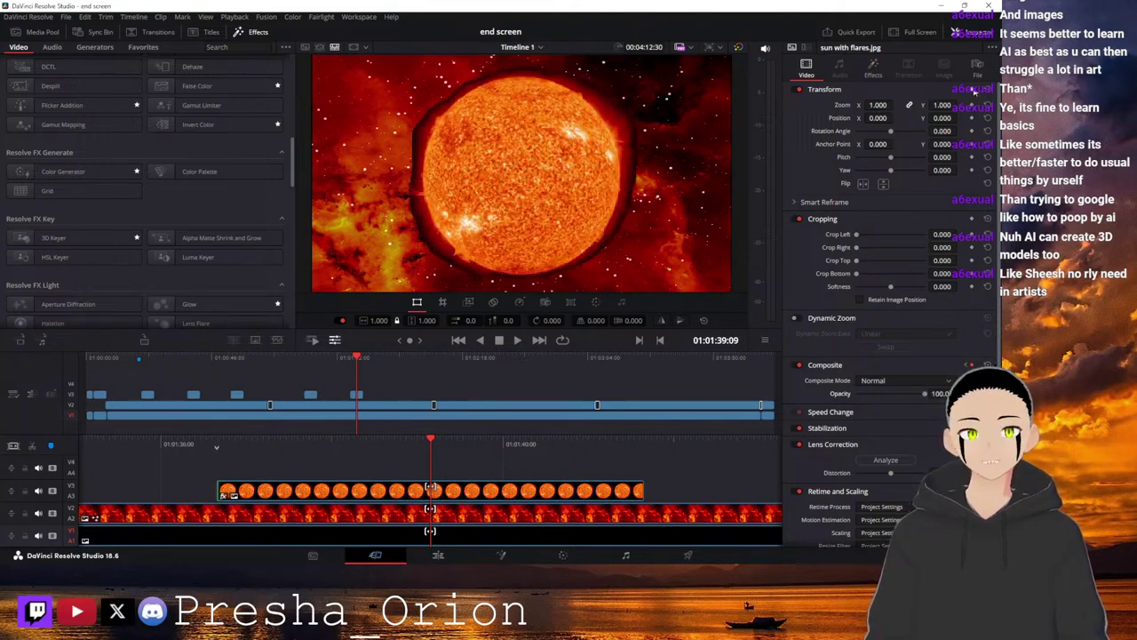
drag(576, 440, 572, 440)
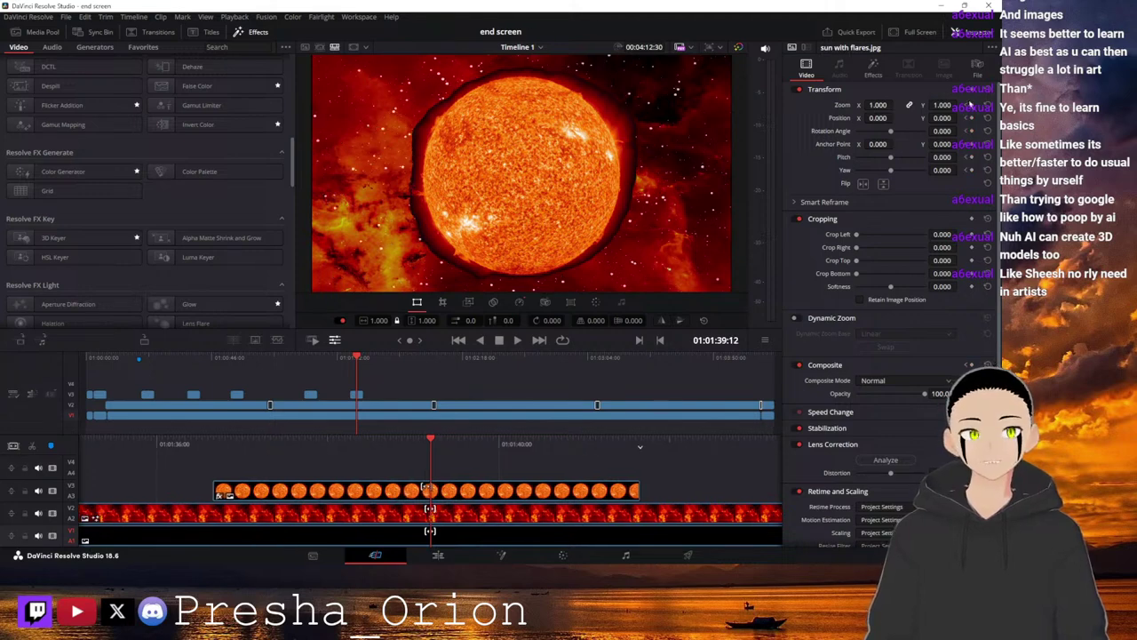
click(638, 490)
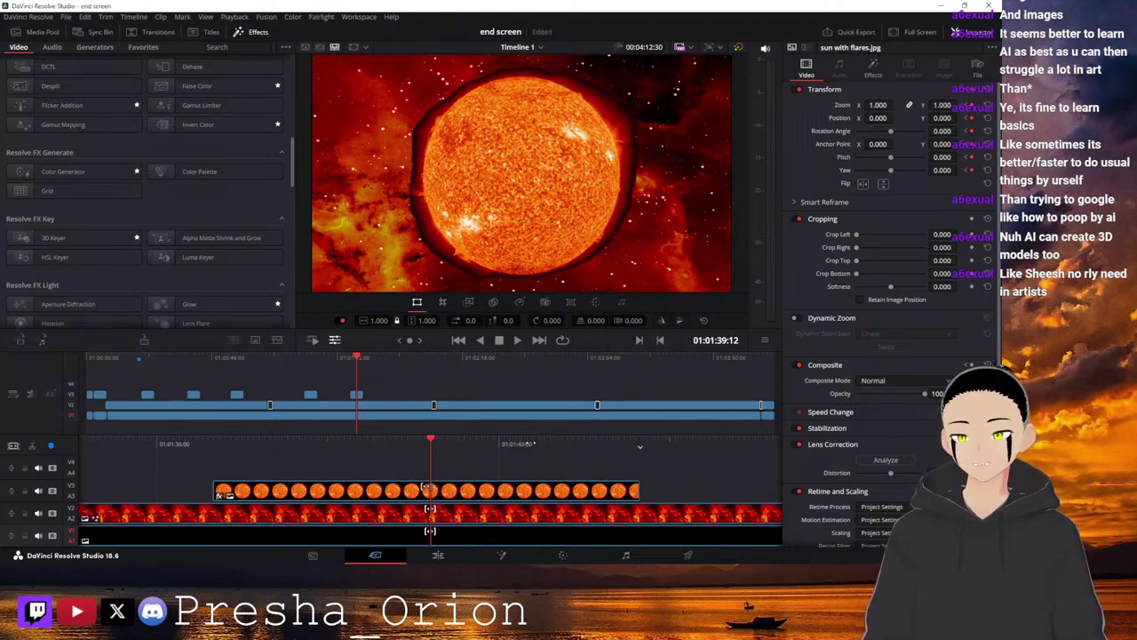
Keyframe the sun clip's zoom to 2.480 and position to X 2980, Y -1480 at 01:01:41:16, and play back the motion.
drag(612, 446, 430, 456)
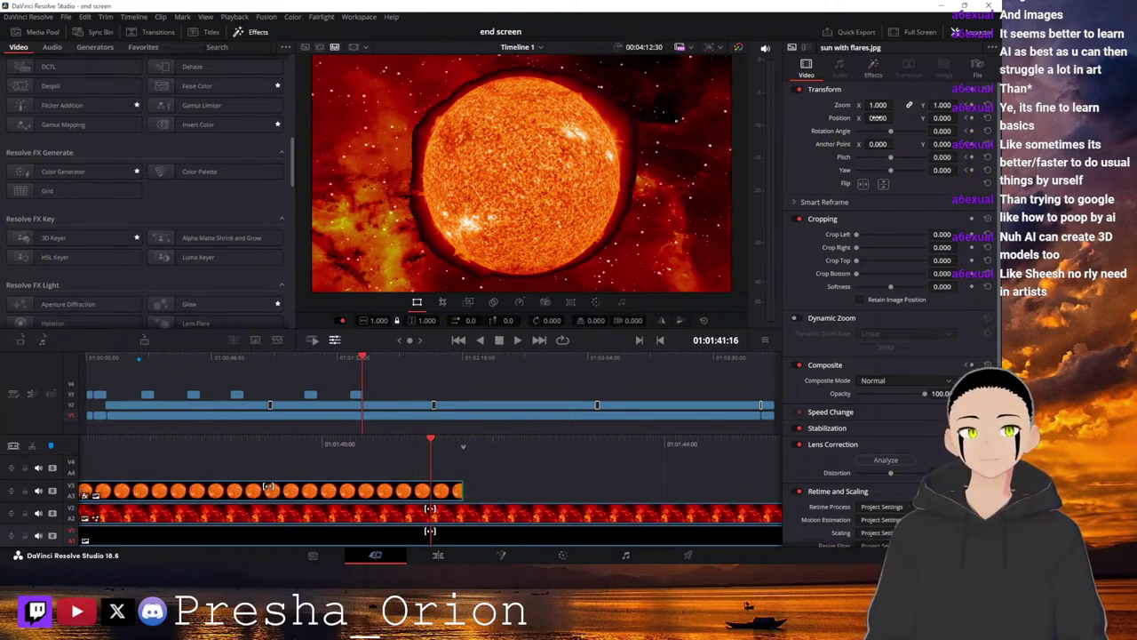
mouse_move(891, 119)
mouse_down()
mouse_move(928, 119)
mouse_move(876, 105)
mouse_move(887, 118)
mouse_move(949, 117)
mouse_move(879, 117)
mouse_move(896, 118)
mouse_up()
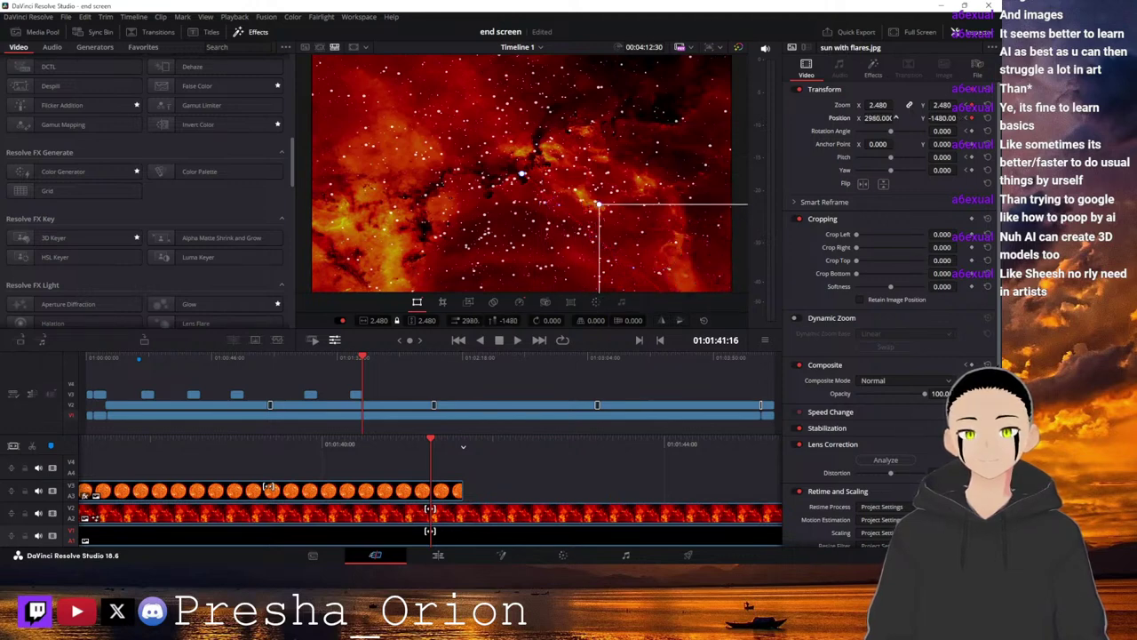
drag(571, 446, 1097, 444)
click(506, 537)
click(518, 340)
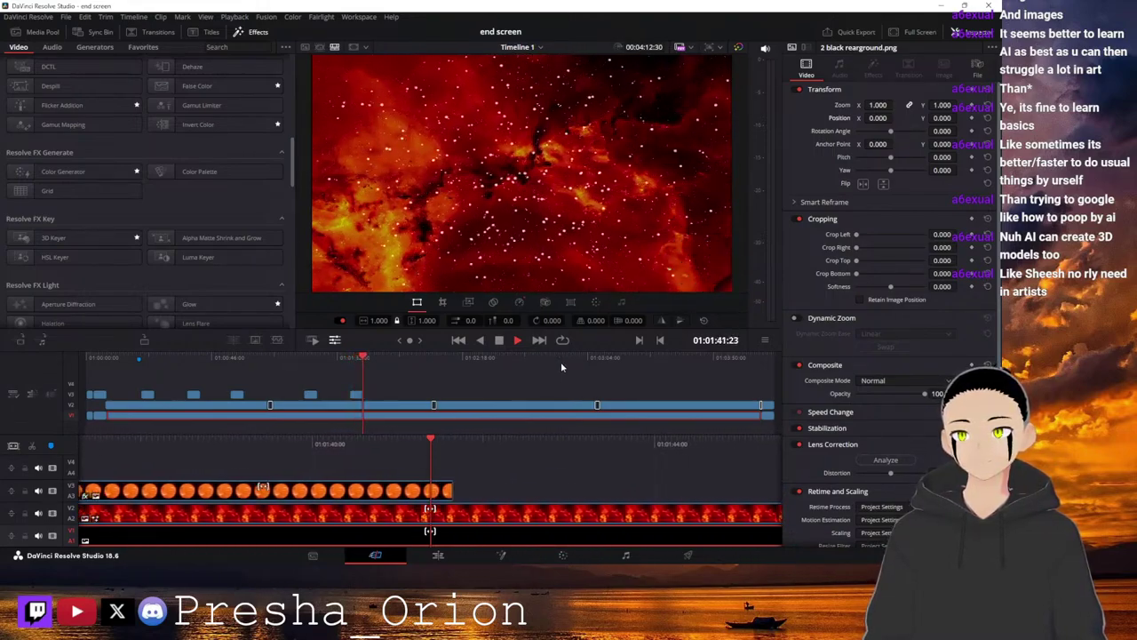
click(499, 341)
Place space eddy.jpg on the third video track above the red background, starting at 01:01:57:55.
click(34, 32)
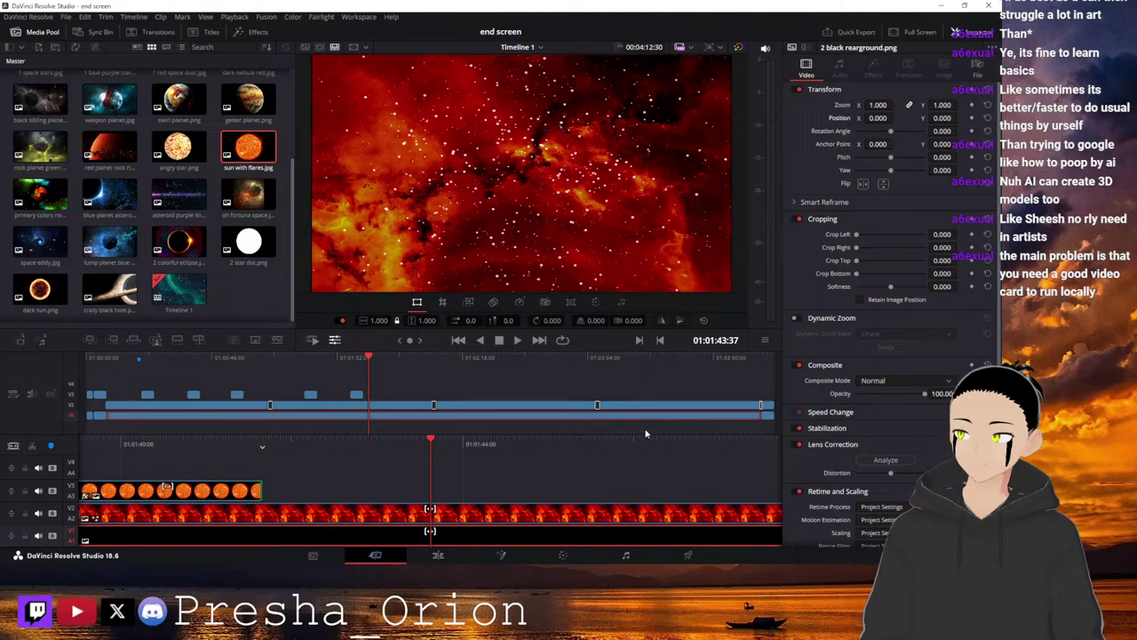
drag(723, 439, 23, 459)
drag(703, 437, 169, 454)
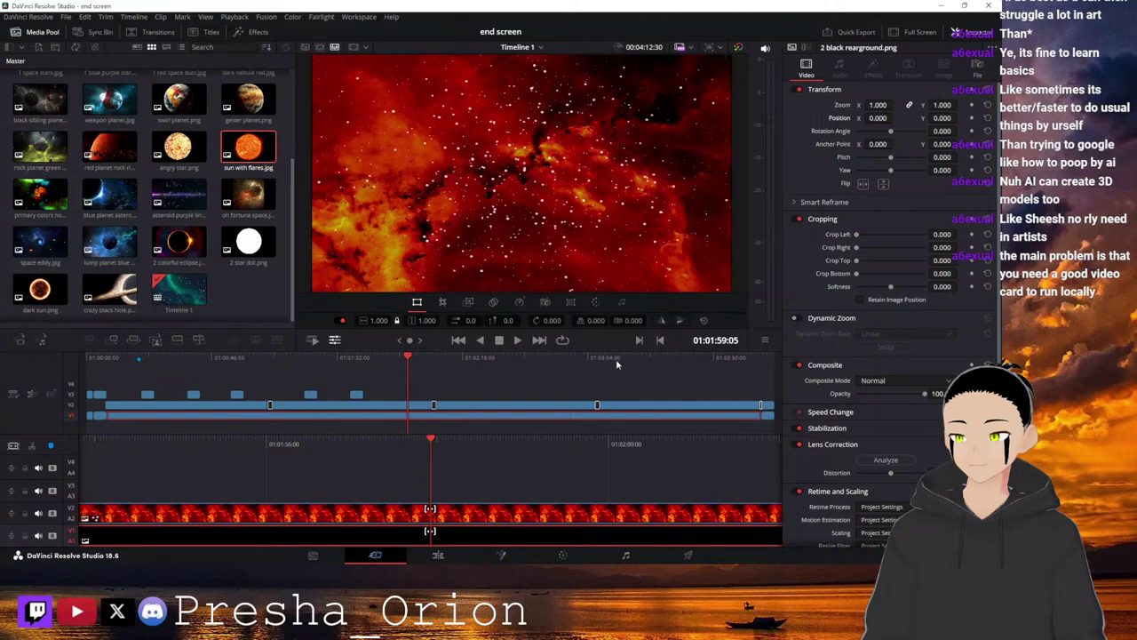
drag(53, 240, 430, 495)
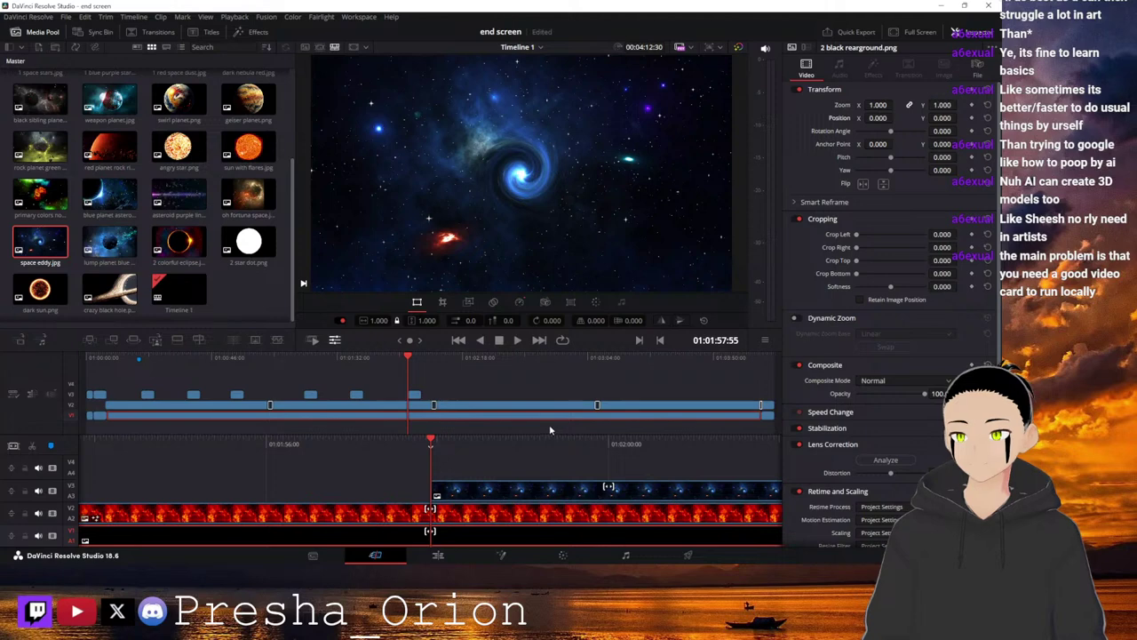
Fade in the space eddy clip from opacity 0 at 01:01:57:55 to 100 at 01:02:00:24, and keyframe its transform at 01:02:00:26.
click(433, 491)
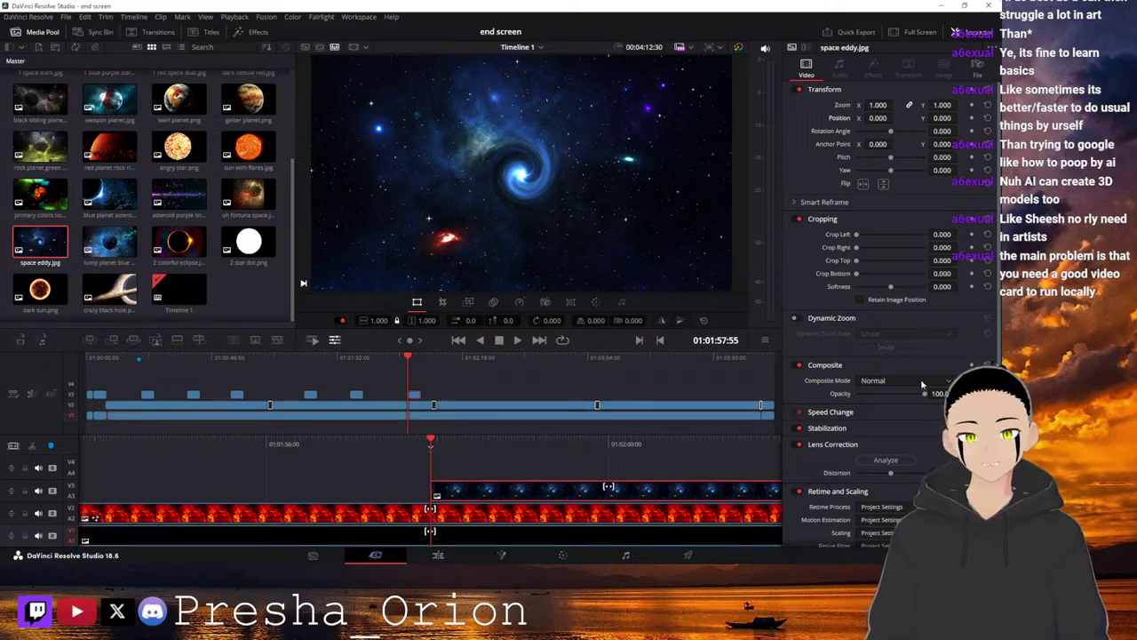
drag(925, 400, 858, 400)
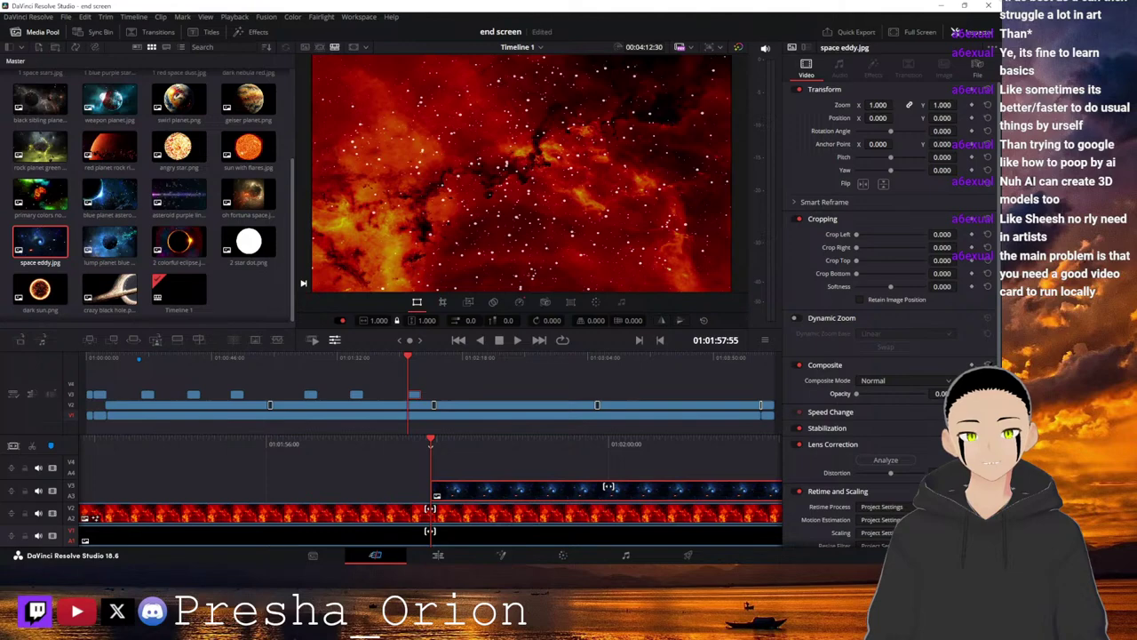
drag(683, 440, 469, 439)
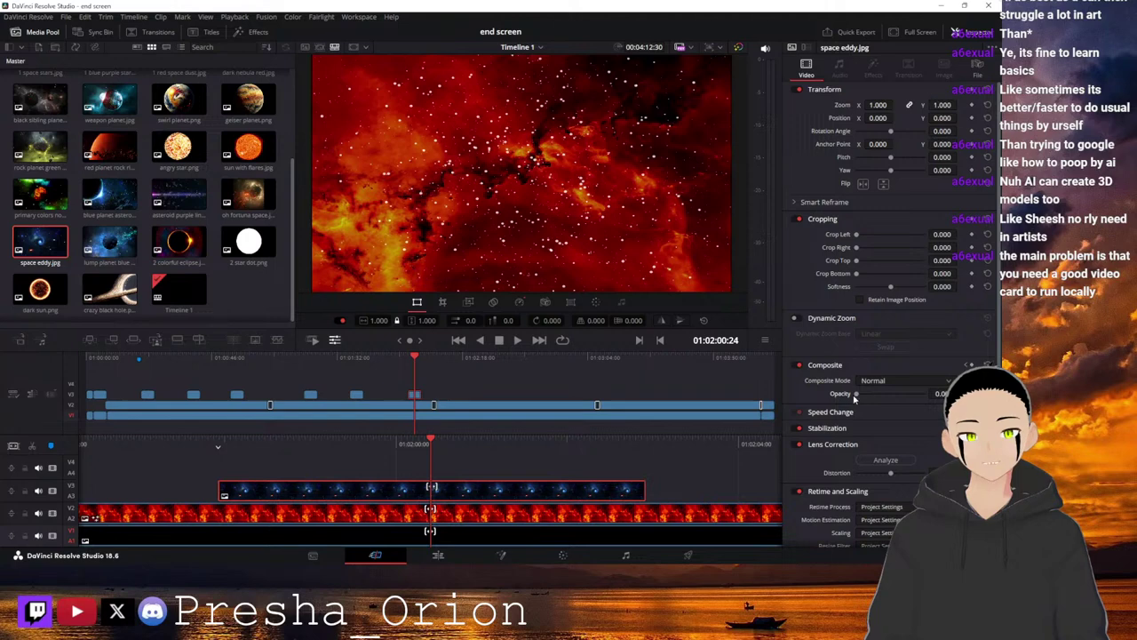
drag(856, 394, 929, 394)
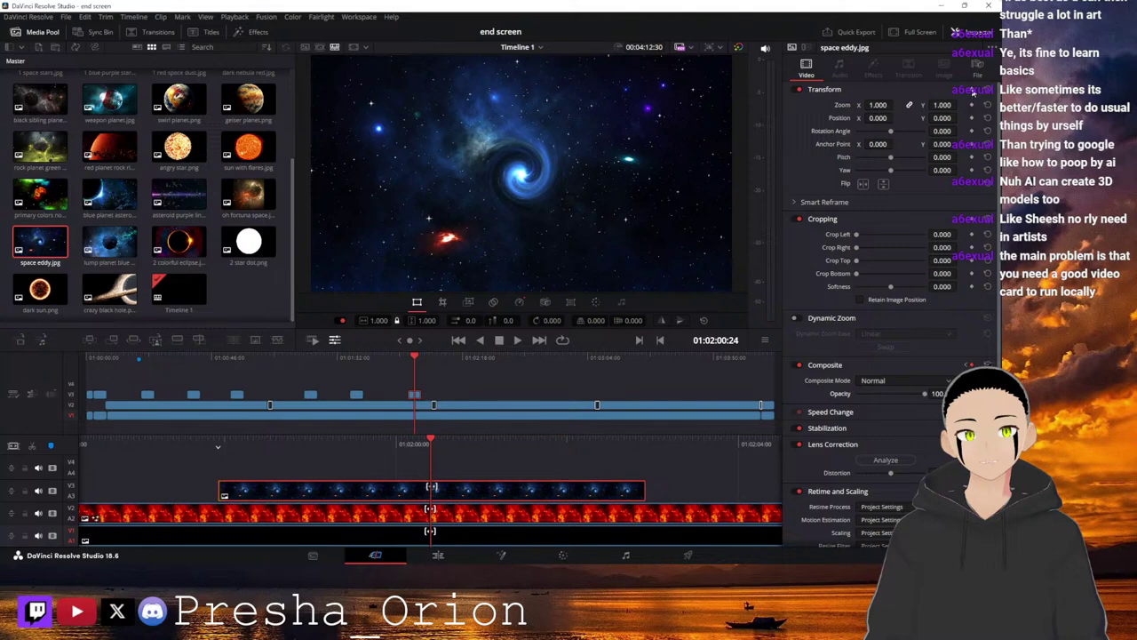
key(Right)
key(Right)
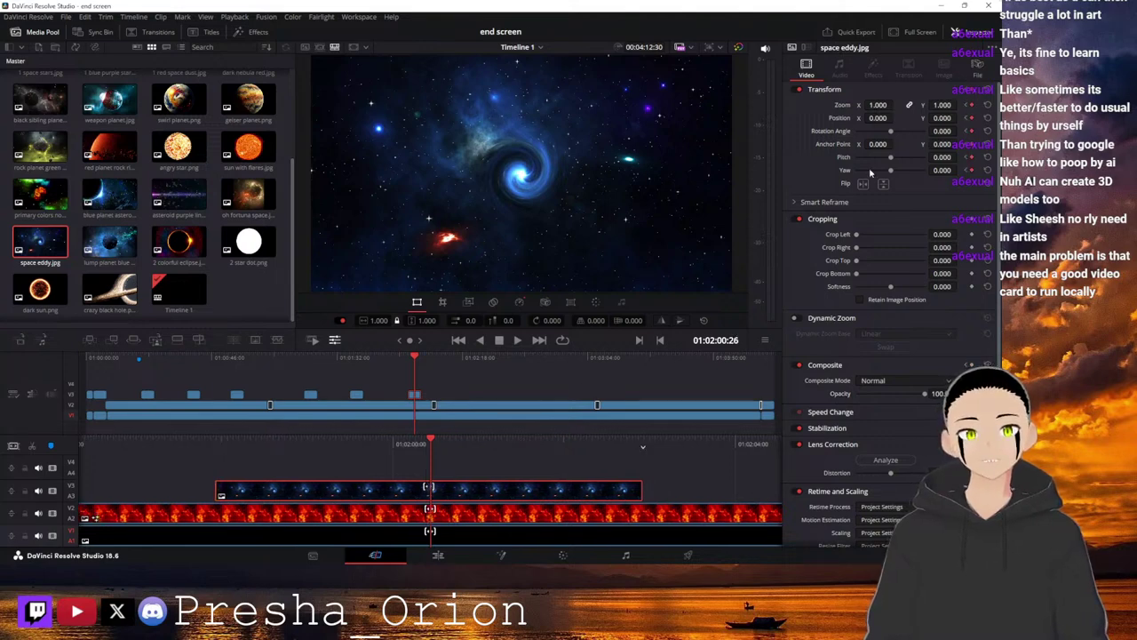
Keyframe the space eddy clip's zoom to 14.190 and position to X 4637, Y 4193 at 01:02:02:14.
key(space)
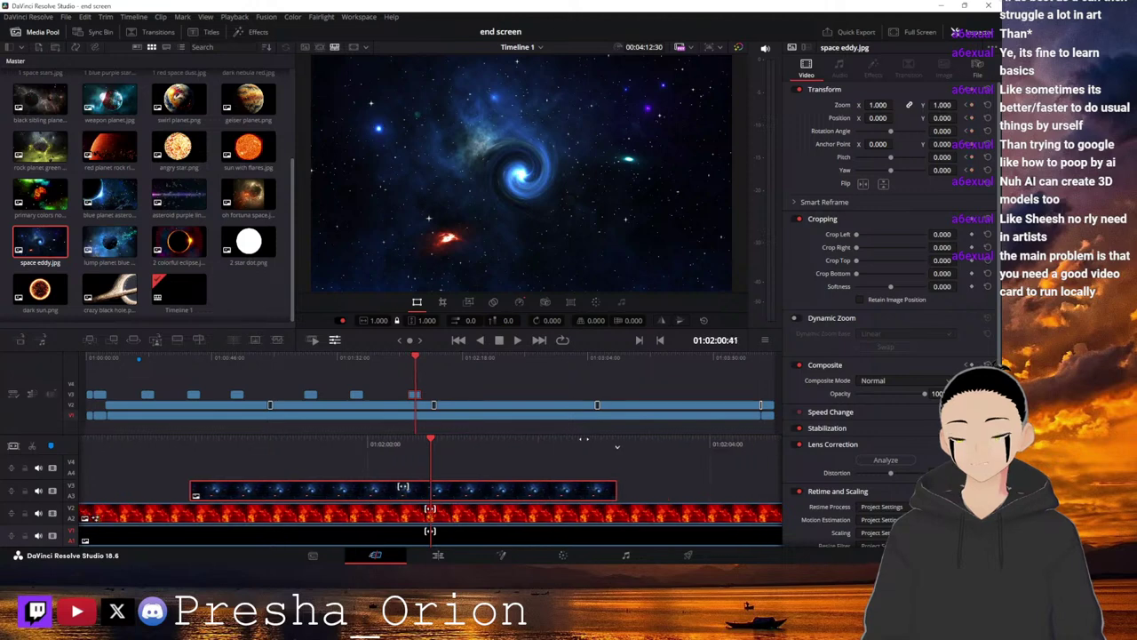
drag(459, 463, 470, 464)
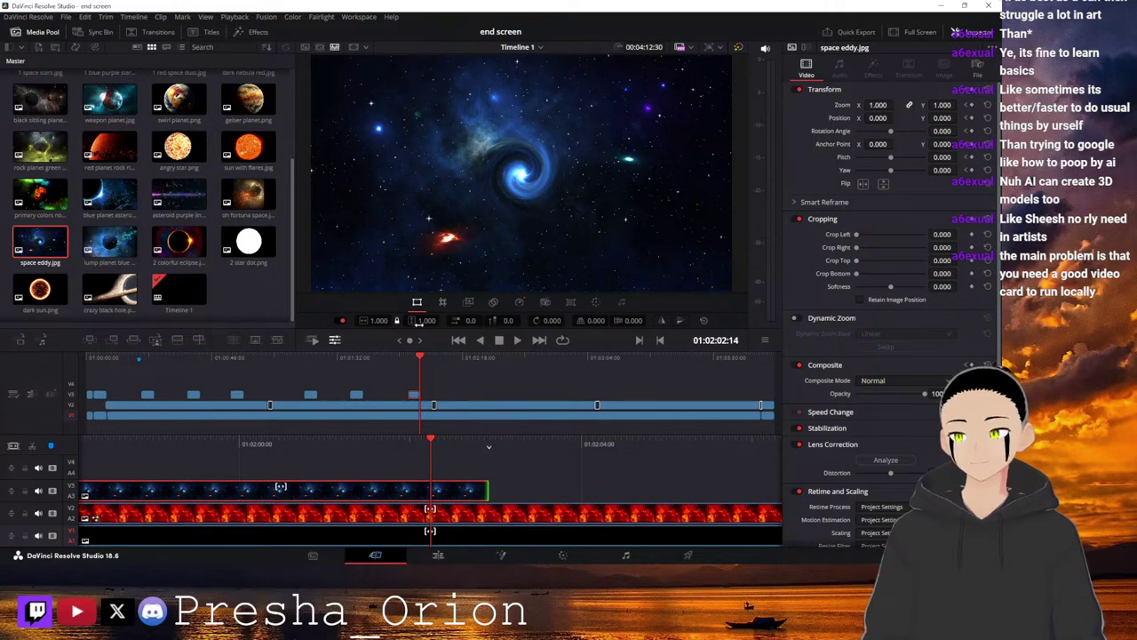
drag(422, 321, 545, 335)
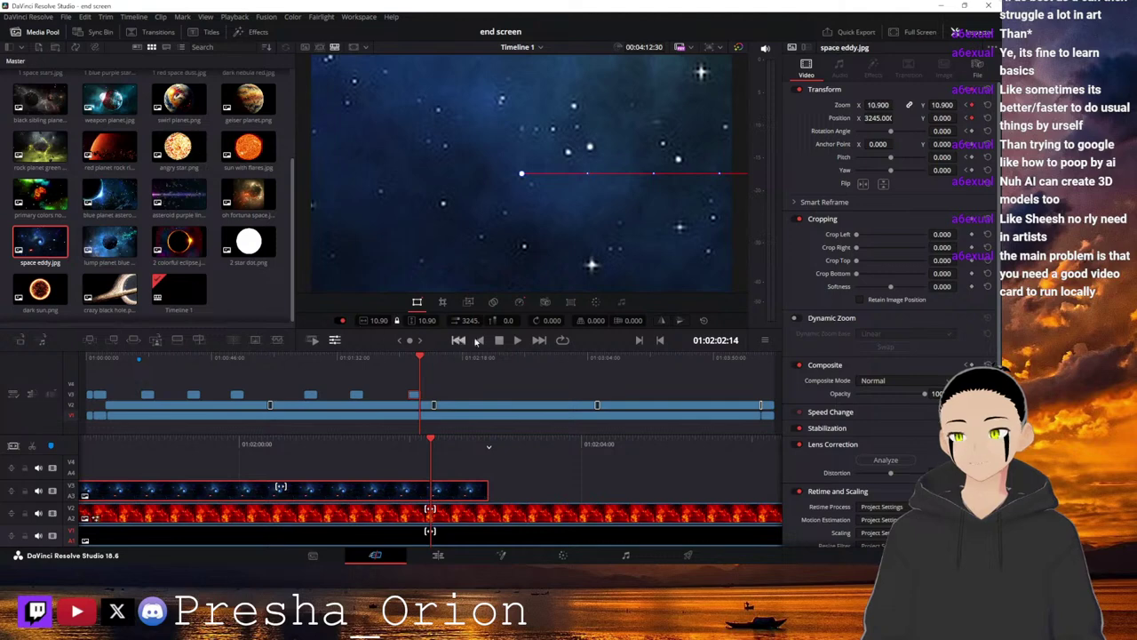
mouse_move(508, 318)
mouse_down()
mouse_move(578, 328)
mouse_move(485, 341)
mouse_move(485, 325)
mouse_move(522, 309)
mouse_move(498, 321)
mouse_move(515, 317)
mouse_up()
drag(428, 320, 525, 325)
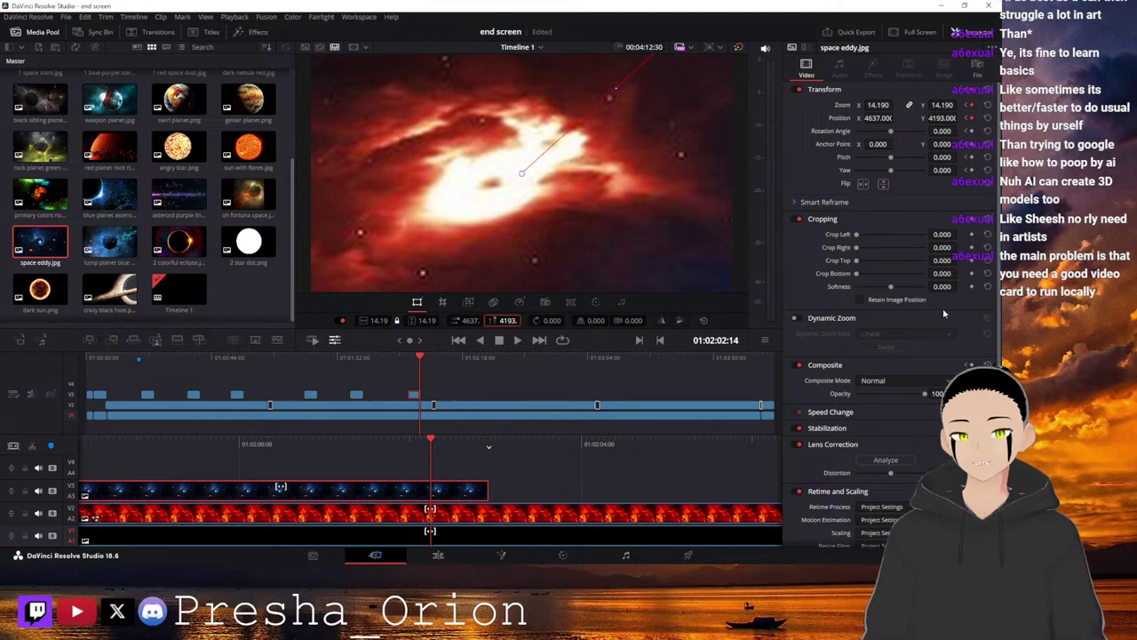
Fade out the space eddy clip with opacity keyframes of 100 at 01:02:02:14 and 0 at 01:02:02:52.
click(972, 366)
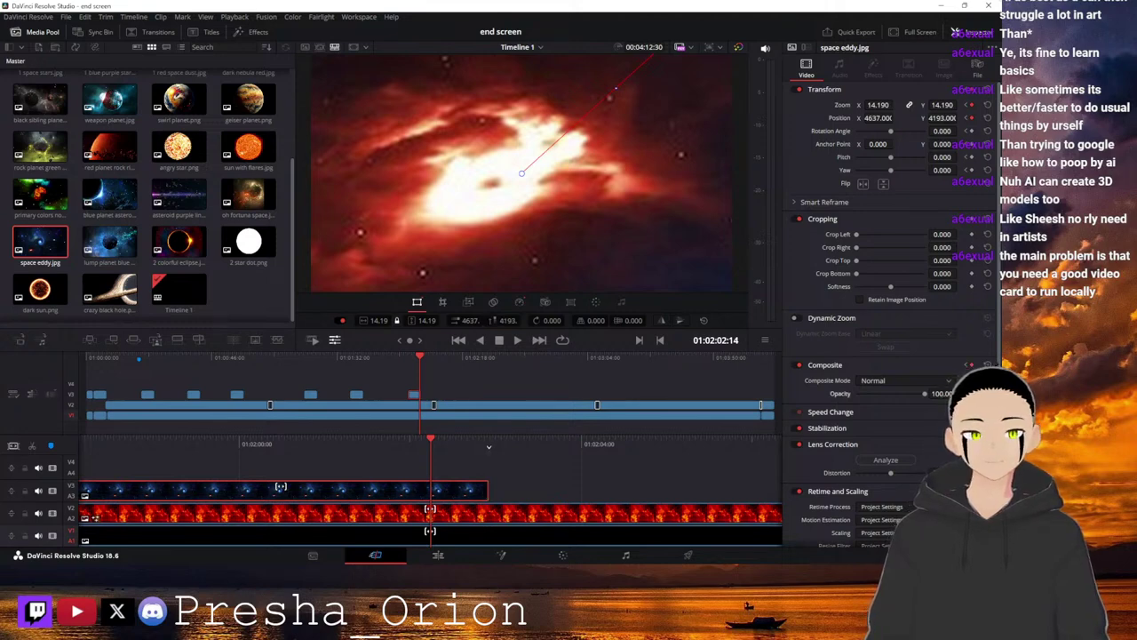
key(space)
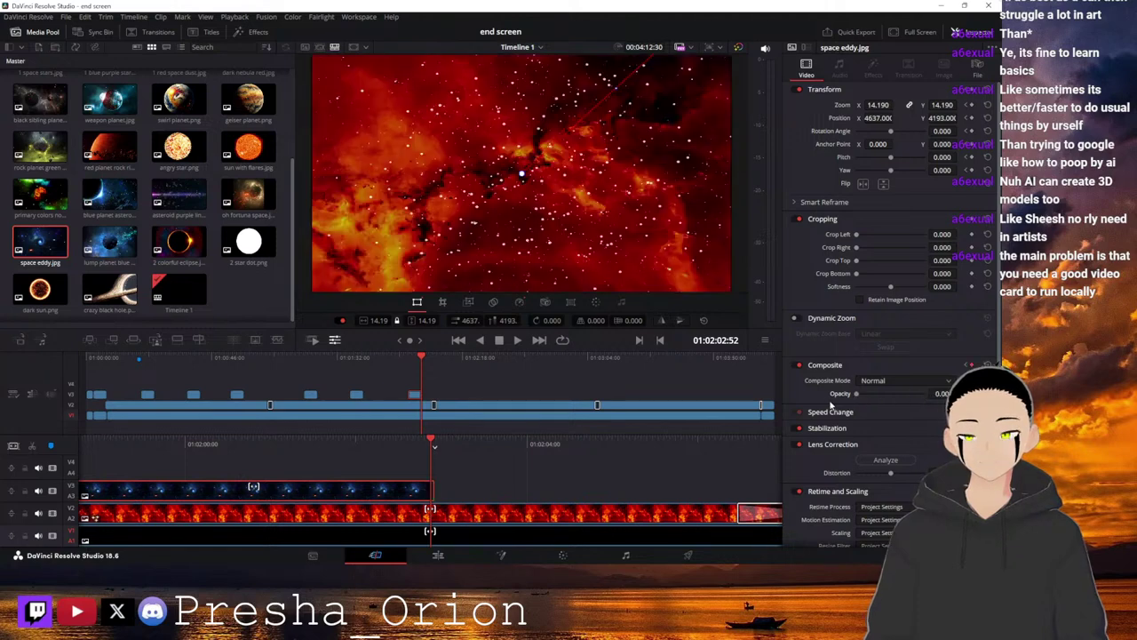
click(433, 490)
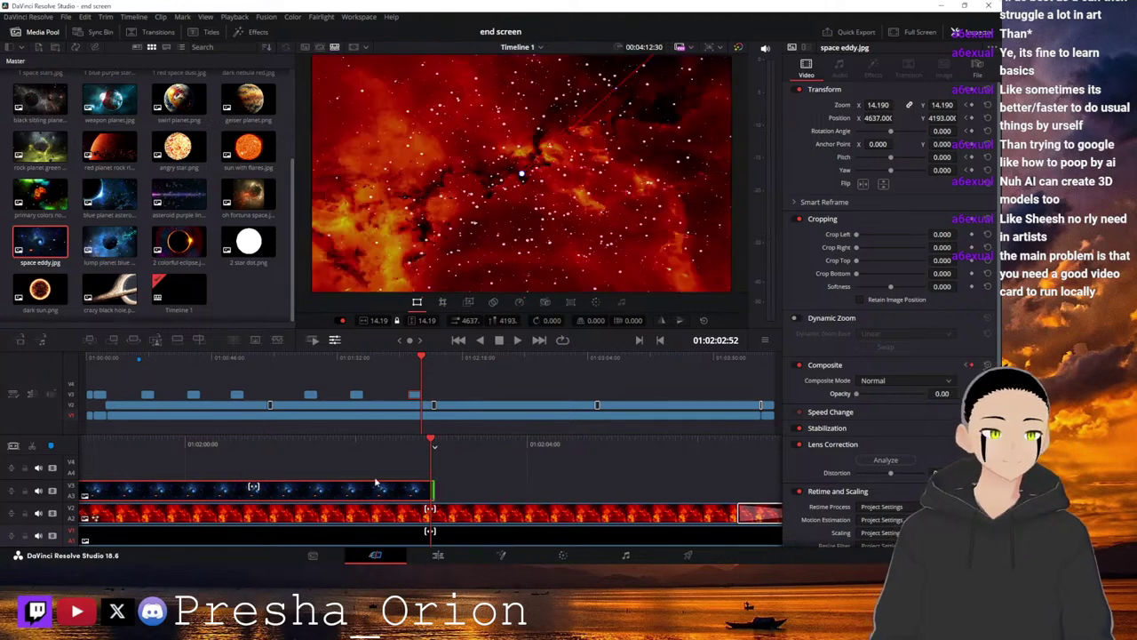
Play back from 01:01:55:26 to 01:02:23:00 and place weapon planet.jpg there on the third video track above the purple background.
click(401, 358)
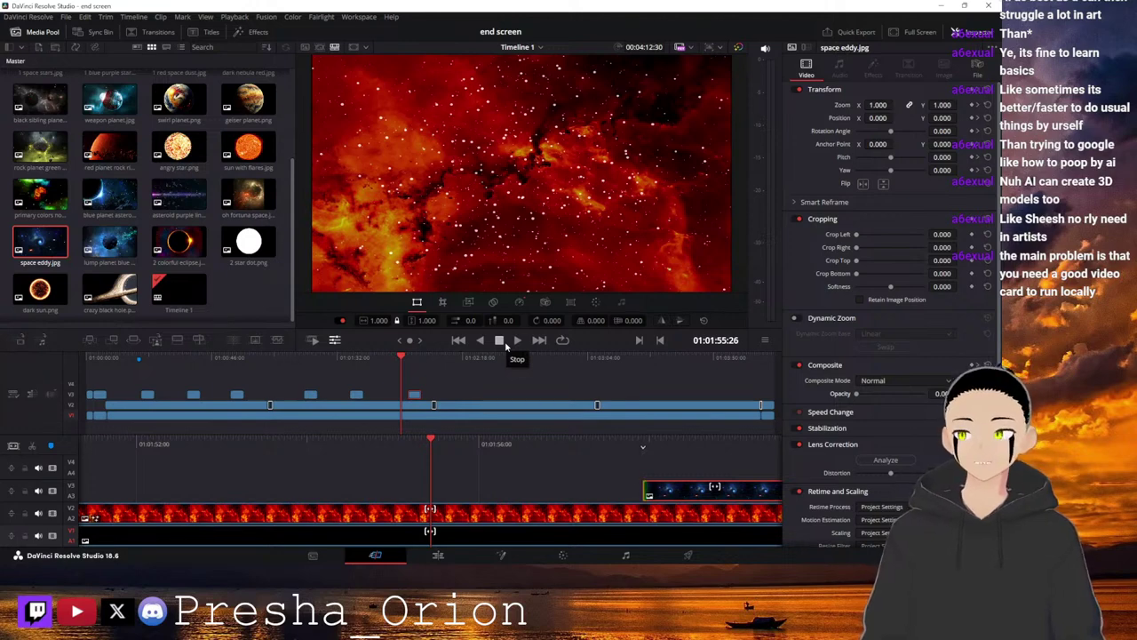
click(517, 340)
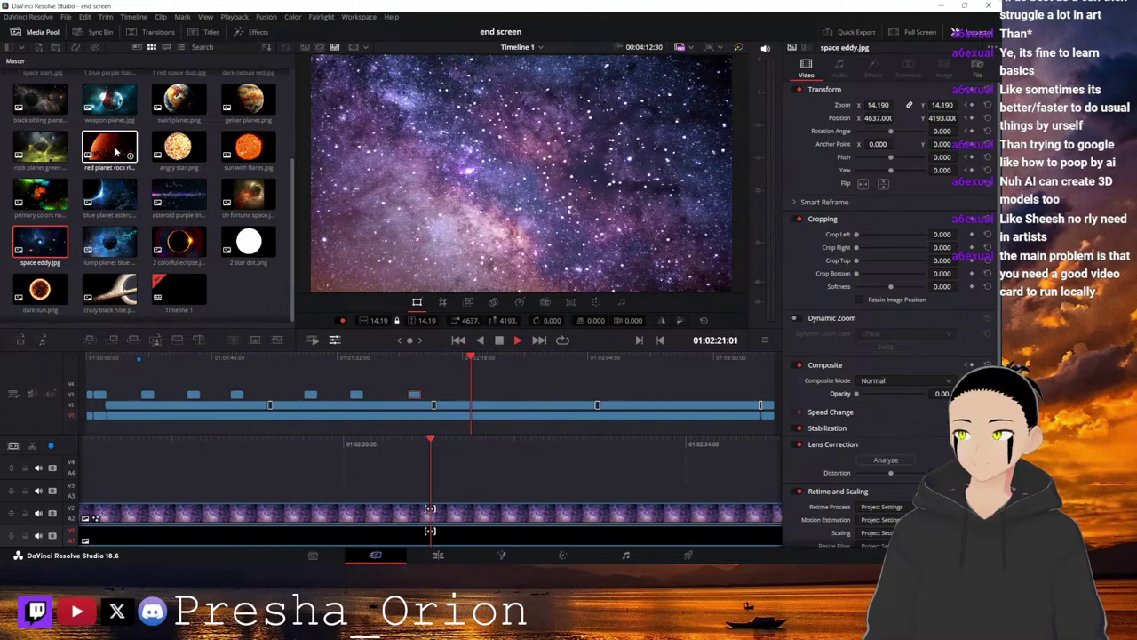
key(space)
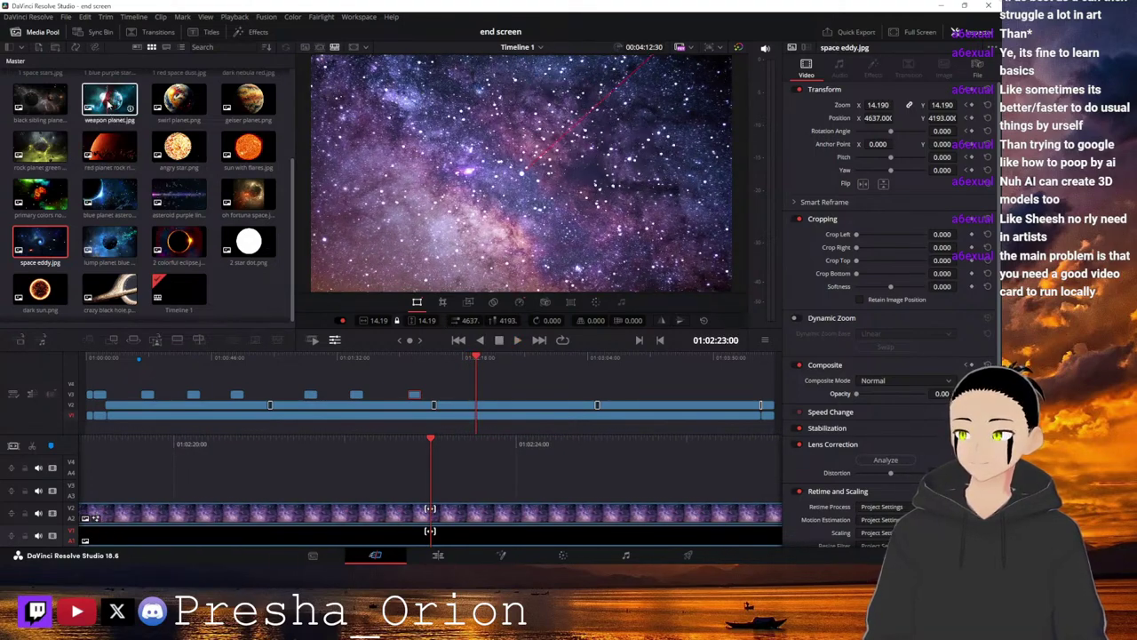
drag(108, 102, 435, 494)
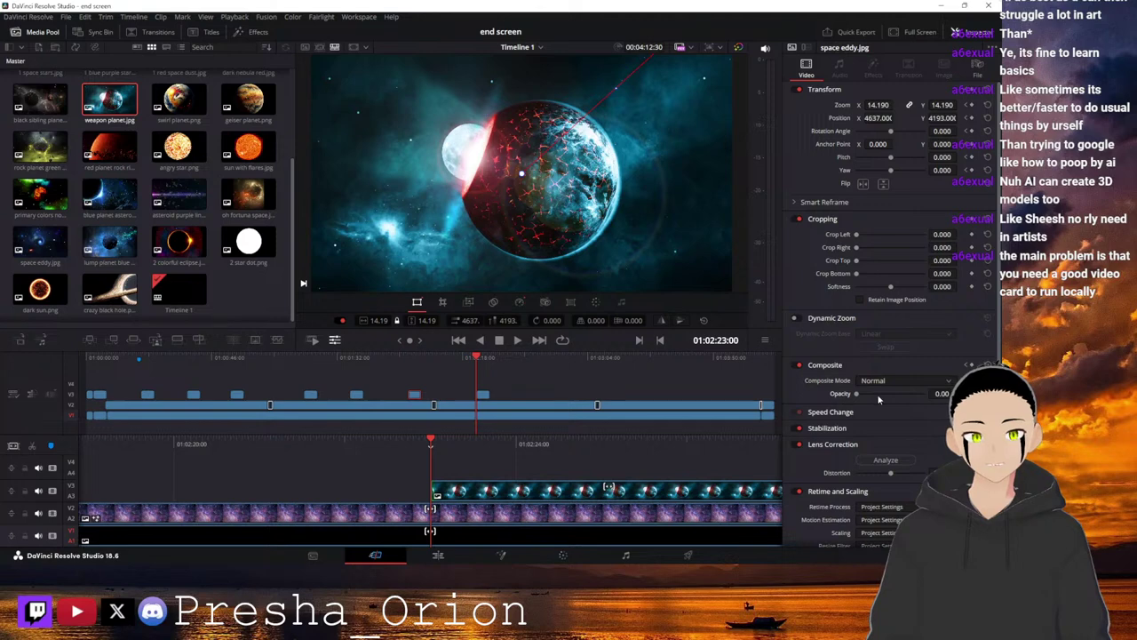
Fade in the weapon planet clip from opacity 0 at 01:02:23:00 to 100 at 01:02:25:30, and keyframe its transform there.
click(604, 490)
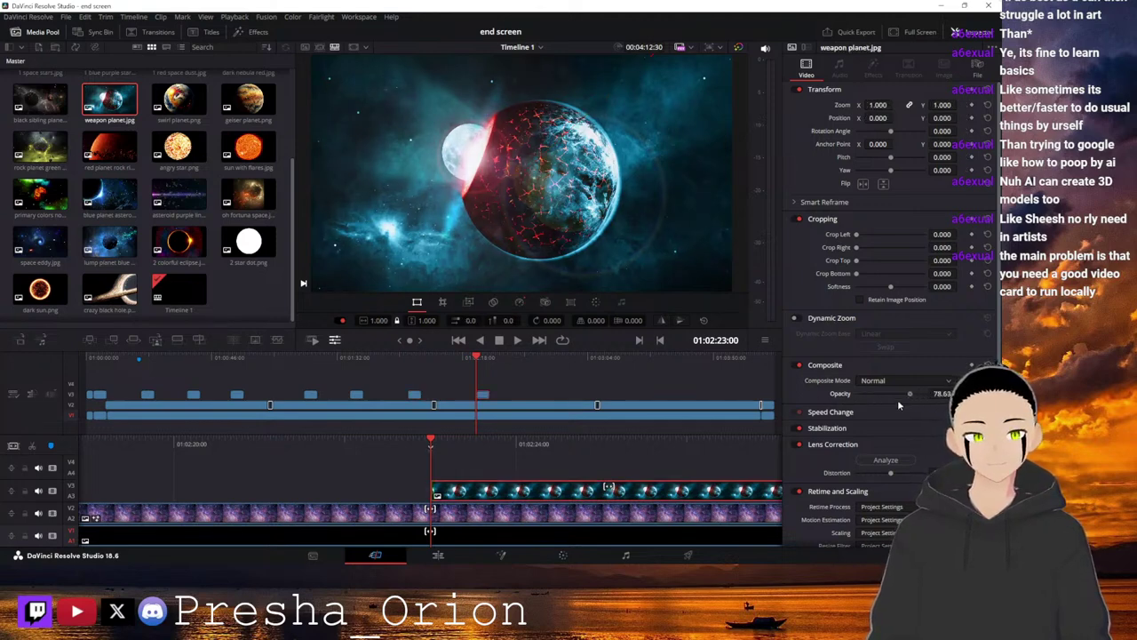
drag(906, 397, 855, 397)
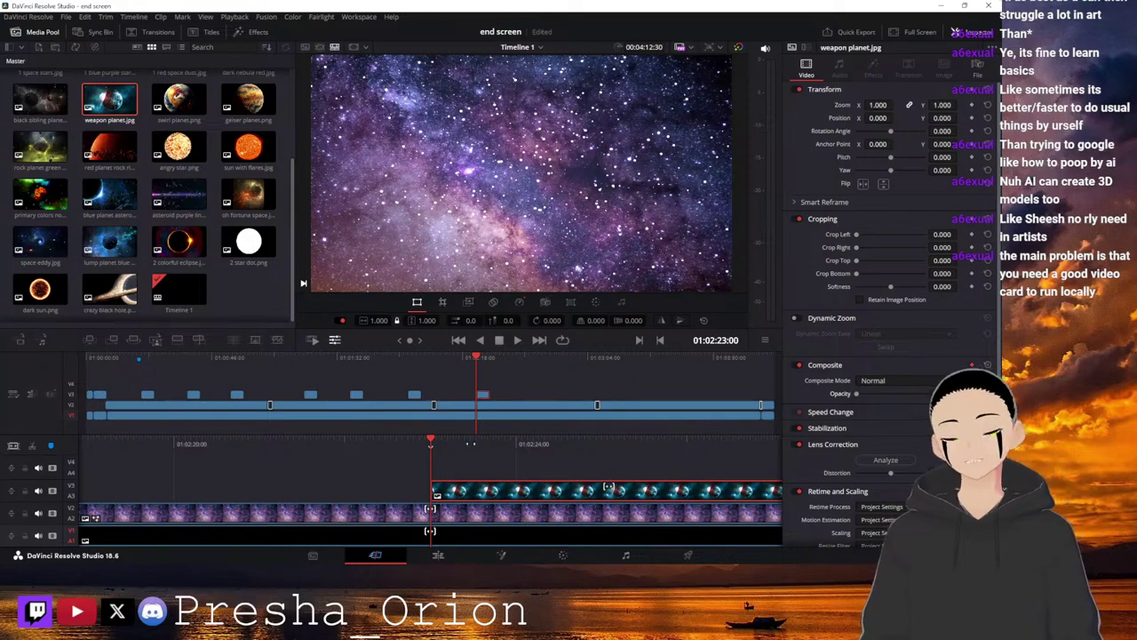
drag(641, 436, 624, 435)
key(space)
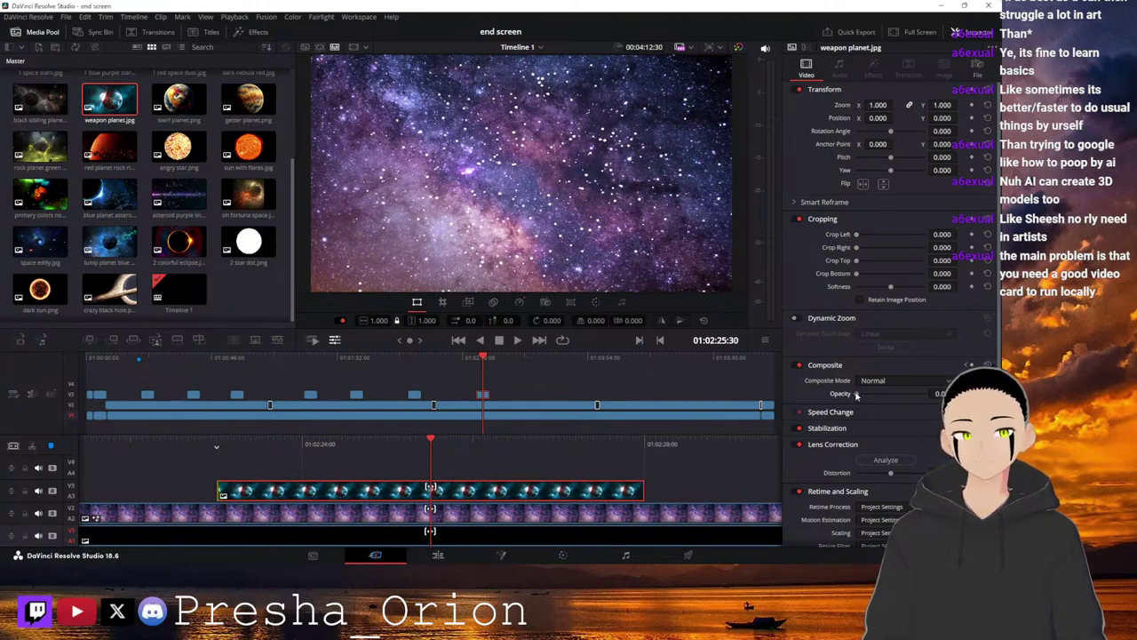
drag(857, 395, 925, 394)
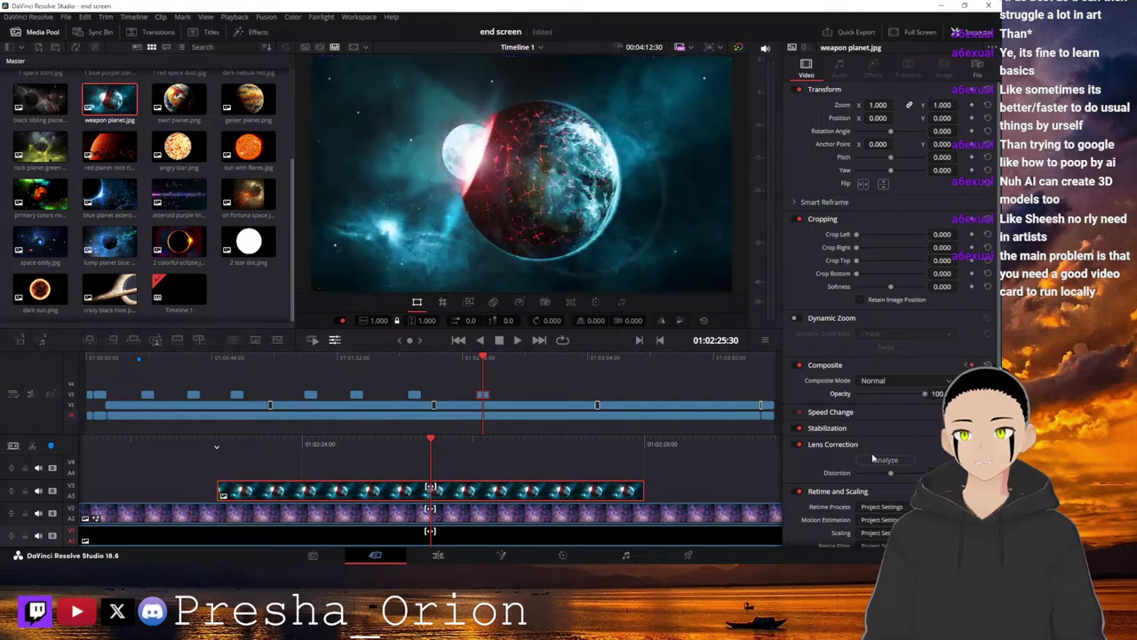
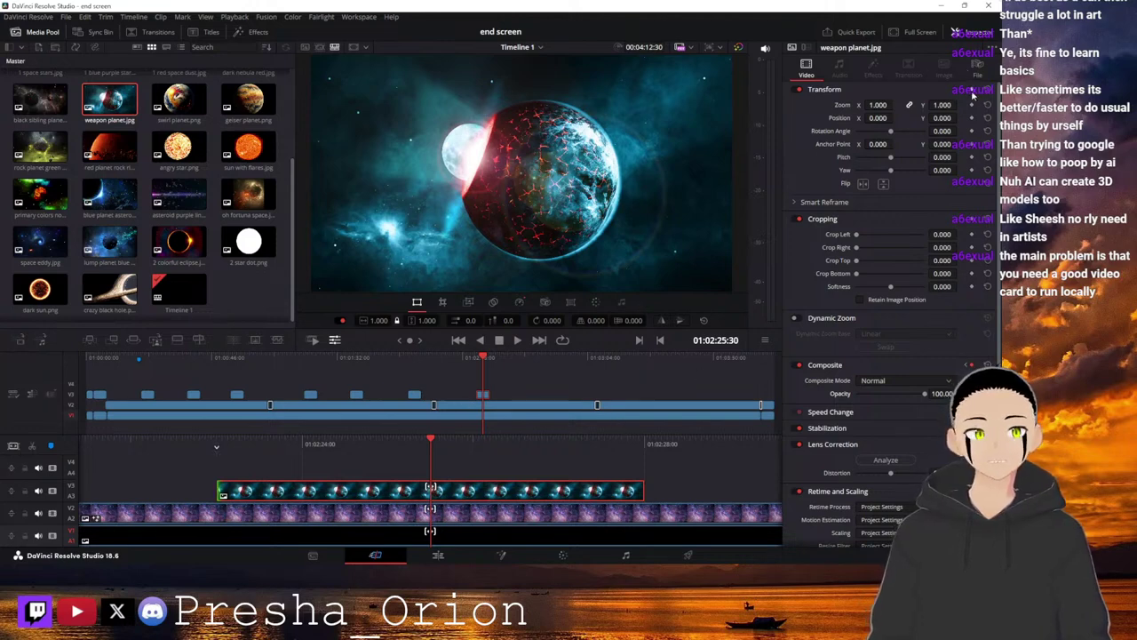
drag(631, 449, 610, 449)
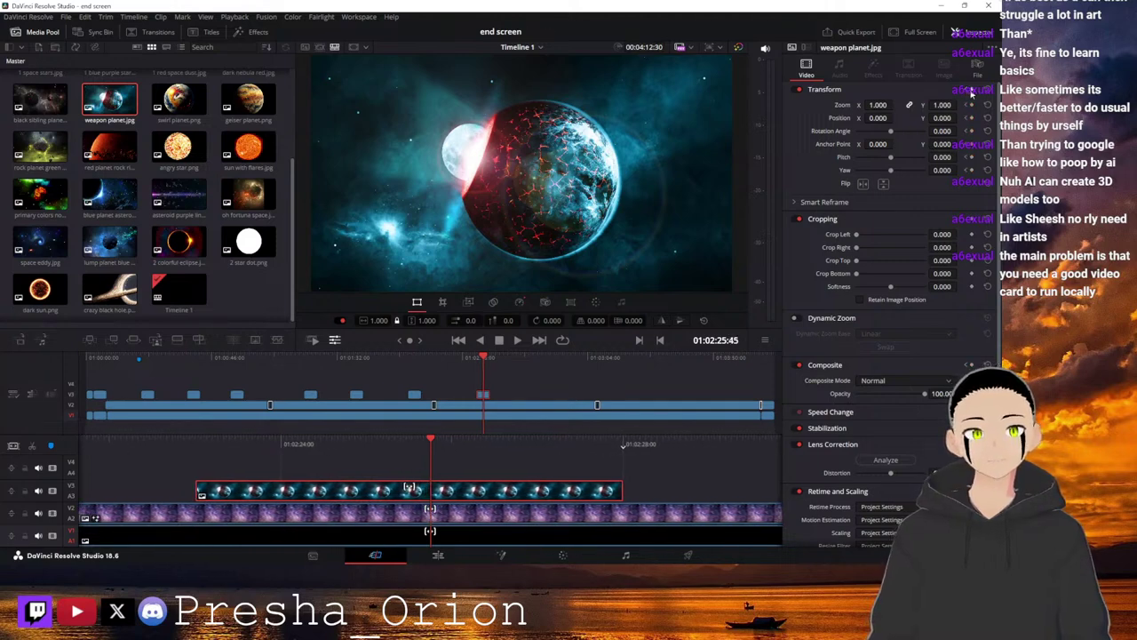
Keyframe the weapon planet clip's zoom to 6.640 and position X to 4924 at 01:02:26:53, and fade it out to opacity 0 at 01:02:28:00.
drag(610, 444, 509, 439)
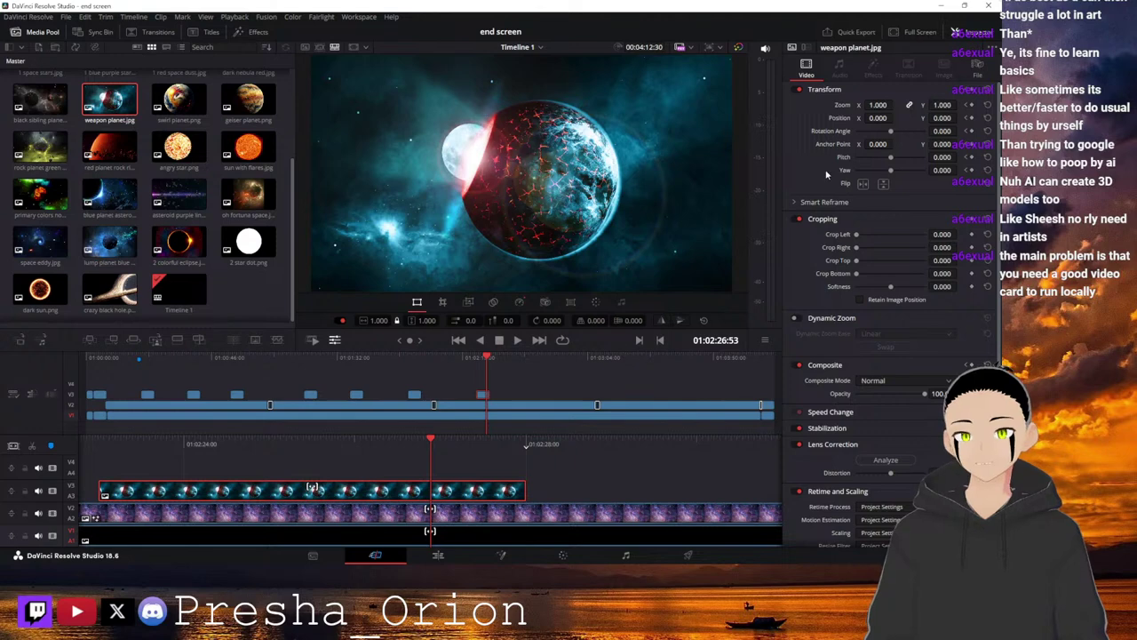
drag(427, 321, 611, 320)
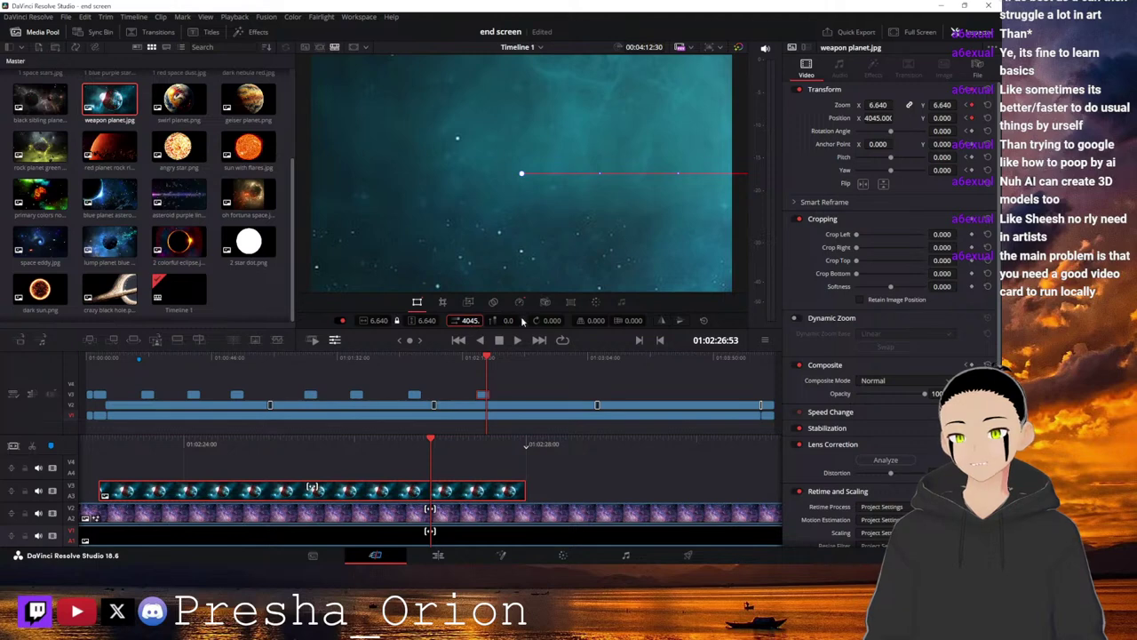
drag(469, 321, 464, 321)
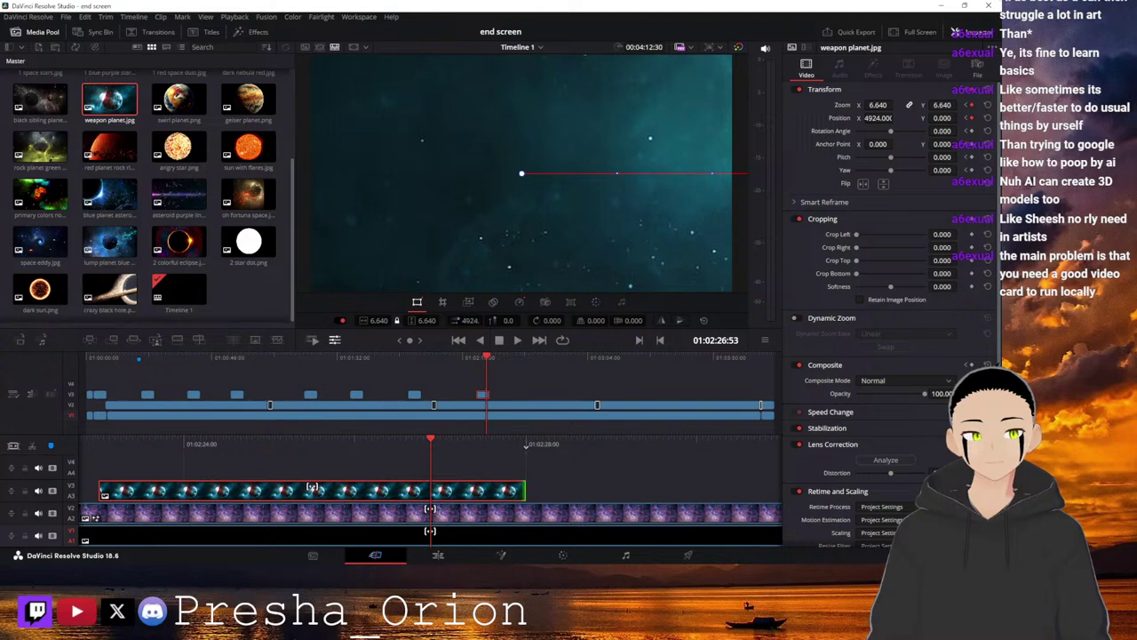
key(space)
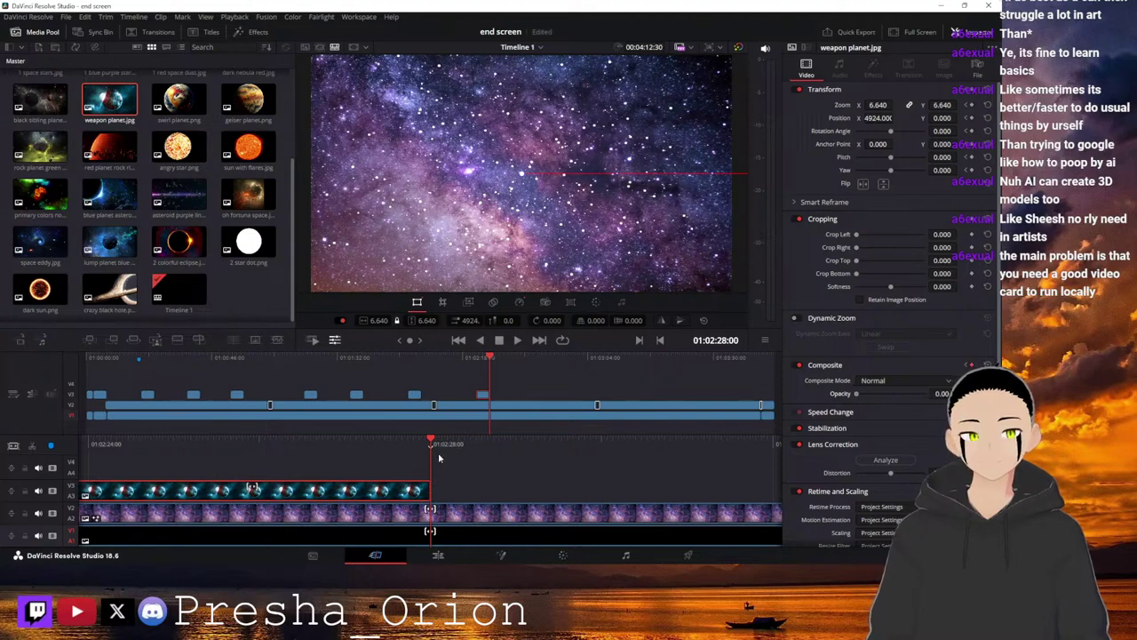
Play back the weapon planet animation from 01:02:21:33 until past the end of the clip.
drag(445, 448, 169, 448)
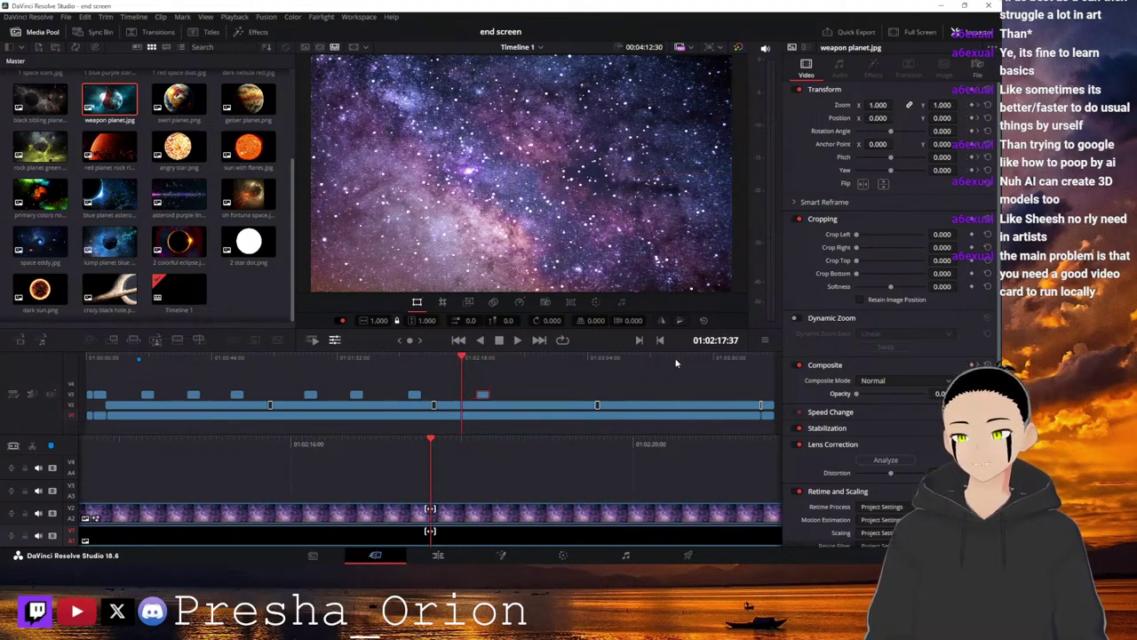
drag(608, 445, 275, 455)
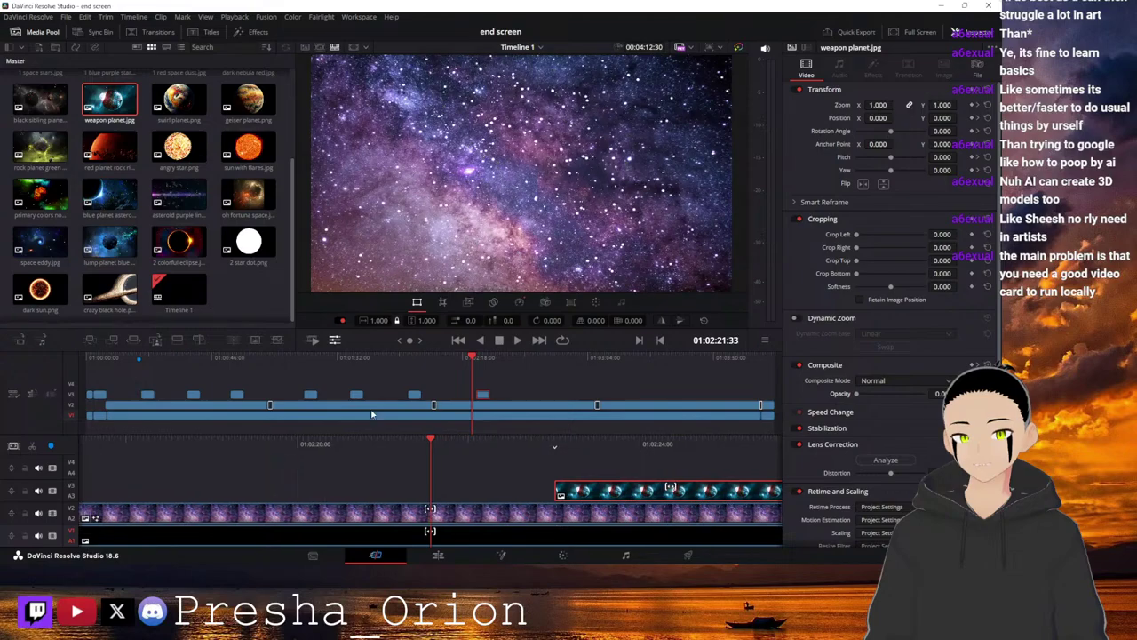
click(516, 345)
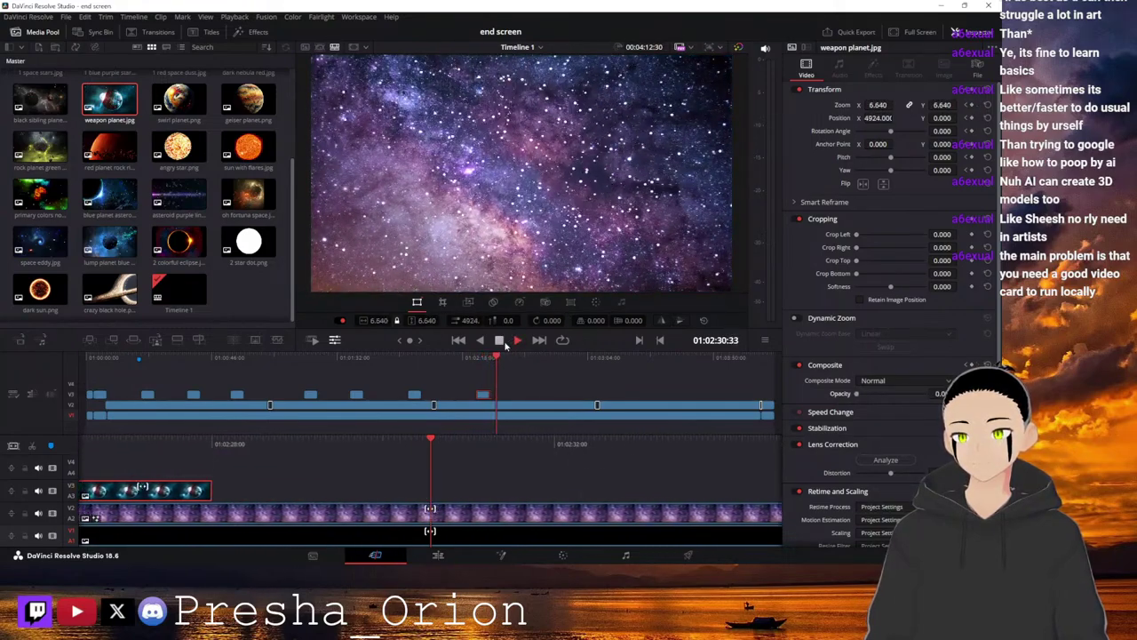
click(501, 343)
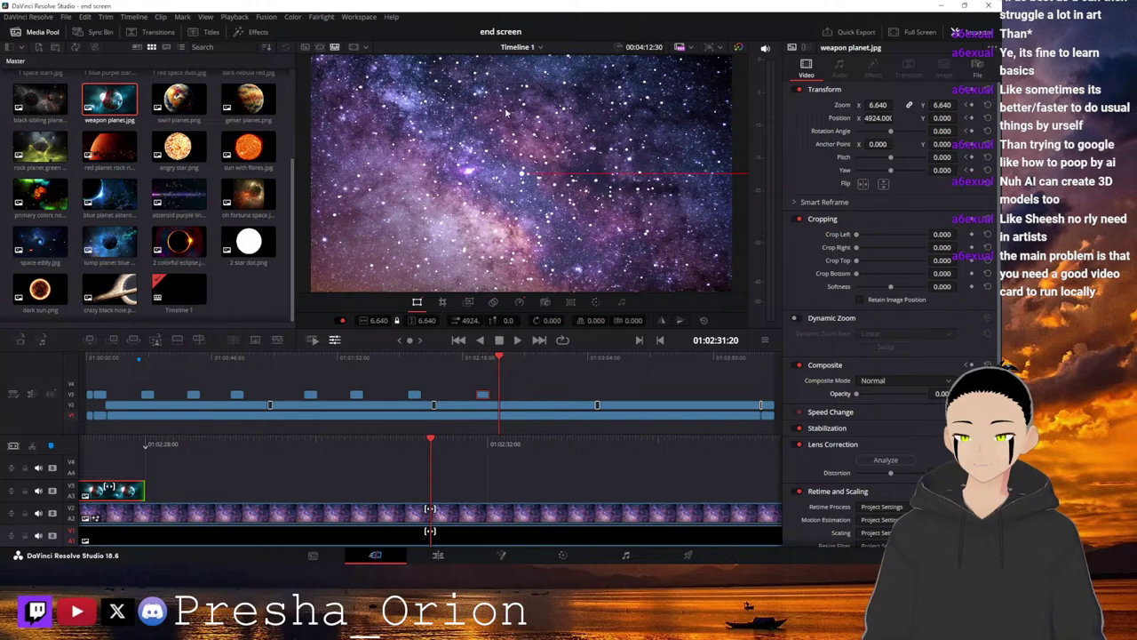
Move the weapon planet clip to start at 01:02:19:21 and place asteroid purple line.jpg on the third video track at 01:02:38:53.
click(473, 399)
drag(473, 399, 473, 396)
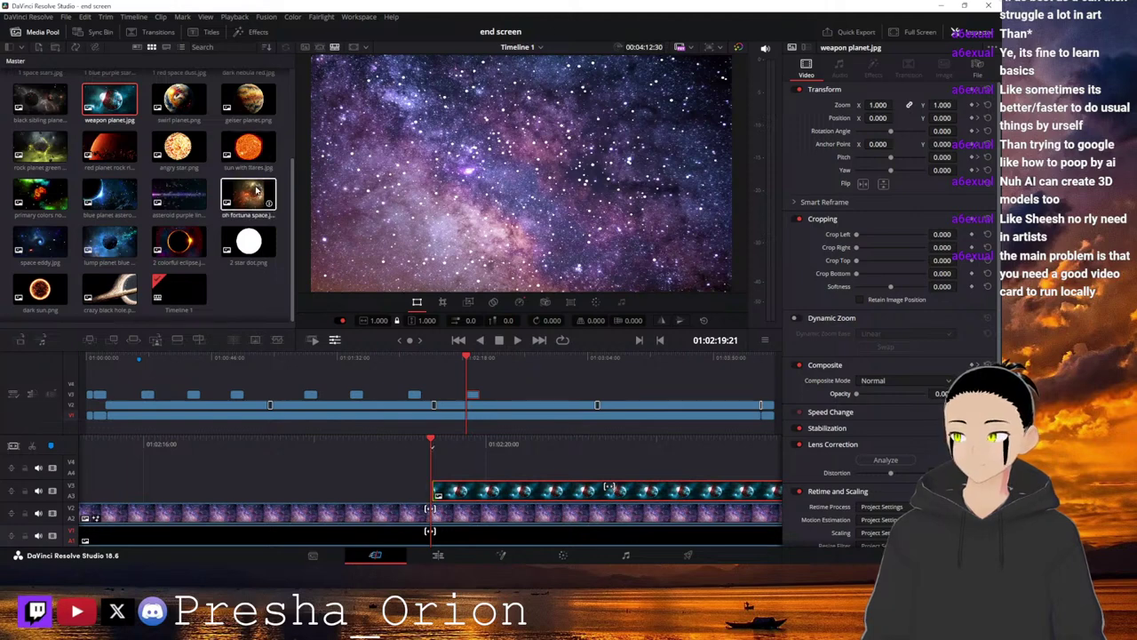
drag(182, 201, 521, 396)
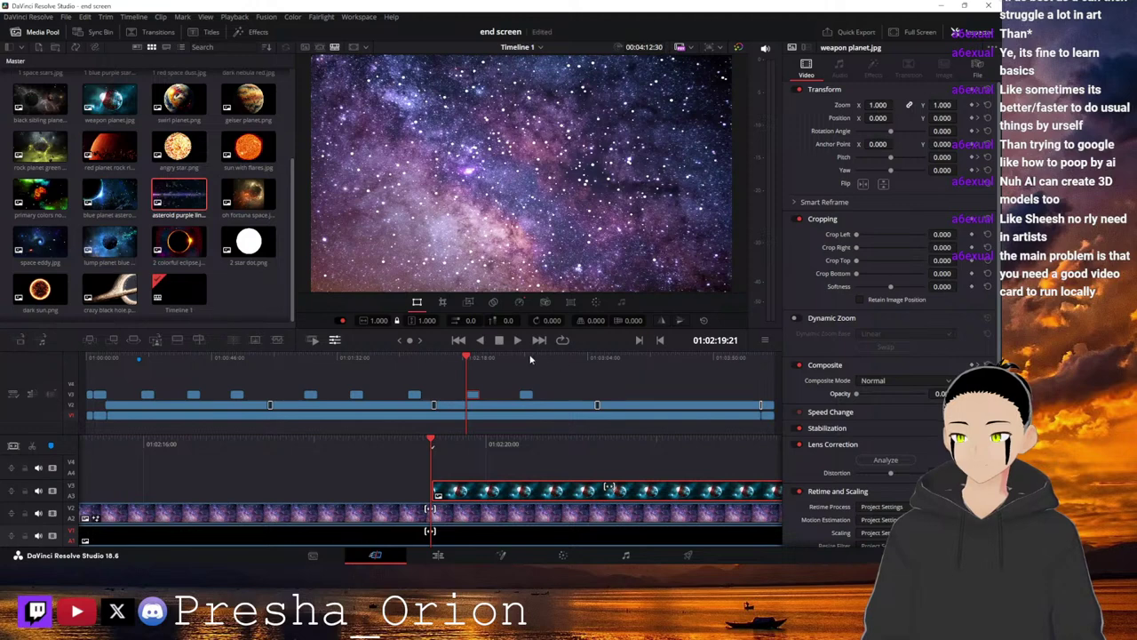
Fade in the asteroid purple line clip from opacity 0 at 01:02:38:53 to 100 at 01:02:41:23, and keyframe its transform there.
click(516, 355)
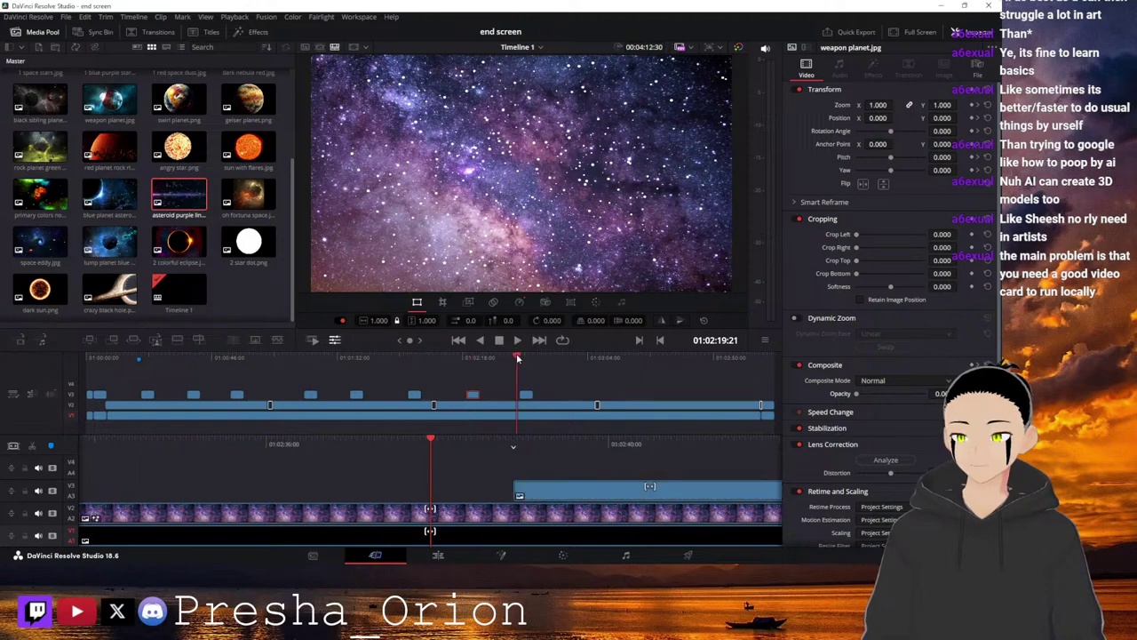
click(568, 492)
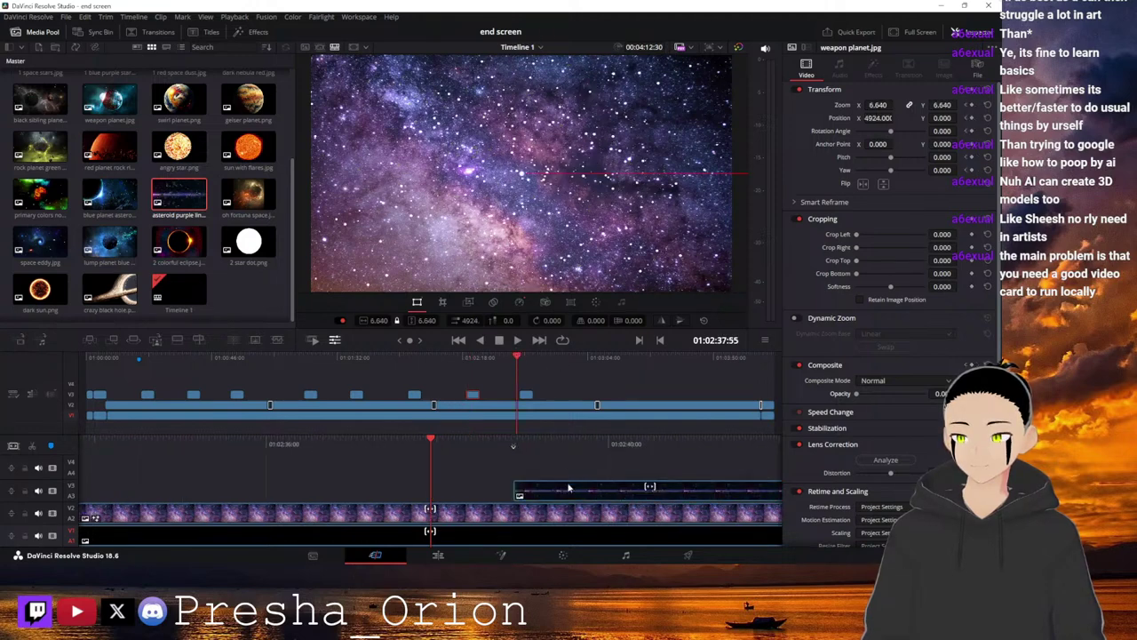
click(520, 444)
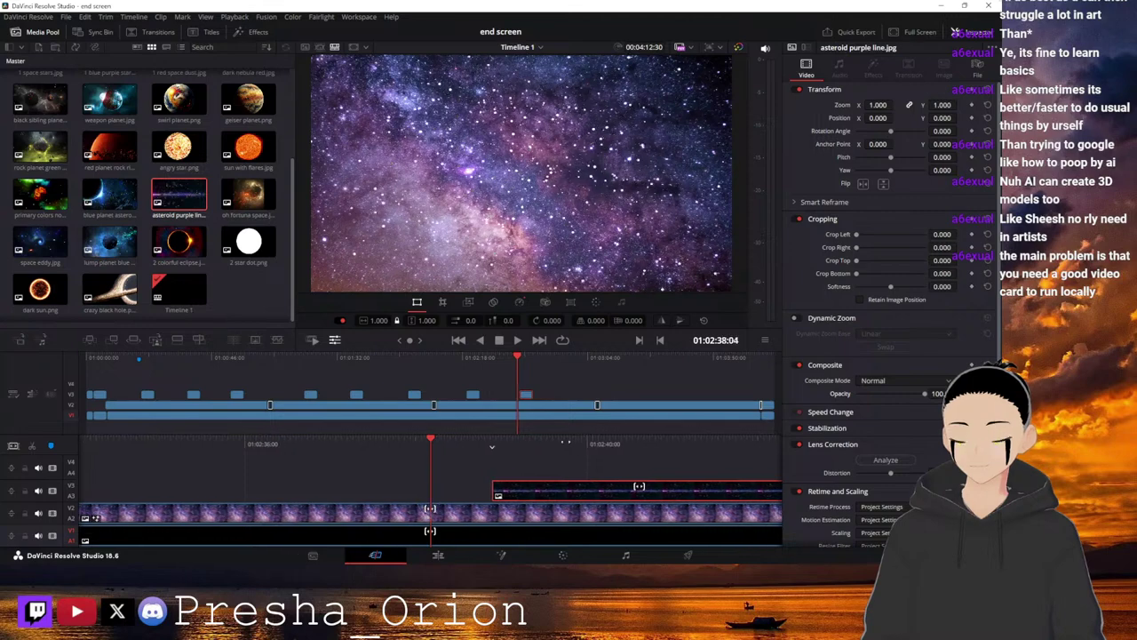
key(Right)
key(Right)
key(Right)
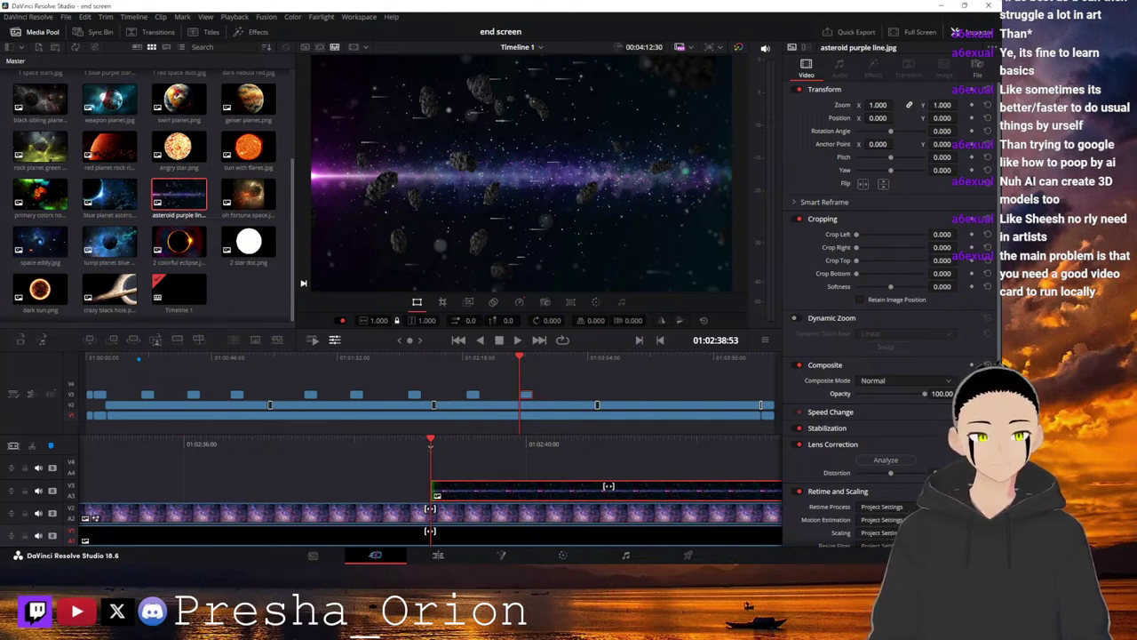
drag(926, 393, 846, 401)
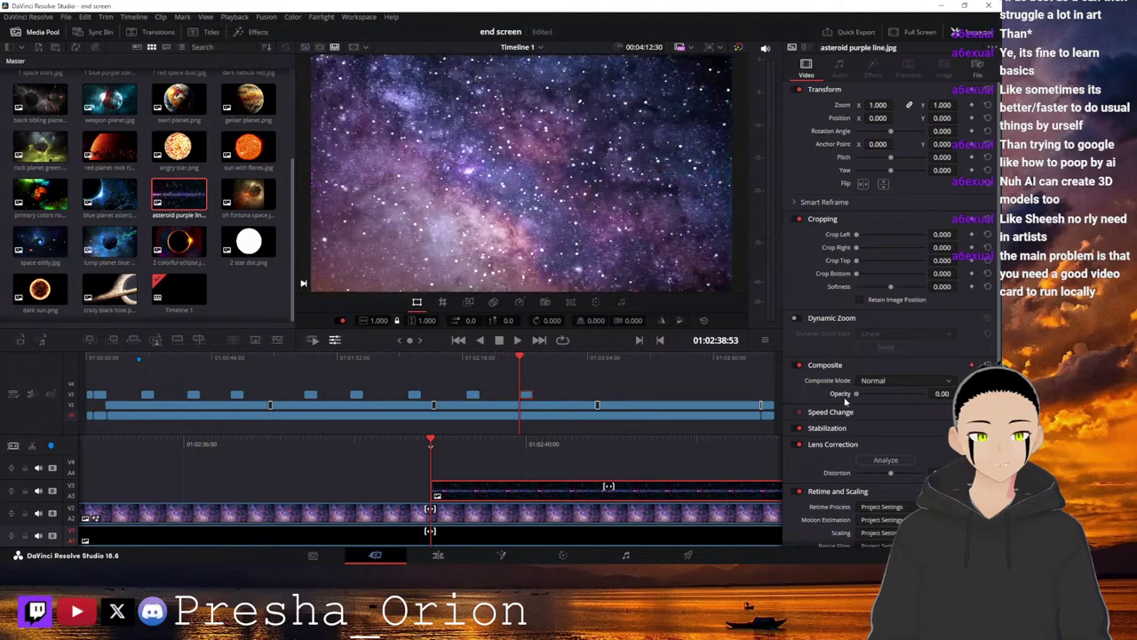
key(space)
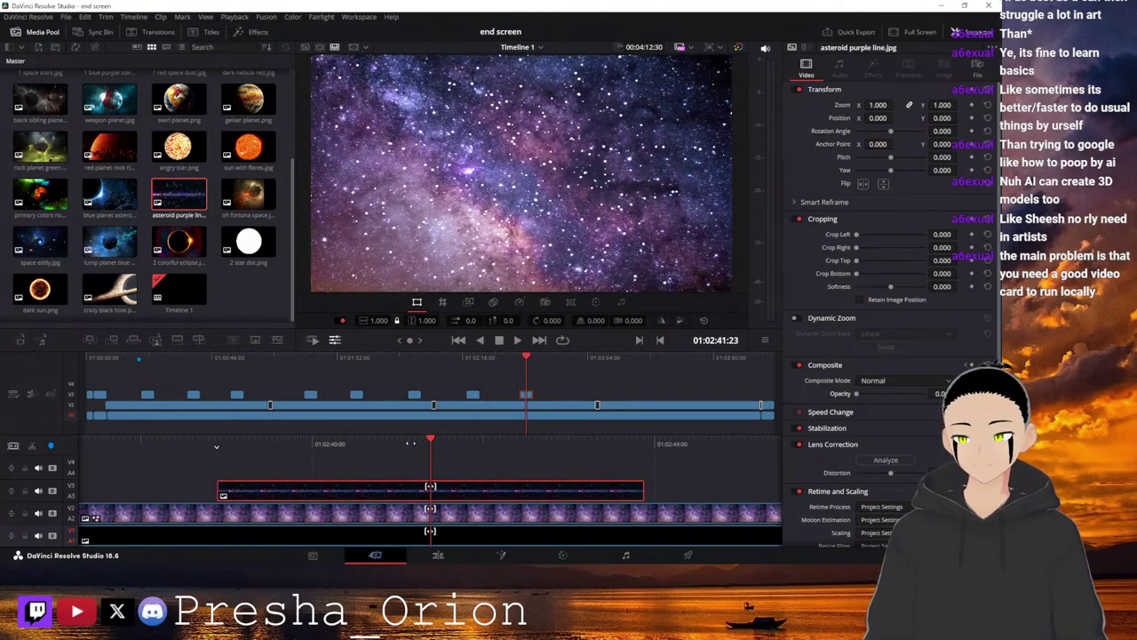
drag(857, 394, 949, 394)
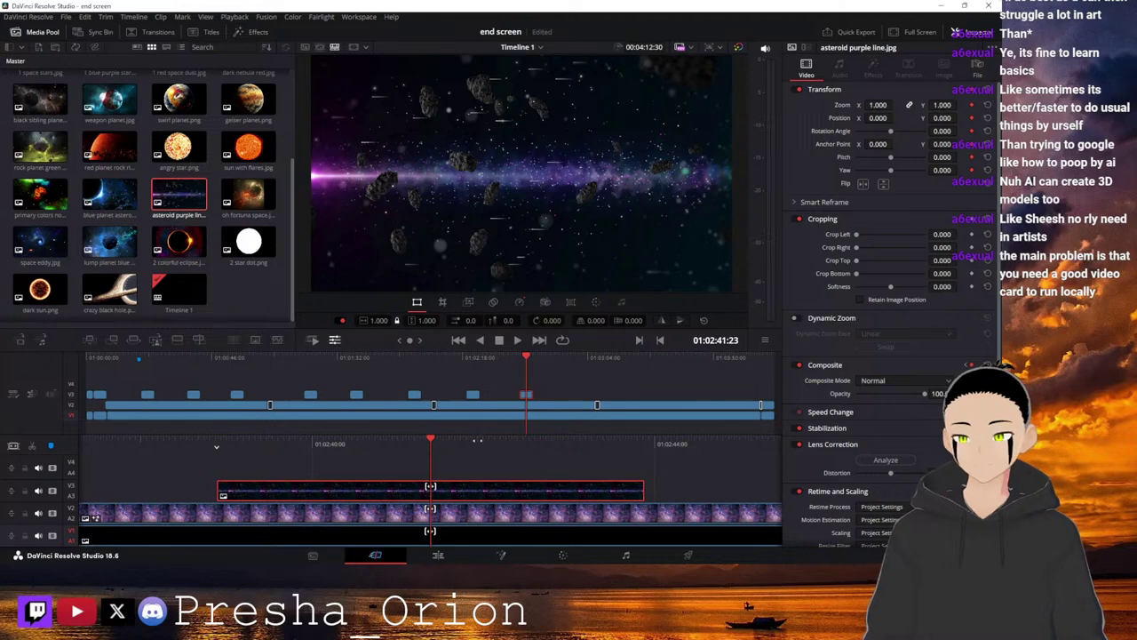
Keyframe the asteroid purple line clip's transform at 01:02:41:25 and zoom to 25.420 at 01:02:43:30, with opacity 0 at 01:02:43:53.
drag(478, 440, 475, 441)
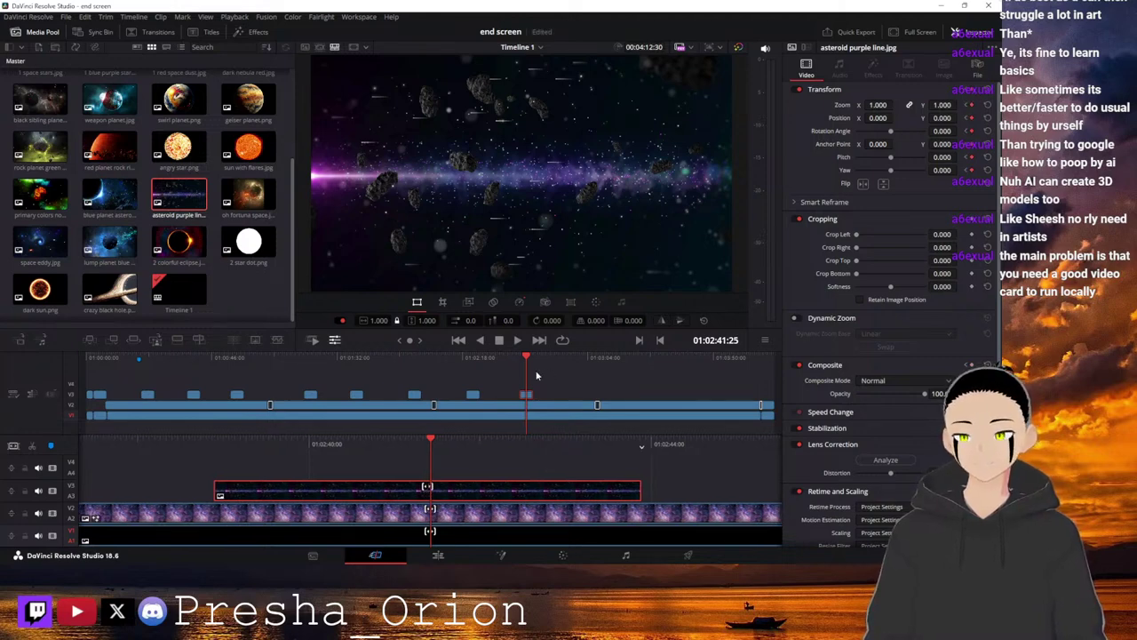
drag(572, 441, 394, 445)
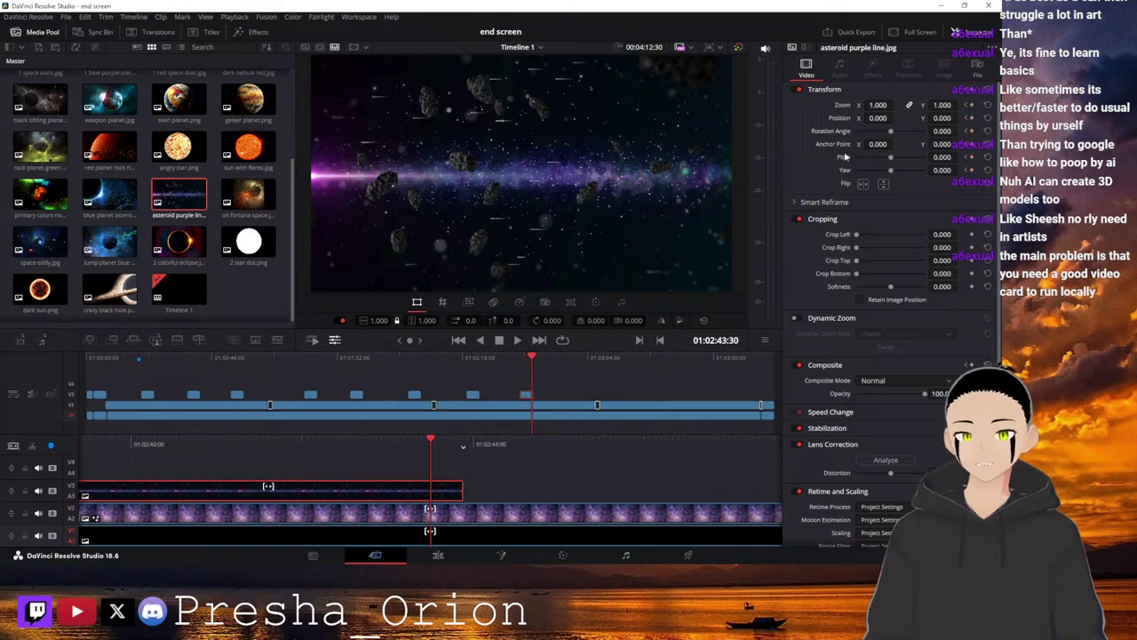
drag(878, 105, 903, 105)
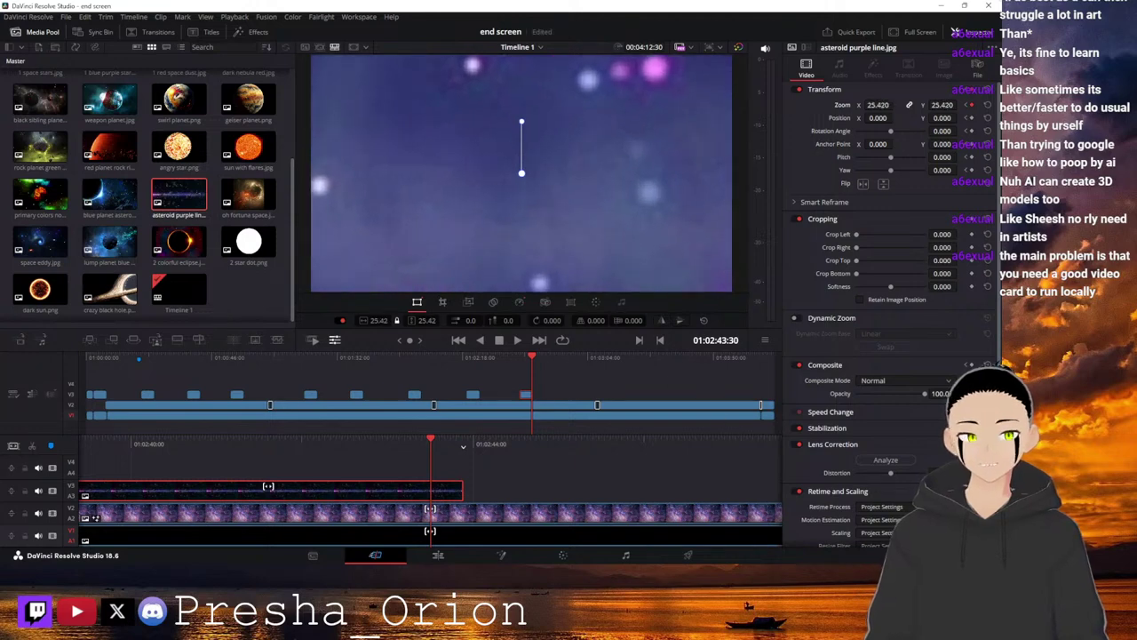
key(space)
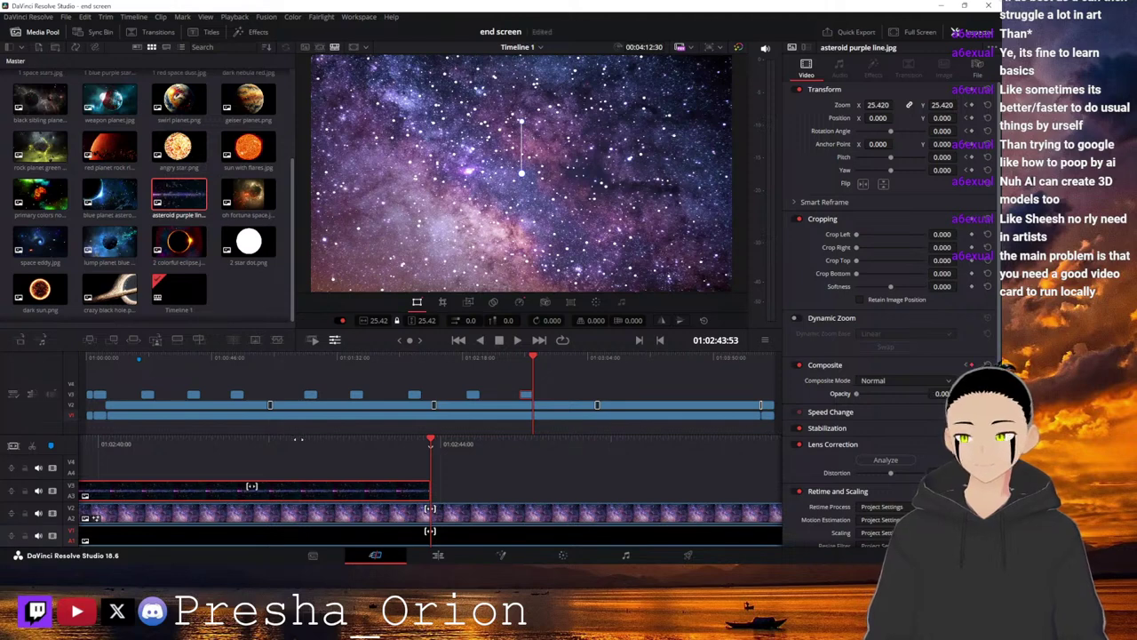
Play back the asteroid animation from 01:02:36:53 and place dark nebula red.jpg on the third video track at 01:02:53:48.
drag(337, 435, 936, 437)
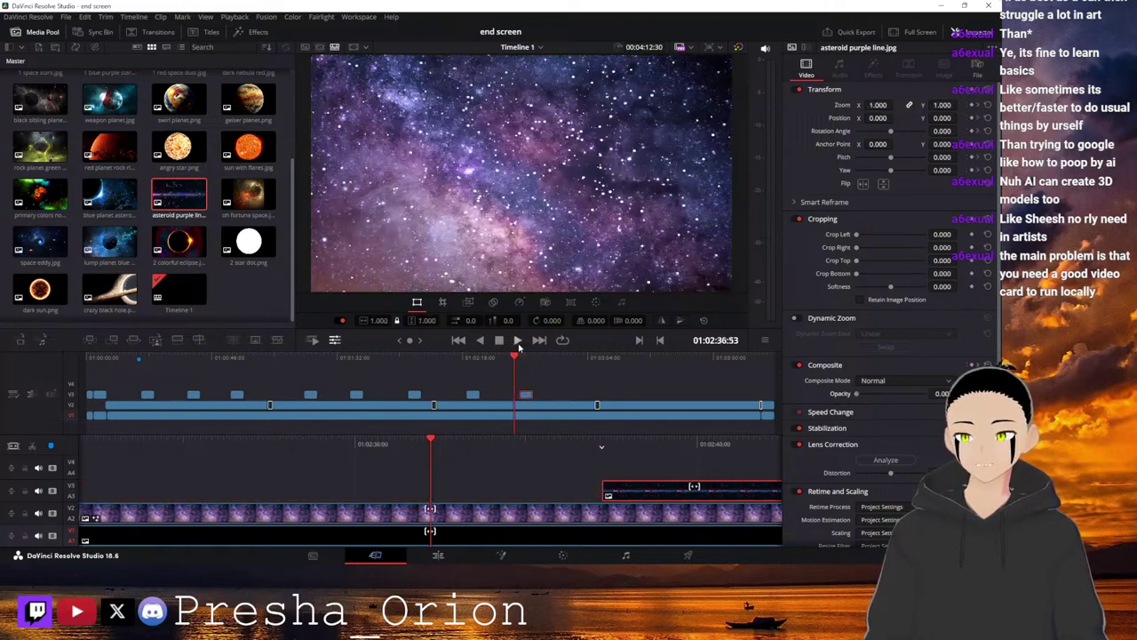
click(518, 345)
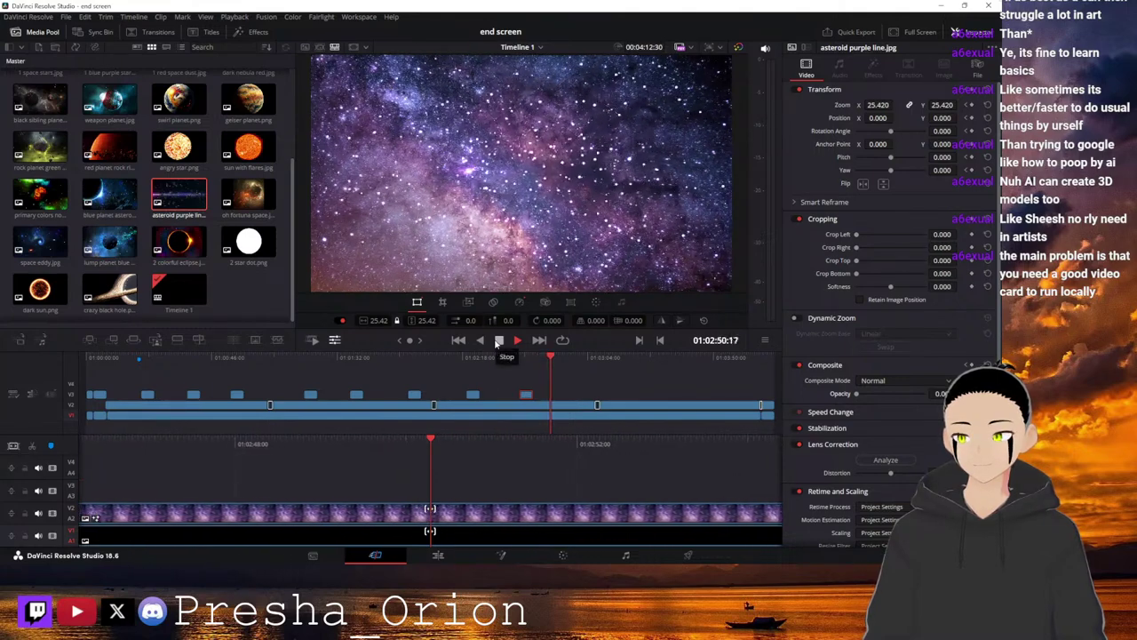
click(498, 341)
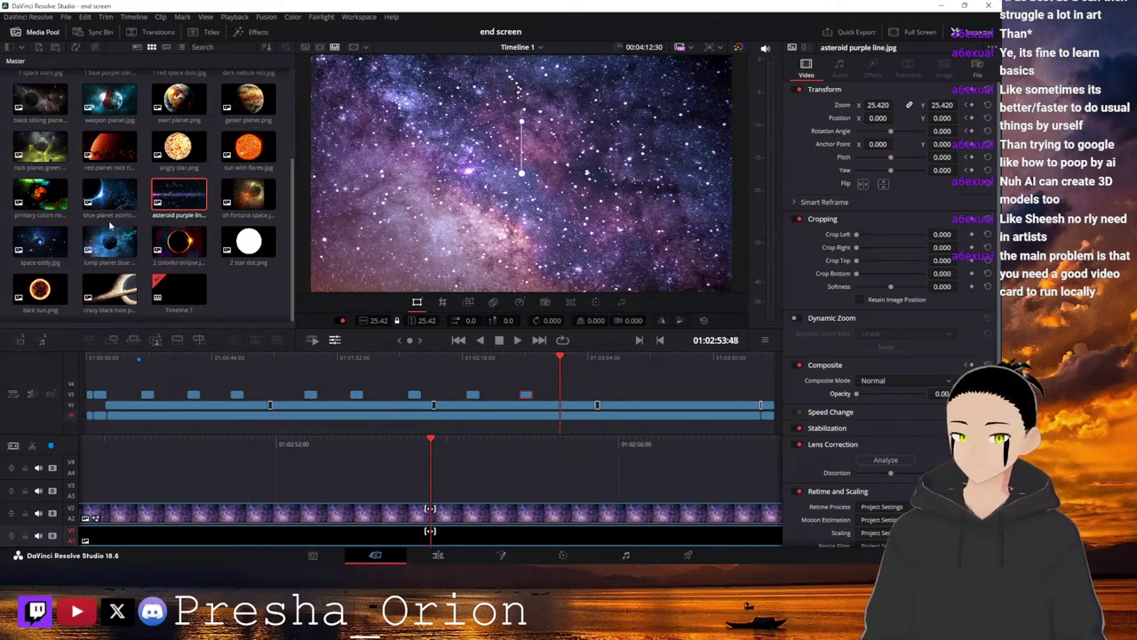
scroll(110, 228, up, 2)
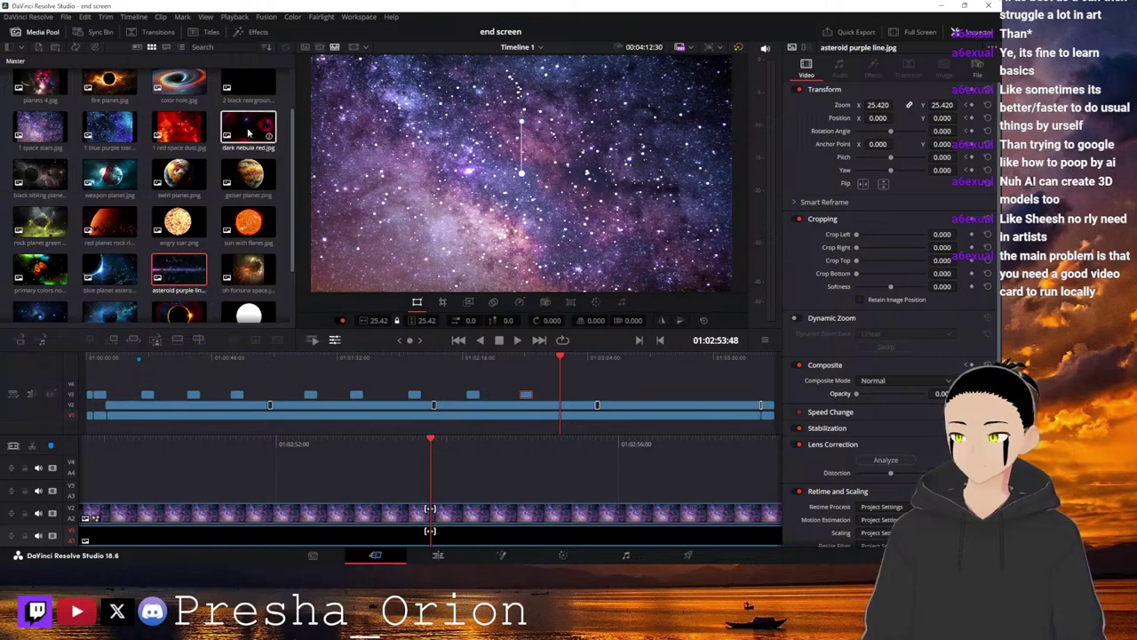
drag(250, 130, 437, 492)
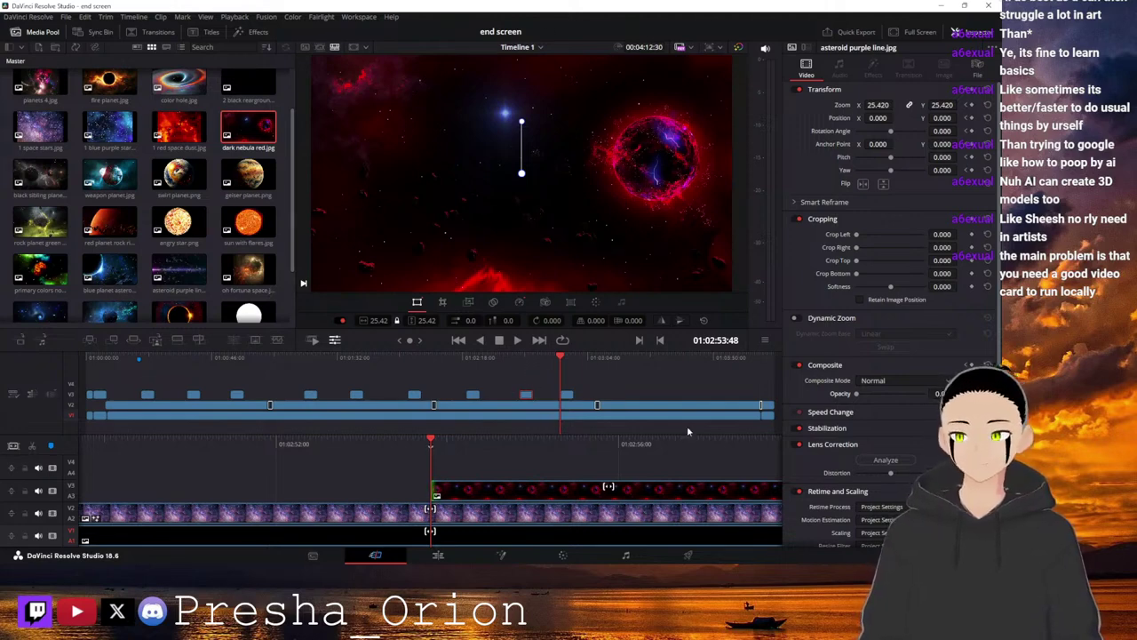
Fade in the dark nebula red clip from opacity 0 at 01:02:53:48 to 100 at 01:02:56:18, keyframe its transform there, and save.
click(592, 493)
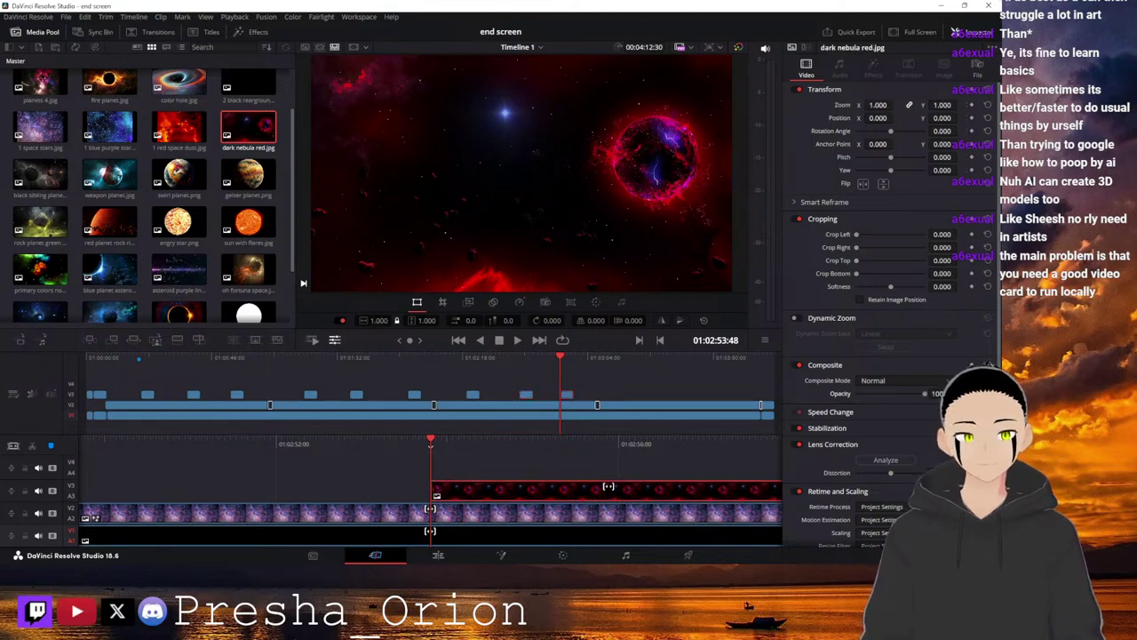
drag(924, 395, 771, 402)
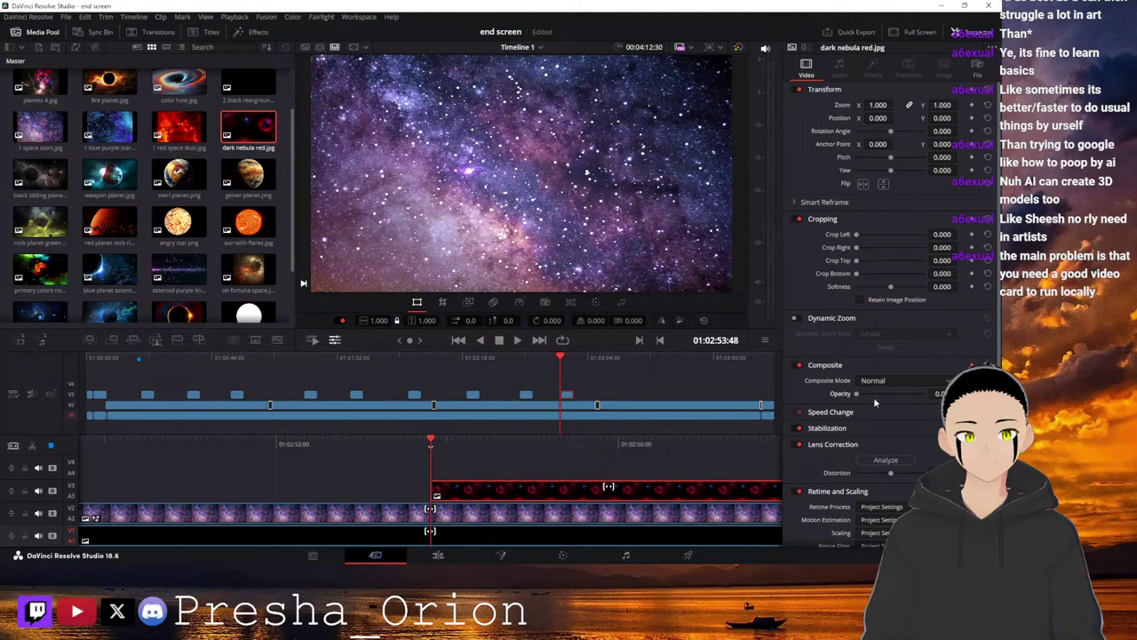
key(ctrl+s)
drag(665, 446, 451, 459)
key(Left)
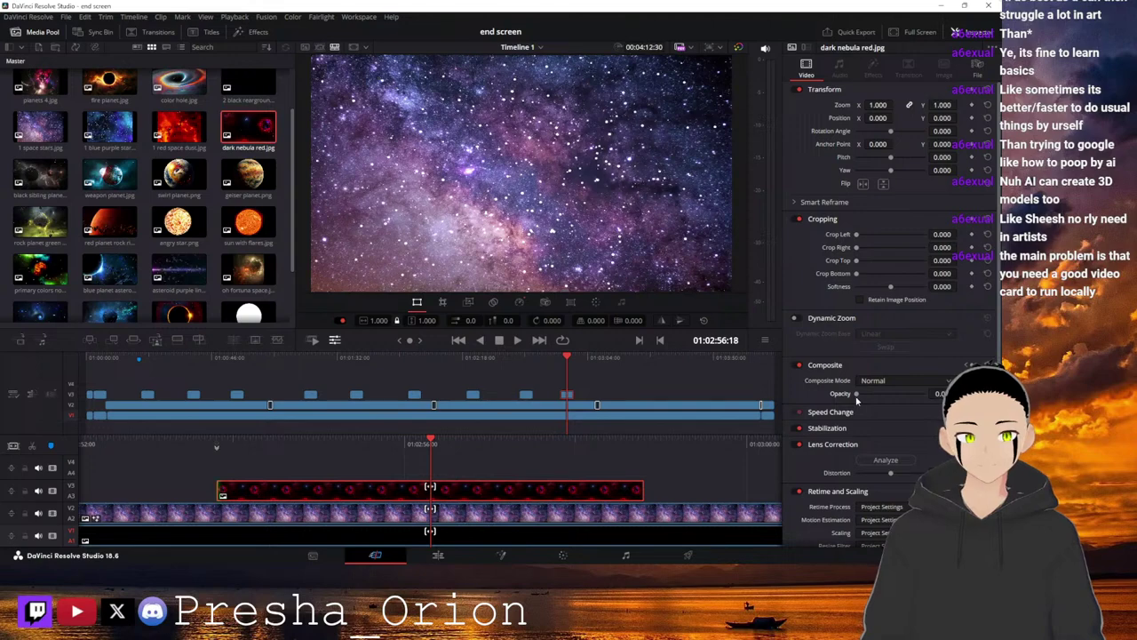
drag(856, 396, 925, 393)
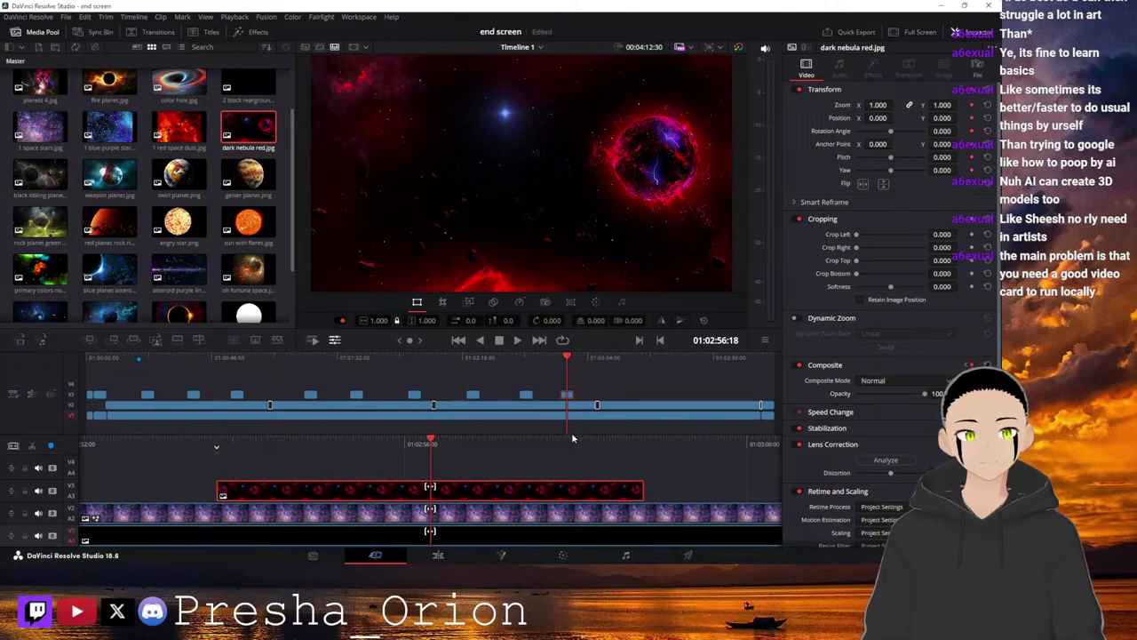
key(ctrl+s)
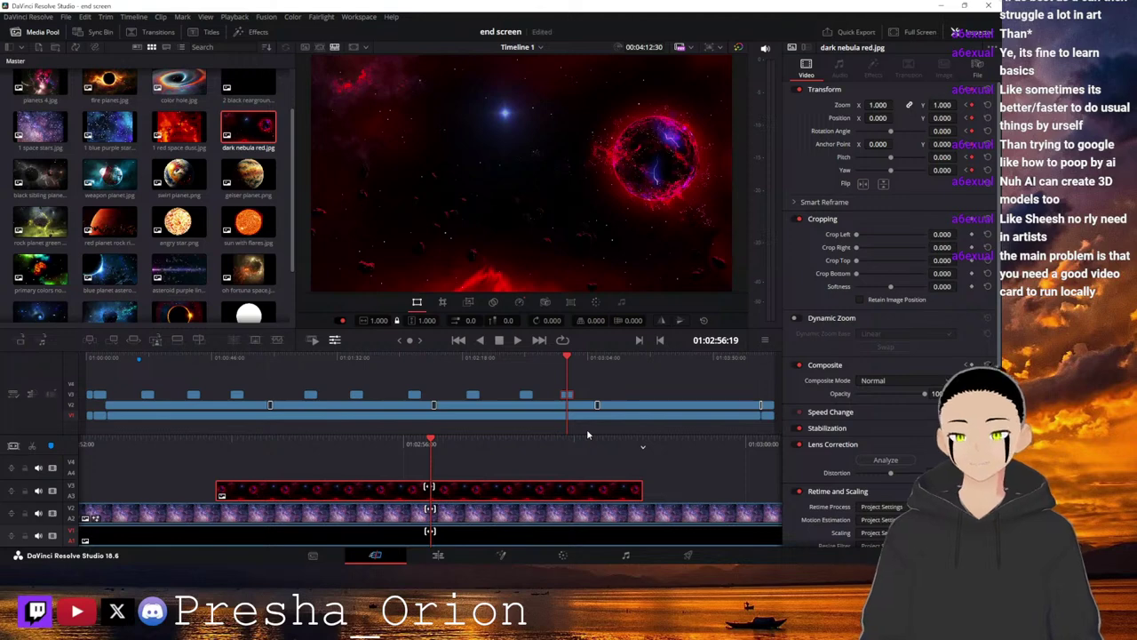
Zoom the dark nebula red clip to 13.050 at position 961, -3574 at 01:02:57:41, and keyframe opacity 0 at 01:02:58:48.
drag(587, 444, 470, 448)
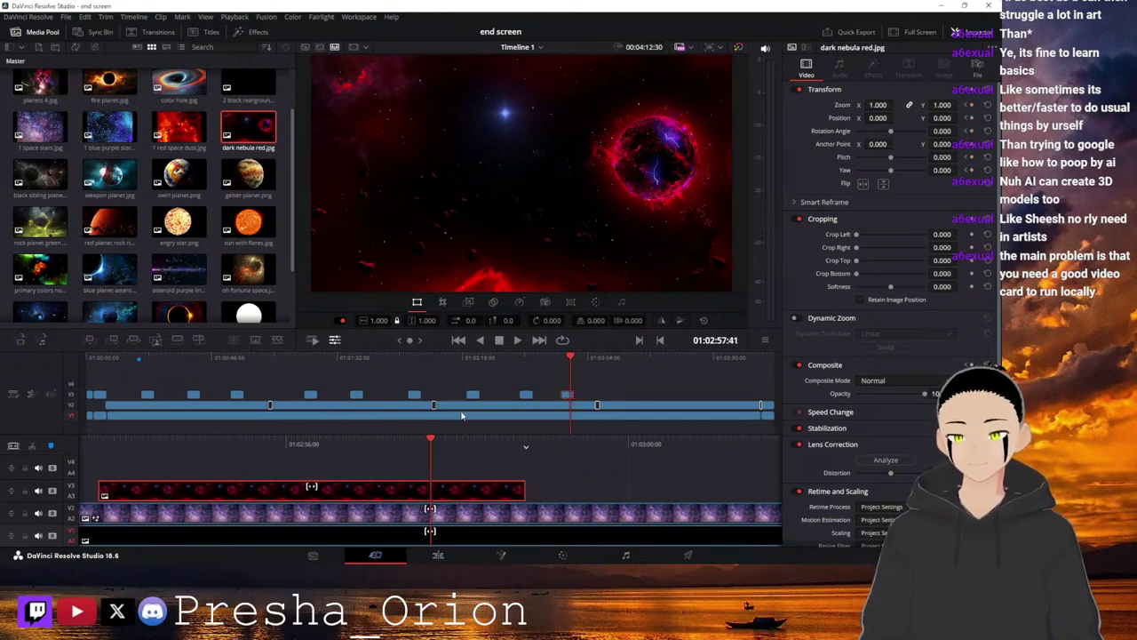
drag(418, 320, 474, 320)
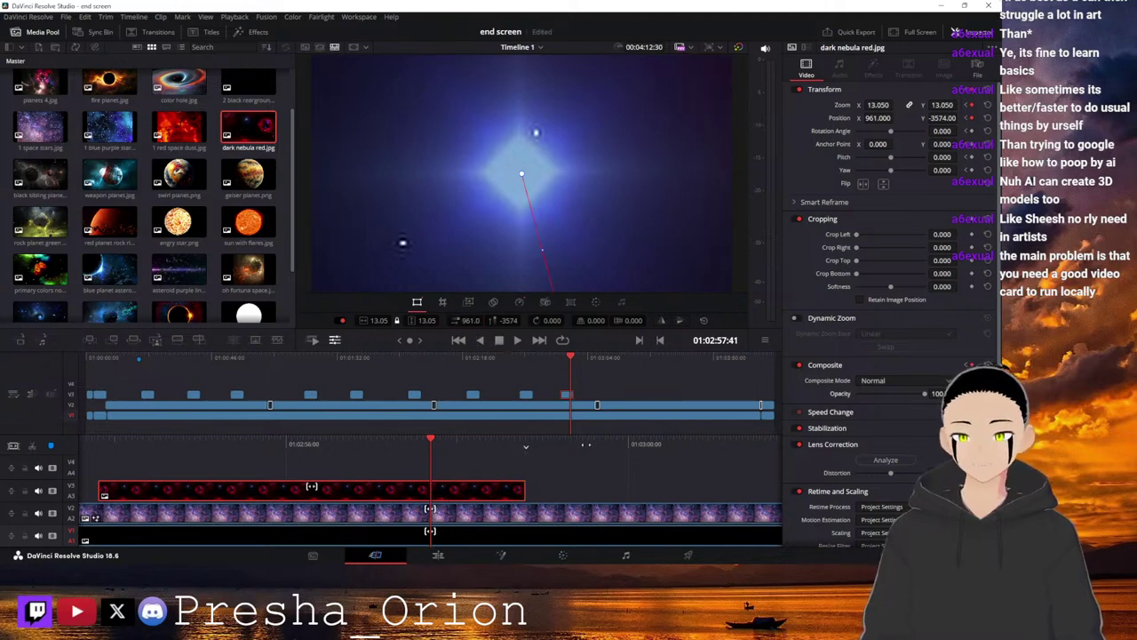
key(space)
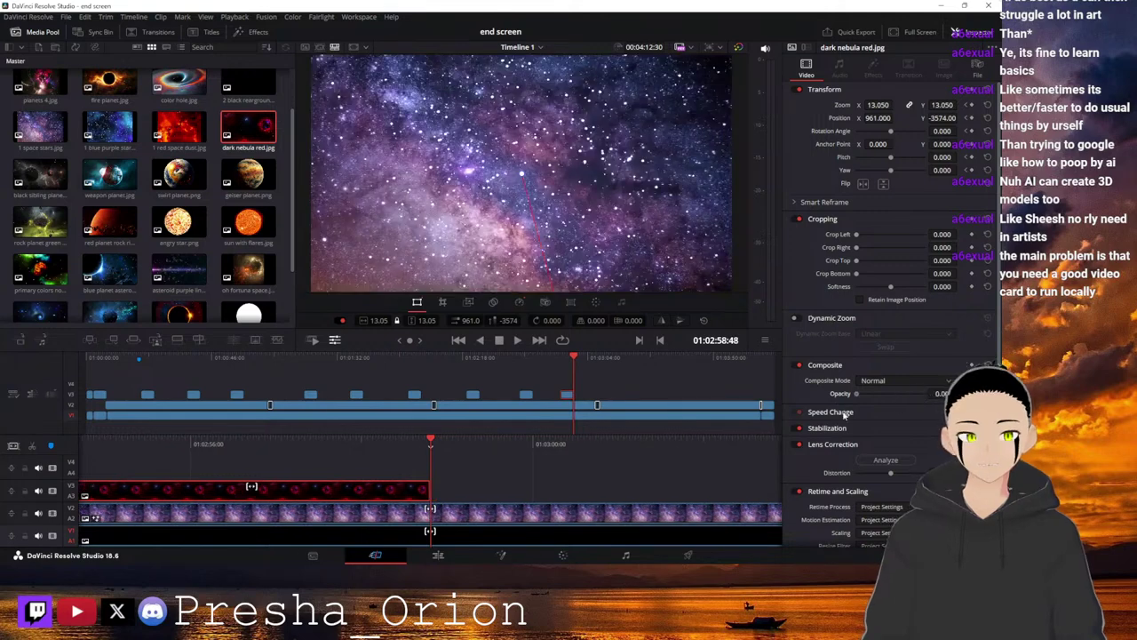
Play back the dark nebula red animation through the green starfield dissolve, and review the earlier planet clips around 01:00:22:12 and 01:00:38:50.
click(555, 386)
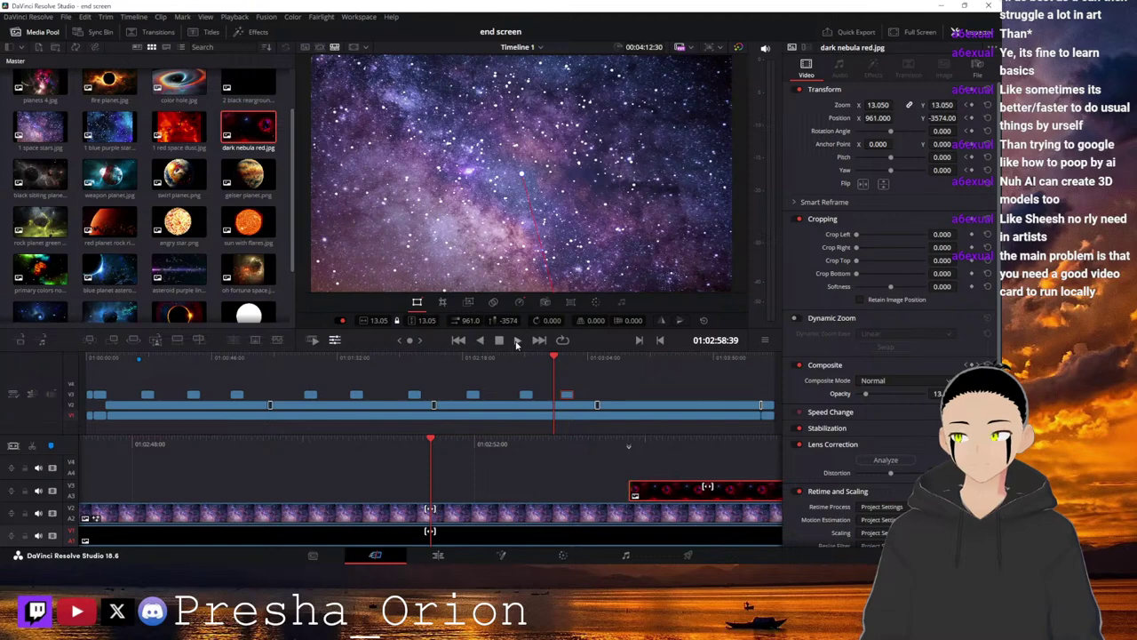
click(517, 341)
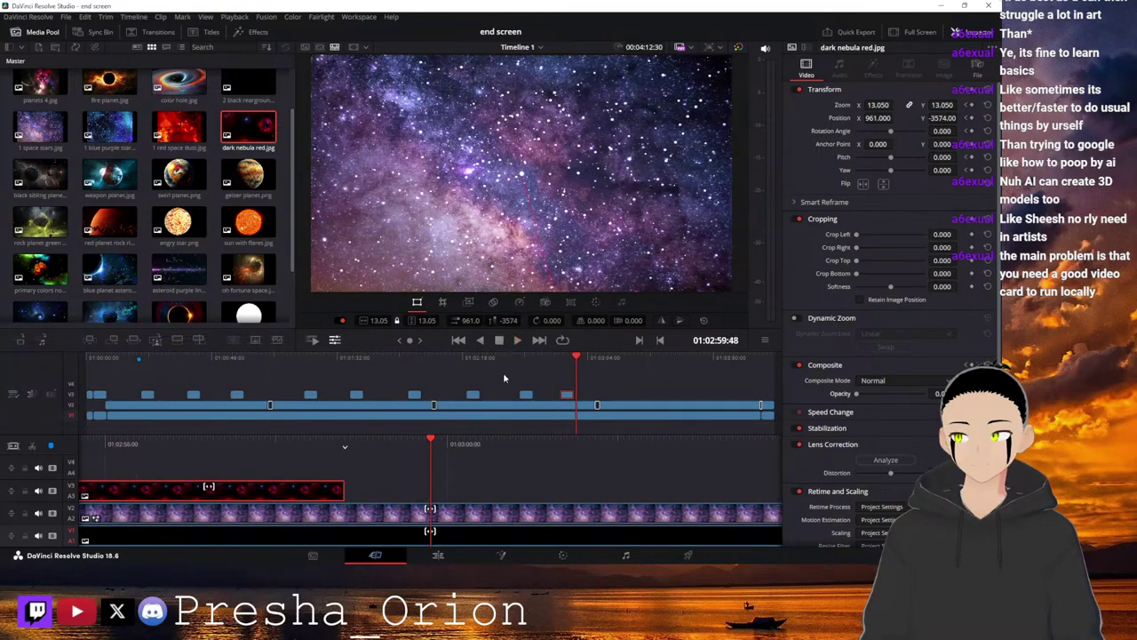
click(551, 358)
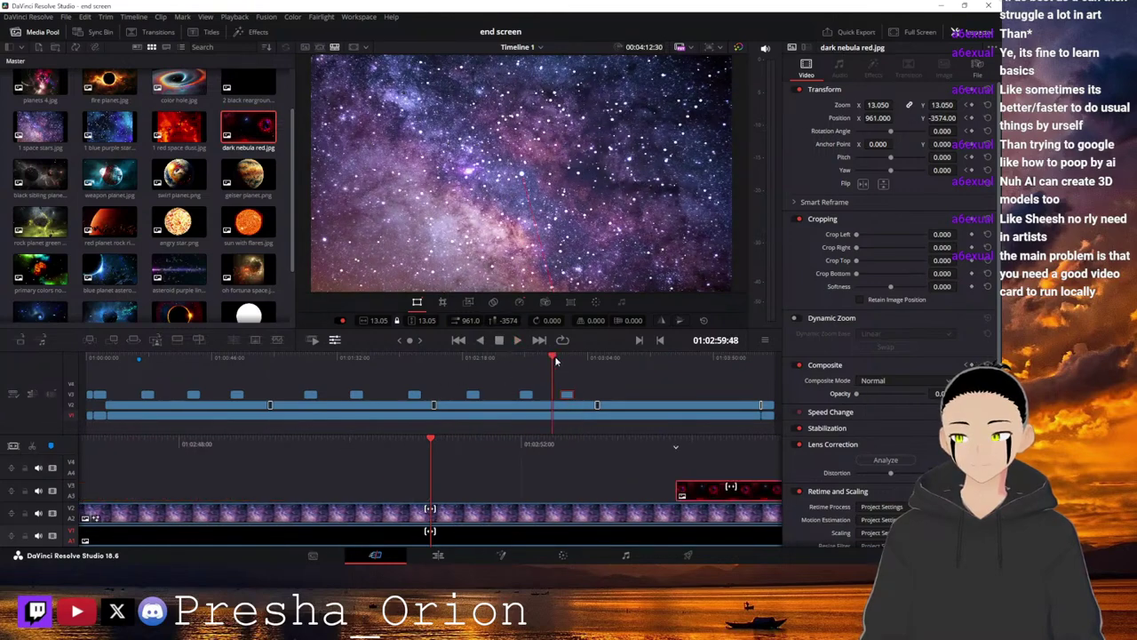
click(519, 342)
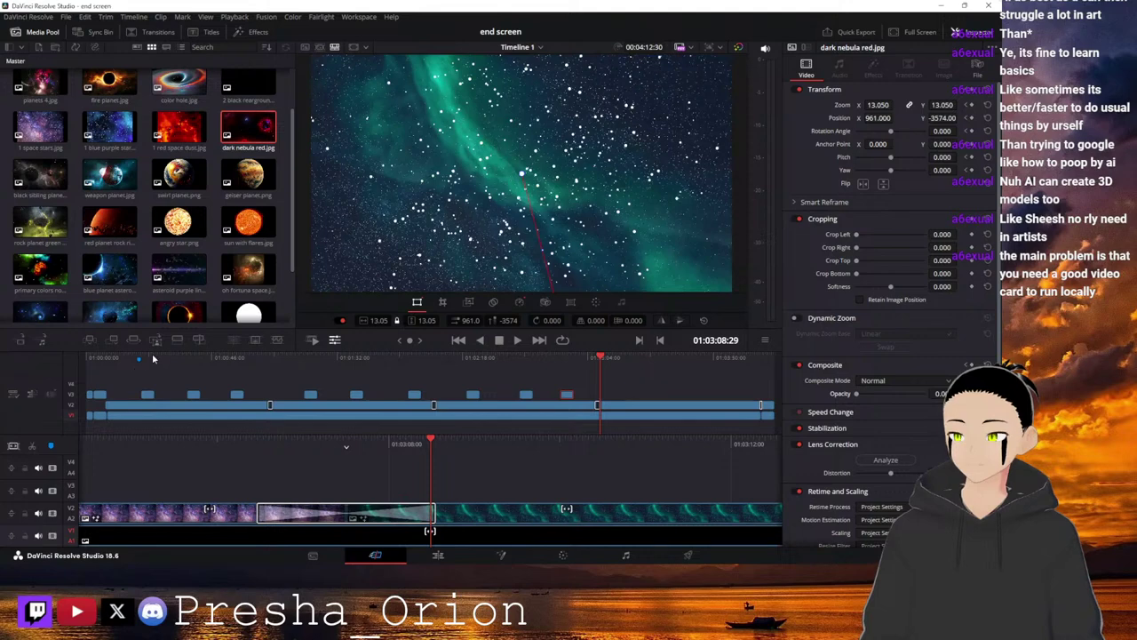
click(153, 357)
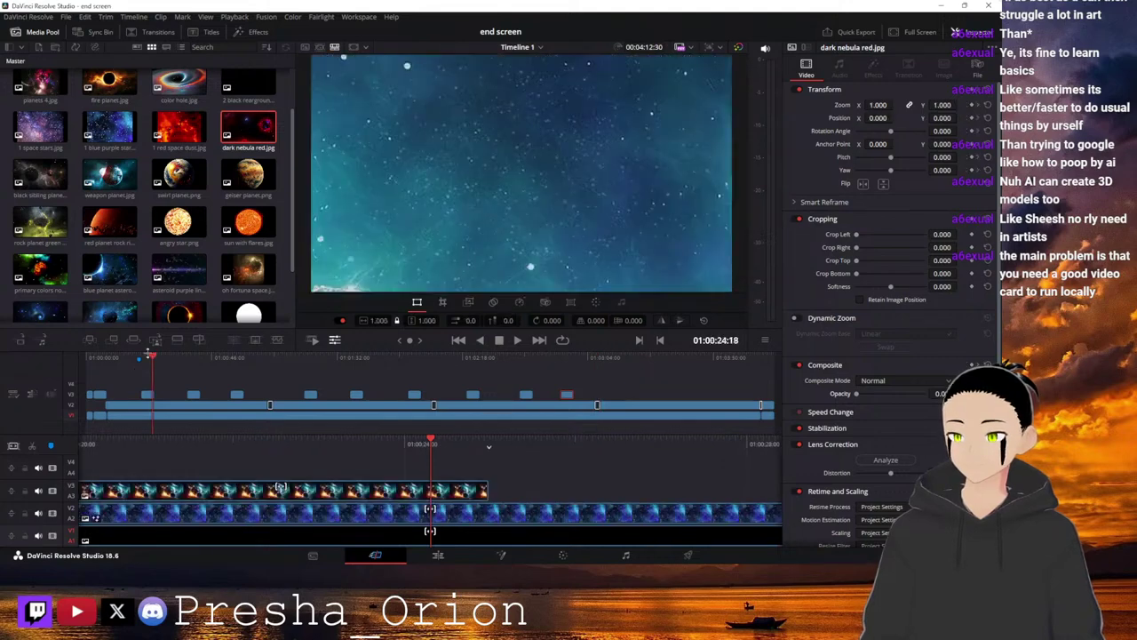
drag(150, 359, 148, 360)
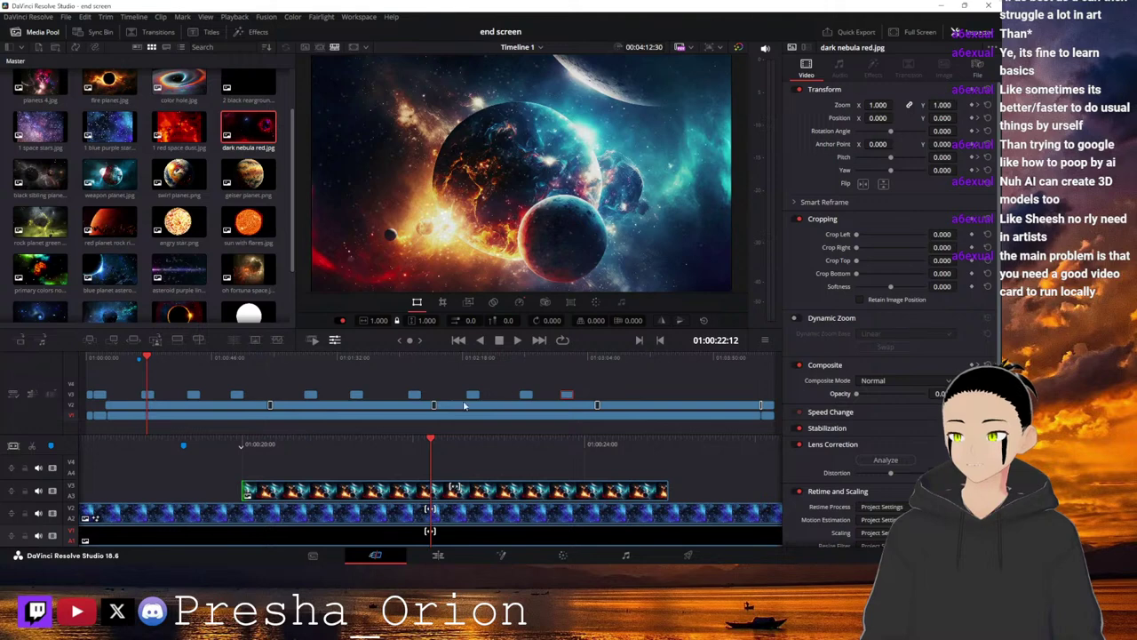
click(196, 358)
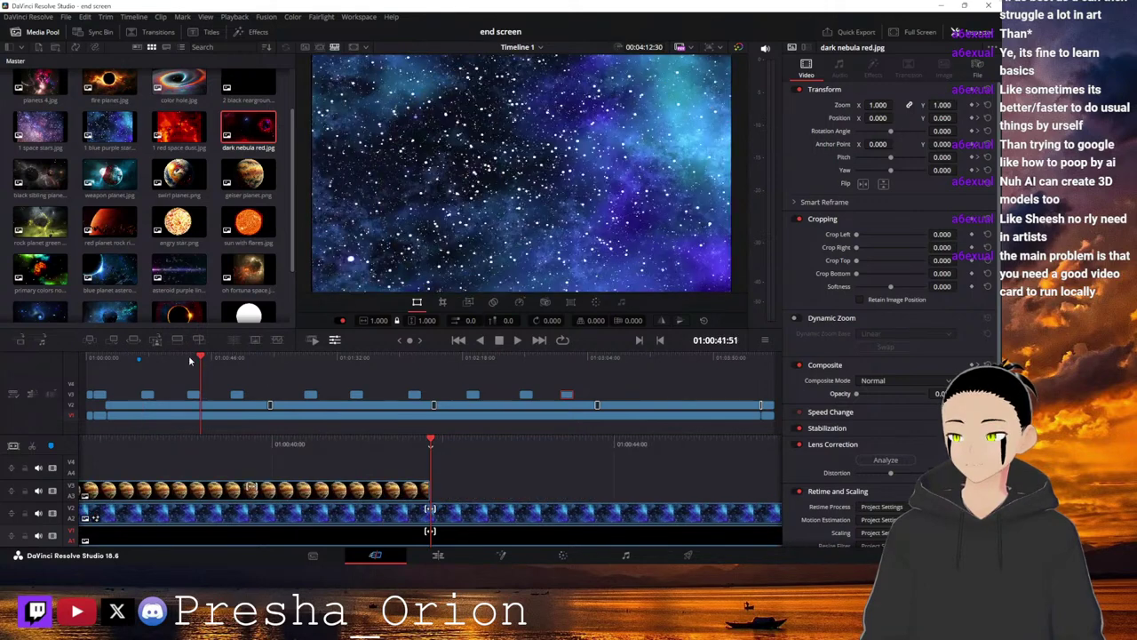
drag(342, 438, 601, 456)
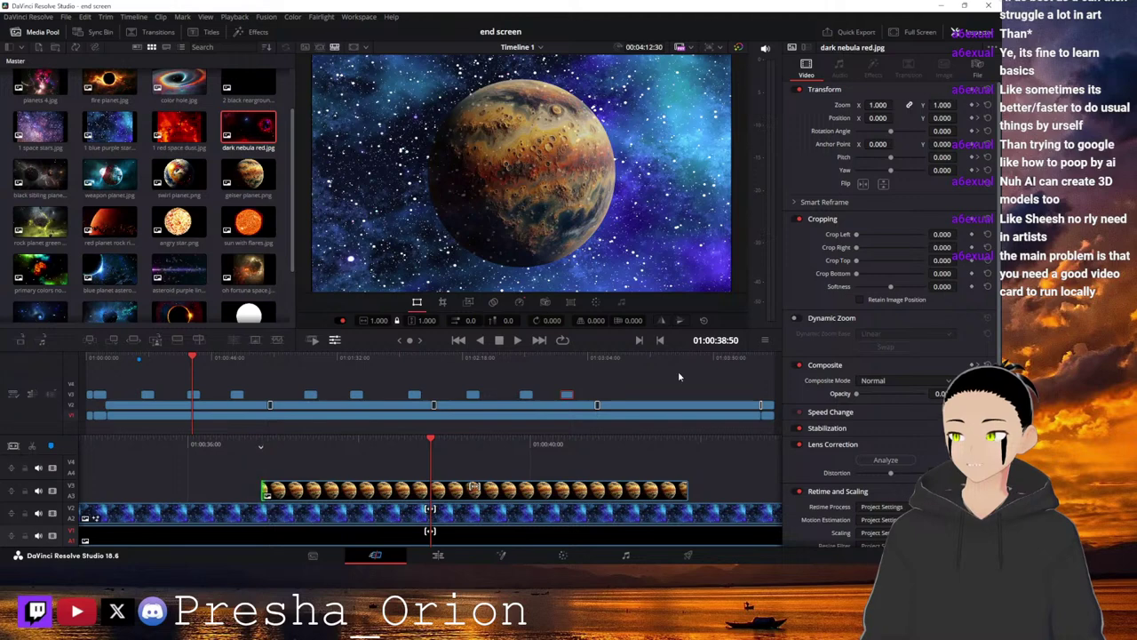
Place red planet rock ring.jpg on the third video track at 01:03:15:27, with zoom 1.220 and position X 208.
click(619, 355)
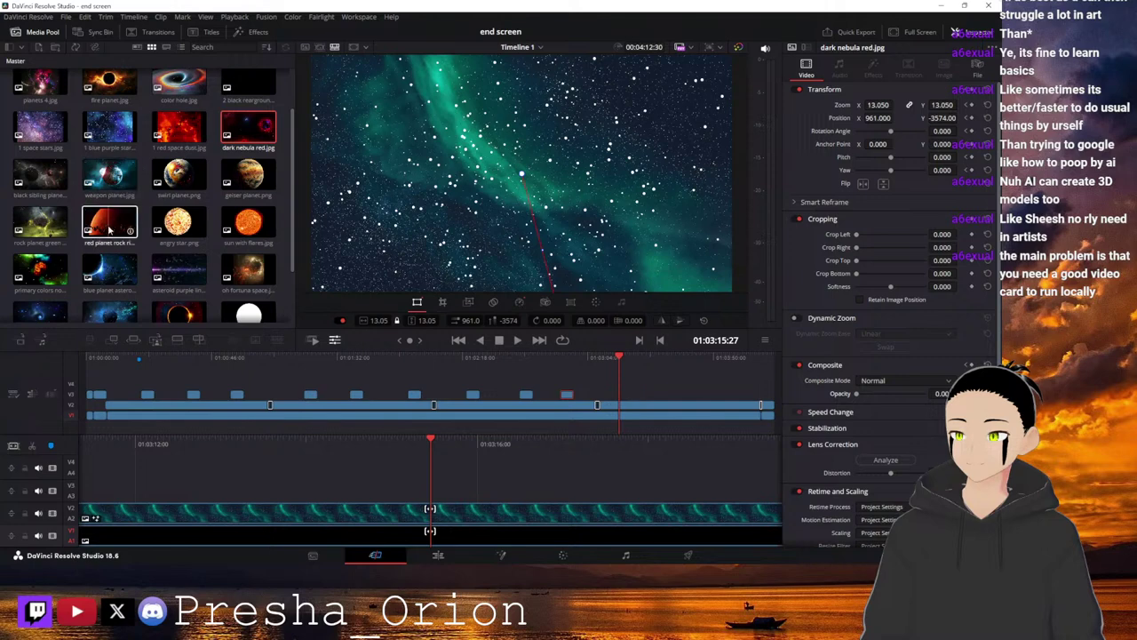
drag(108, 229, 436, 494)
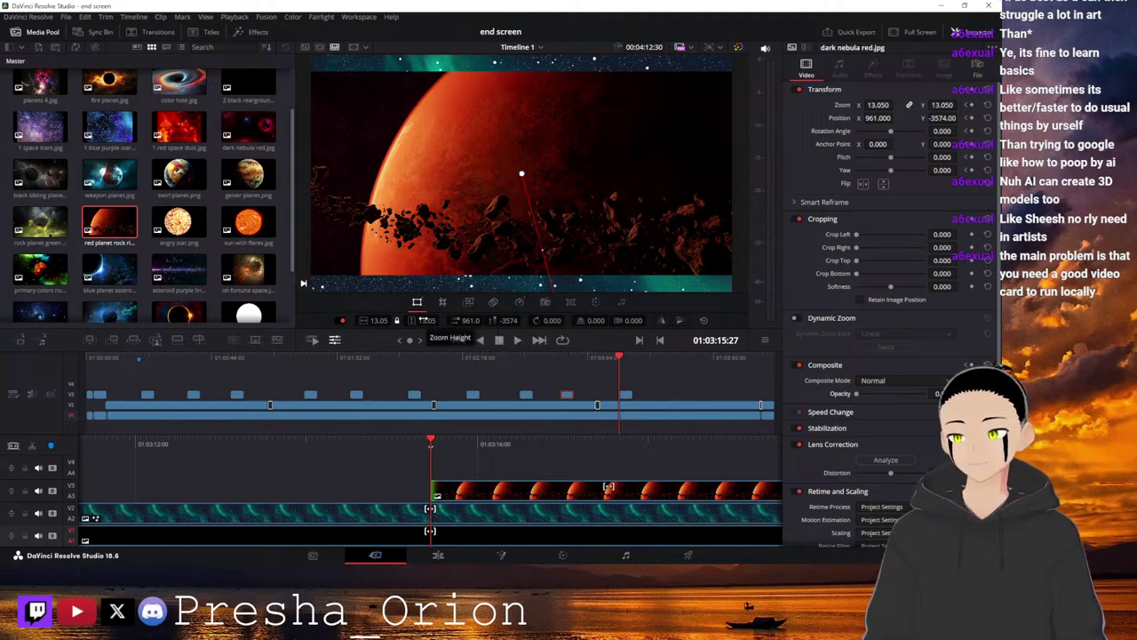
drag(425, 322, 430, 322)
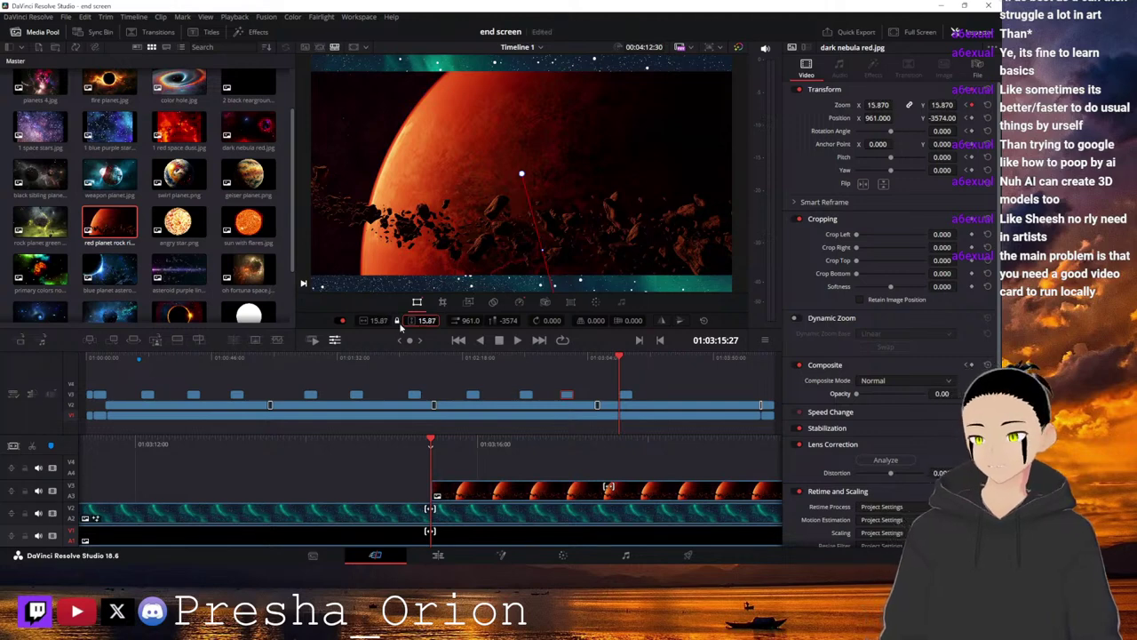
key(ctrl+z)
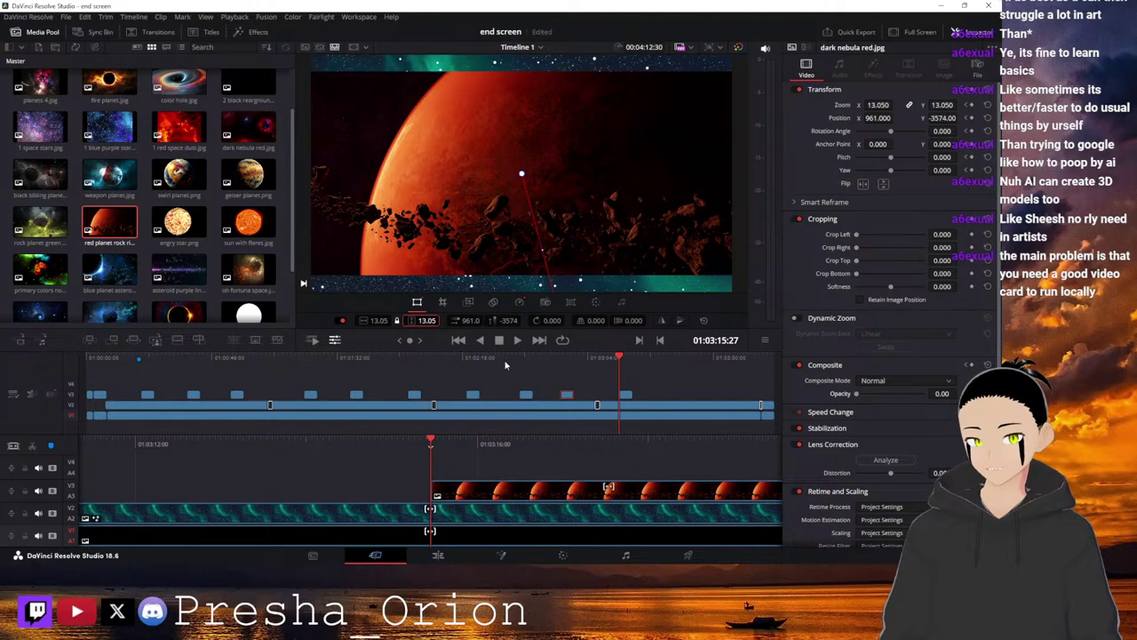
click(502, 493)
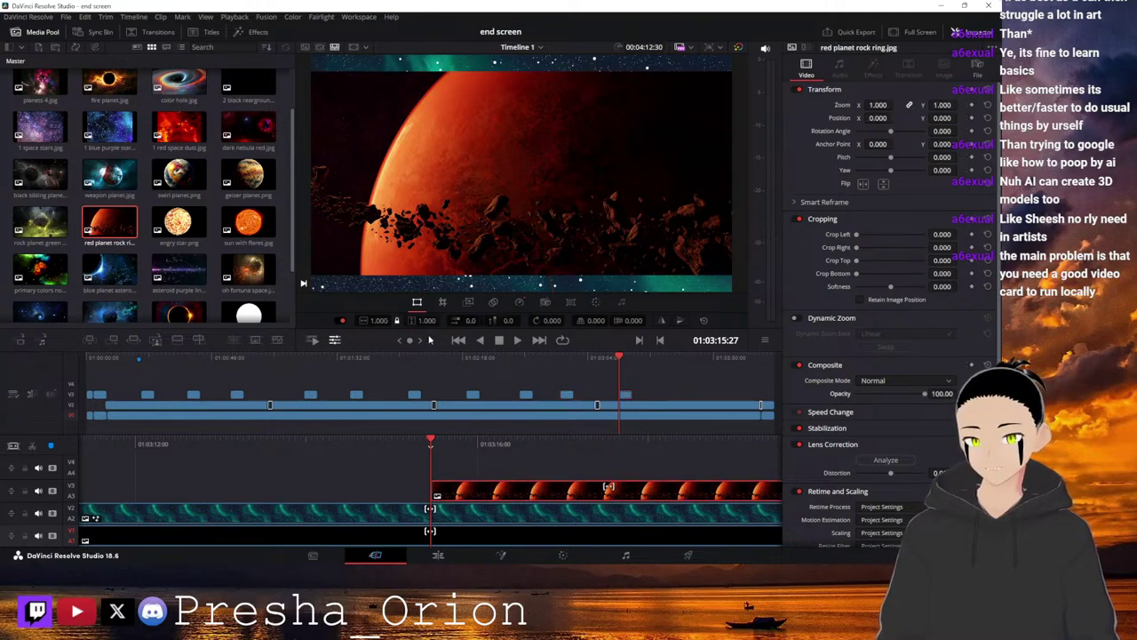
drag(428, 320, 441, 319)
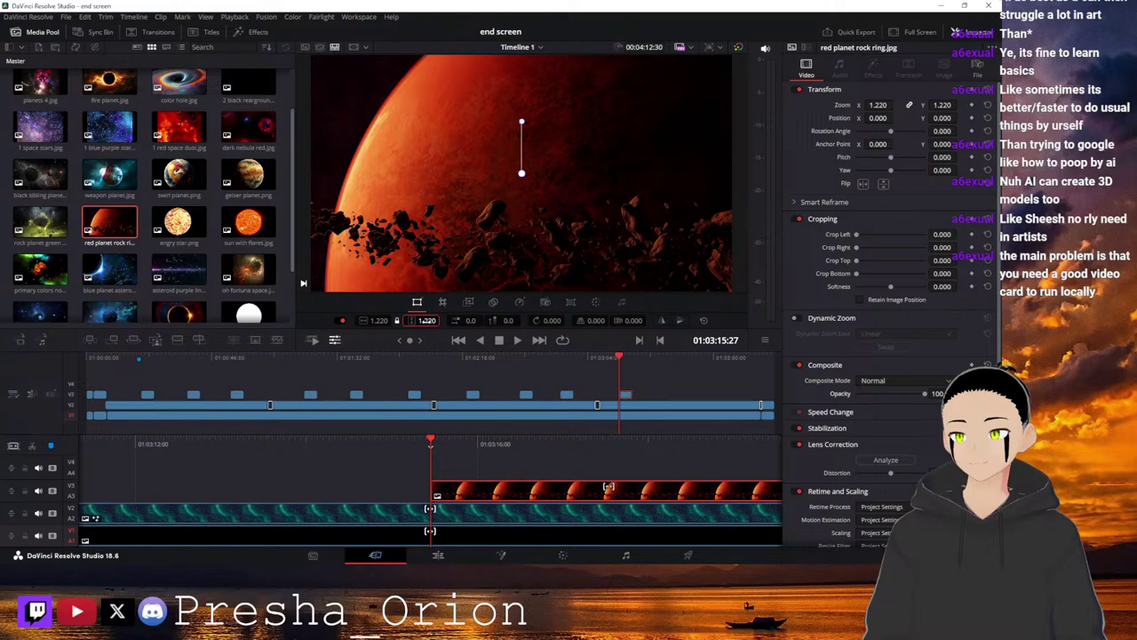
drag(476, 320, 527, 320)
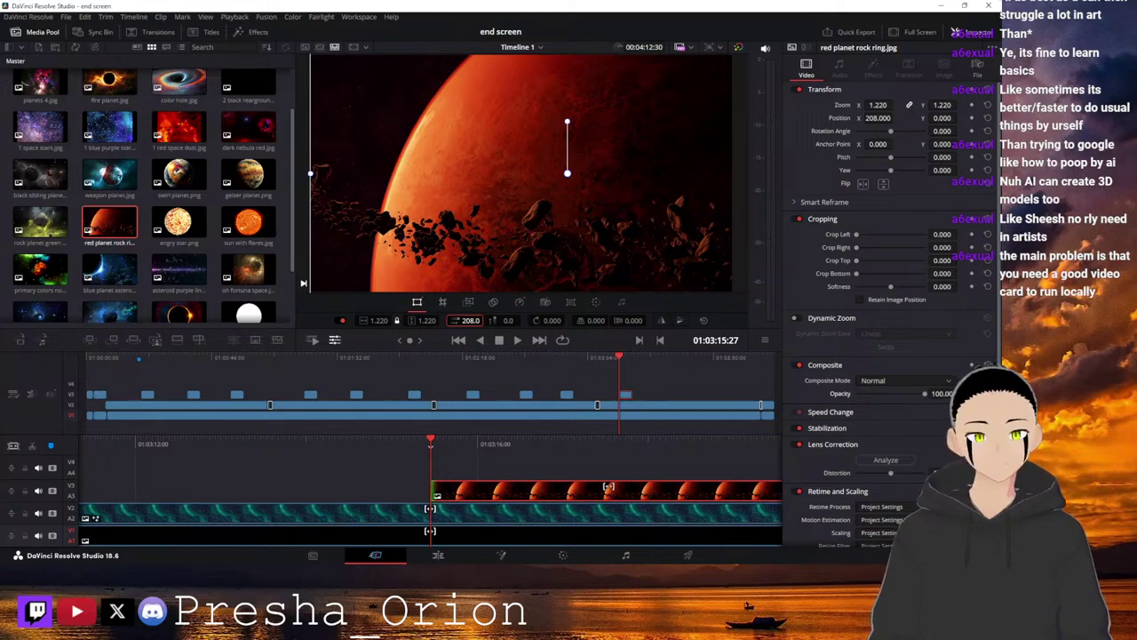
Keyframe the red planet rock ring clip's opacity at 0 at 01:03:15:27 and move the playhead to 01:03:17:57.
drag(900, 399, 853, 394)
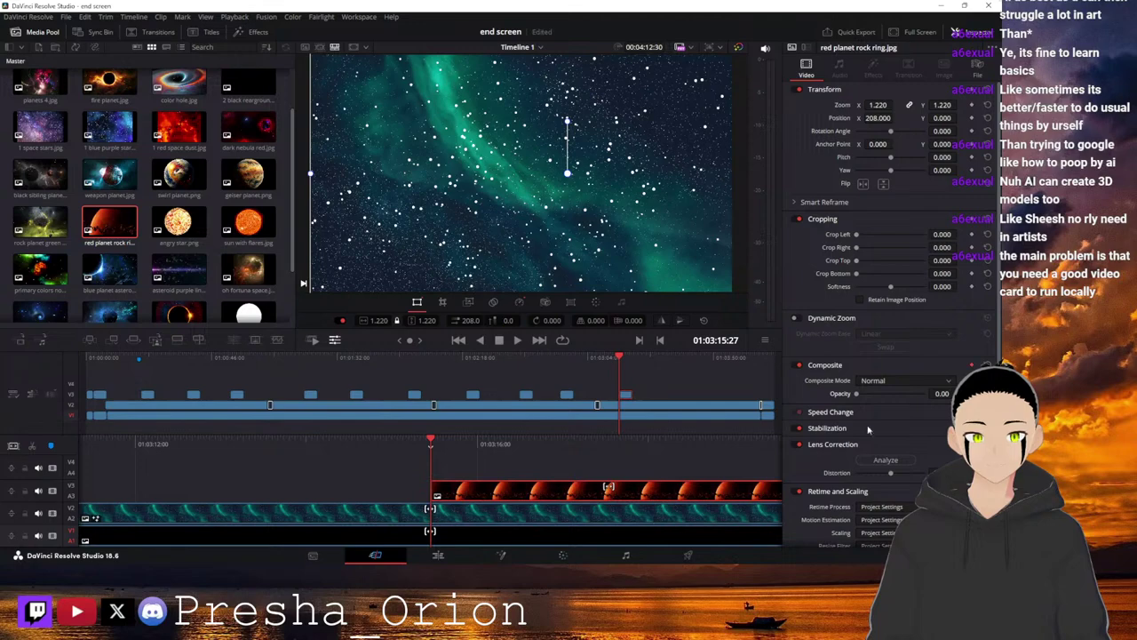
key(space)
key(space)
Switch to the browser, skip the YouTube background music video ahead to about 1:54:44, and return to DaVinci Resolve.
mouse_move(495, 552)
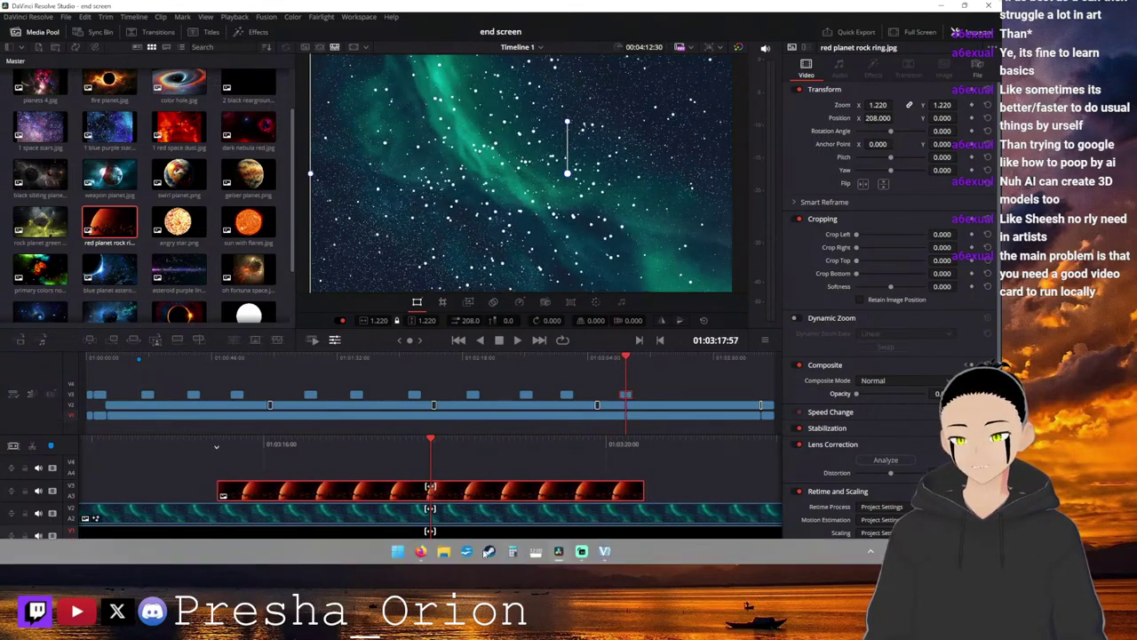
mouse_move(421, 551)
click(475, 498)
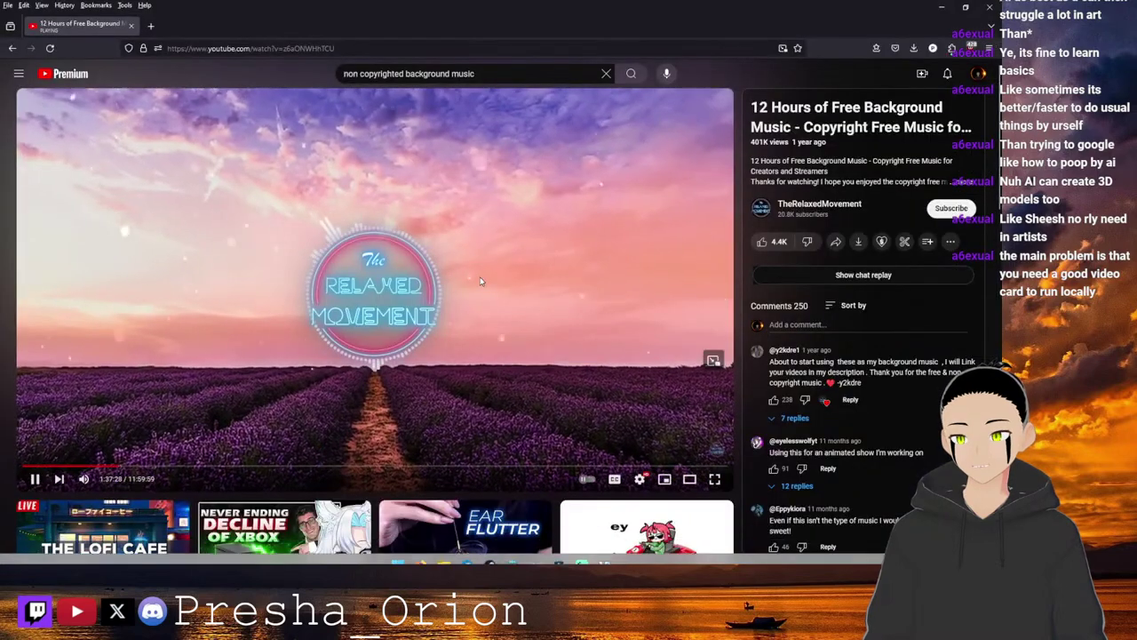
click(135, 466)
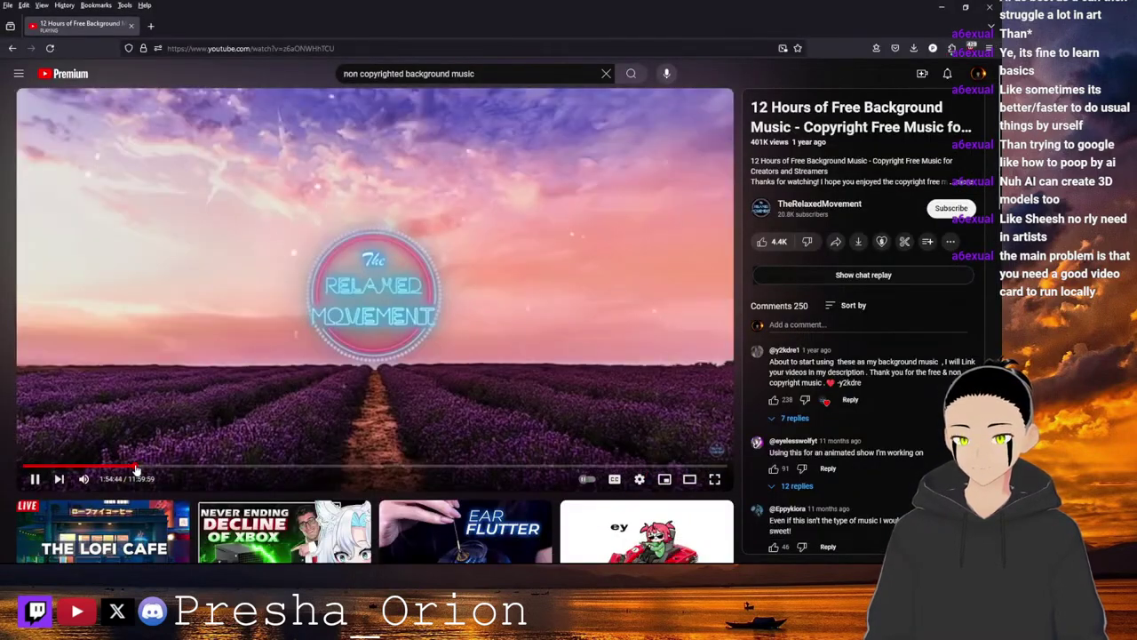
click(935, 8)
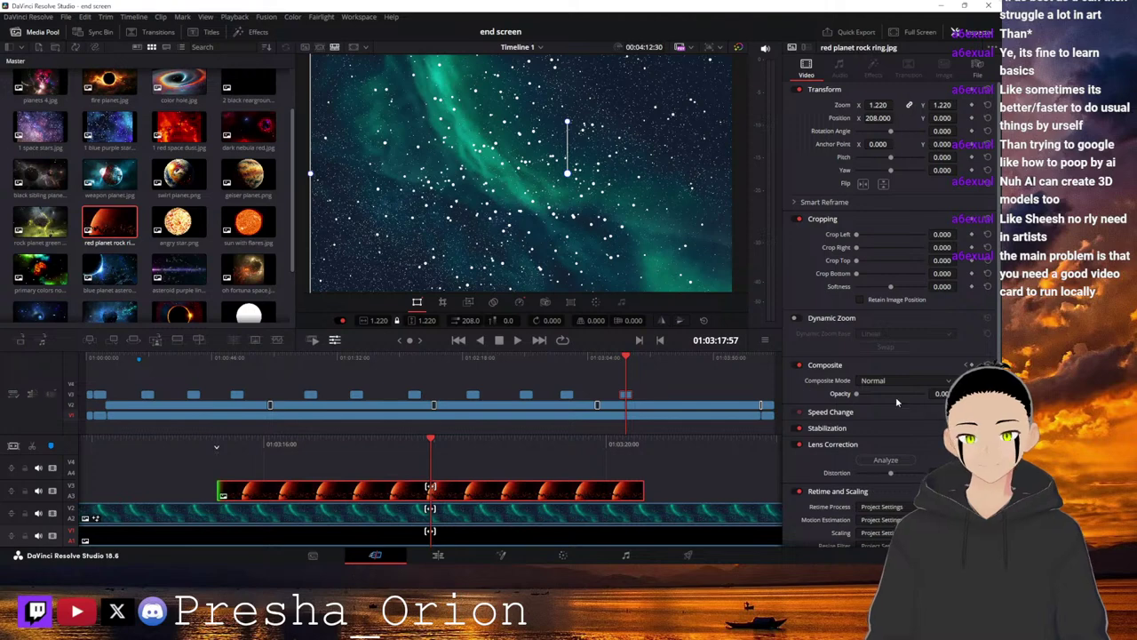
Raise the red planet rock ring clip's opacity to 100 at 01:03:17:57, and keyframe its transform there and at 01:03:18:00.
drag(857, 396, 950, 396)
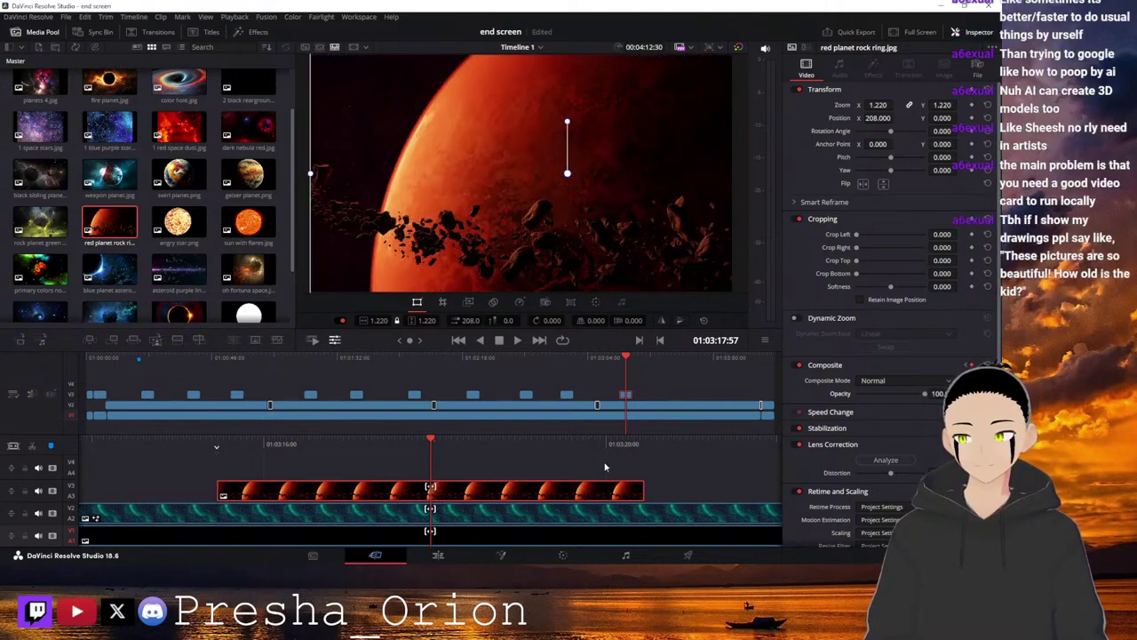
scroll(537, 442, down, 5)
drag(538, 442, 441, 439)
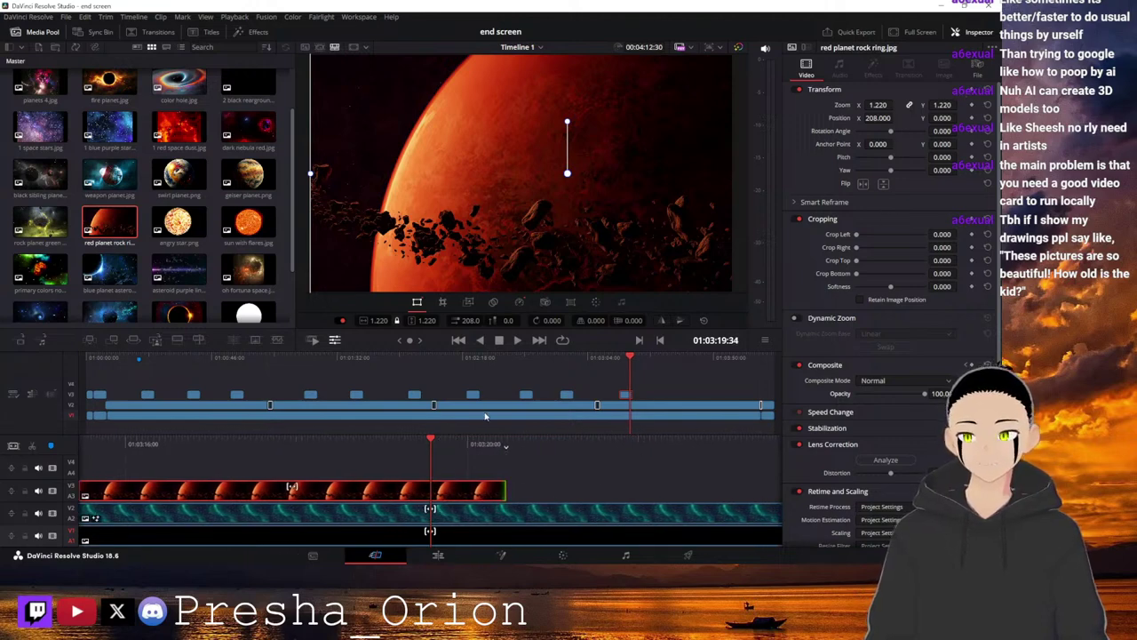
drag(459, 440, 594, 439)
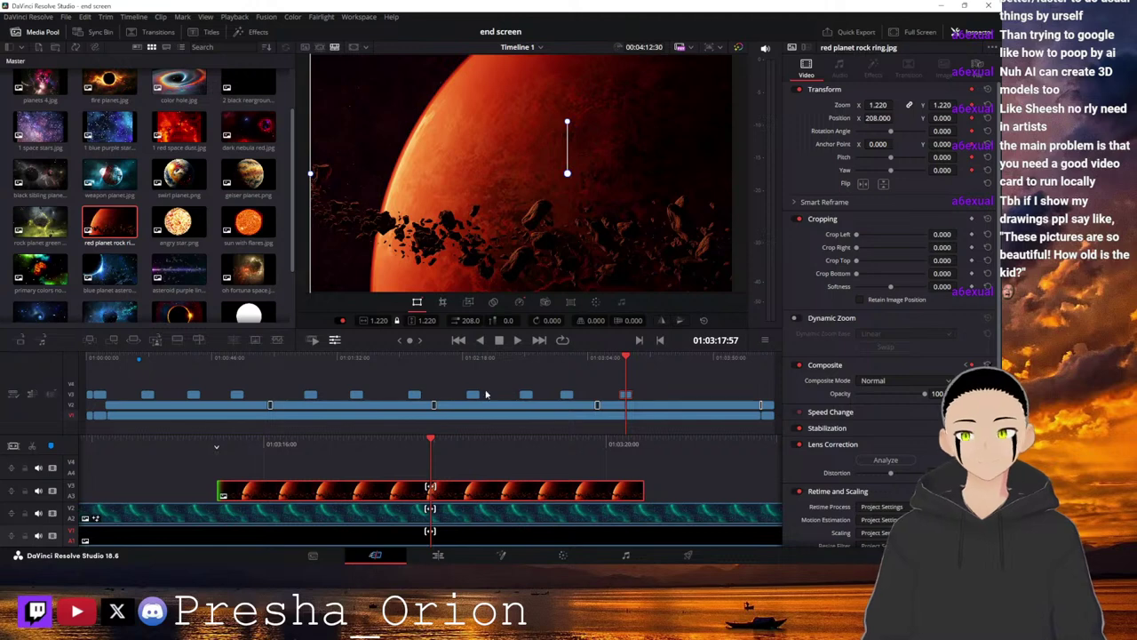
drag(509, 437, 507, 438)
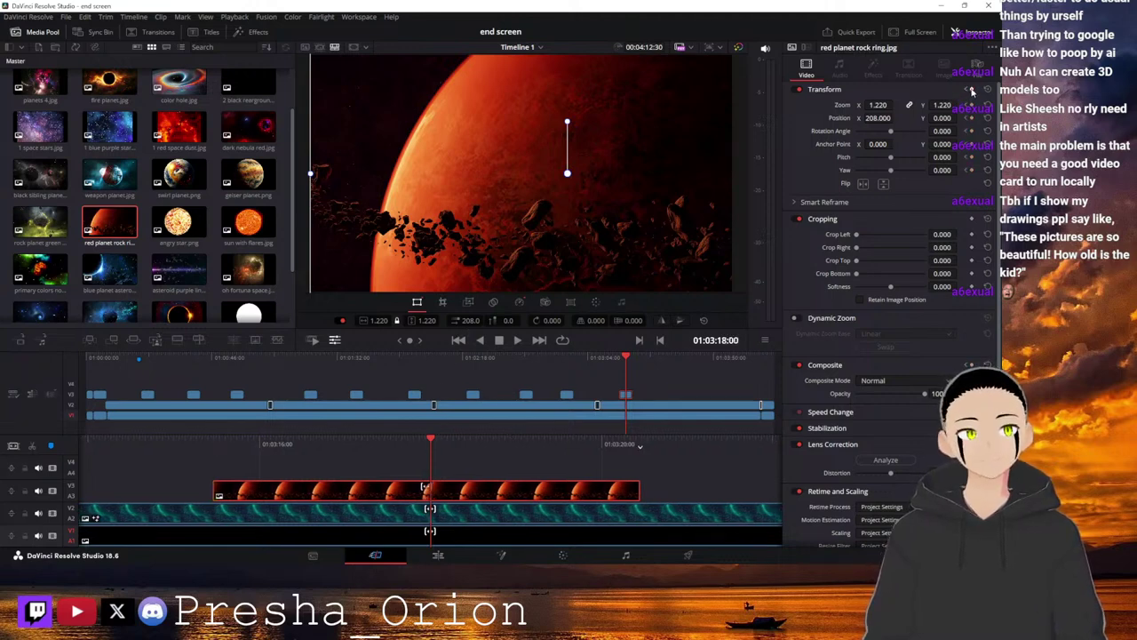
At 01:03:19:40, set the red planet rock ring clip's zoom to 5.300 and its position to X 4108, Y -1618.
drag(588, 443, 446, 460)
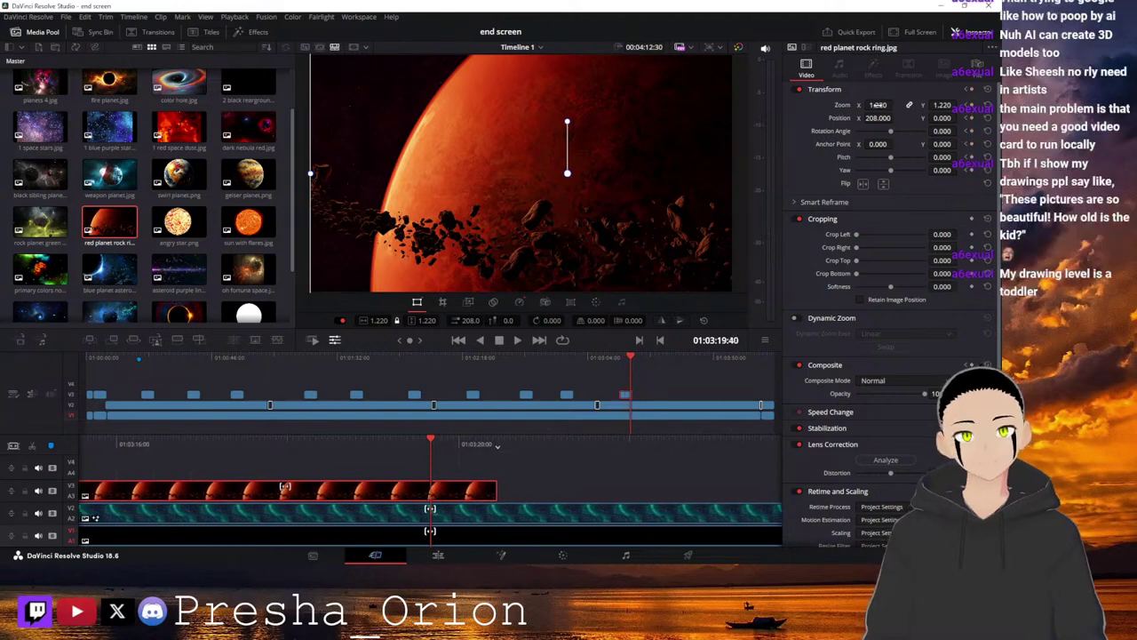
drag(878, 105, 281, 179)
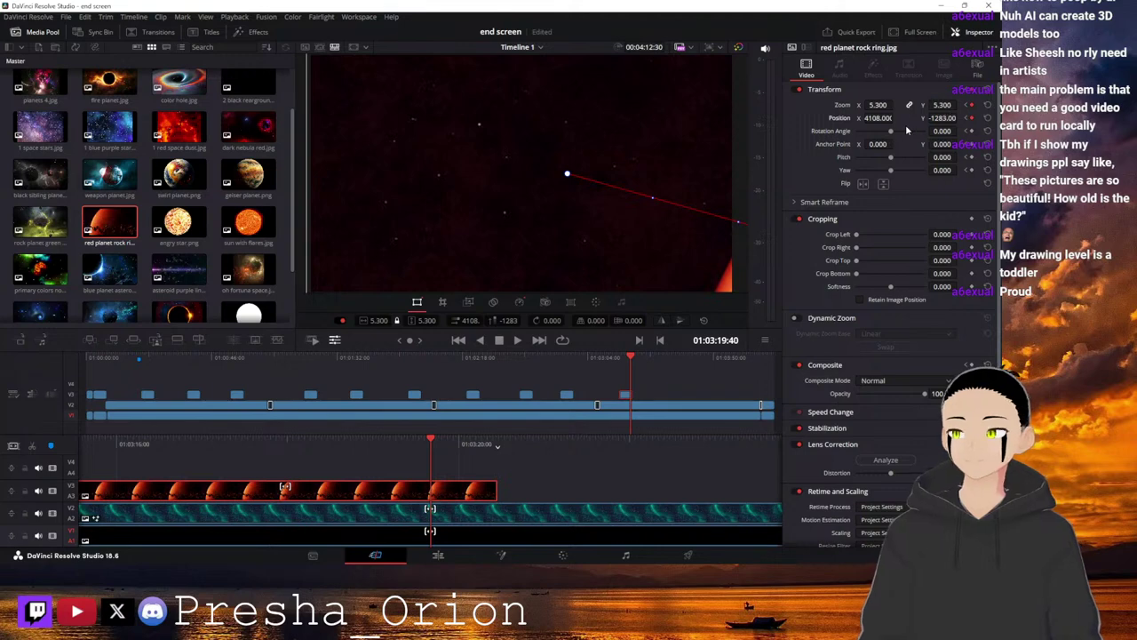
drag(951, 118, 895, 119)
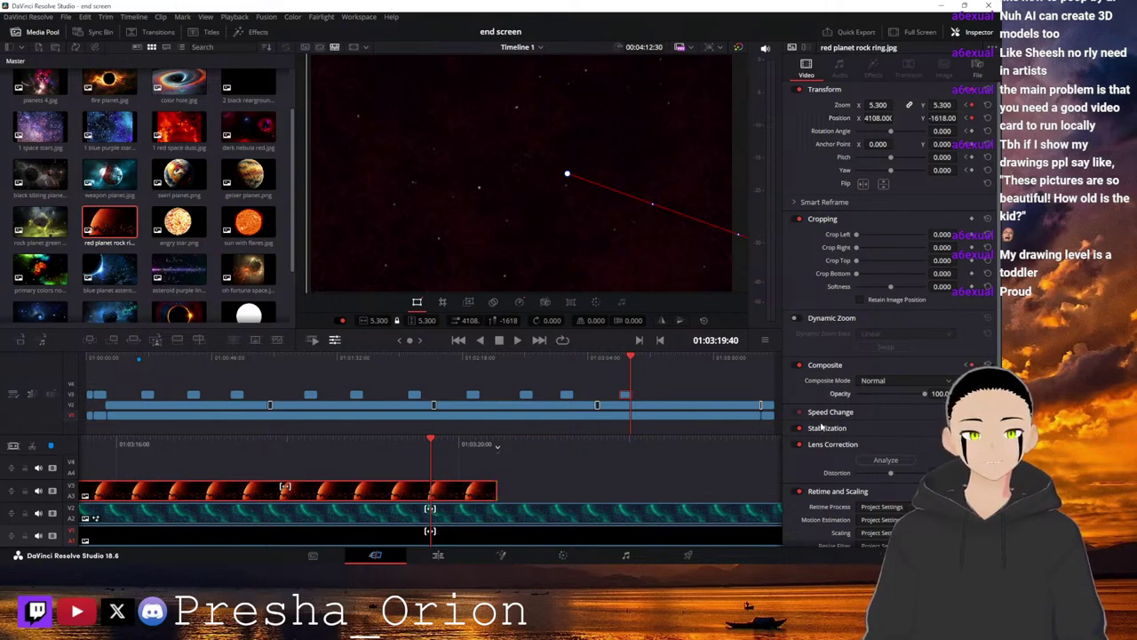
Drop the red planet rock ring clip's opacity to 0 at the end of the clip.
key(space)
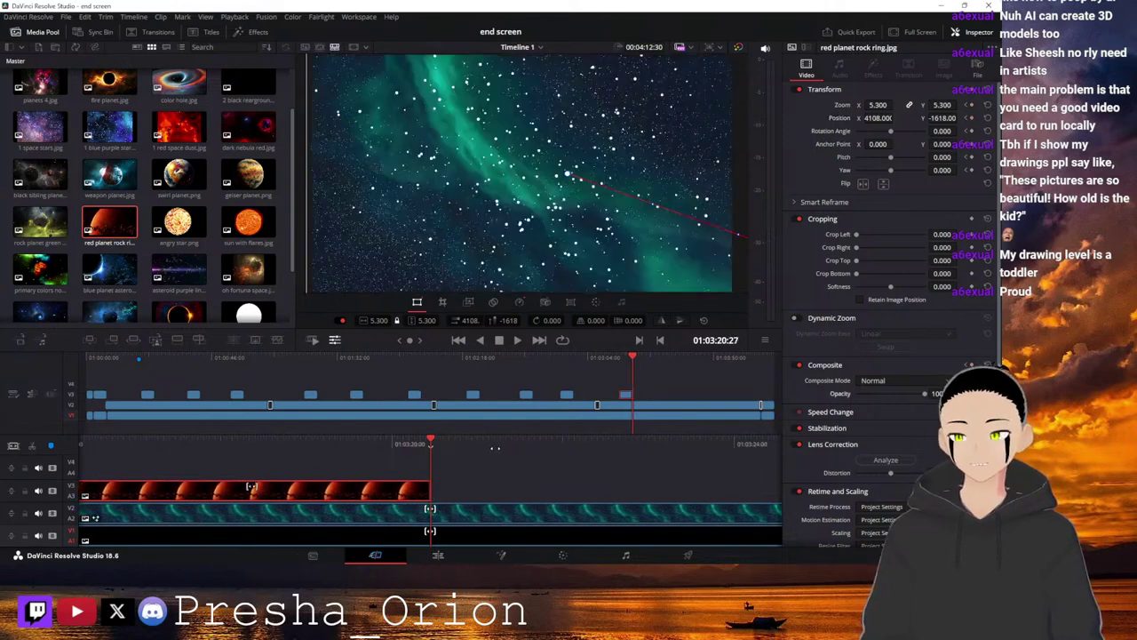
drag(925, 394, 819, 403)
Play back the red planet rock ring clip from about 01:03:13:01, and move the playhead to 01:03:34:01.
drag(315, 437, 997, 437)
drag(1038, 355, 951, 356)
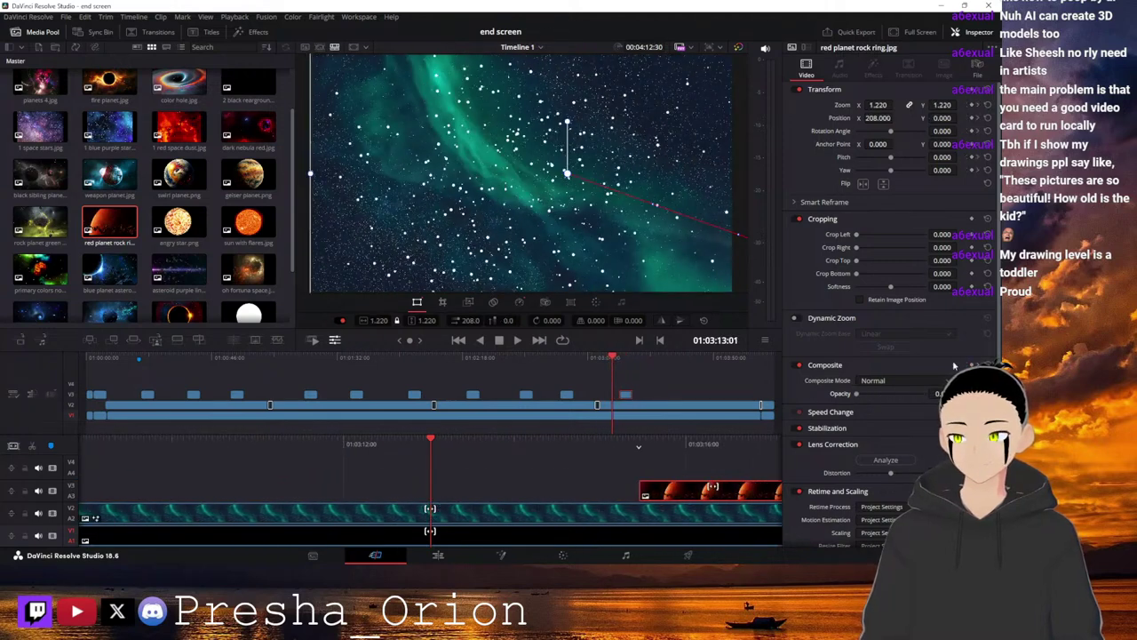
click(517, 340)
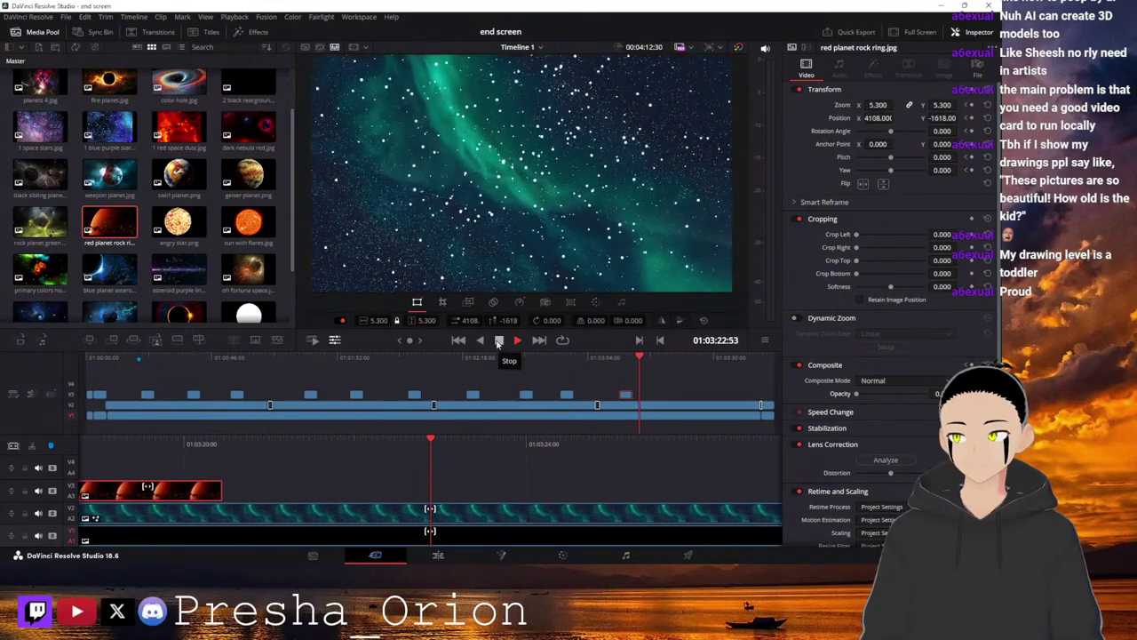
click(671, 358)
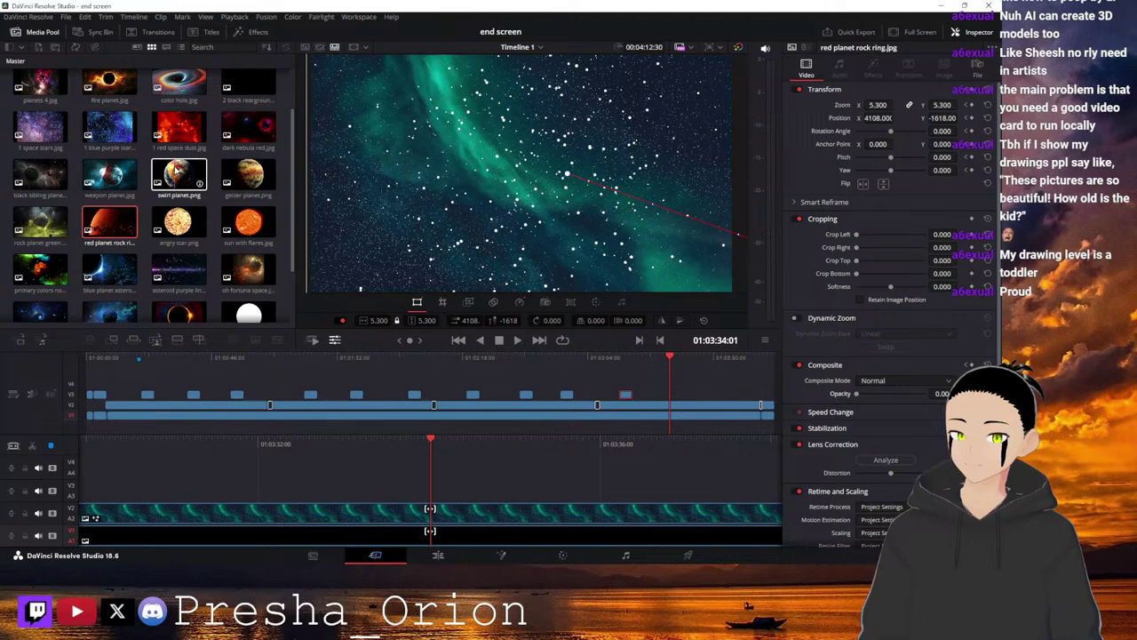
scroll(178, 173, up, 1)
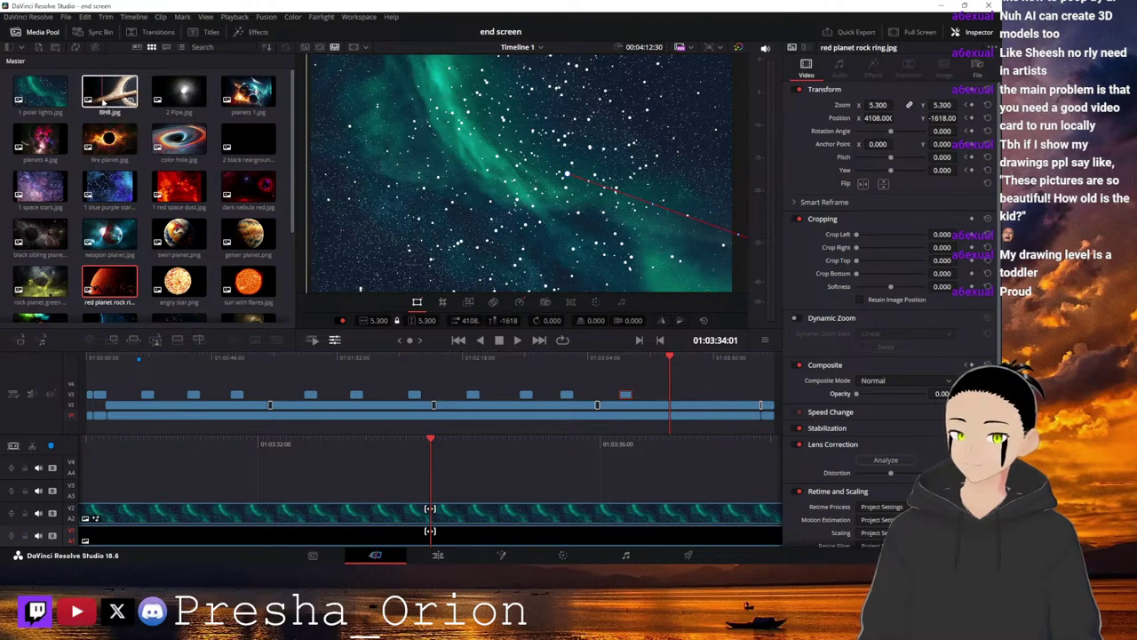
mouse_move(104, 82)
mouse_down()
mouse_move(274, 260)
mouse_move(452, 474)
mouse_move(435, 494)
mouse_up()
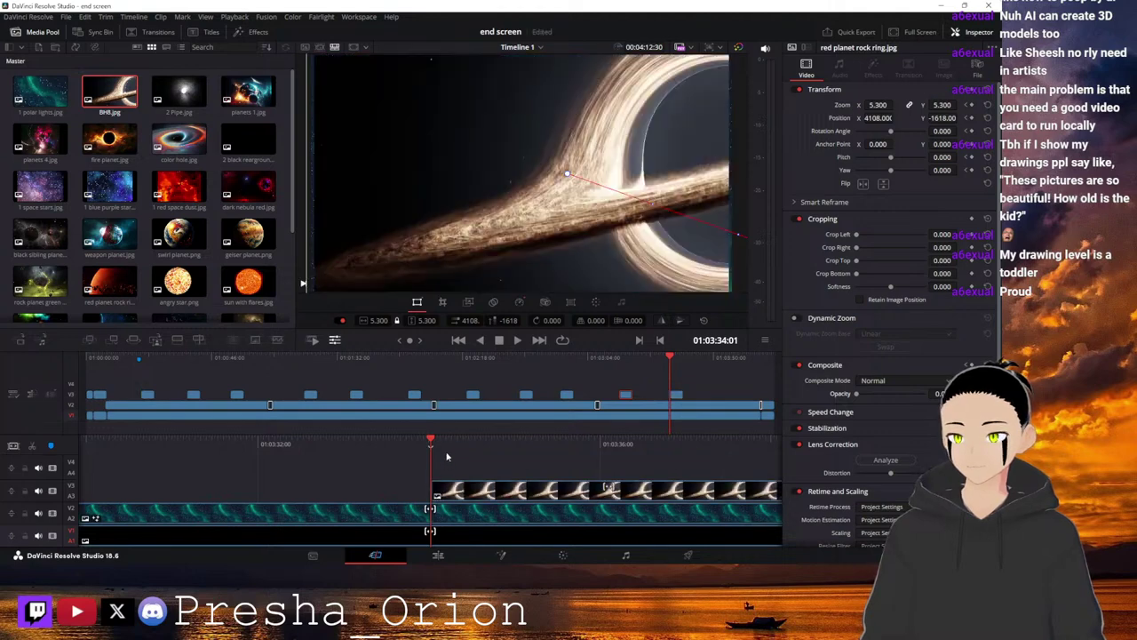
right_click(486, 493)
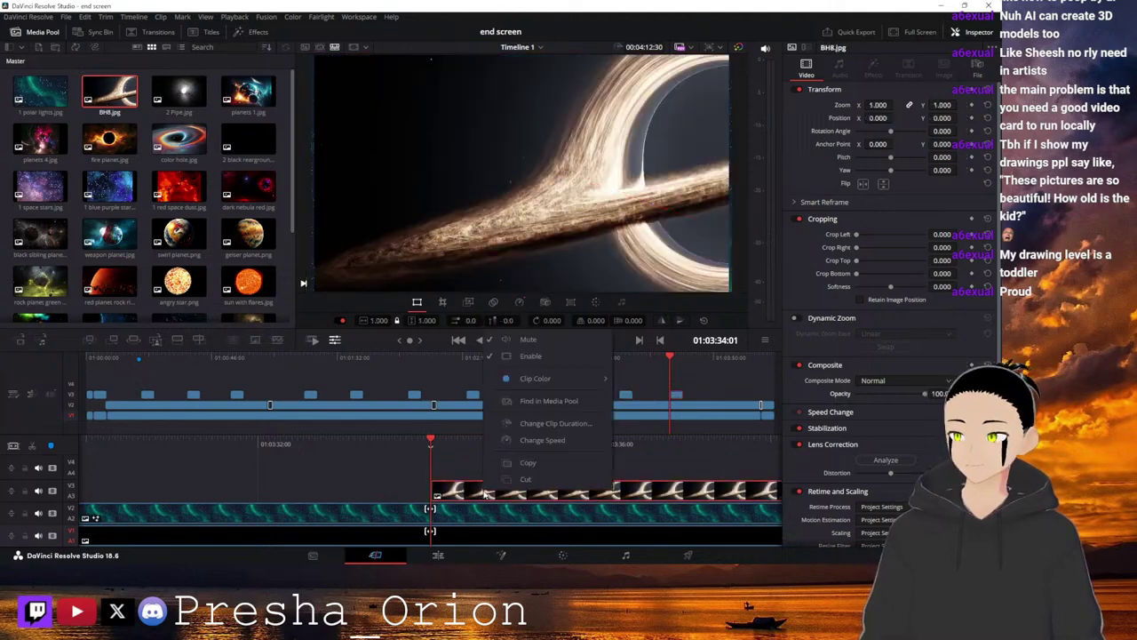
click(537, 484)
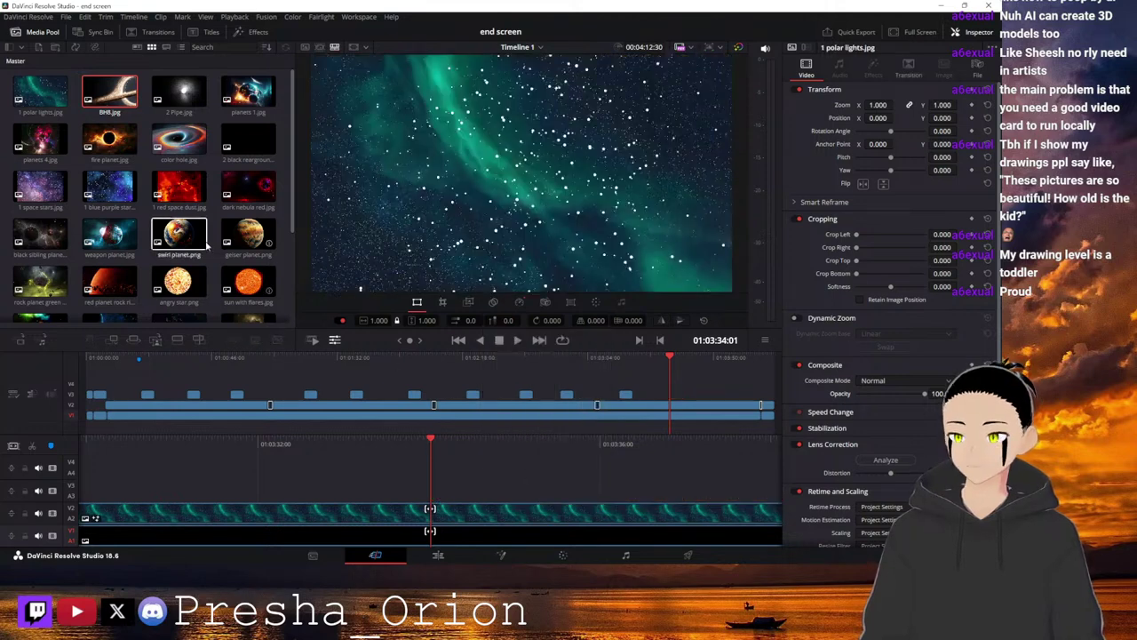
Place crazy black hole.png on track V3 at 01:03:34:01 and set its zoom to 1.040.
scroll(200, 249, down, 3)
drag(109, 287, 459, 494)
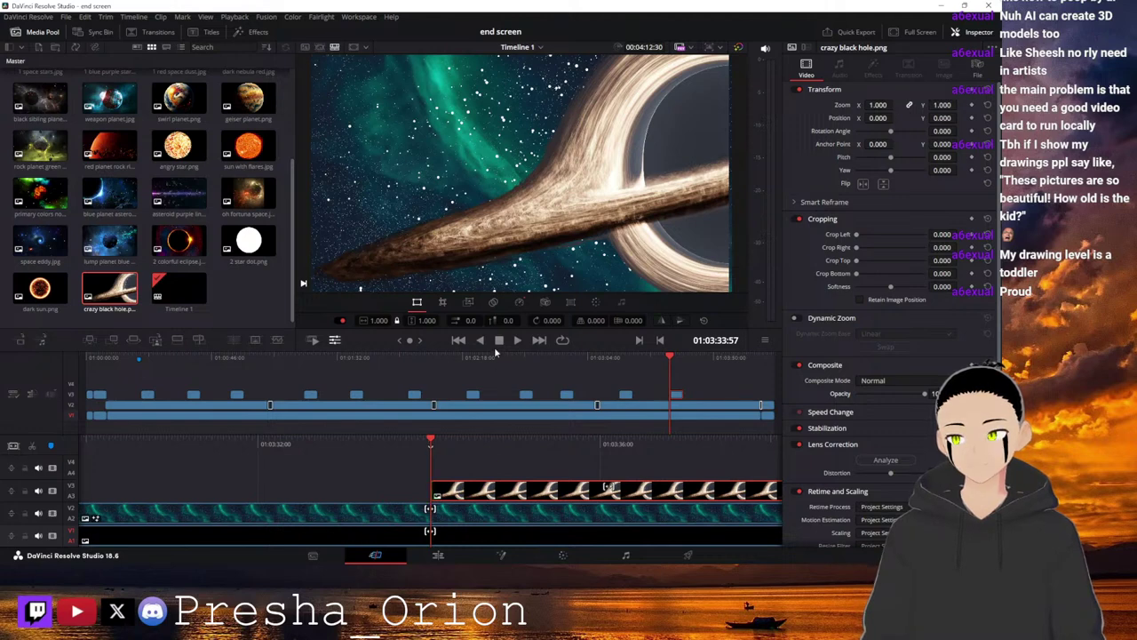
drag(431, 321, 431, 321)
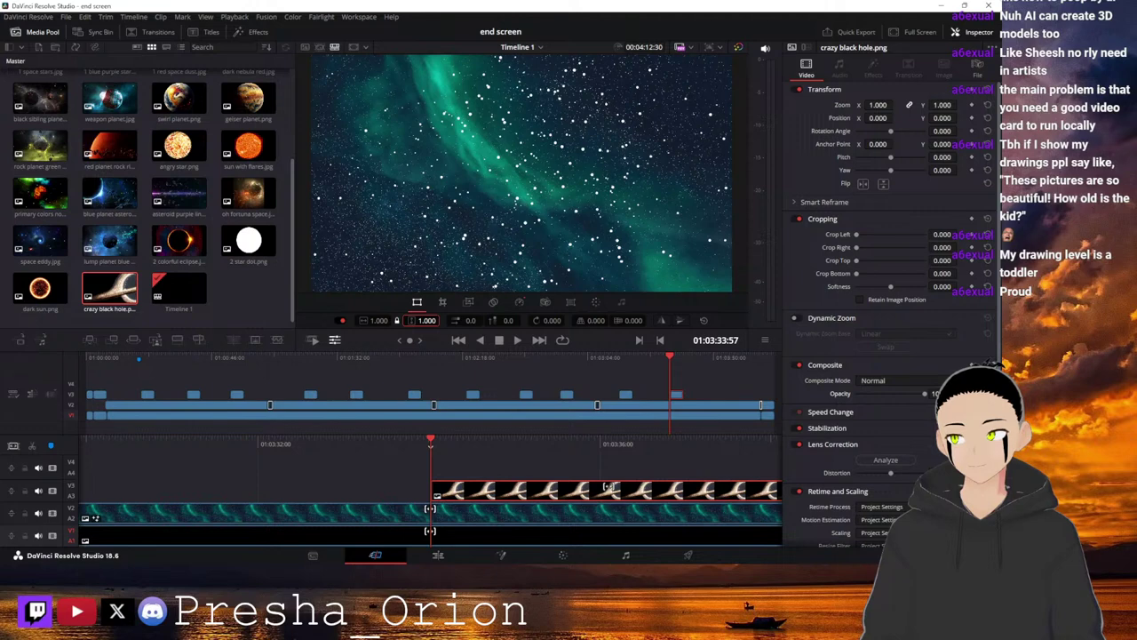
drag(431, 322, 435, 322)
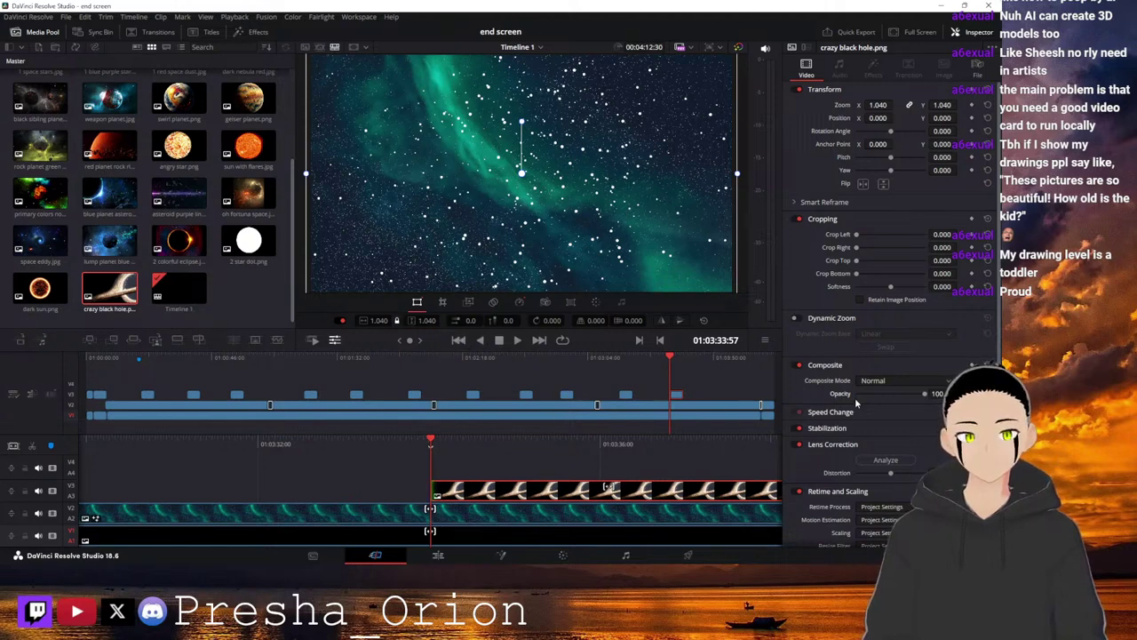
Keyframe the crazy black hole clip's opacity at 0 at 01:03:34:01.
mouse_move(431, 447)
mouse_down()
mouse_move(380, 446)
mouse_move(430, 444)
mouse_up()
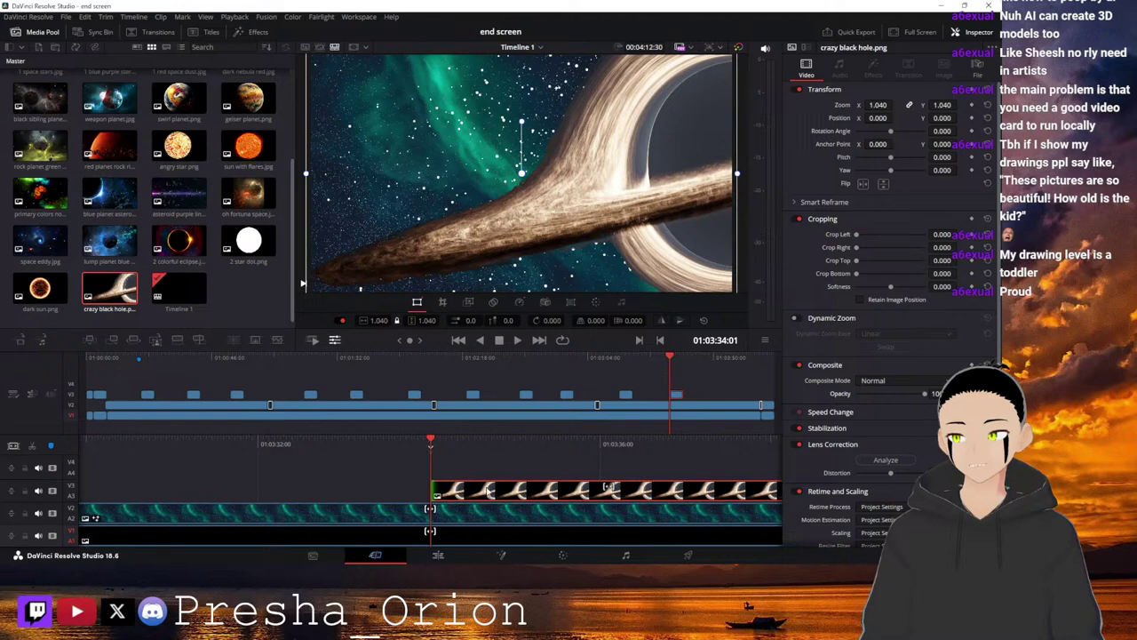
drag(524, 440, 526, 440)
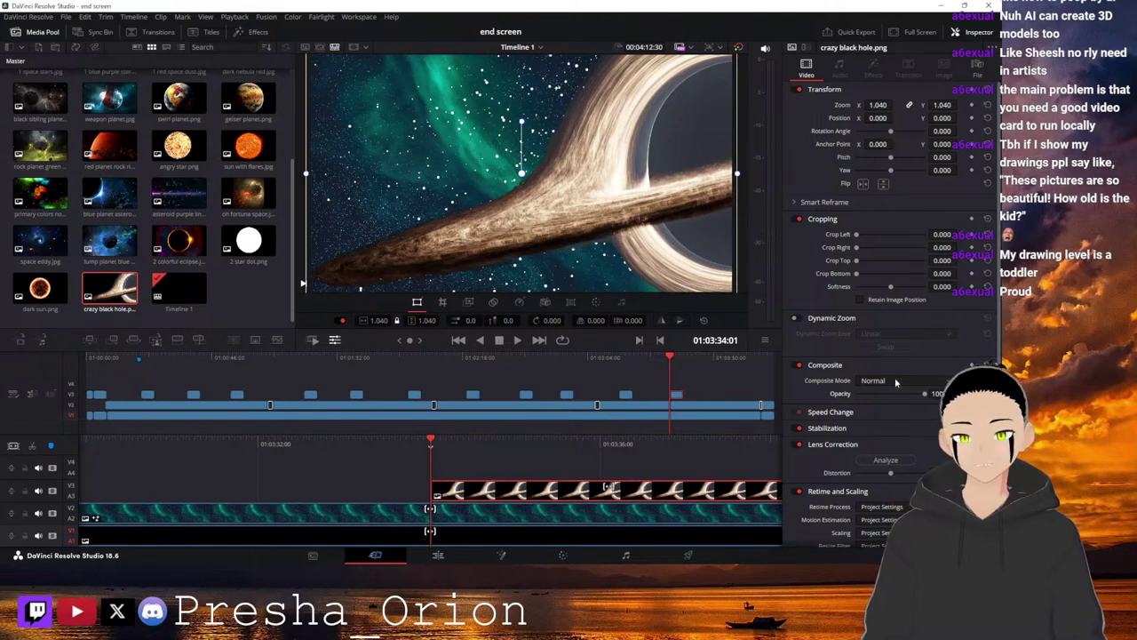
drag(924, 393, 808, 394)
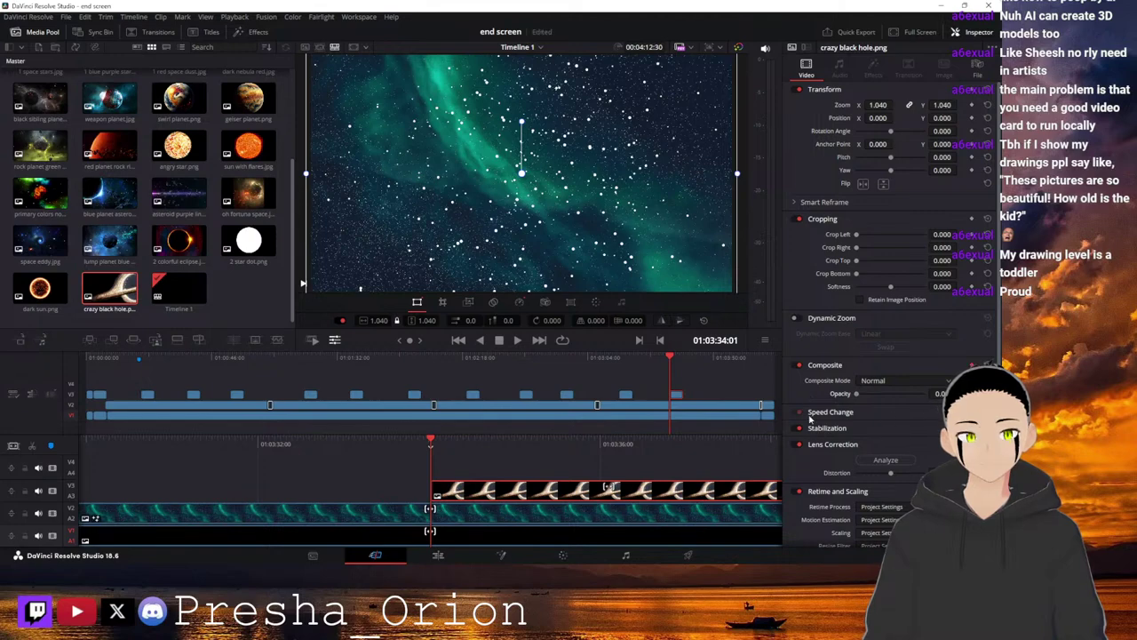
Raise the crazy black hole clip's opacity to 100 at 01:03:36:31, and keyframe its transform there and at 01:03:36:32.
drag(658, 439, 442, 430)
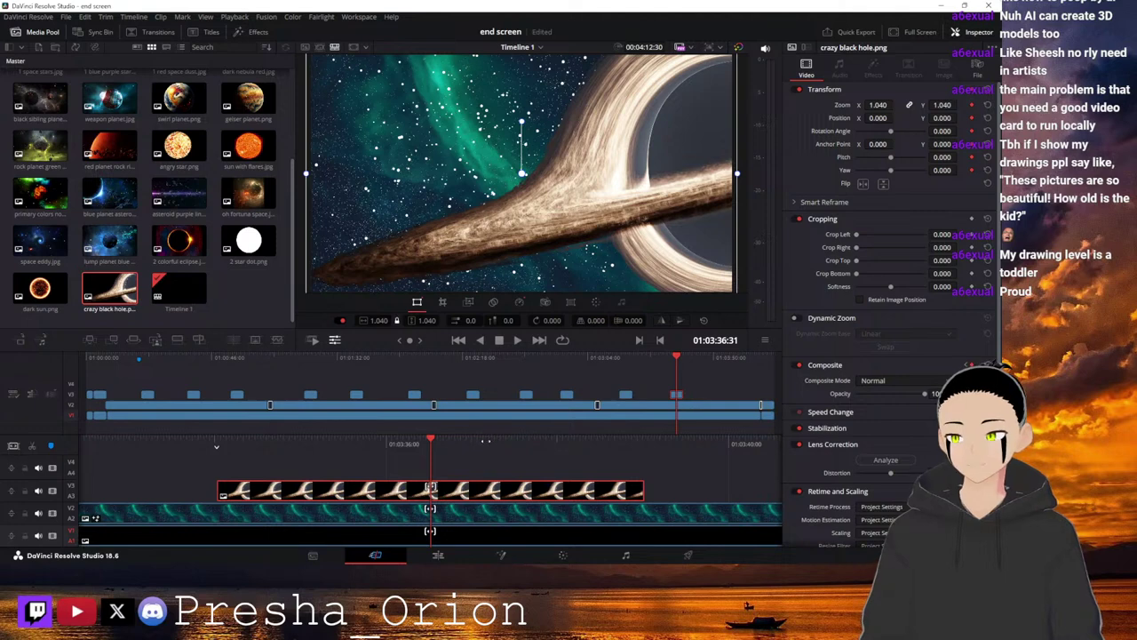
key(Right)
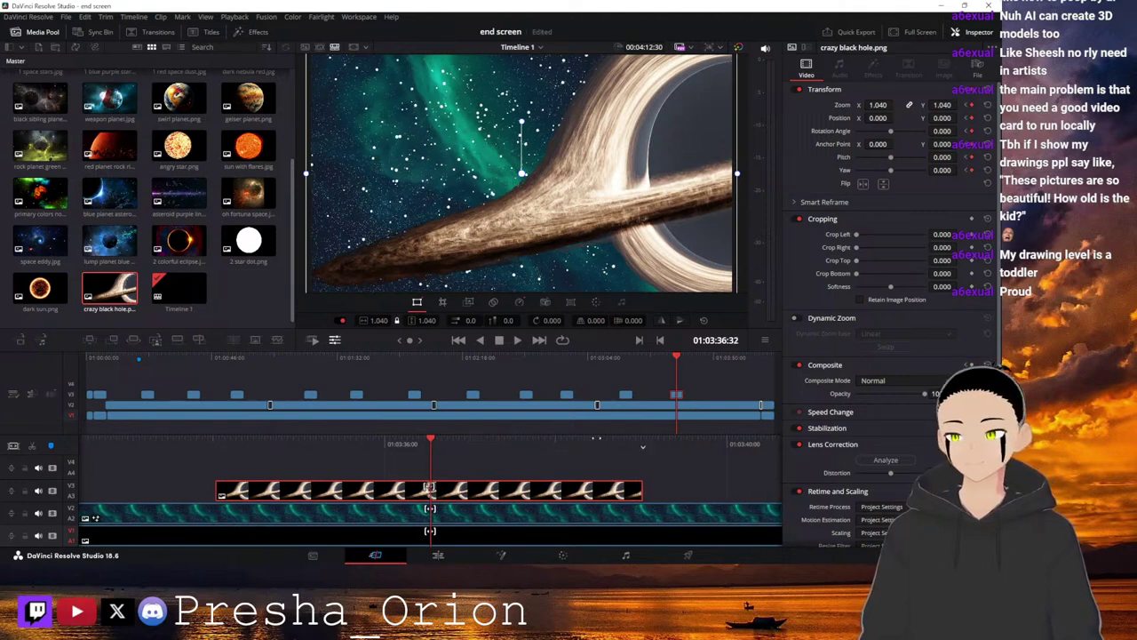
At 01:03:38:54, near the crazy black hole clip's end, set its position to X 1022, Y -563.
key(space)
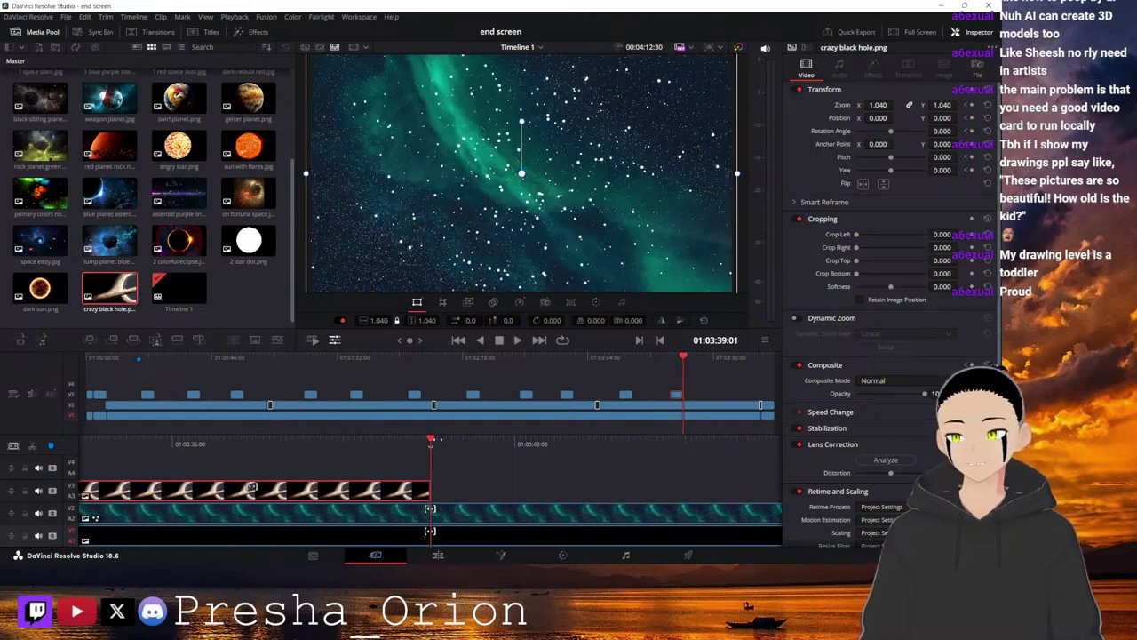
drag(449, 439, 451, 439)
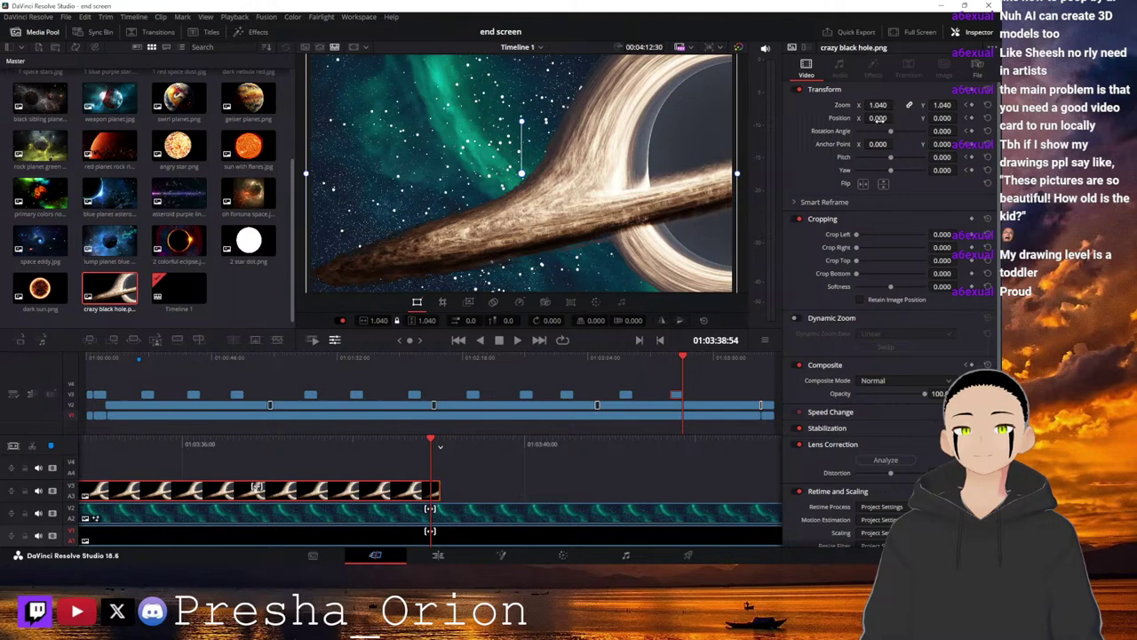
drag(880, 119, 896, 118)
drag(944, 118, 926, 118)
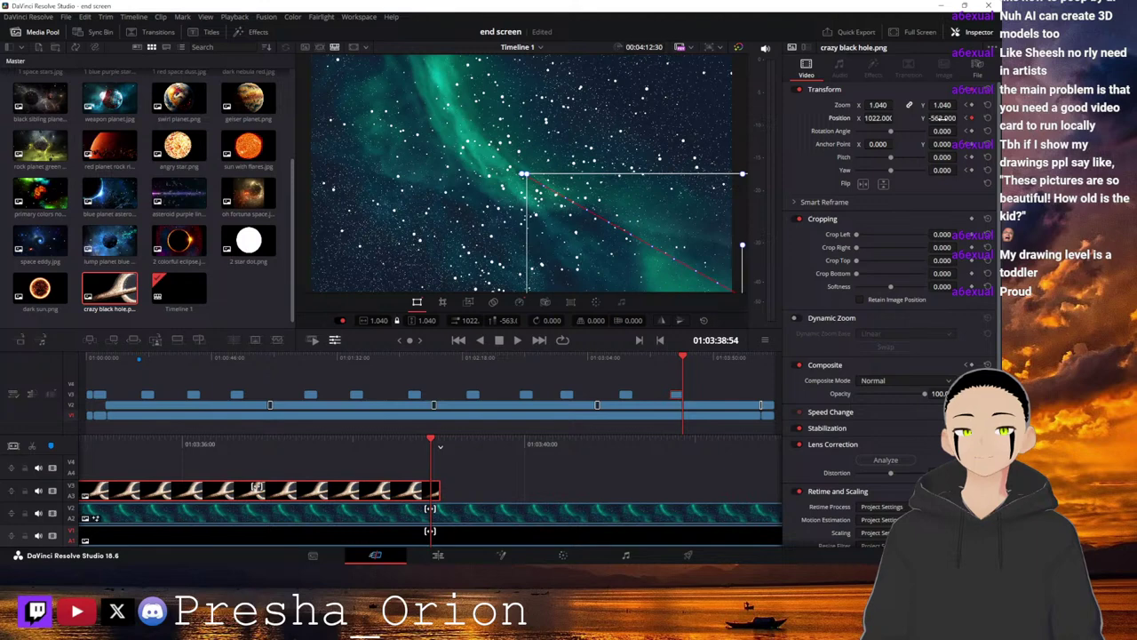
Play back the crazy black hole clip's fade-in and exit from about 01:03:33:39.
drag(495, 439, 938, 443)
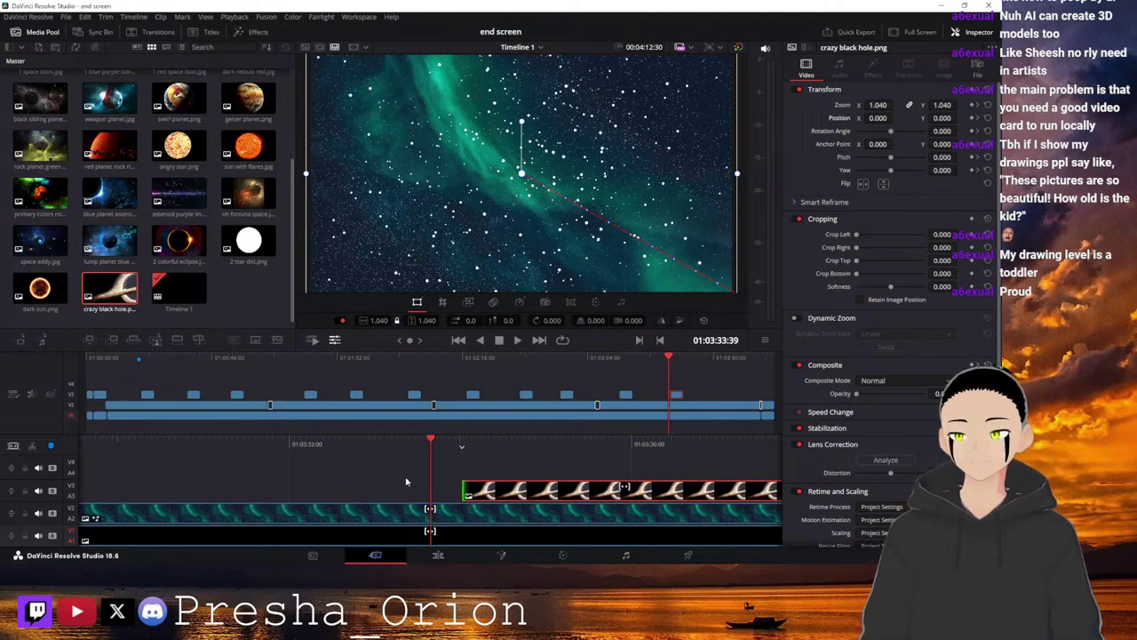
click(419, 472)
click(517, 341)
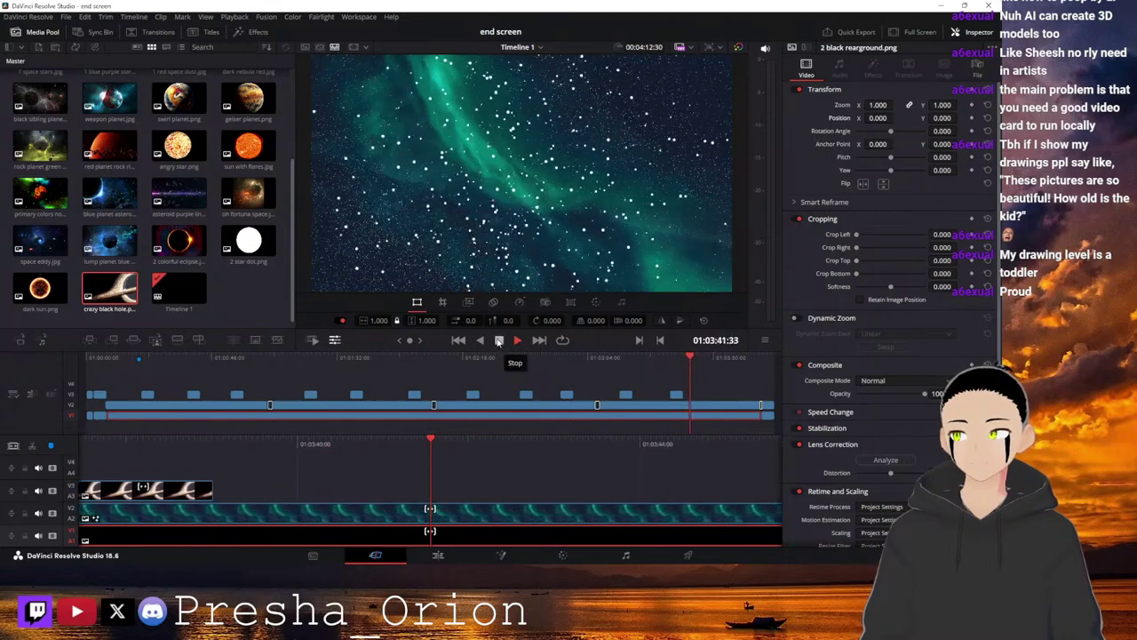
click(499, 341)
Place oh fortuna space.jpg on track V3 at 01:03:41:47 and select the placed clip.
drag(375, 414, 433, 487)
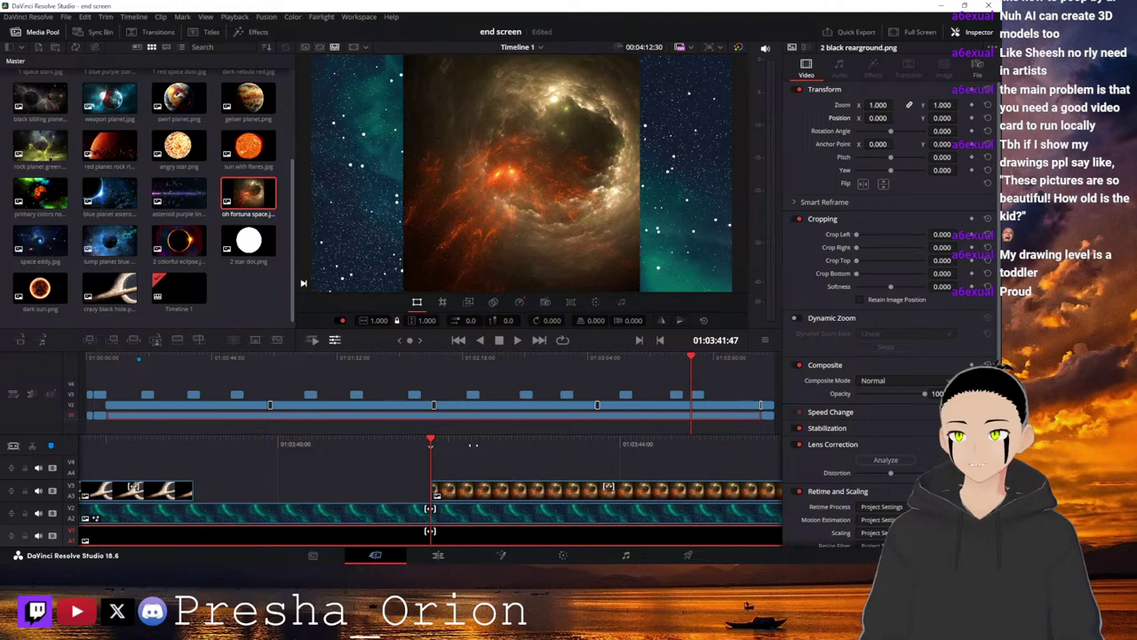
click(484, 490)
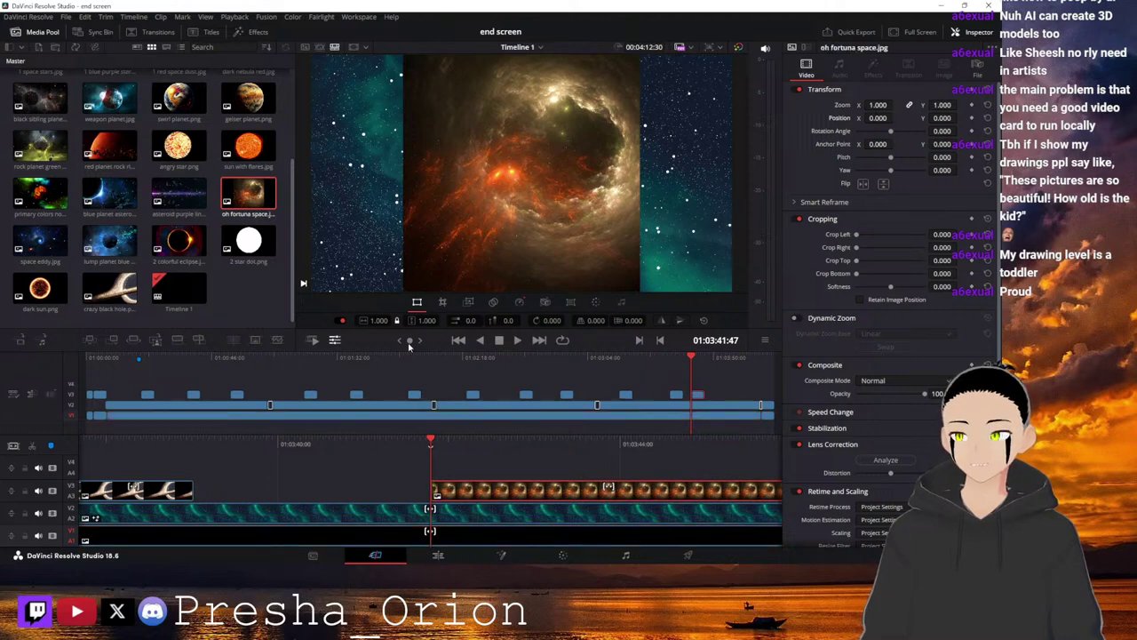
Try an image orientation of 90° right for oh fortuna space.jpg in its clip attributes.
right_click(267, 197)
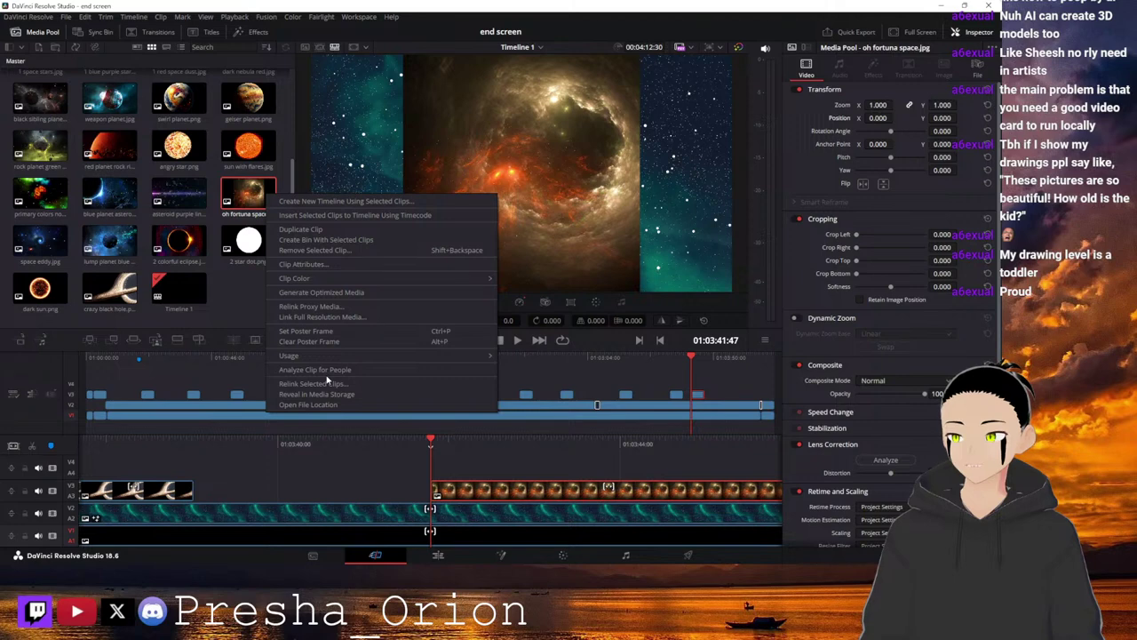
click(331, 264)
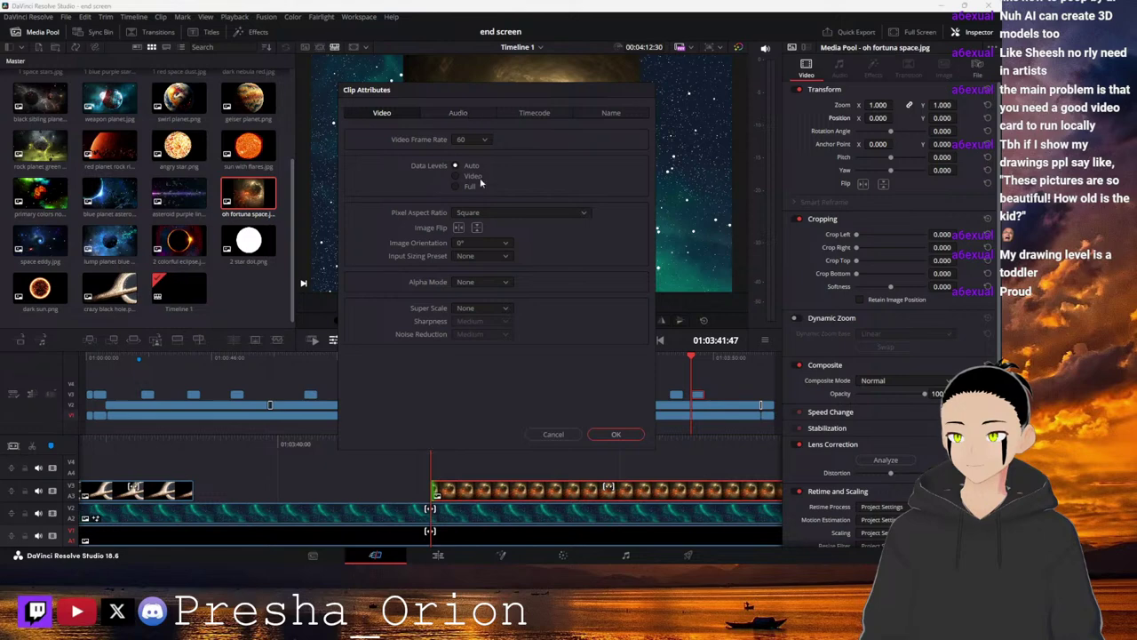
click(480, 243)
click(478, 269)
click(616, 434)
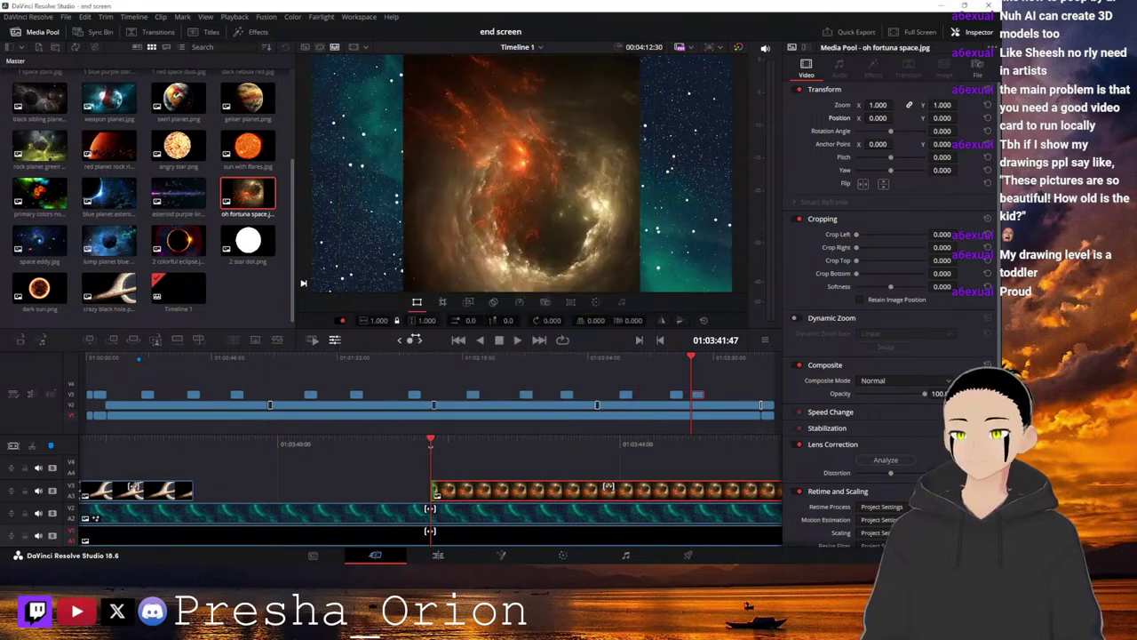
Try an image orientation of 180° for oh fortuna space.jpg in its clip attributes.
right_click(264, 189)
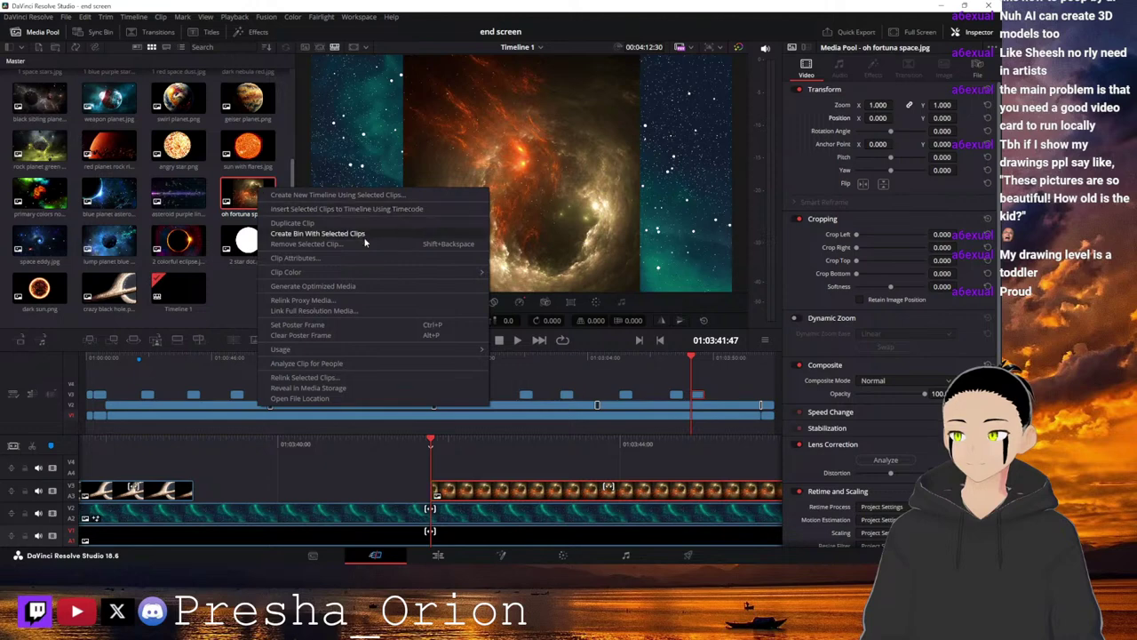
click(324, 258)
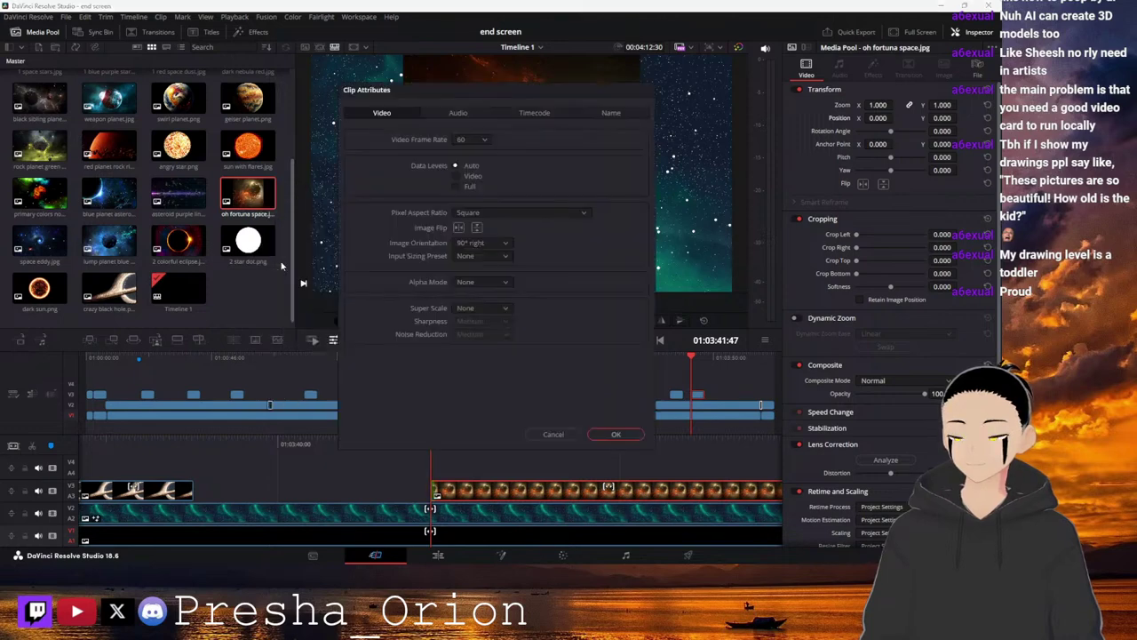
click(506, 247)
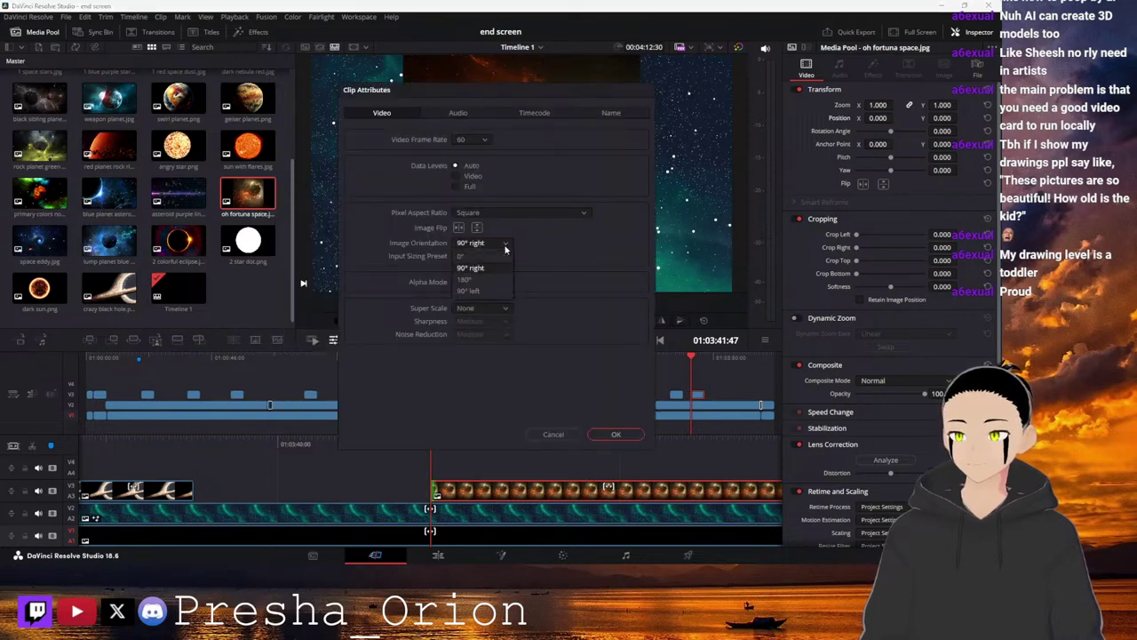
click(477, 281)
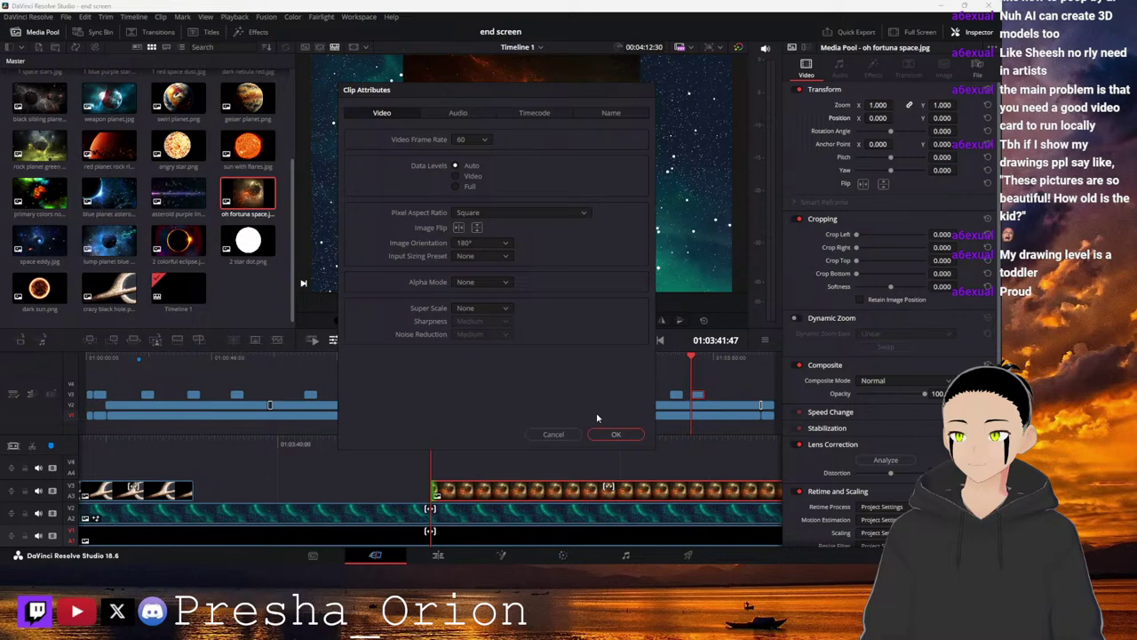
click(624, 435)
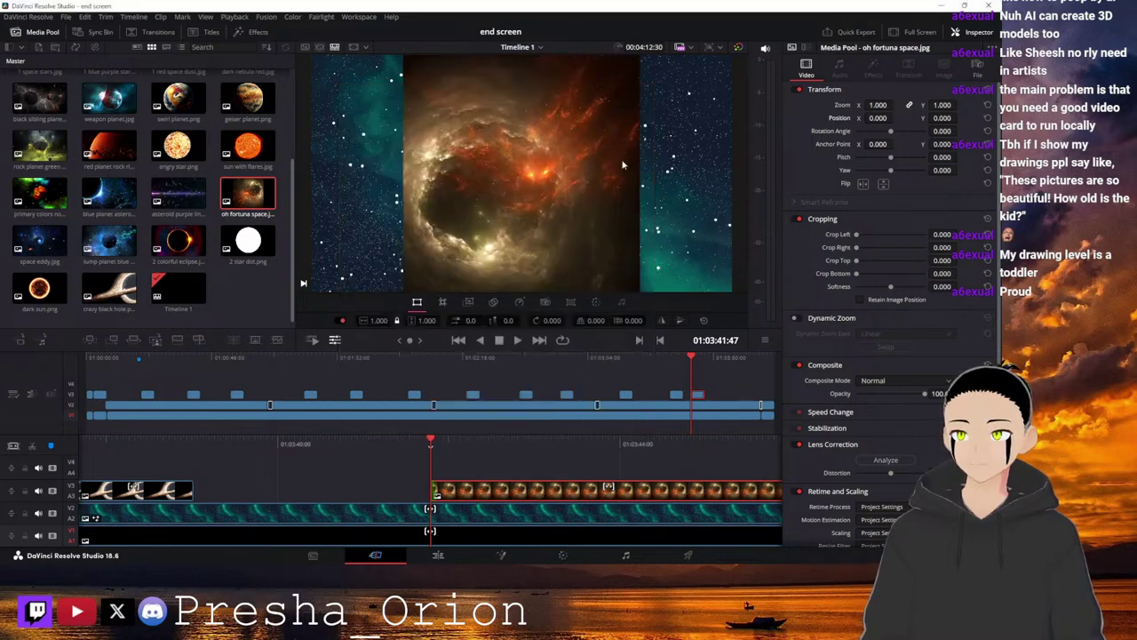
Reset the image orientation of oh fortuna space.jpg to 0° in its clip attributes.
right_click(246, 196)
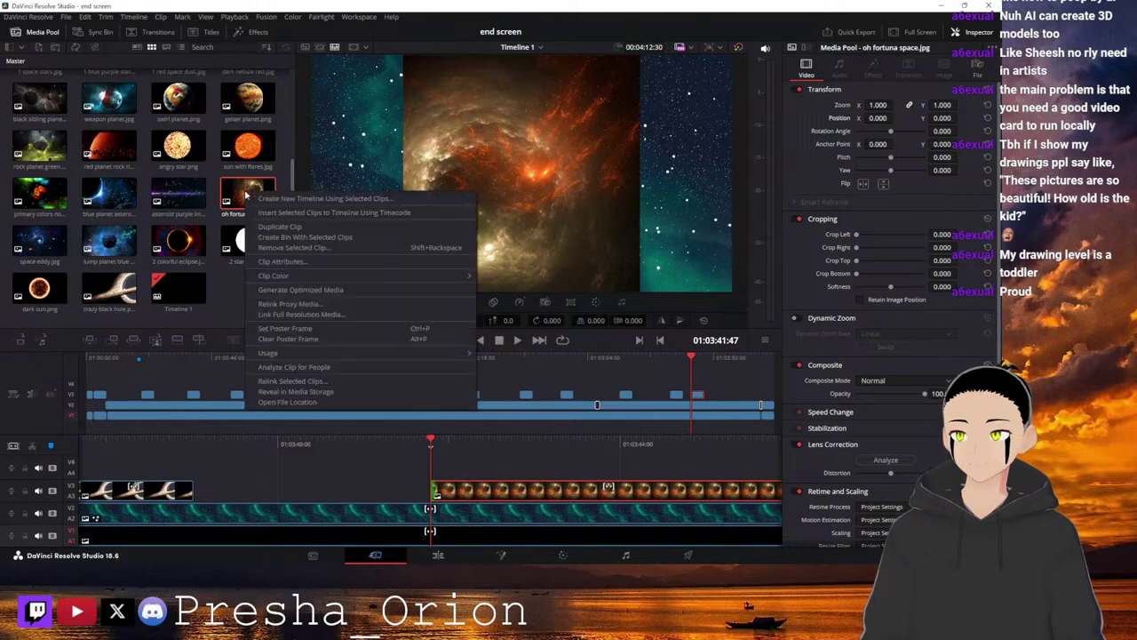
click(297, 261)
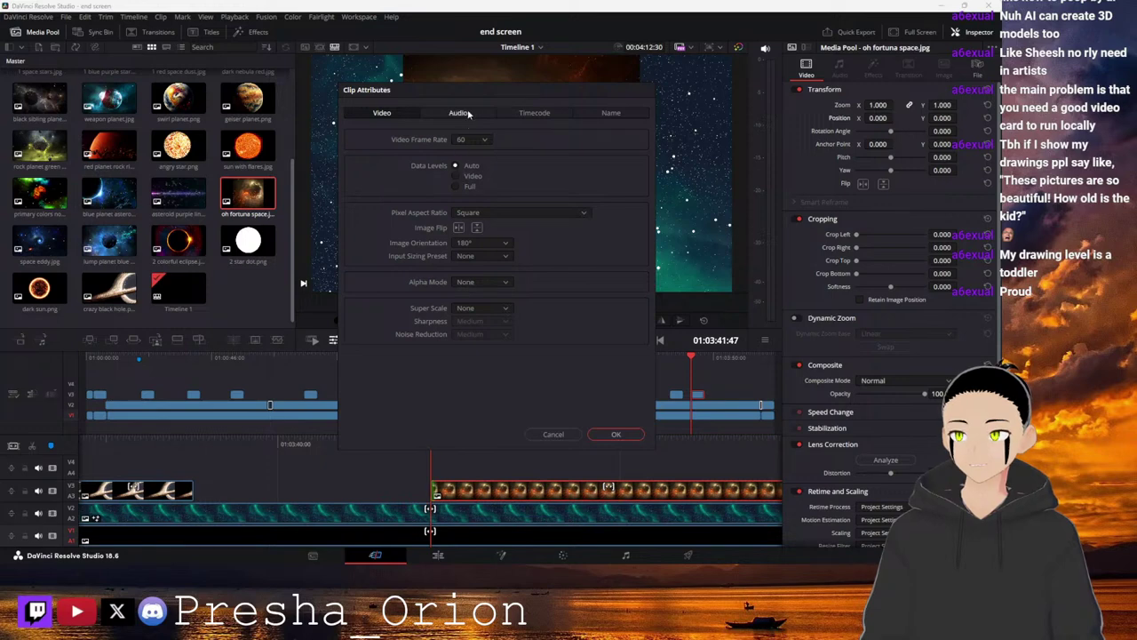
click(467, 213)
click(468, 214)
click(465, 256)
click(465, 256)
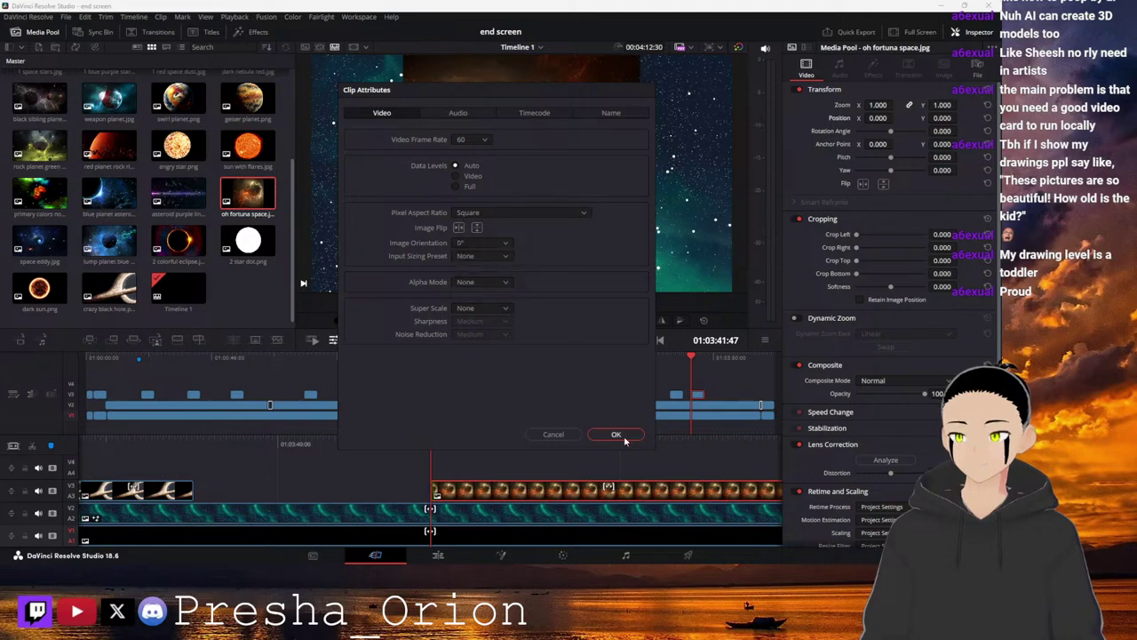
click(622, 435)
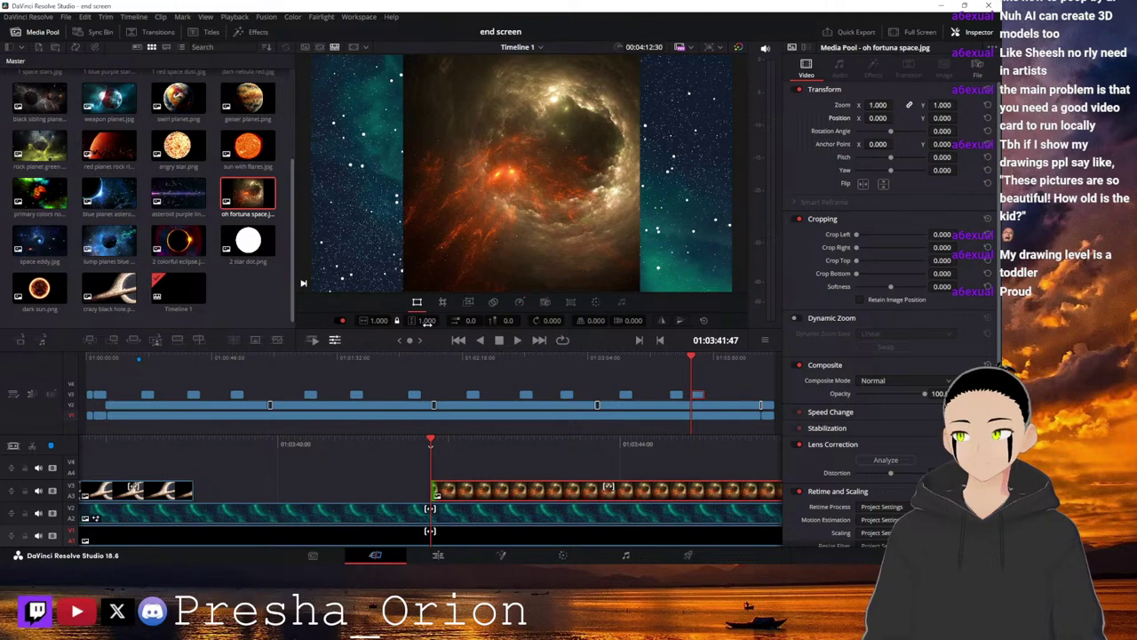
Set the zoom of oh fortuna space.jpg to 1.780 and keyframe its opacity at 0 at the clip's start.
drag(428, 321, 479, 321)
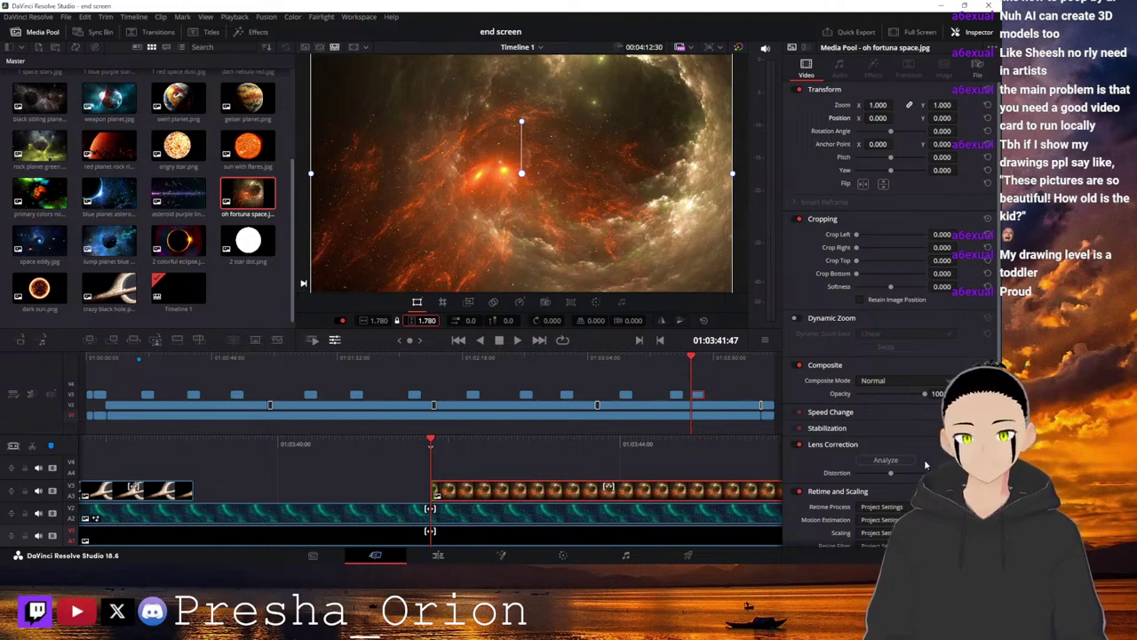
drag(929, 393, 924, 398)
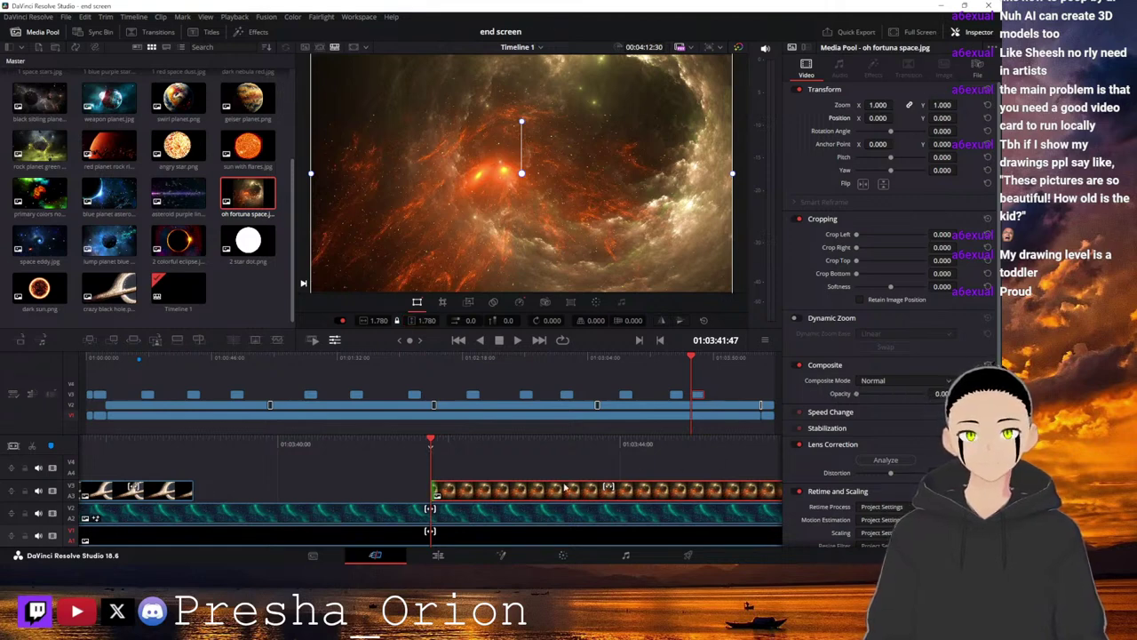
click(534, 491)
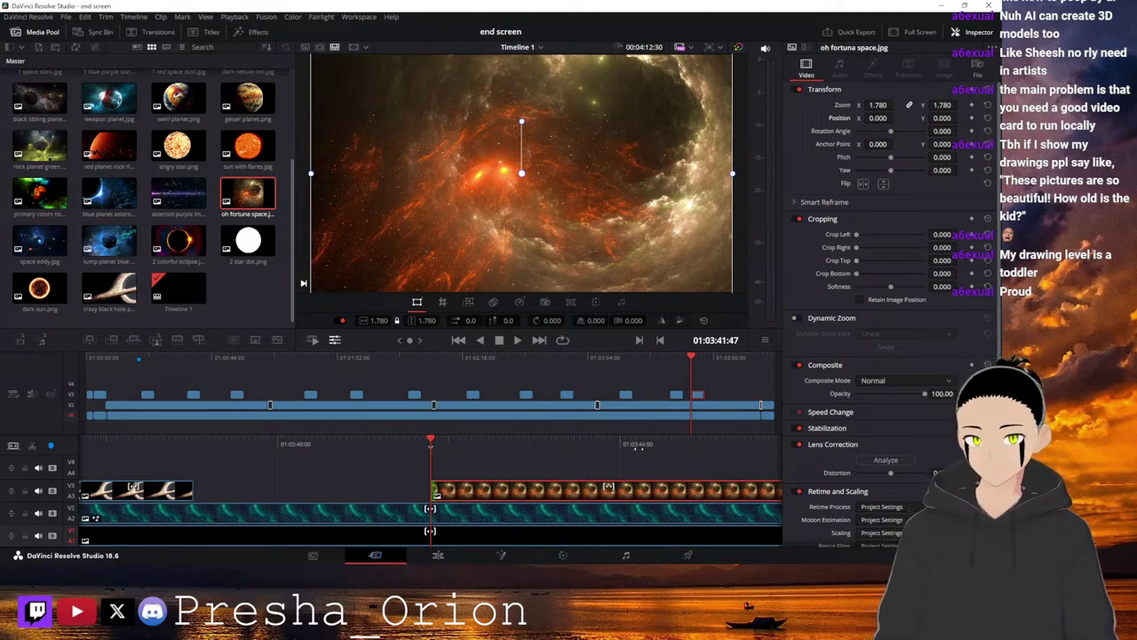
click(434, 491)
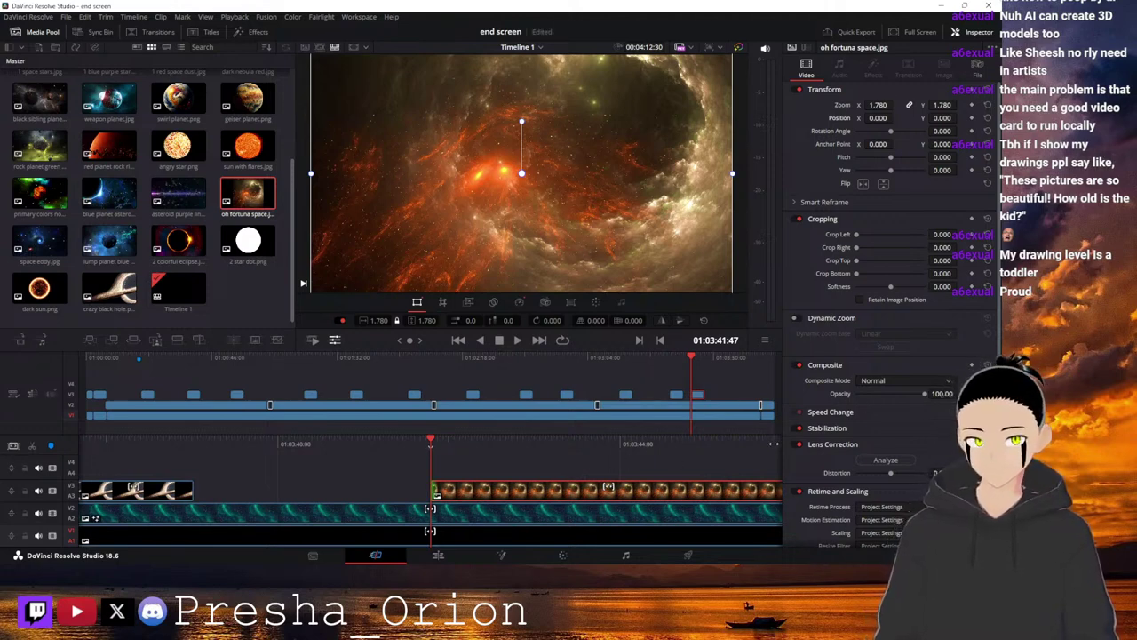
drag(926, 393, 790, 421)
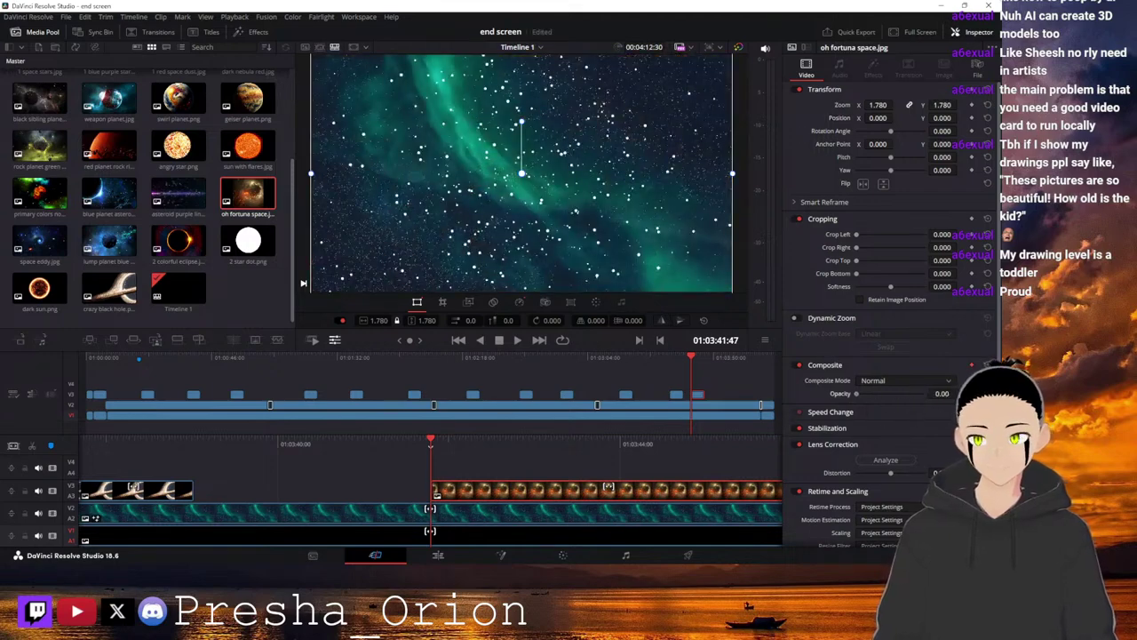
Keyframe the opacity of oh fortuna space.jpg at 100 and add transform keyframes at 01:03:44:17.
drag(637, 444, 423, 445)
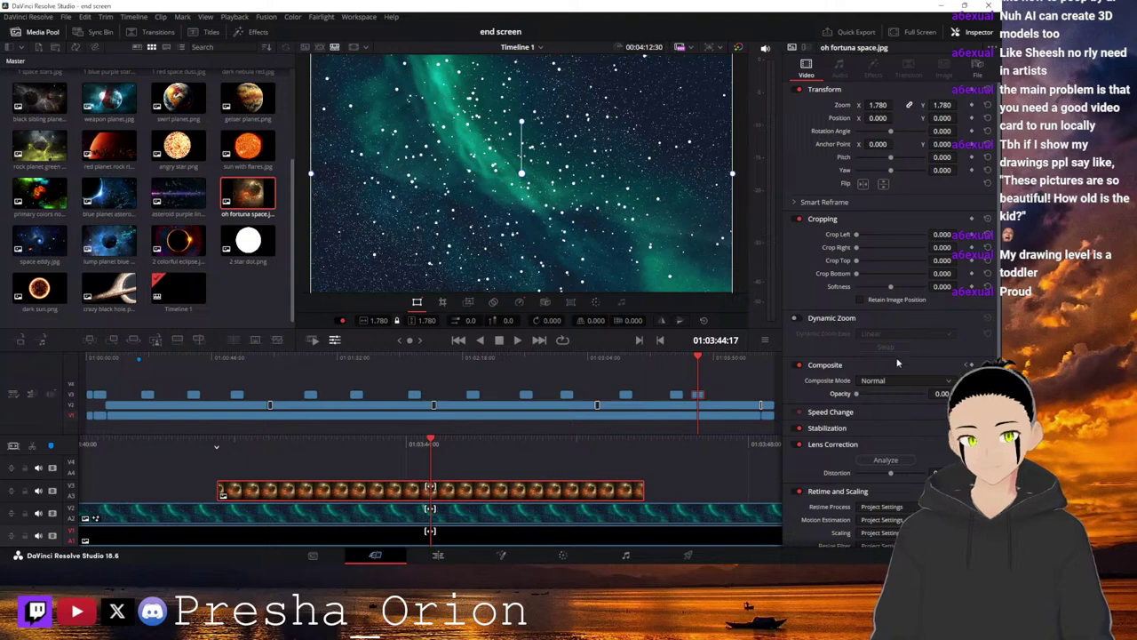
double_click(855, 394)
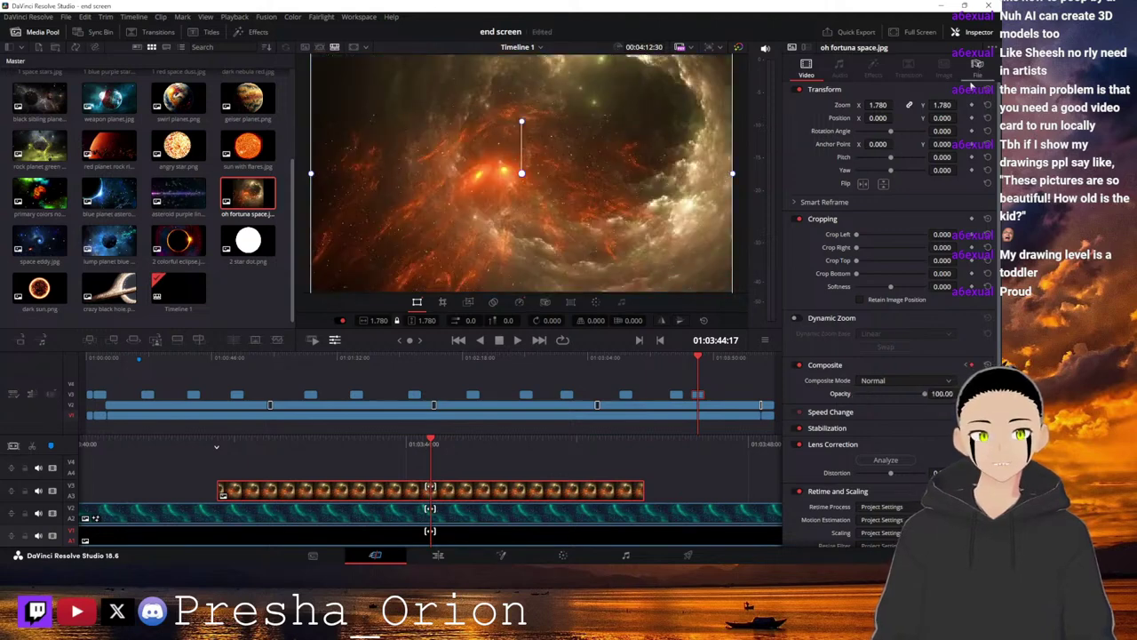
click(971, 89)
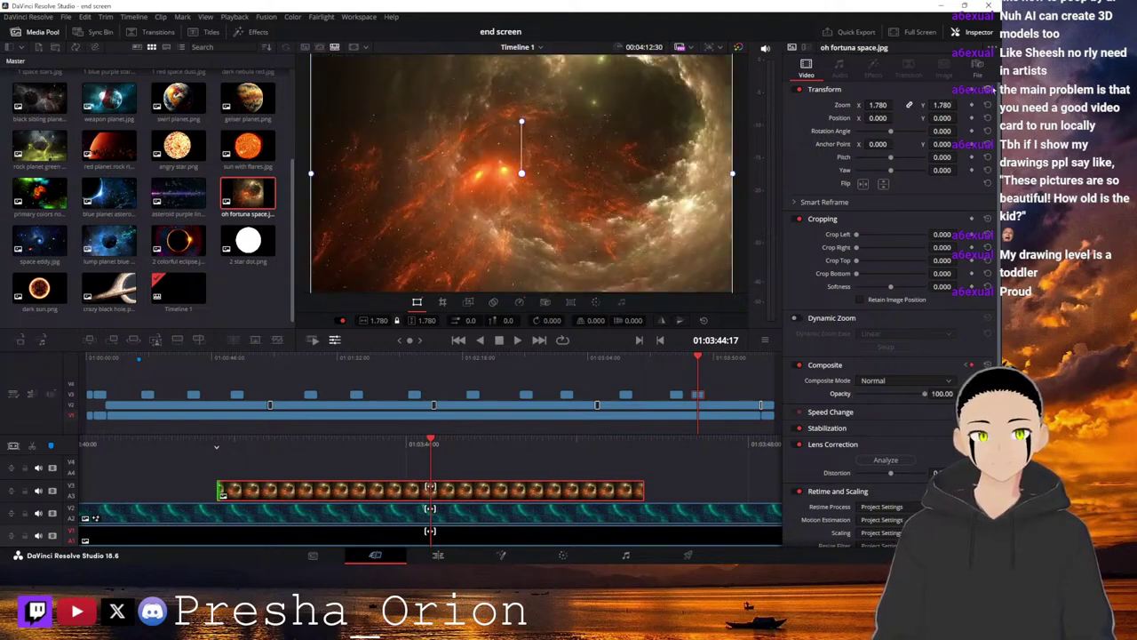
drag(490, 438, 487, 438)
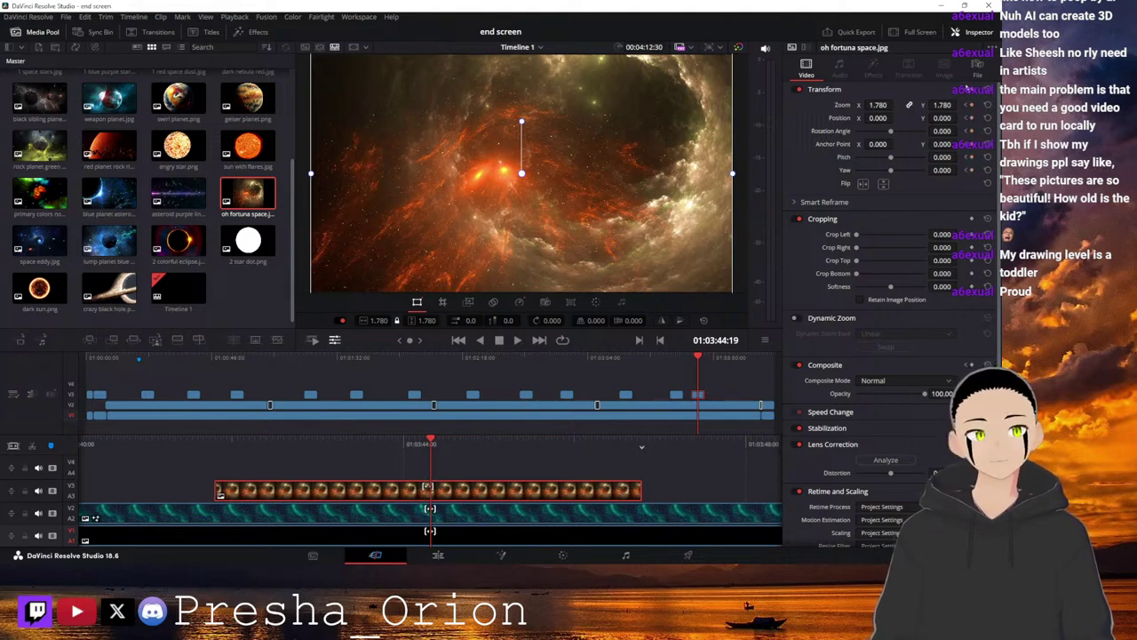
Keyframe oh fortuna space.jpg at the clip's end, 01:03:46:47, with zoom 16.900 and opacity 0.
drag(562, 439, 360, 456)
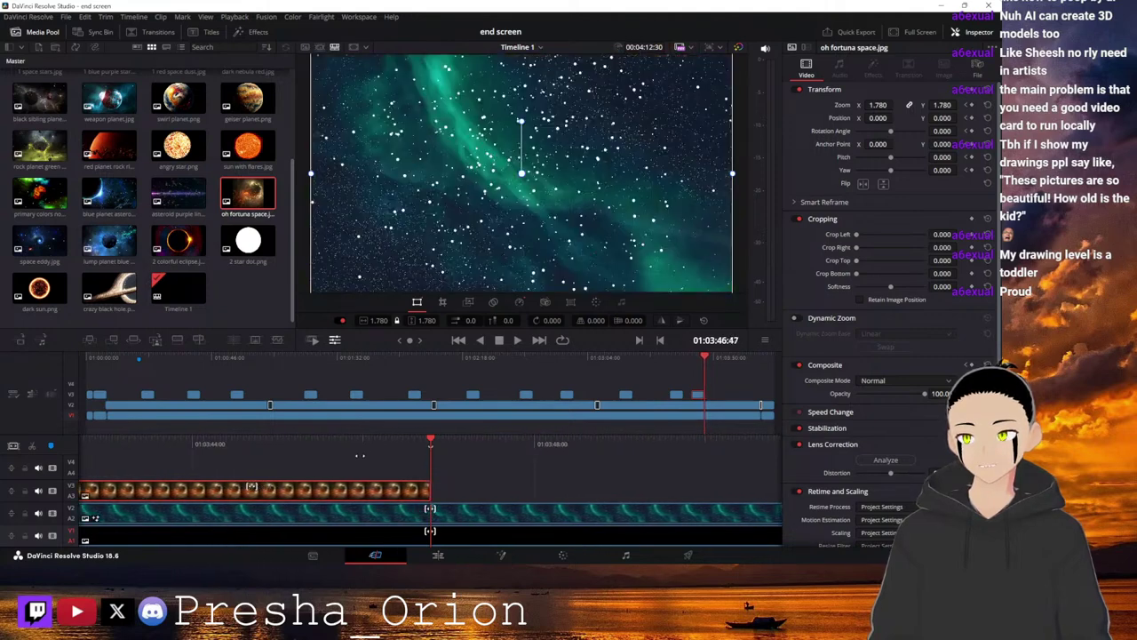
drag(878, 105, 901, 105)
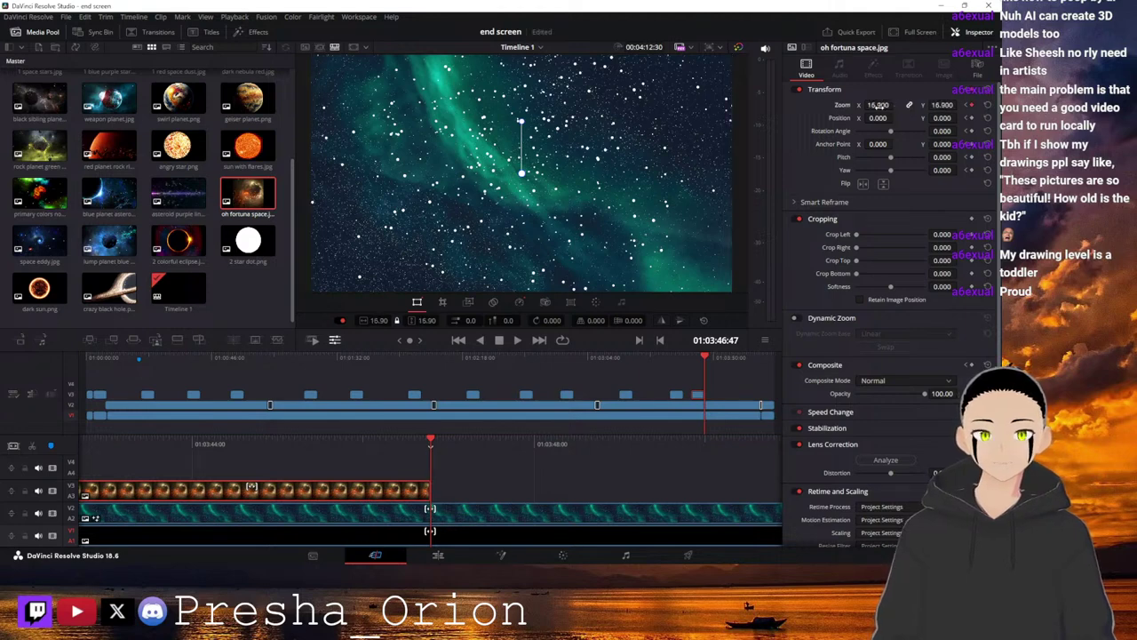
drag(413, 440, 505, 440)
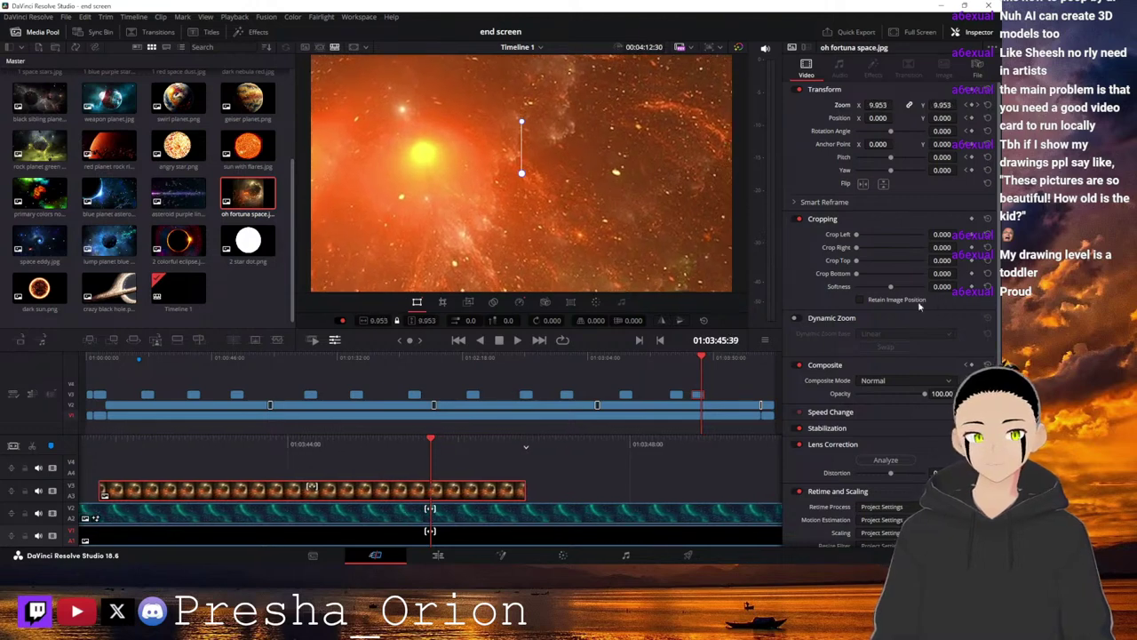
drag(604, 449, 518, 457)
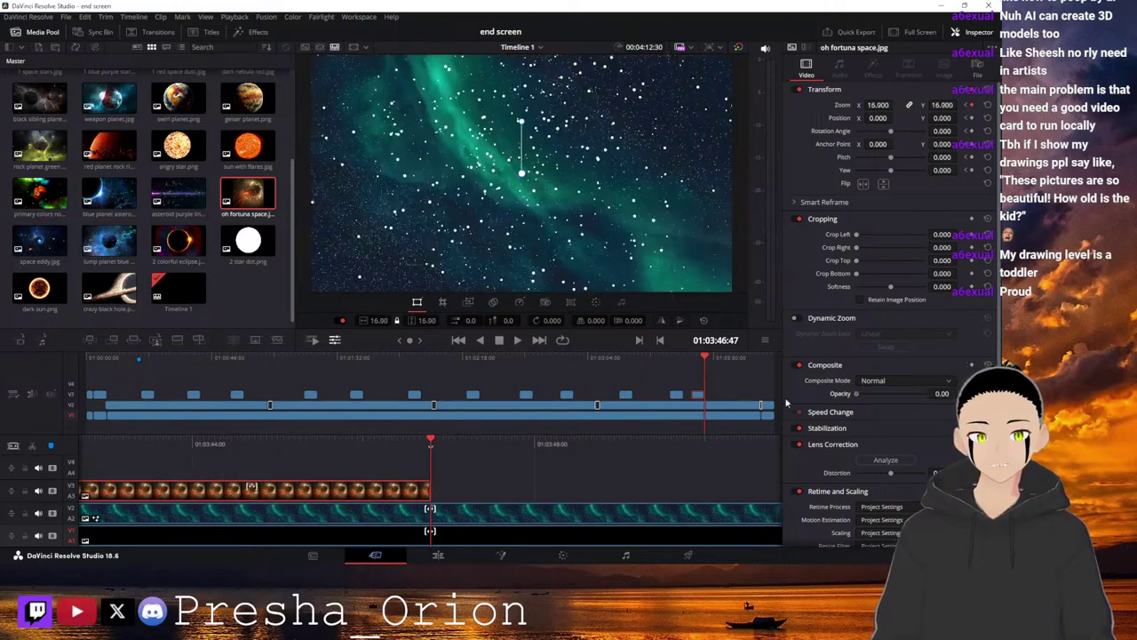
Play back the oh fortuna space.jpg animation from 01:03:39:20 to check its fade and zoom.
drag(705, 357, 683, 357)
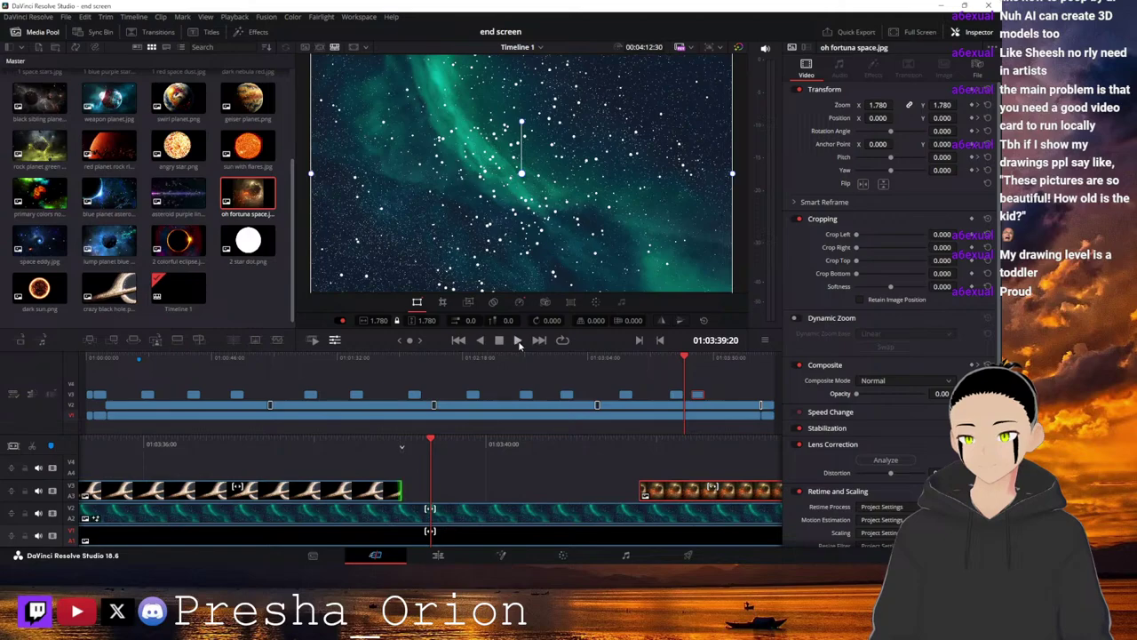
click(518, 342)
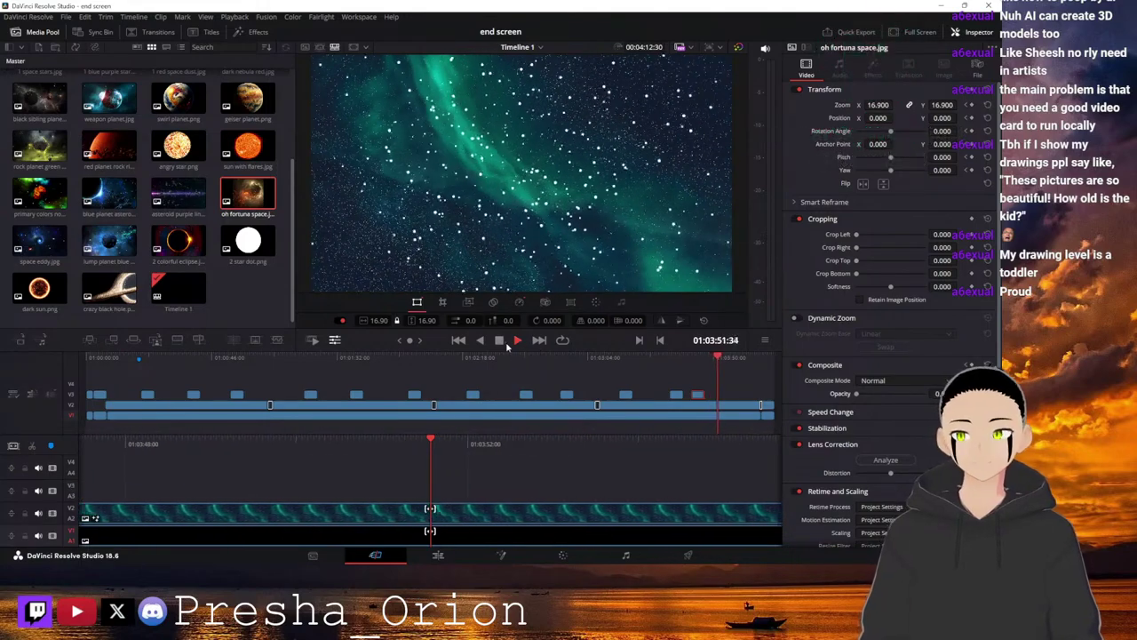
click(501, 342)
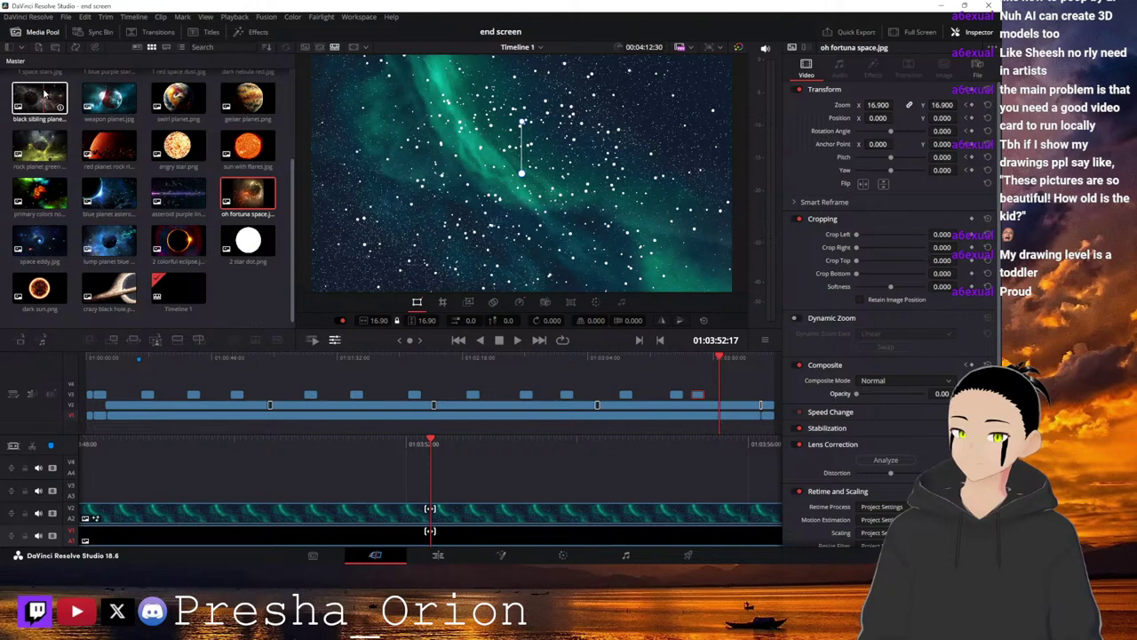
Place black sibling planets.jpg on track V3 at 01:03:52:17 and keyframe its opacity at 0 at the clip's start.
drag(44, 94, 728, 402)
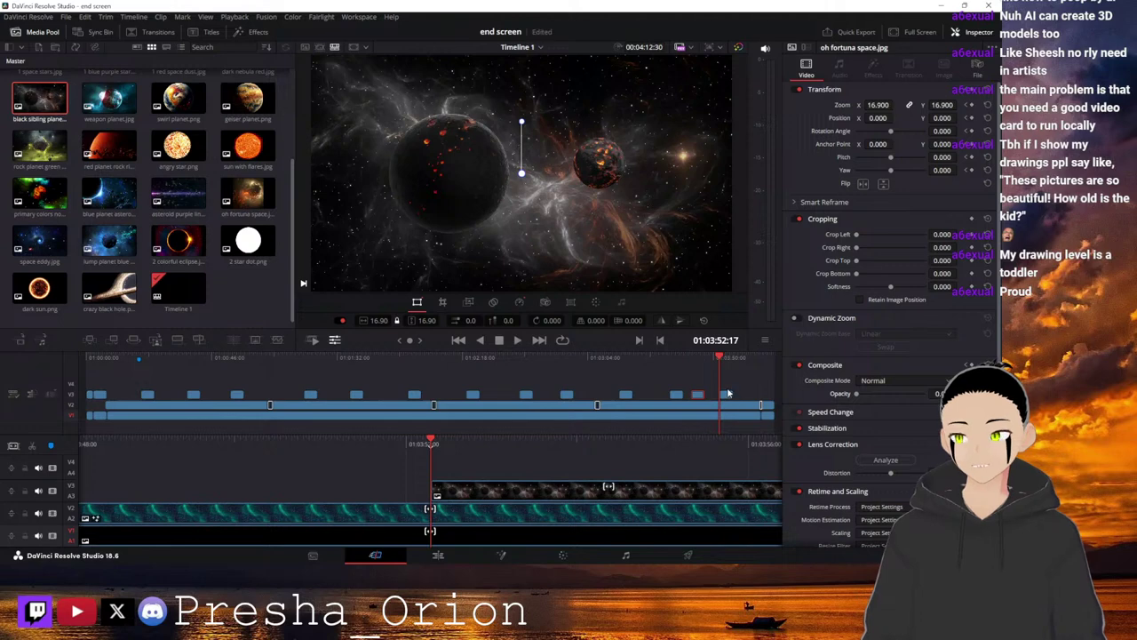
click(440, 494)
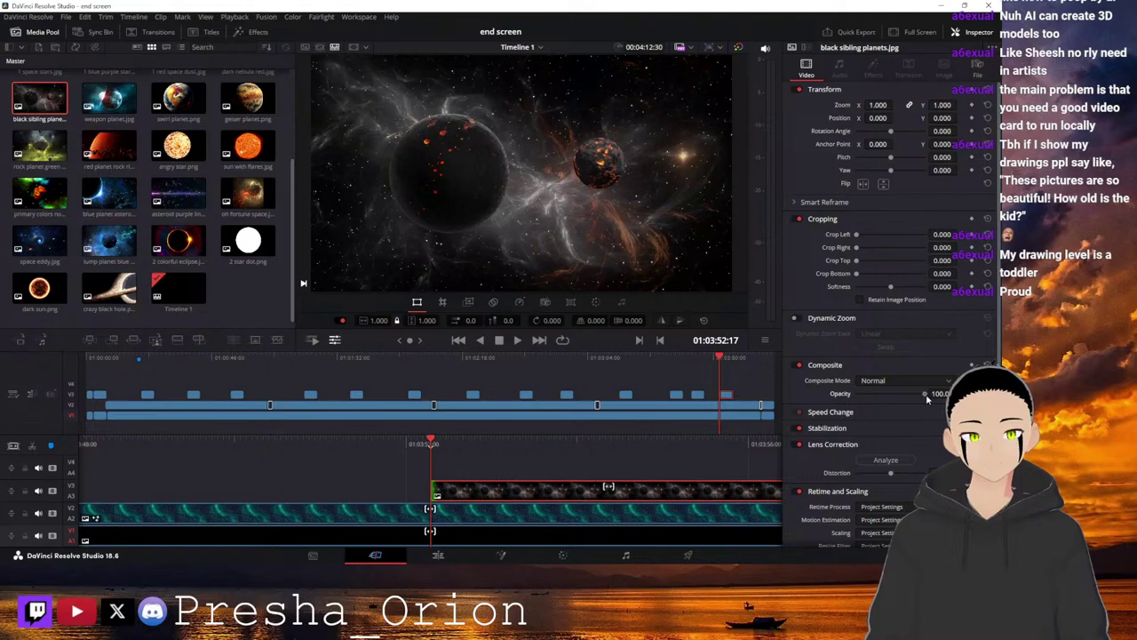
drag(926, 399, 808, 400)
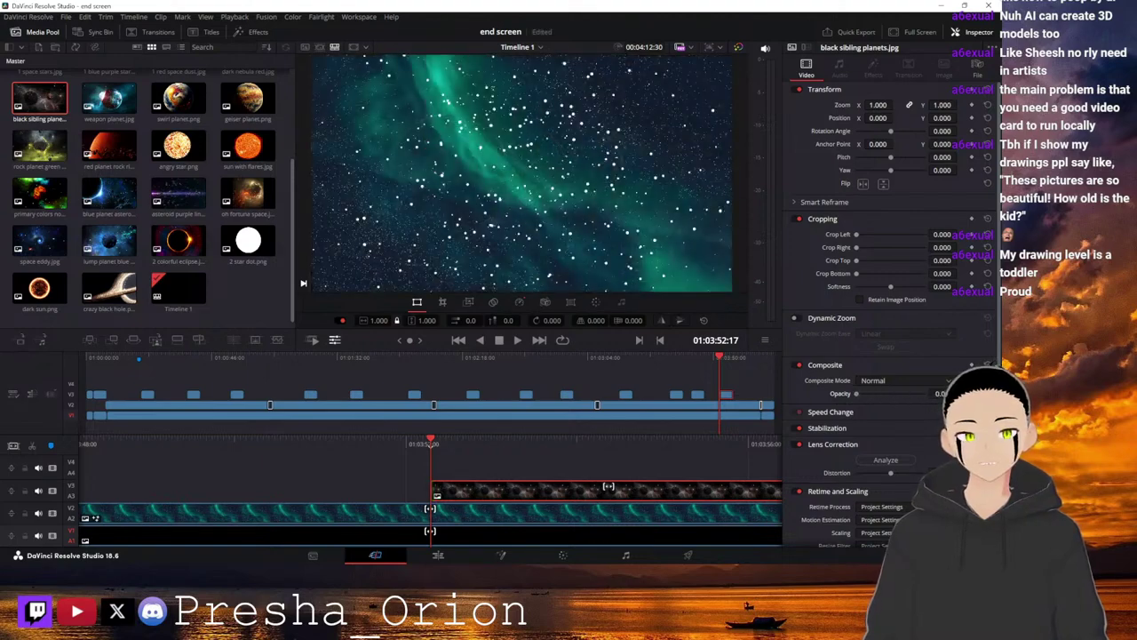
Keyframe the opacity of black sibling planets.jpg at 100 at 01:03:54:47 and at 0 at 01:03:57:17.
key(space)
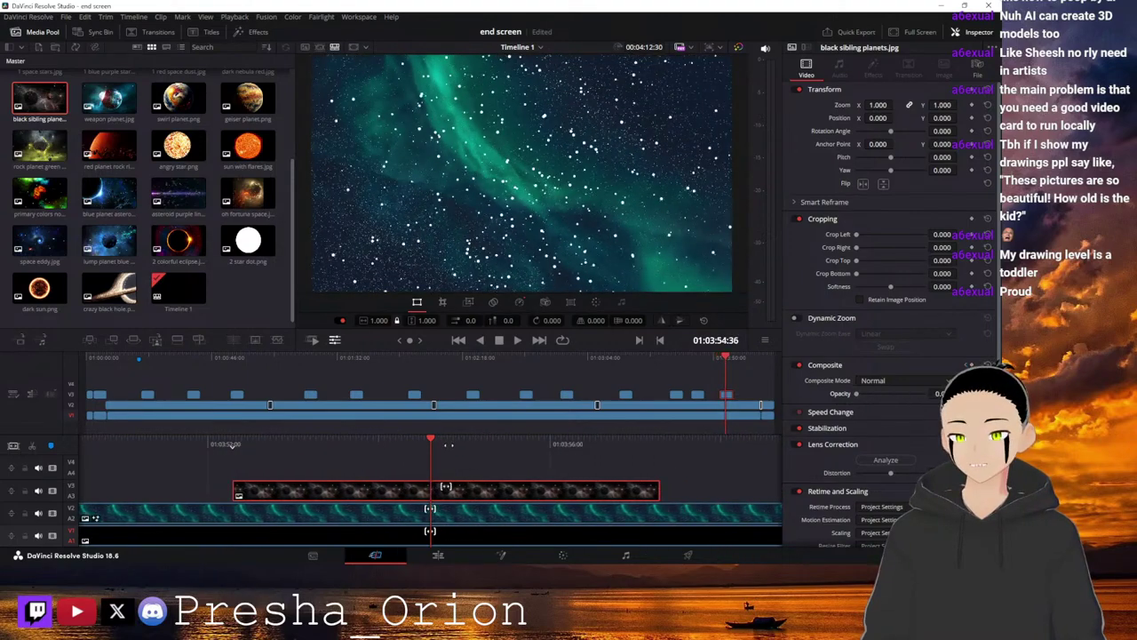
drag(435, 452, 433, 453)
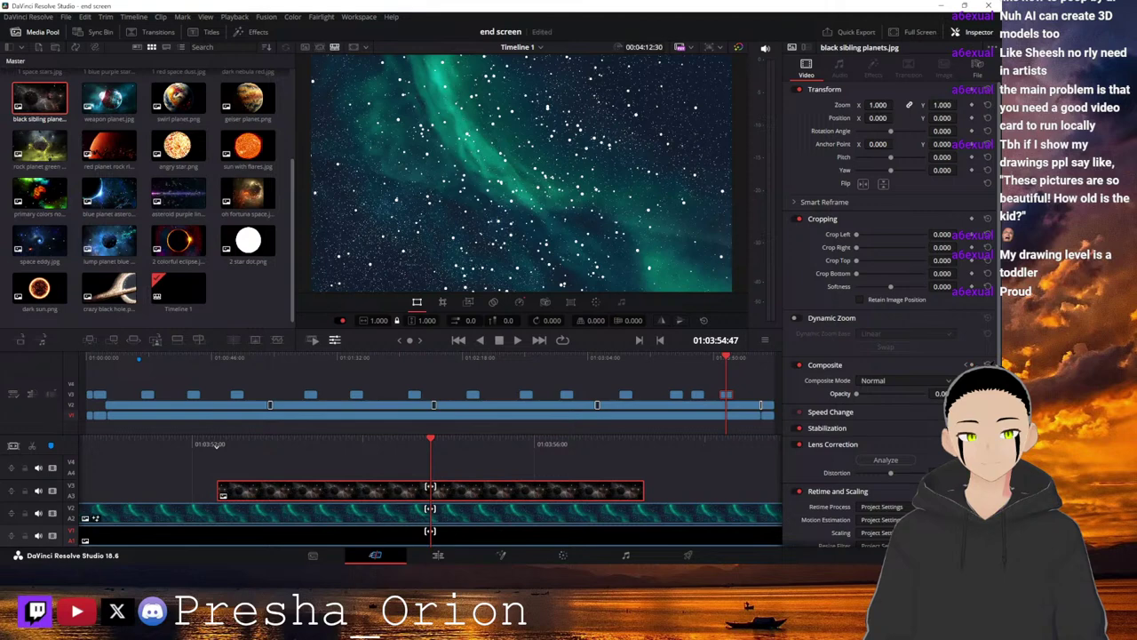
drag(857, 396, 925, 394)
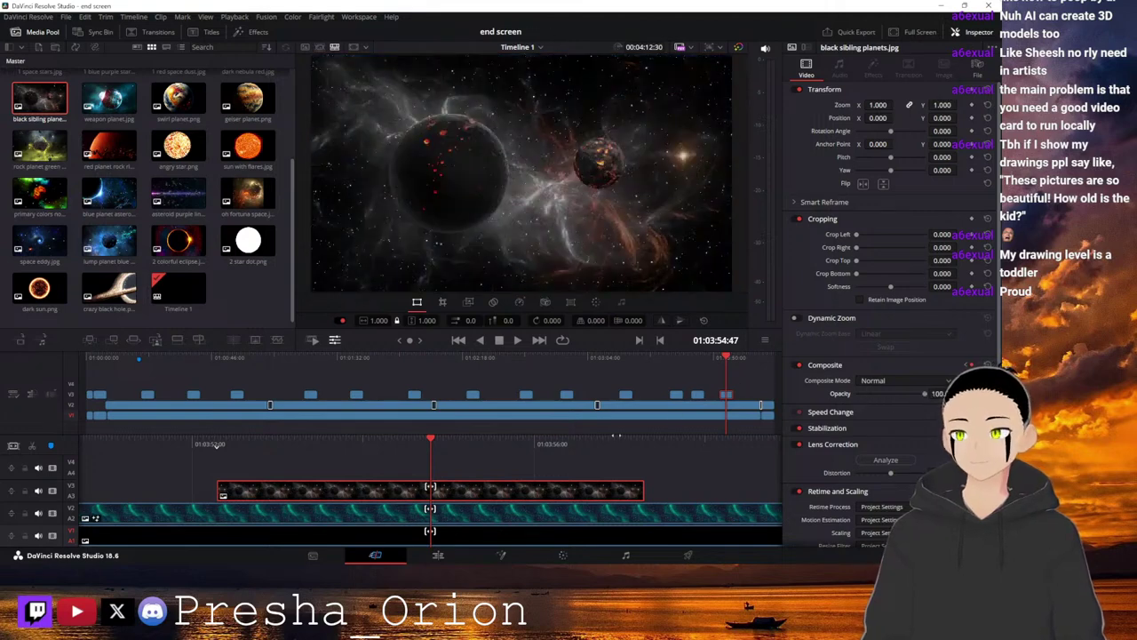
key(space)
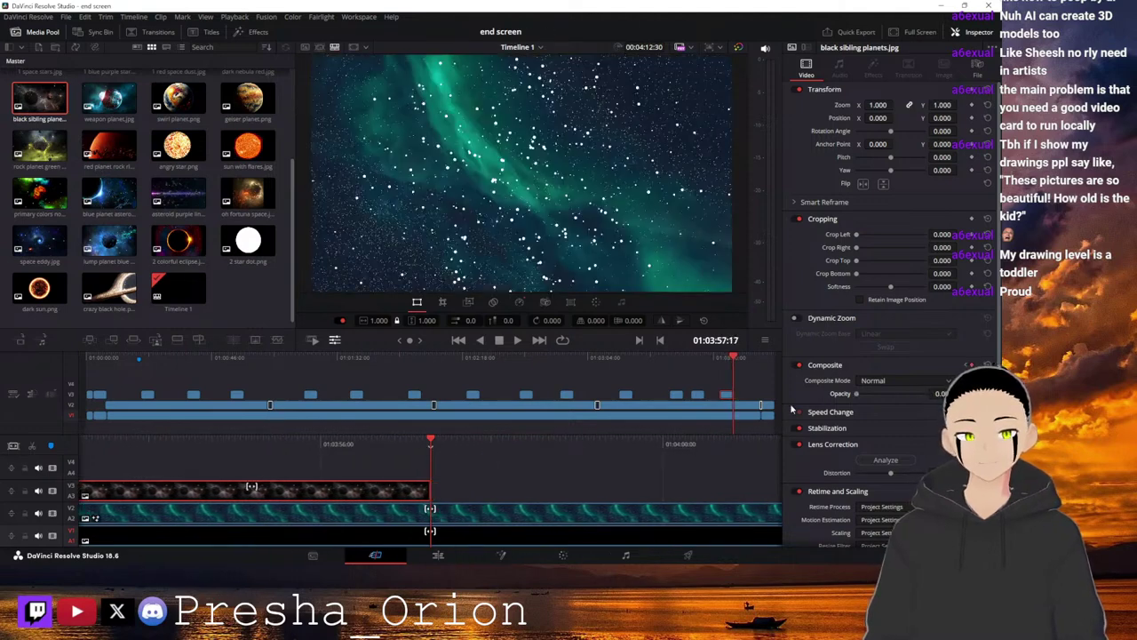
Add transform keyframes to black sibling planets.jpg at 01:03:54:47 and keyframe its zoom at 13.550 at 01:03:57:17.
drag(343, 445, 556, 446)
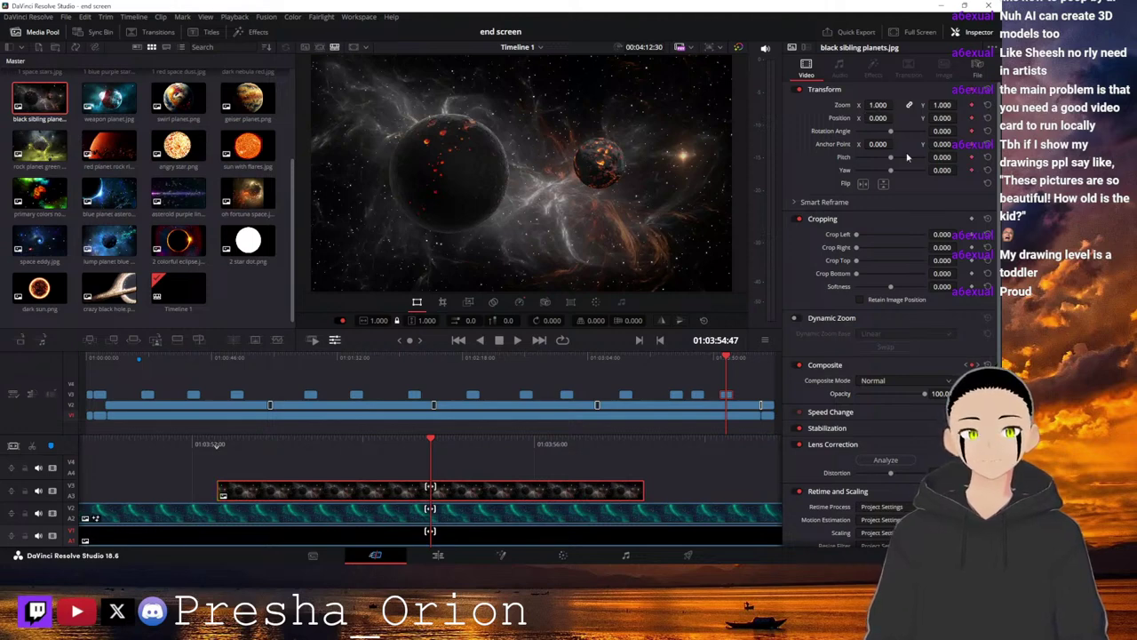
scroll(471, 439, down, 1)
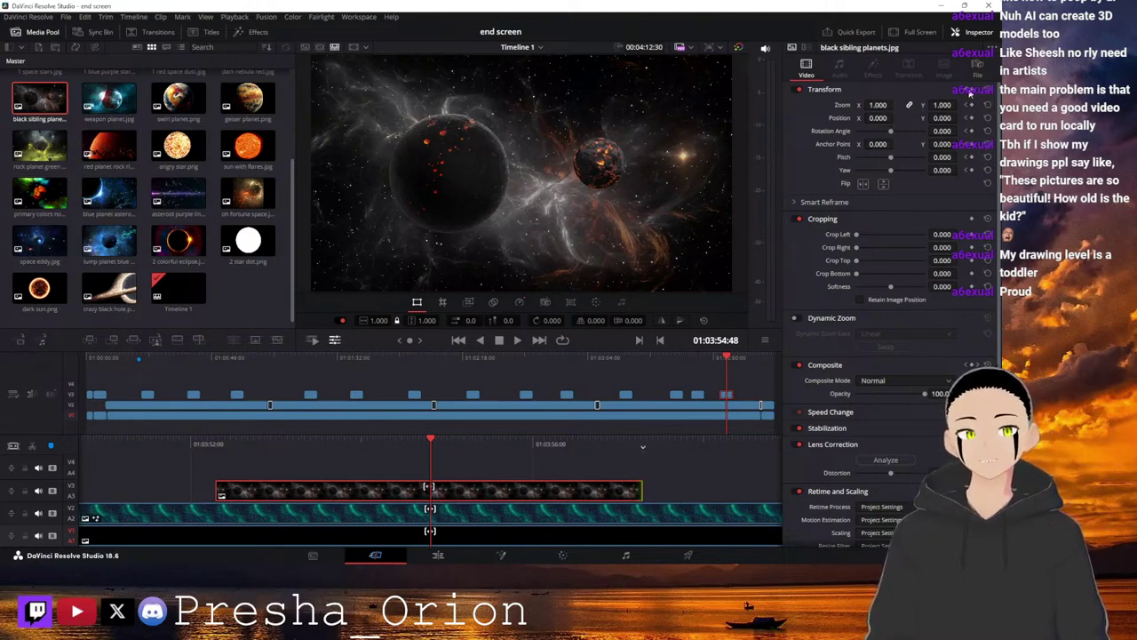
key(space)
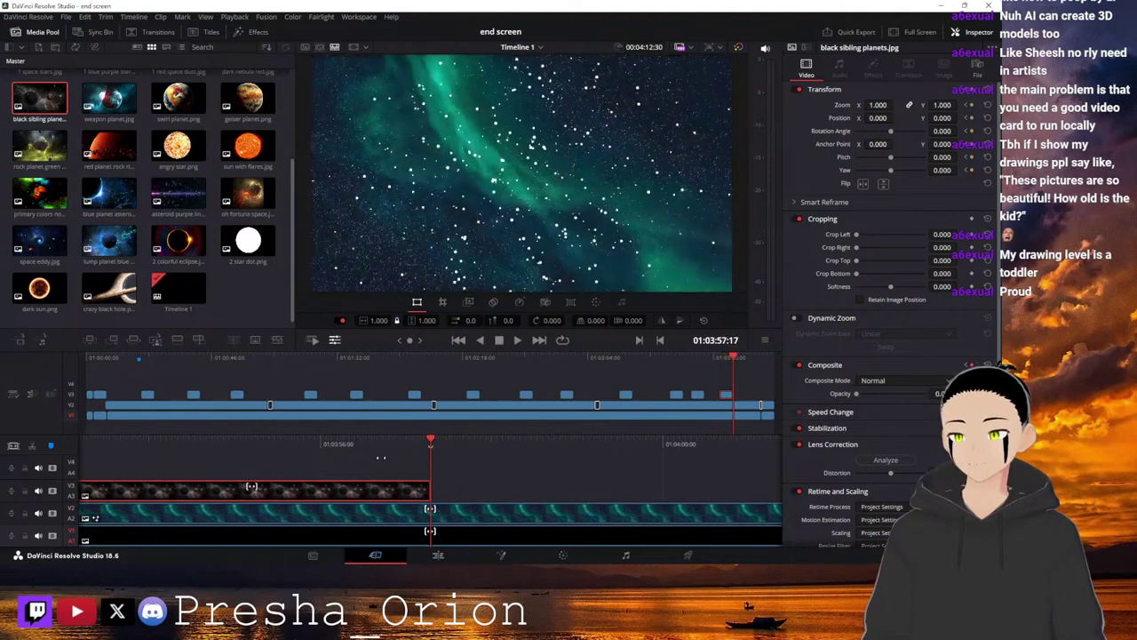
drag(876, 105, 895, 103)
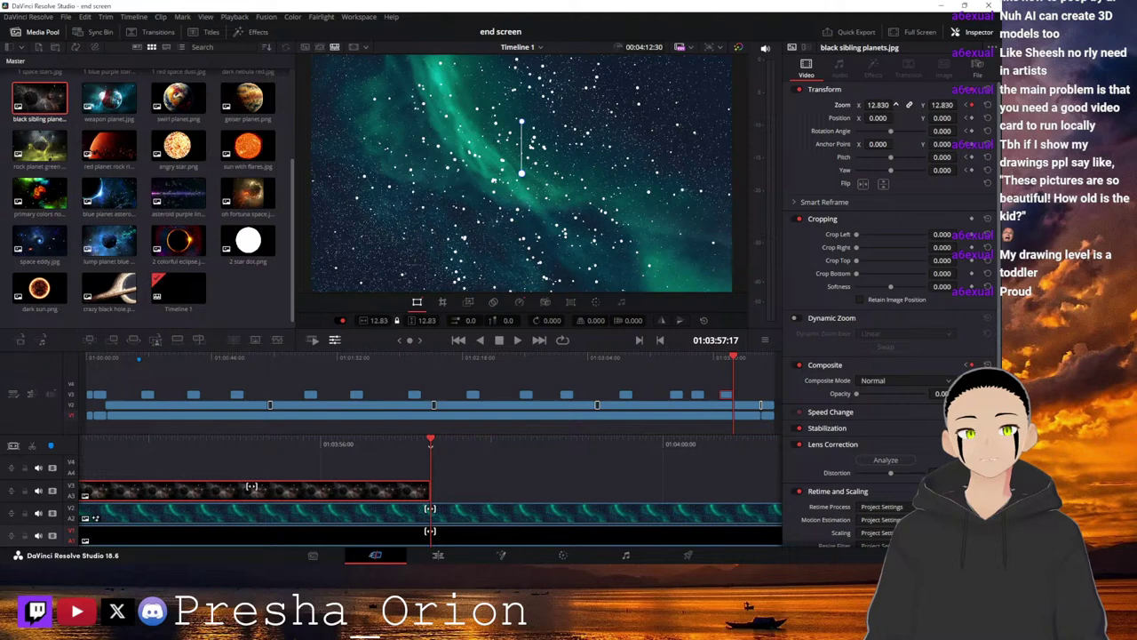
Play the timeline from 01:03:51:20 to its end to check the black sibling planets.jpg animation and the ending.
click(717, 357)
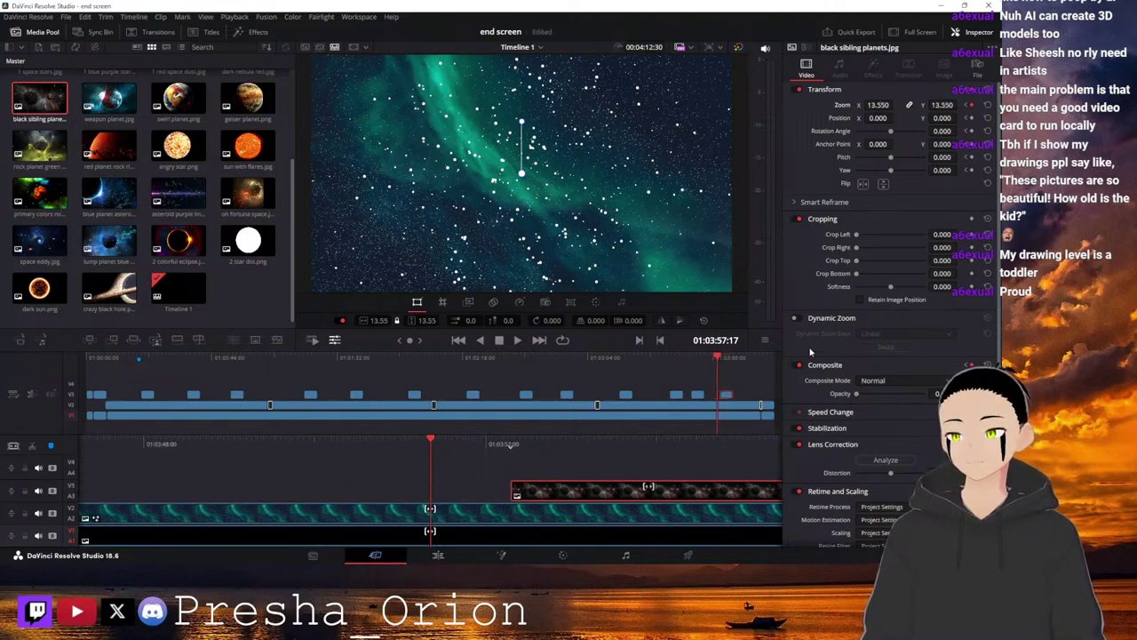
key(Left)
key(Left)
key(Left)
key(Left)
key(Left)
key(Left)
key(Left)
key(Left)
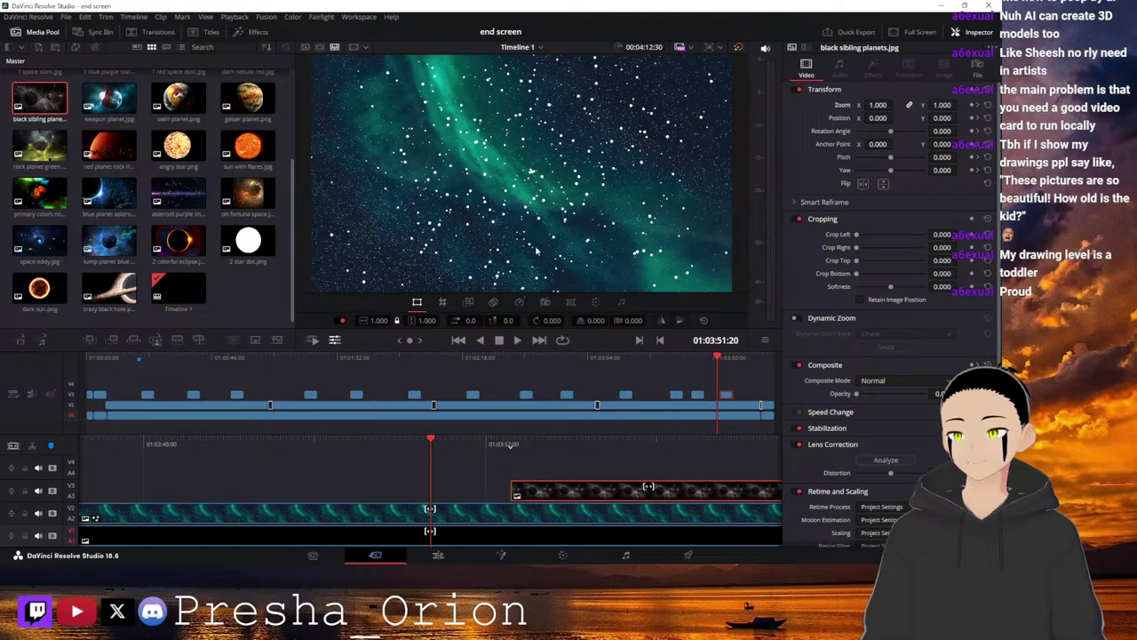
click(516, 342)
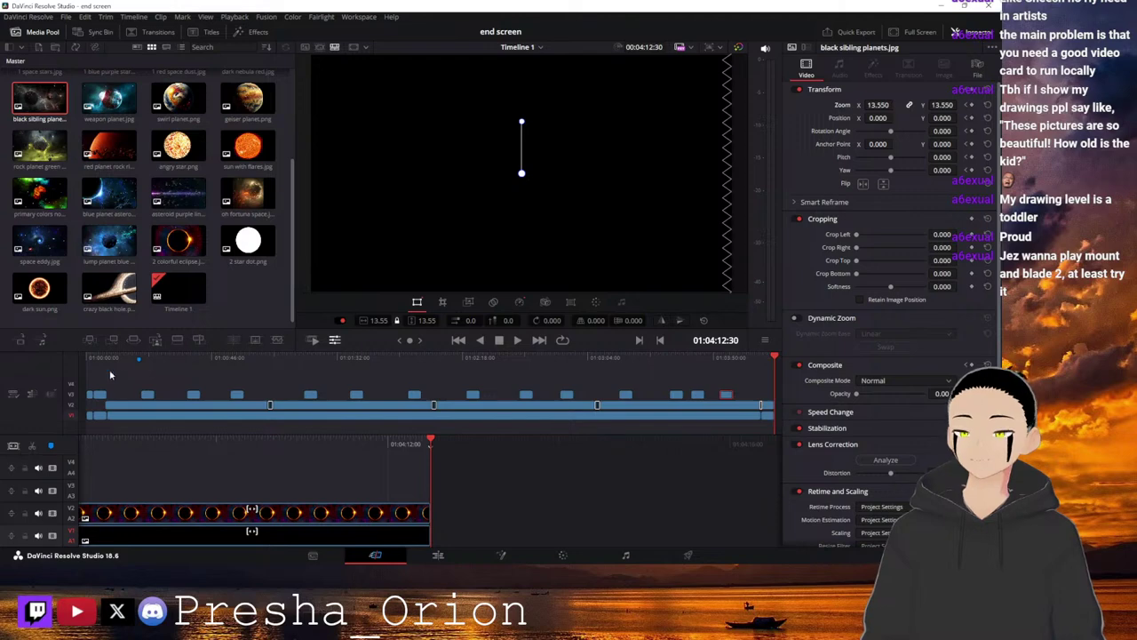
Play the opening of the timeline from 01:00:00:00 to about 01:00:15:12.
click(86, 359)
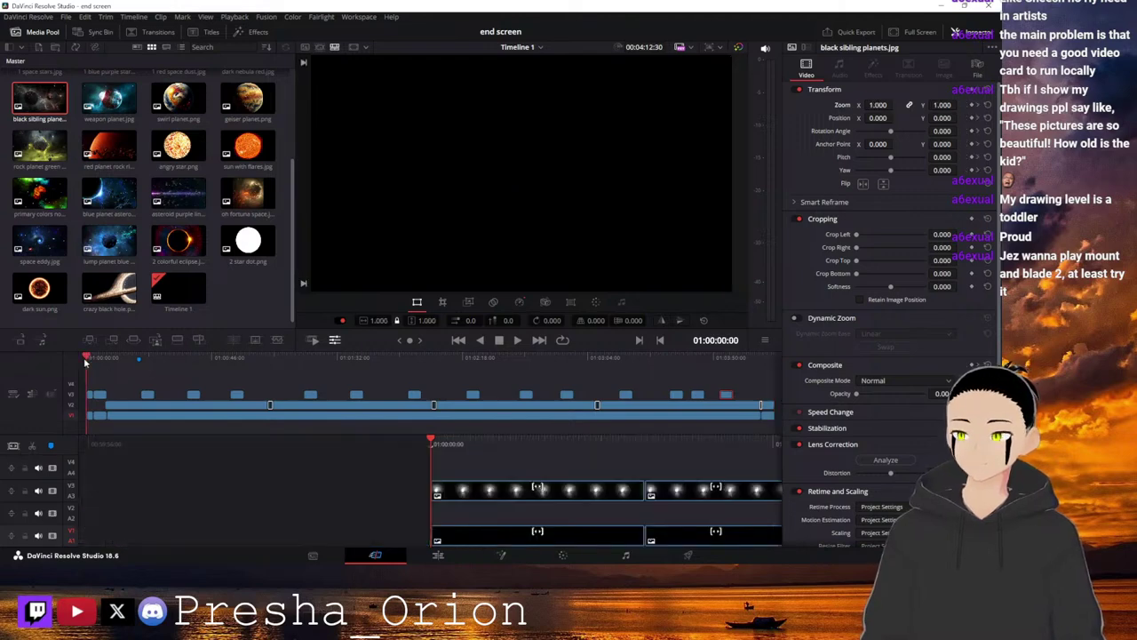
click(518, 341)
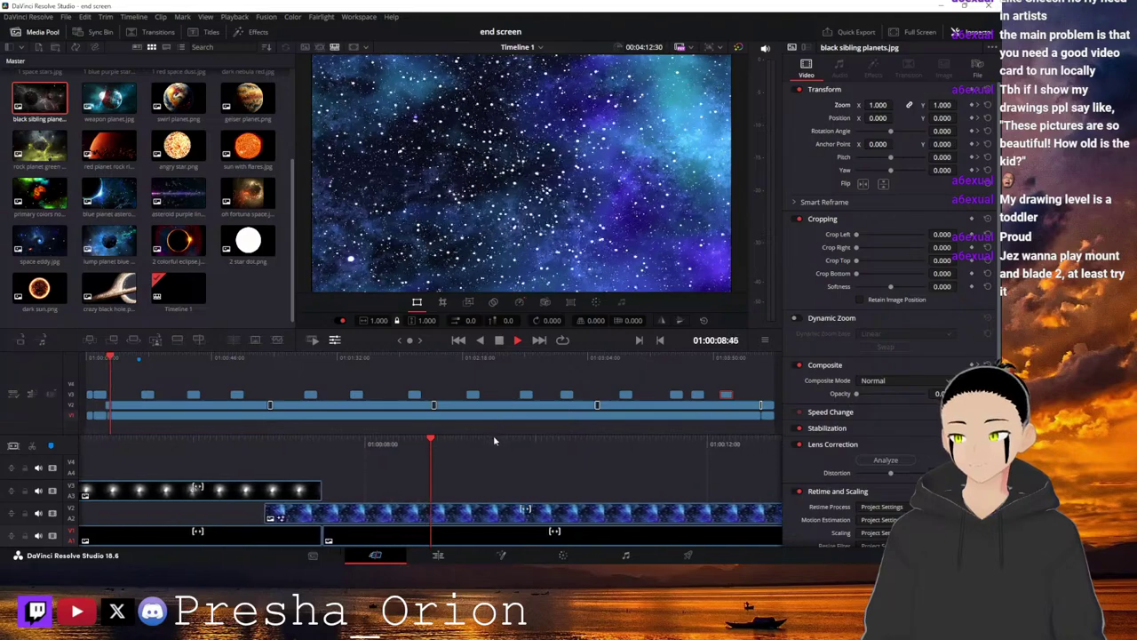
click(500, 341)
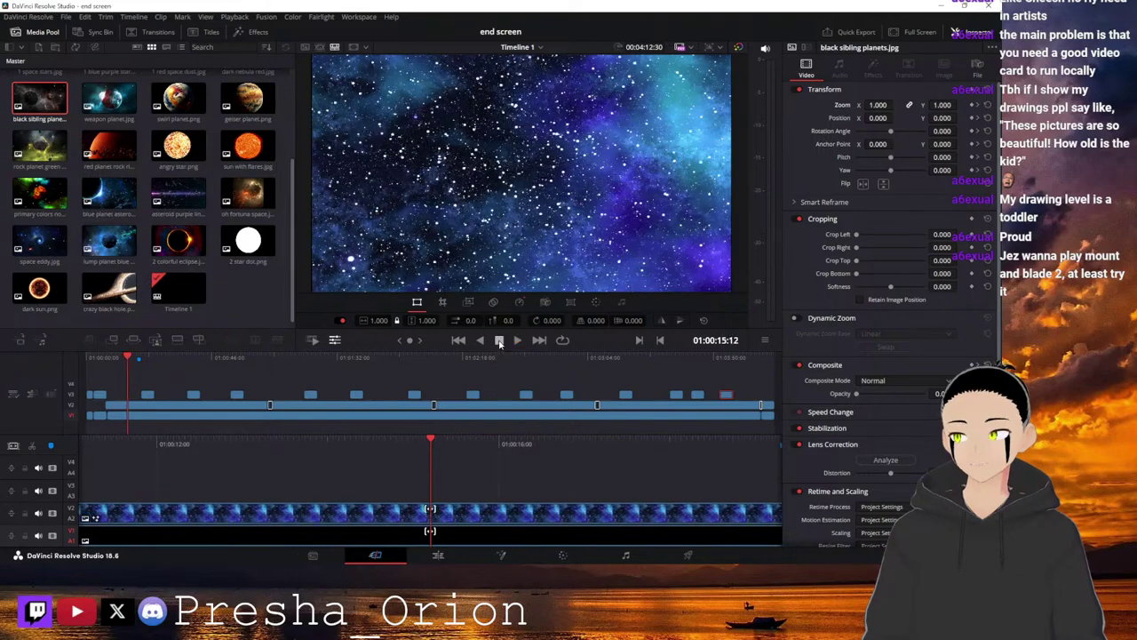
Remove Marker 1 at 01:00:19:19 from the timeline.
double_click(139, 359)
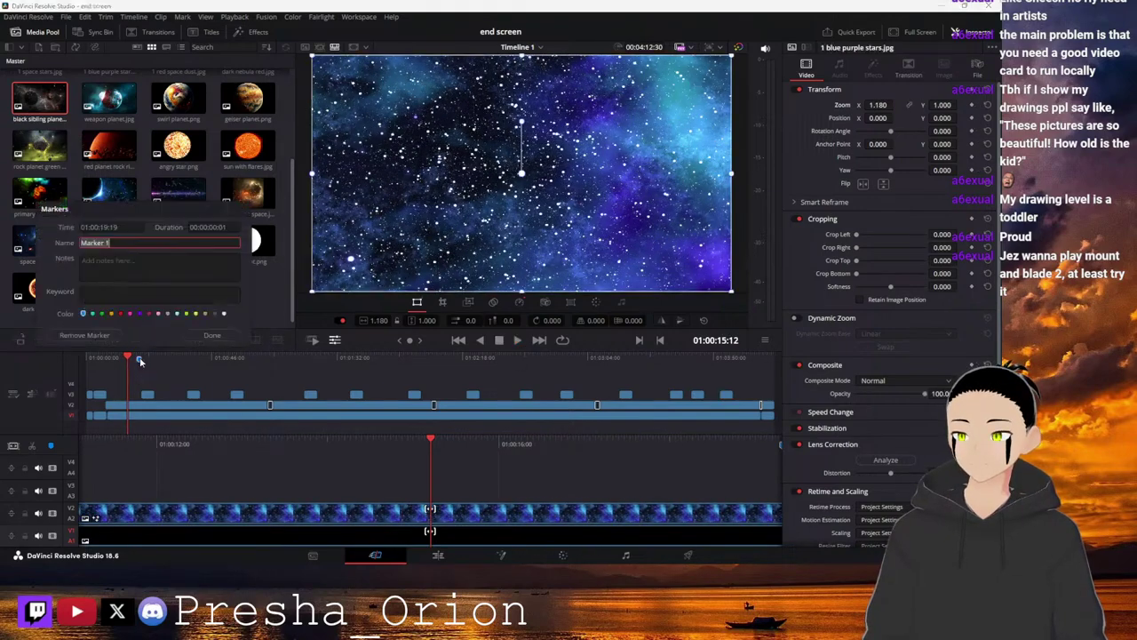
click(95, 336)
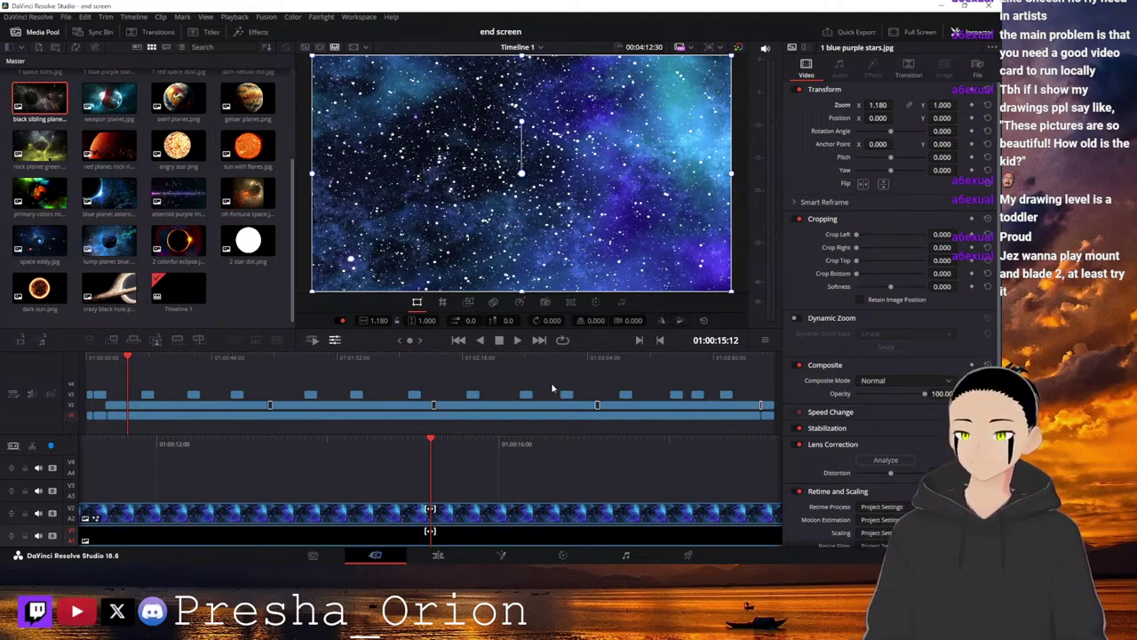
Move the crazy black hole.png clip earlier on the timeline so it starts at 01:03:29:25.
click(673, 397)
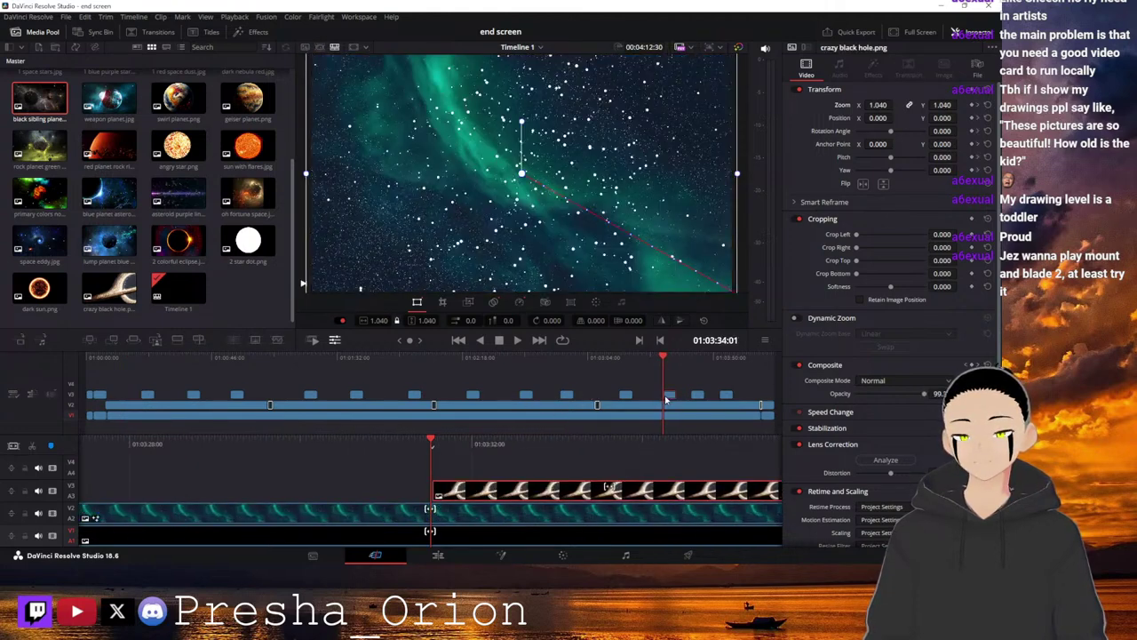
drag(667, 396, 658, 400)
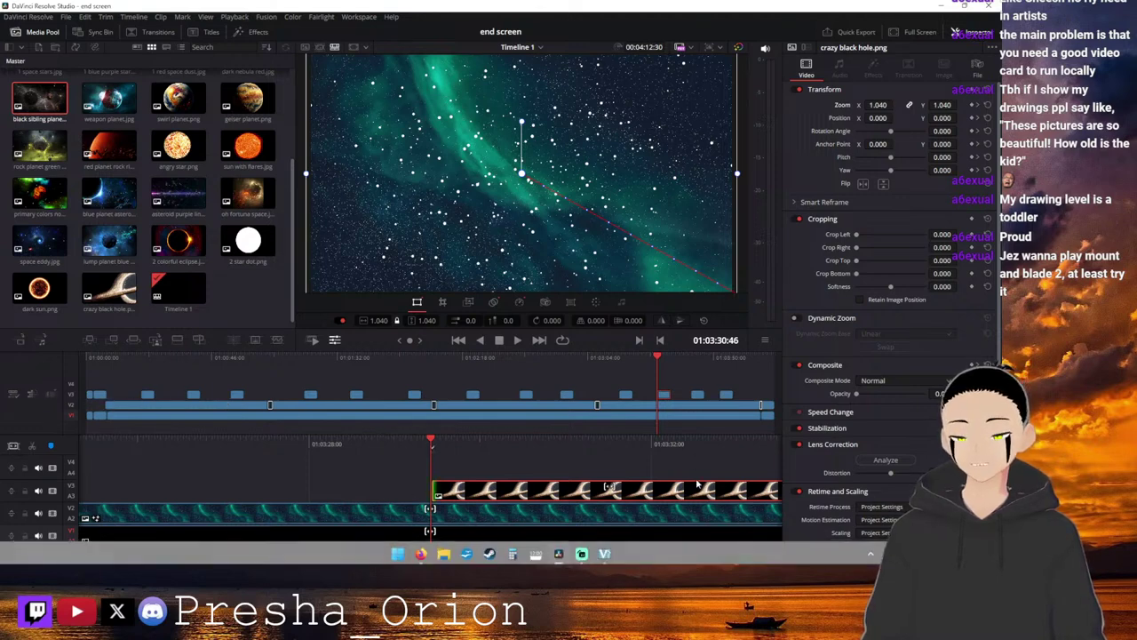
Set the render output's file name to "ending screen" and its location to the Desktop folder.
click(689, 555)
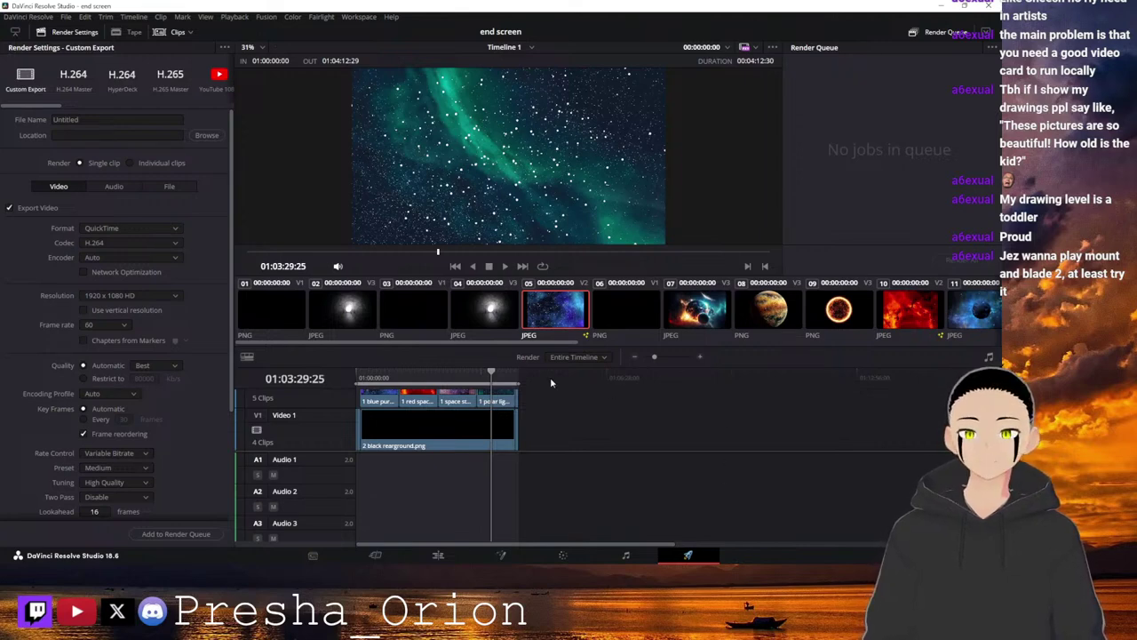
click(107, 117)
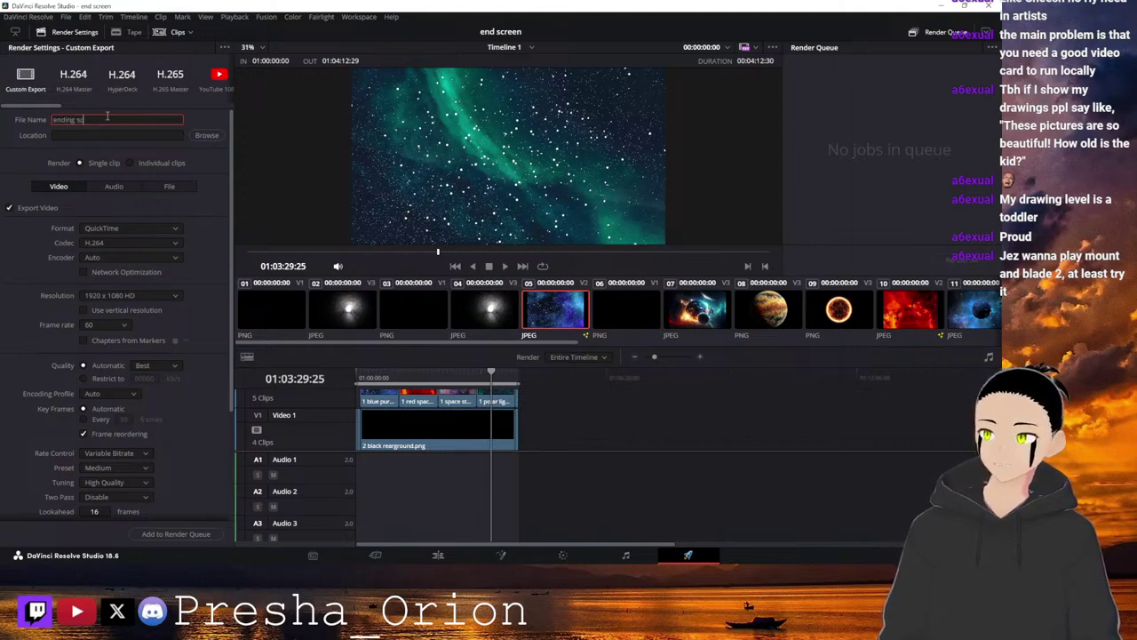
click(207, 136)
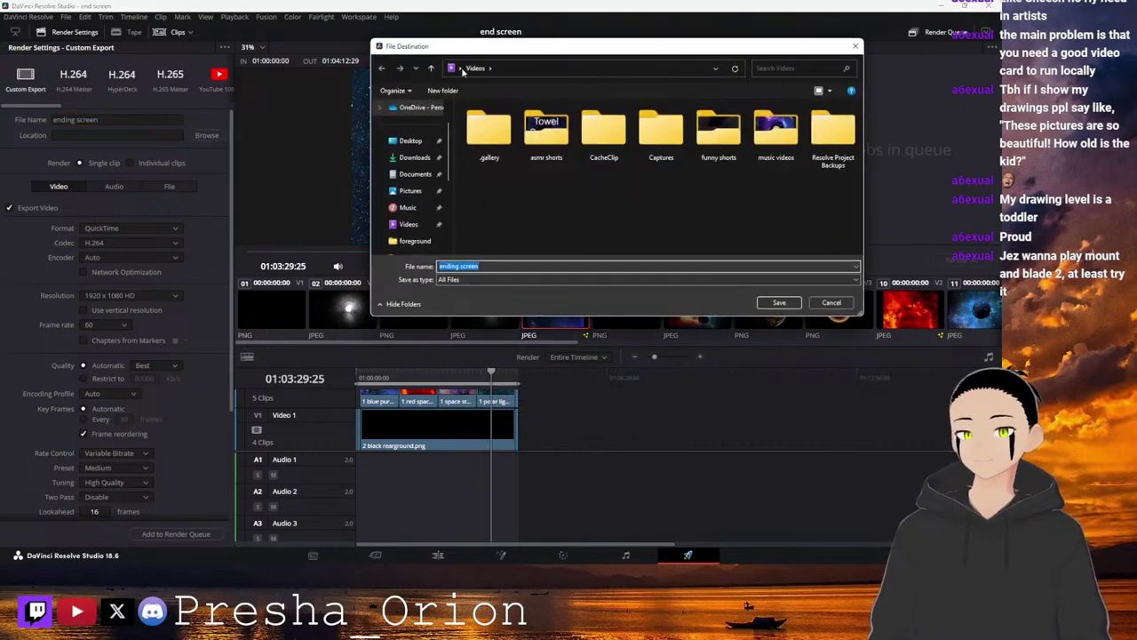
click(413, 139)
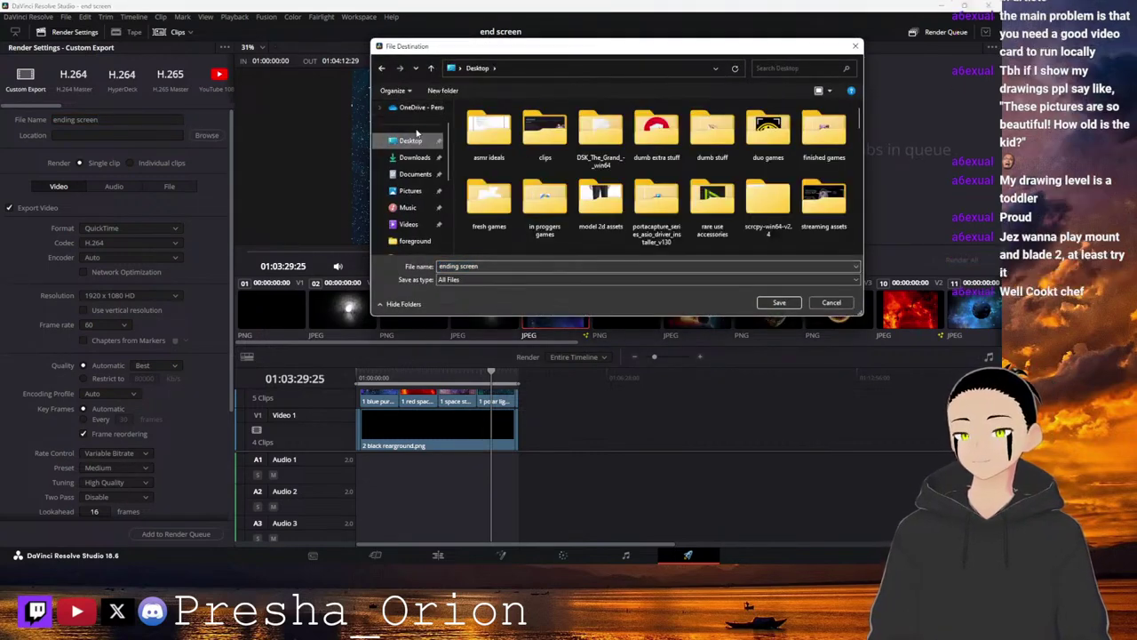
click(774, 307)
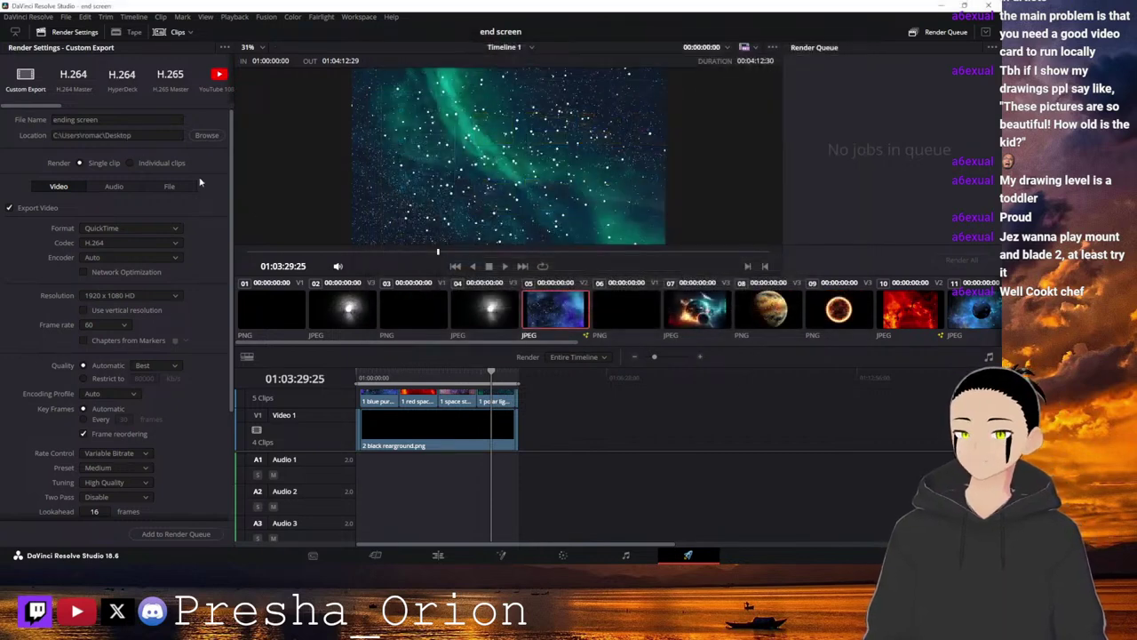
Add Timeline 1 to the render queue in QuickTime format with the H.264 codec and start rendering.
click(118, 230)
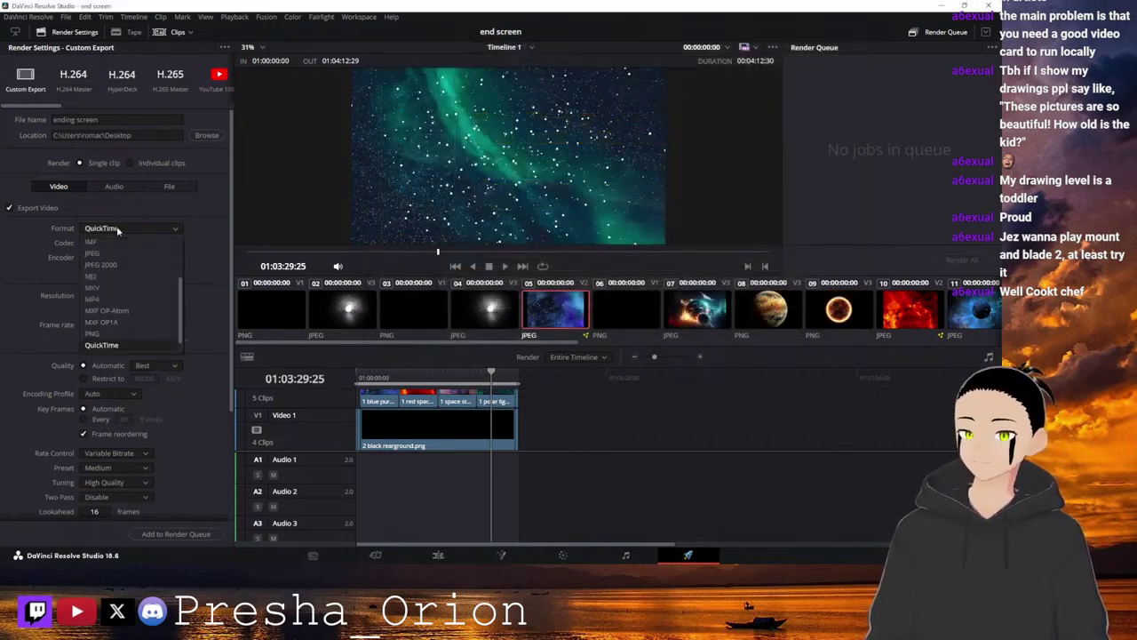
click(118, 229)
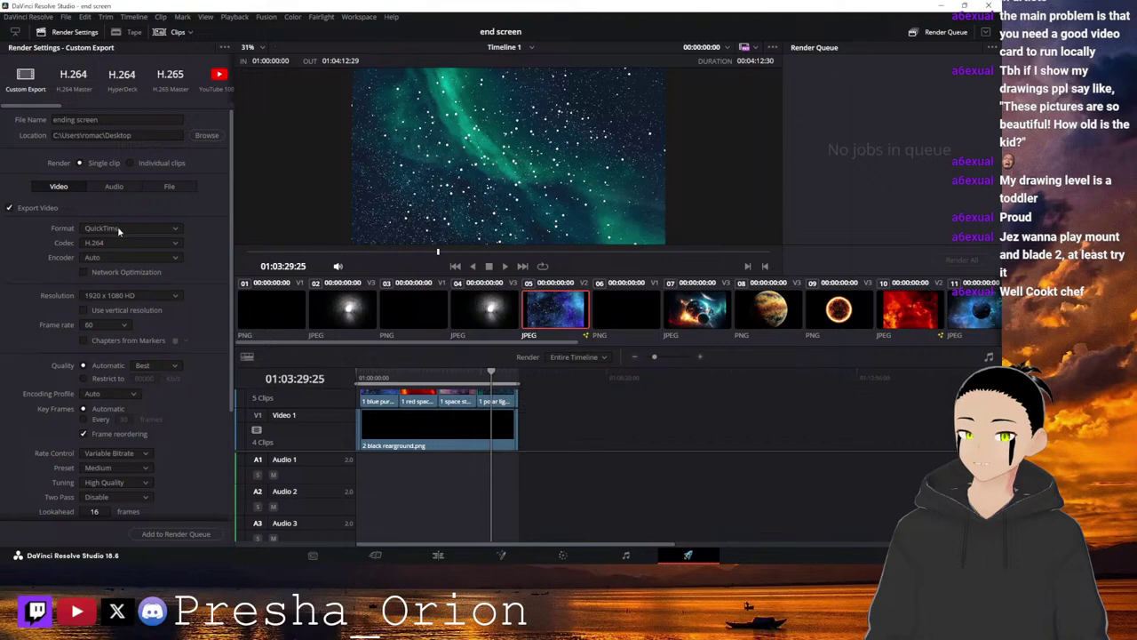
click(188, 535)
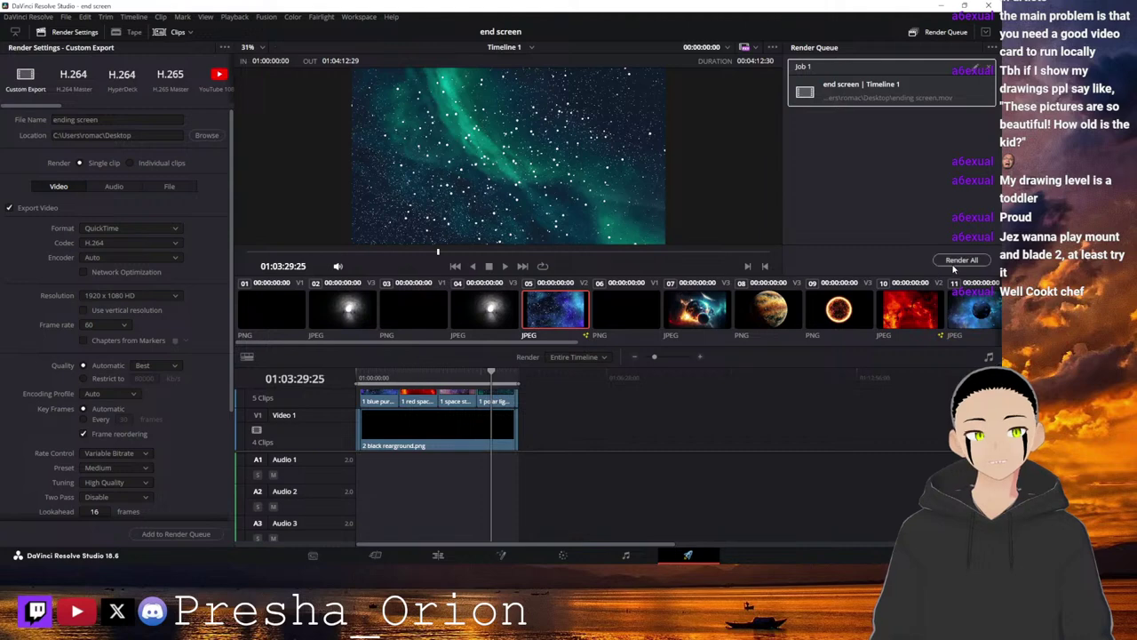
click(959, 260)
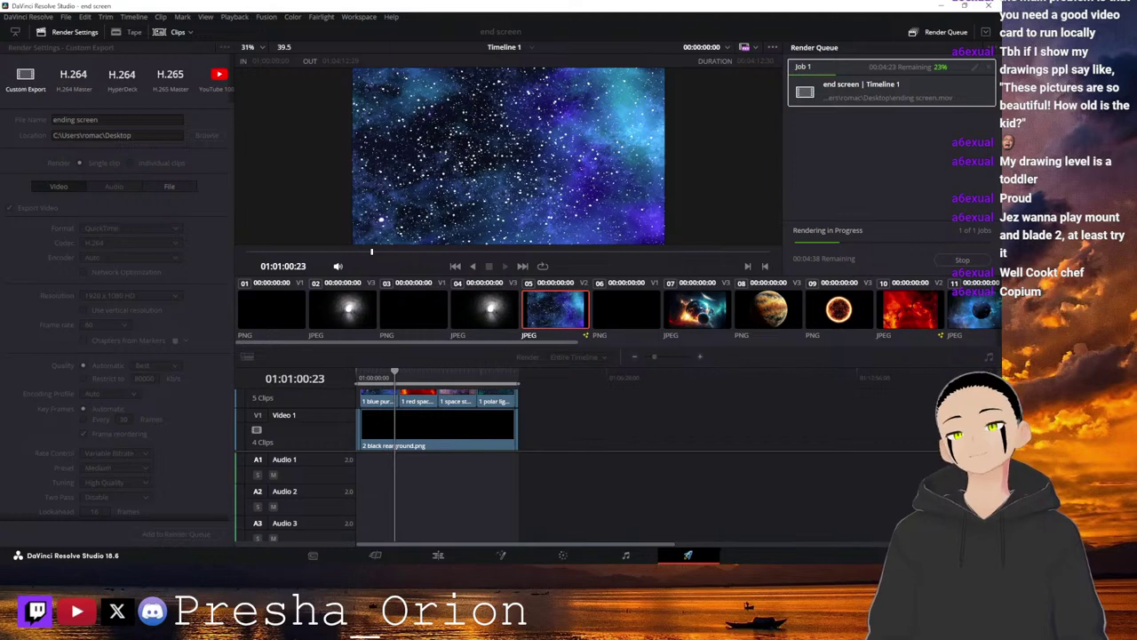
Stop the running render and remove its job from the render queue.
click(964, 260)
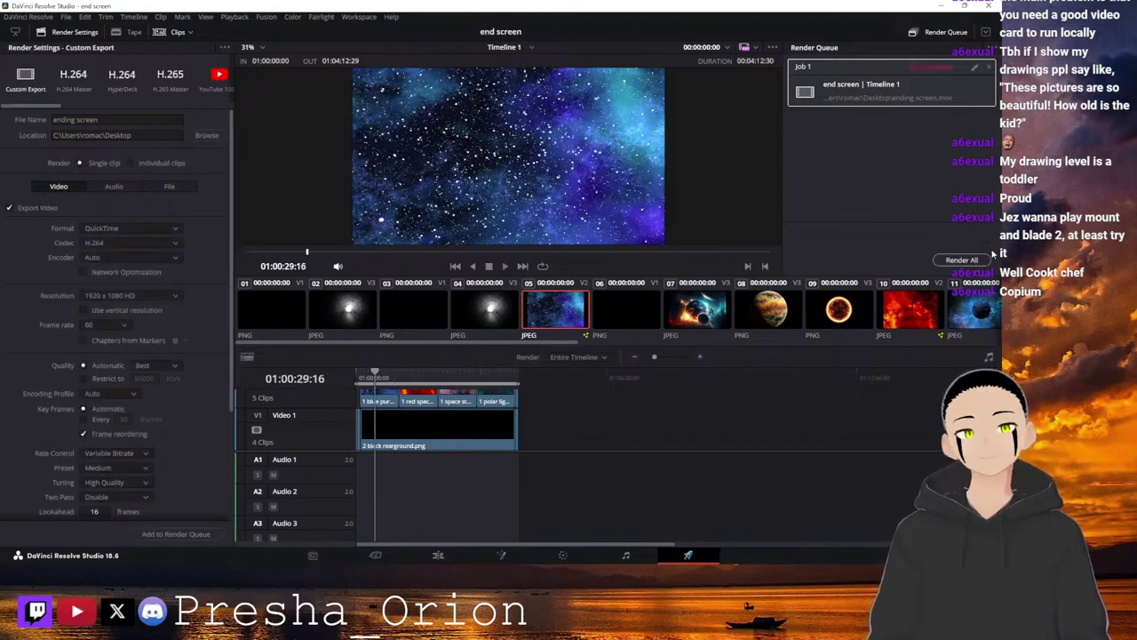
click(990, 69)
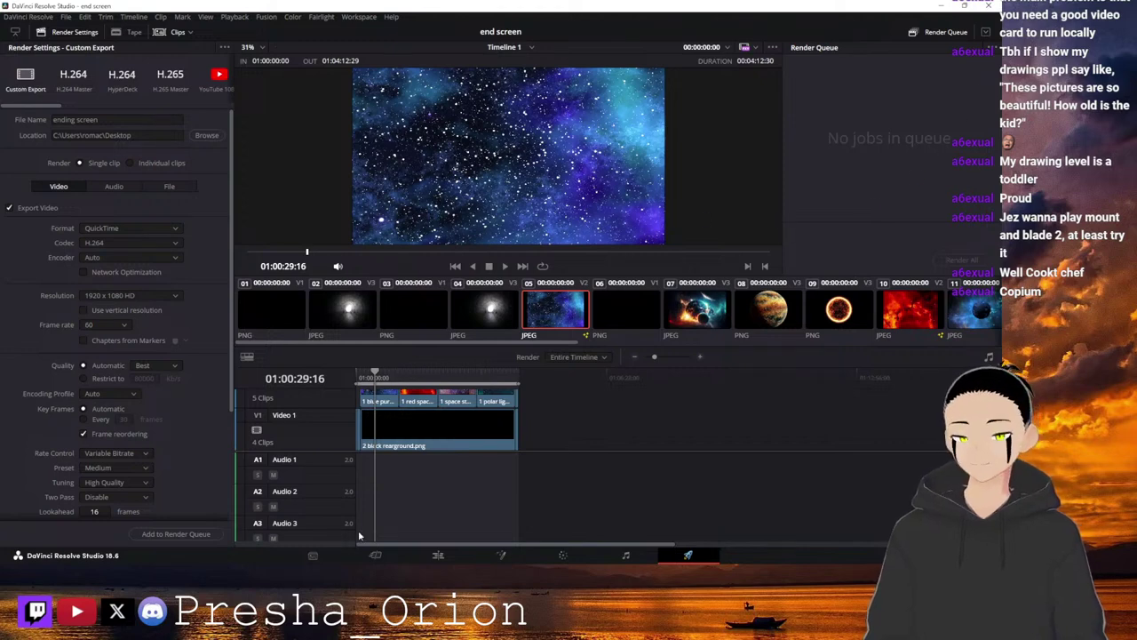
Add the favorite Text+ title on V4, starting where the opening star clip on V3 ends.
click(383, 555)
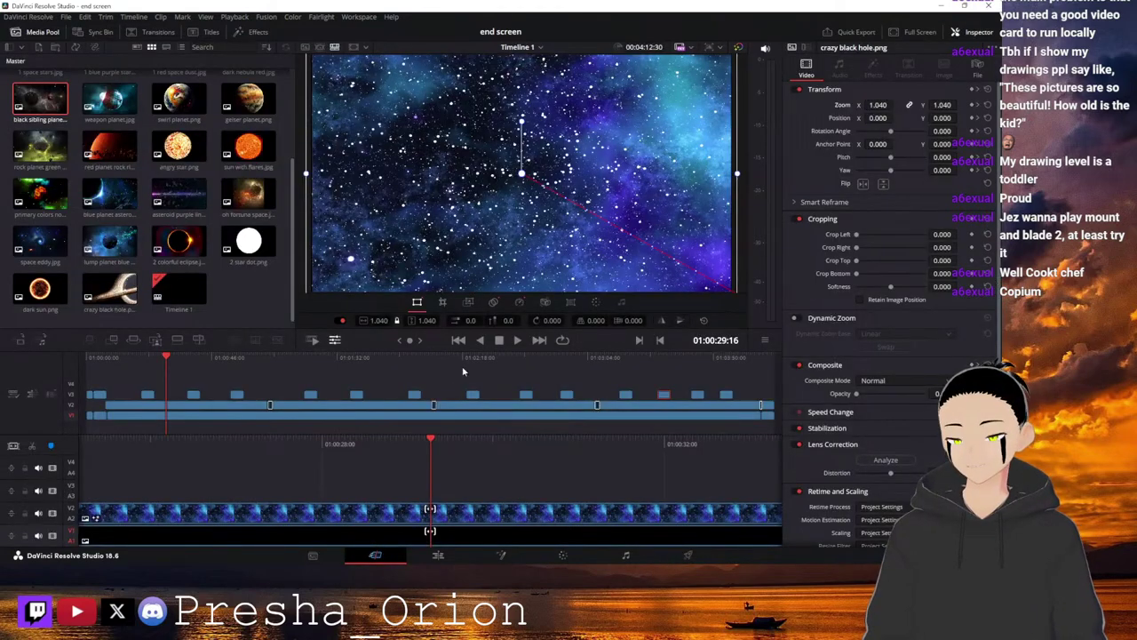
click(204, 32)
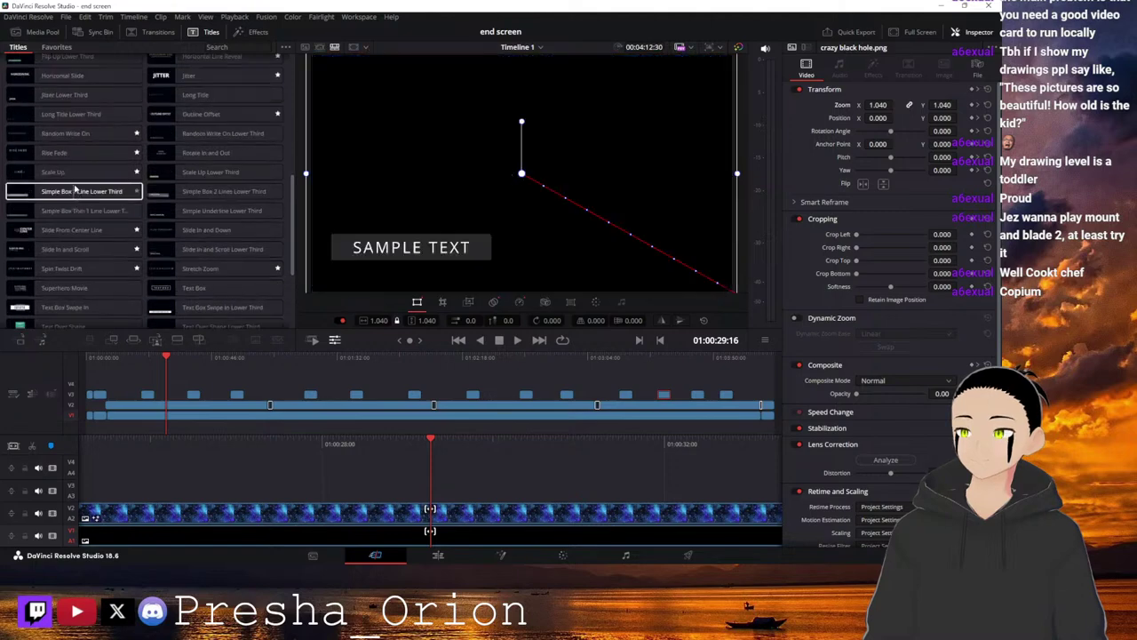
scroll(76, 191, down, 1)
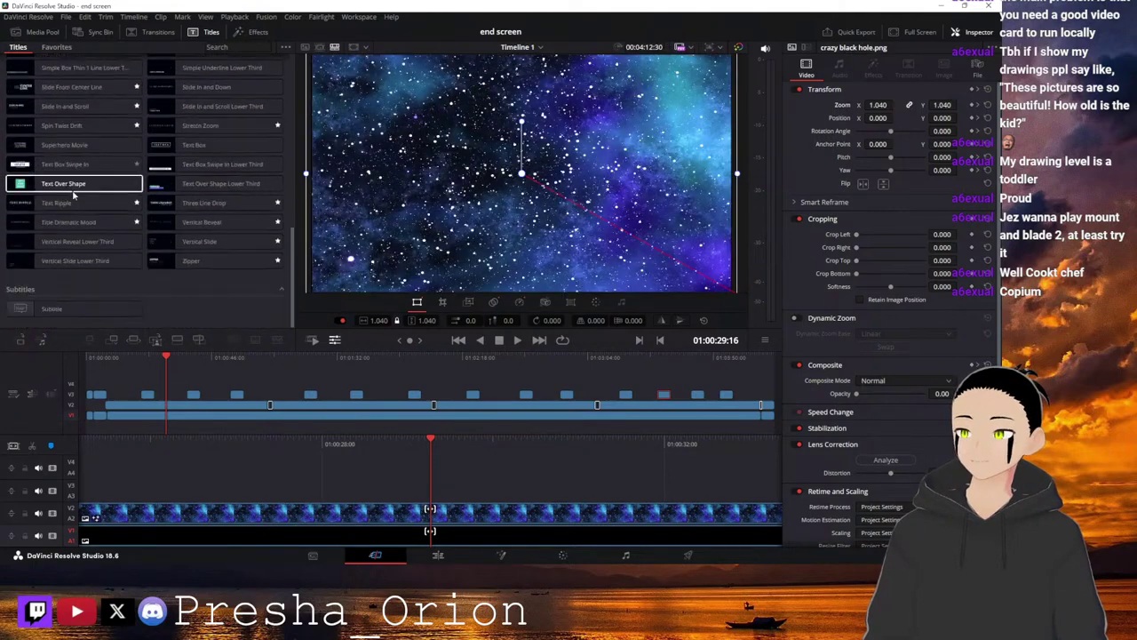
click(58, 47)
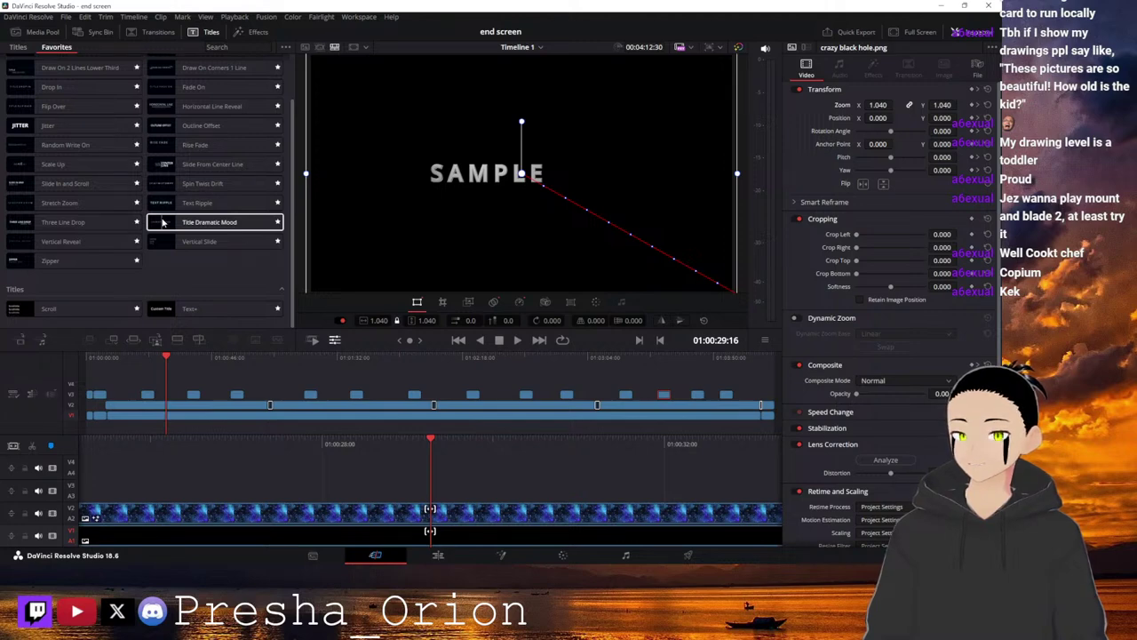
drag(161, 309, 120, 386)
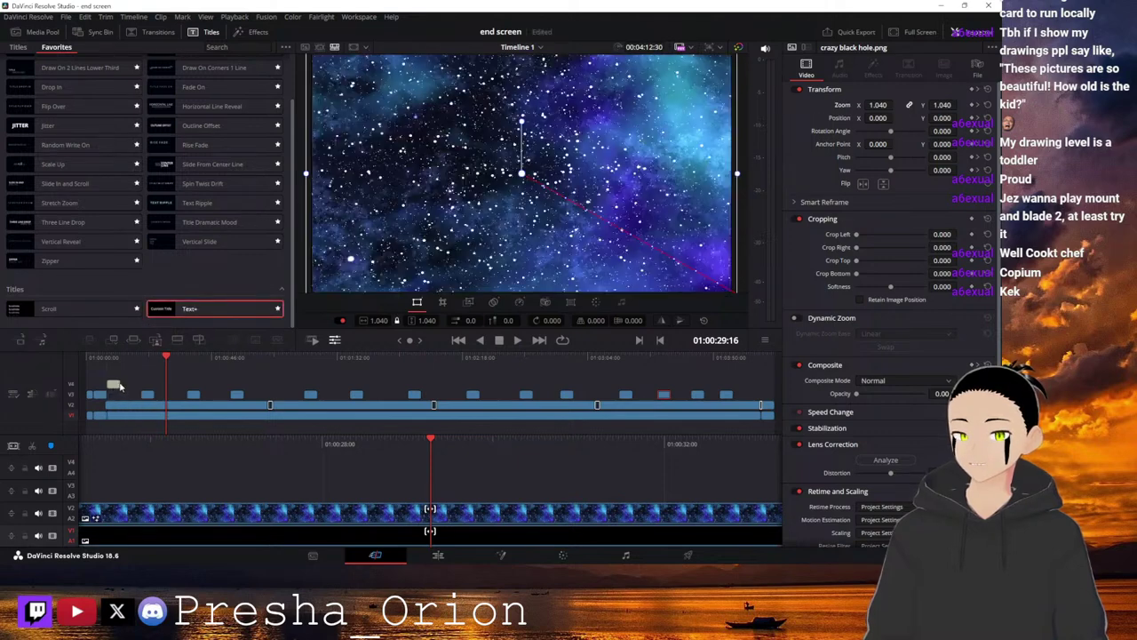
click(115, 385)
Extend the end of the Text+ title on V4 to the start of the final background dissolve.
drag(178, 445, 656, 448)
drag(284, 441, 834, 450)
drag(195, 445, 740, 451)
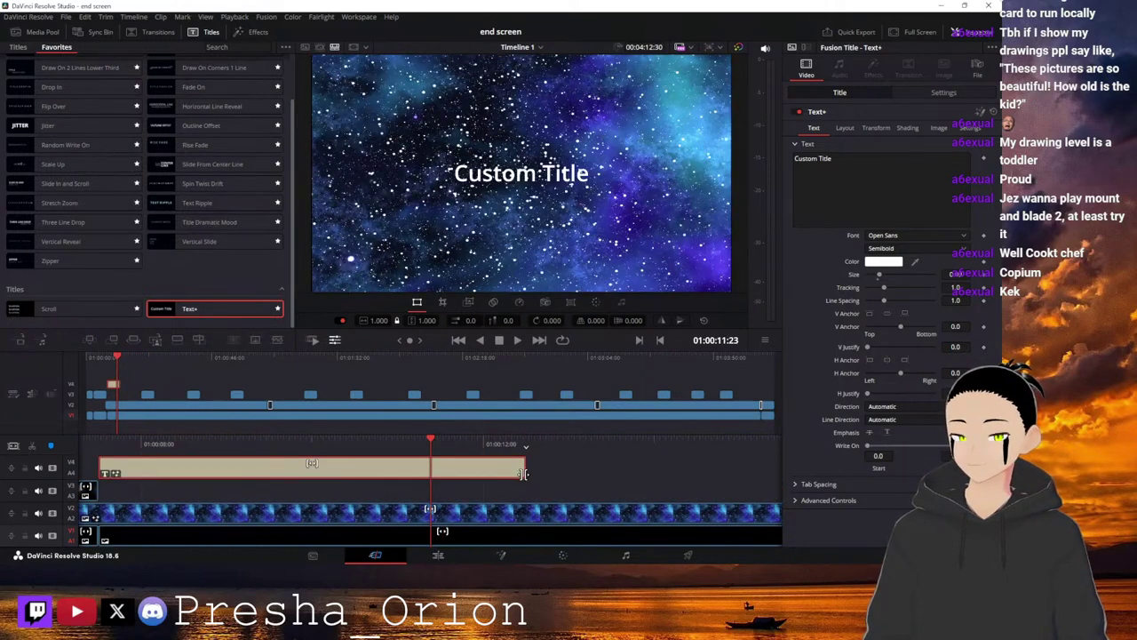
drag(526, 473, 756, 391)
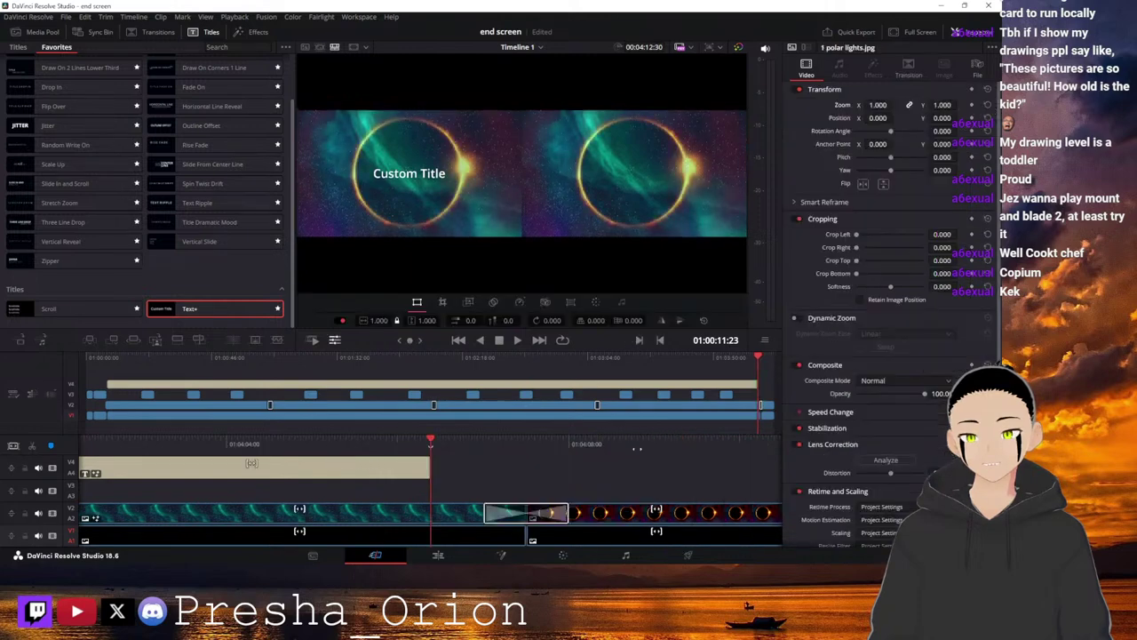
drag(431, 466, 480, 463)
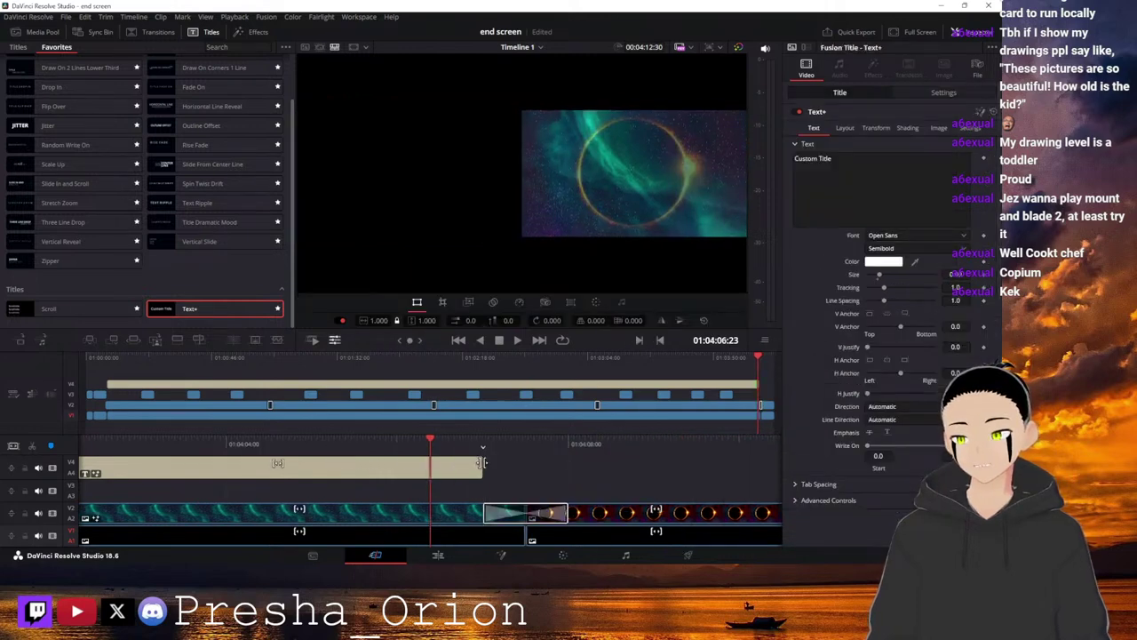
Replace the Text+ title's placeholder text with "Thanks for coming!".
click(112, 358)
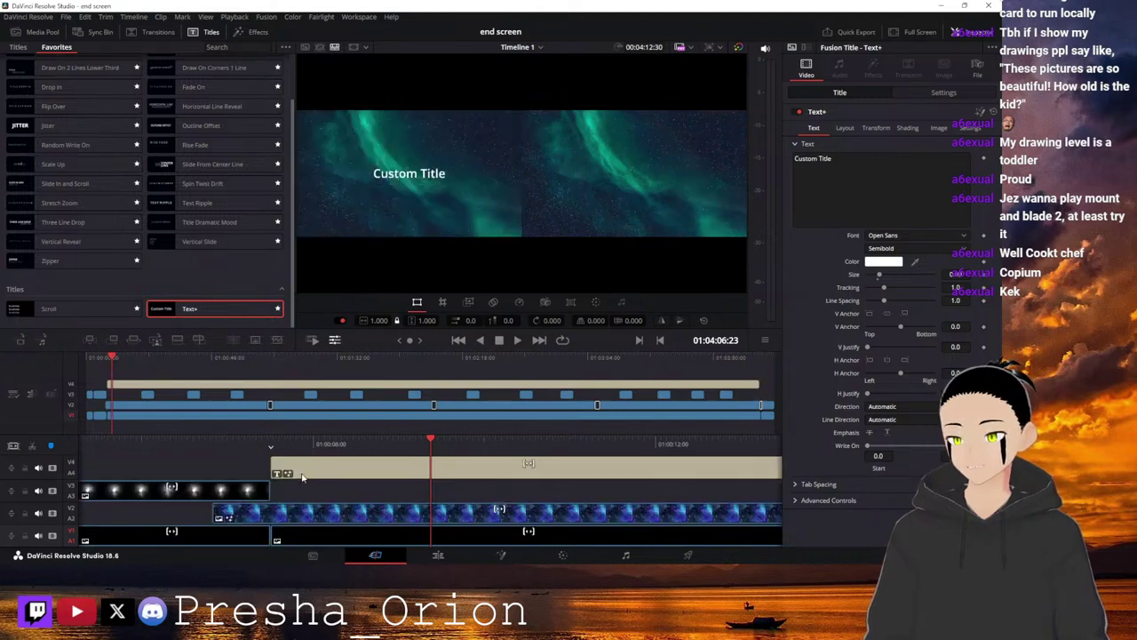
click(325, 457)
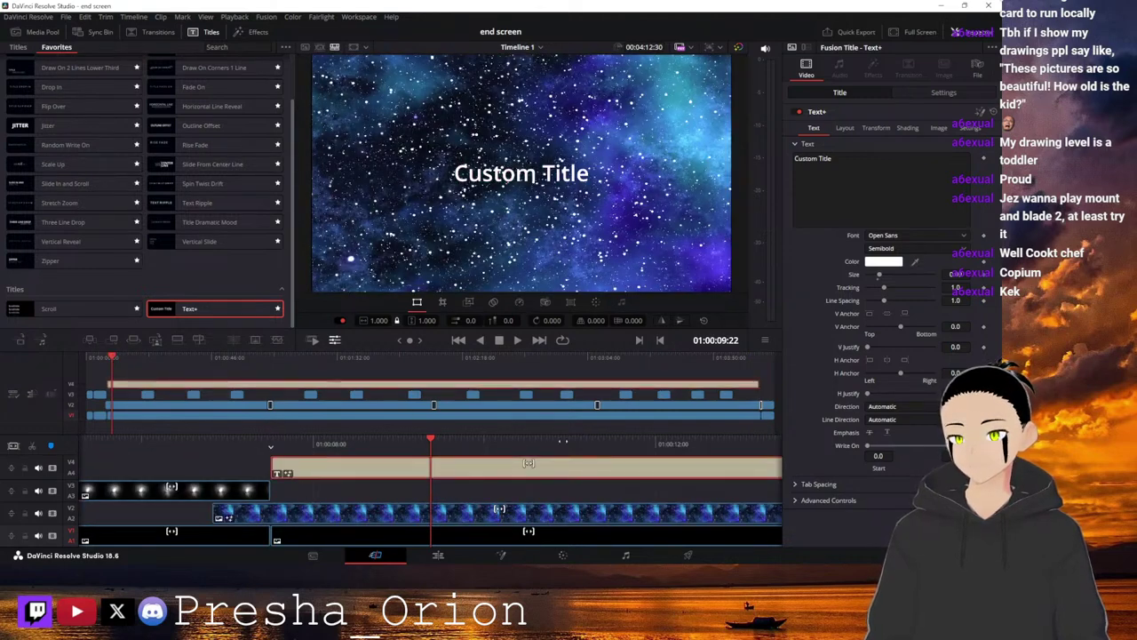
drag(562, 441, 514, 441)
click(841, 172)
key(ctrl+a)
text(Thank)
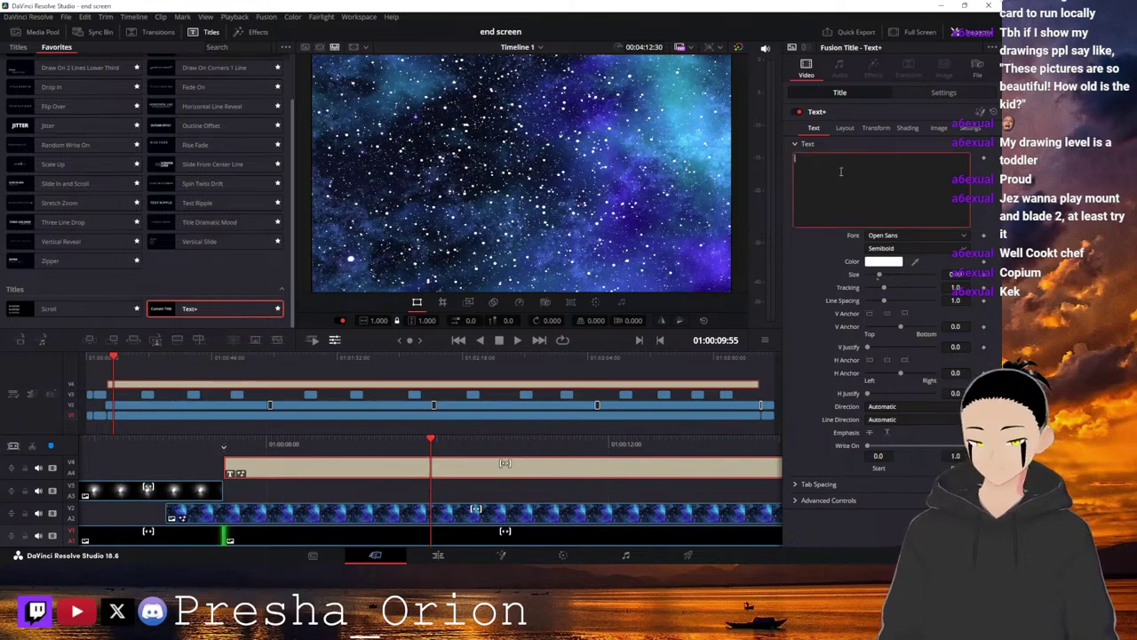
text(s f)
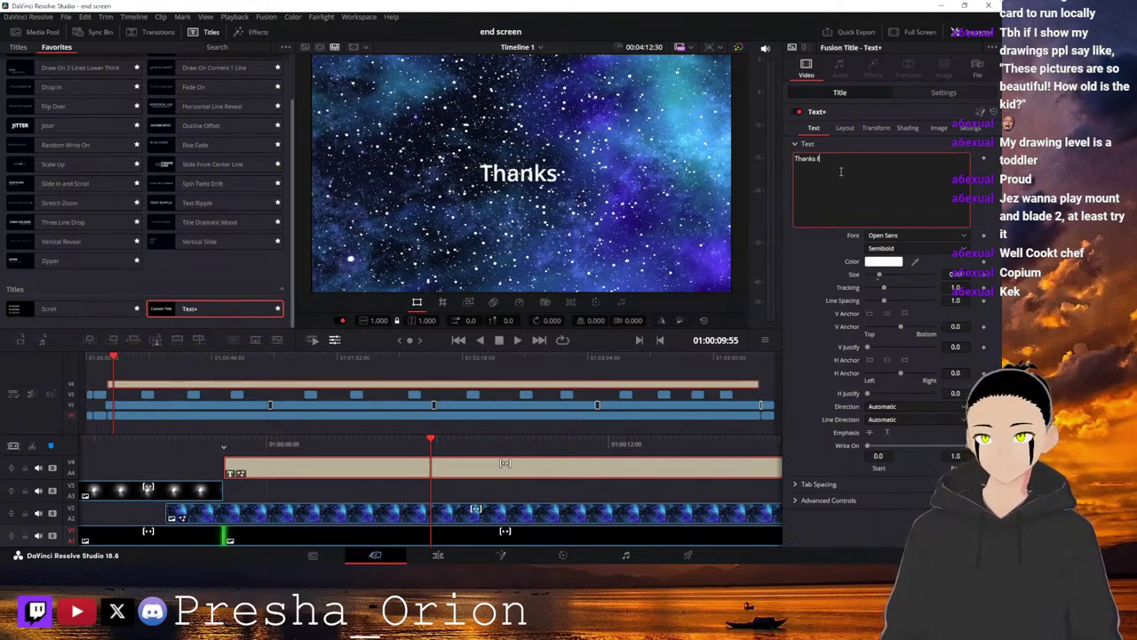
text(or coming)
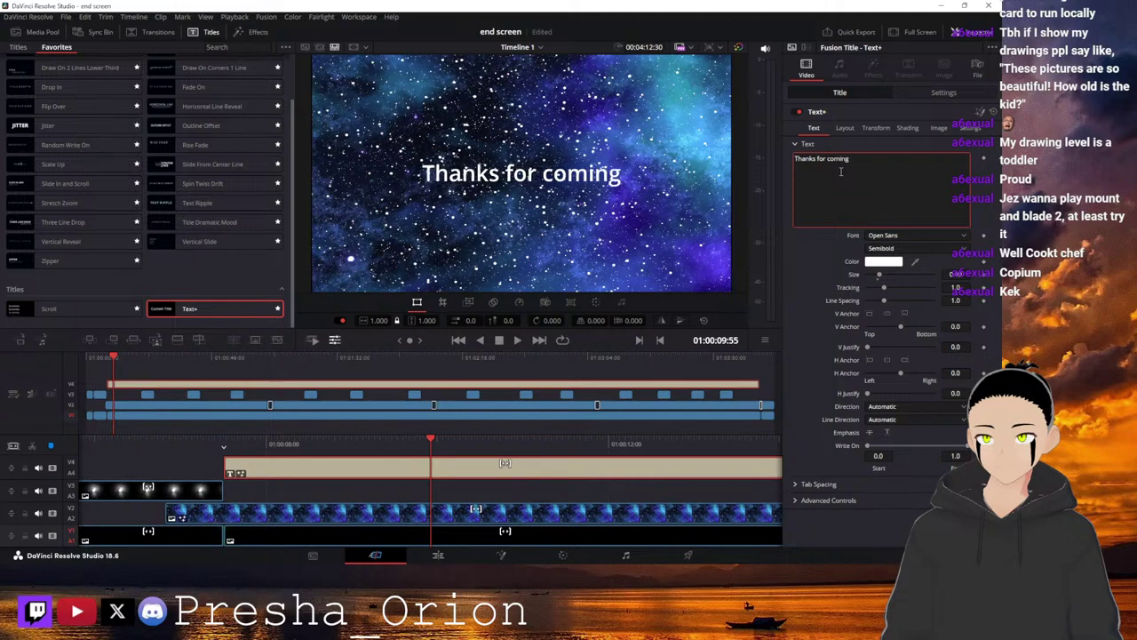
text(!)
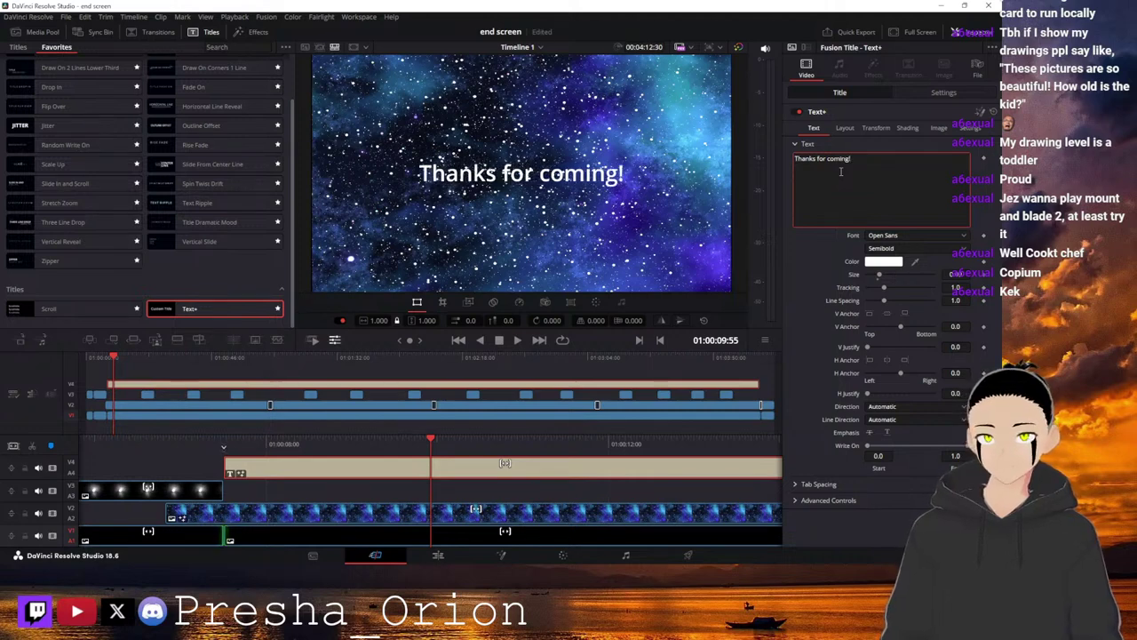
Try a second title line reading "Stream is over" and delete that line again.
key(Return)
text(Stream is over)
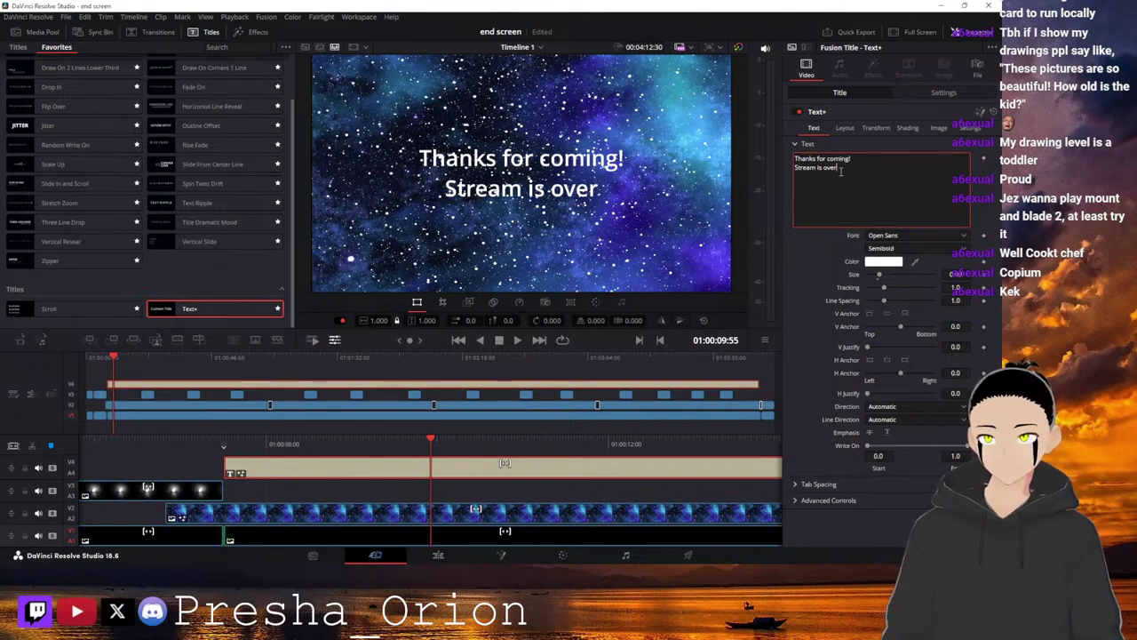
key(BackSpace)
key(BackSpace)
key(BackSpace)
key(BackSpace)
key(BackSpace)
key(BackSpace)
key(BackSpace)
key(BackSpace)
key(BackSpace)
key(BackSpace)
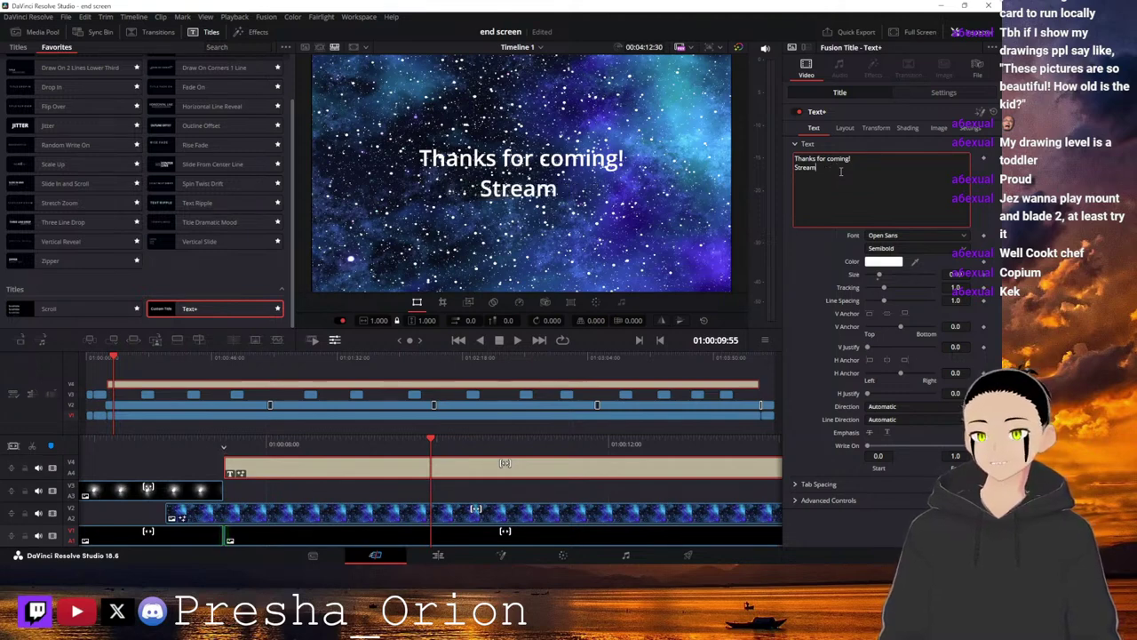
key(BackSpace)
key(BackSpace)
key(BackSpace)
key(BackSpace)
key(BackSpace)
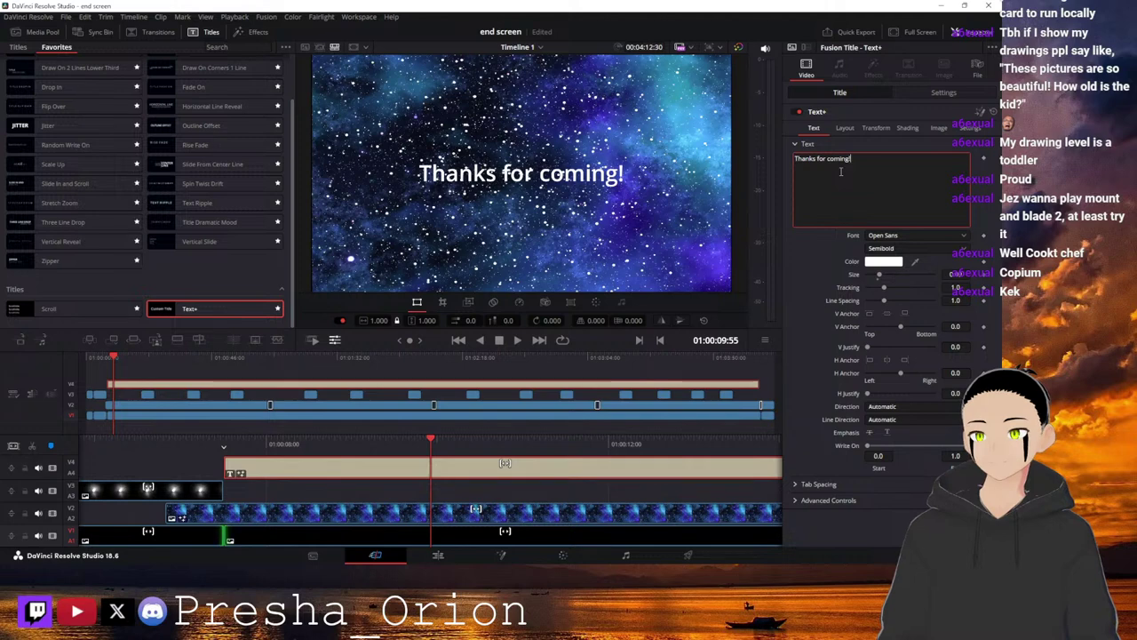
Apply the Fast Noise effect to the "Thanks for coming!" title and set its scale to 0.450.
click(907, 128)
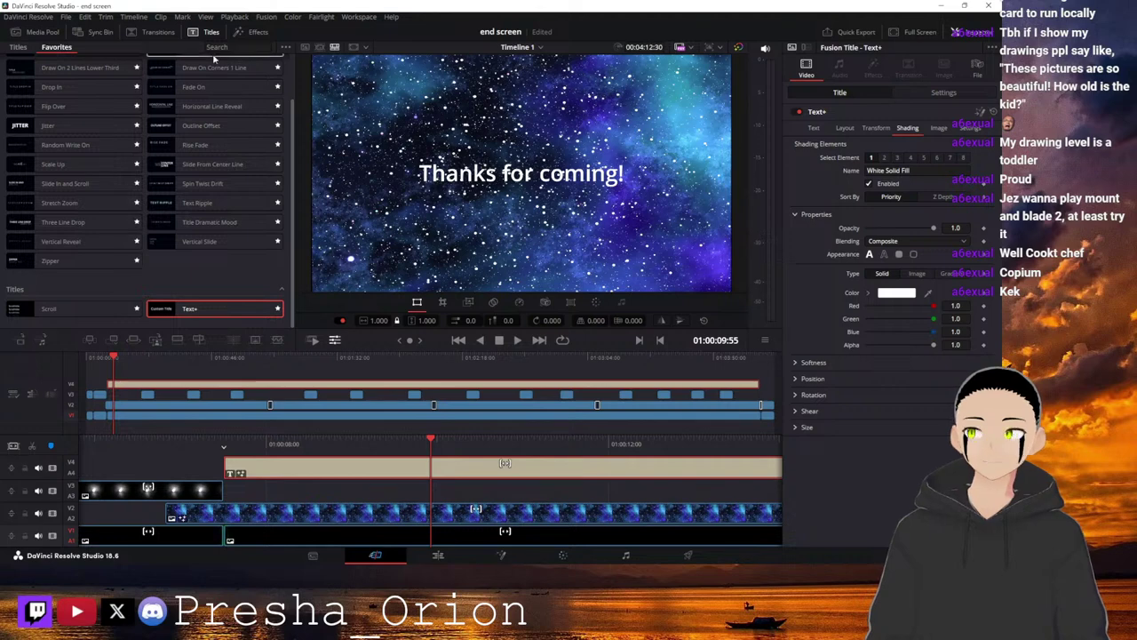
click(239, 33)
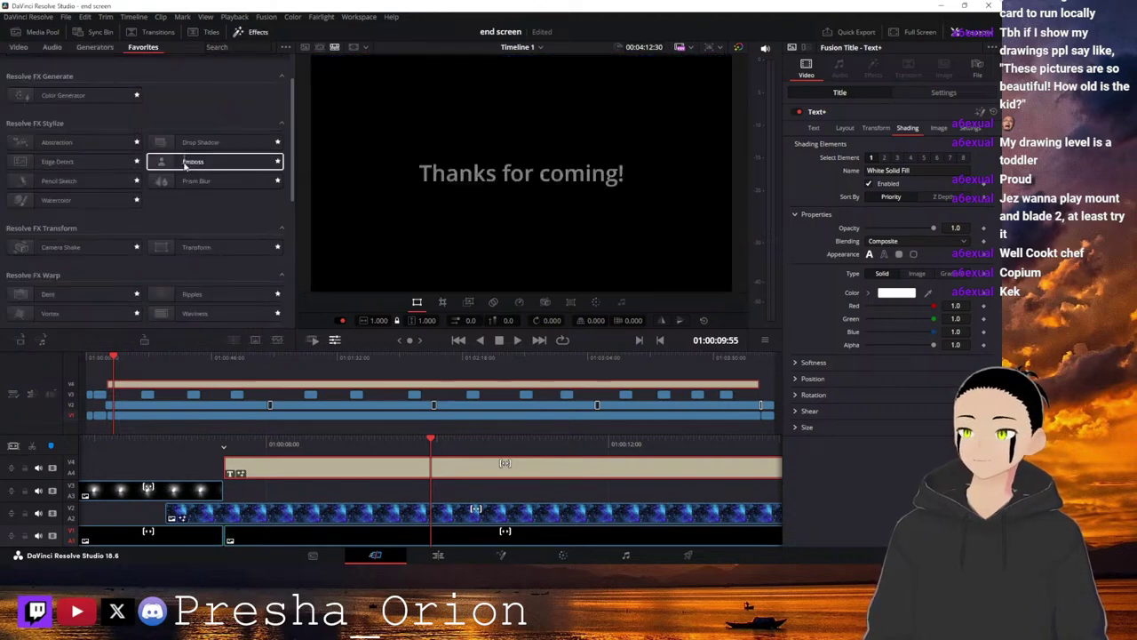
scroll(169, 178, down, 5)
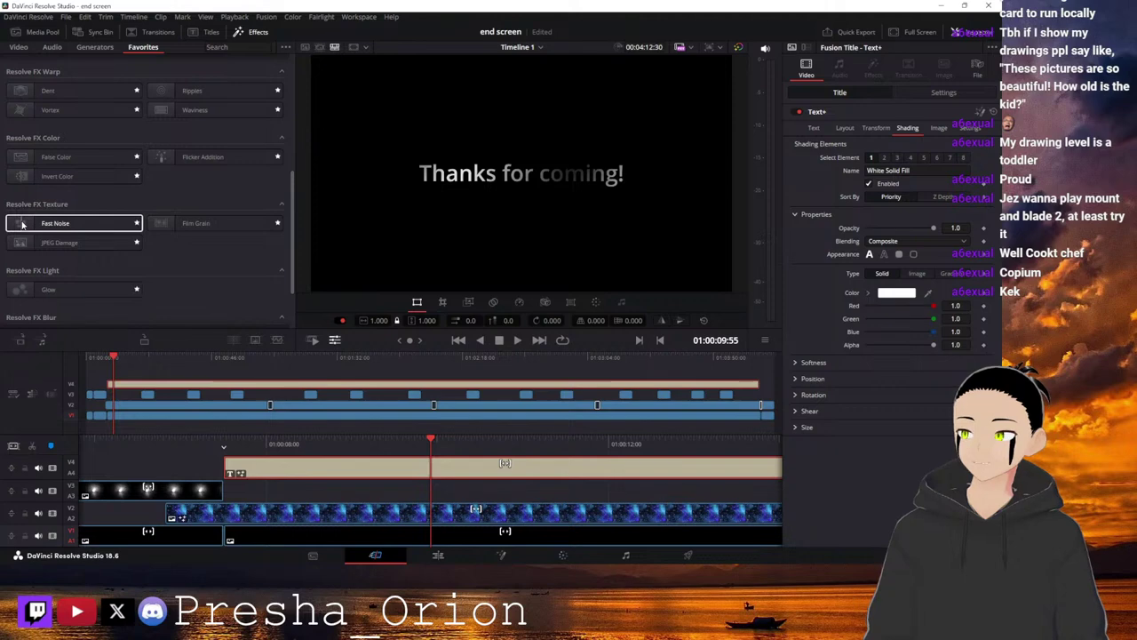
drag(22, 224, 338, 465)
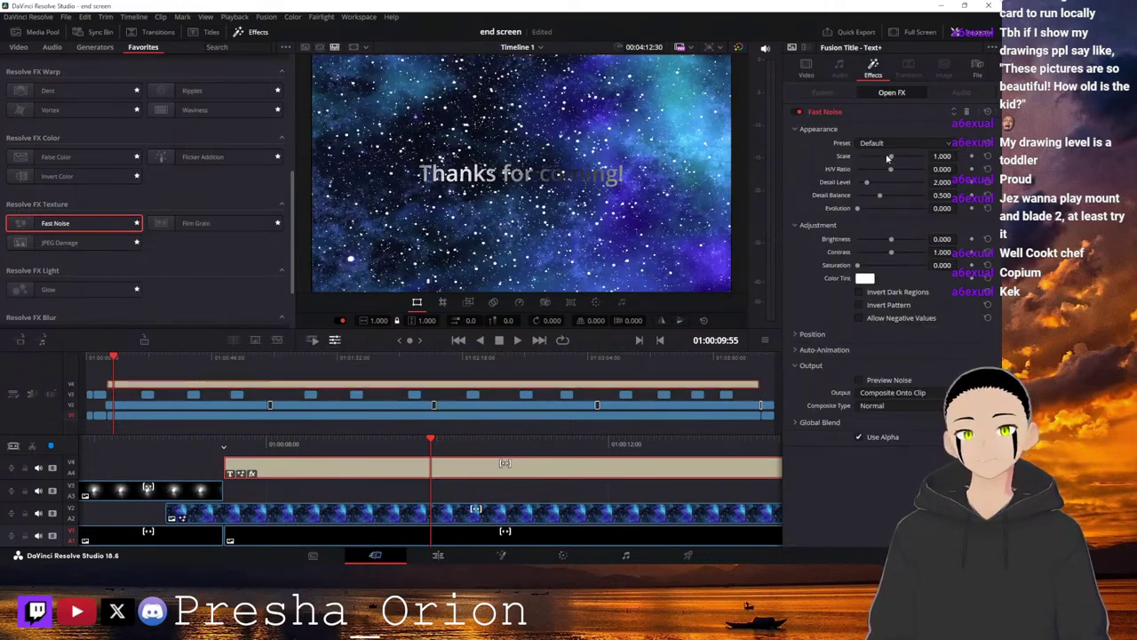
drag(892, 160, 872, 154)
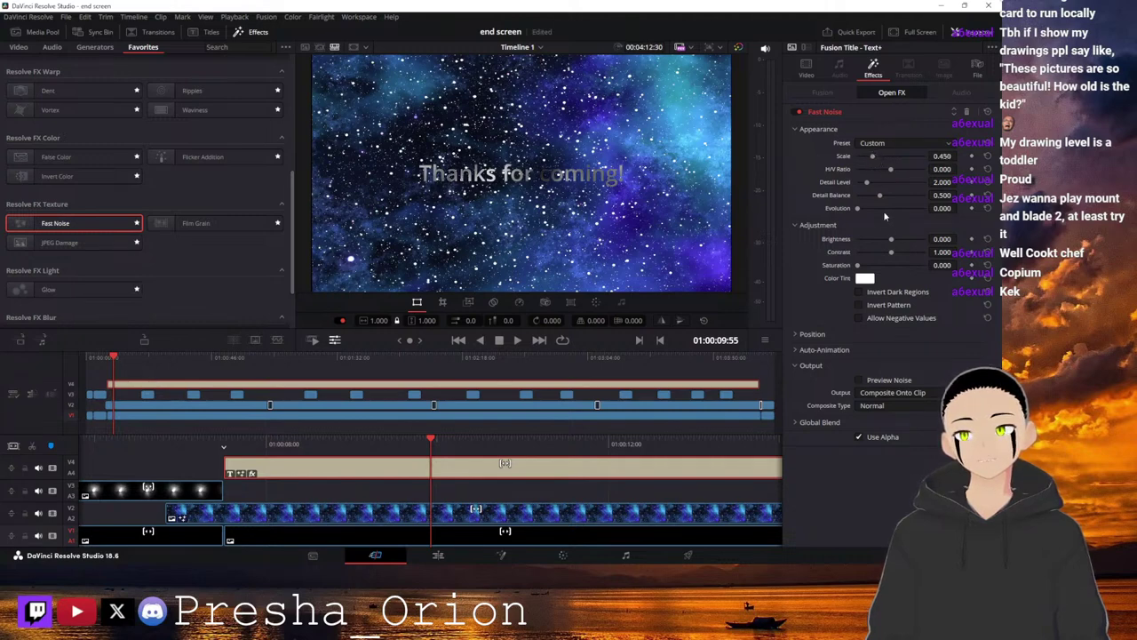
Set the title's Fast Noise brightness to 0.349, contrast to 1.473, saturation to 0.651, seethe to 0.620 and scale to 0.171.
drag(892, 239, 906, 258)
mouse_move(907, 258)
mouse_down()
mouse_move(869, 271)
mouse_move(900, 273)
mouse_up()
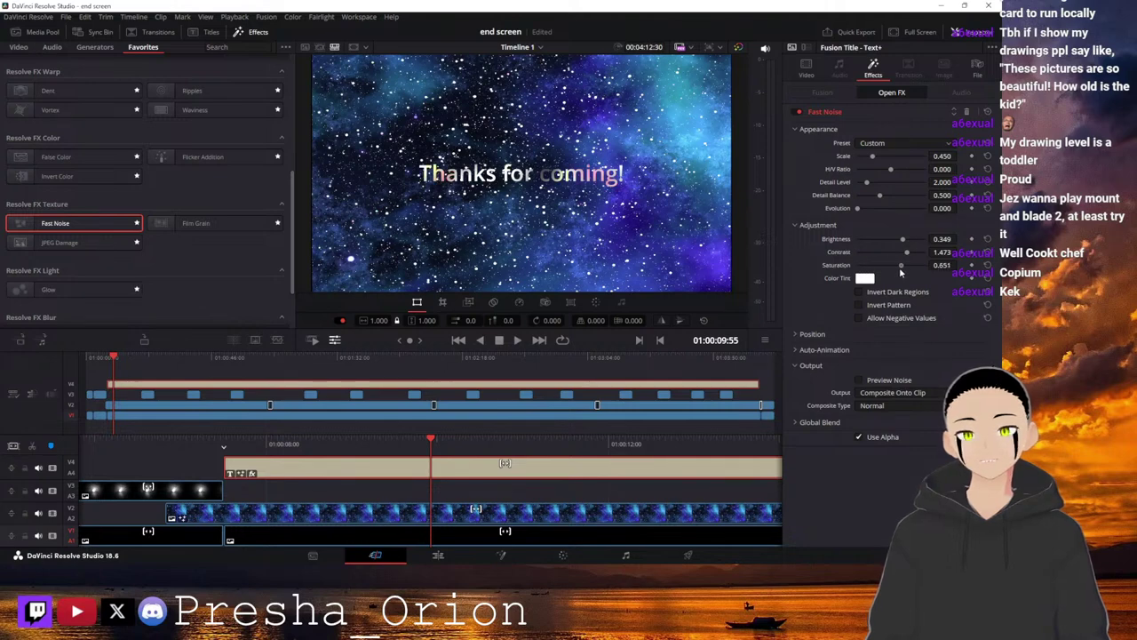
click(797, 351)
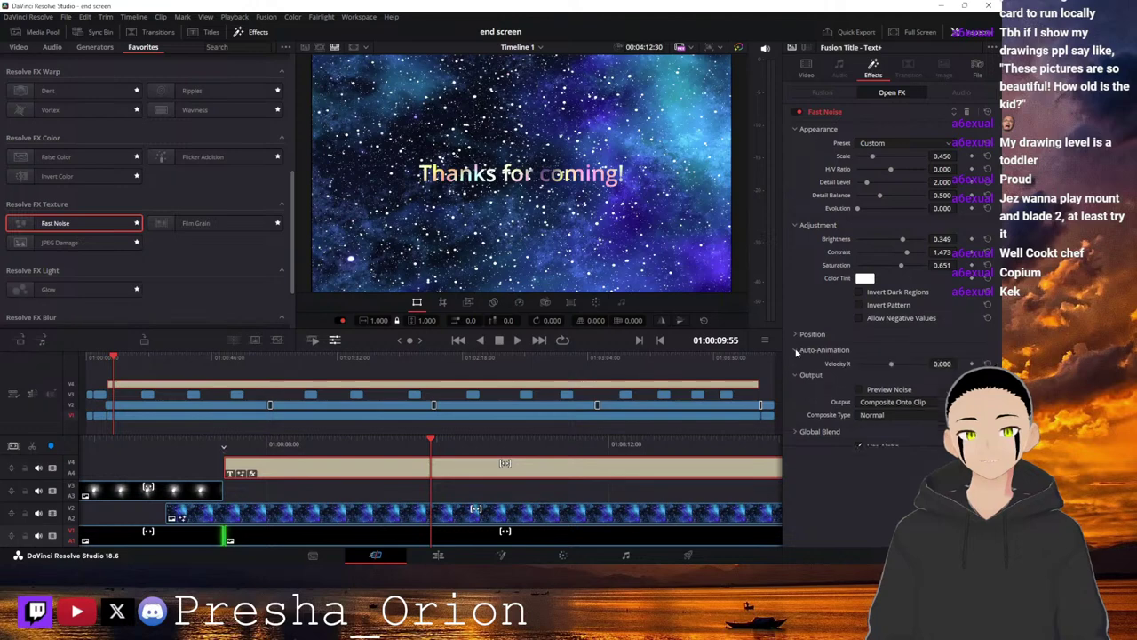
drag(863, 391, 899, 393)
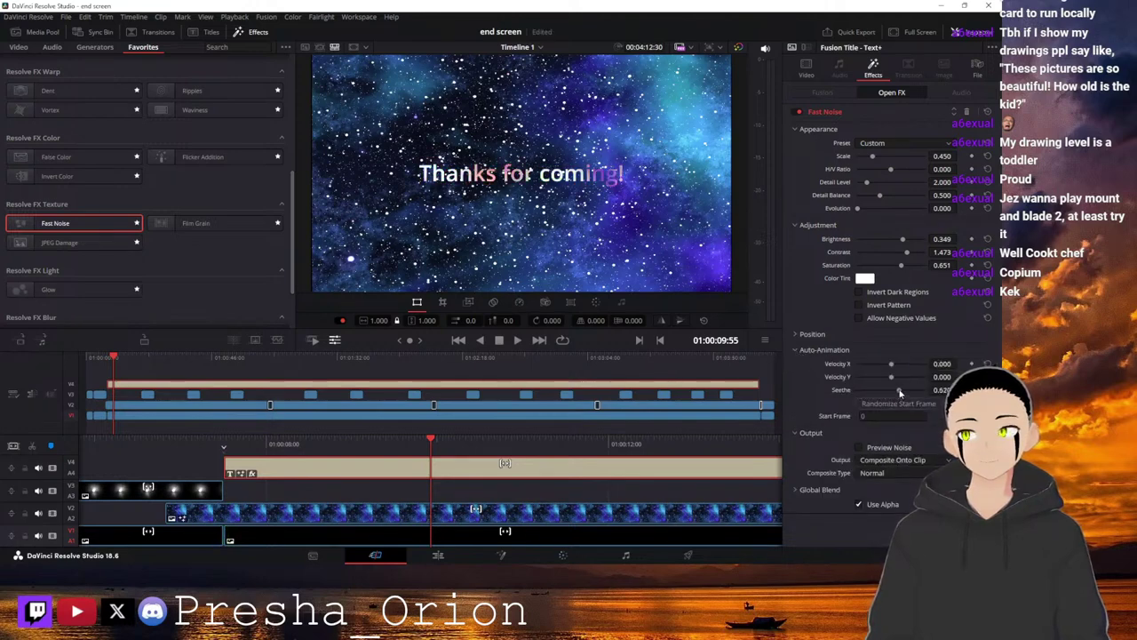
drag(872, 157, 863, 158)
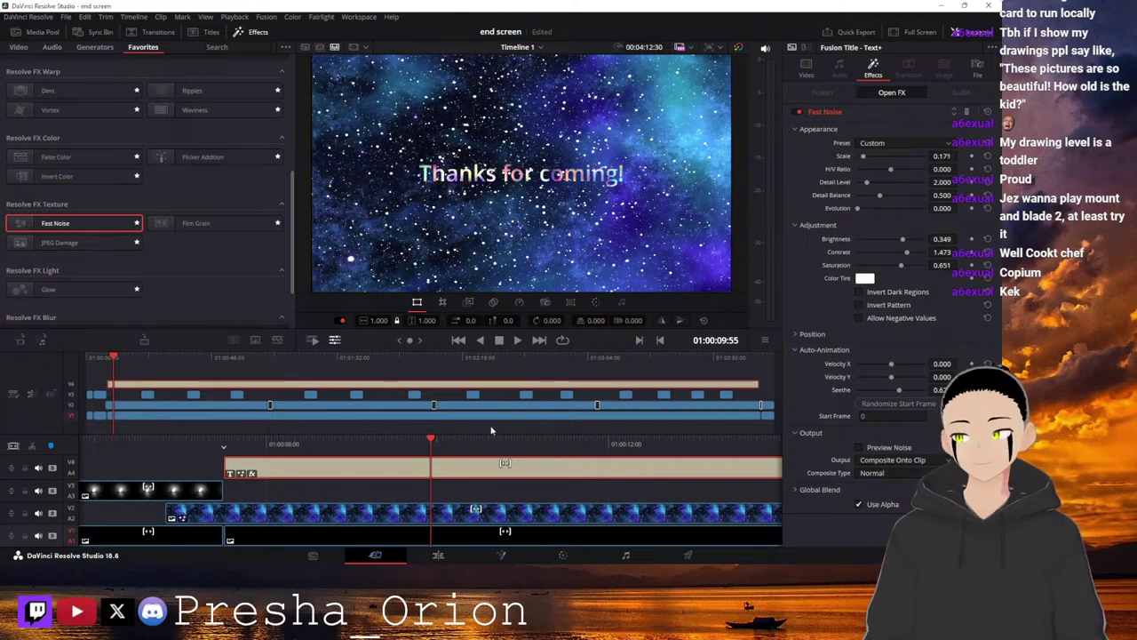
Play the timeline from just before the title starts to check the animated noise on the text.
drag(385, 444, 605, 449)
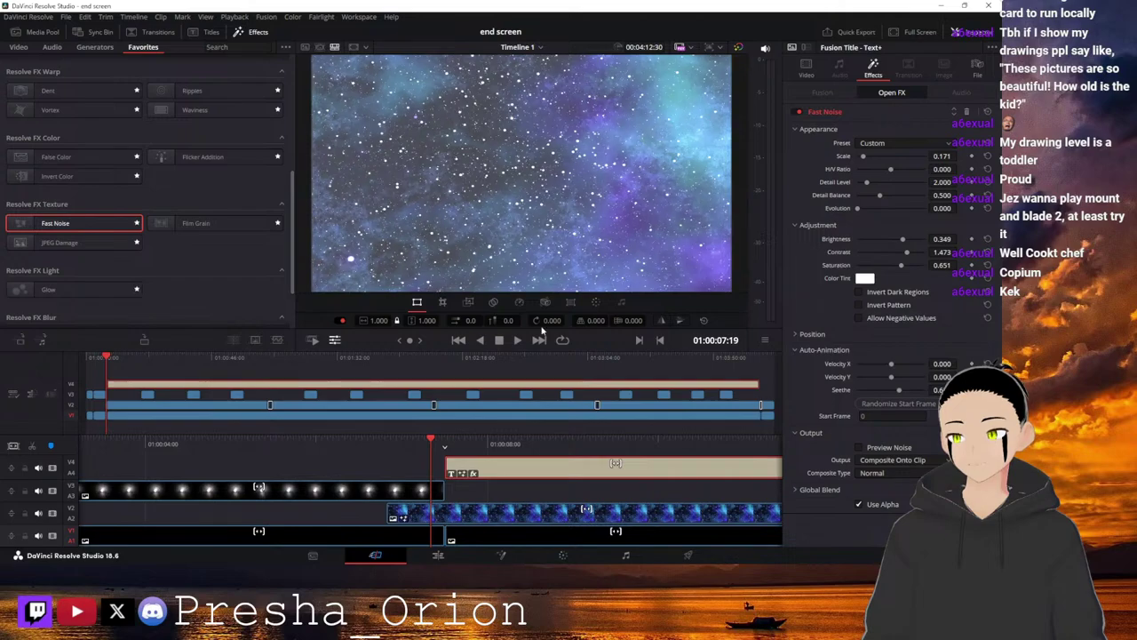
click(518, 340)
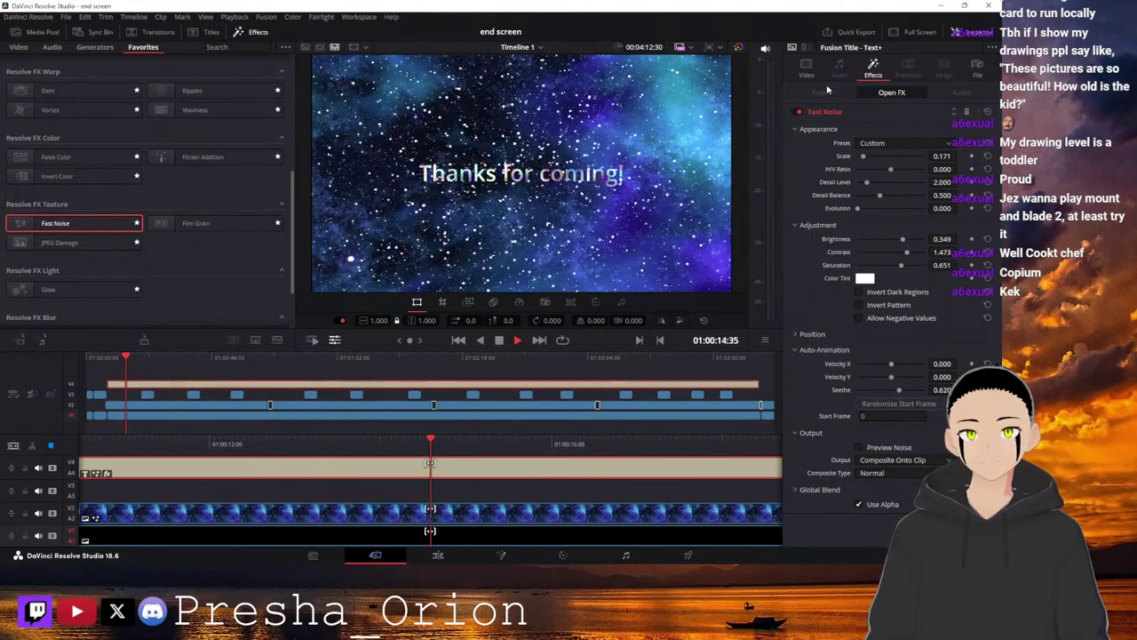
click(501, 340)
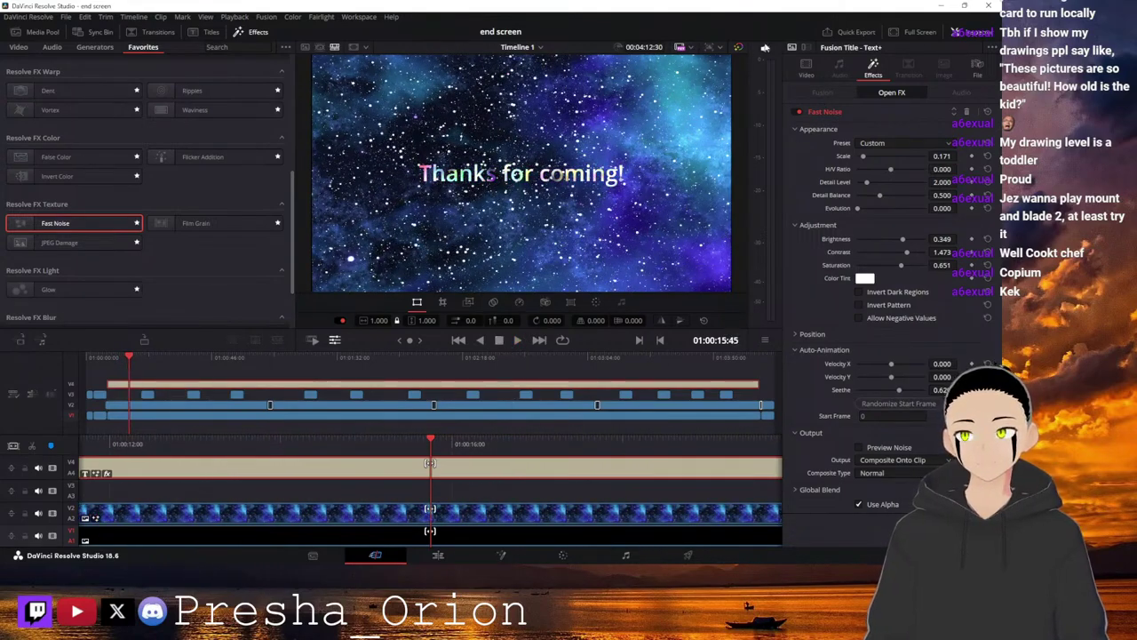
Add the line "Stream finished," above "Thanks for coming!" in the Text+ title and play back the result.
click(806, 67)
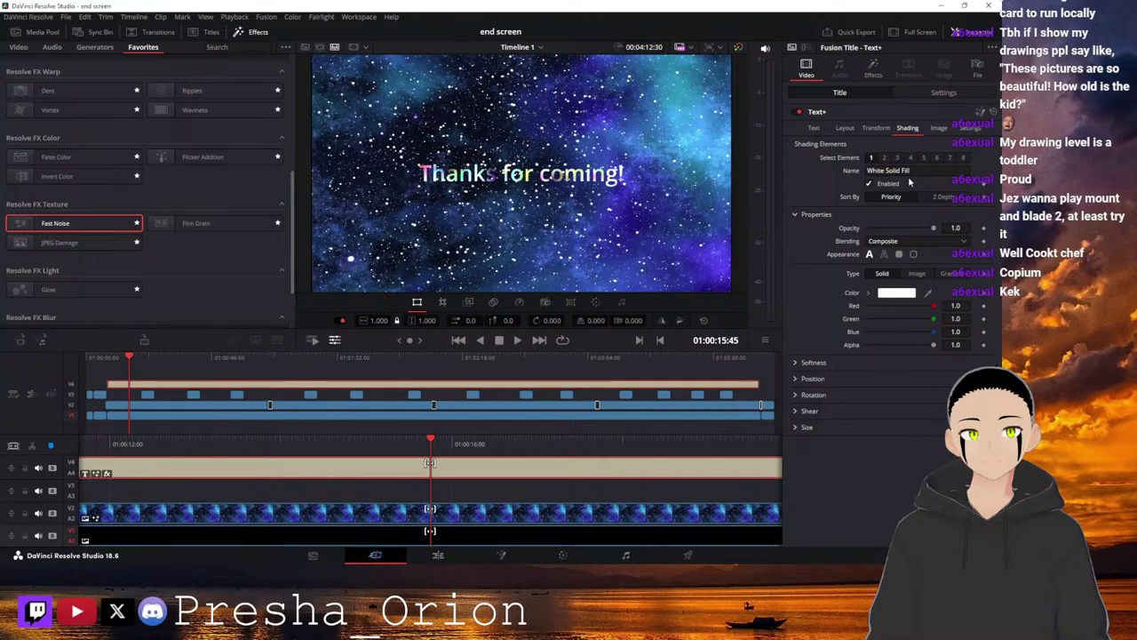
click(814, 127)
click(864, 162)
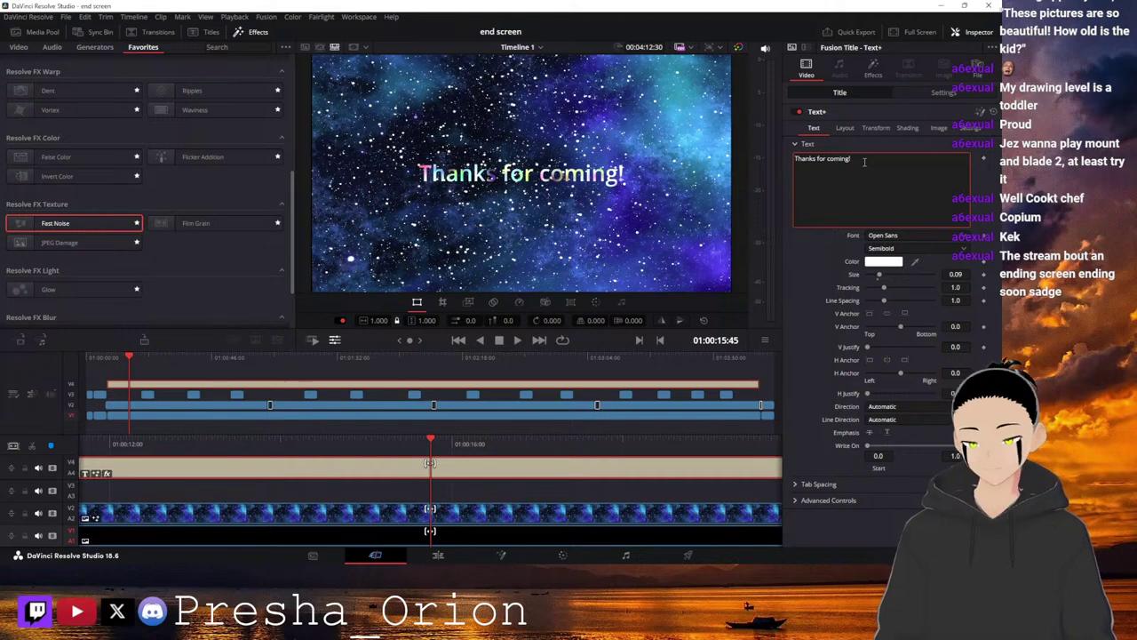
key(Return)
key(Up)
text(Stre)
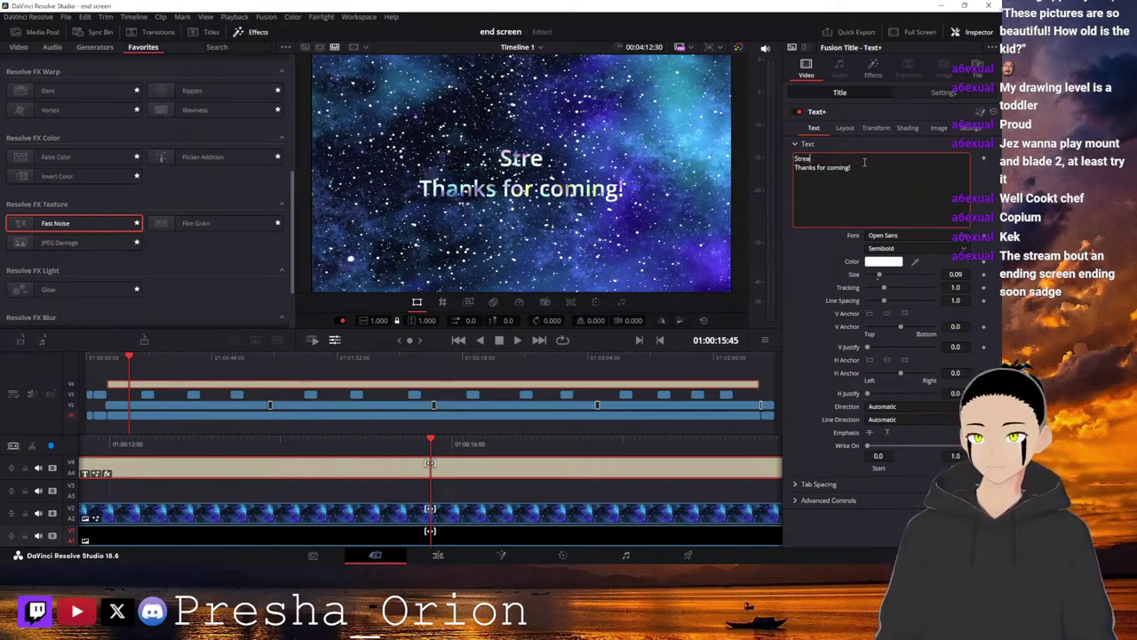
text(am O)
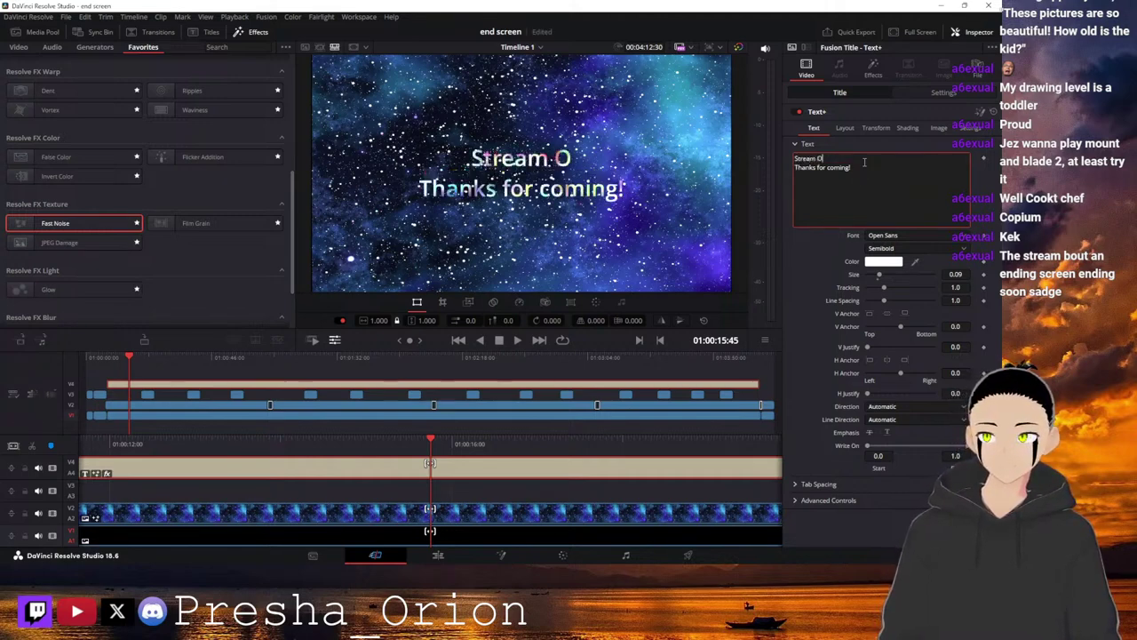
key(BackSpace)
text(finished)
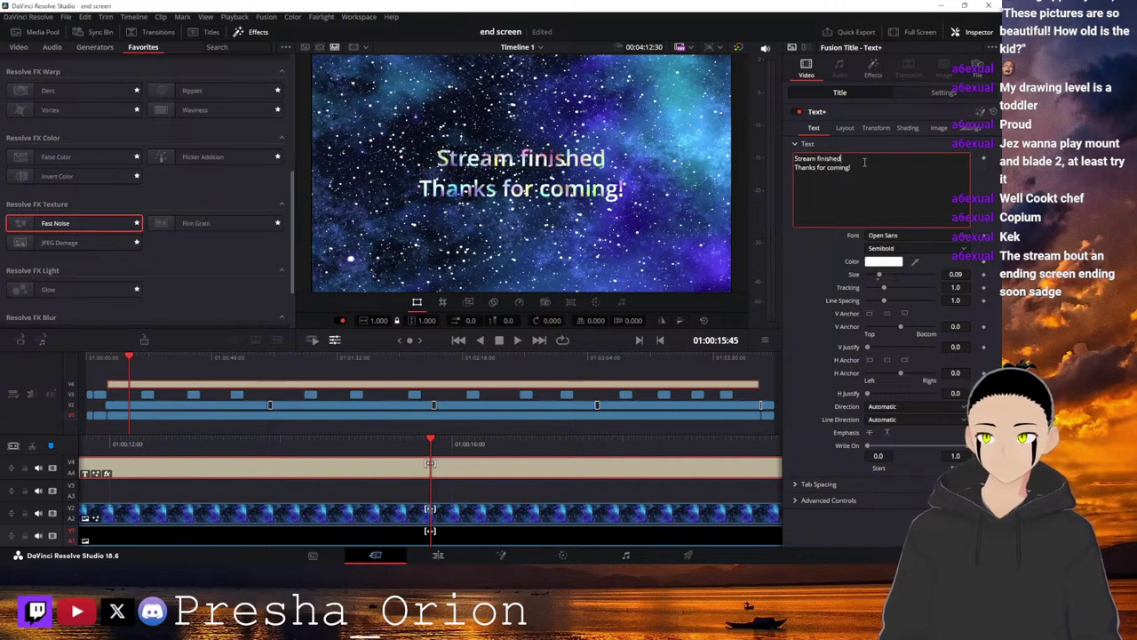
text(,)
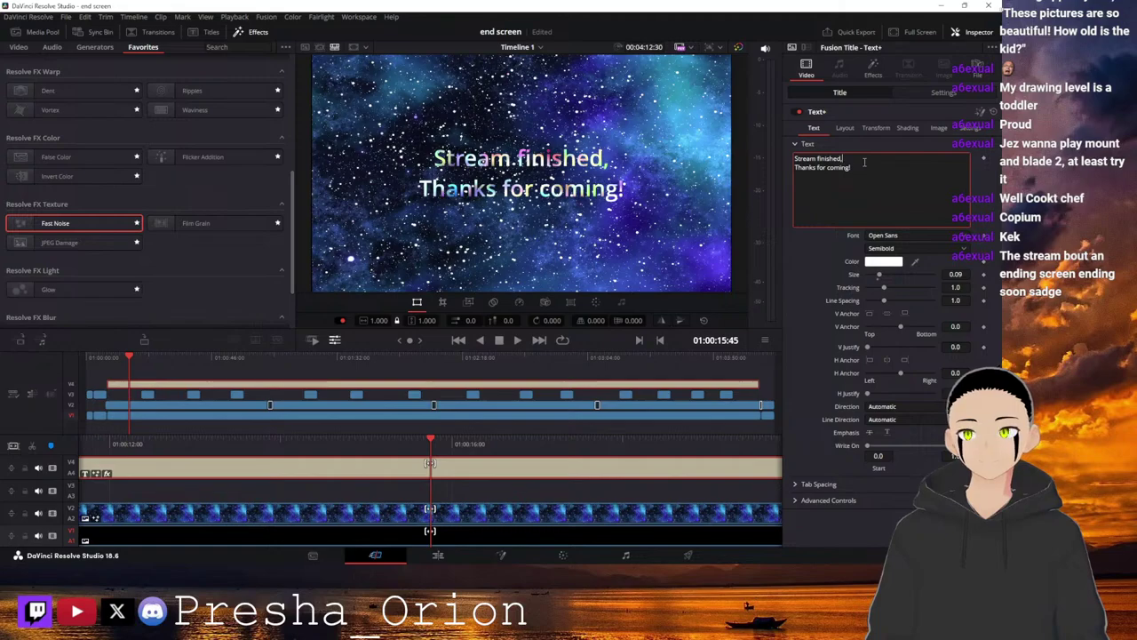
click(517, 340)
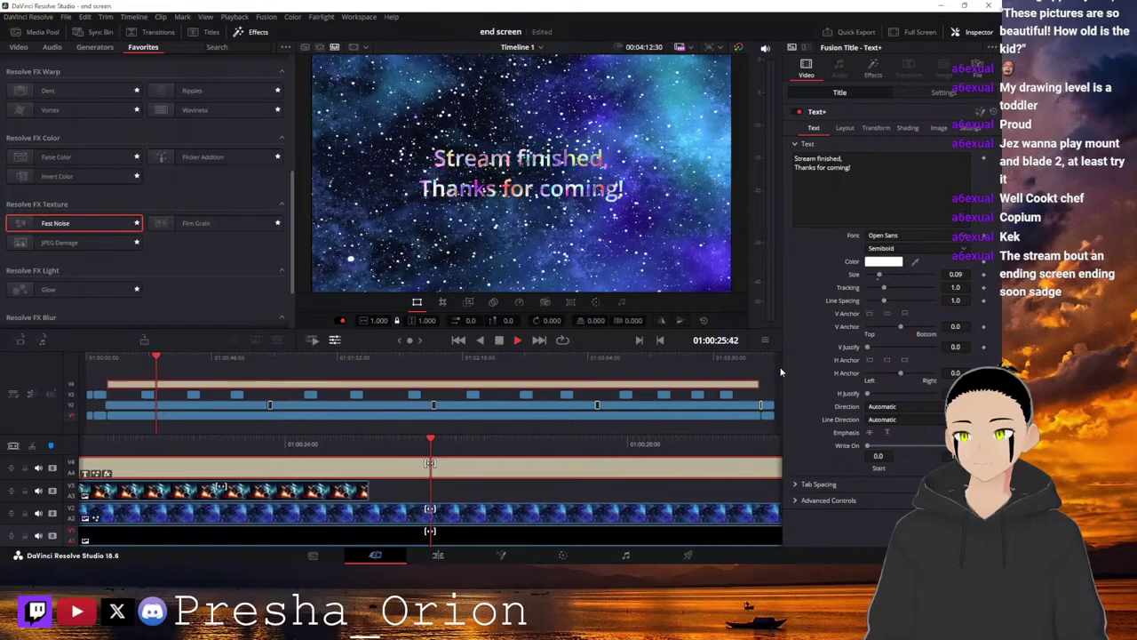
key(space)
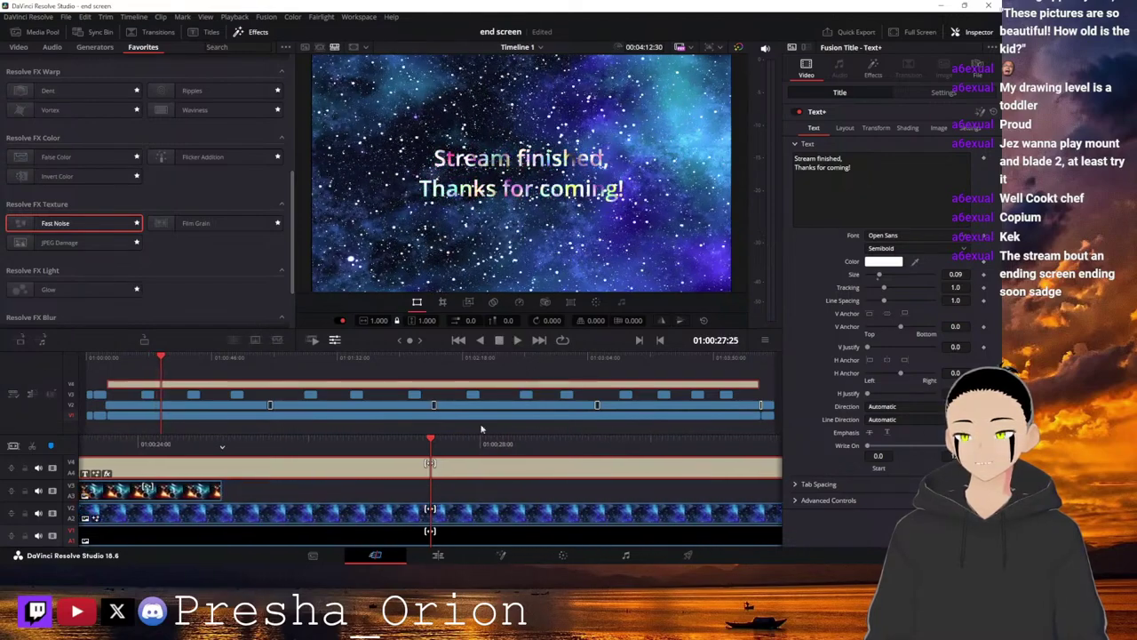
Queue the timeline for export as an MP4 with the H.264 codec and start the render.
click(687, 556)
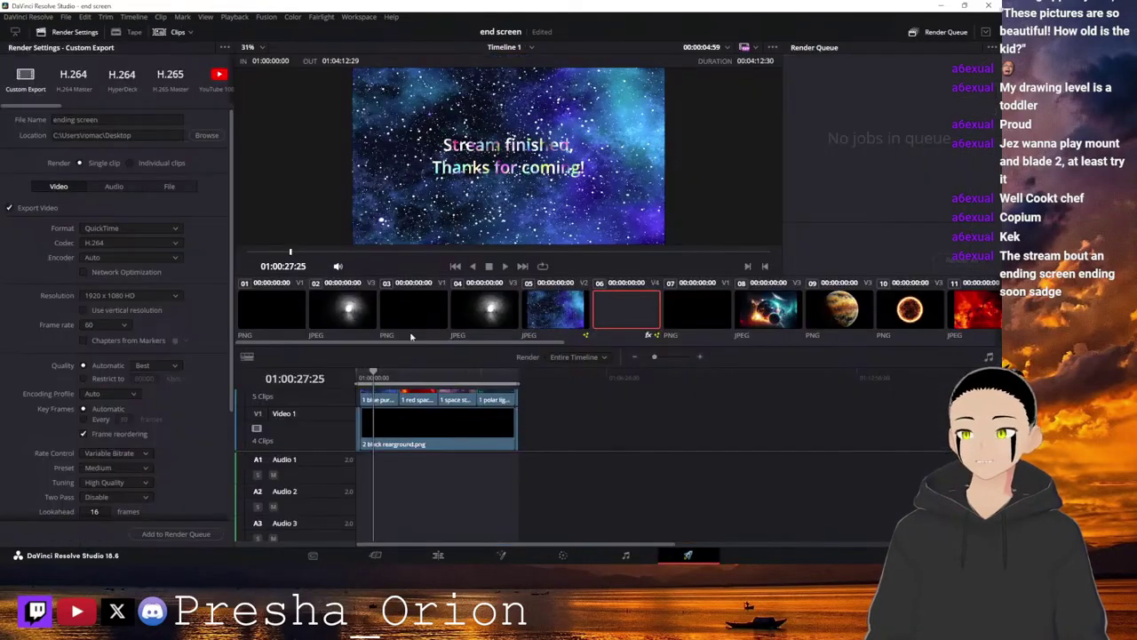
click(122, 229)
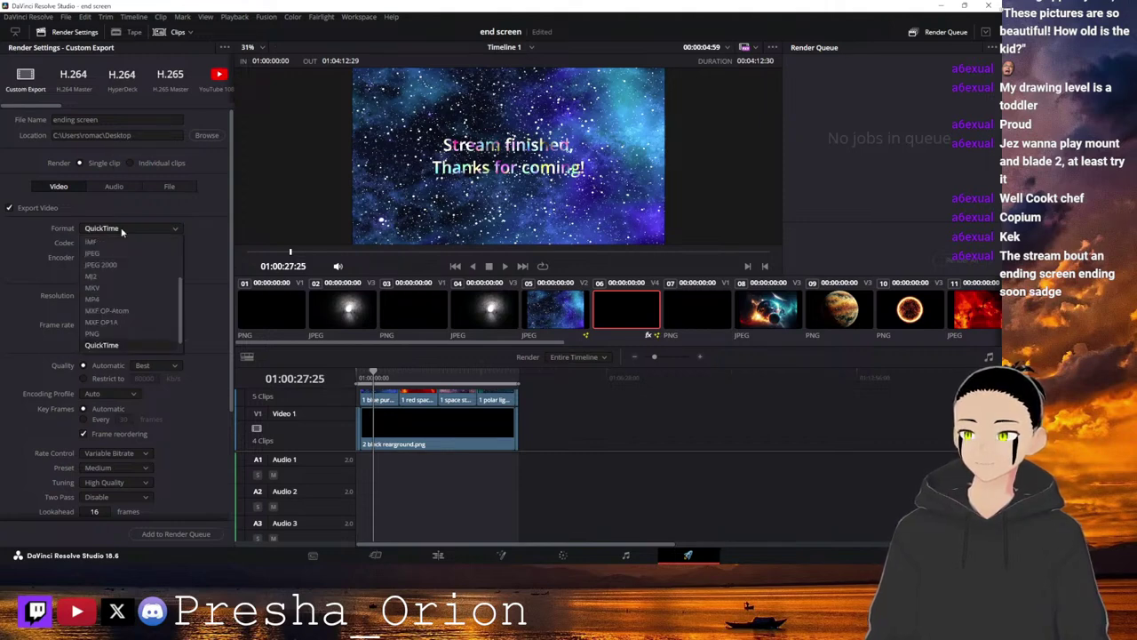
click(98, 299)
click(99, 245)
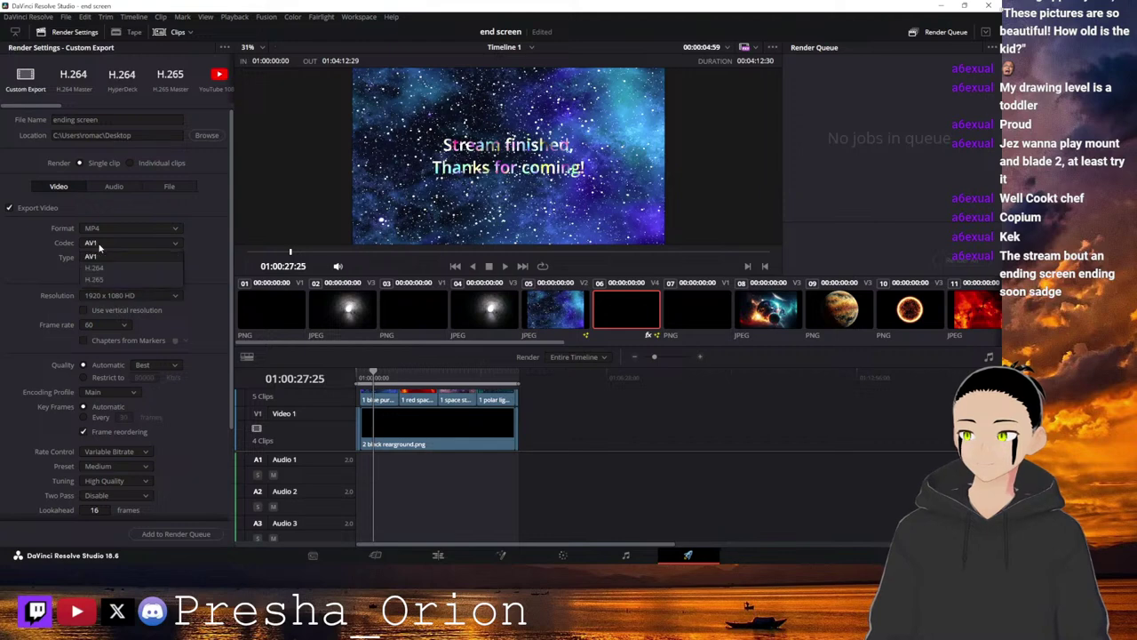
click(104, 268)
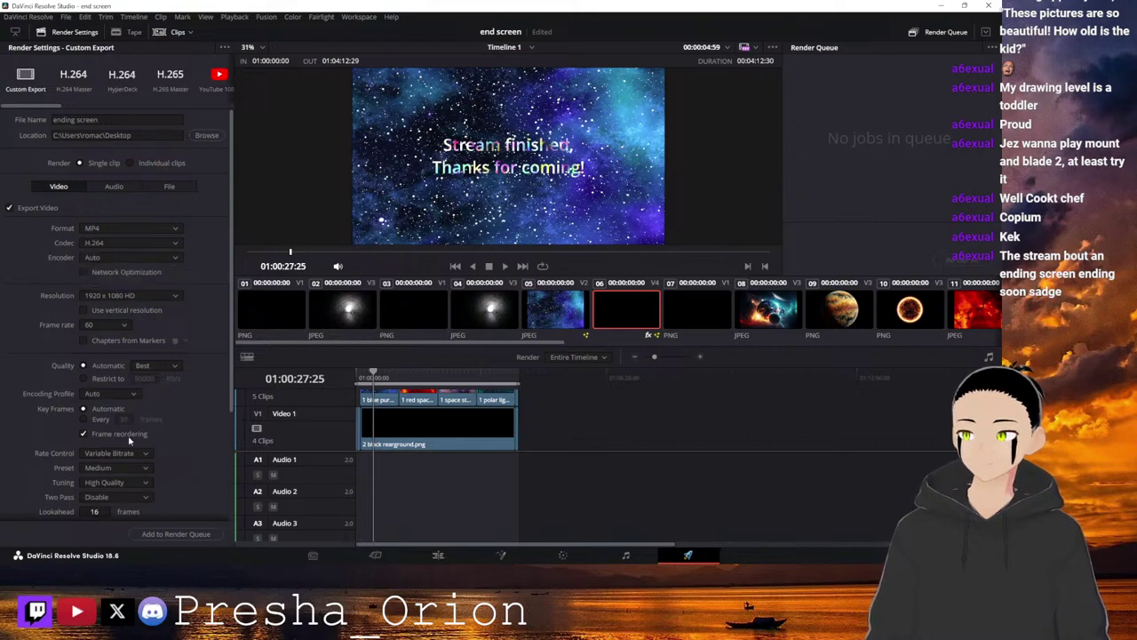
click(170, 534)
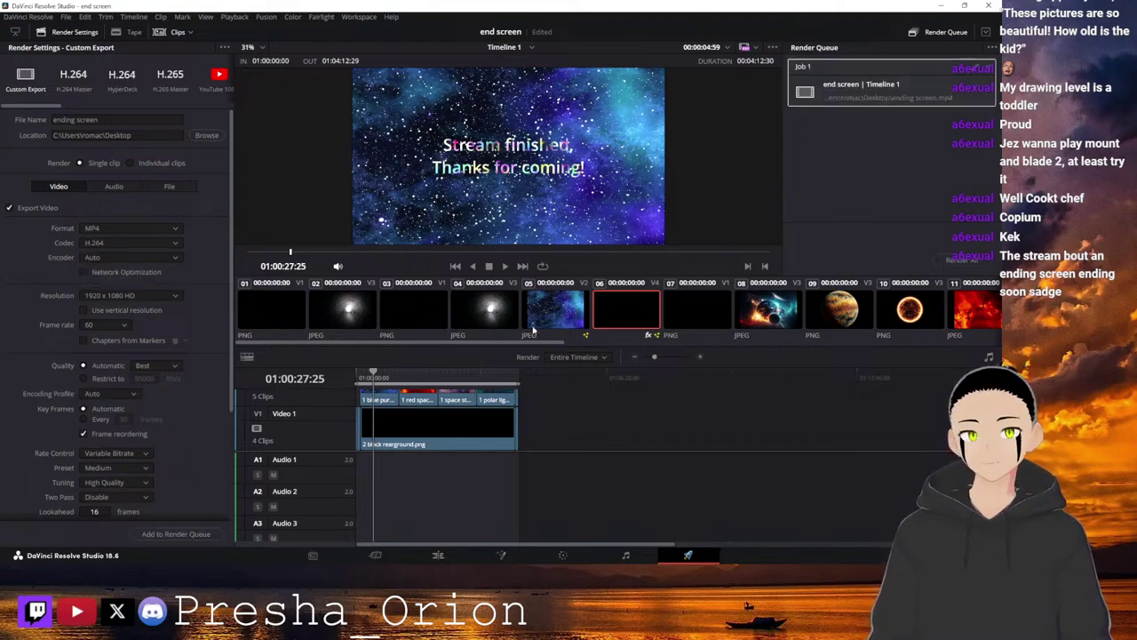
click(964, 262)
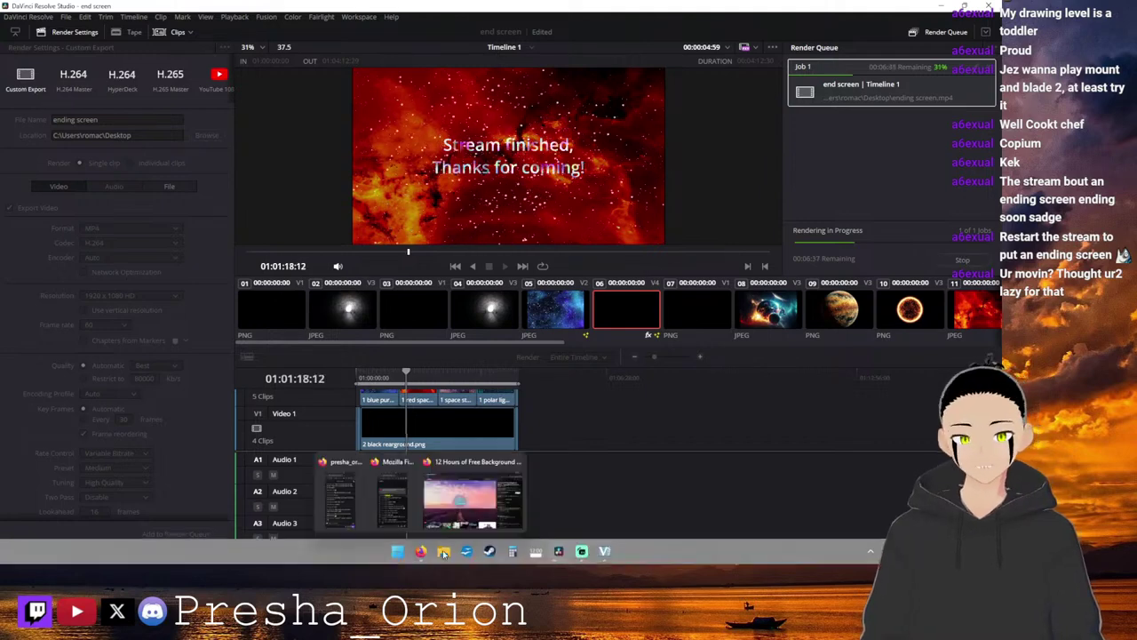
Switch to Firefox and close the window playing the YouTube background music.
click(424, 551)
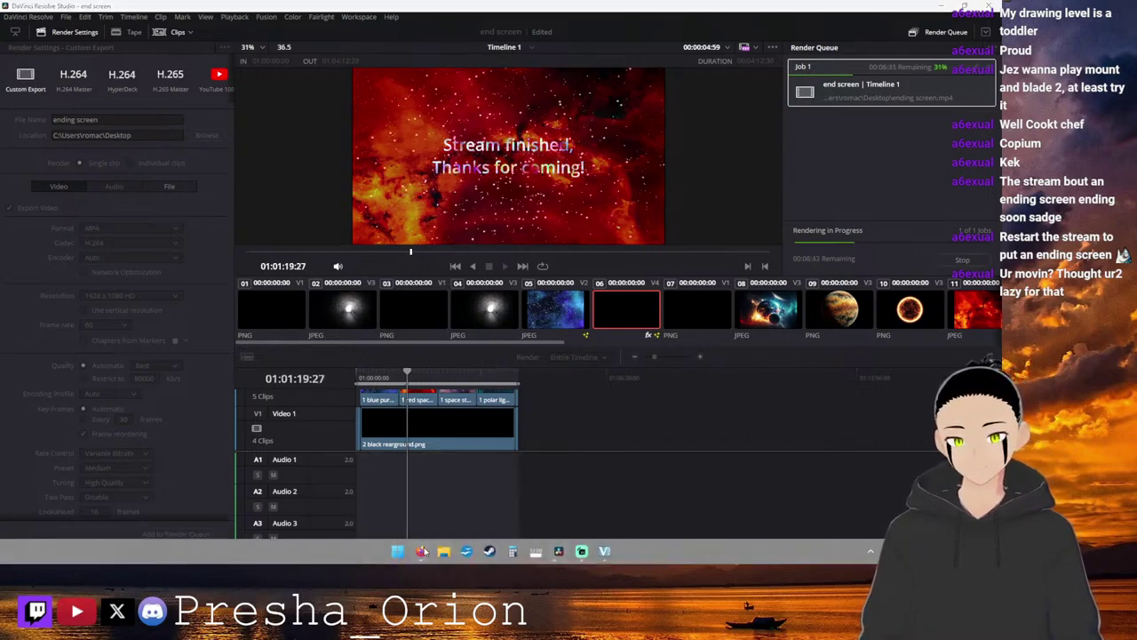
click(471, 498)
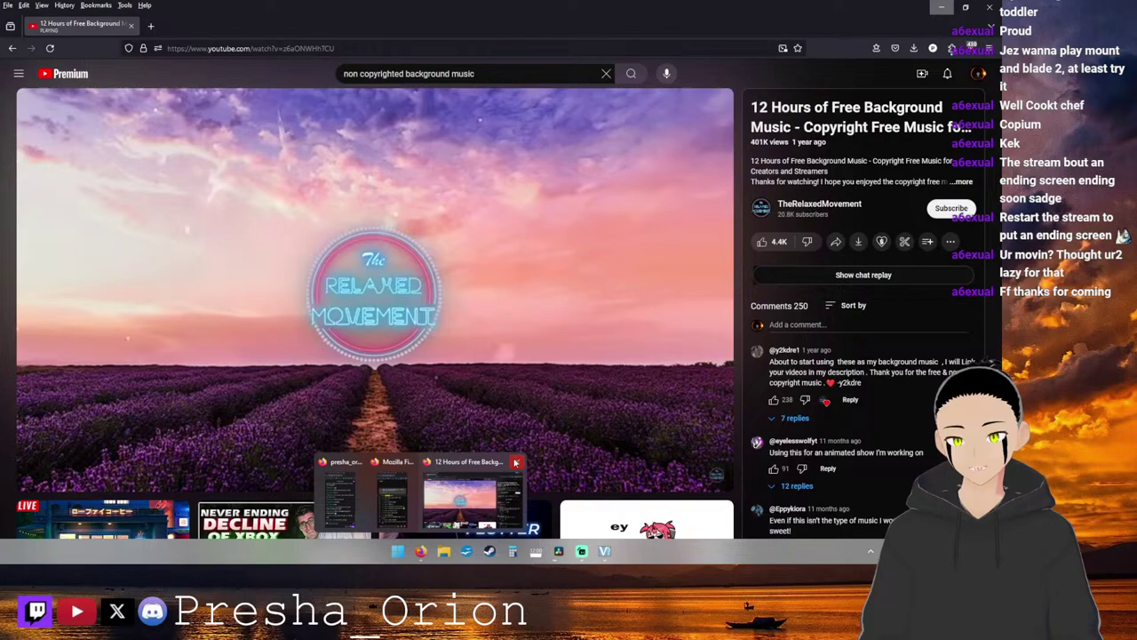
click(516, 462)
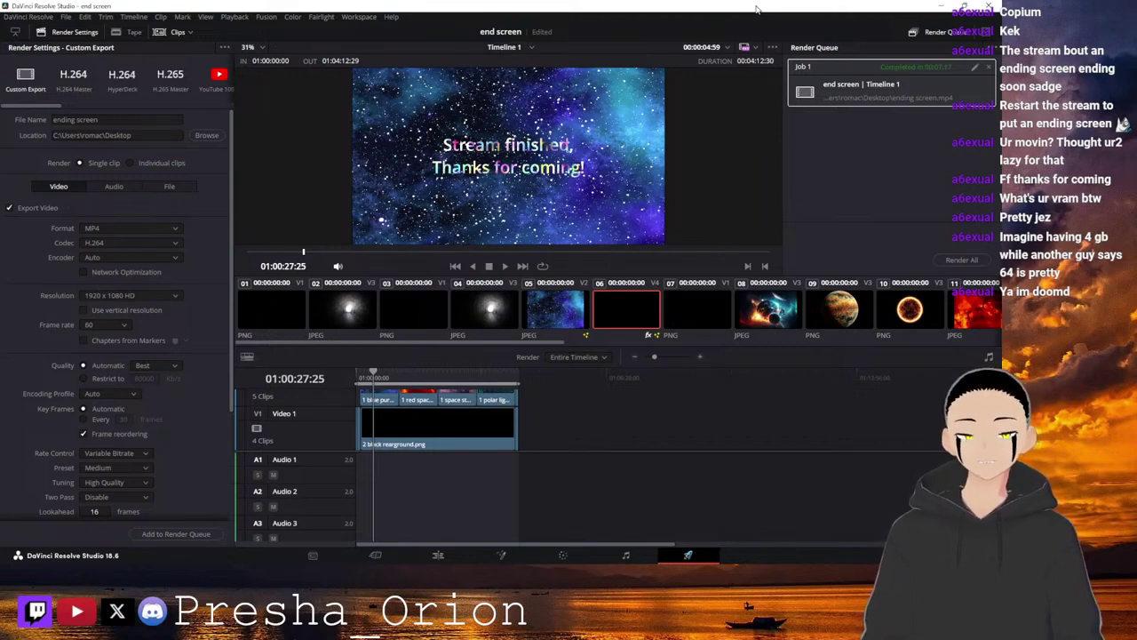
Move the newly rendered "ending screen" video to a free spot on the desktop and open it for playback.
click(940, 7)
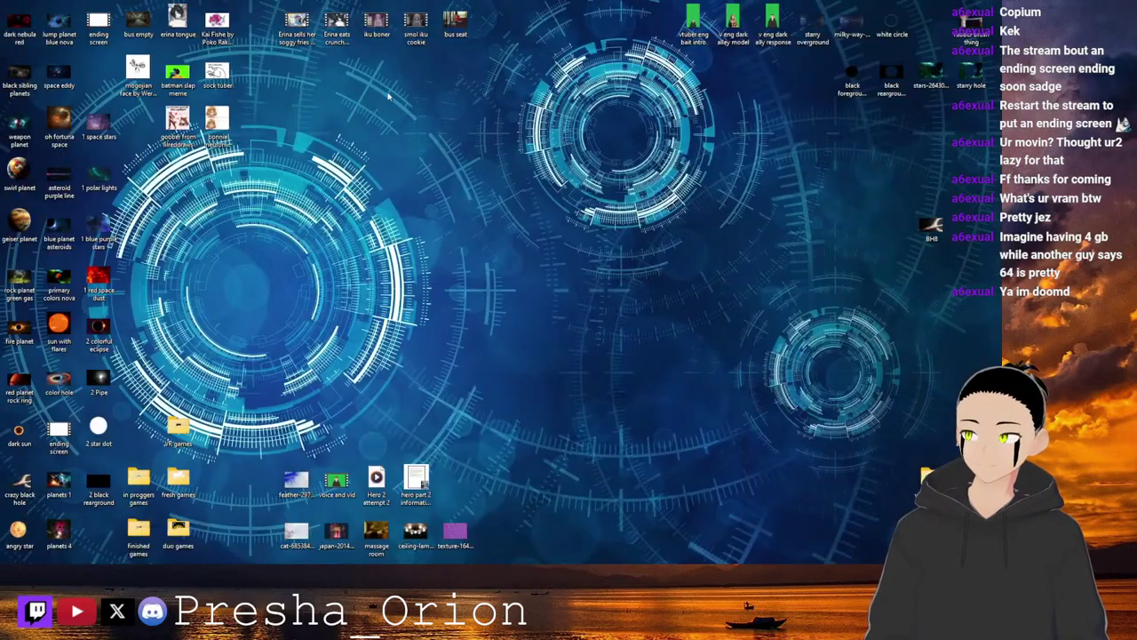
drag(98, 25, 471, 185)
mouse_move(715, 569)
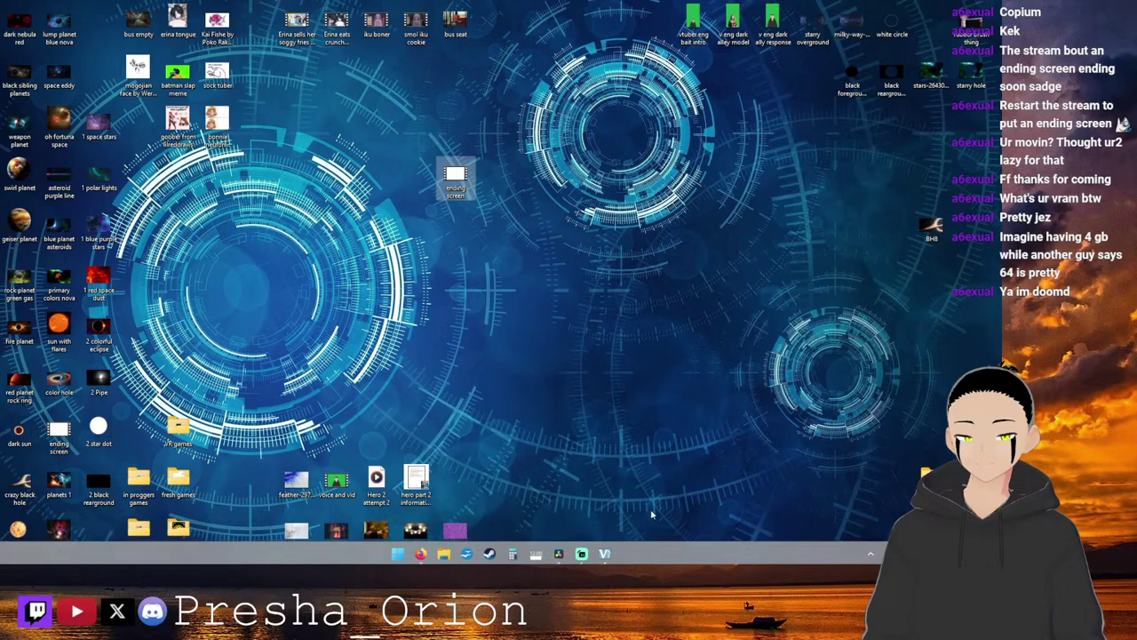
double_click(456, 178)
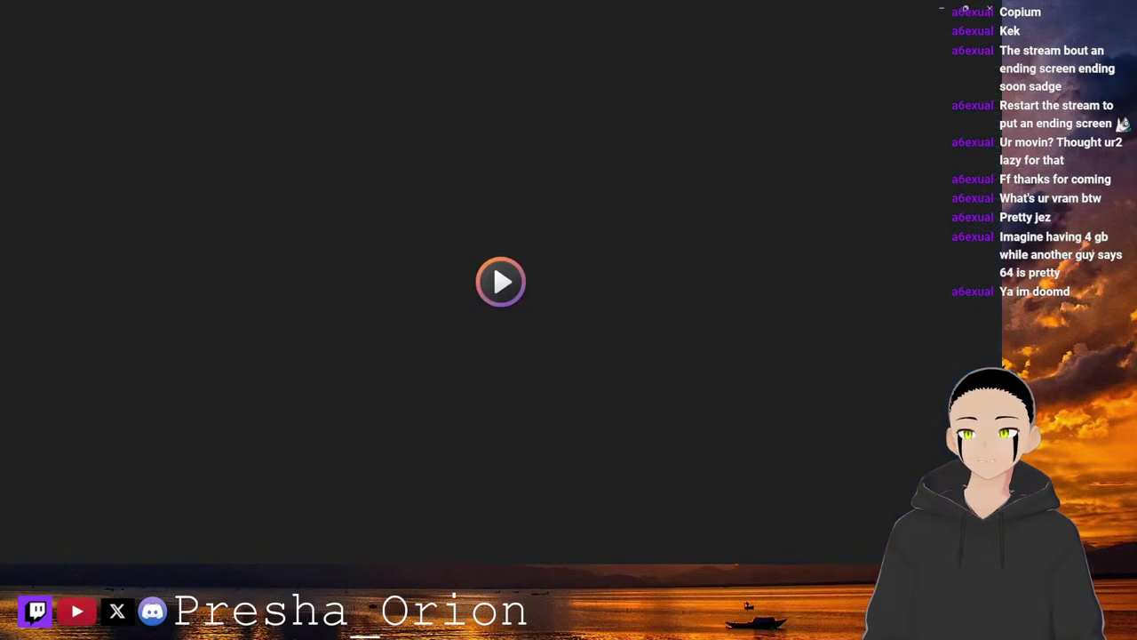